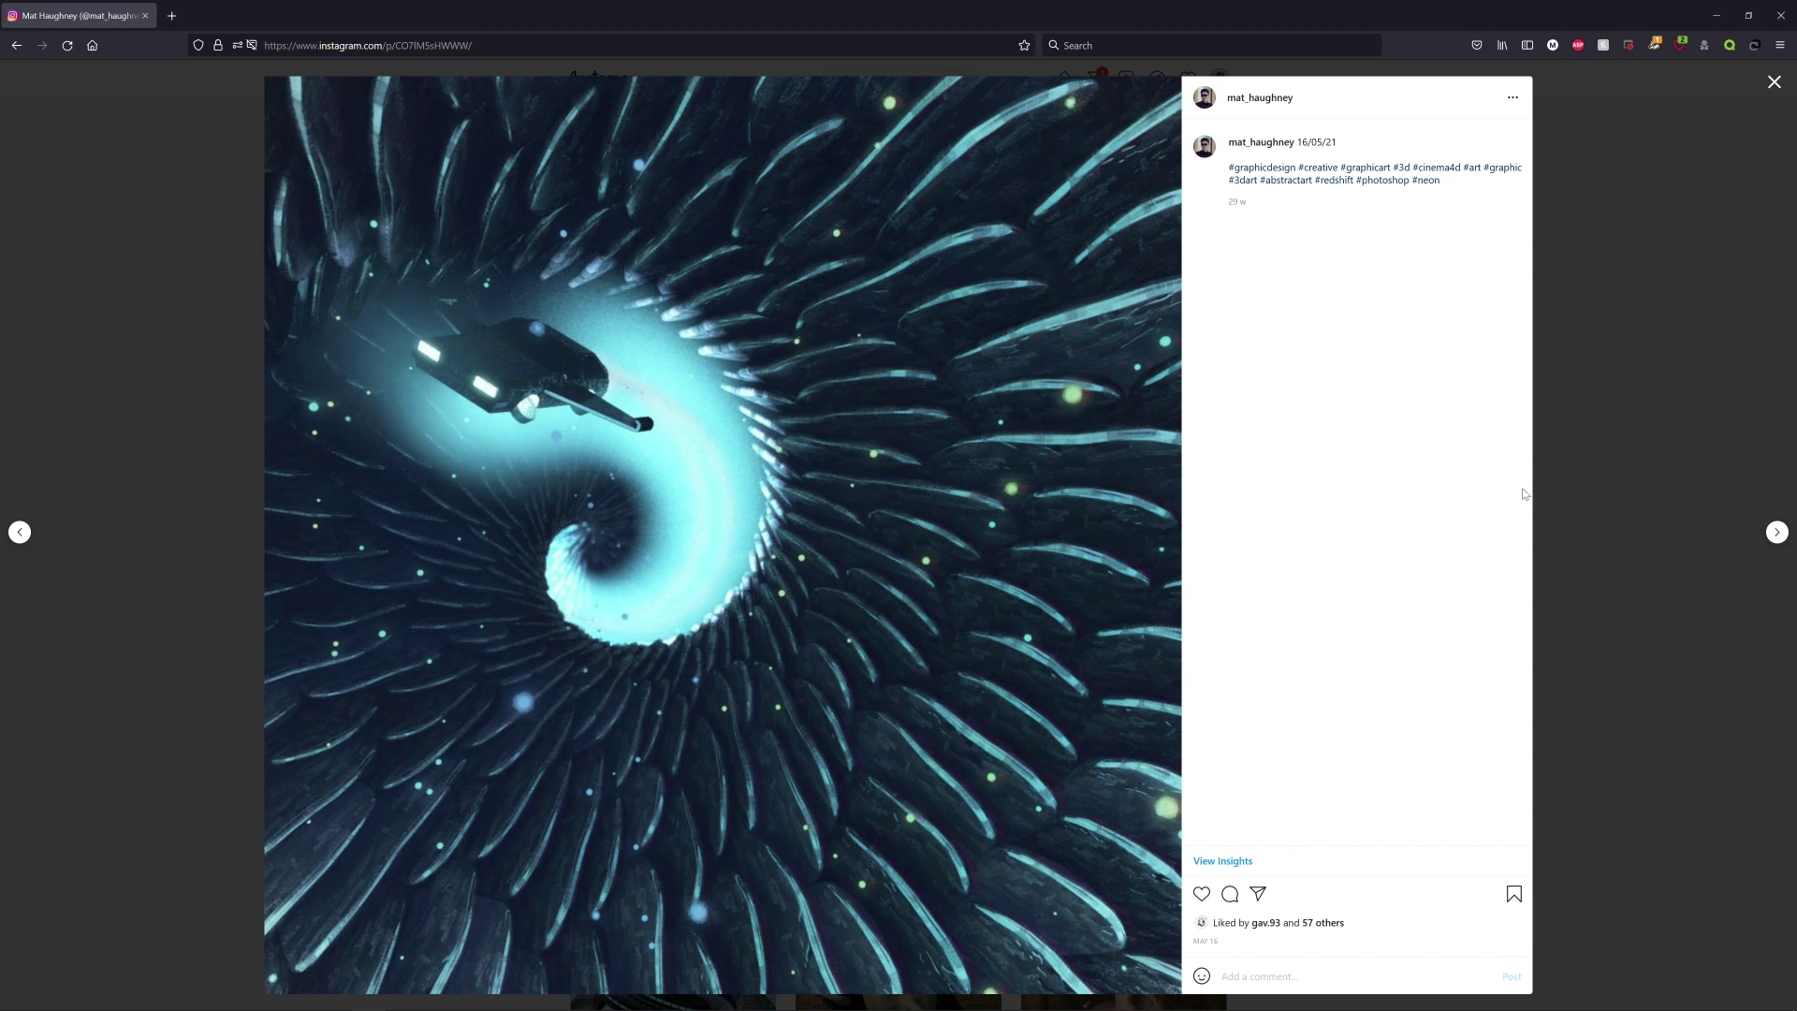
- Switch to Cinema 4D and add a Rectangle spline to the scene
{"action": "key", "text": "alt+Tab"}
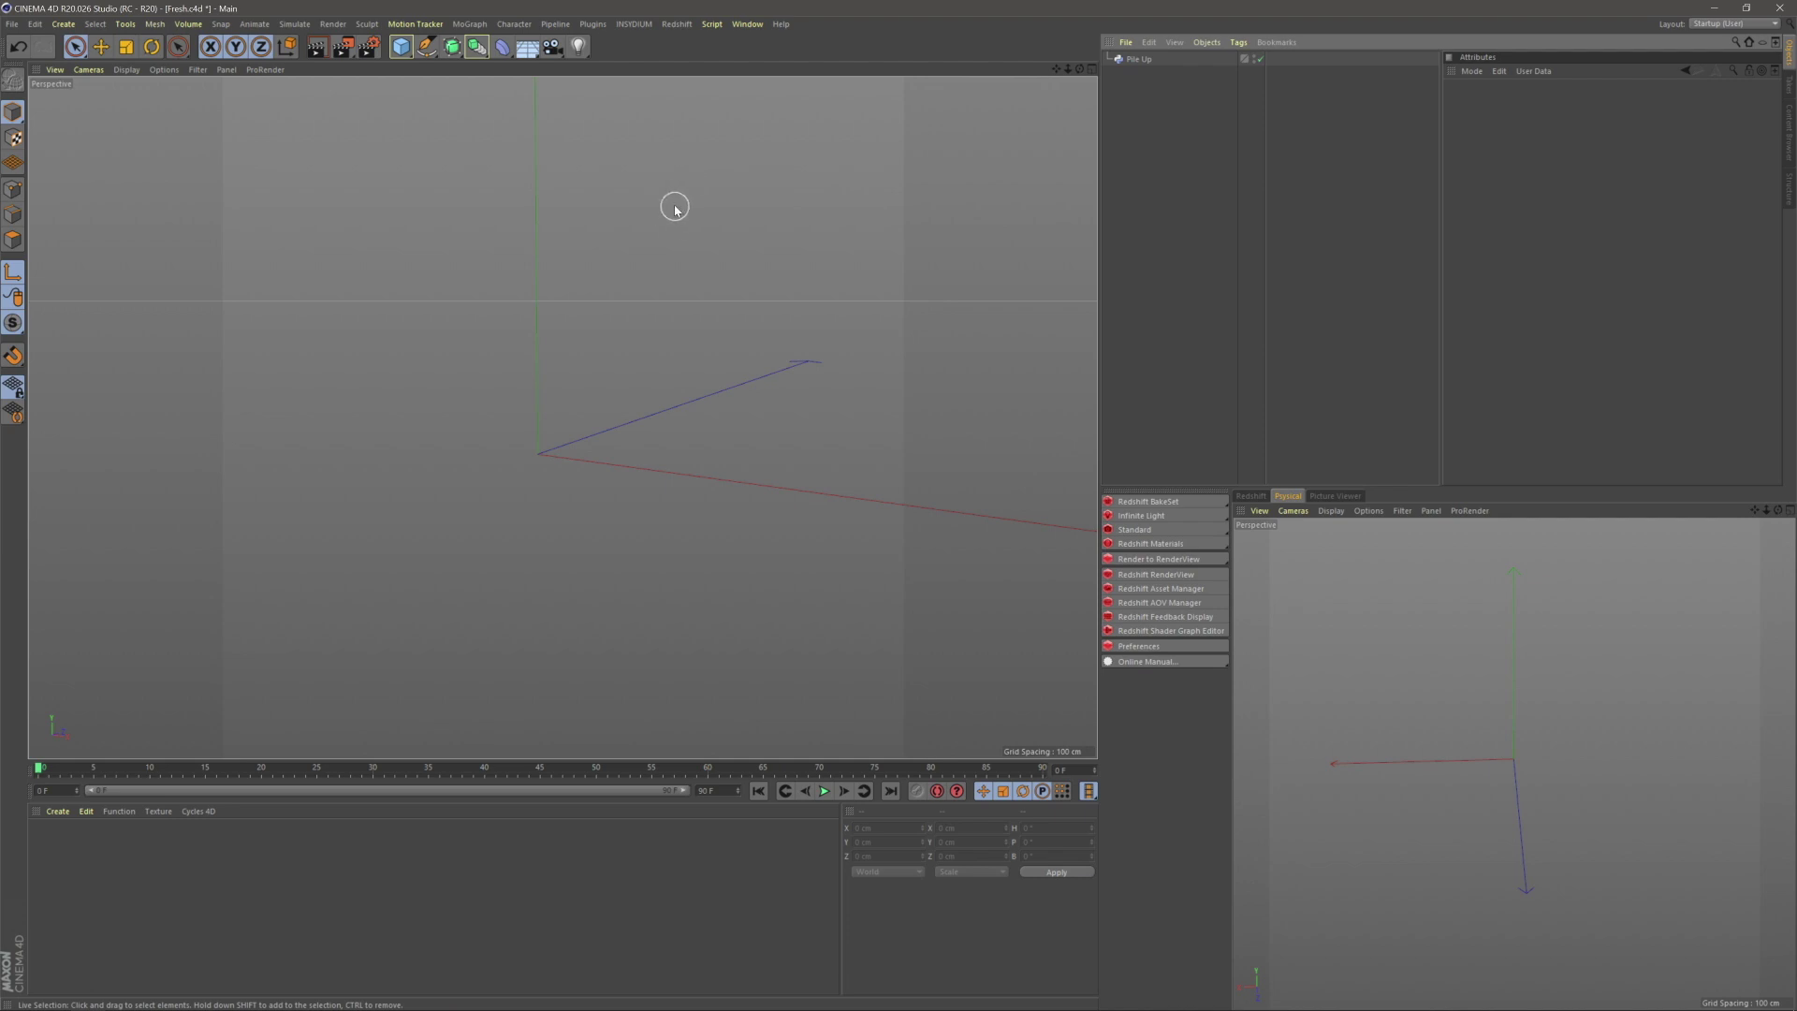
{"action": "left_click_drag", "start_coordinate": [426, 46], "coordinate": [574, 178]}
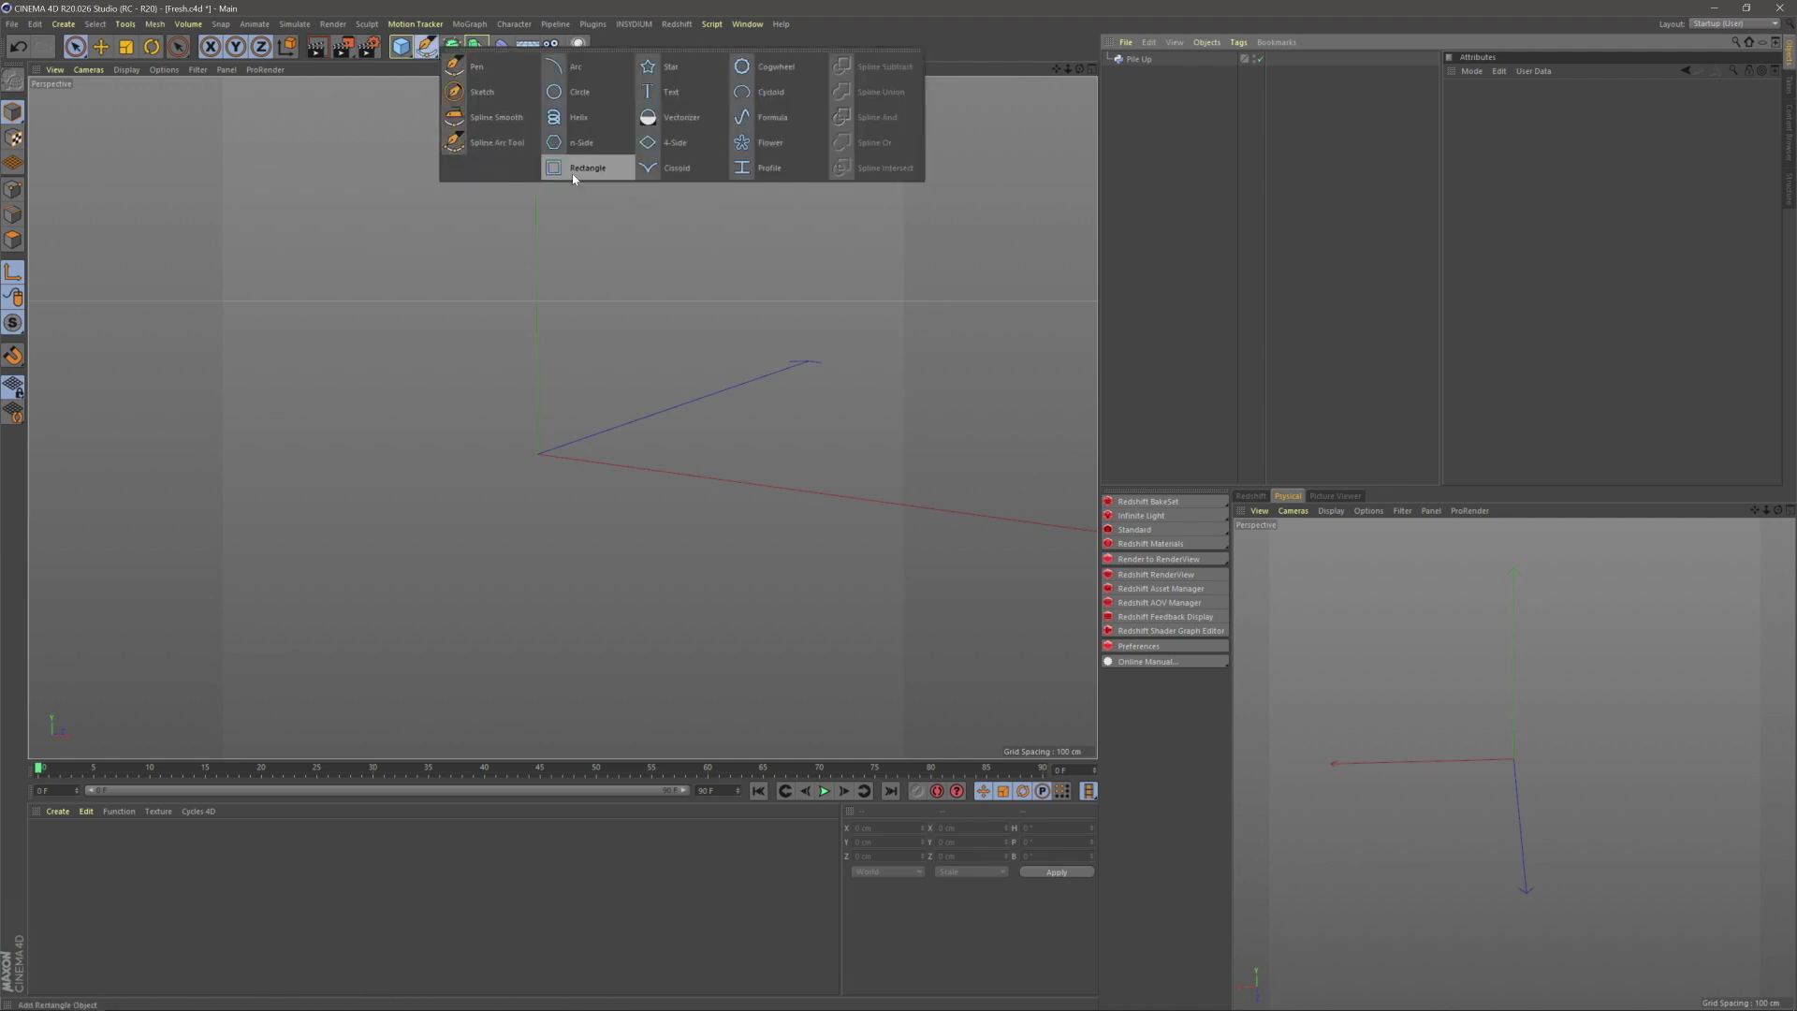
{"action": "left_click", "coordinate": [573, 175]}
{"action": "right_click_drag", "start_coordinate": [599, 374], "coordinate": [574, 522], "text": "alt"}
{"action": "middle_click_drag", "start_coordinate": [606, 394], "coordinate": [565, 458], "text": "alt"}
{"action": "right_click_drag", "start_coordinate": [540, 428], "coordinate": [551, 378], "text": "alt"}
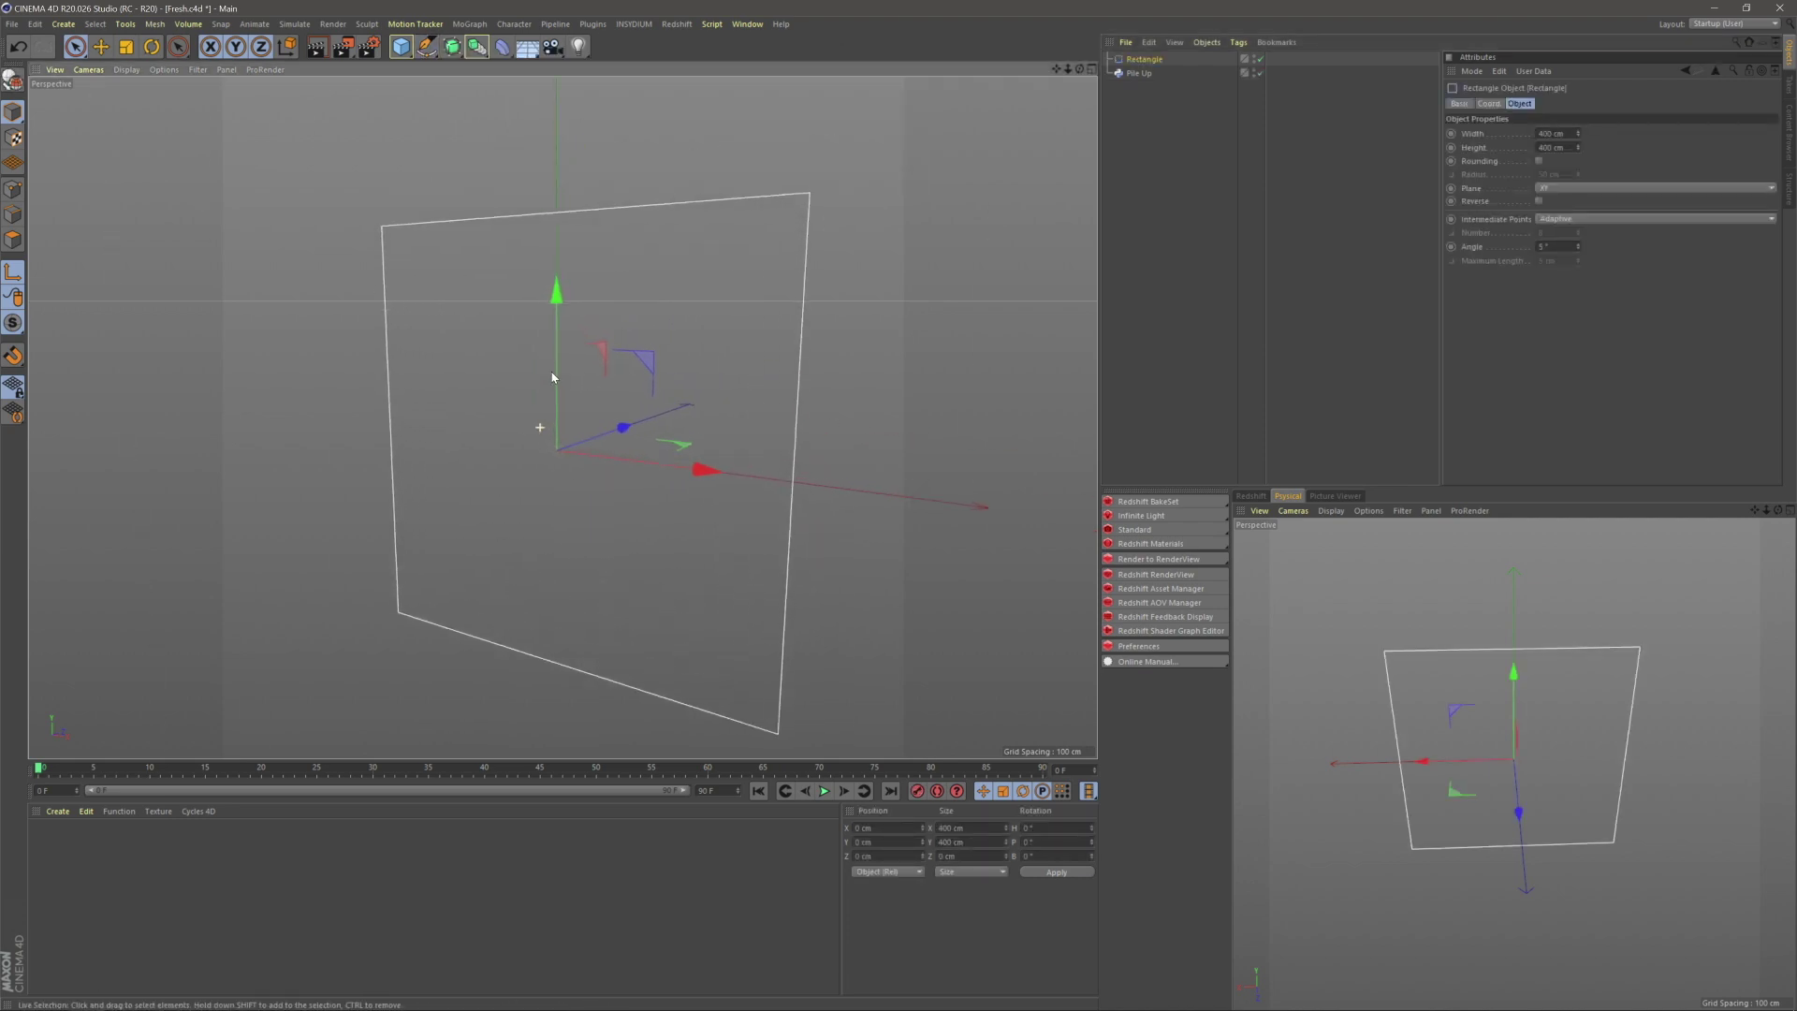
- Set the rectangle spline's width to 50 cm and its height to 100 cm
{"action": "double_click", "coordinate": [1550, 133]}
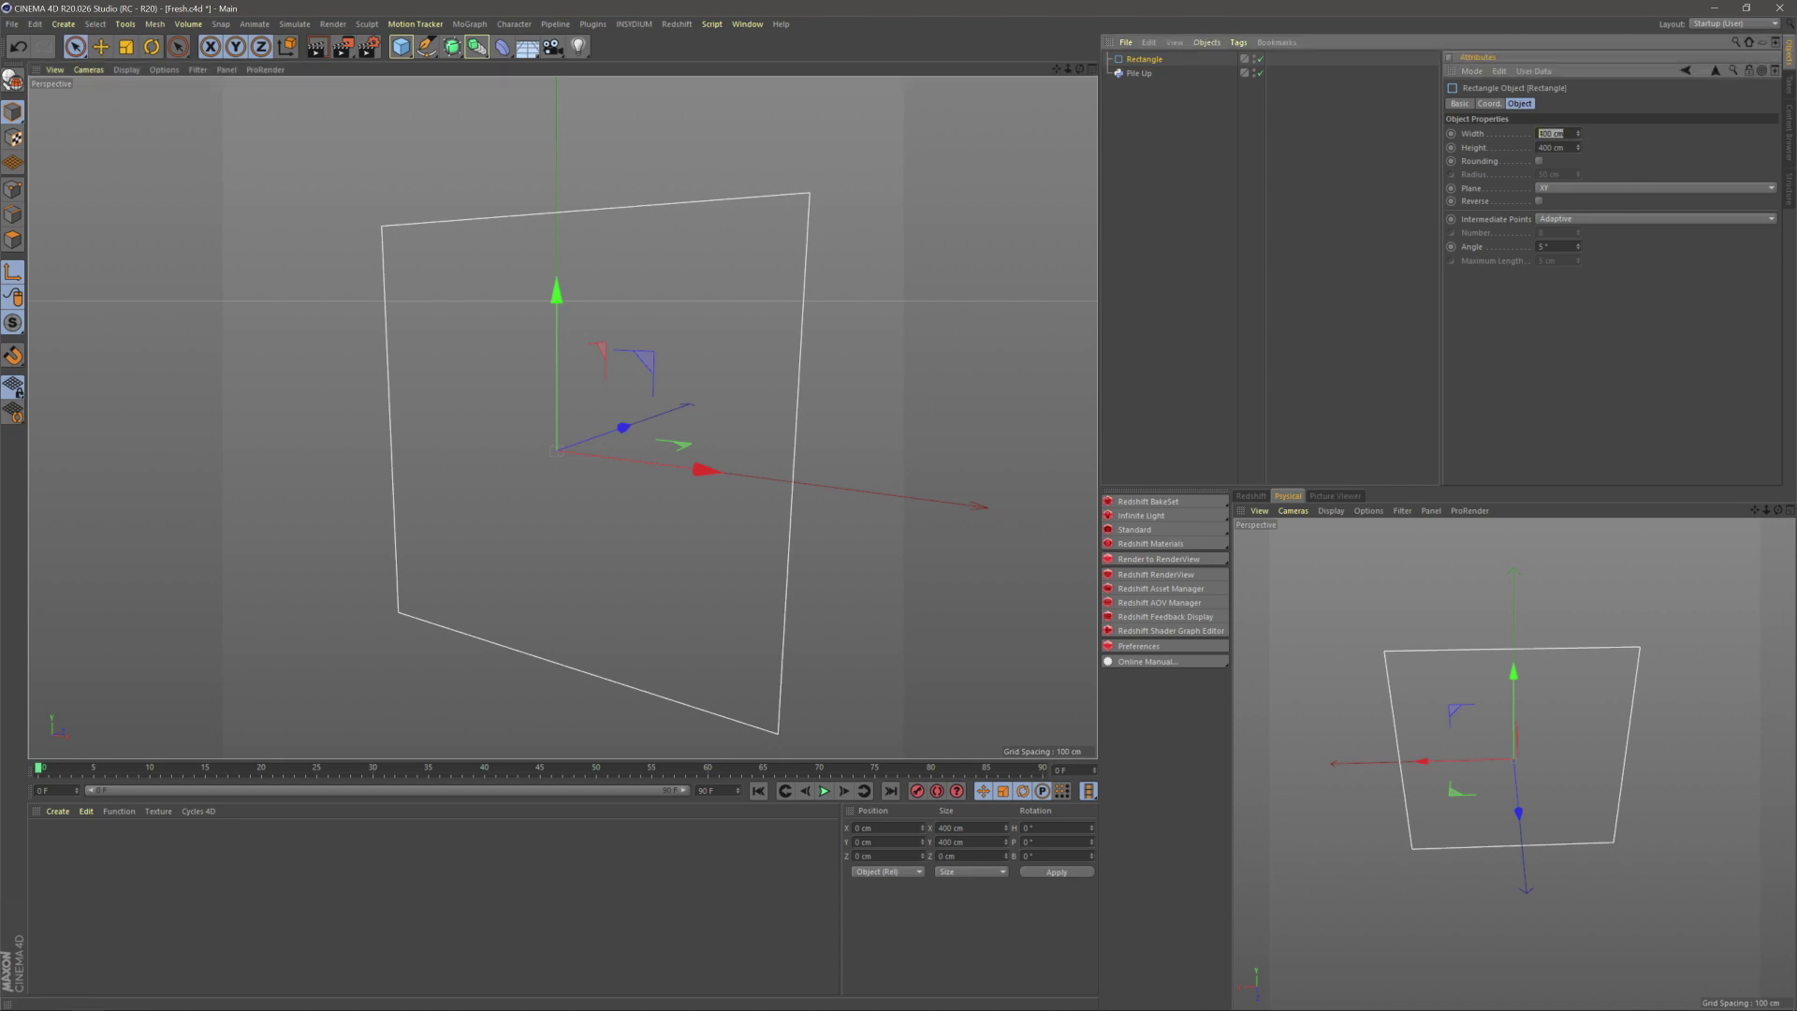
{"action": "type", "text": "50"}
{"action": "key", "text": "Tab"}
{"action": "type", "text": "10"}
{"action": "key", "text": "Return"}
{"action": "left_click", "coordinate": [1362, 167]}
{"action": "middle_click_drag", "start_coordinate": [661, 450], "coordinate": [690, 449], "text": "alt"}
{"action": "right_click_drag", "start_coordinate": [578, 450], "coordinate": [595, 384], "text": "alt"}
{"action": "middle_click_drag", "start_coordinate": [646, 397], "coordinate": [602, 416], "text": "alt"}
{"action": "left_click_drag", "start_coordinate": [563, 417], "coordinate": [661, 379], "text": "alt"}
{"action": "scroll", "coordinate": [713, 337], "scroll_direction": "down", "scroll_amount": 5}
- Make the rectangle editable and chamfer its two top points into a full round arch
{"action": "left_click", "coordinate": [1141, 60]}
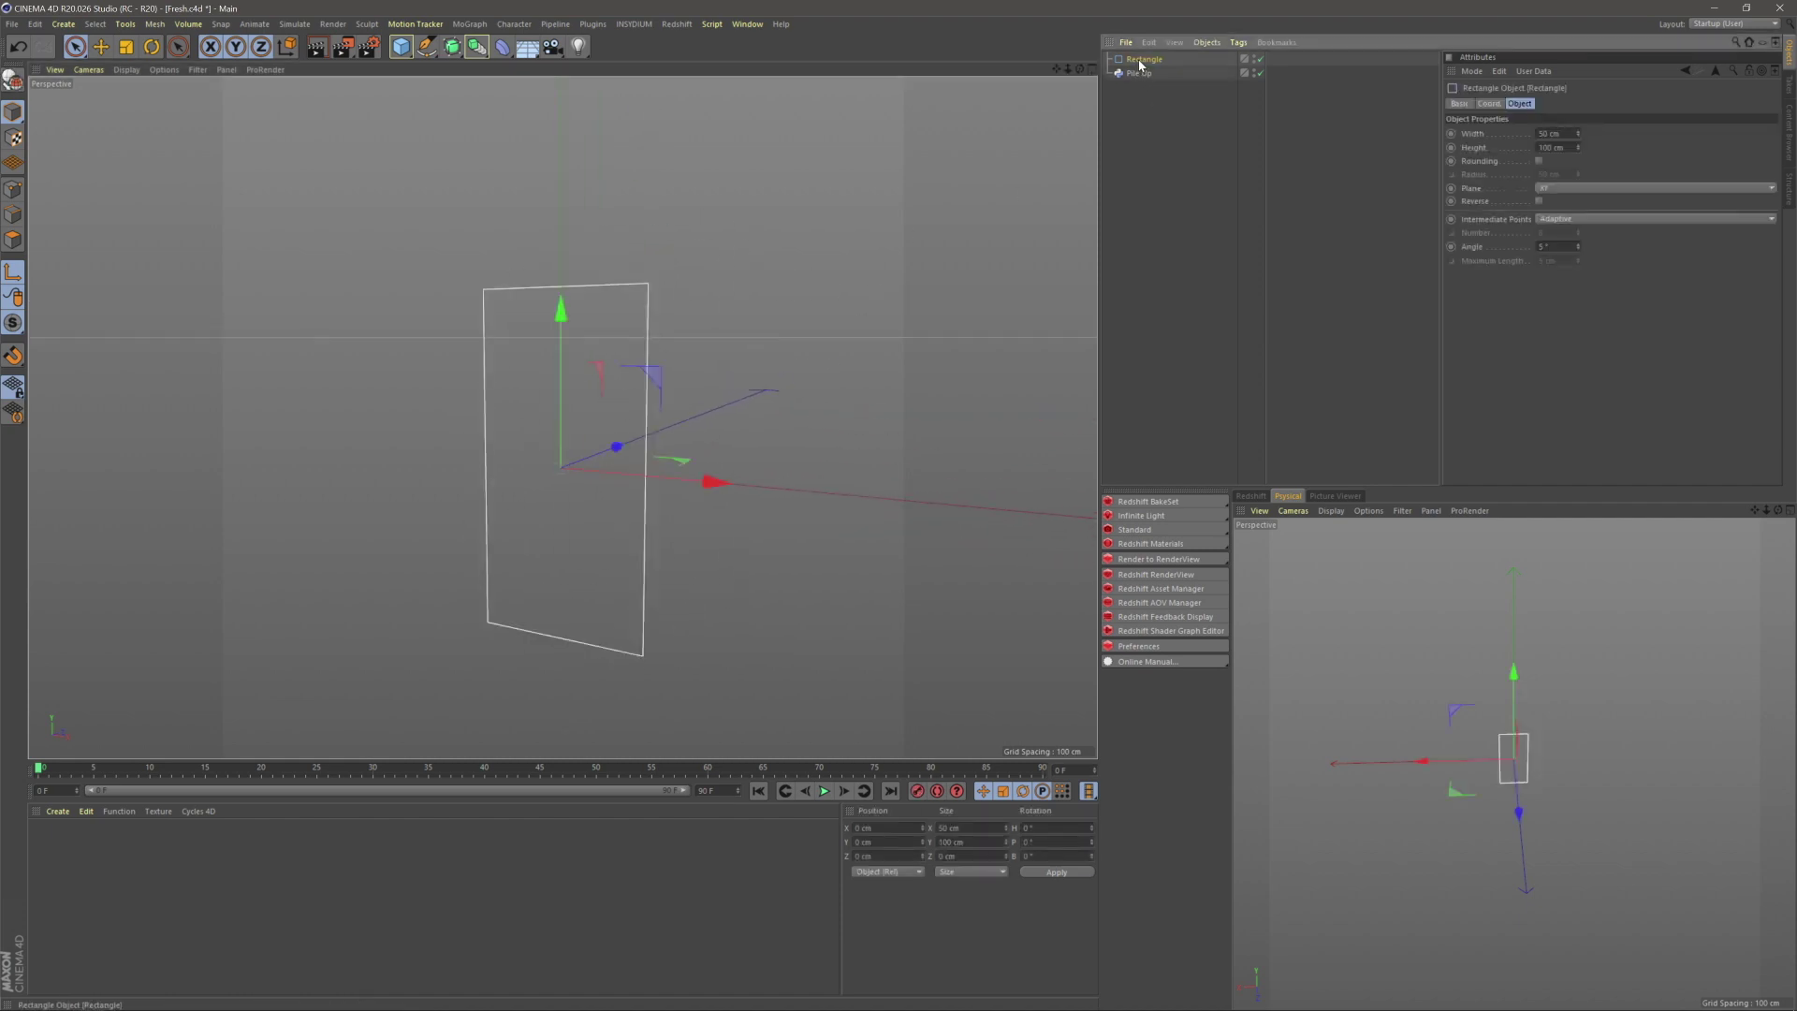
{"action": "key", "text": "c"}
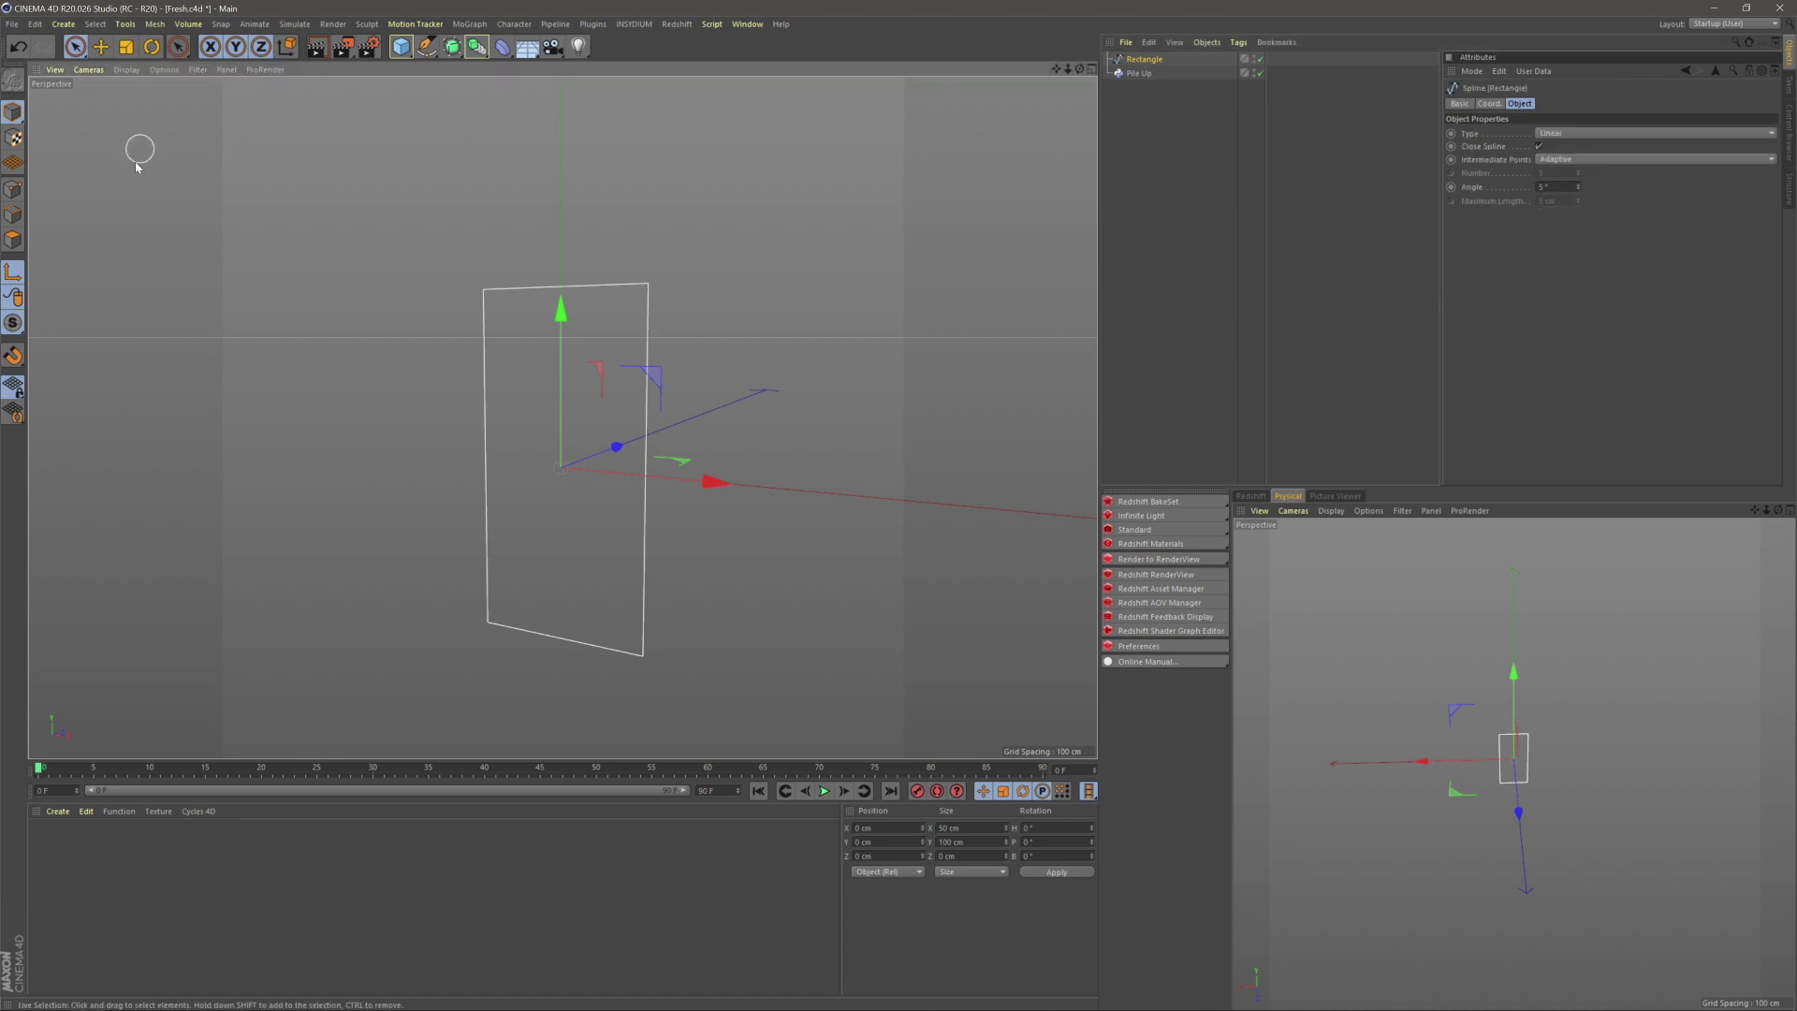
{"action": "left_click", "coordinate": [13, 189]}
{"action": "left_click_drag", "start_coordinate": [477, 299], "coordinate": [674, 288]}
{"action": "right_click", "coordinate": [734, 372]}
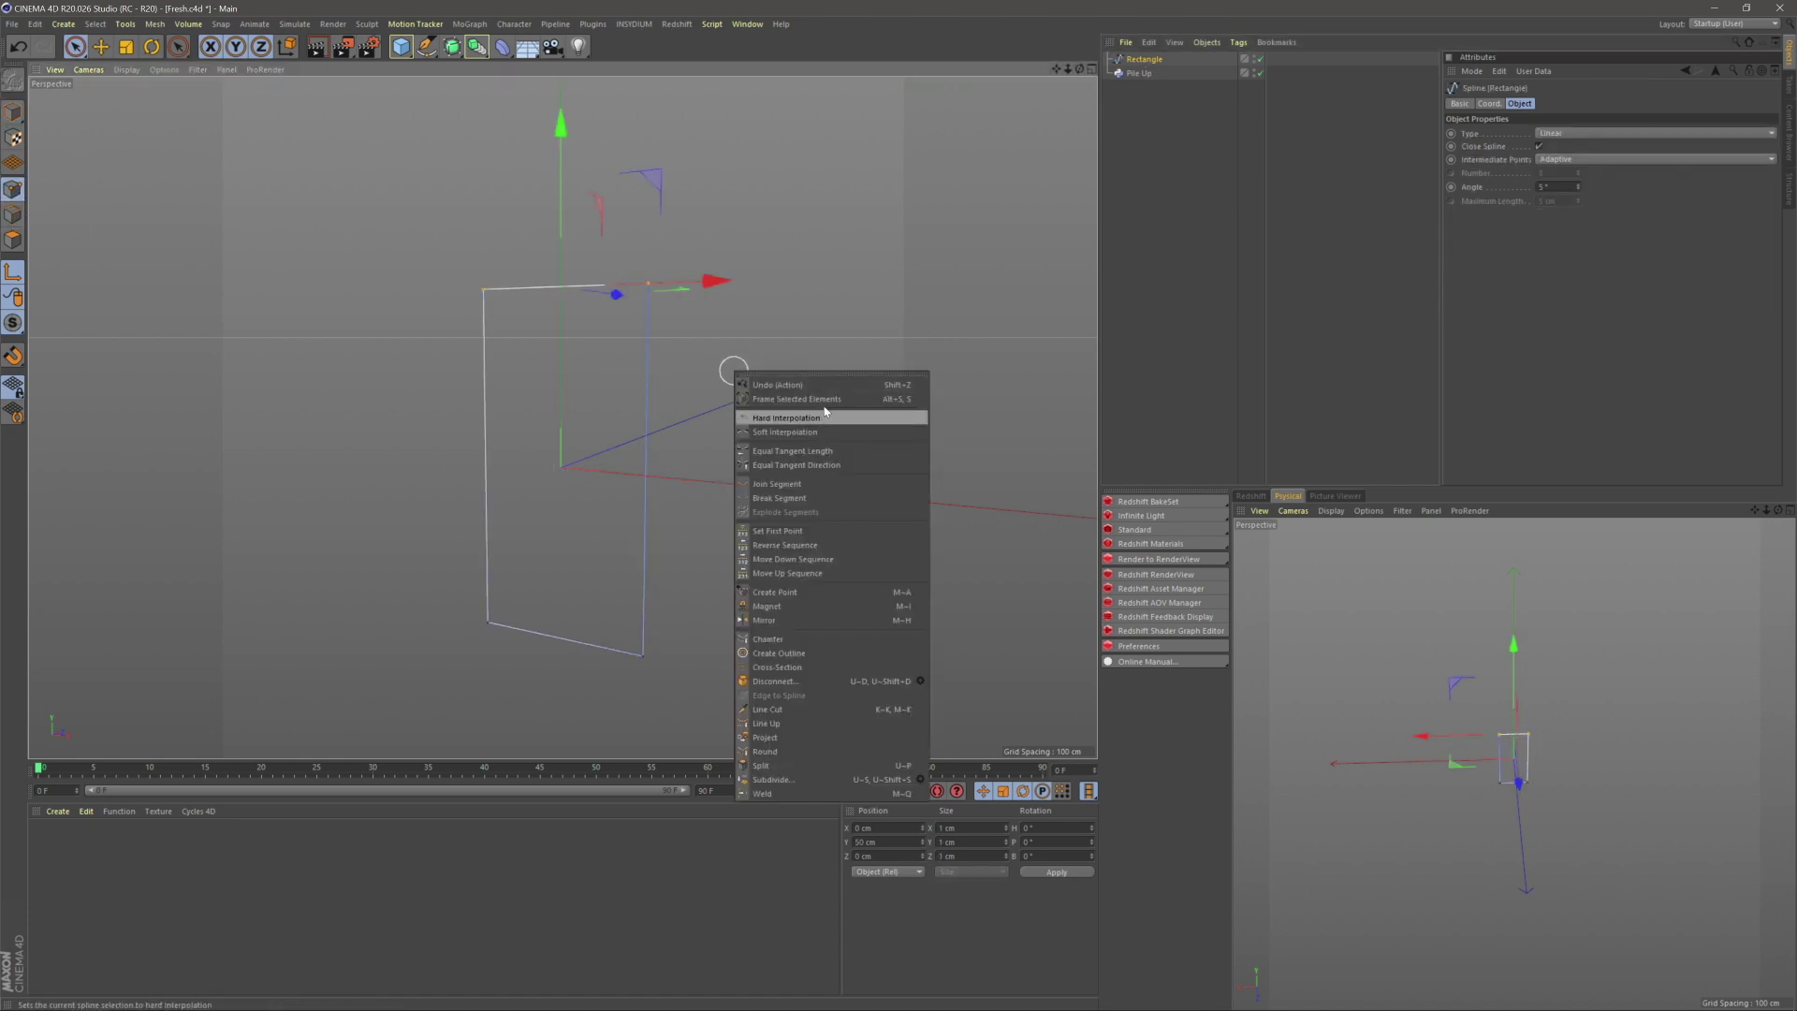
{"action": "left_click", "coordinate": [794, 640]}
{"action": "left_click_drag", "start_coordinate": [714, 489], "coordinate": [831, 489]}
{"action": "left_click", "coordinate": [13, 113]}
{"action": "left_click", "coordinate": [74, 48]}
{"action": "left_click", "coordinate": [1224, 278]}
- Switch to the browser to examine the scale shapes in the reference artwork and return to Cinema 4D
{"action": "key", "text": "alt+Tab"}
{"action": "left_click", "coordinate": [837, 556]}
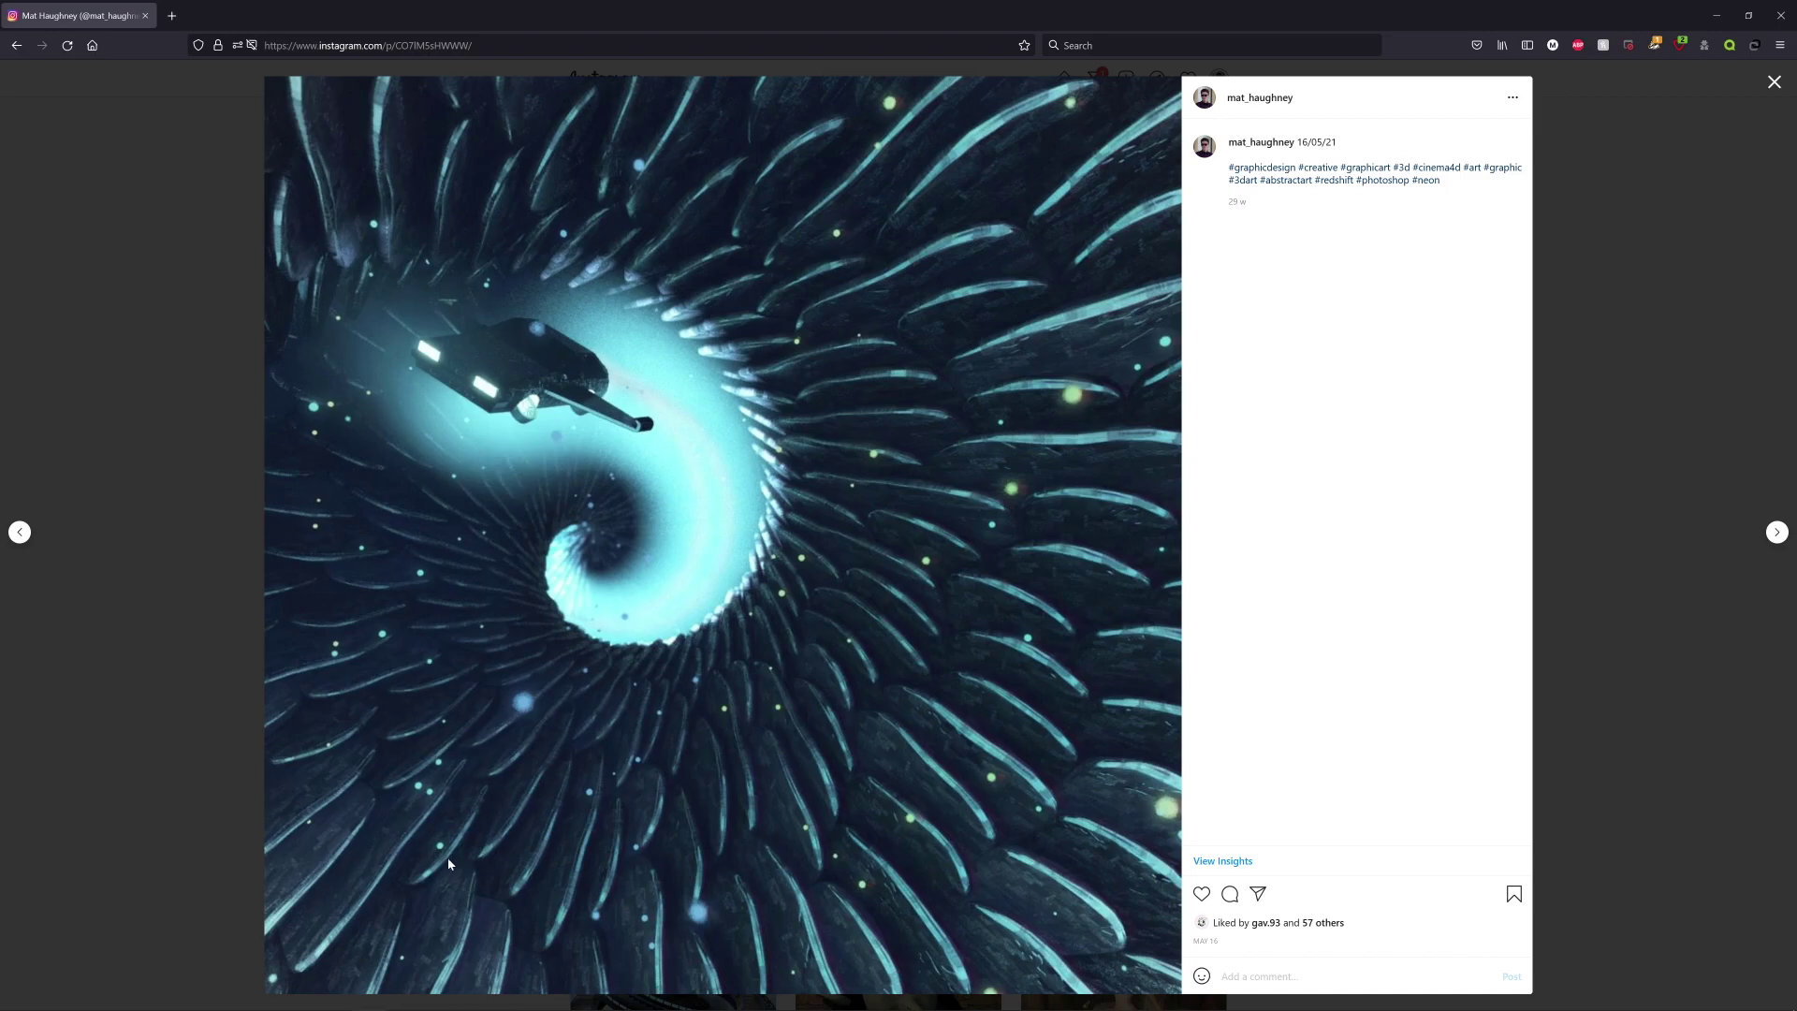
{"action": "key", "text": "alt+Tab"}
- Add a Loft generator and make the arched rectangle spline its child to fill the shape
{"action": "middle_click_drag", "start_coordinate": [564, 507], "coordinate": [535, 454], "text": "alt"}
{"action": "right_click_drag", "start_coordinate": [535, 454], "coordinate": [537, 448], "text": "alt"}
{"action": "middle_click_drag", "start_coordinate": [537, 448], "coordinate": [543, 453], "text": "alt"}
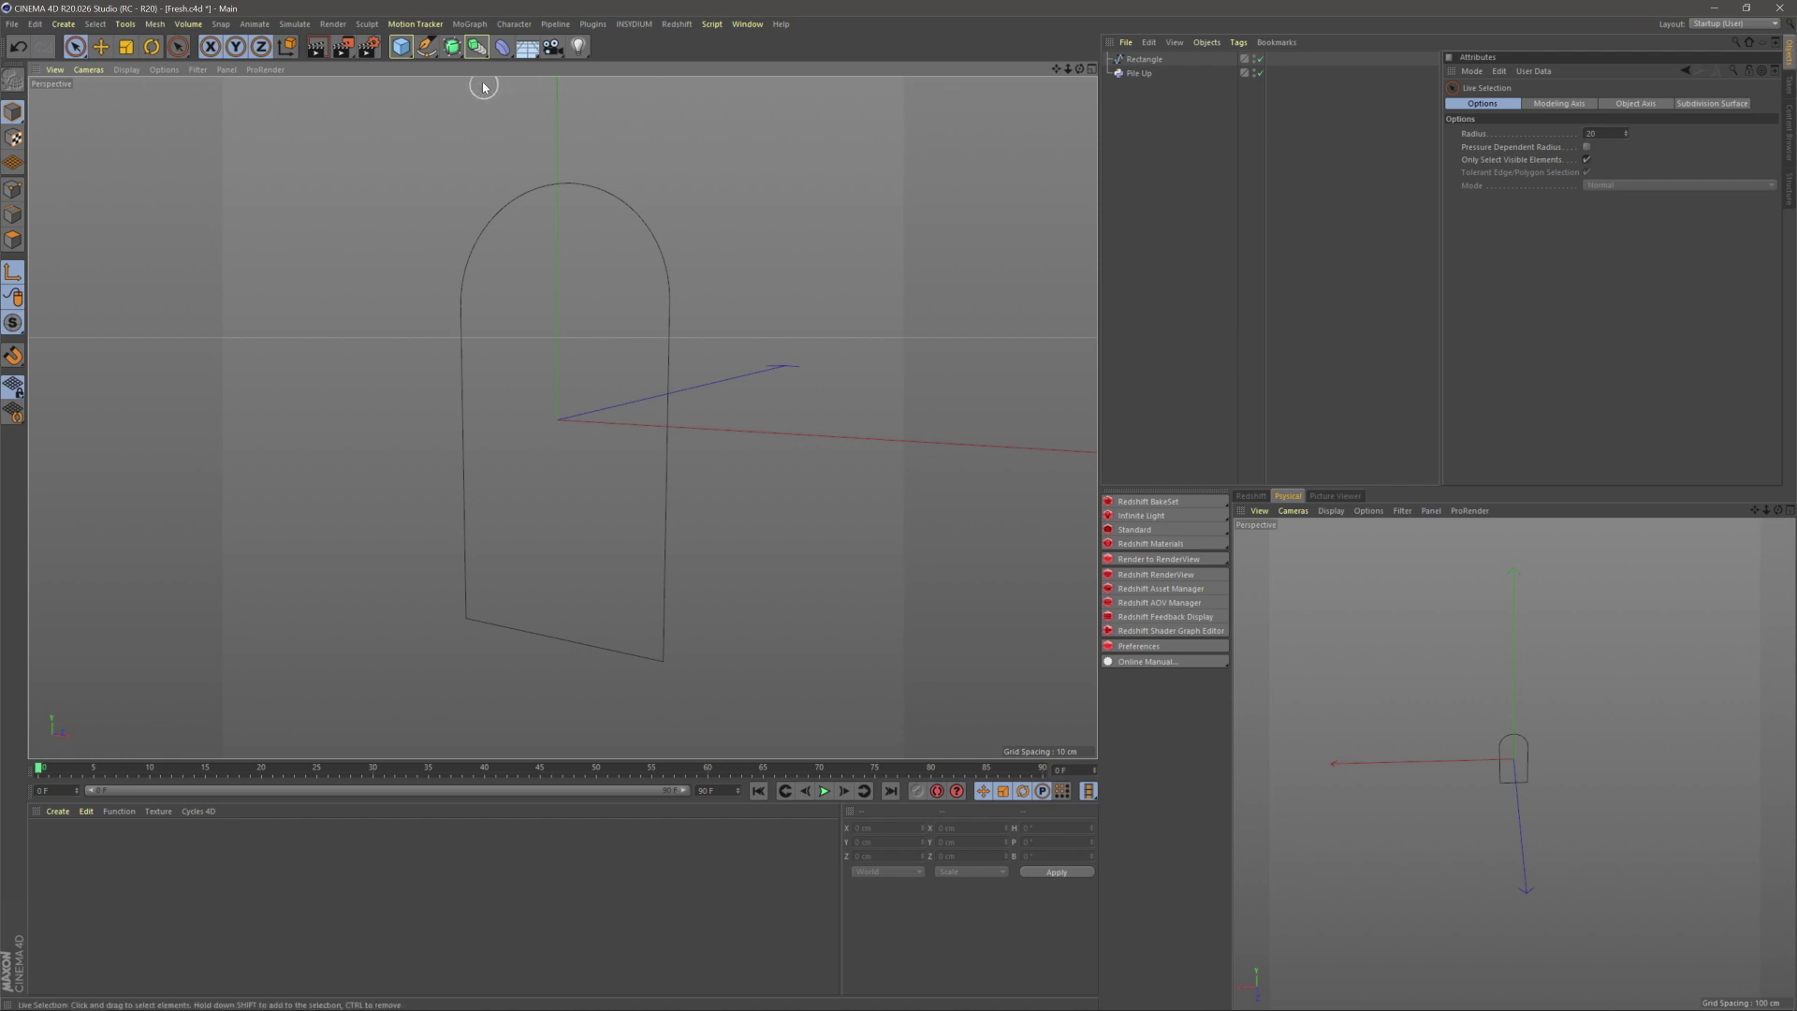
{"action": "left_click_drag", "start_coordinate": [456, 49], "coordinate": [617, 96]}
{"action": "left_click_drag", "start_coordinate": [1147, 75], "coordinate": [1135, 62]}
{"action": "left_click", "coordinate": [1231, 200]}
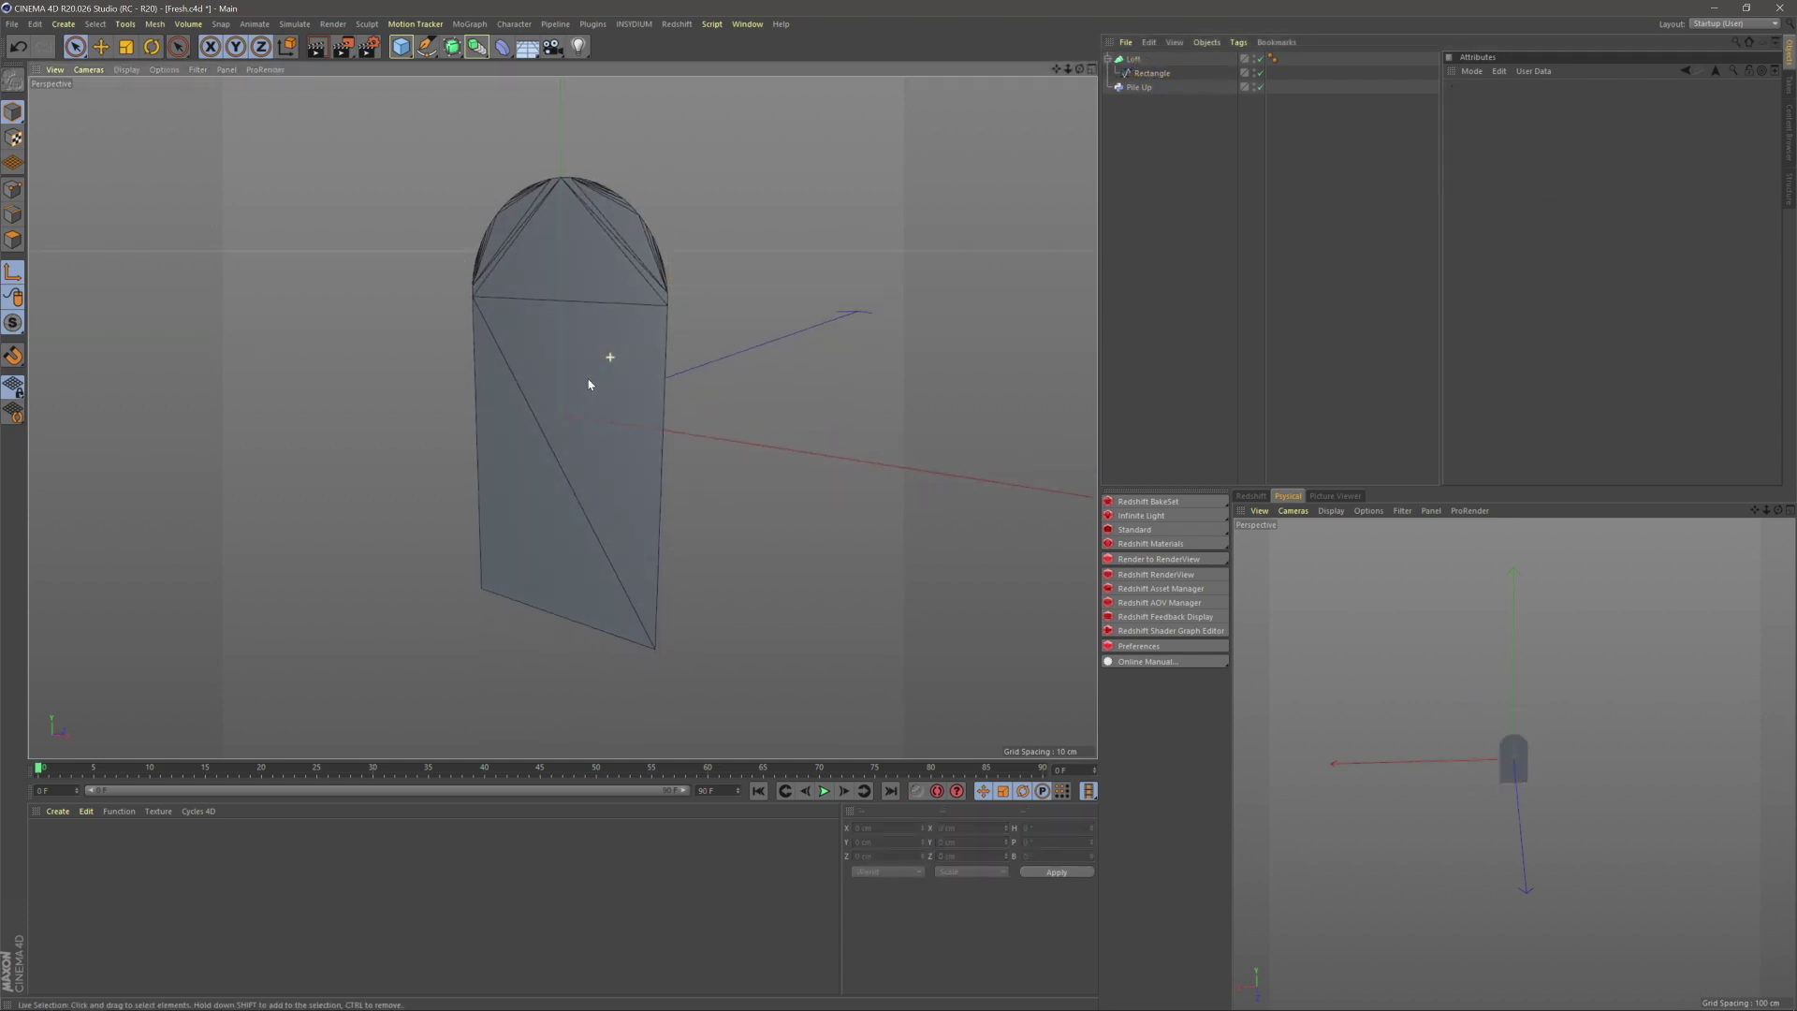
{"action": "left_click_drag", "start_coordinate": [589, 384], "coordinate": [575, 403], "text": "alt"}
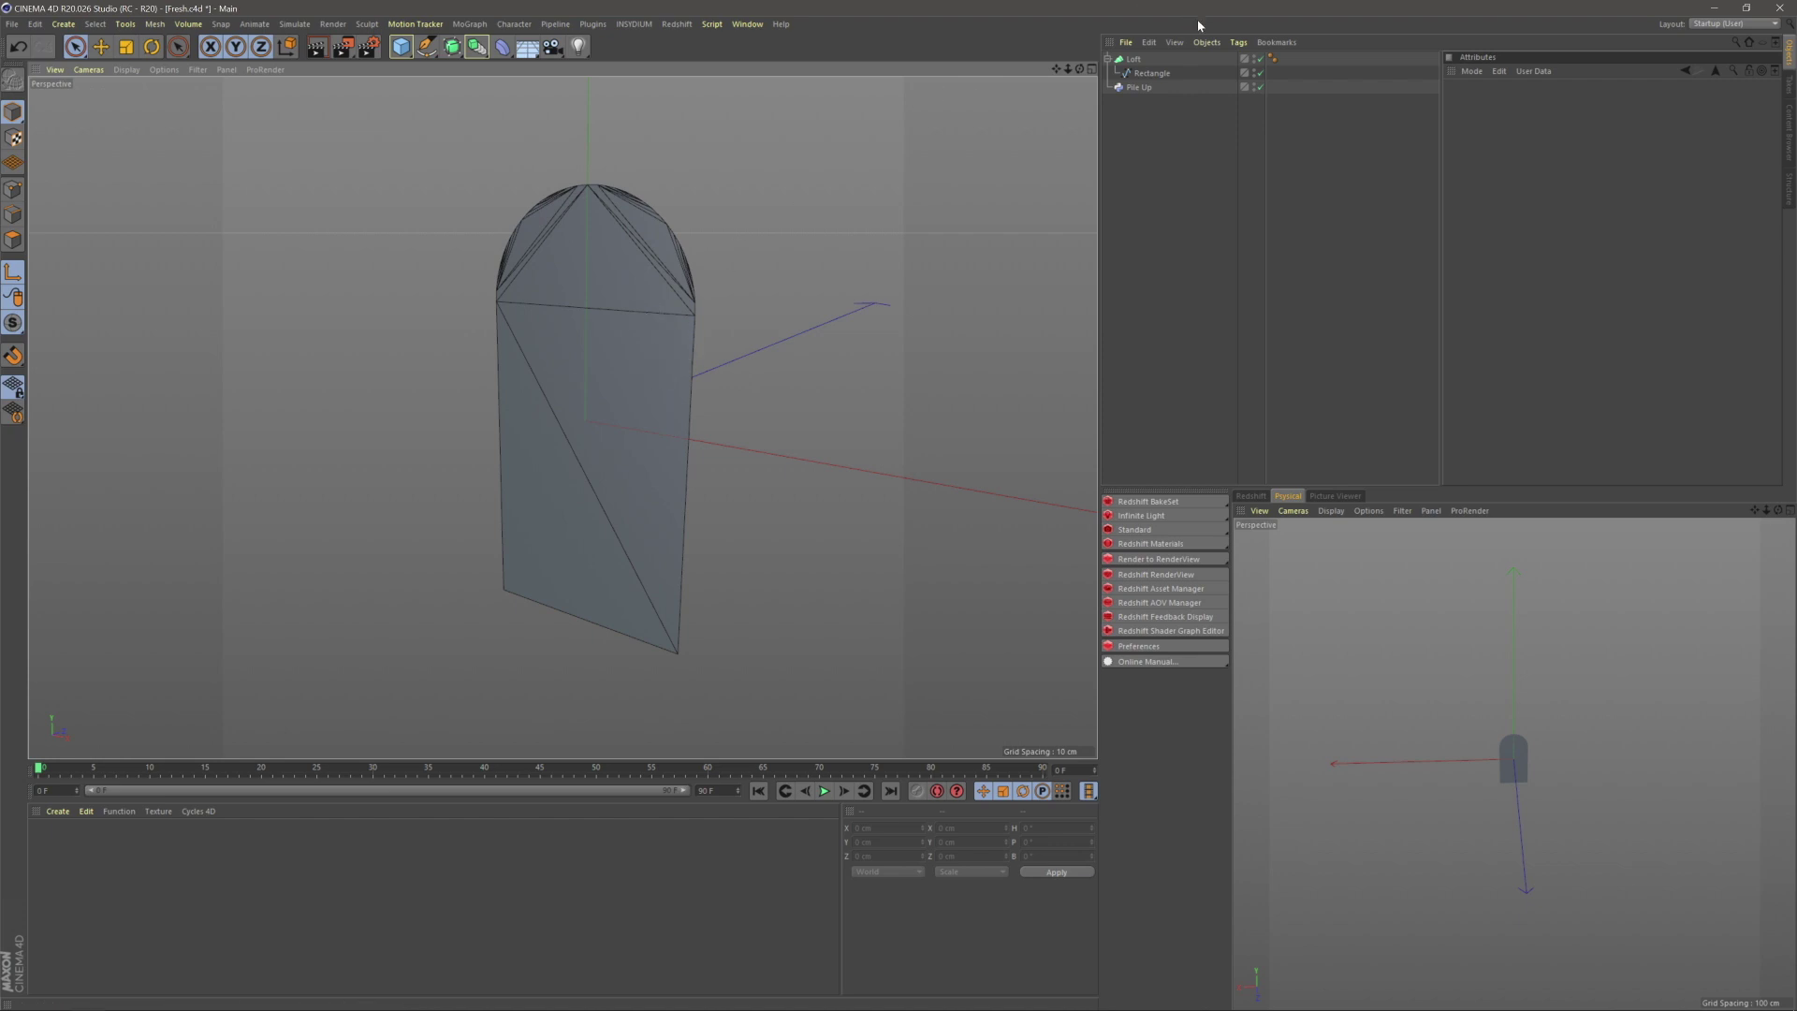
- Set the arched spline's intermediate points to Uniform
{"action": "left_click", "coordinate": [1153, 73]}
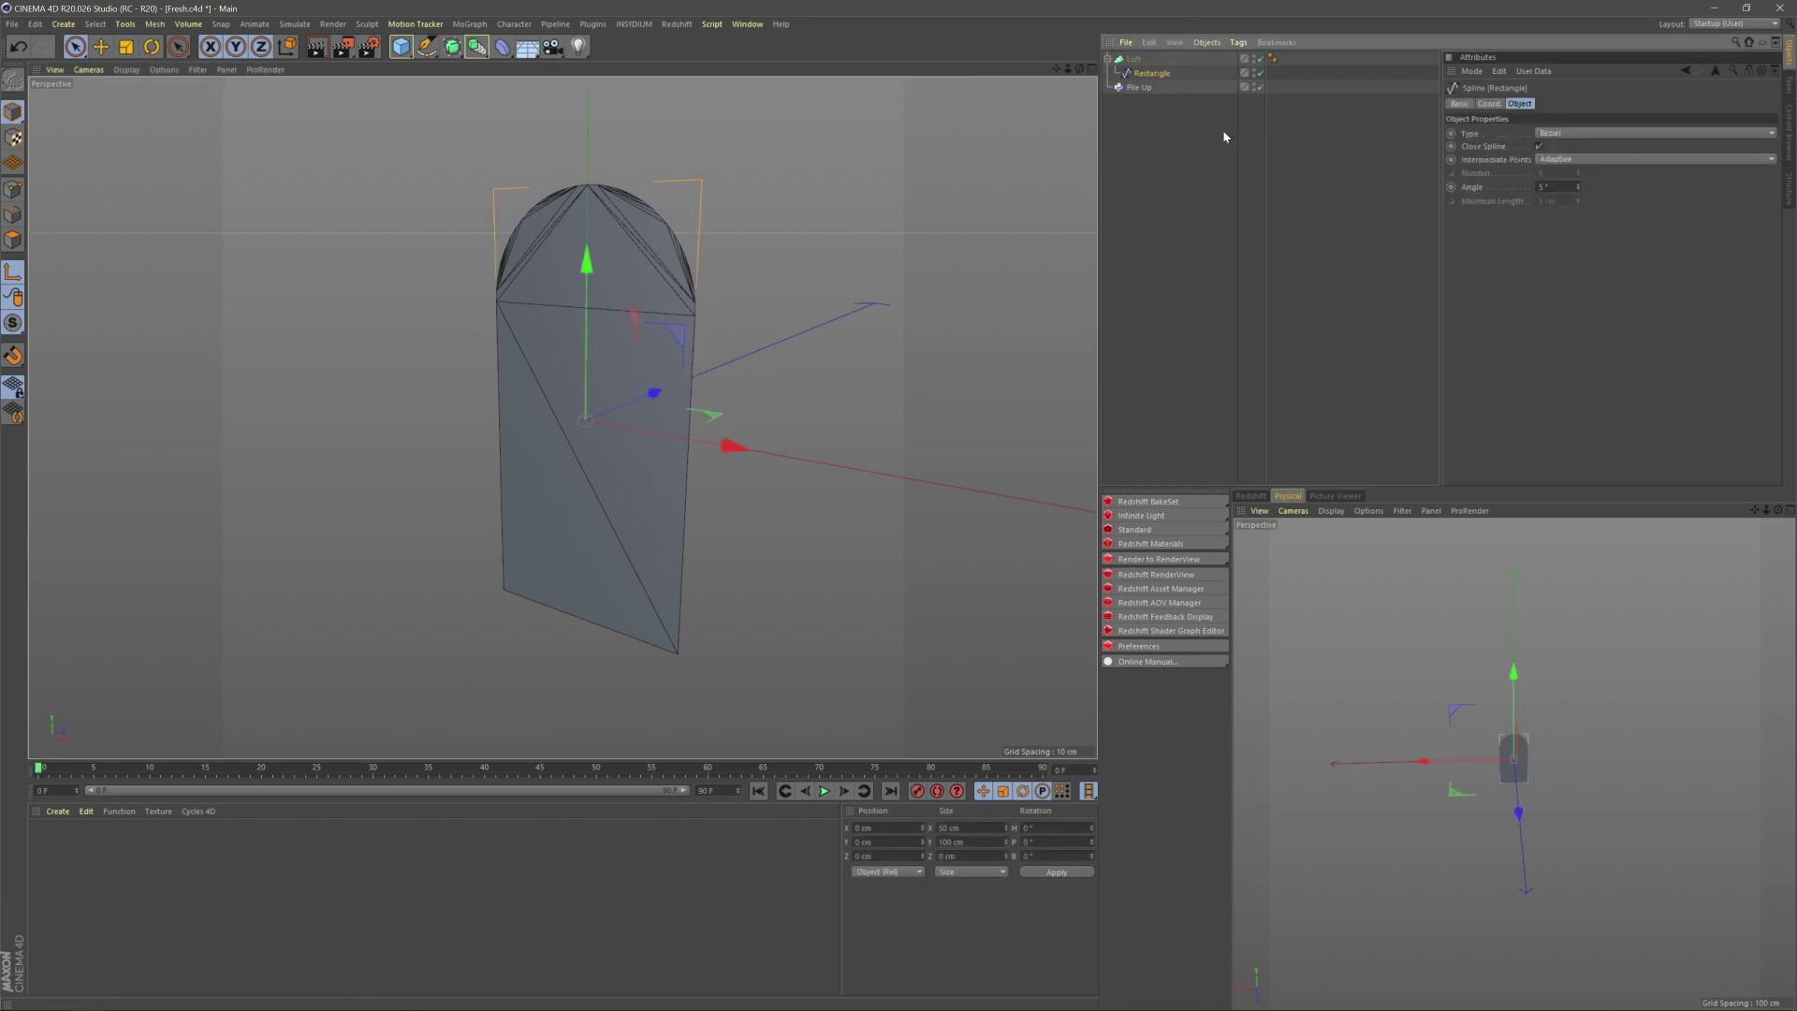
{"action": "left_click", "coordinate": [1569, 161]}
{"action": "left_click", "coordinate": [1566, 202]}
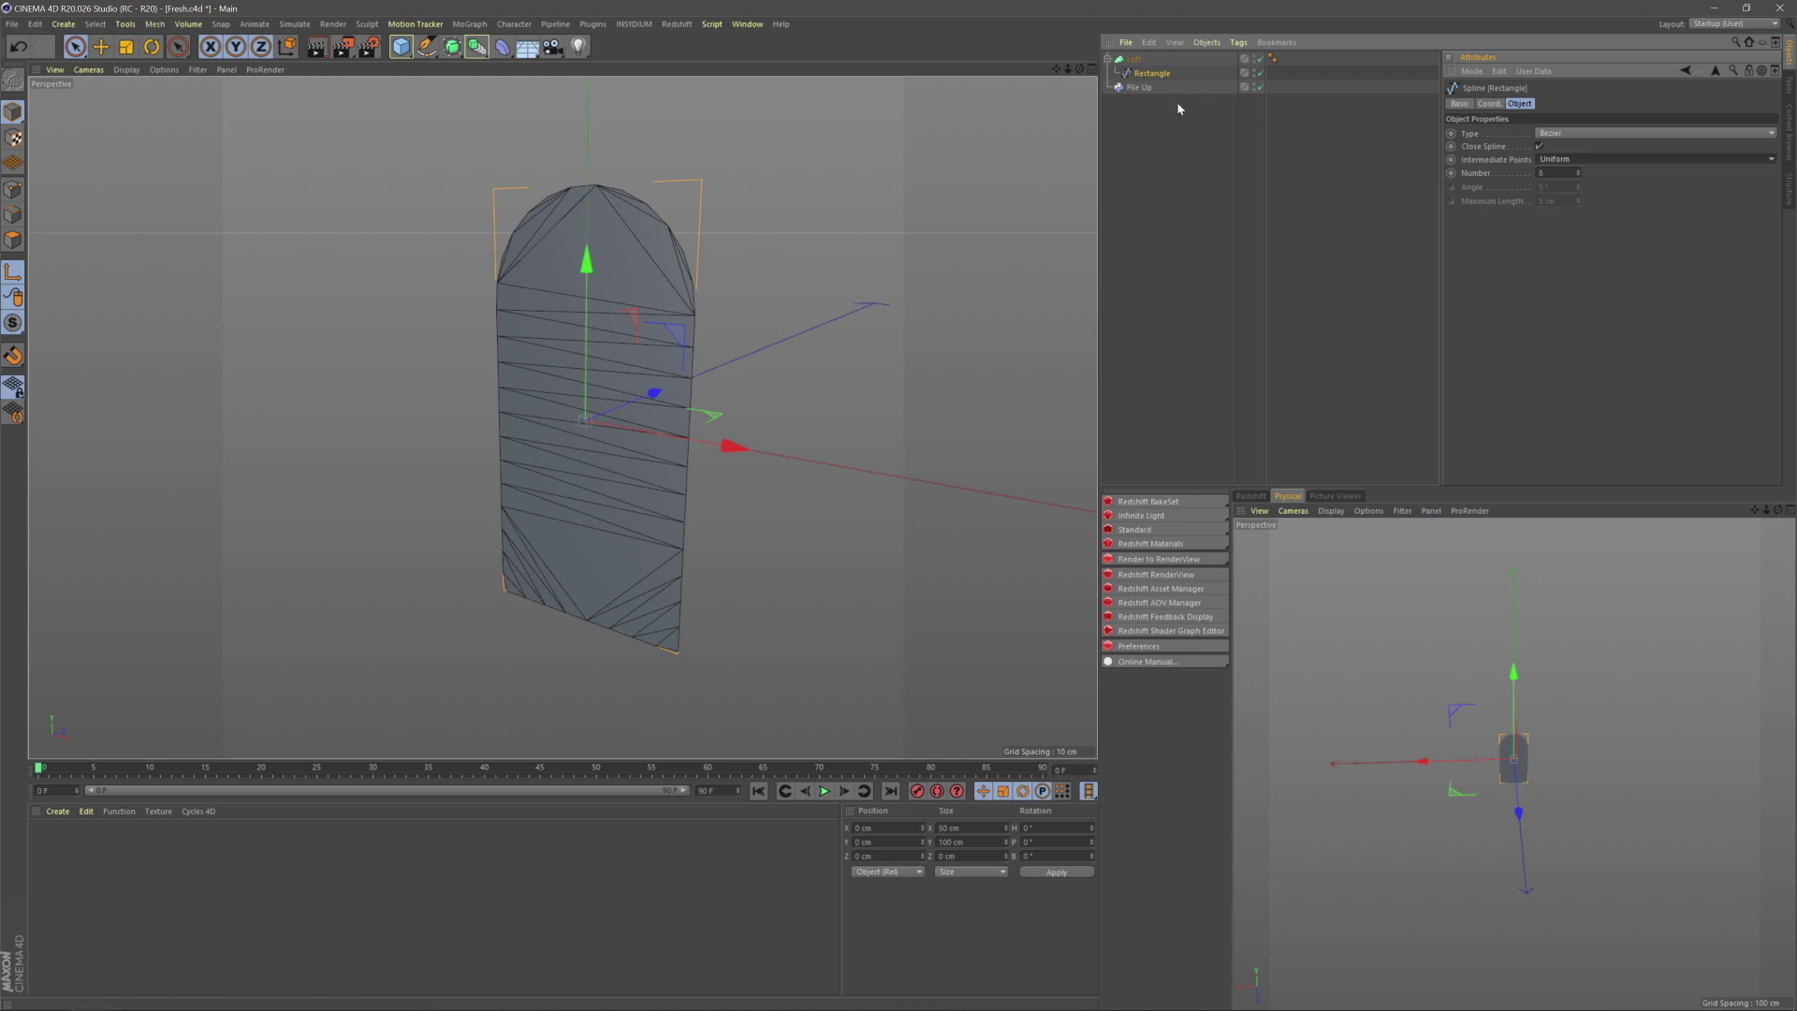
- Set the Loft's cap type to Quadrangles with a regular grid 5 cm wide
{"action": "left_click", "coordinate": [1133, 59]}
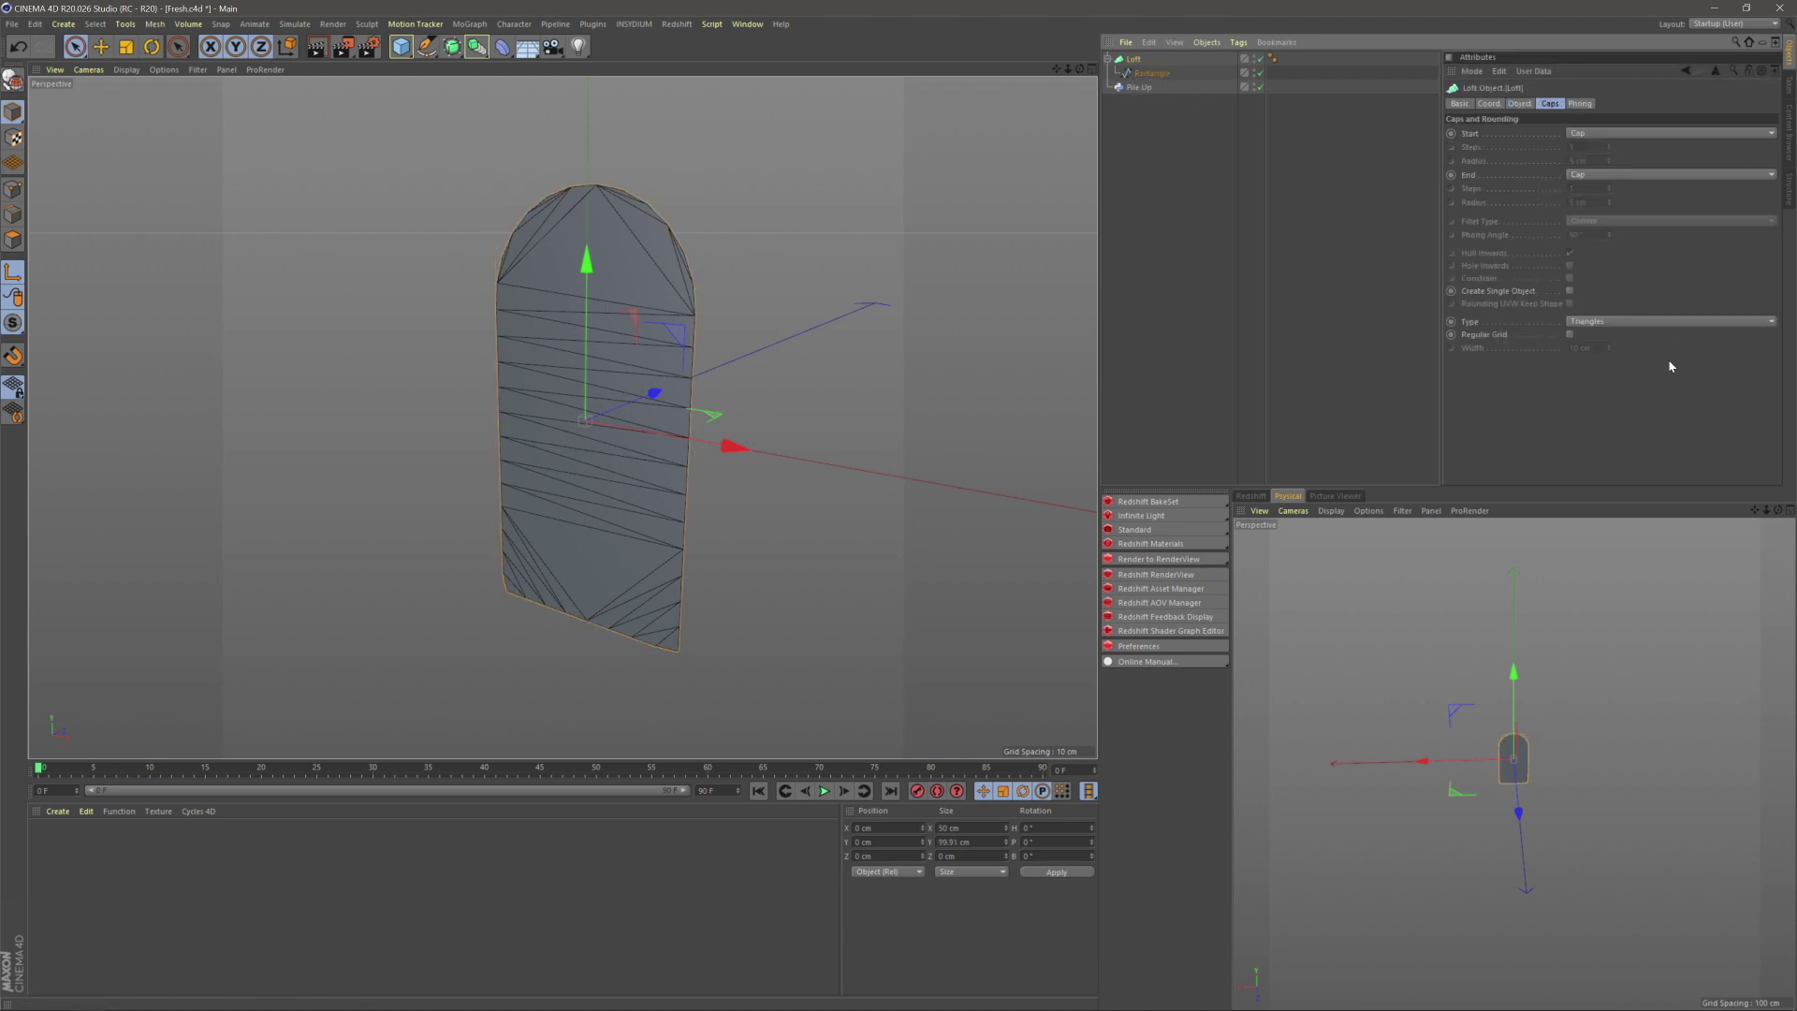
{"action": "left_click", "coordinate": [1591, 321]}
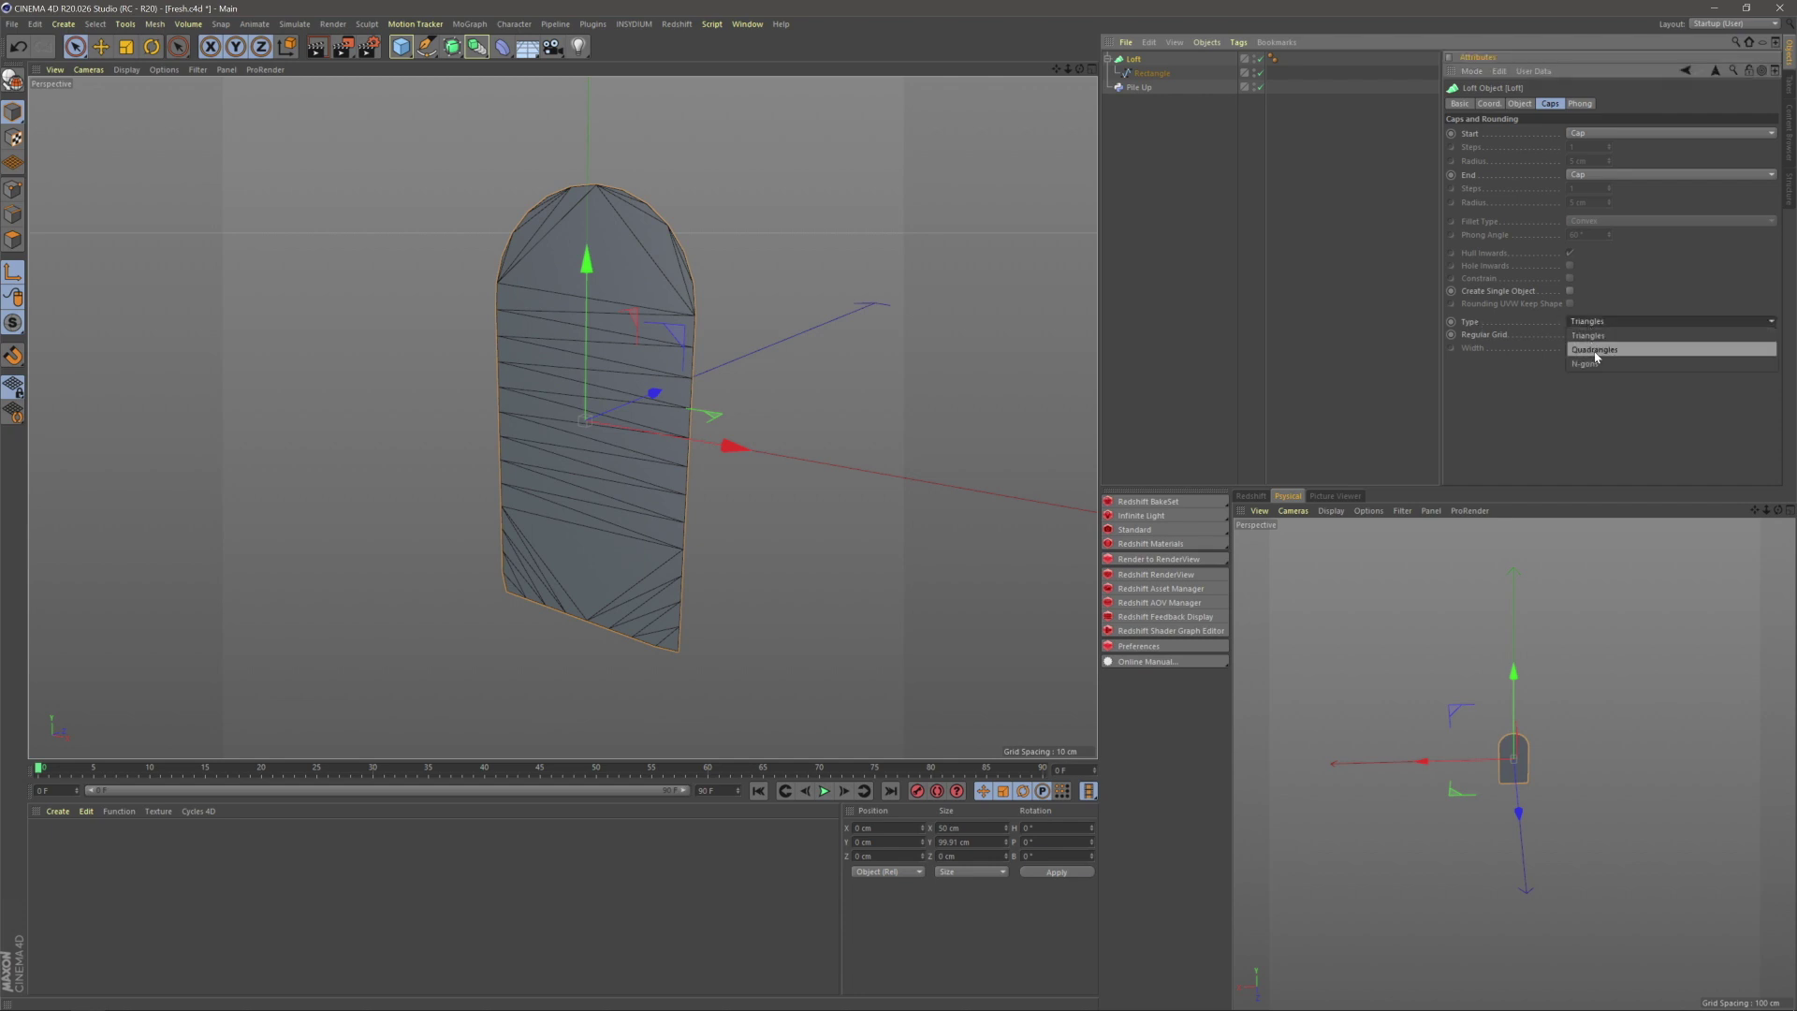
{"action": "left_click", "coordinate": [1593, 351]}
{"action": "left_click", "coordinate": [1570, 334]}
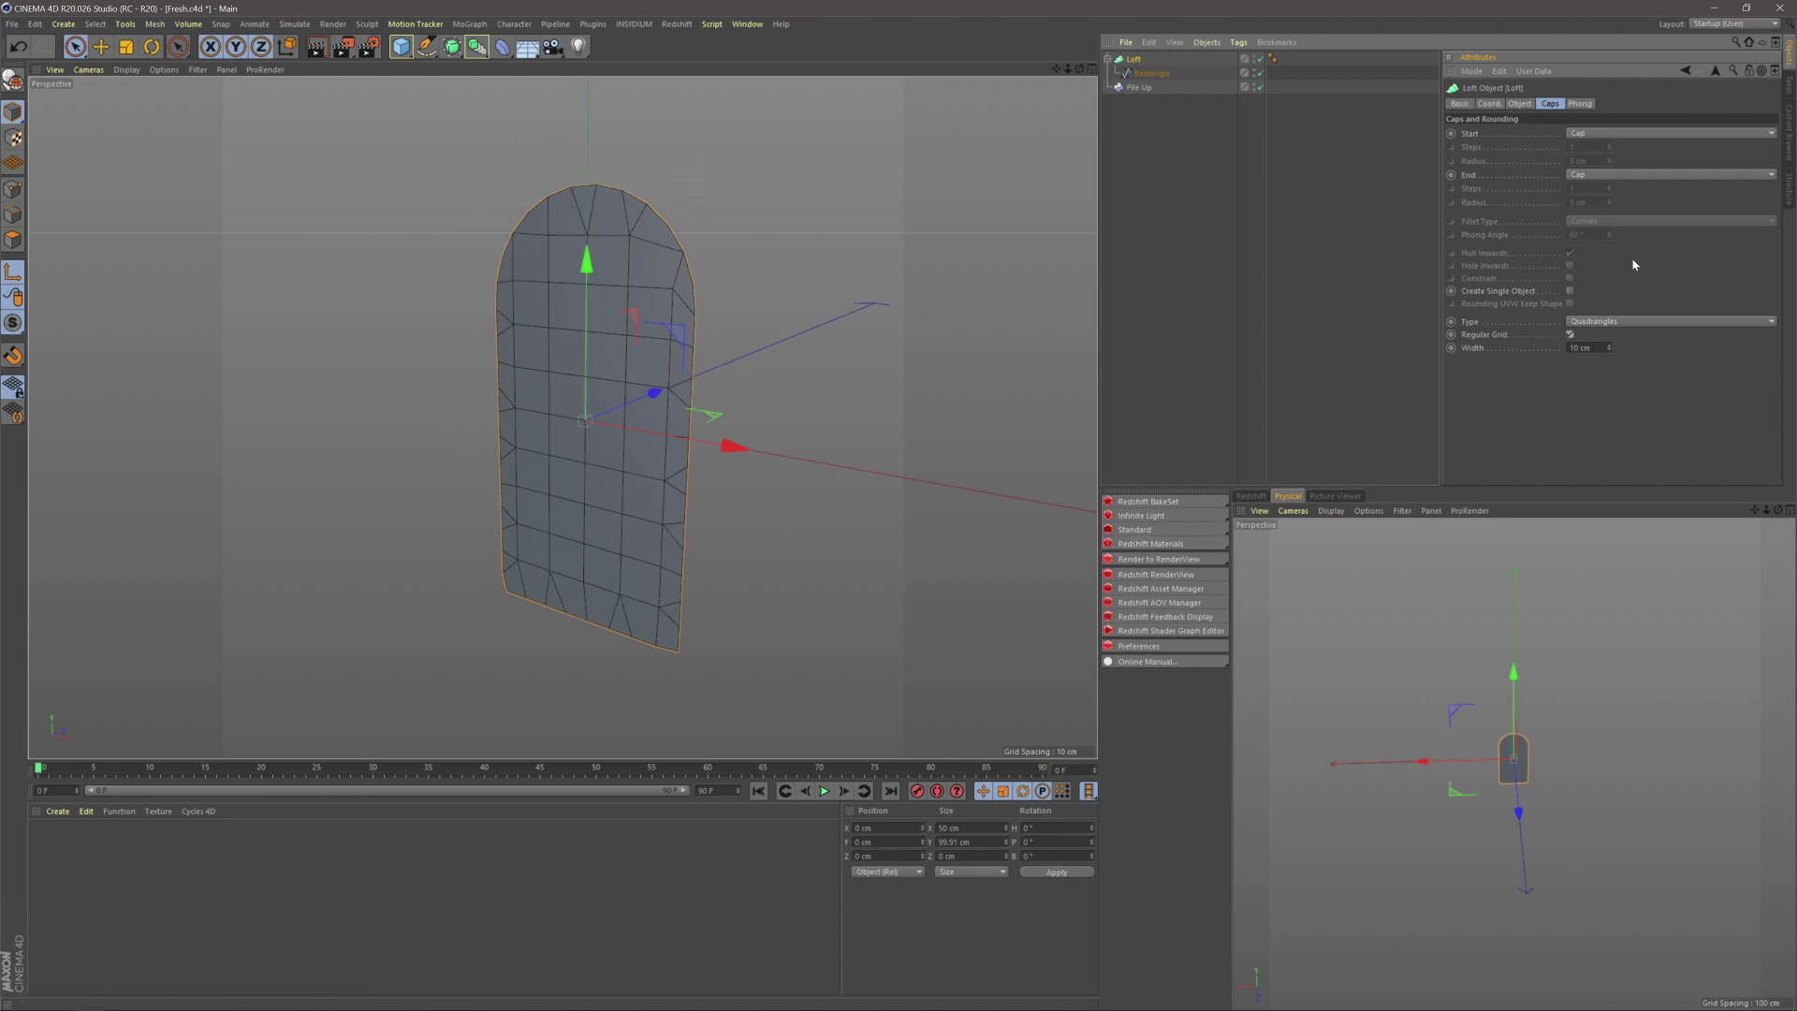
{"action": "left_click", "coordinate": [1581, 347]}
{"action": "type", "text": "5"}
{"action": "key", "text": "Return"}
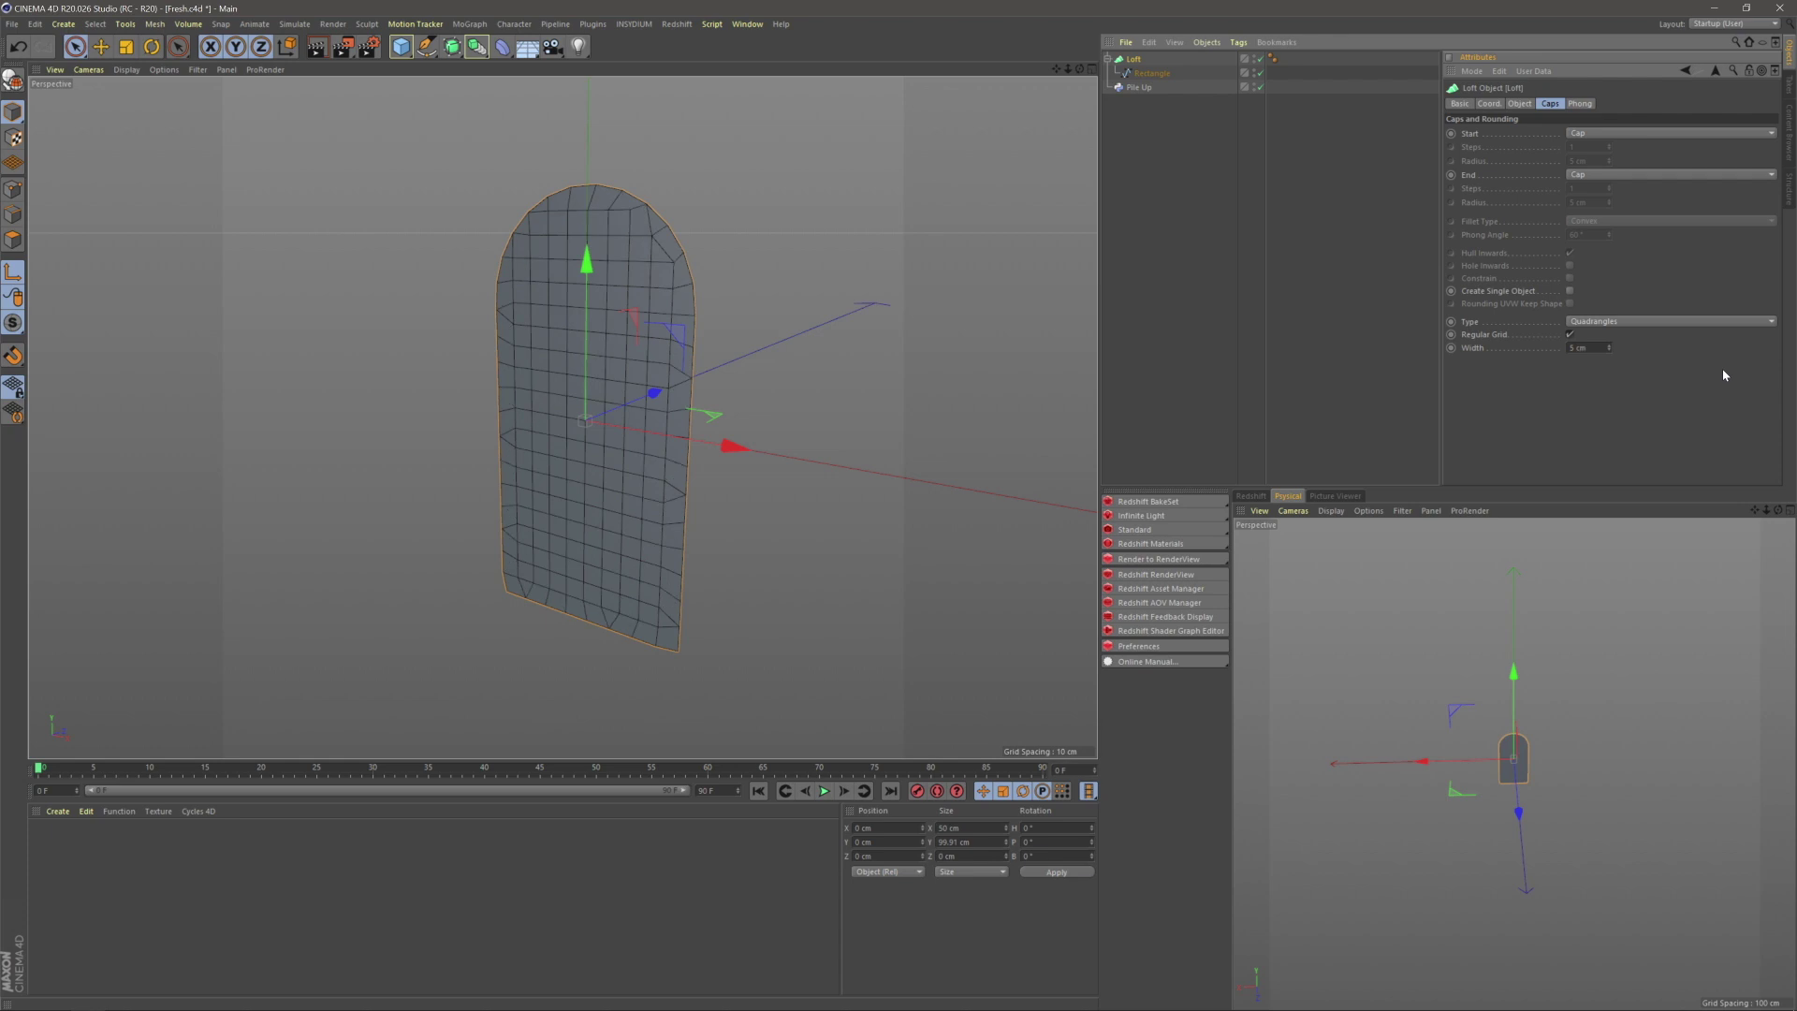
{"action": "left_click", "coordinate": [1394, 281]}
- Add a MoGraph Cloner and place the Loft inside it as its child
{"action": "middle_click_drag", "start_coordinate": [682, 406], "coordinate": [678, 419], "text": "alt"}
{"action": "left_click_drag", "start_coordinate": [678, 420], "coordinate": [565, 440], "text": "alt"}
{"action": "middle_click_drag", "start_coordinate": [630, 410], "coordinate": [589, 420], "text": "alt"}
{"action": "left_click_drag", "start_coordinate": [590, 421], "coordinate": [550, 408], "text": "alt"}
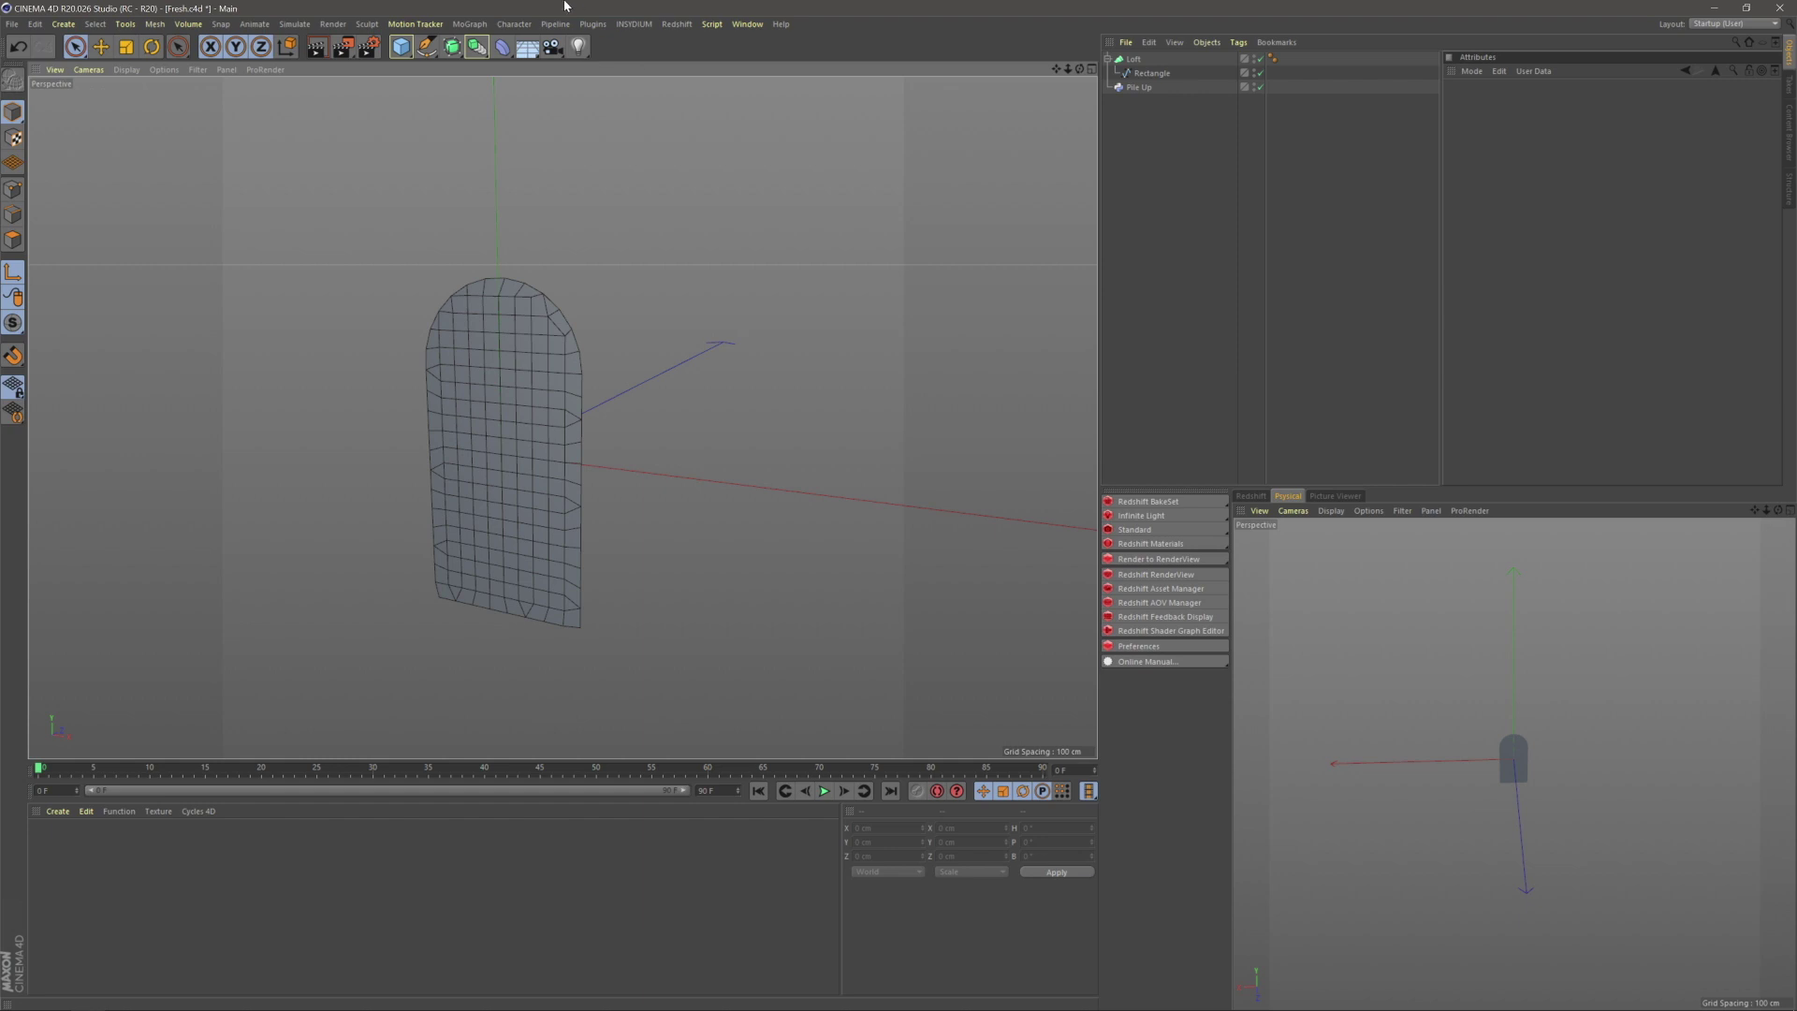
{"action": "left_click", "coordinate": [469, 23]}
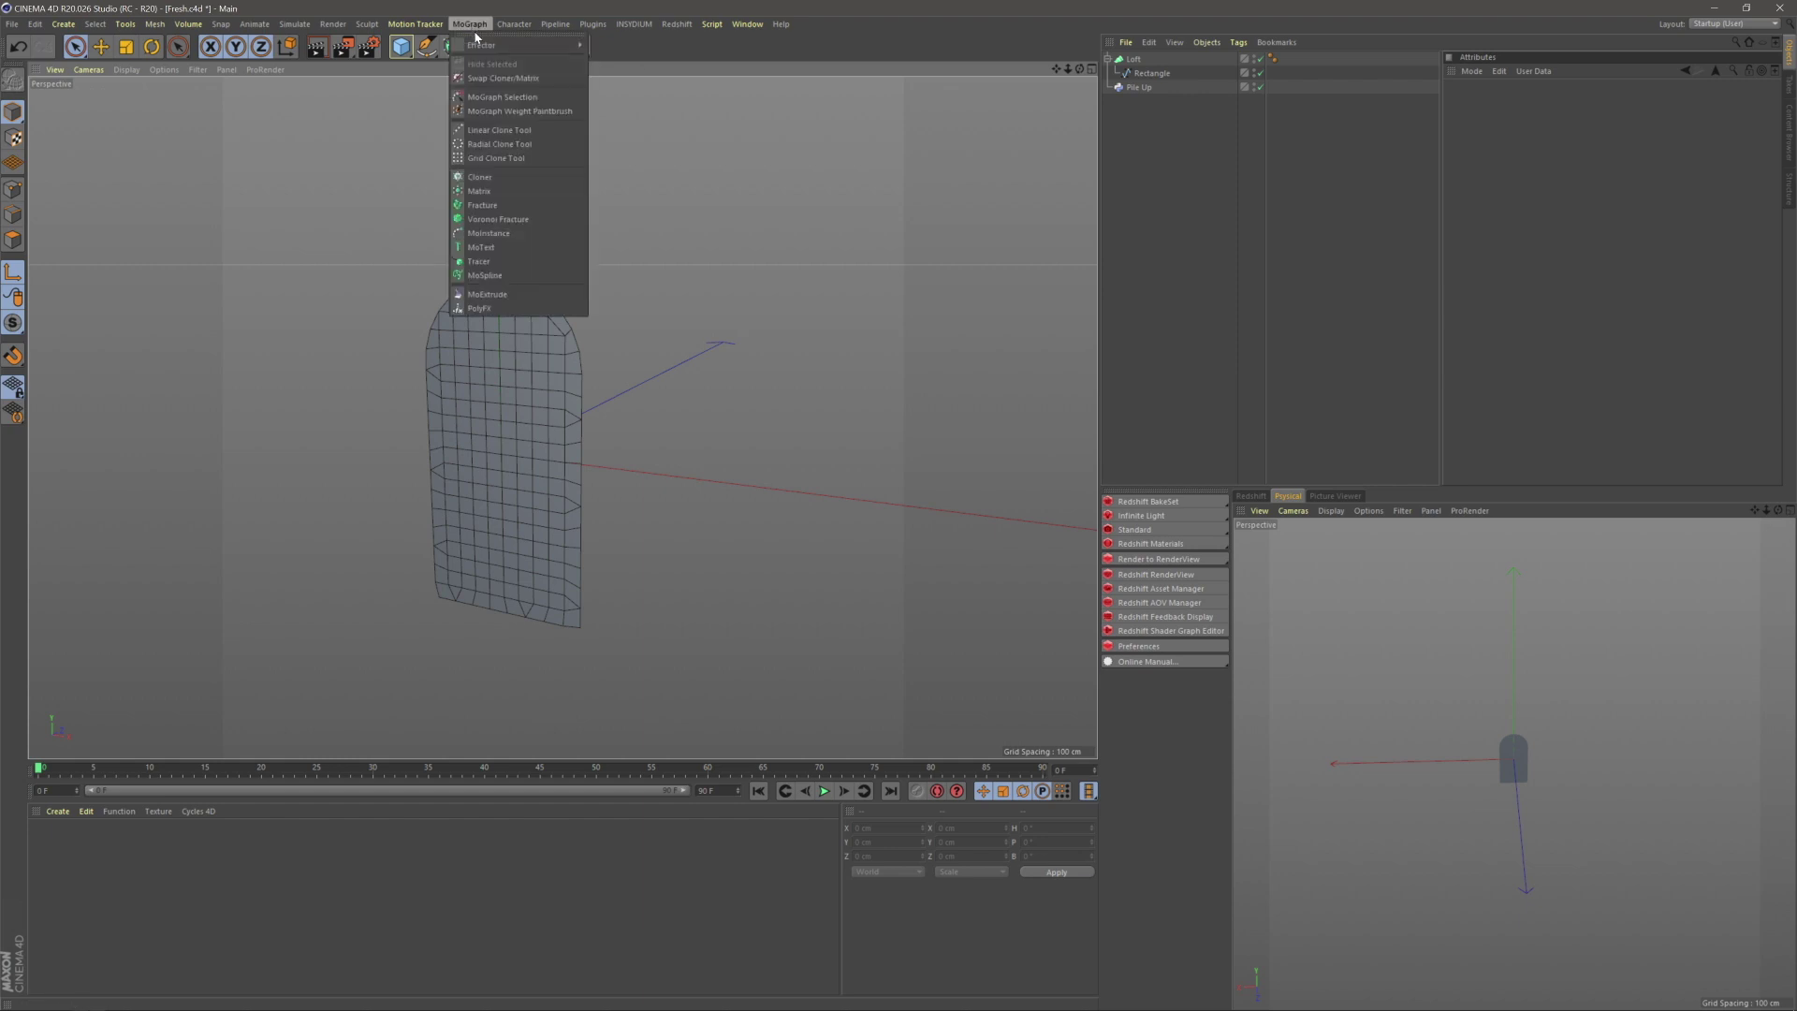
{"action": "left_click", "coordinate": [479, 177]}
{"action": "scroll", "coordinate": [496, 440], "scroll_direction": "down", "scroll_amount": 3}
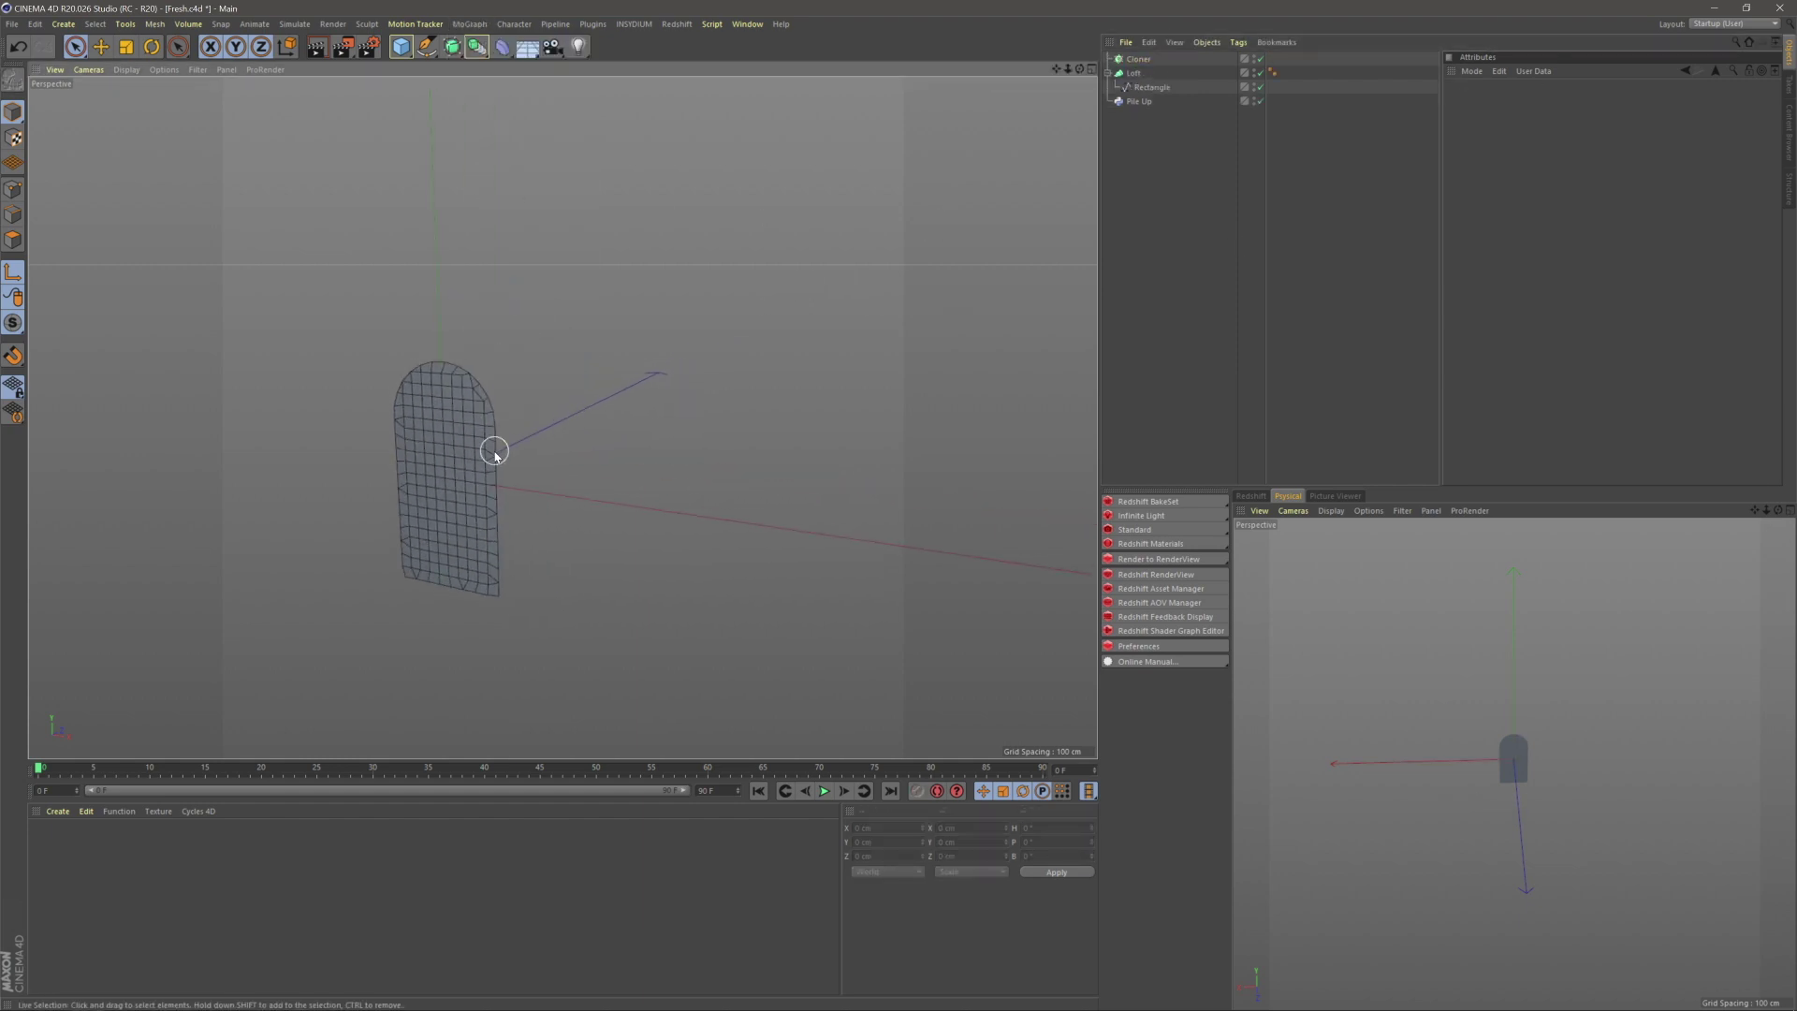
{"action": "scroll", "coordinate": [474, 468], "scroll_direction": "down", "scroll_amount": 1}
{"action": "middle_click_drag", "start_coordinate": [464, 468], "coordinate": [481, 433], "text": "alt"}
{"action": "left_click_drag", "start_coordinate": [1132, 74], "coordinate": [1140, 61]}
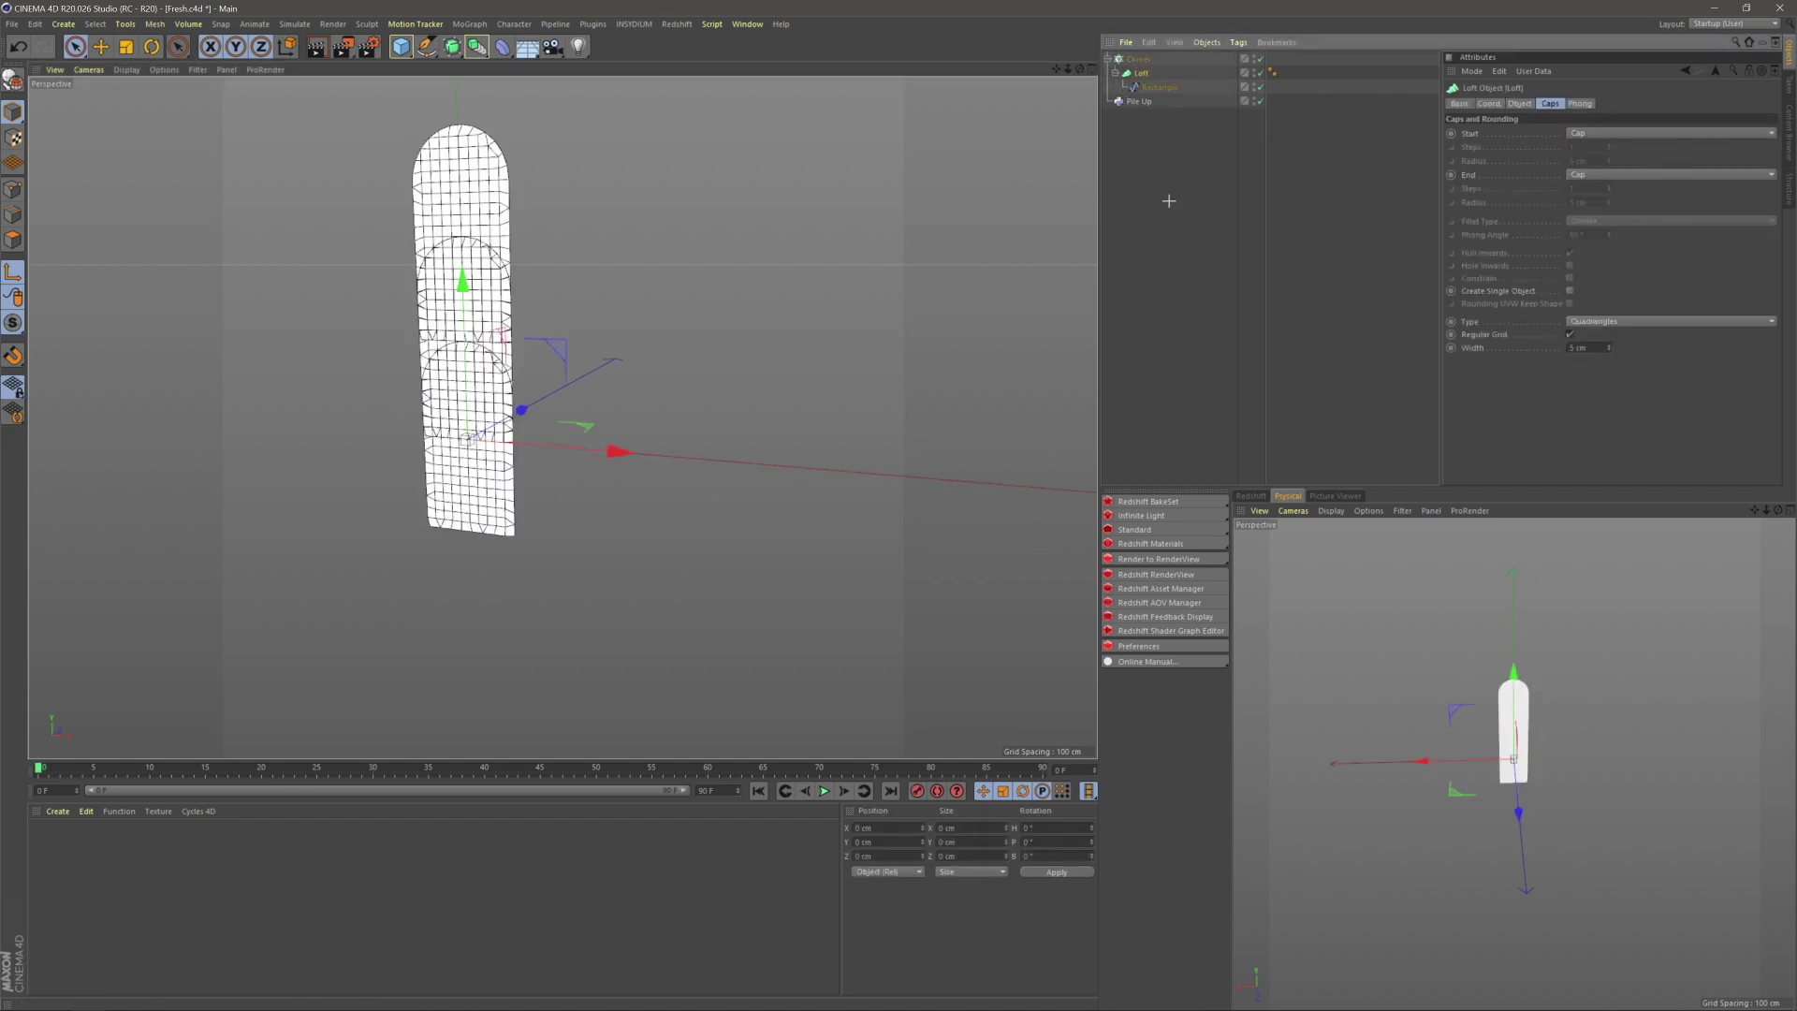
- Set the Cloner's per-step Y position offset to 0 cm
{"action": "left_click", "coordinate": [1138, 60]}
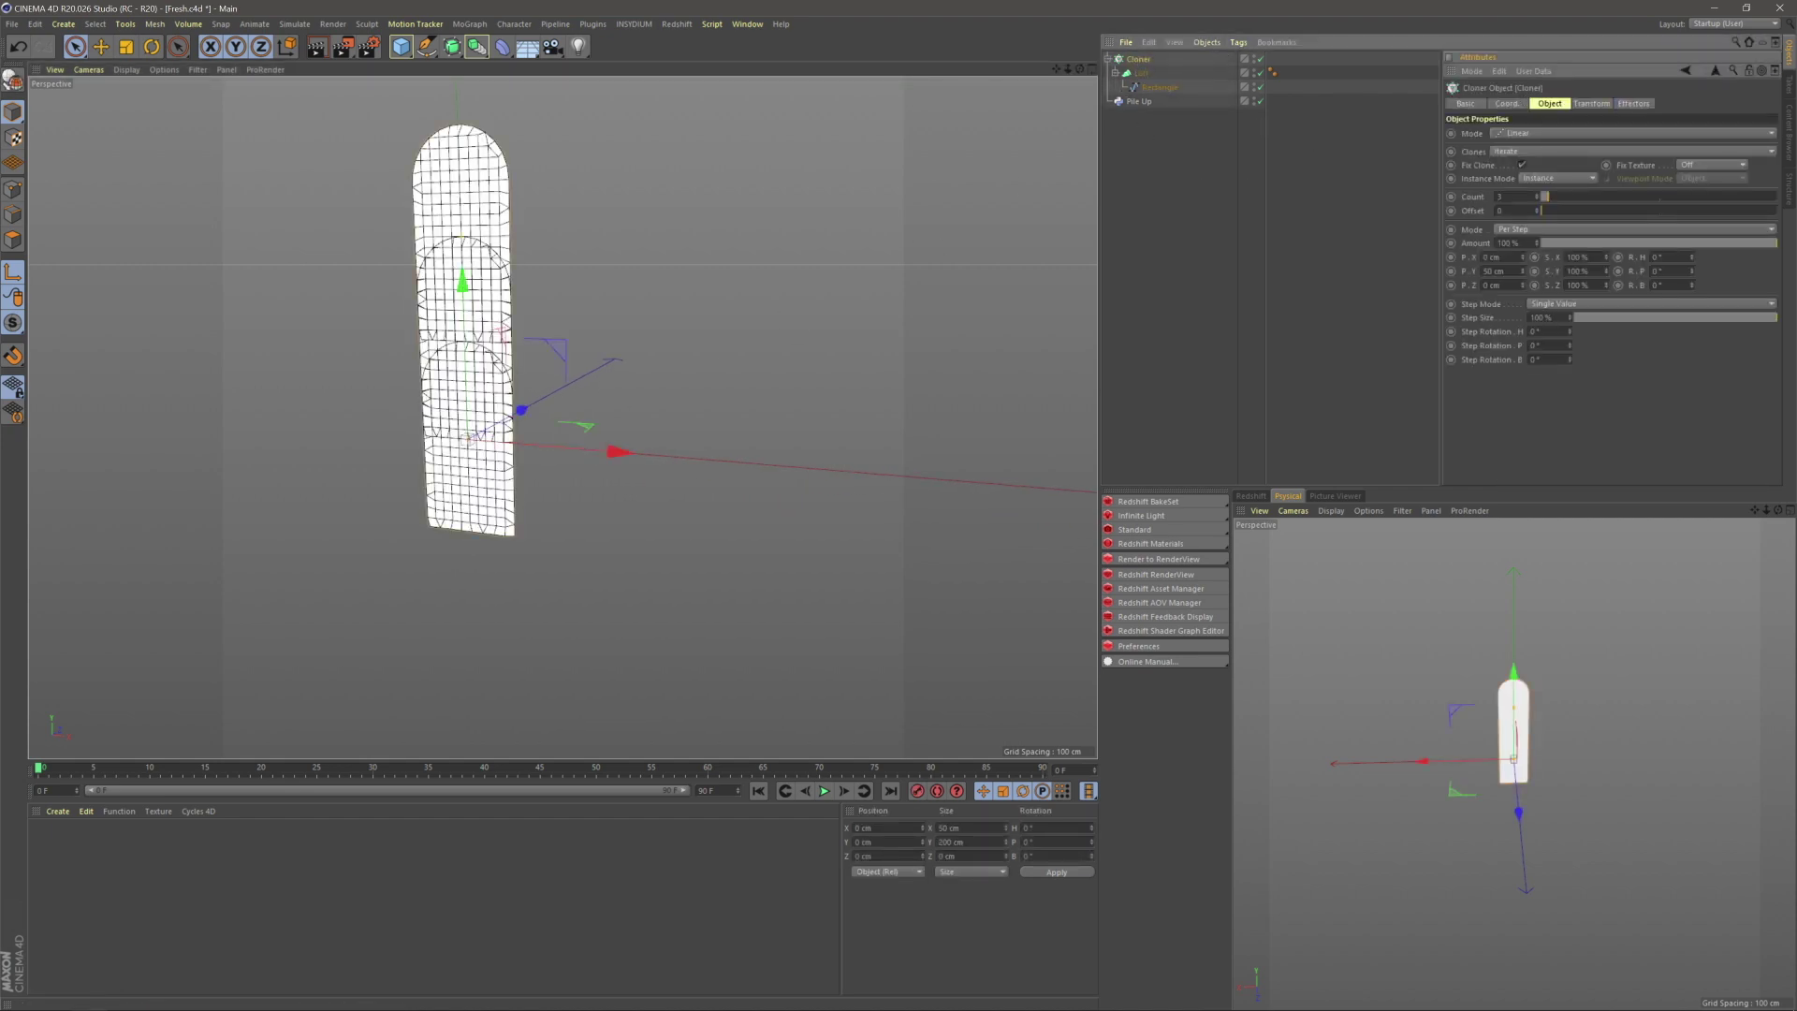
{"action": "left_click", "coordinate": [1495, 270]}
{"action": "type", "text": "0"}
{"action": "key", "text": "Return"}
{"action": "left_click", "coordinate": [1256, 278]}
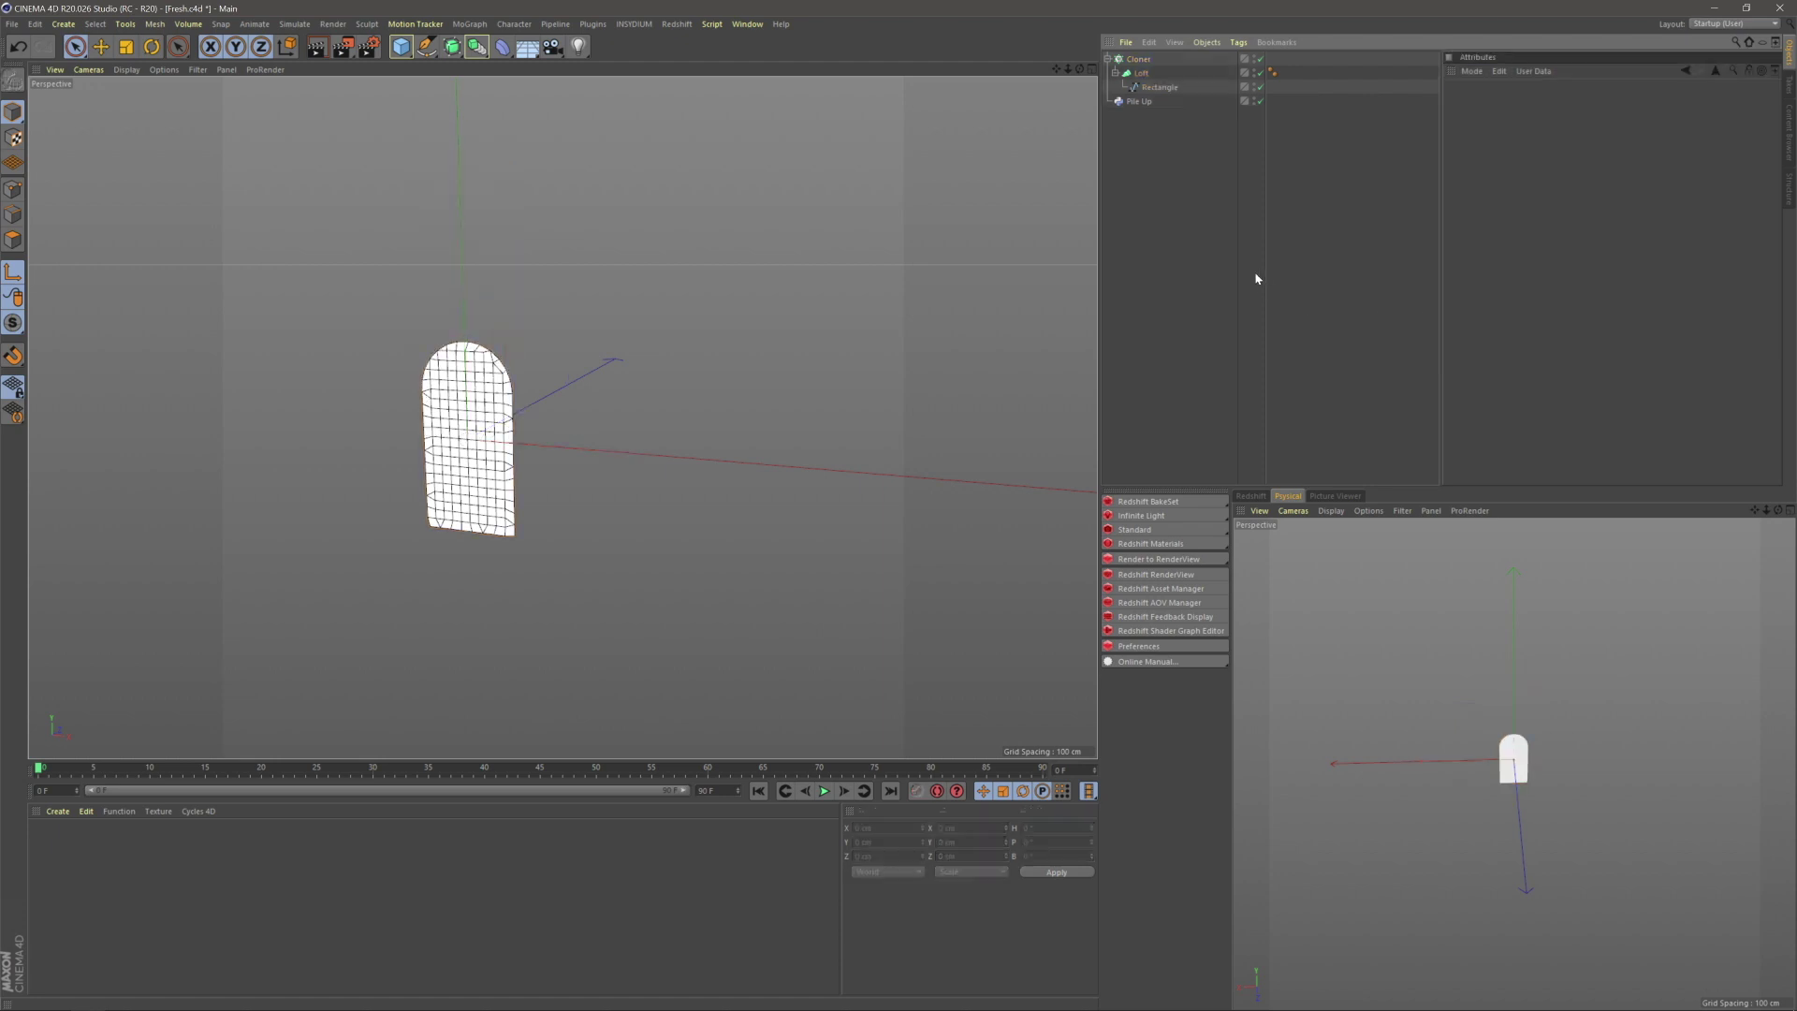
- Assign the Pile Up Python effector to the Cloner's effectors list
{"action": "middle_click_drag", "start_coordinate": [657, 421], "coordinate": [722, 439], "text": "alt"}
{"action": "left_click_drag", "start_coordinate": [622, 438], "coordinate": [538, 469], "text": "alt"}
{"action": "scroll", "coordinate": [538, 467], "scroll_direction": "up", "scroll_amount": 3}
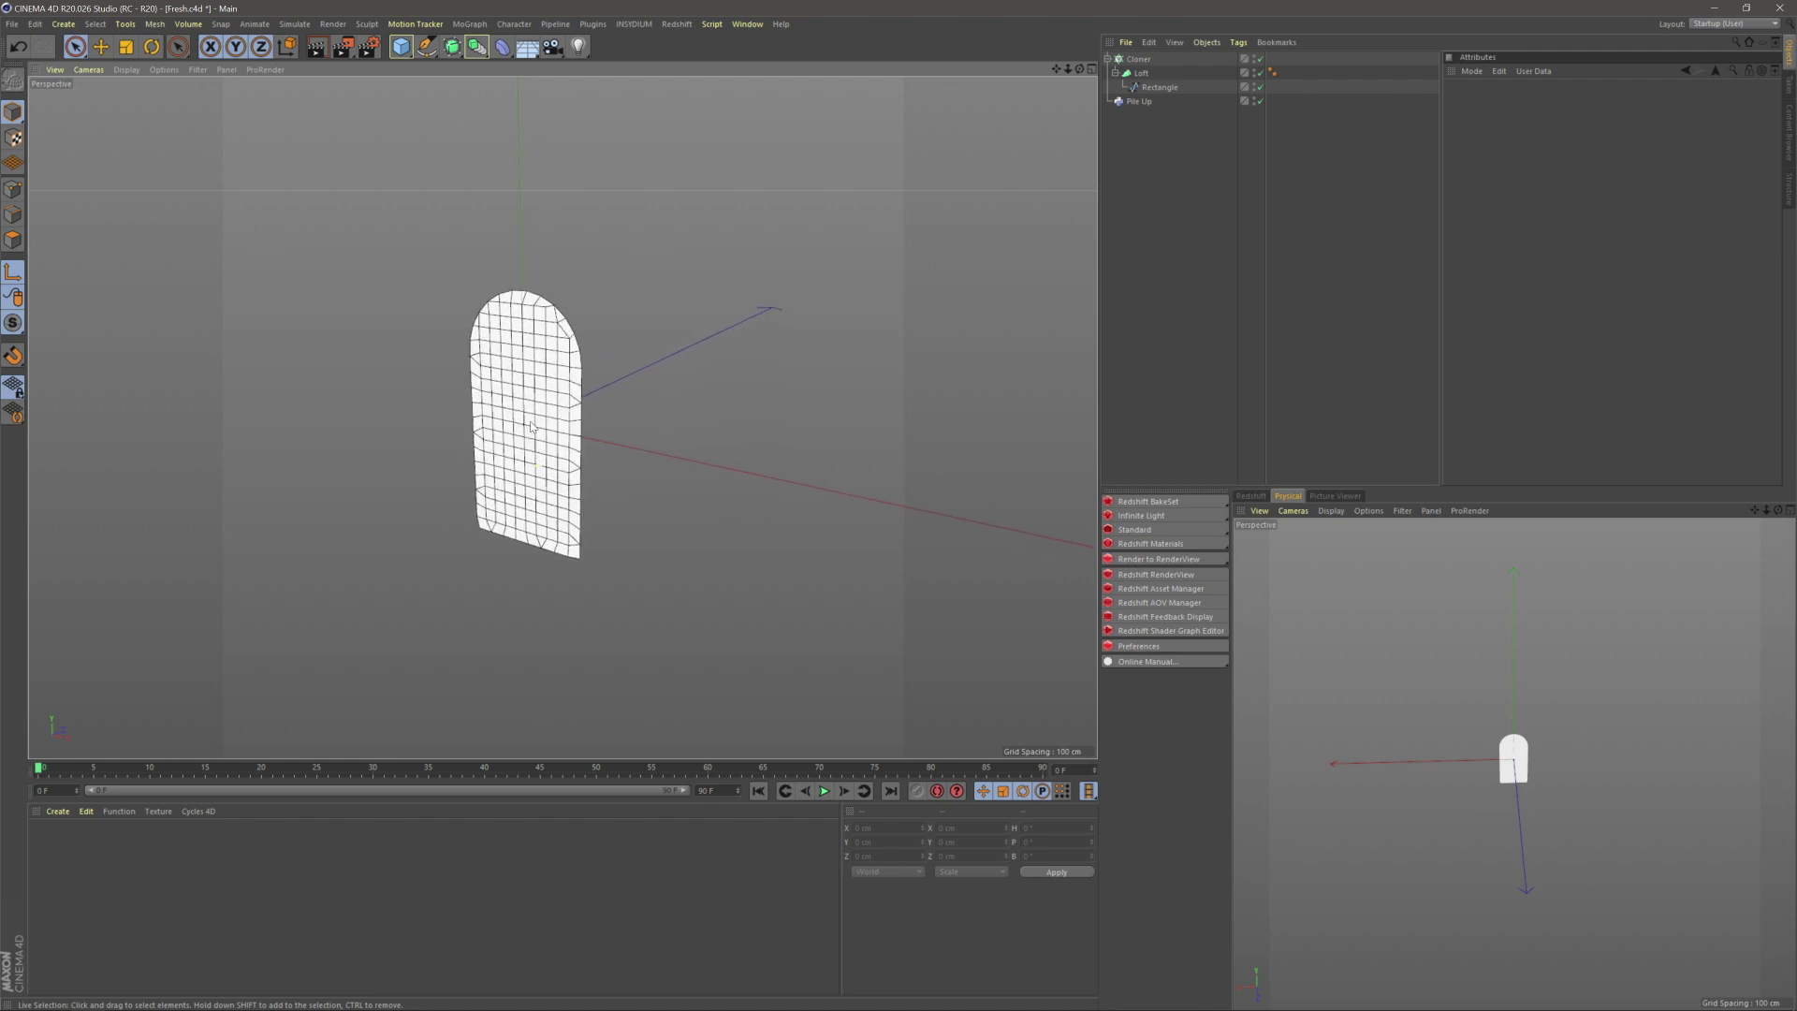
{"action": "left_click", "coordinate": [1139, 103]}
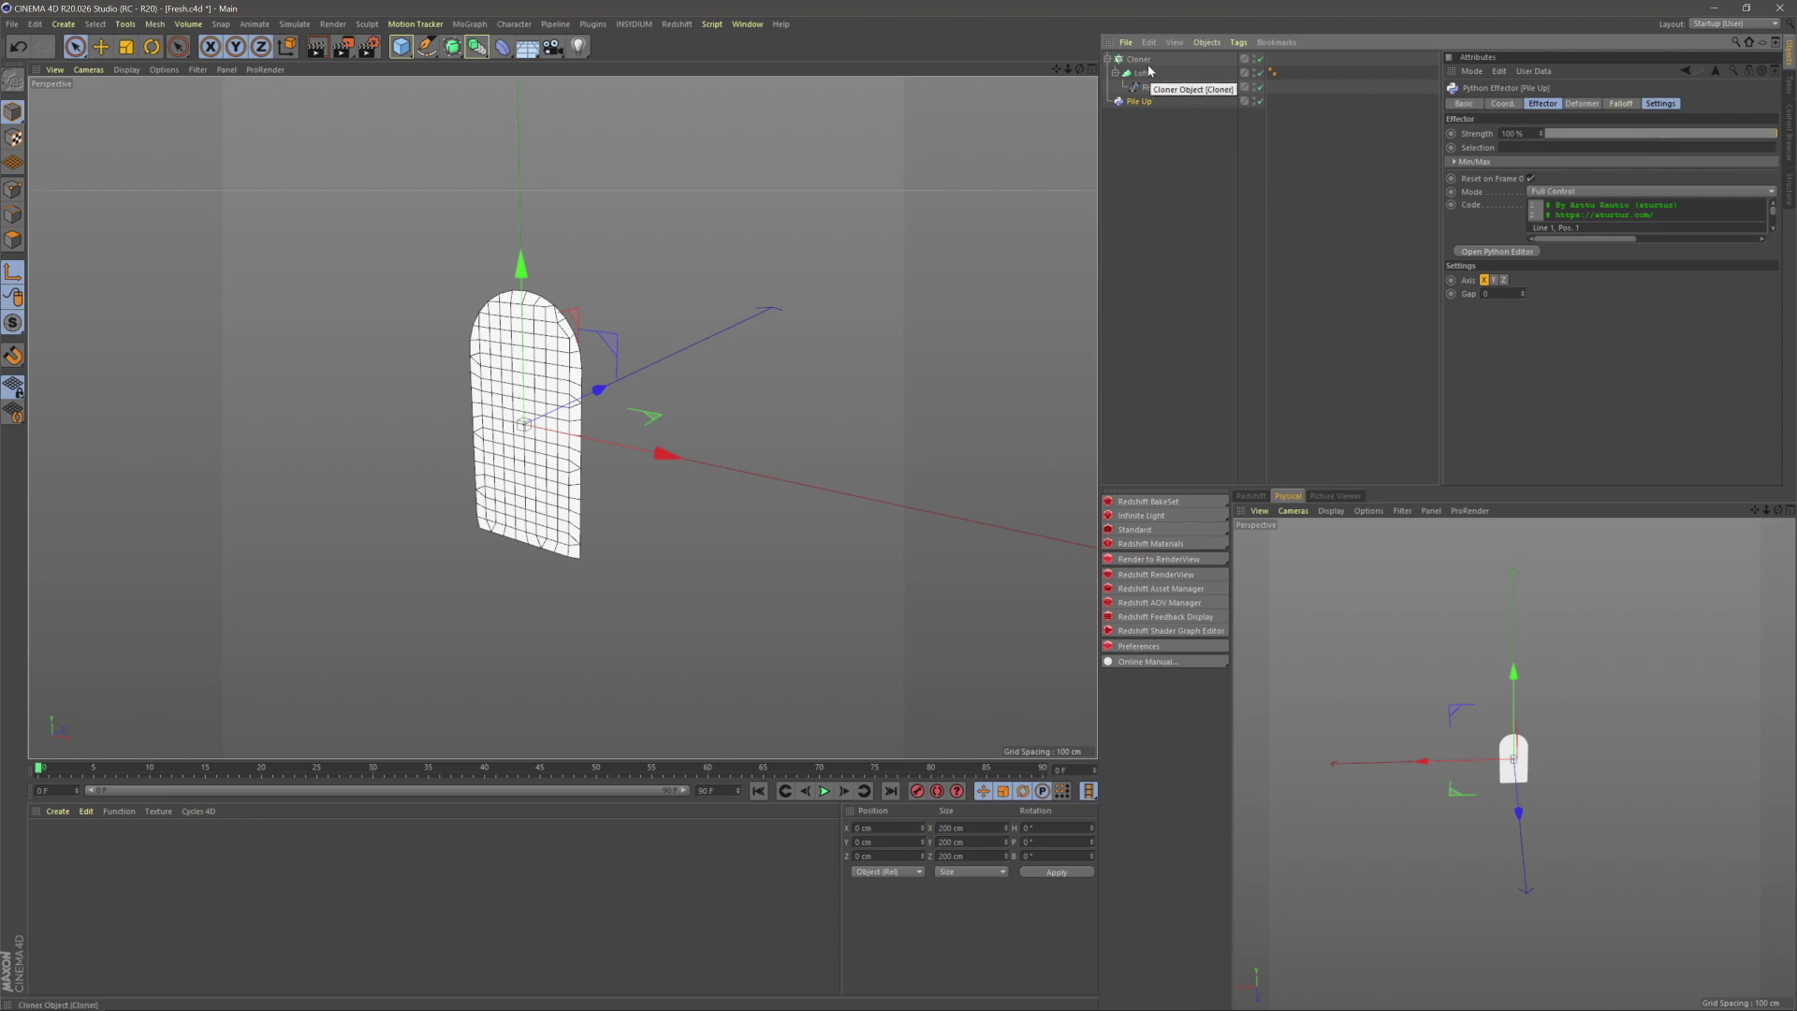
{"action": "left_click", "coordinate": [1138, 59]}
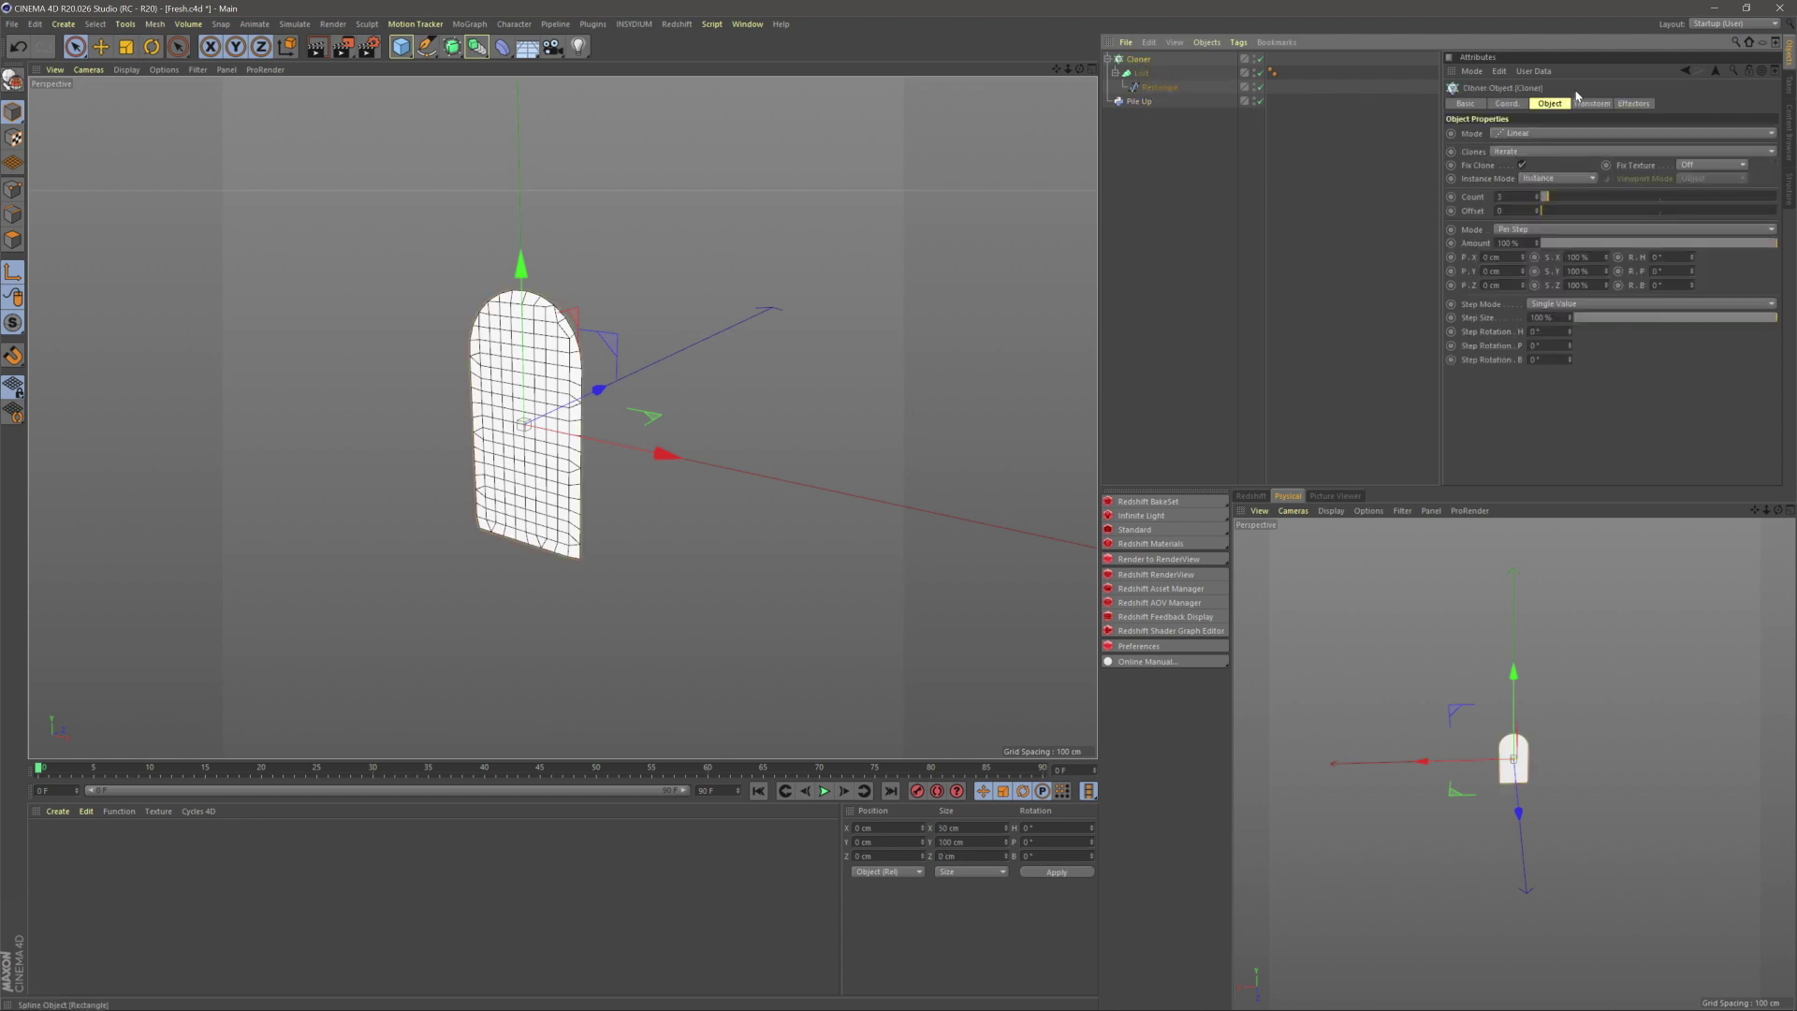
{"action": "left_click", "coordinate": [1632, 103]}
{"action": "left_click_drag", "start_coordinate": [1134, 101], "coordinate": [1633, 180]}
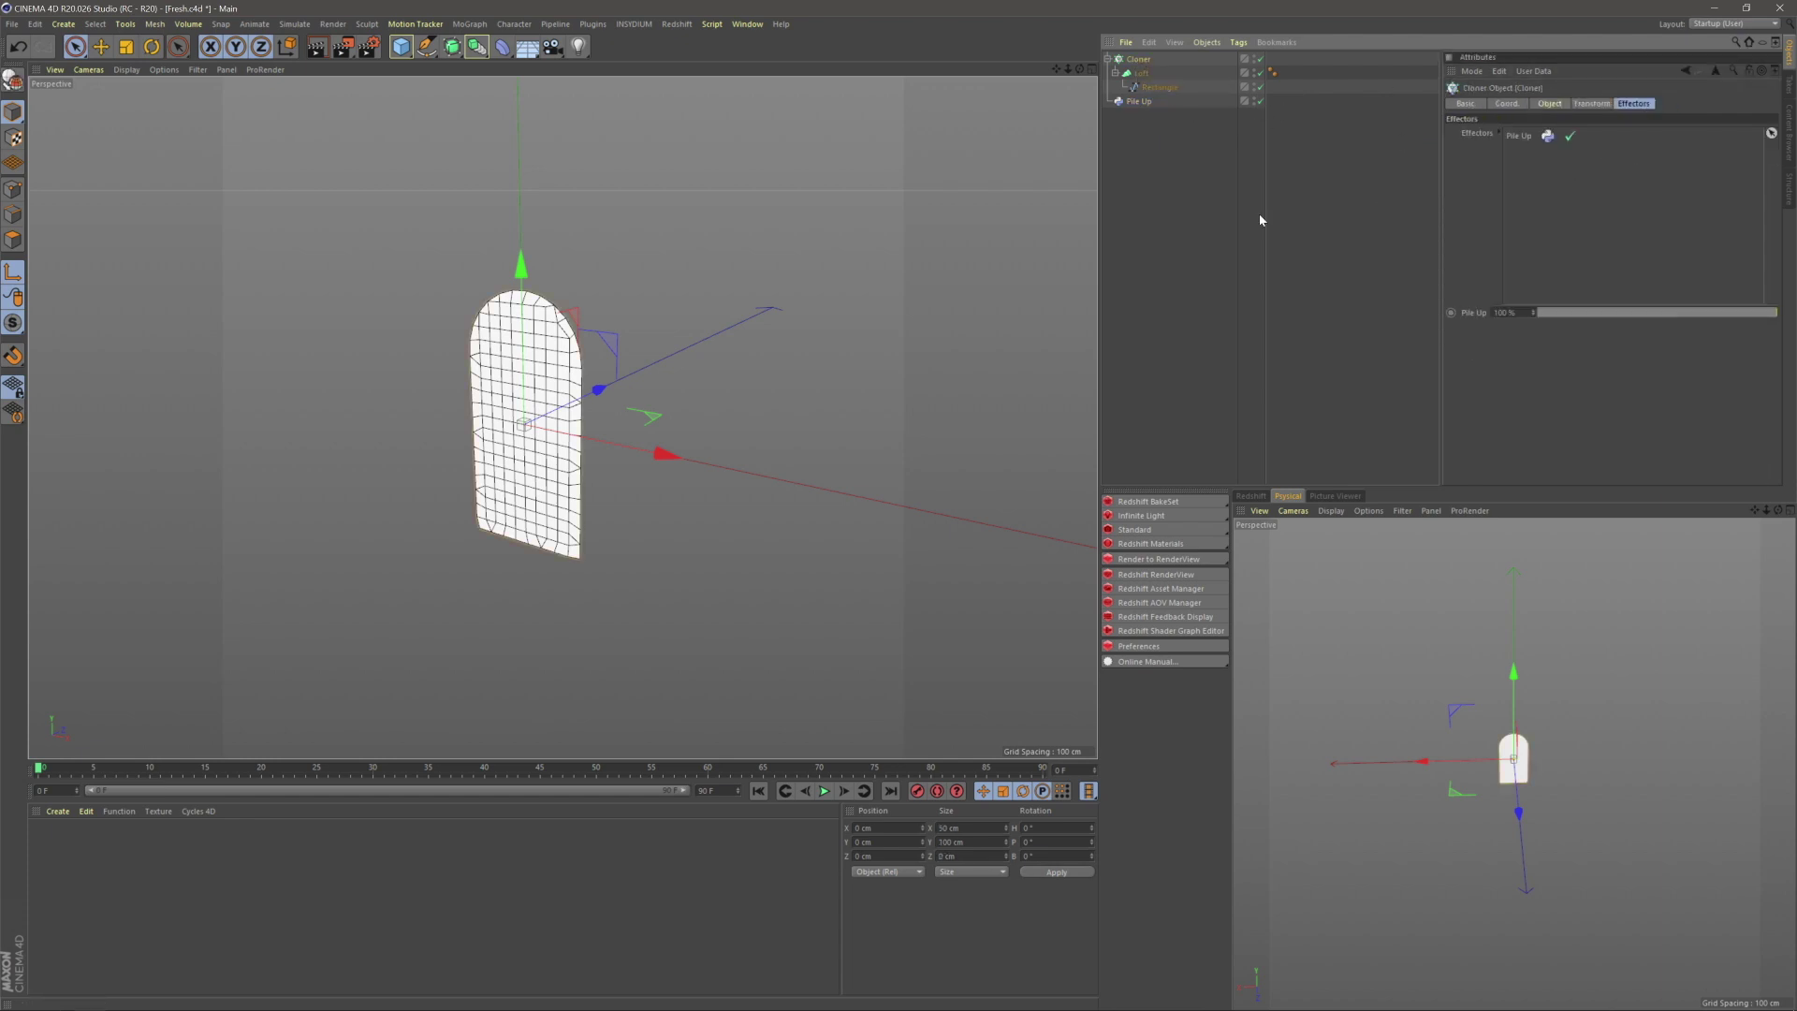
{"action": "left_click", "coordinate": [1172, 230]}
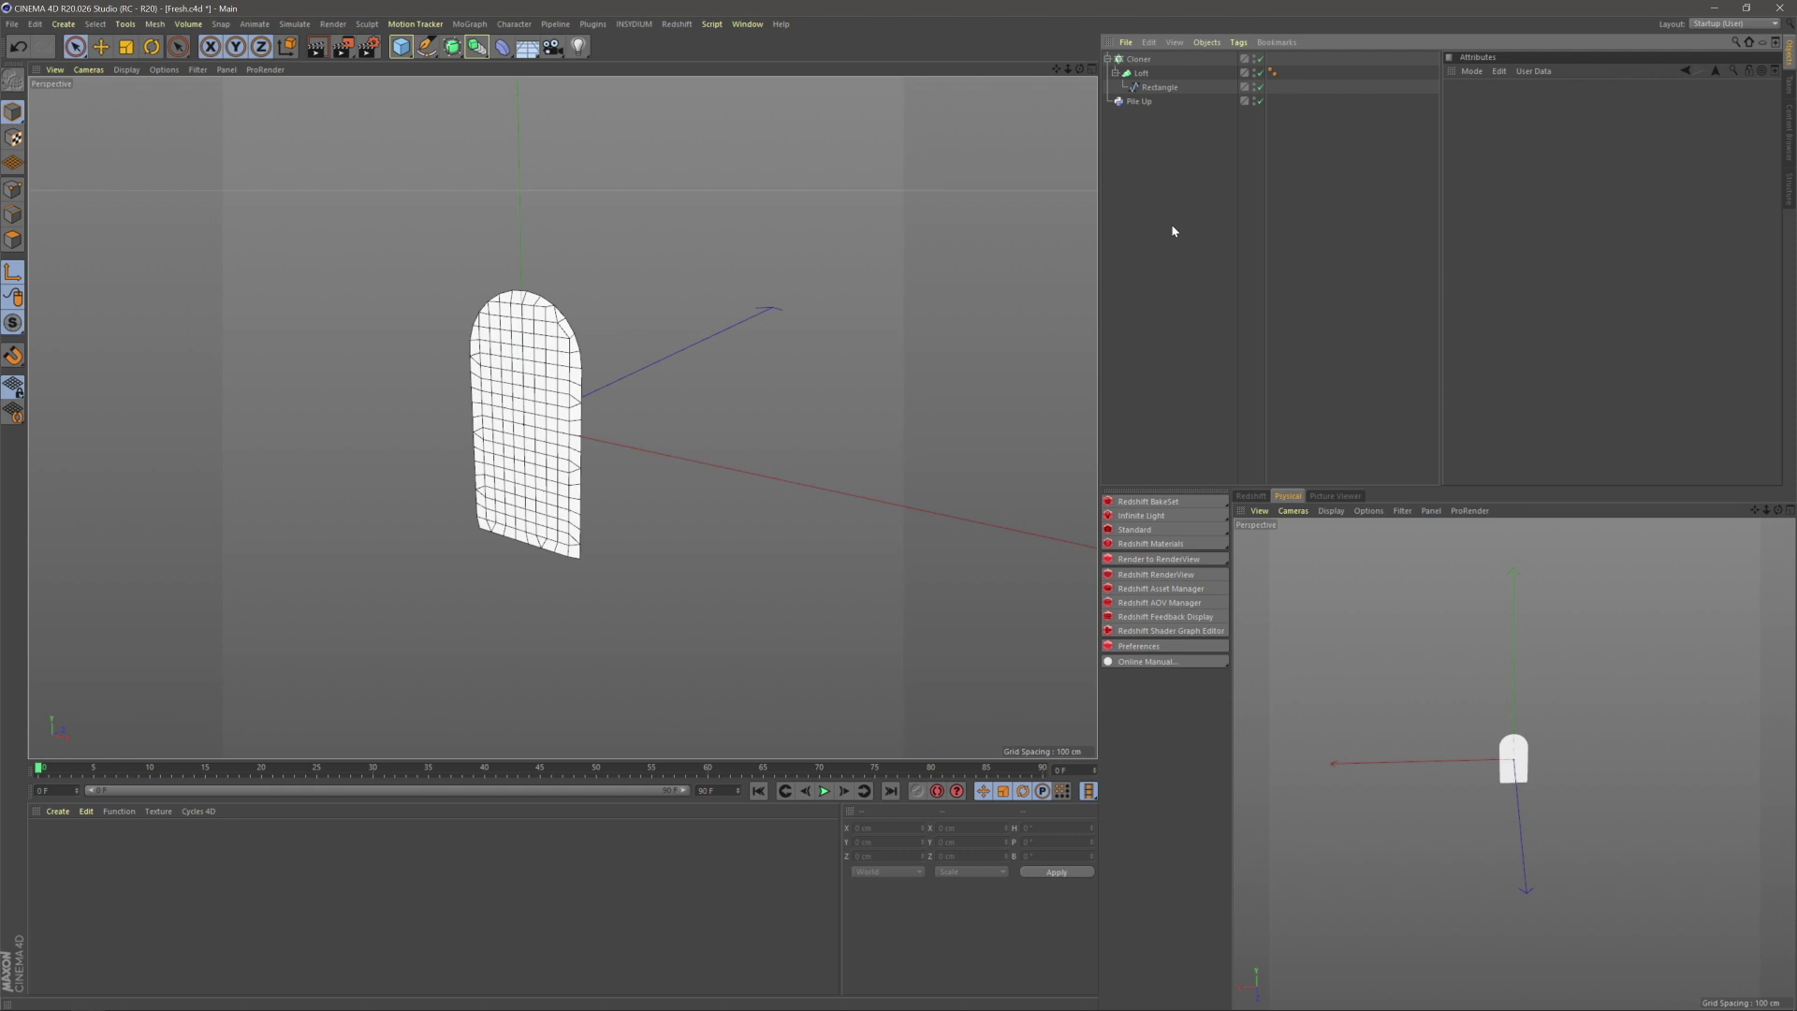
- Take the Loft out of the Cloner, convert it to a polygon object and delete its polygon selection tag
{"action": "left_click_drag", "start_coordinate": [1141, 73], "coordinate": [1132, 195]}
{"action": "left_click", "coordinate": [1132, 195]}
{"action": "left_click", "coordinate": [1133, 88]}
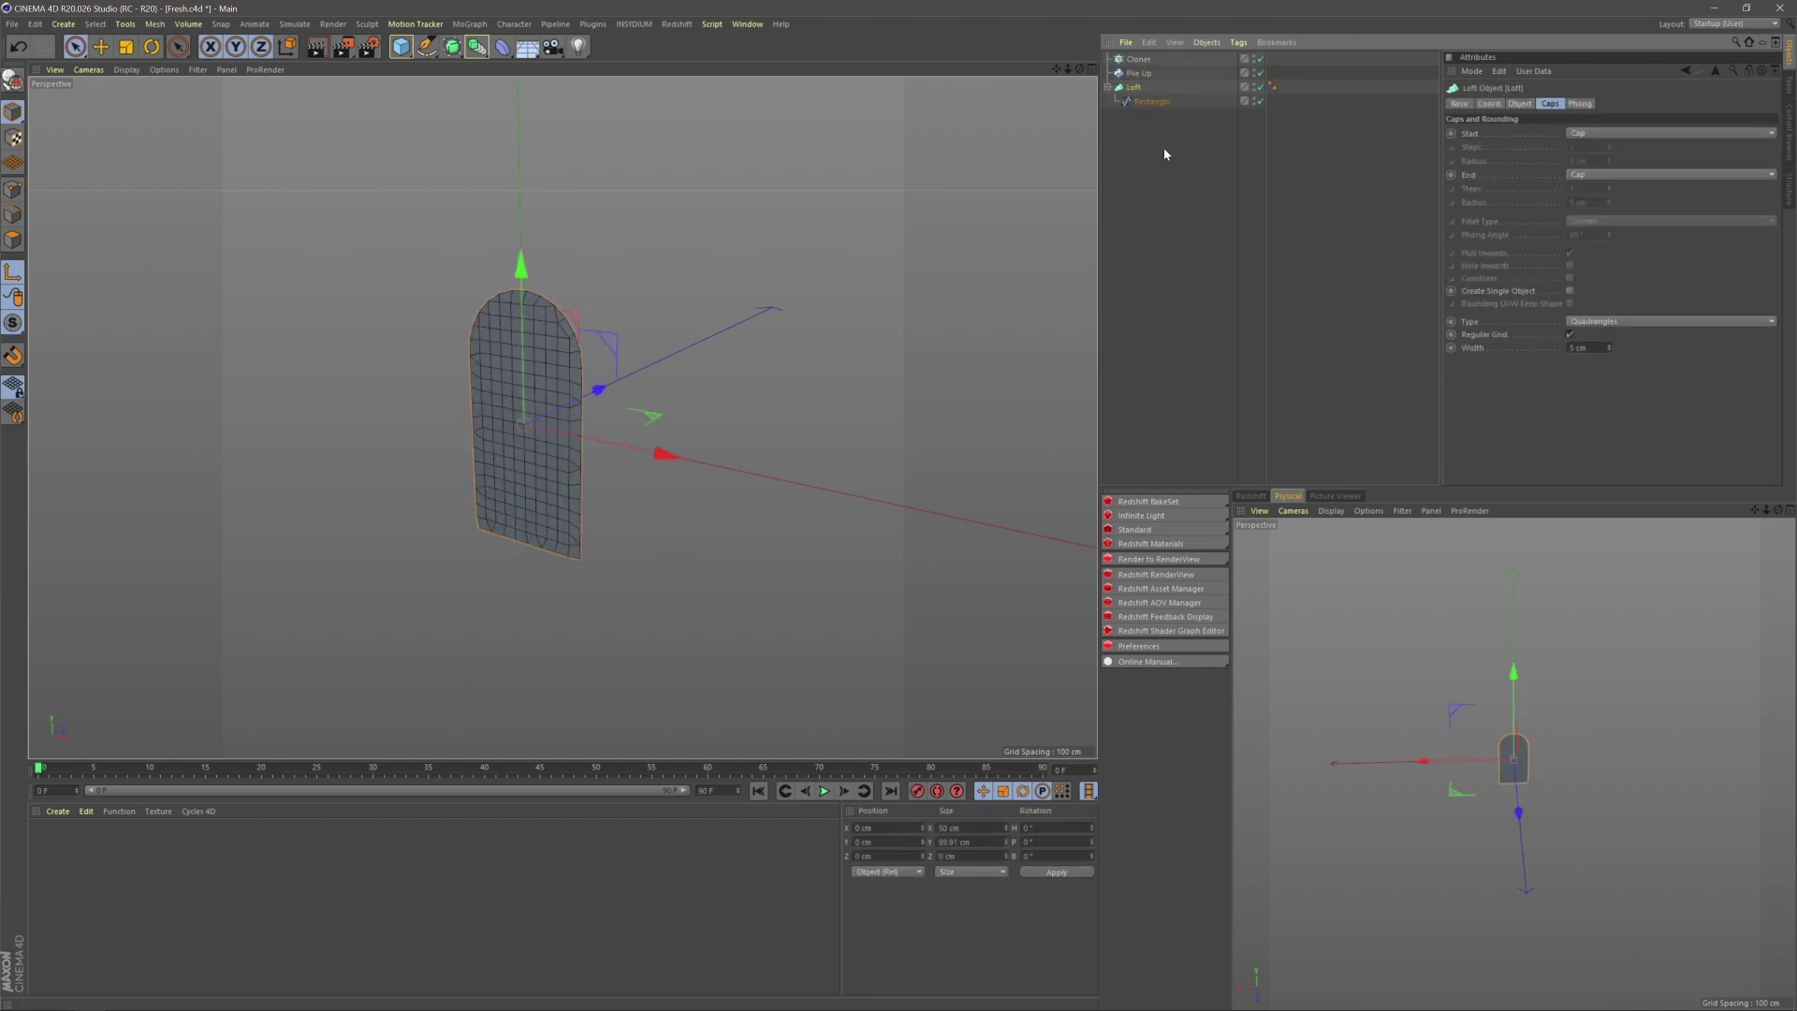
{"action": "key", "text": "c"}
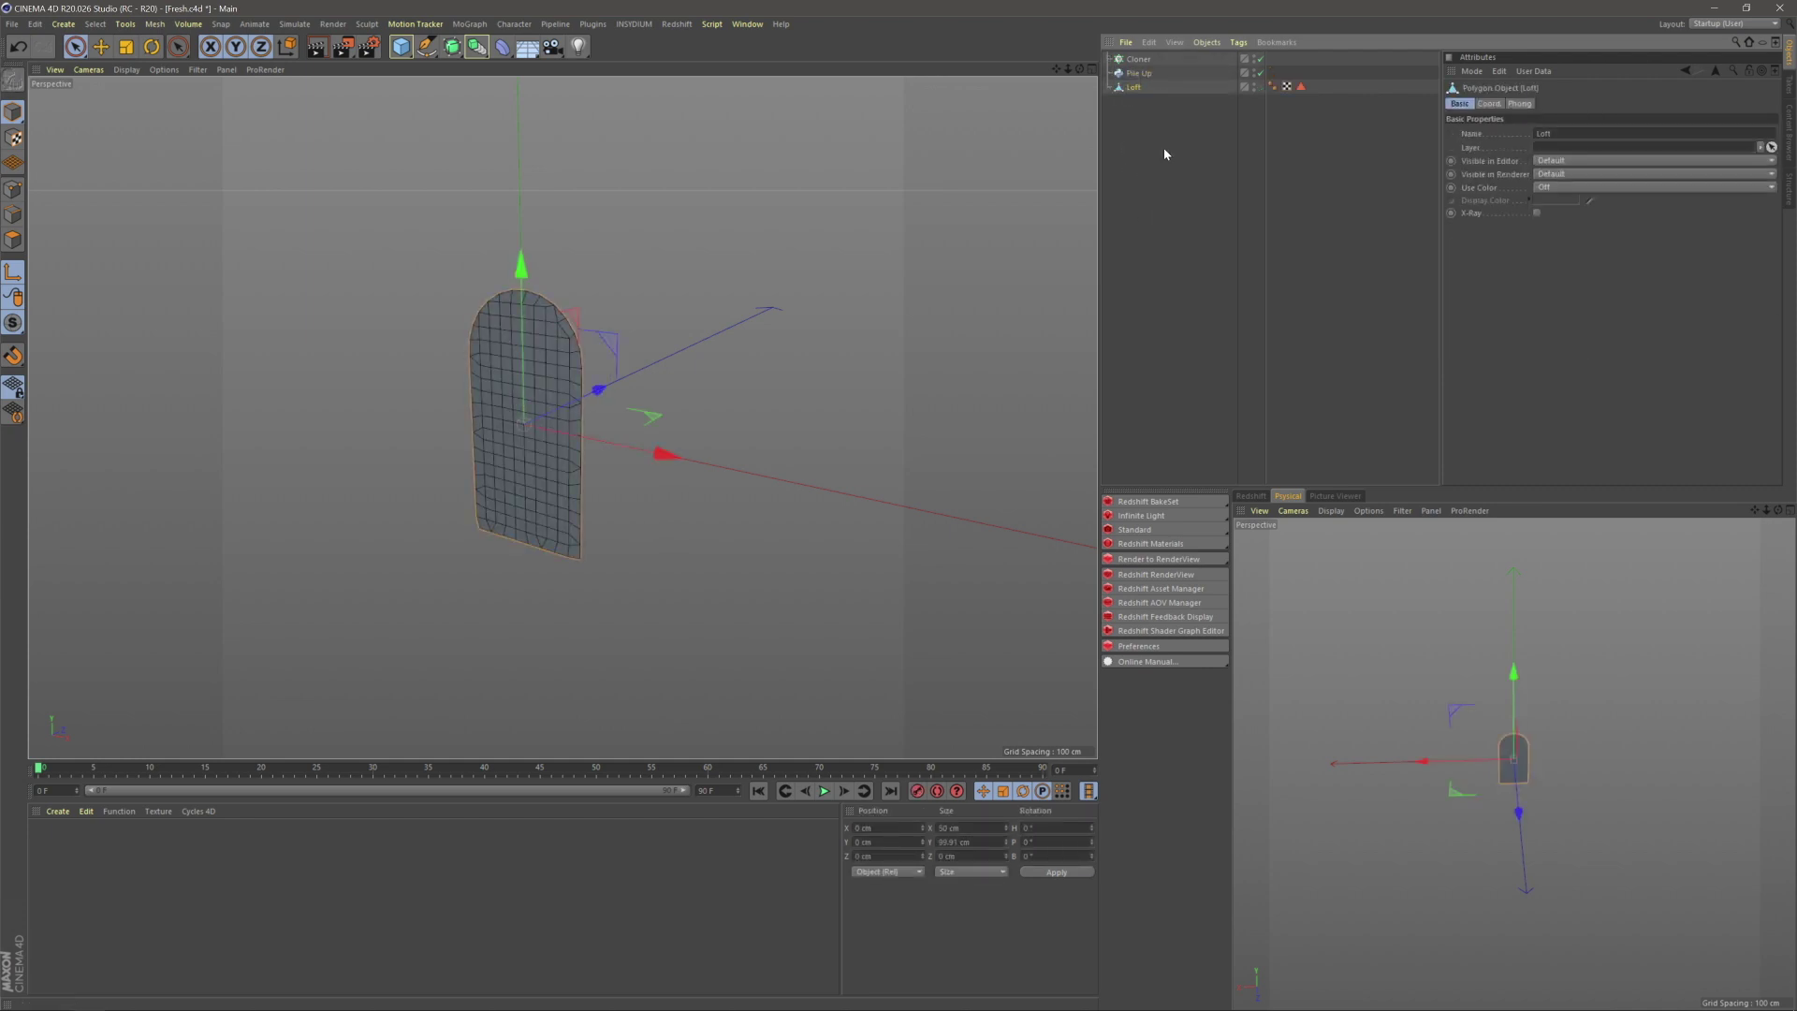
{"action": "left_click", "coordinate": [1301, 86]}
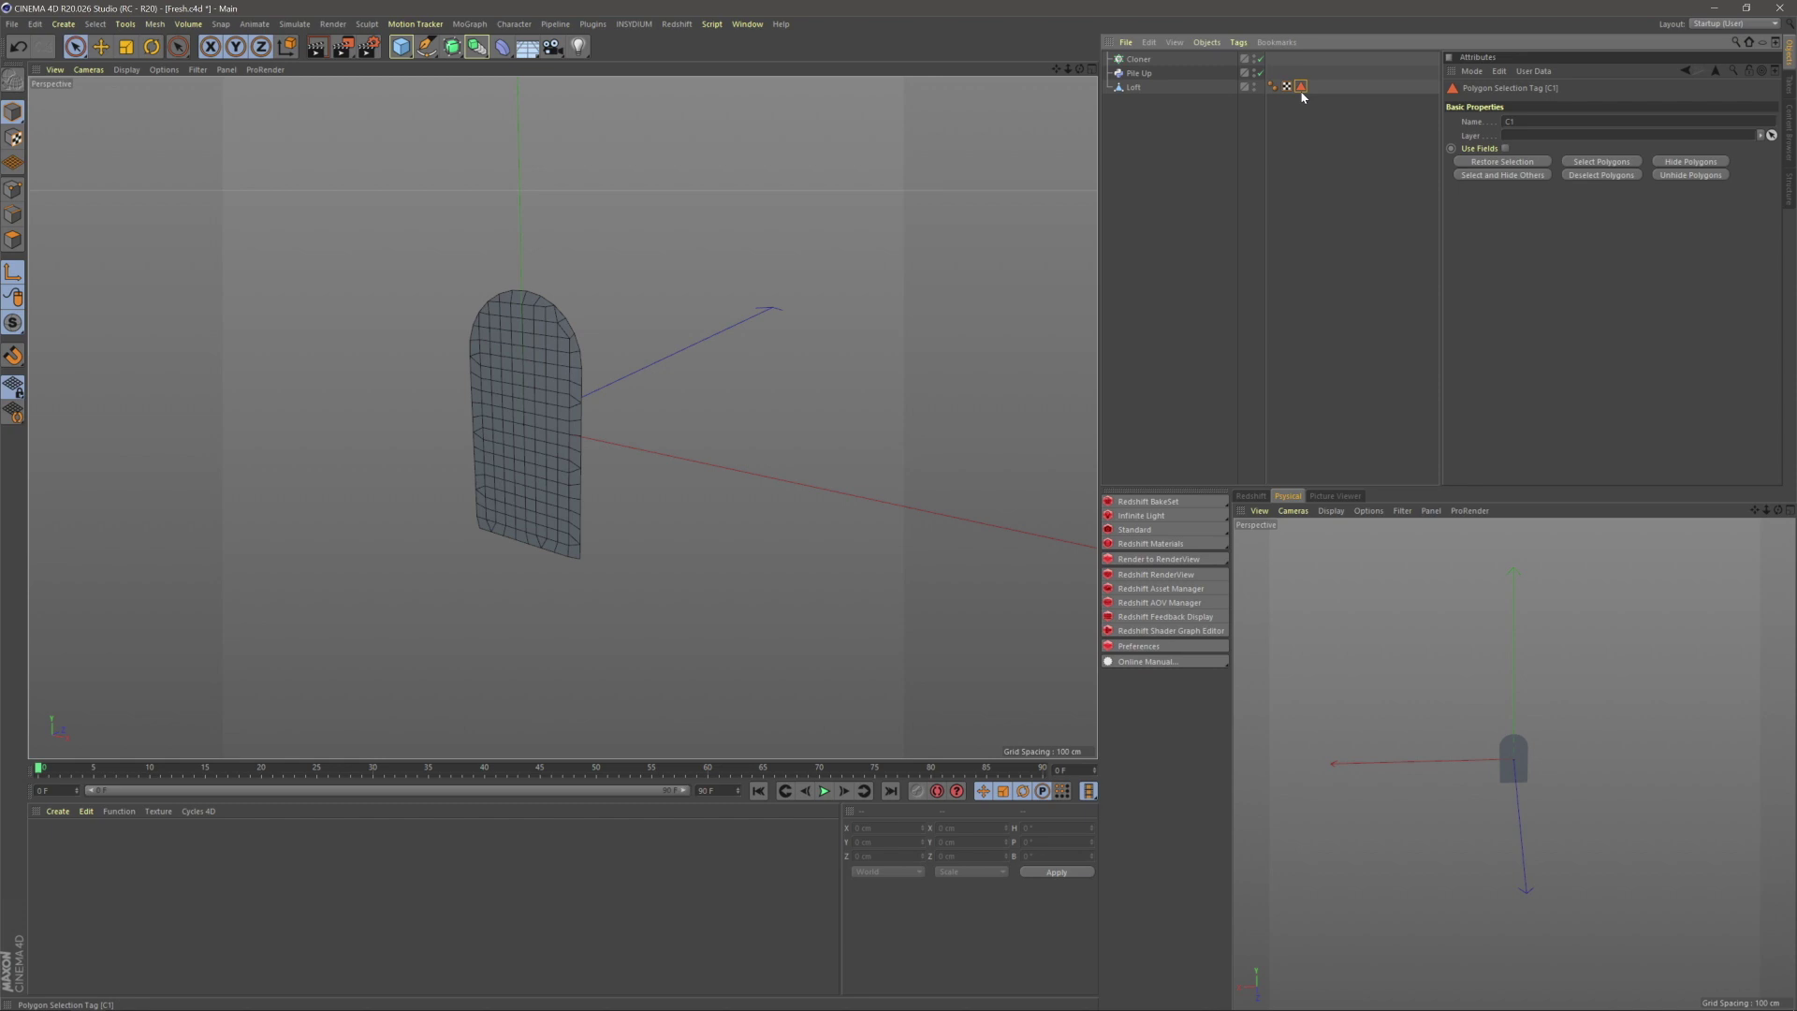
{"action": "key", "text": "Delete"}
- Place the editable Loft back inside the Cloner as its child
{"action": "left_click_drag", "start_coordinate": [1135, 87], "coordinate": [1138, 61]}
{"action": "left_click", "coordinate": [1143, 150]}
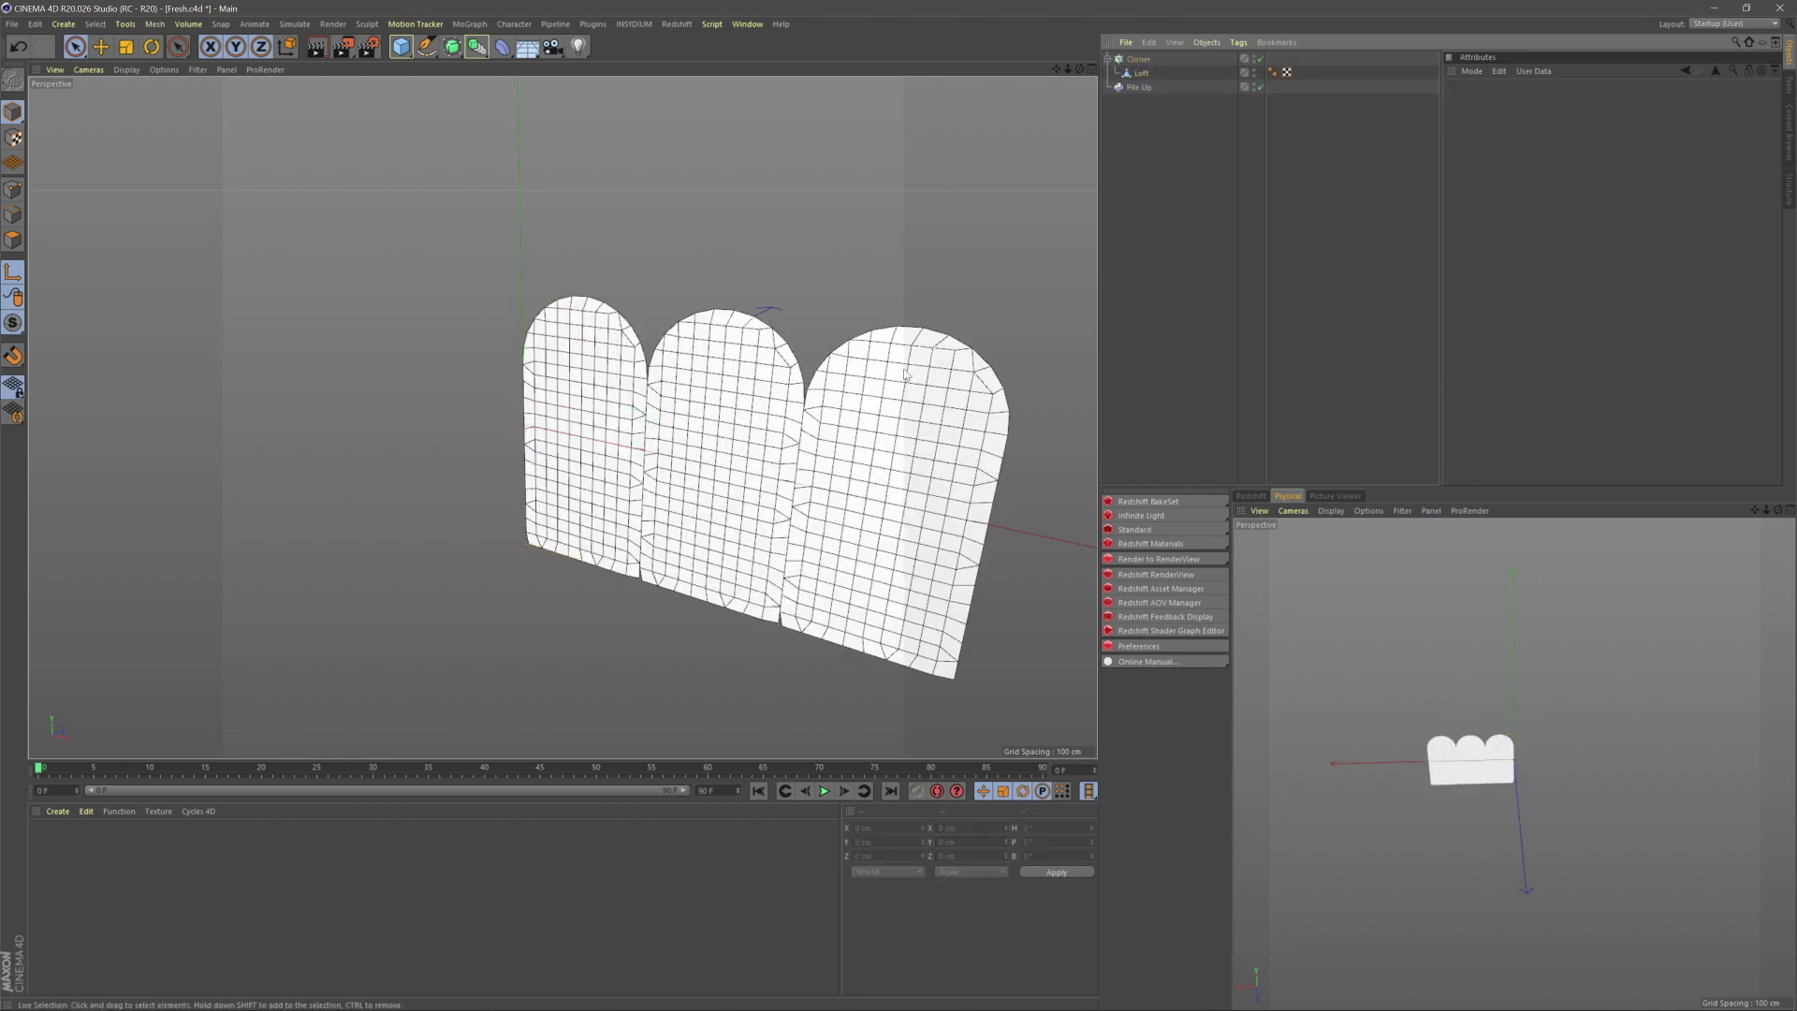
{"action": "middle_click_drag", "start_coordinate": [754, 406], "coordinate": [631, 410], "text": "alt"}
{"action": "left_click_drag", "start_coordinate": [633, 409], "coordinate": [409, 392], "text": "alt"}
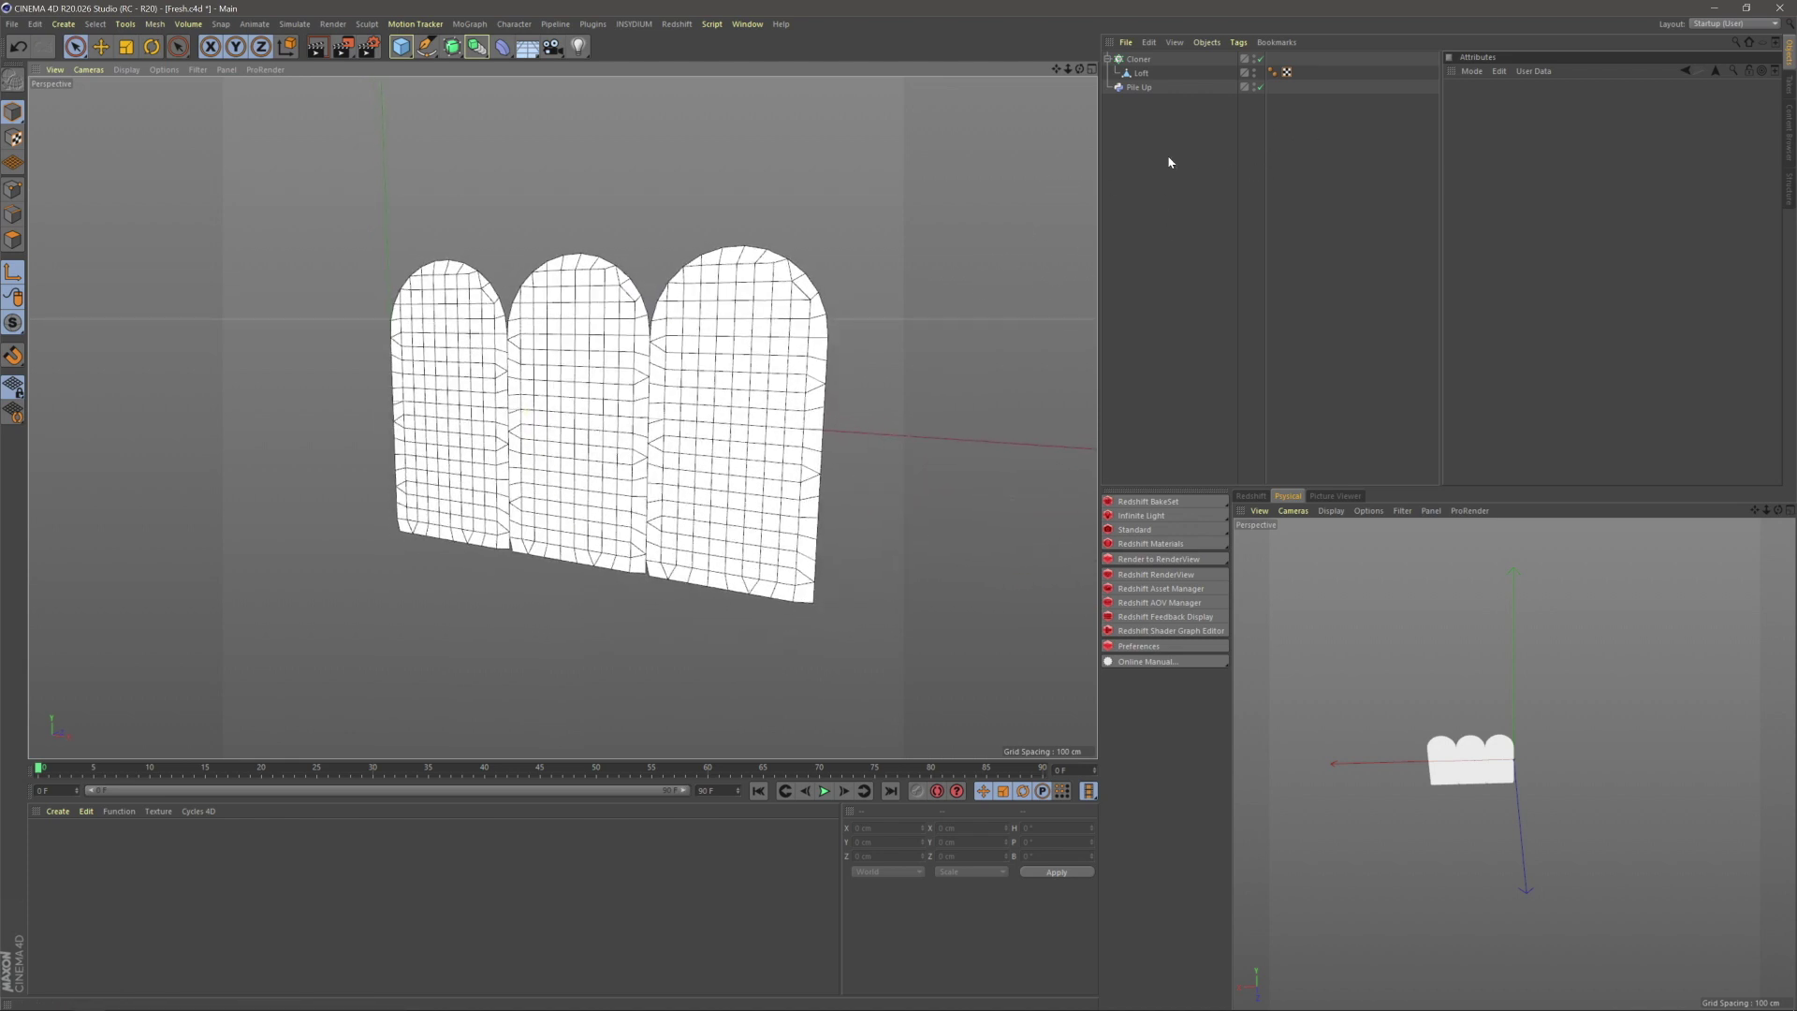
{"action": "left_click_drag", "start_coordinate": [647, 335], "coordinate": [648, 363], "text": "alt"}
{"action": "scroll", "coordinate": [647, 363], "scroll_direction": "down", "scroll_amount": 4}
- Try the Y axis for the Pile Up effector and switch it back to X
{"action": "left_click", "coordinate": [1118, 88]}
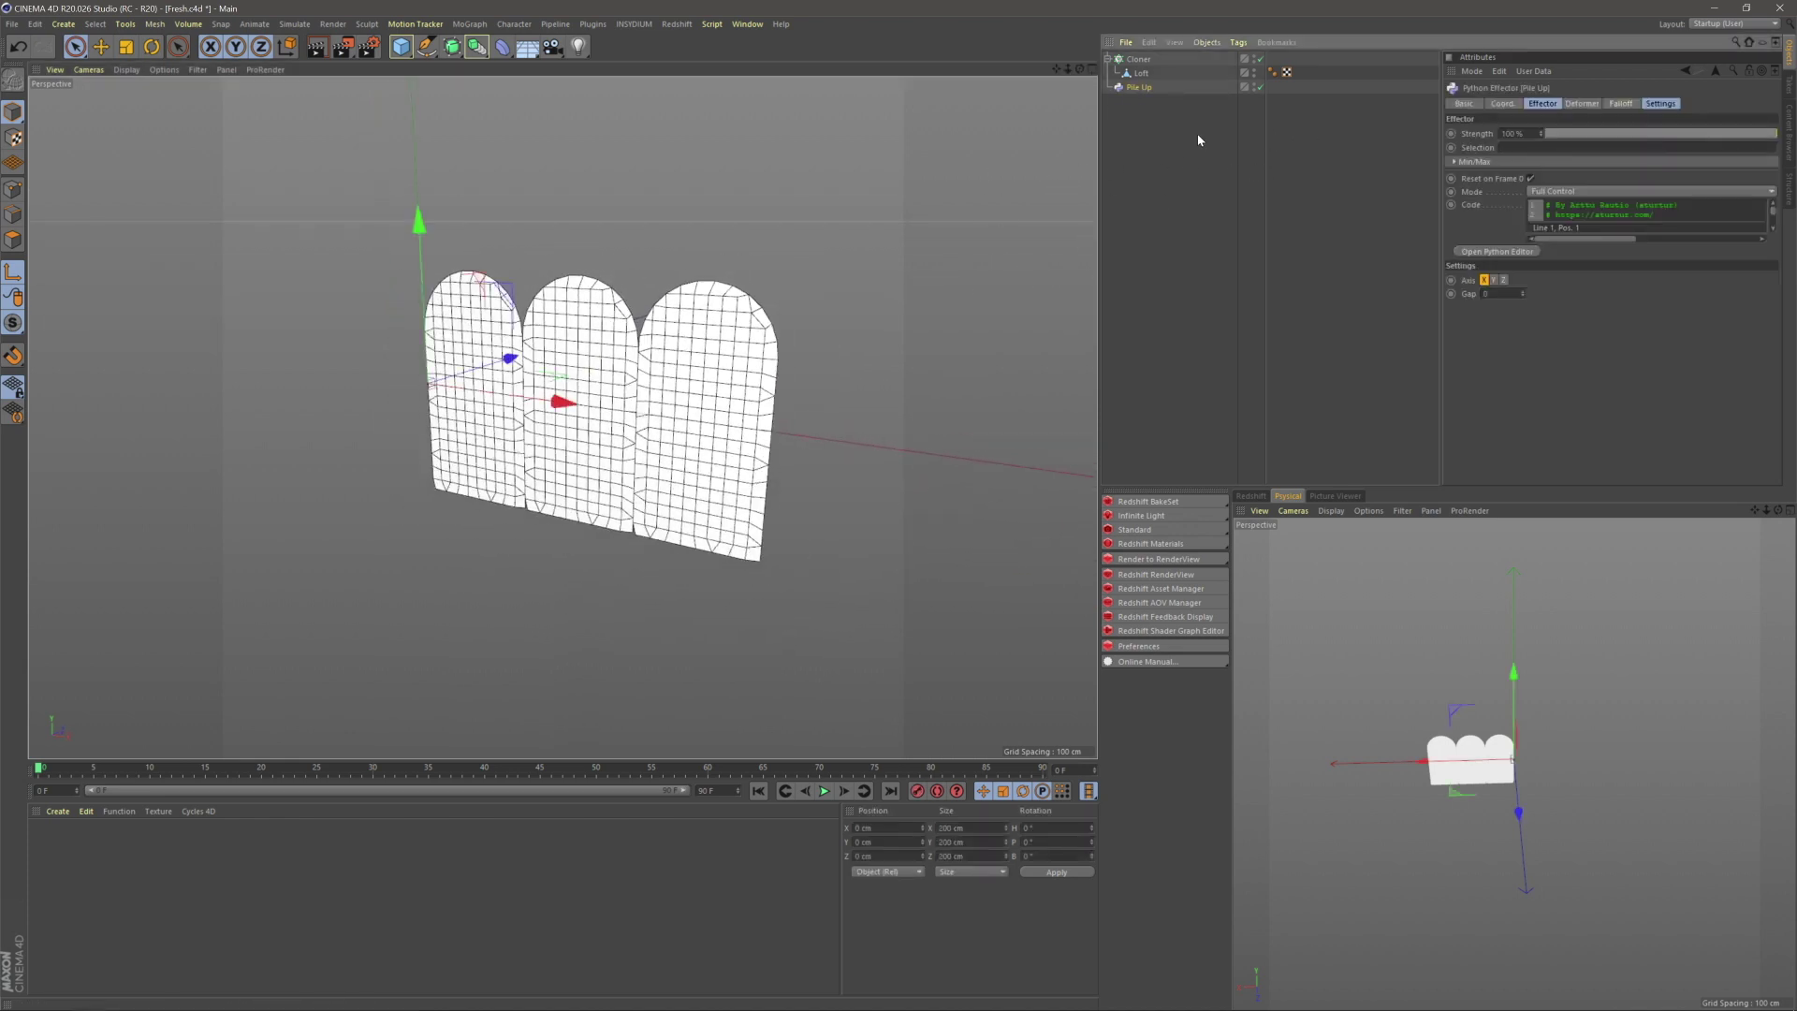
{"action": "left_click", "coordinate": [1493, 283]}
{"action": "left_click", "coordinate": [1484, 281]}
{"action": "left_click", "coordinate": [1242, 219]}
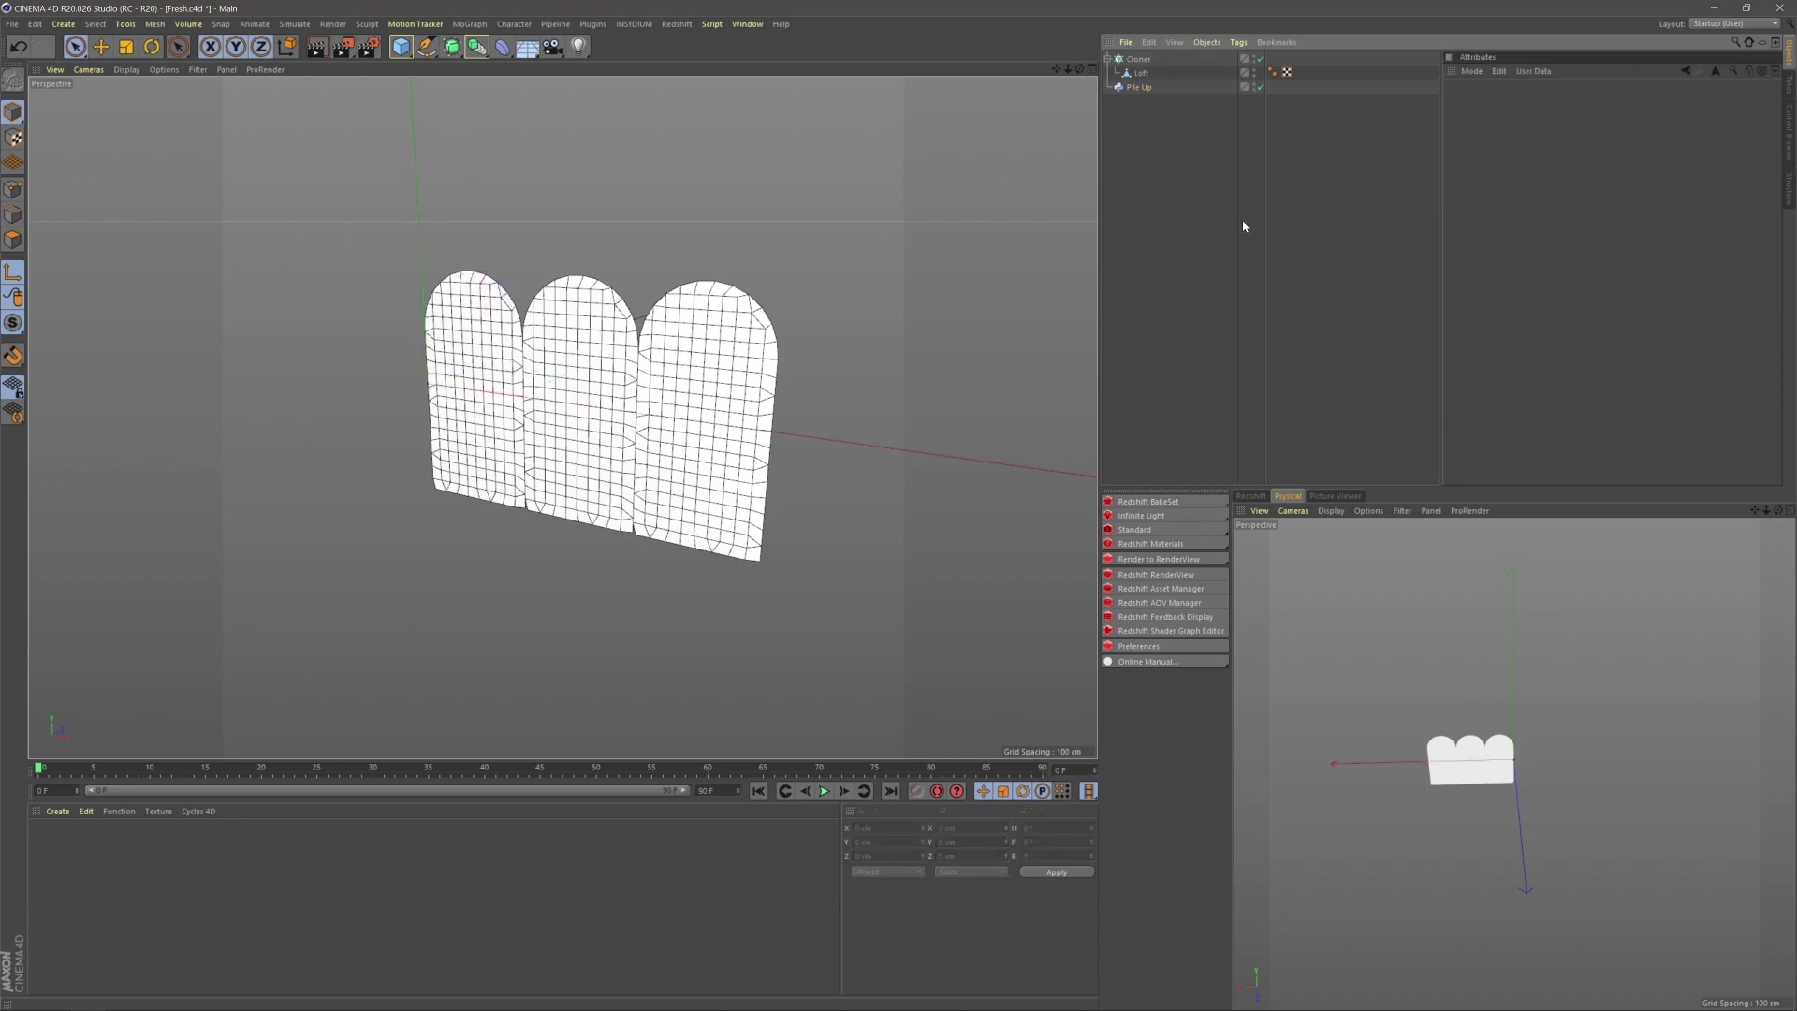
- Add a Random effector to the Cloner
{"action": "left_click_drag", "start_coordinate": [480, 400], "coordinate": [572, 404], "text": "alt"}
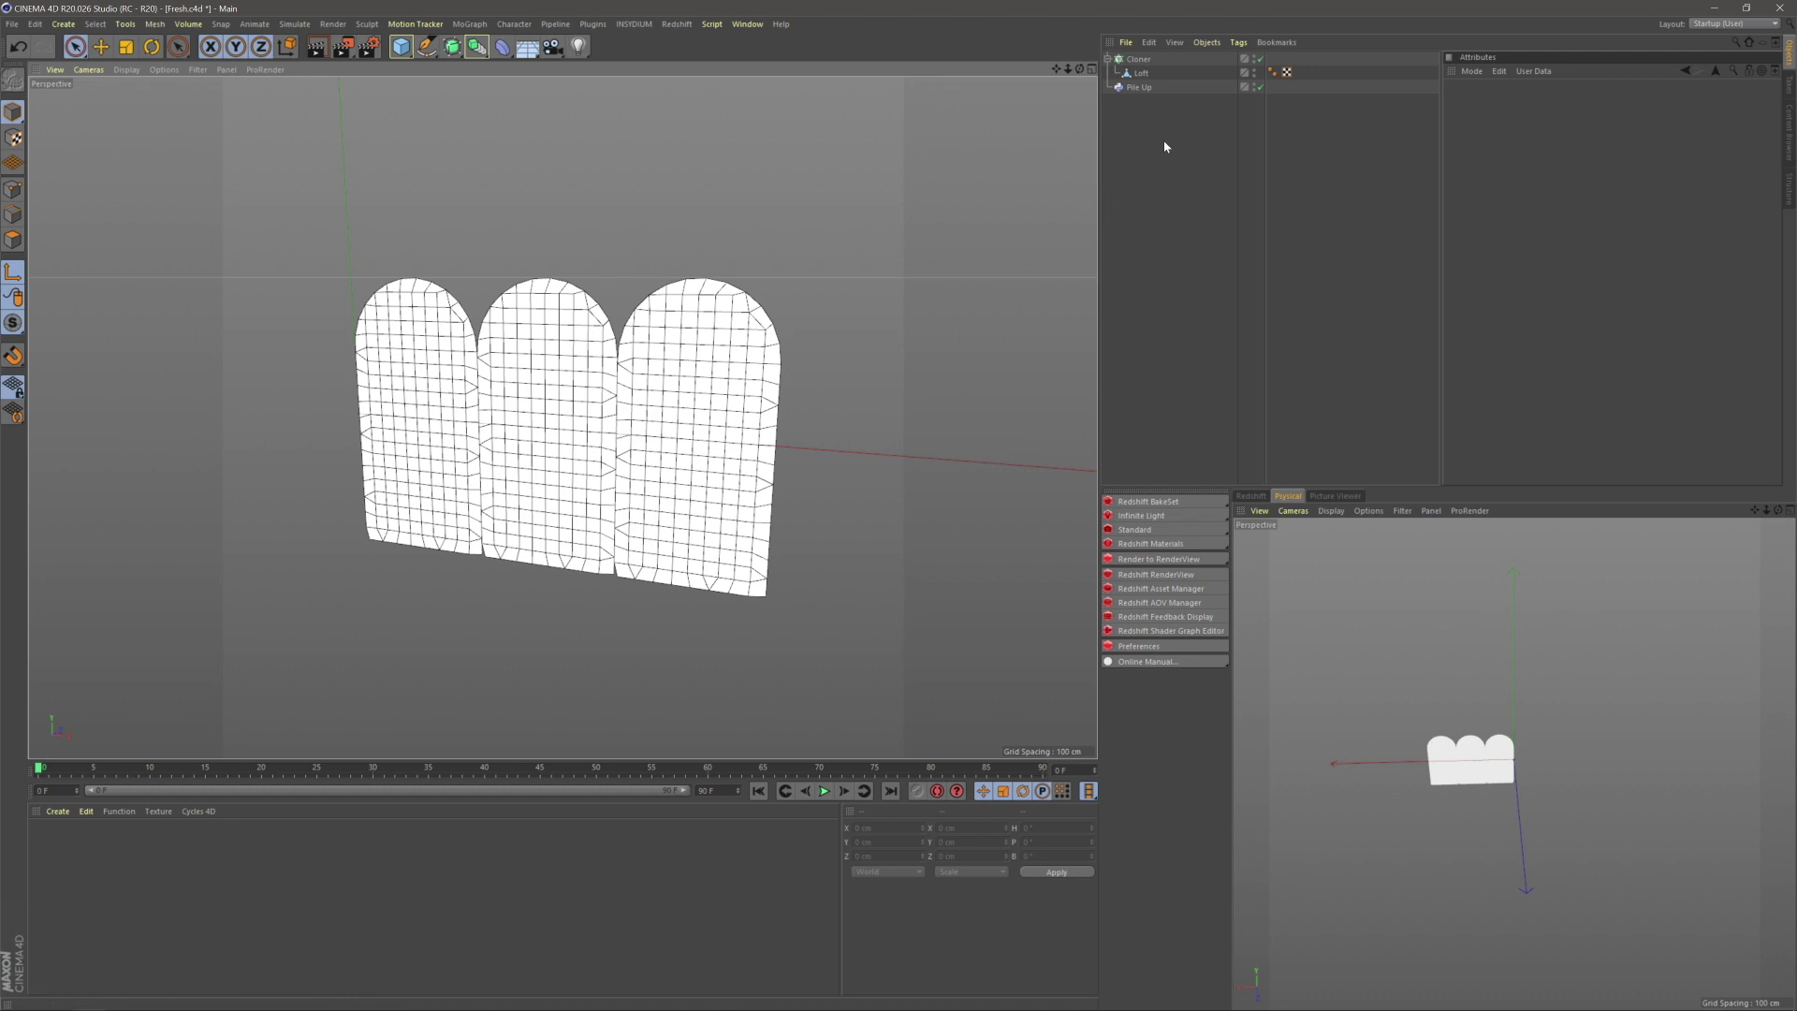
{"action": "left_click", "coordinate": [1138, 58]}
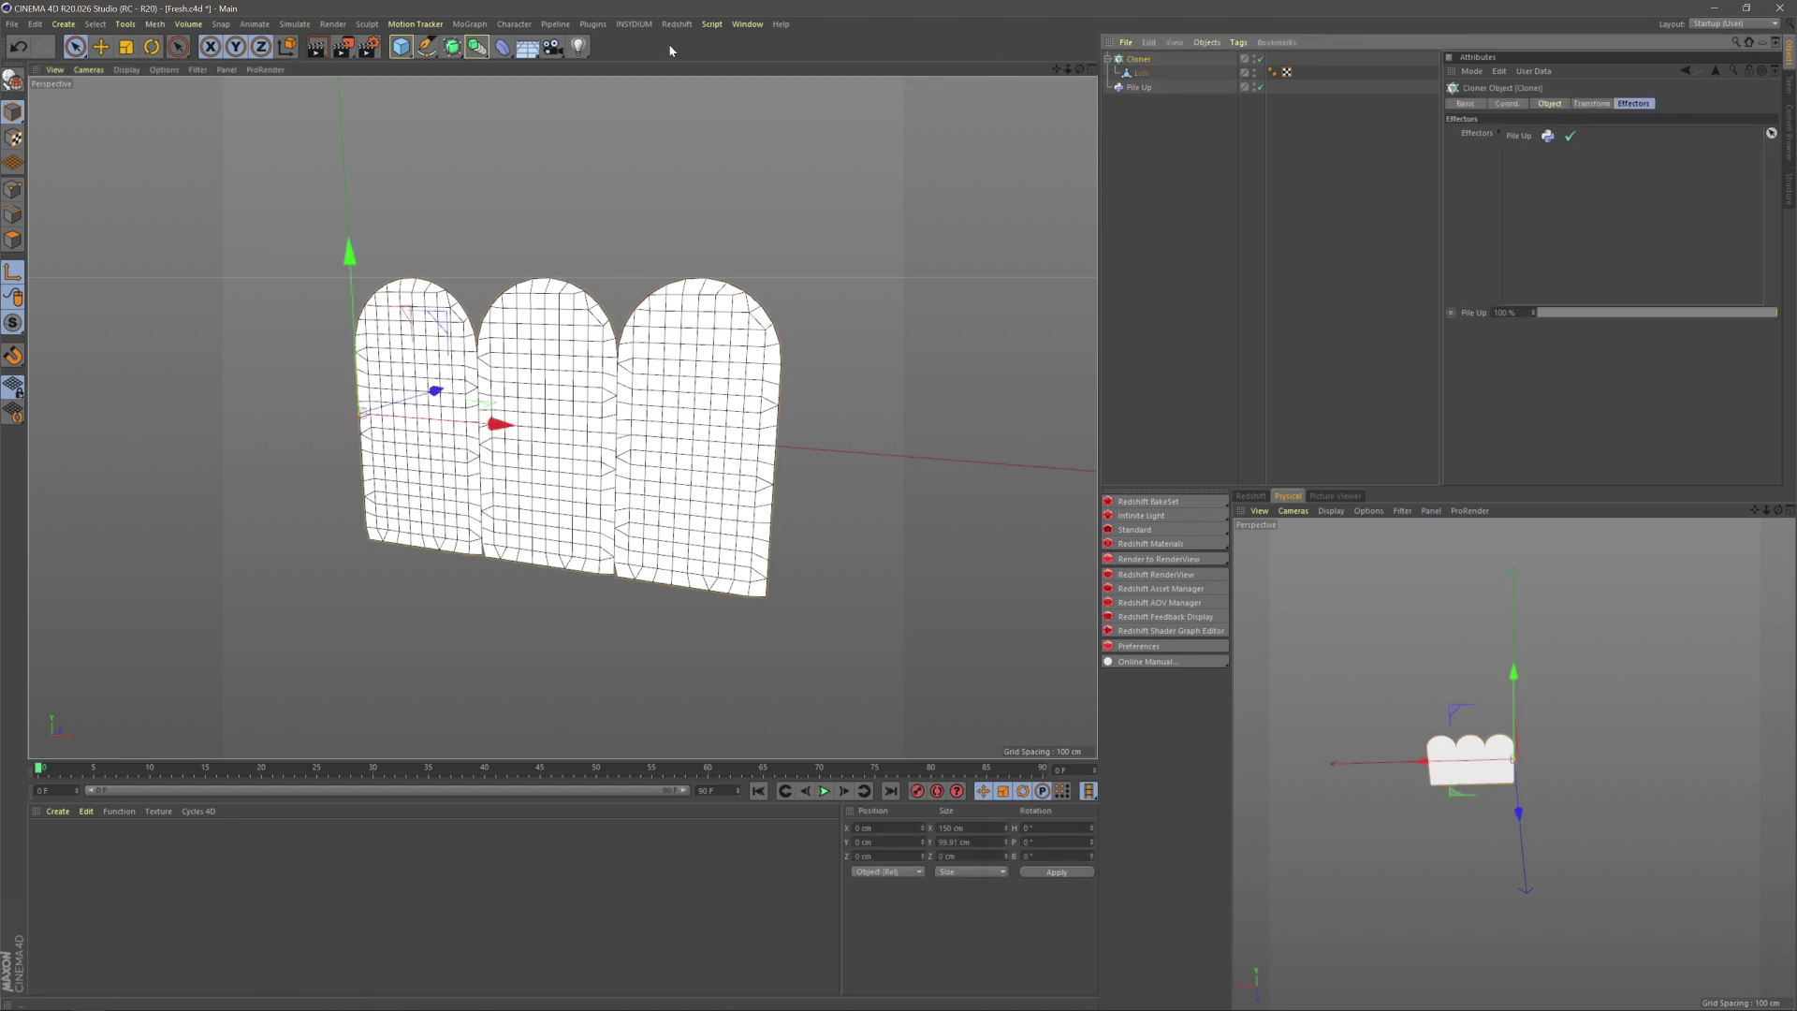
{"action": "left_click", "coordinate": [470, 23]}
{"action": "mouse_move", "coordinate": [510, 45]}
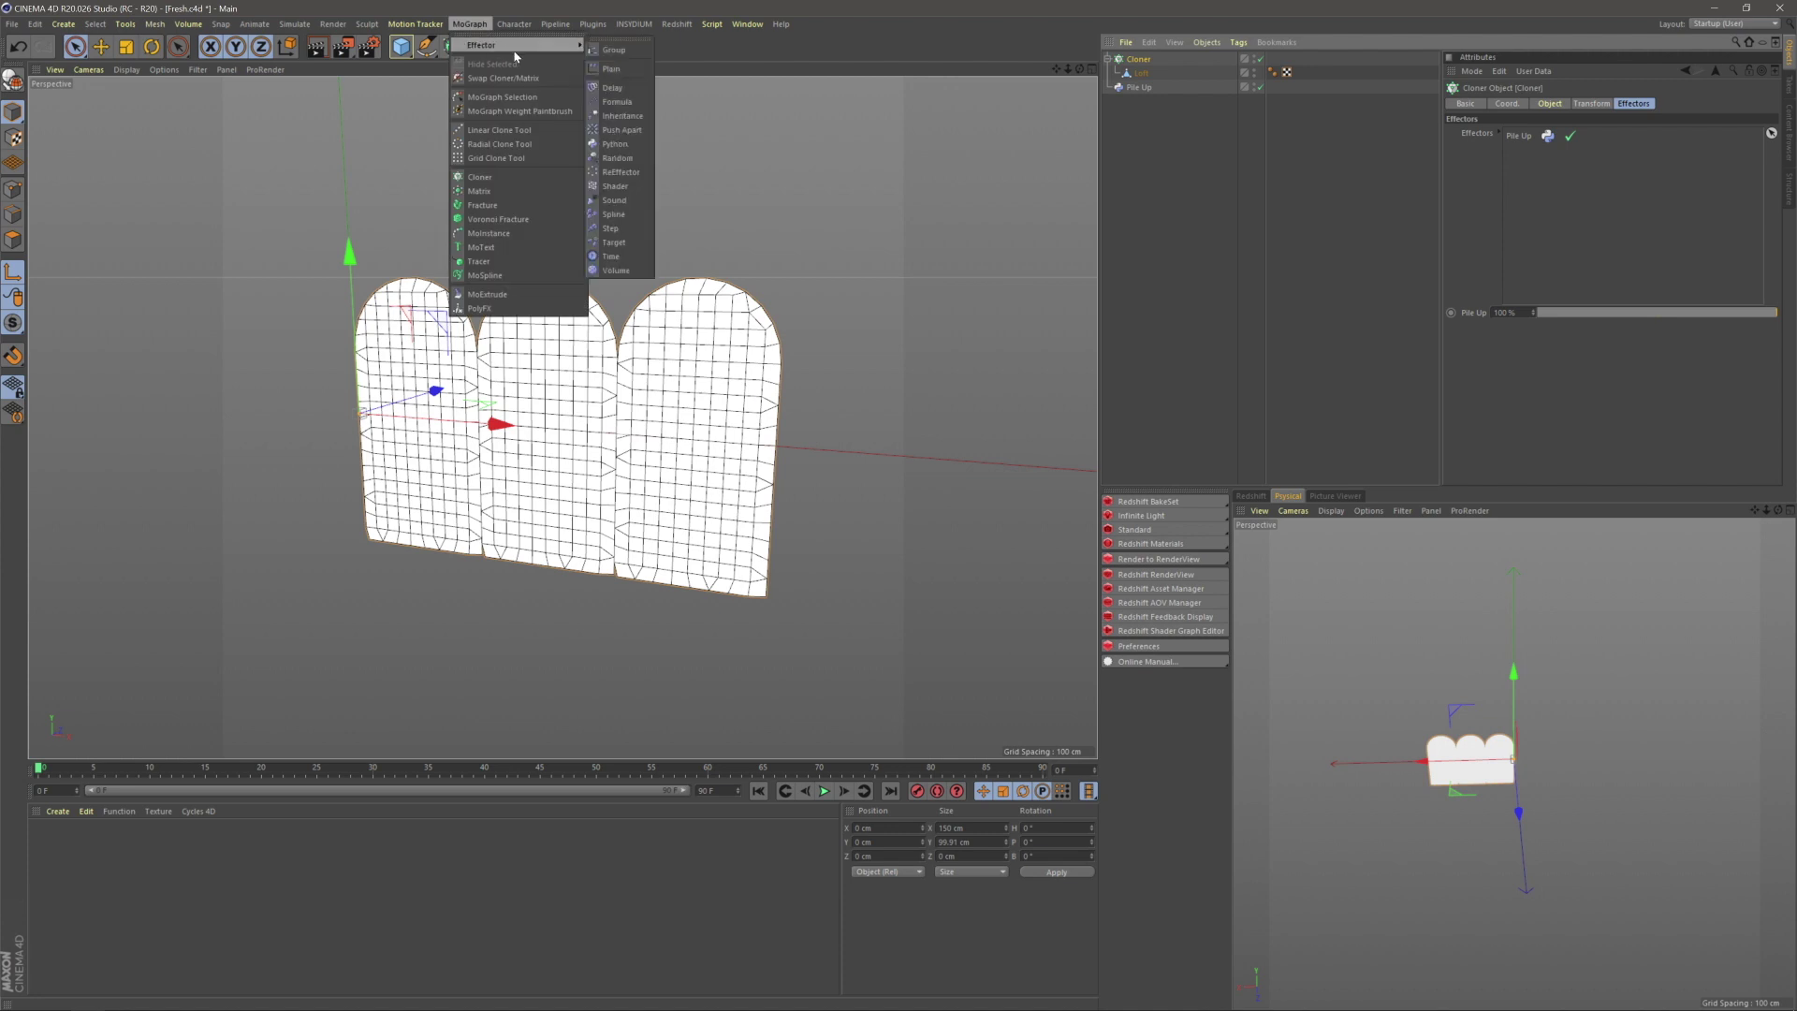
{"action": "left_click", "coordinate": [618, 158]}
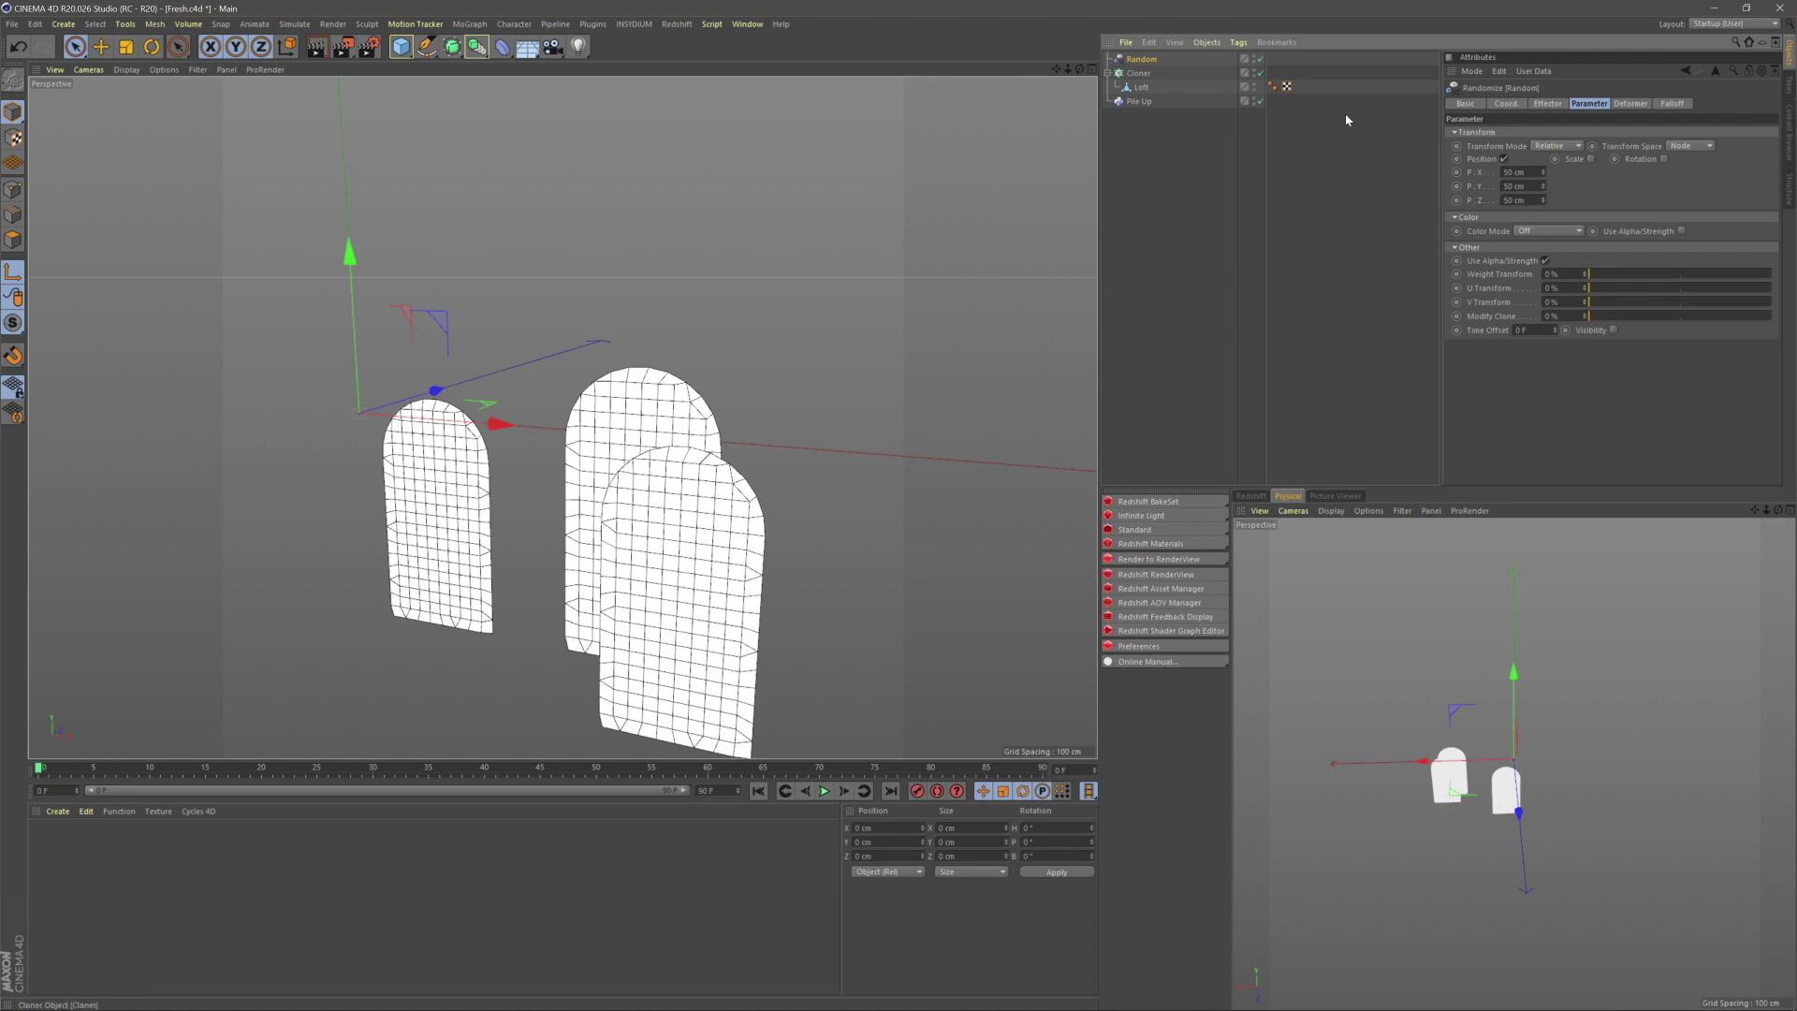
- Disable position randomization on the Random effector, enable Scale and set its X scale to 1.5
{"action": "left_click", "coordinate": [1503, 158]}
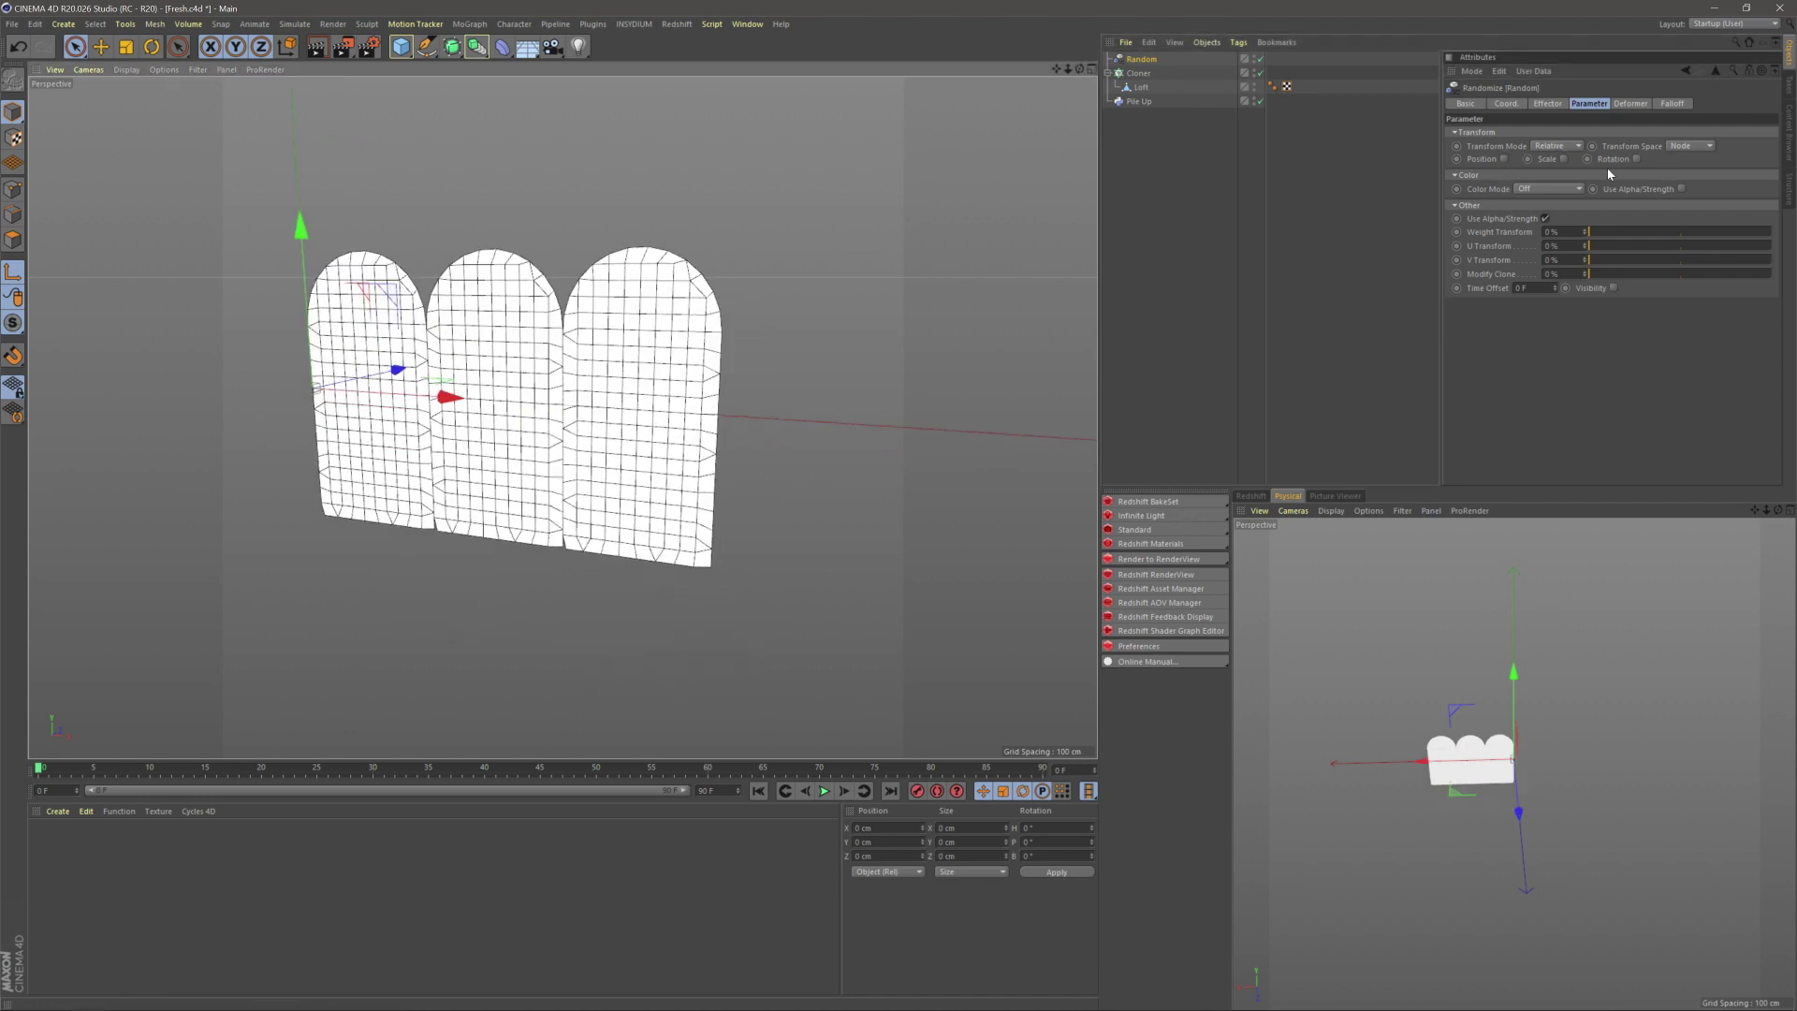
{"action": "left_click", "coordinate": [1563, 158]}
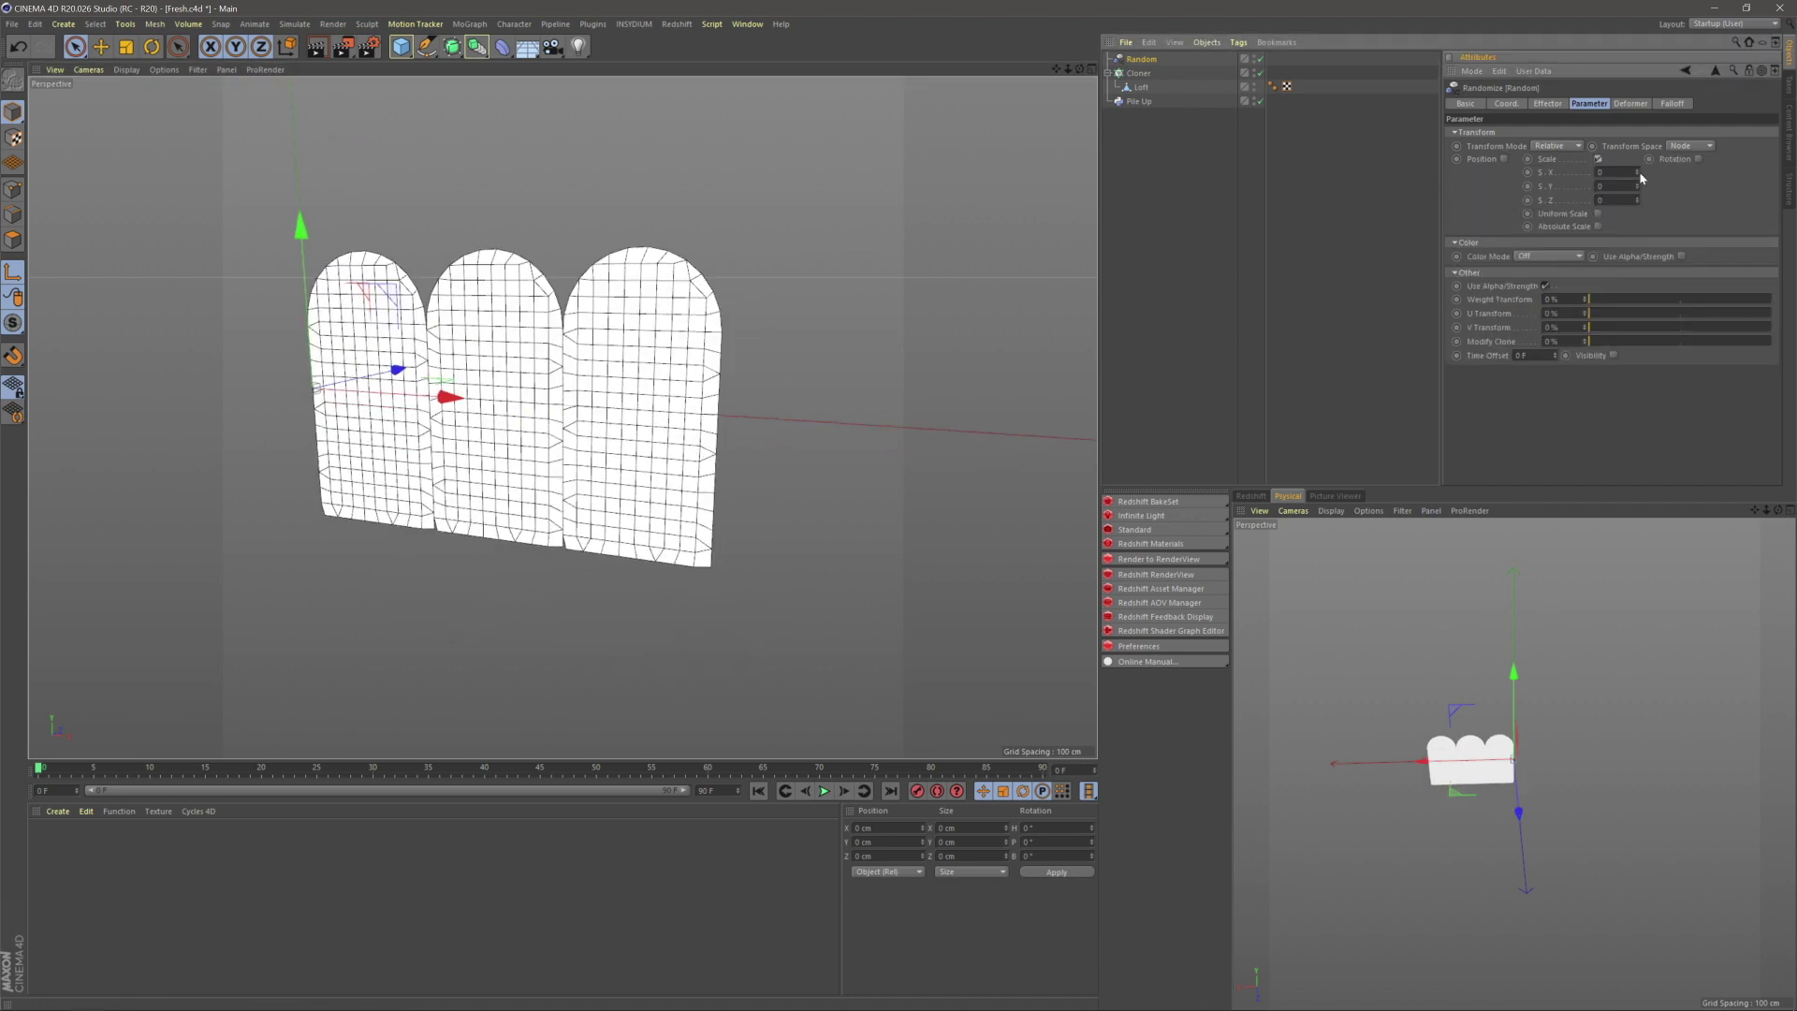
{"action": "left_click_drag", "start_coordinate": [1639, 175], "coordinate": [1638, 165]}
{"action": "left_click_drag", "start_coordinate": [1637, 172], "coordinate": [1636, 152]}
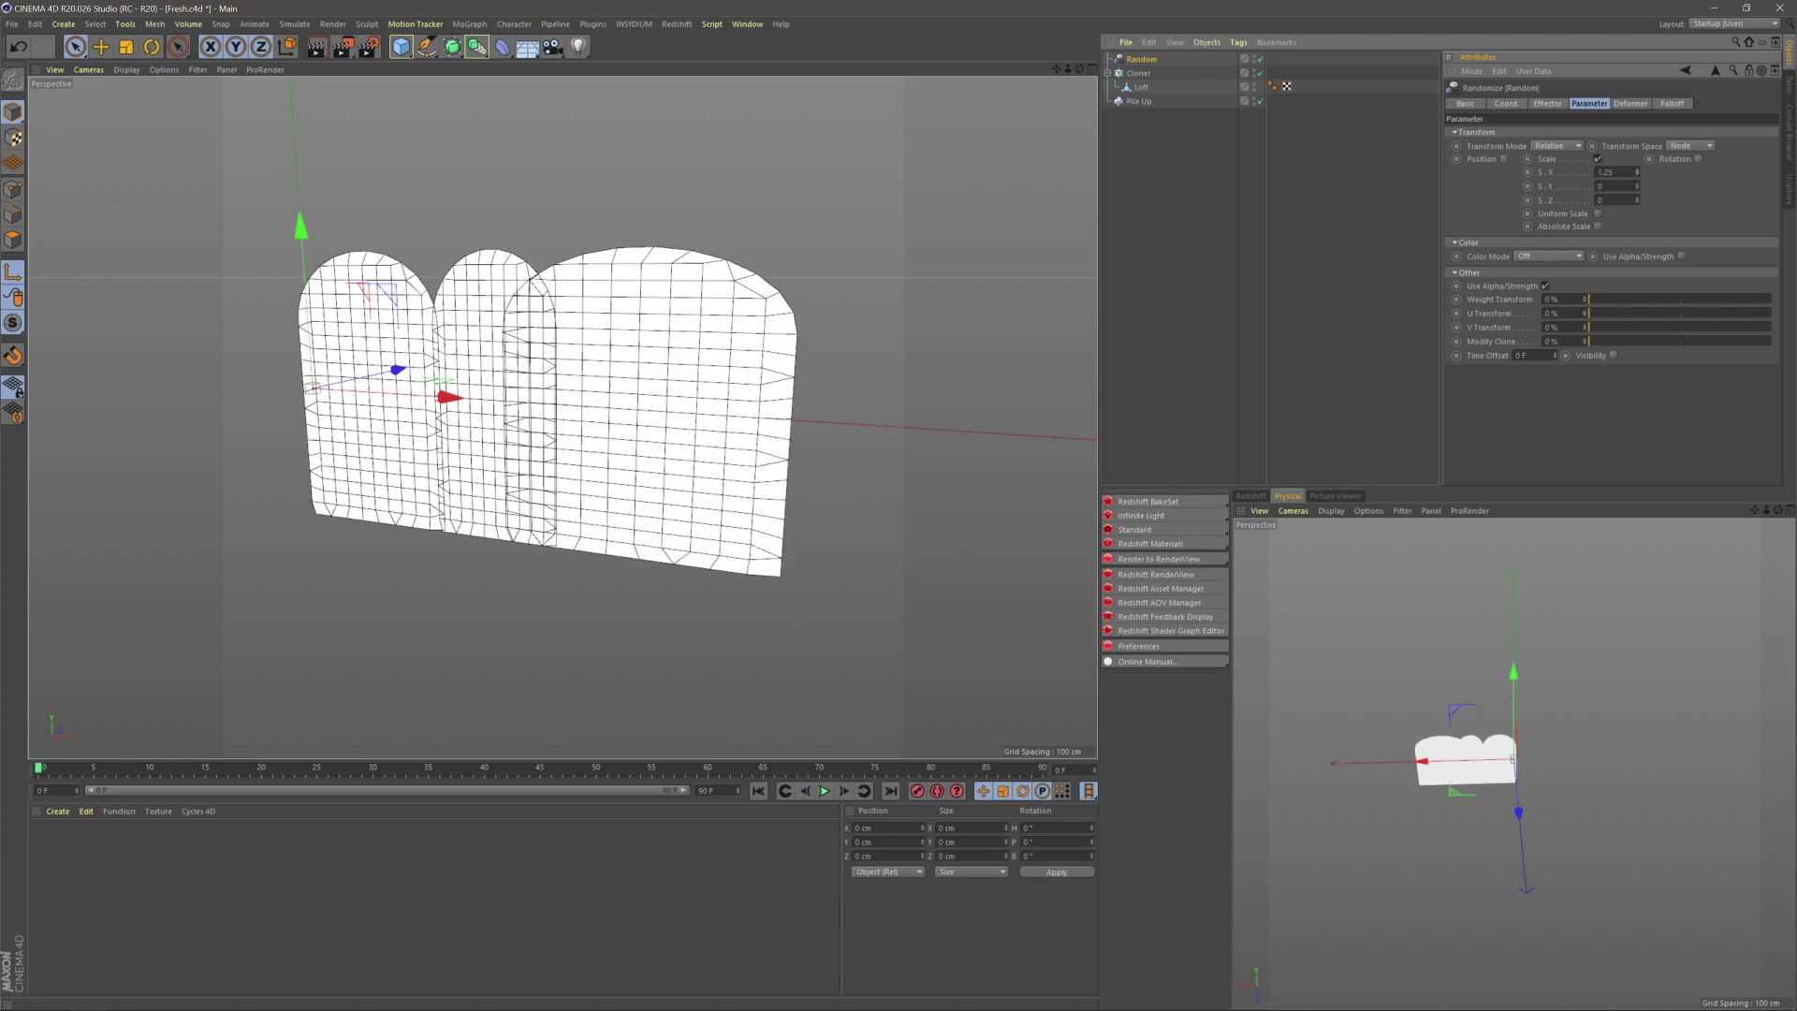
{"action": "left_click", "coordinate": [1228, 242]}
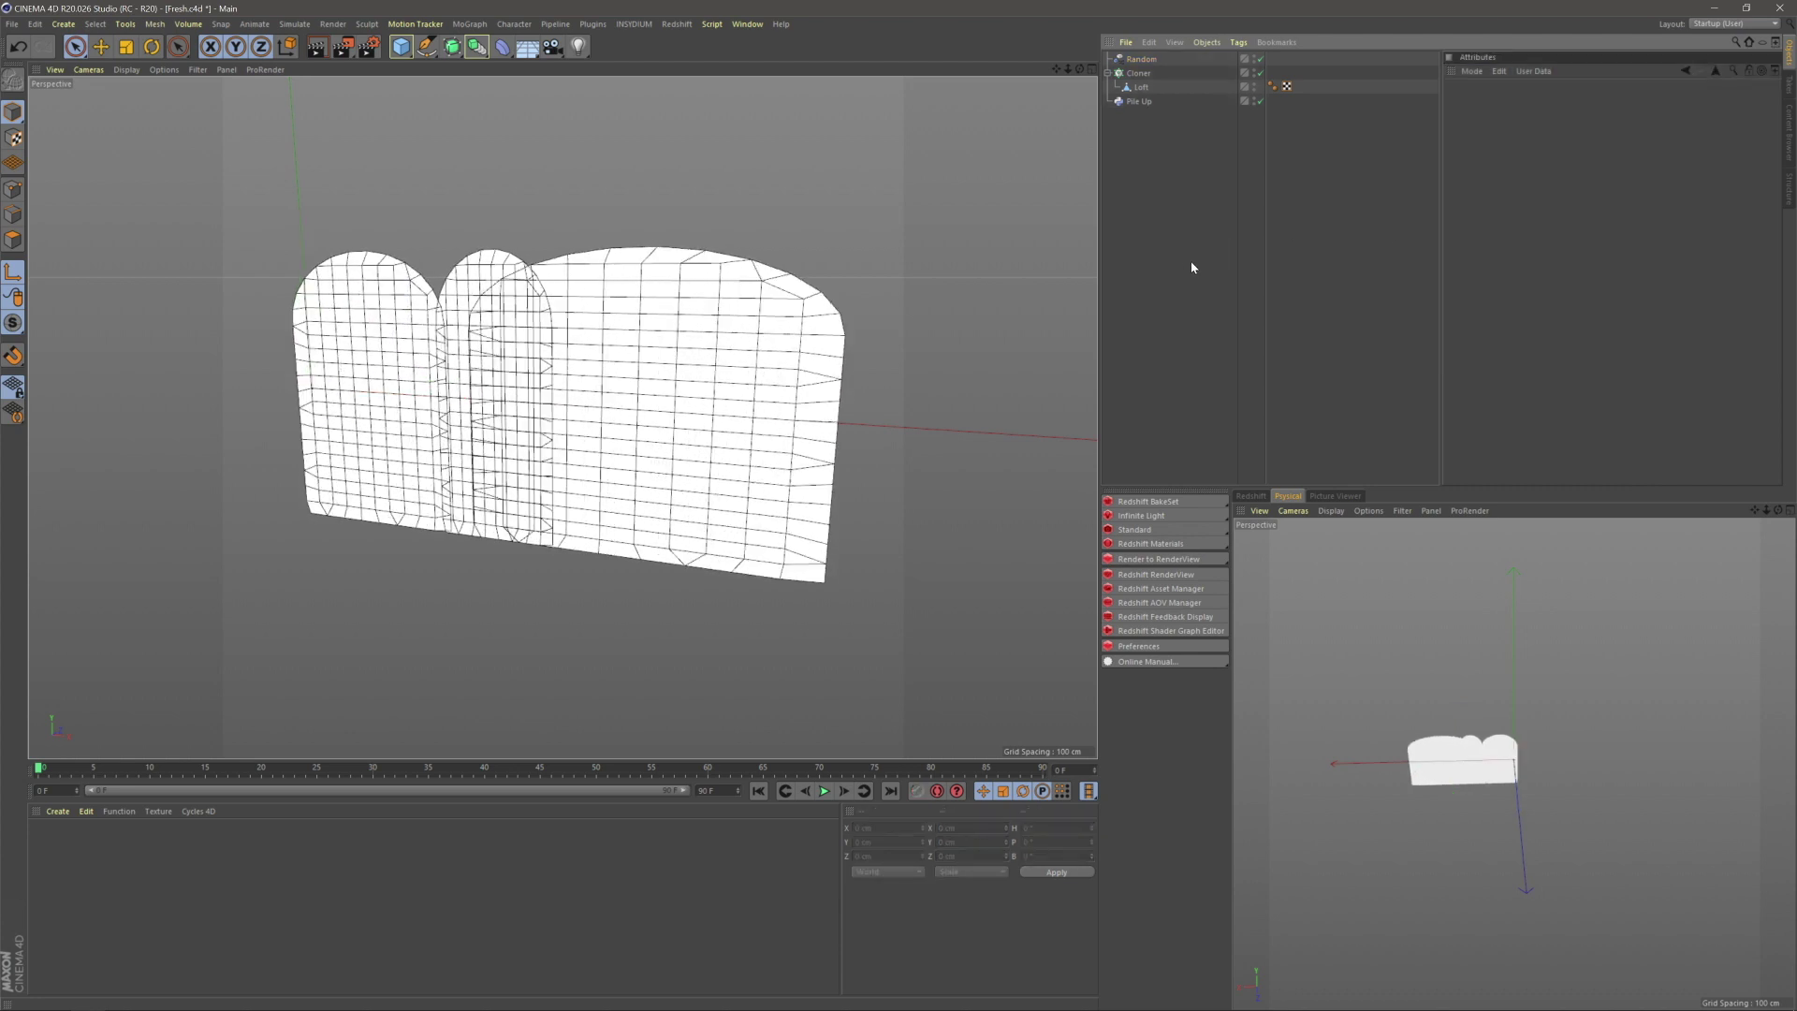
{"action": "left_click", "coordinate": [1143, 59]}
{"action": "type", "text": "1.5"}
{"action": "key", "text": "Return"}
{"action": "left_click", "coordinate": [1302, 216]}
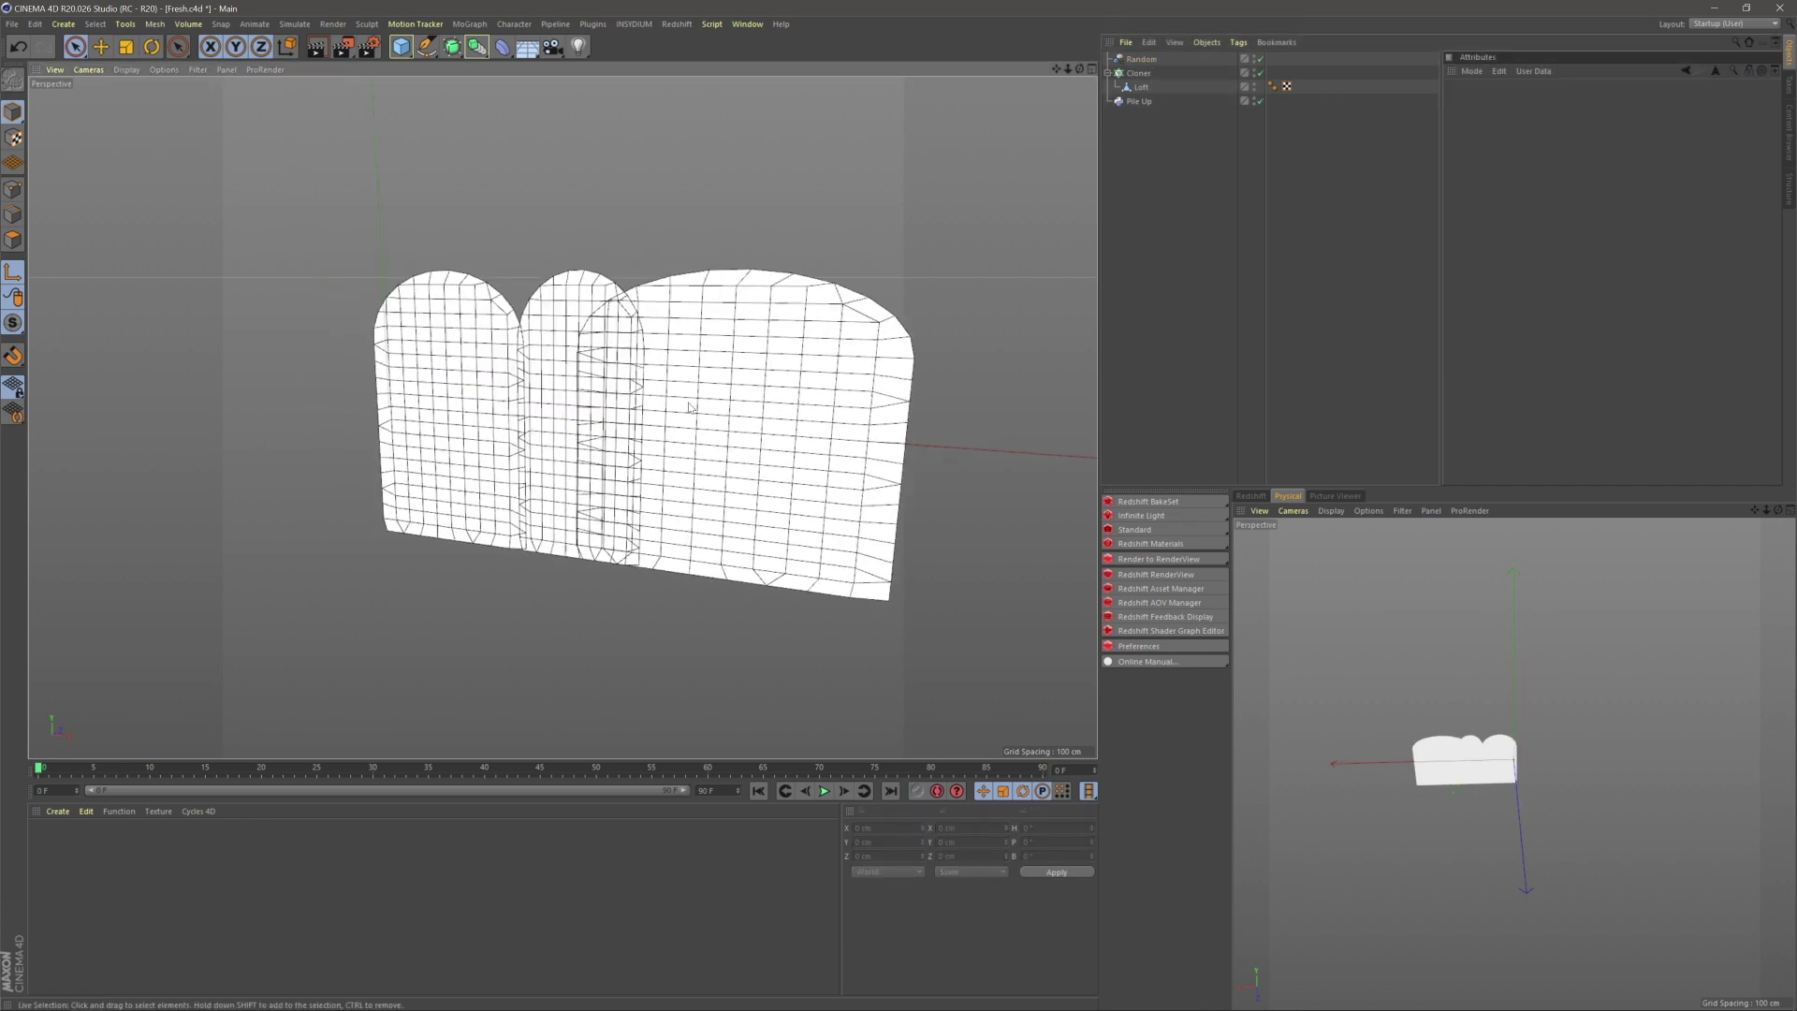
{"action": "scroll", "coordinate": [668, 404], "scroll_direction": "down", "scroll_amount": 1}
{"action": "middle_click_drag", "start_coordinate": [668, 404], "coordinate": [617, 435], "text": "alt"}
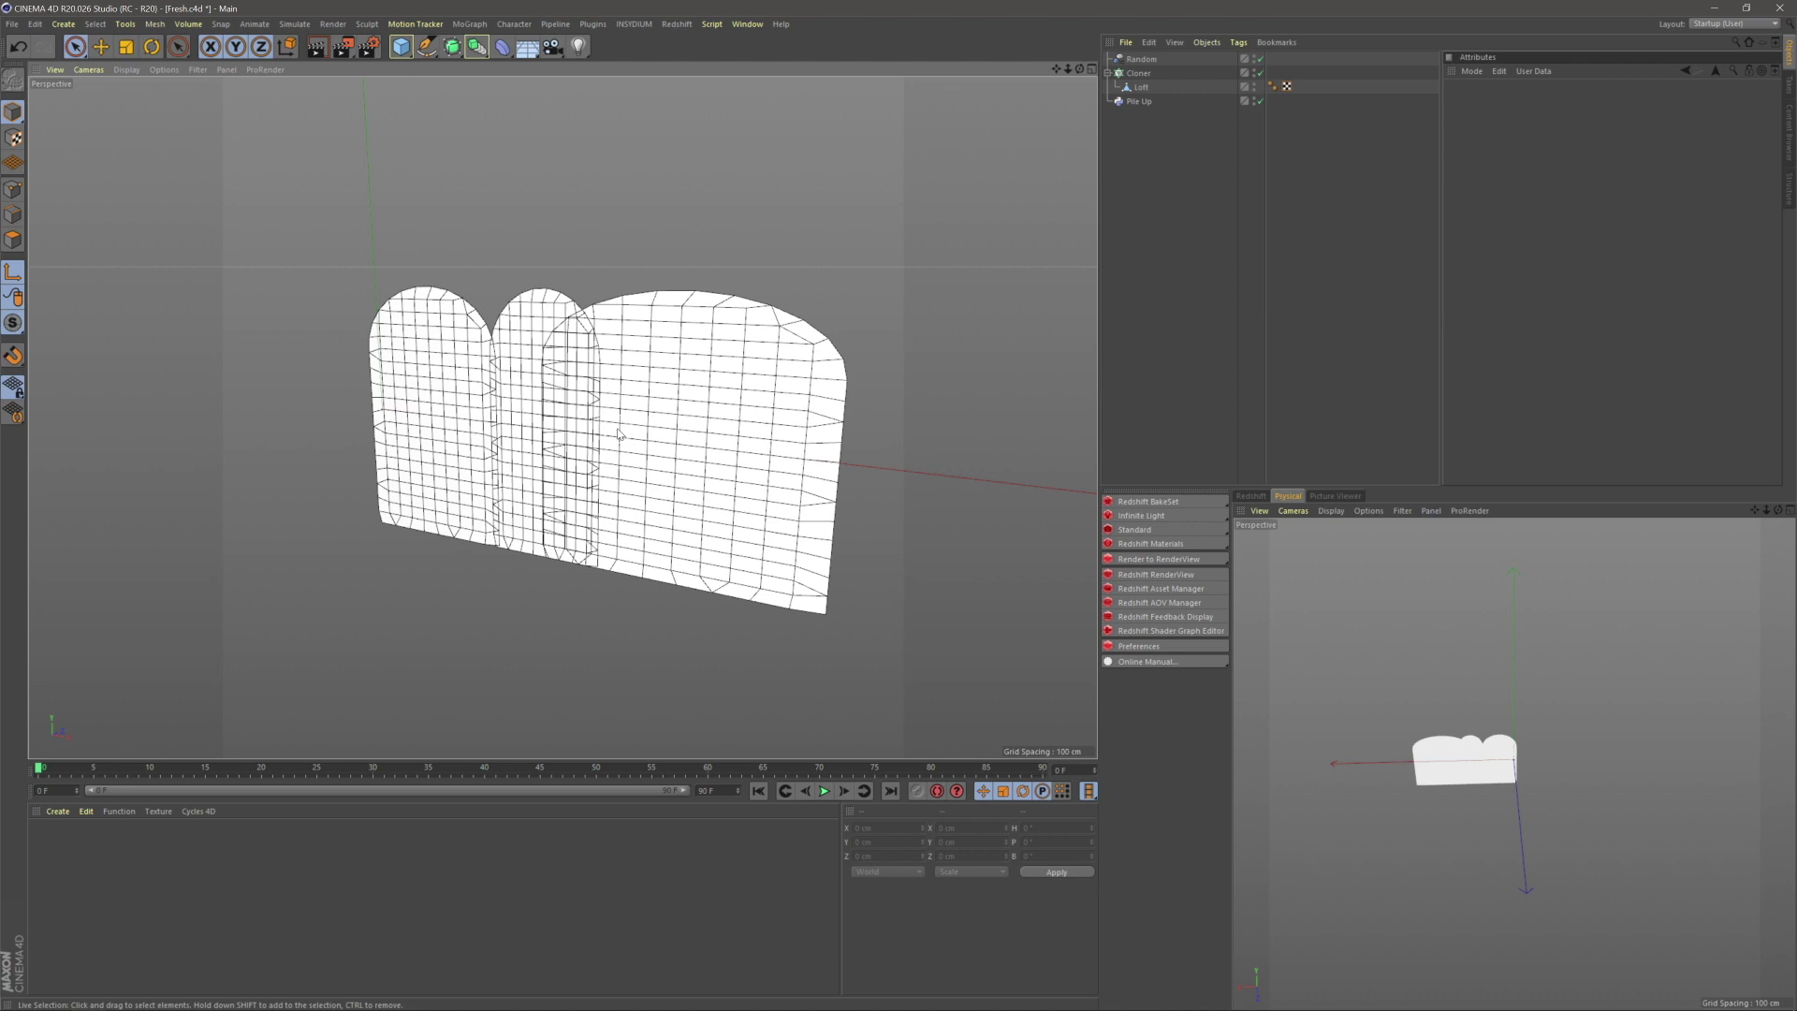
- Move the Random effector above Pile Up in the Cloner's effectors list
{"action": "left_click", "coordinate": [1143, 74]}
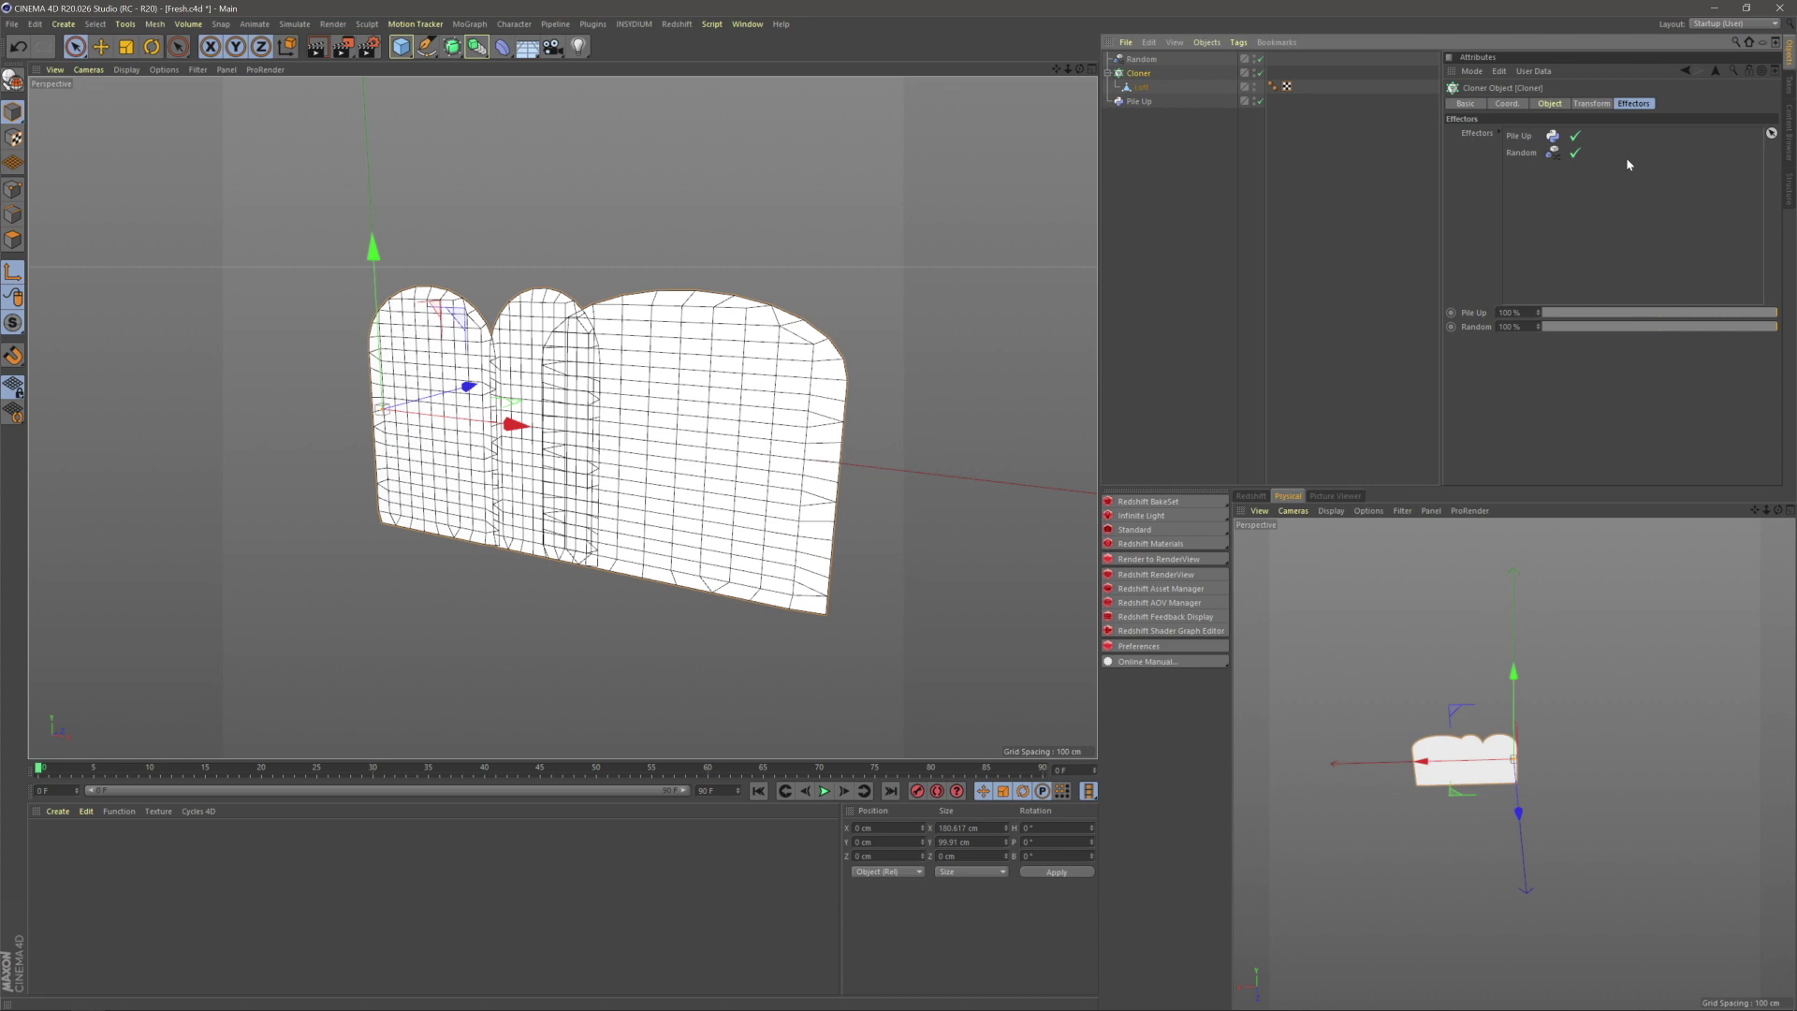
{"action": "left_click", "coordinate": [1522, 155]}
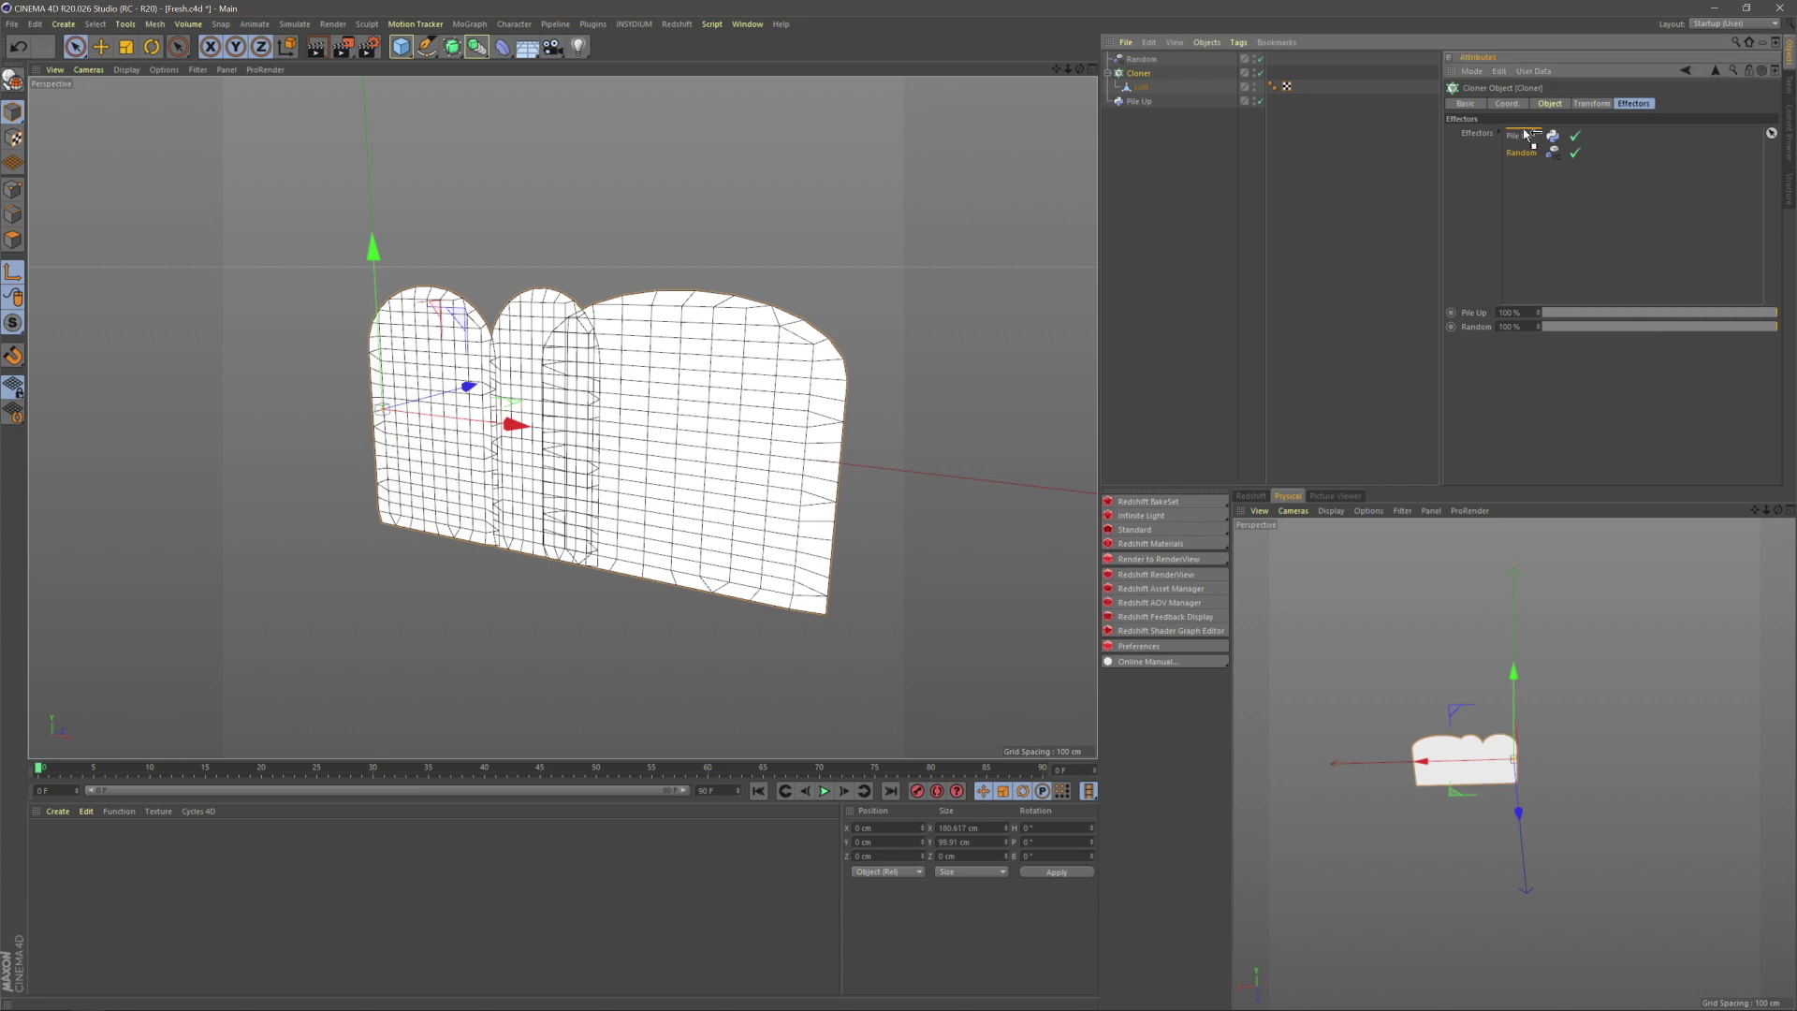
{"action": "left_click_drag", "start_coordinate": [1523, 131], "coordinate": [1523, 130]}
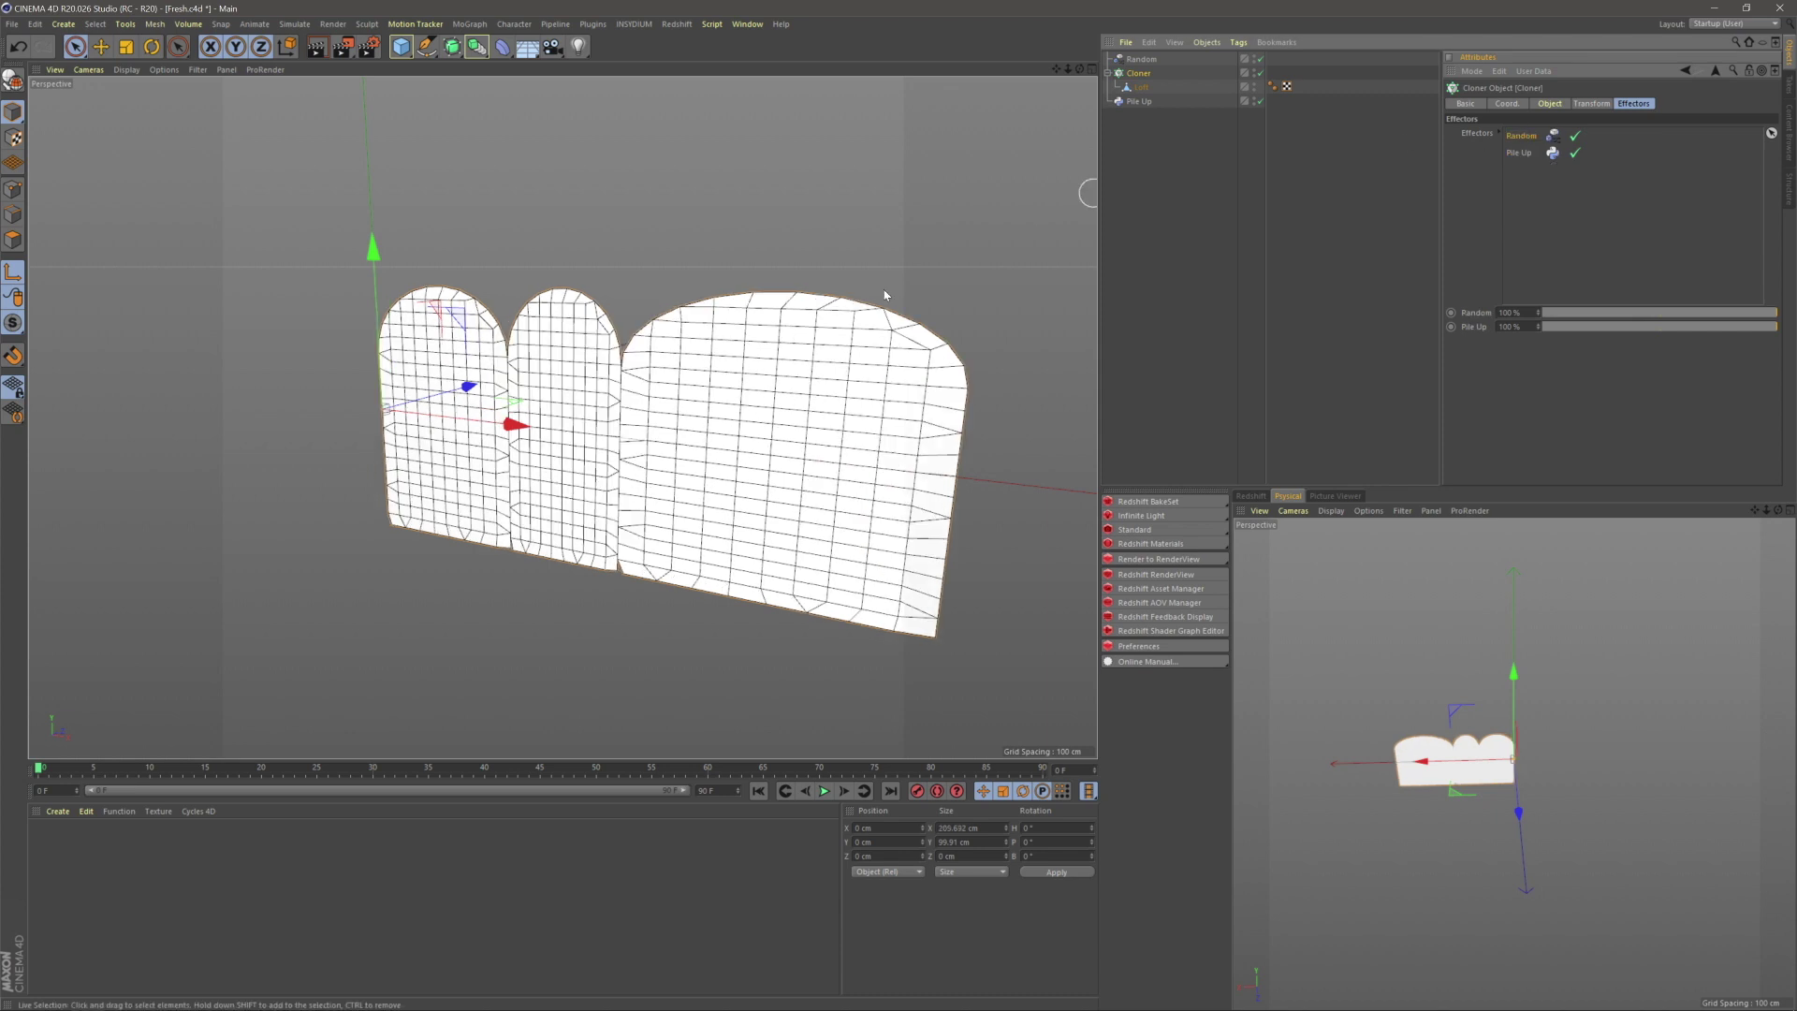
{"action": "left_click", "coordinate": [1256, 275]}
{"action": "middle_click_drag", "start_coordinate": [773, 427], "coordinate": [591, 449], "text": "alt"}
{"action": "scroll", "coordinate": [697, 366], "scroll_direction": "down", "scroll_amount": 5}
{"action": "scroll", "coordinate": [646, 397], "scroll_direction": "down", "scroll_amount": 1}
{"action": "left_click", "coordinate": [591, 449]}
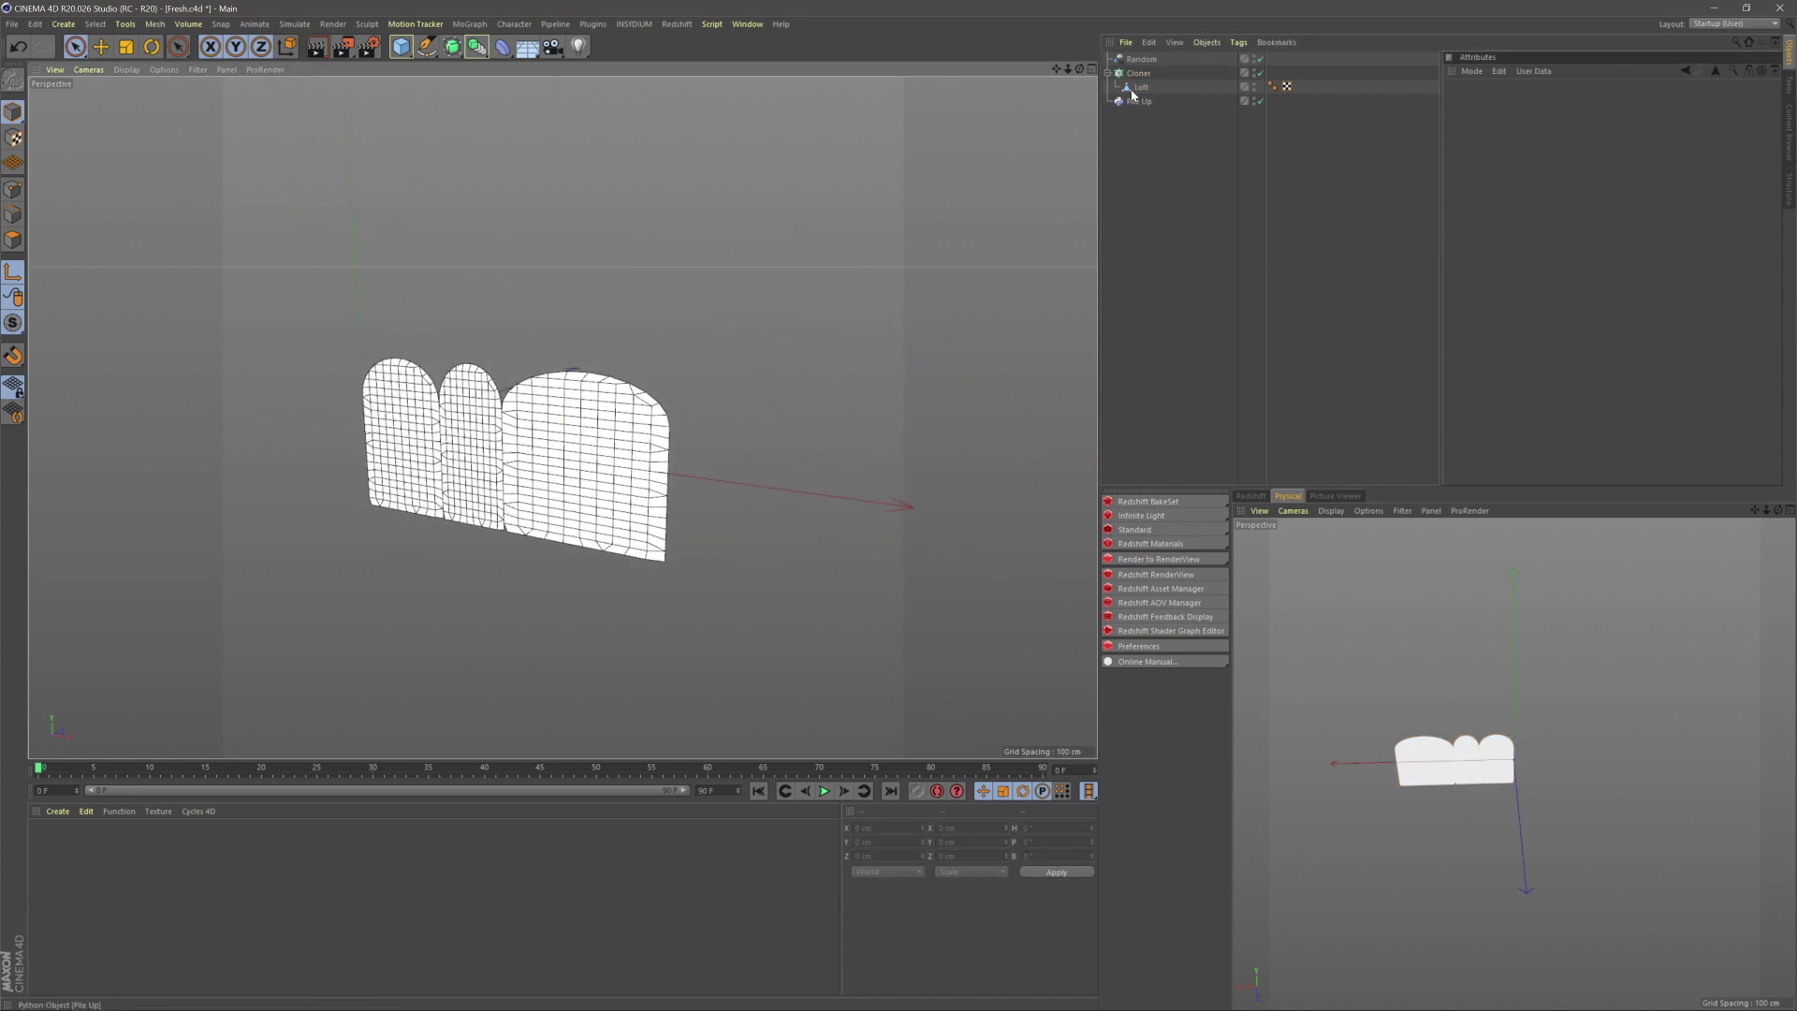
- Raise the Cloner's clone count to 10
{"action": "left_click", "coordinate": [1549, 104]}
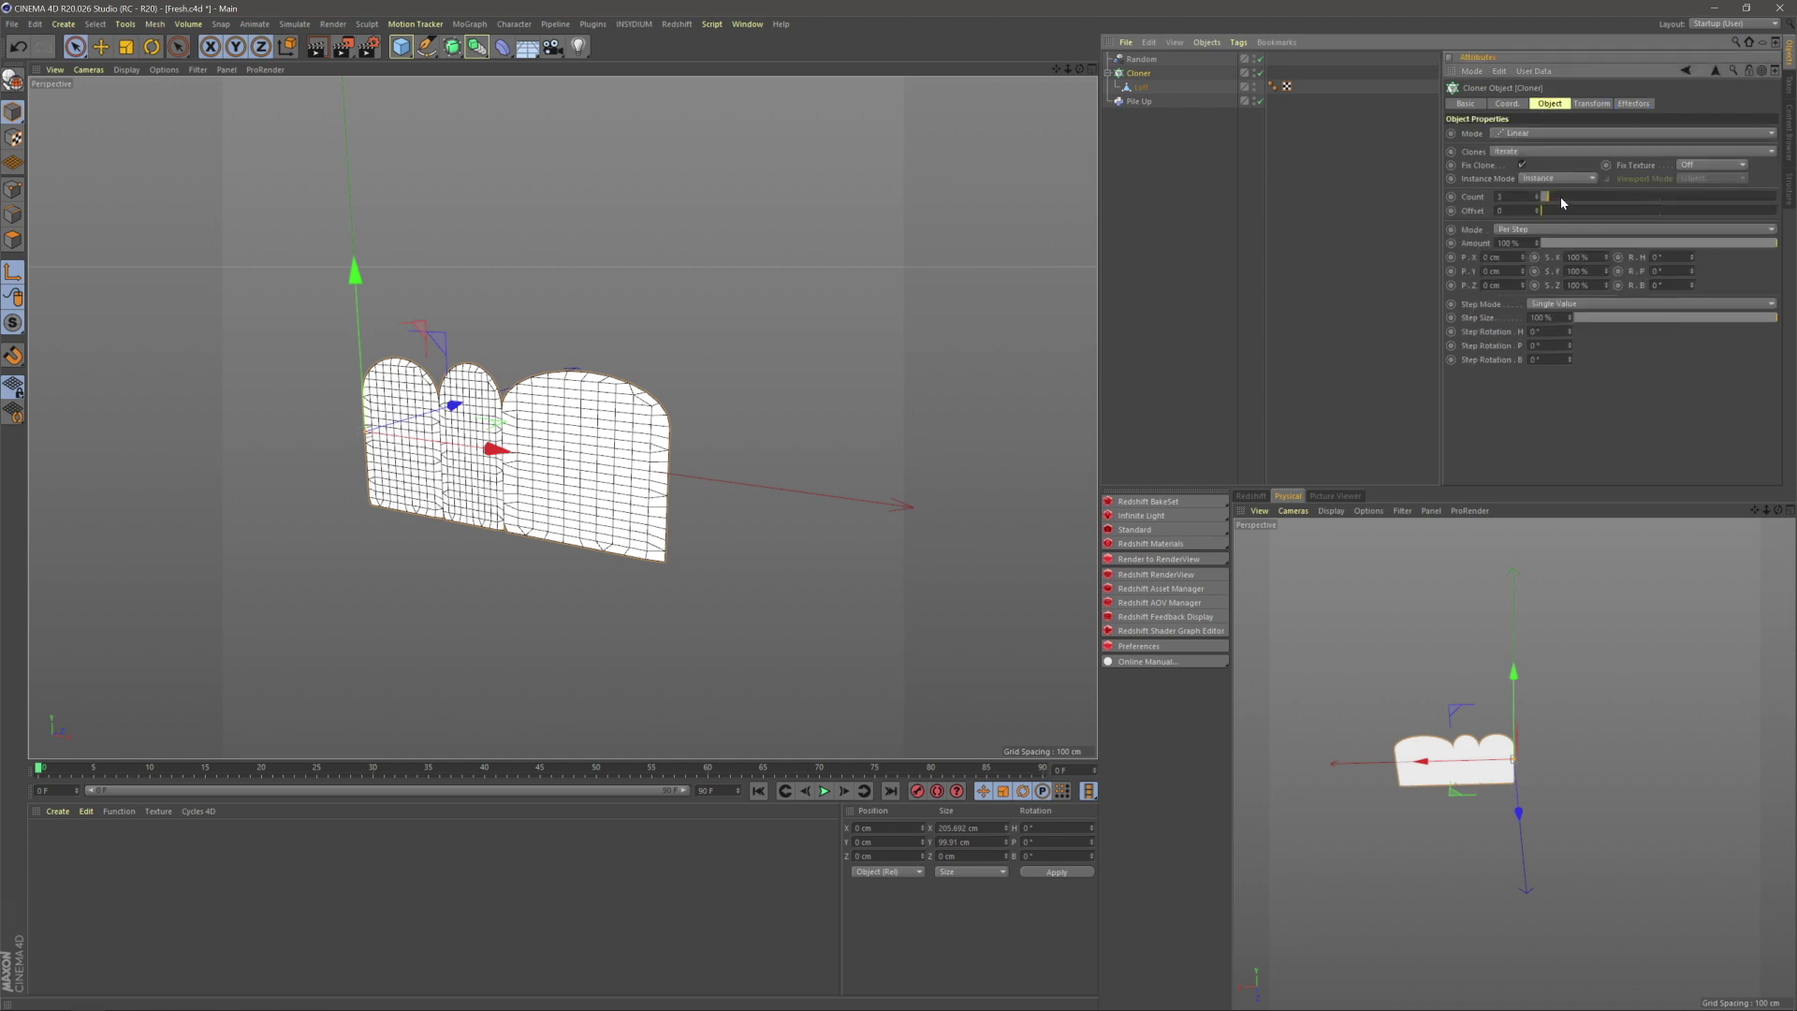
{"action": "left_click", "coordinate": [1559, 199]}
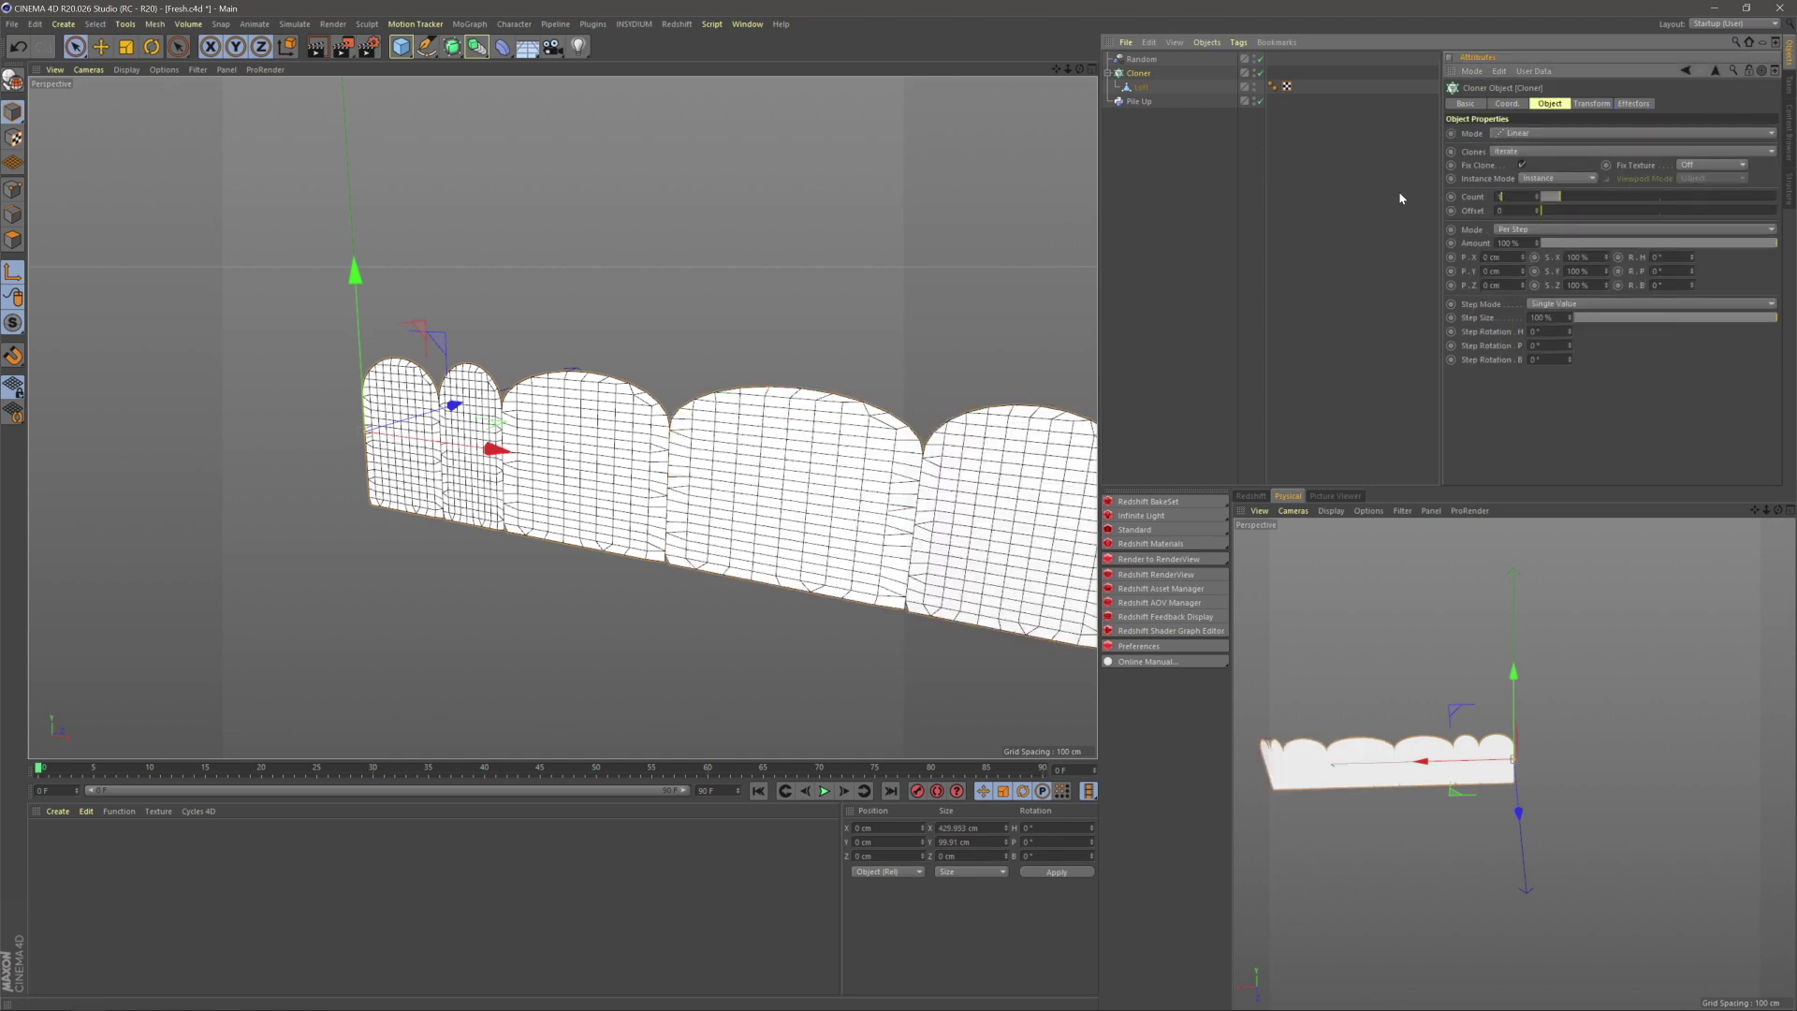
{"action": "left_click", "coordinate": [1114, 235]}
{"action": "right_click_drag", "start_coordinate": [823, 390], "coordinate": [611, 472], "text": "alt"}
{"action": "middle_click_drag", "start_coordinate": [611, 473], "coordinate": [590, 476], "text": "alt"}
{"action": "left_click_drag", "start_coordinate": [736, 478], "coordinate": [772, 459], "text": "alt"}
{"action": "right_click_drag", "start_coordinate": [619, 471], "coordinate": [653, 467], "text": "alt"}
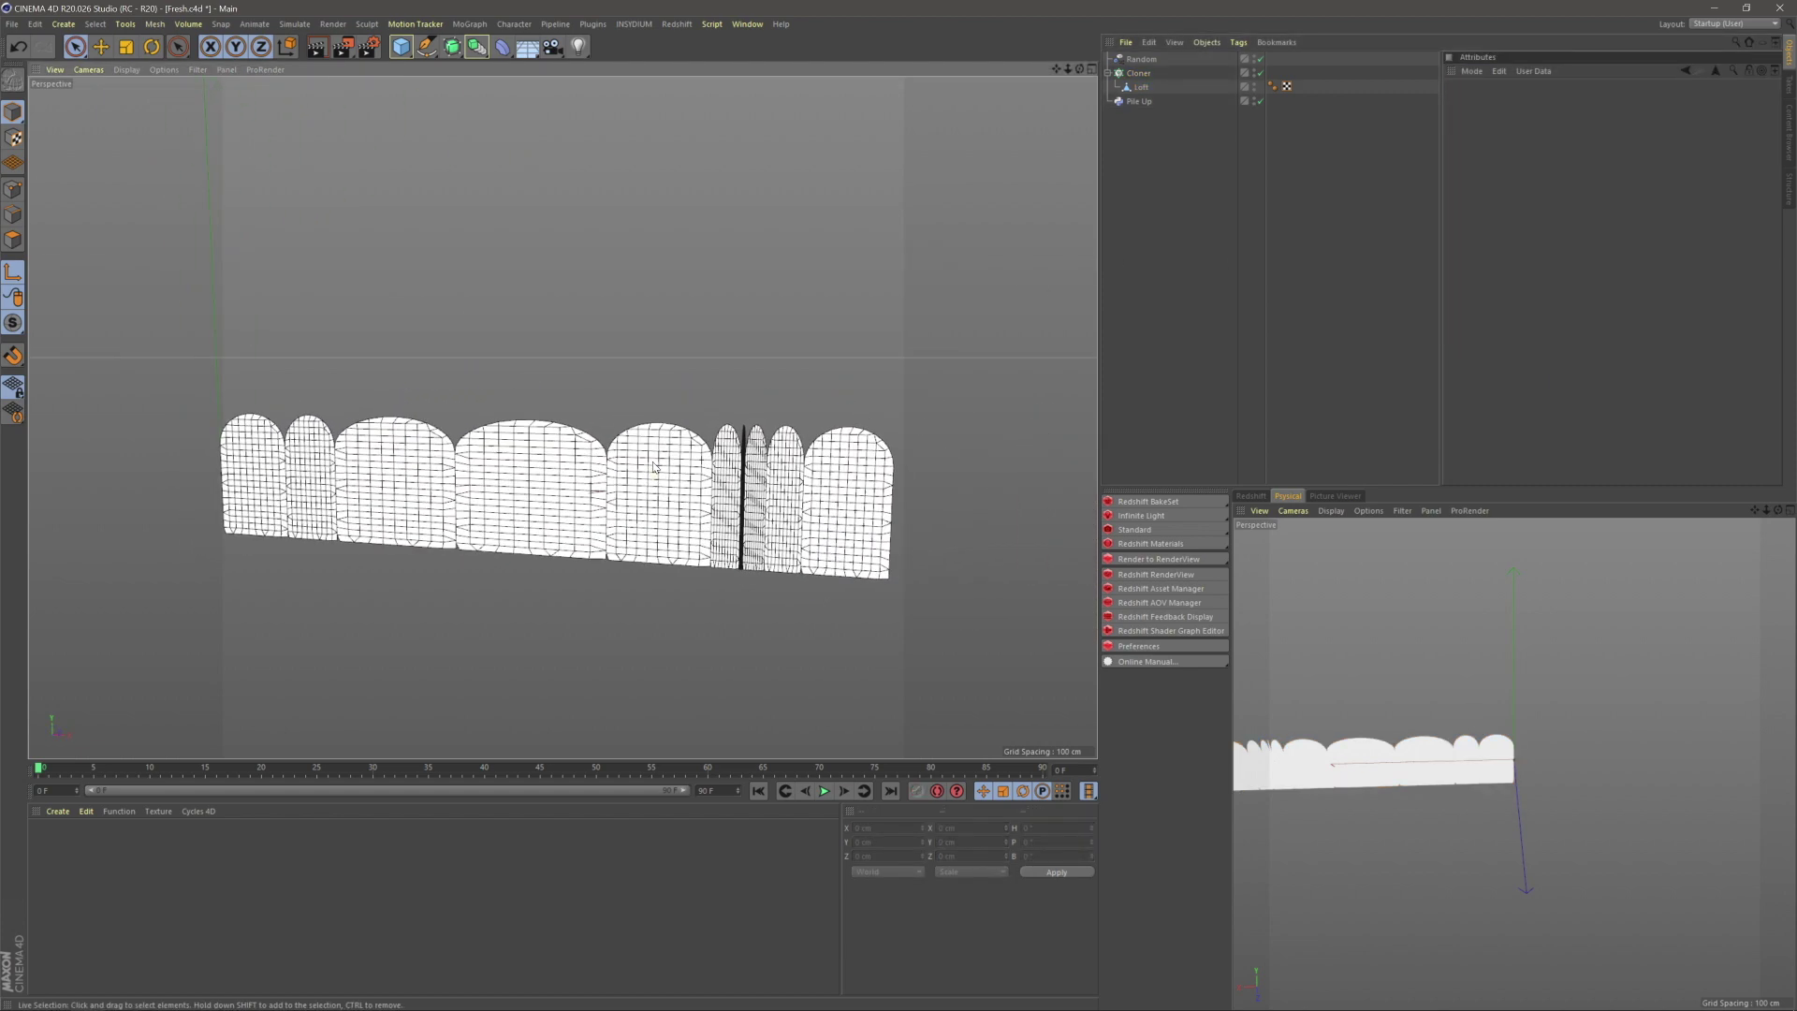
- Try higher seed values for the Random effector, up to 12351, and compare the scale widths along the row
{"action": "left_click", "coordinate": [1136, 59]}
{"action": "left_click", "coordinate": [1524, 207]}
{"action": "left_click", "coordinate": [1524, 207]}
{"action": "left_click", "coordinate": [1524, 207]}
{"action": "left_click", "coordinate": [1524, 206]}
{"action": "left_click", "coordinate": [1524, 207]}
{"action": "left_click", "coordinate": [1525, 206]}
{"action": "middle_click_drag", "start_coordinate": [623, 477], "coordinate": [746, 491], "text": "alt"}
{"action": "scroll", "coordinate": [646, 496], "scroll_direction": "down", "scroll_amount": 1}
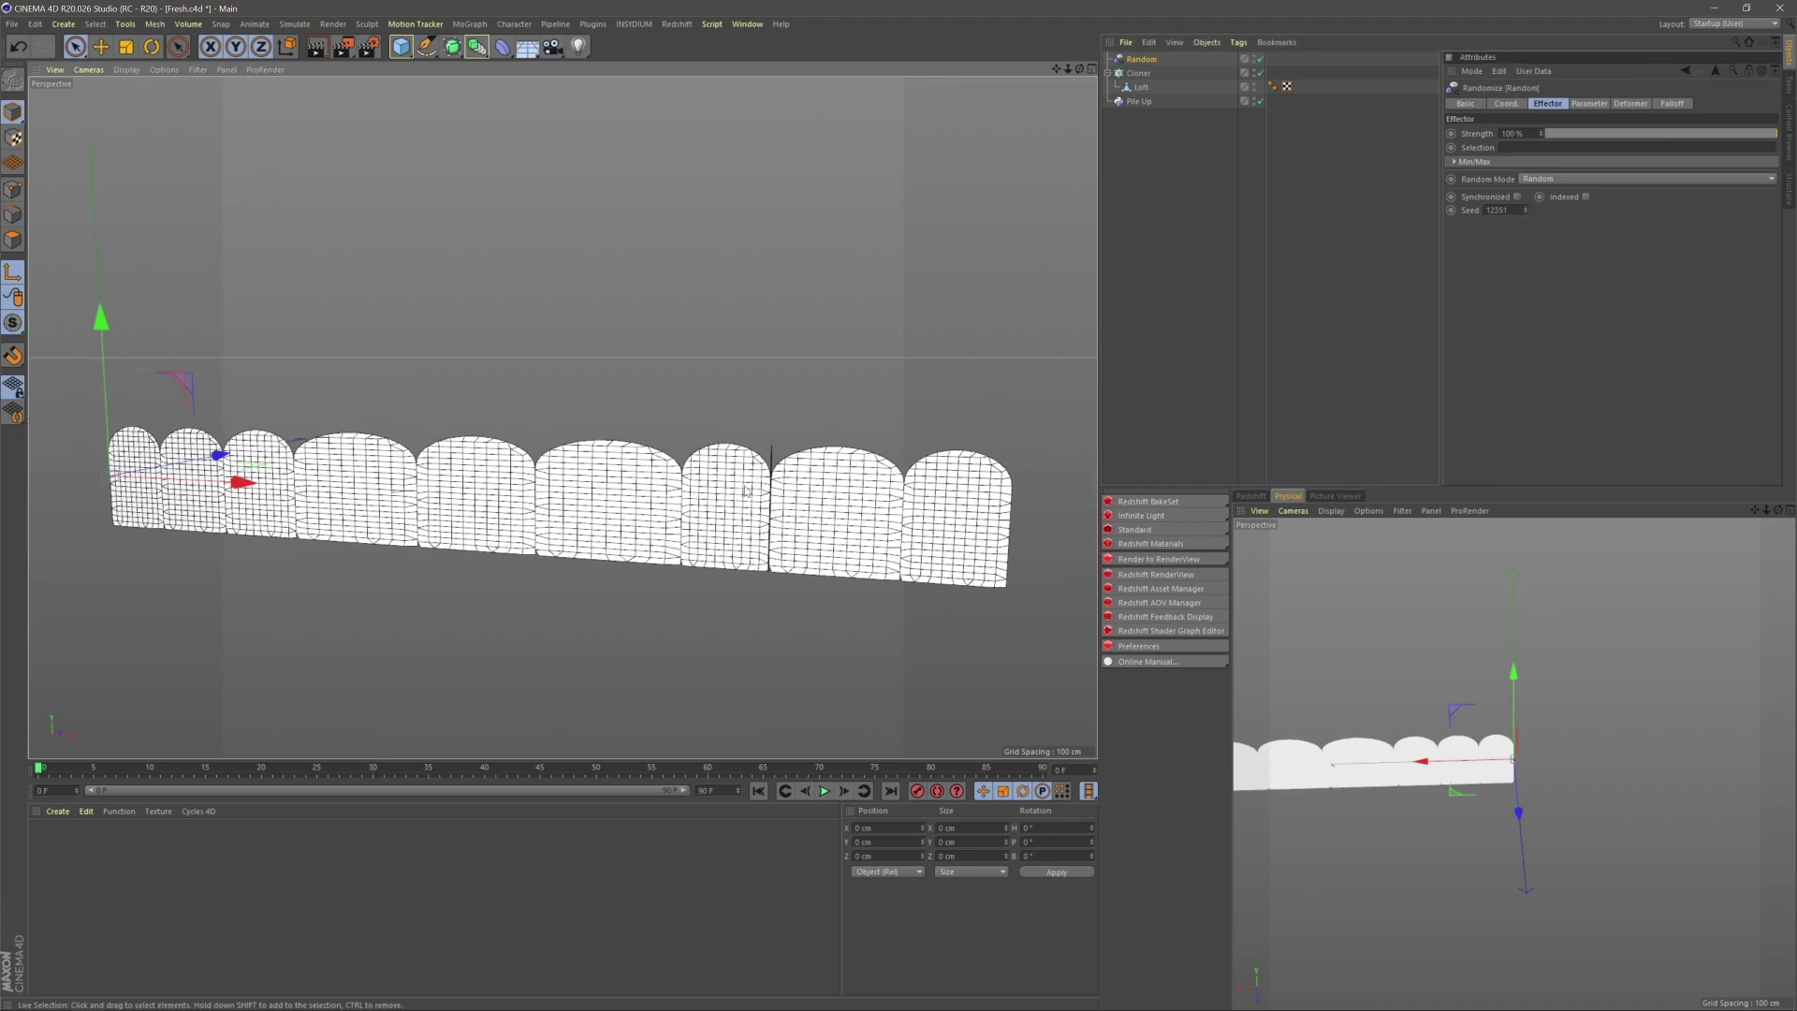
- Lower the Random effector's seed to 12343
{"action": "left_click", "coordinate": [1524, 211]}
{"action": "left_click", "coordinate": [1524, 211]}
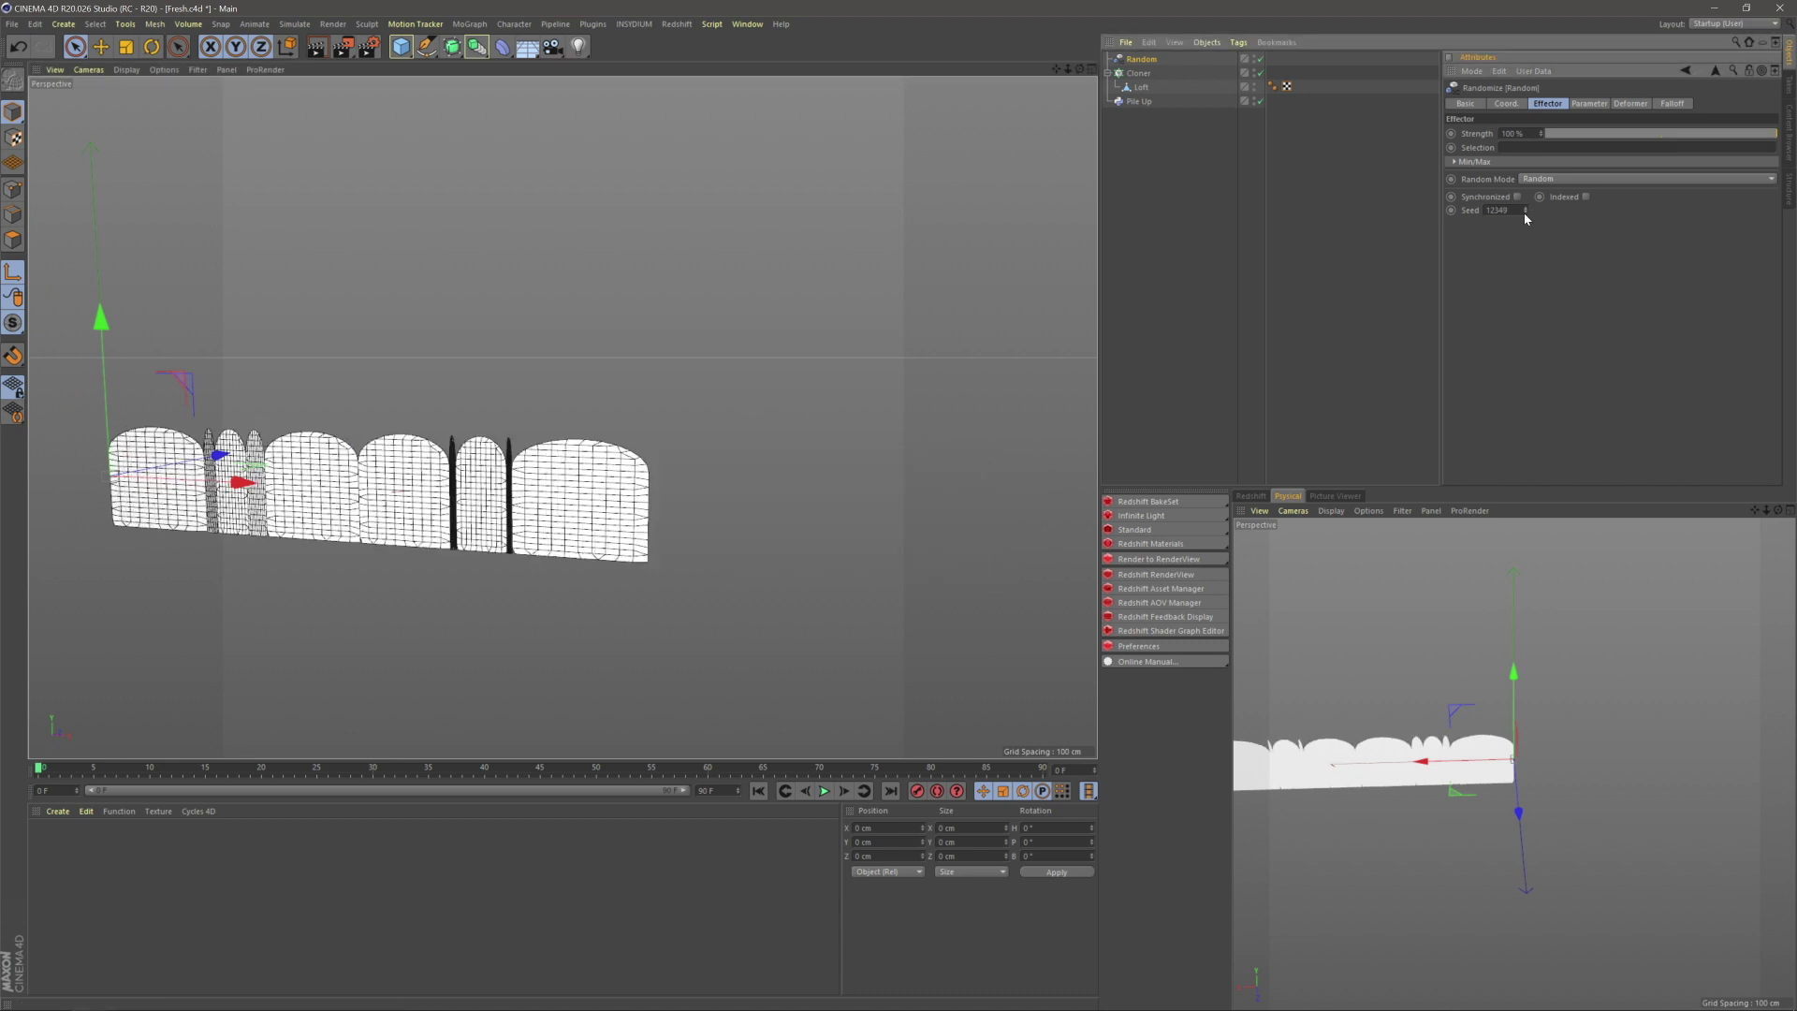
{"action": "left_click", "coordinate": [1524, 211]}
{"action": "left_click", "coordinate": [1523, 212]}
{"action": "left_click", "coordinate": [1523, 211]}
{"action": "left_click", "coordinate": [1523, 211]}
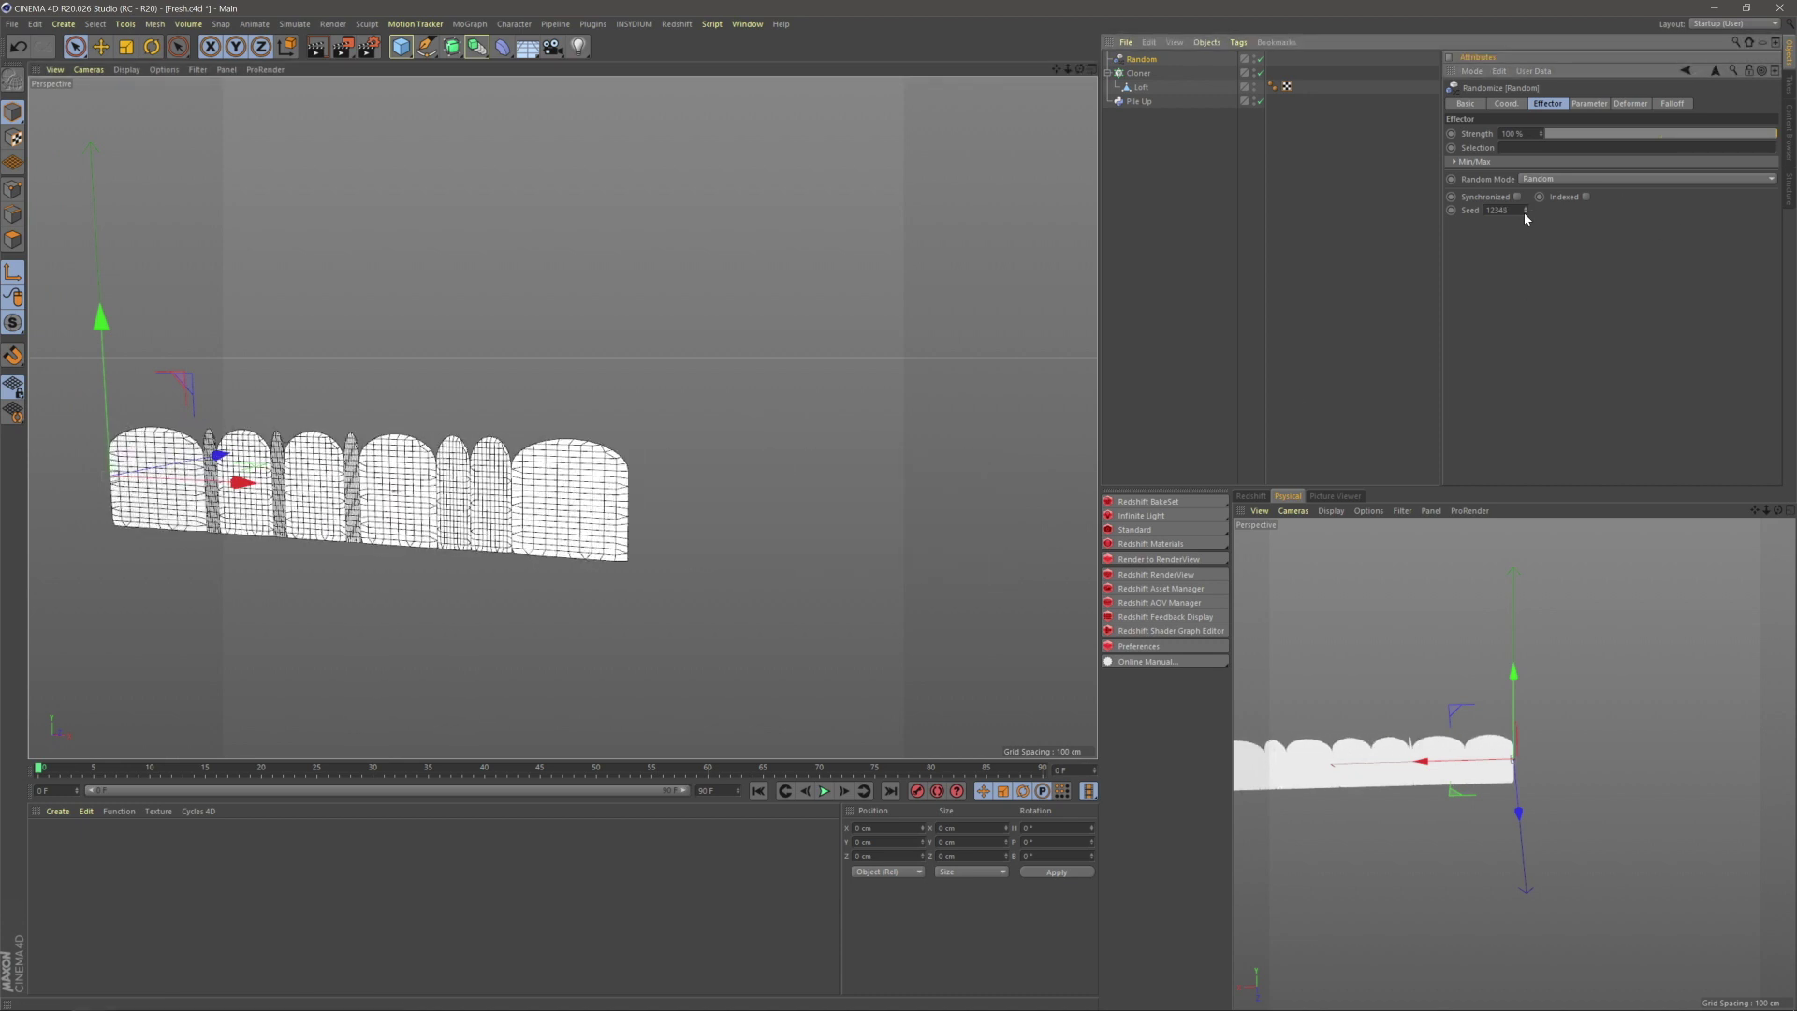
- Try the Random effector's X scale at 2, 1.5 and about 1.87
{"action": "left_click", "coordinate": [1140, 74]}
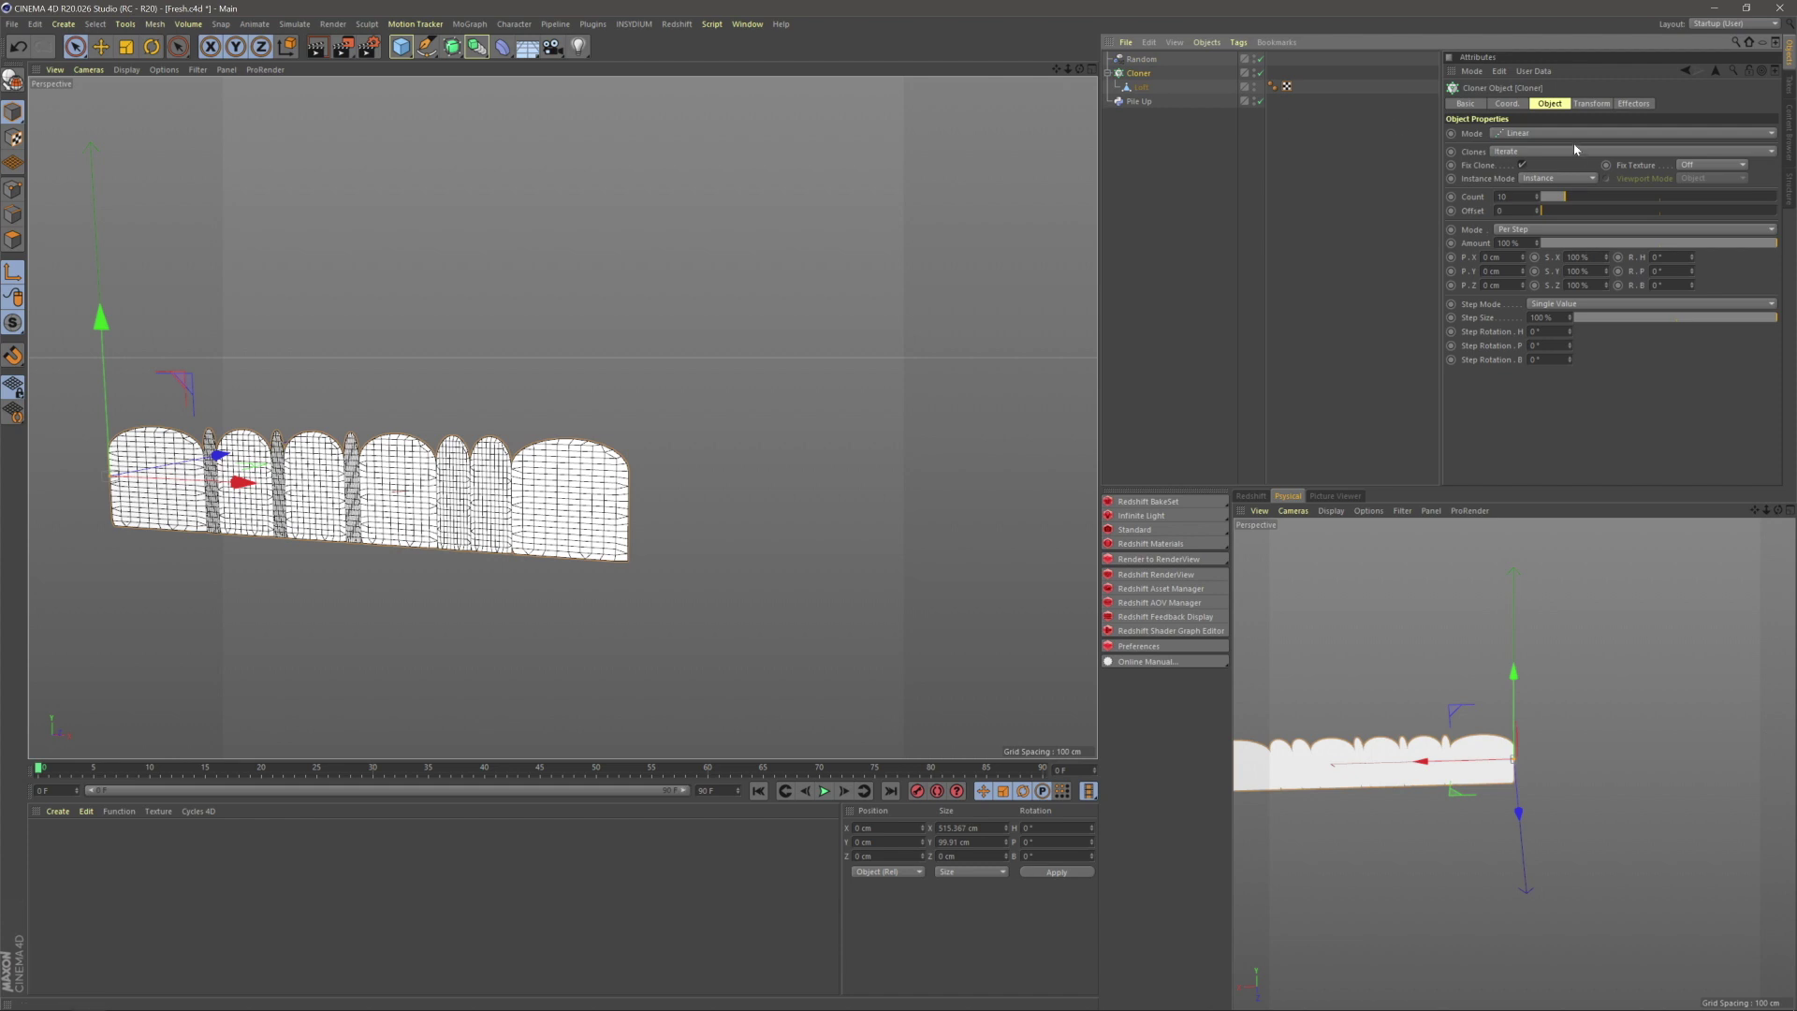
{"action": "left_click", "coordinate": [1140, 60]}
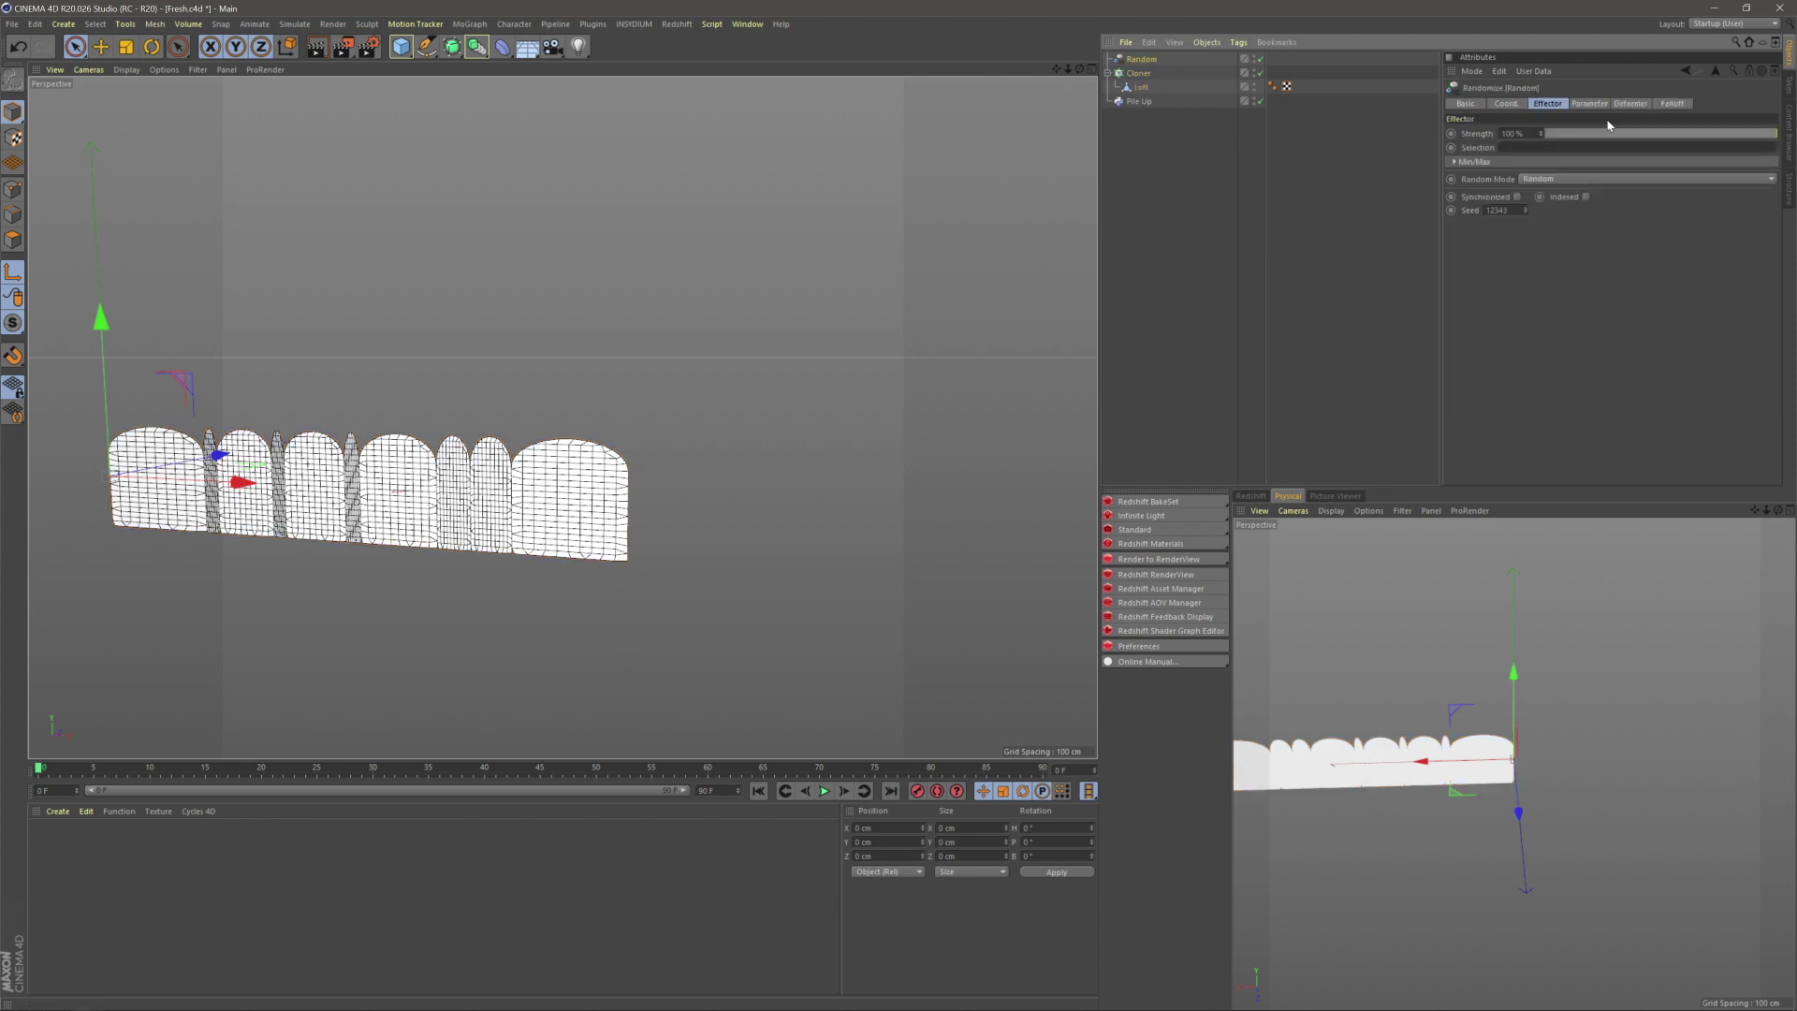
{"action": "left_click", "coordinate": [1588, 104]}
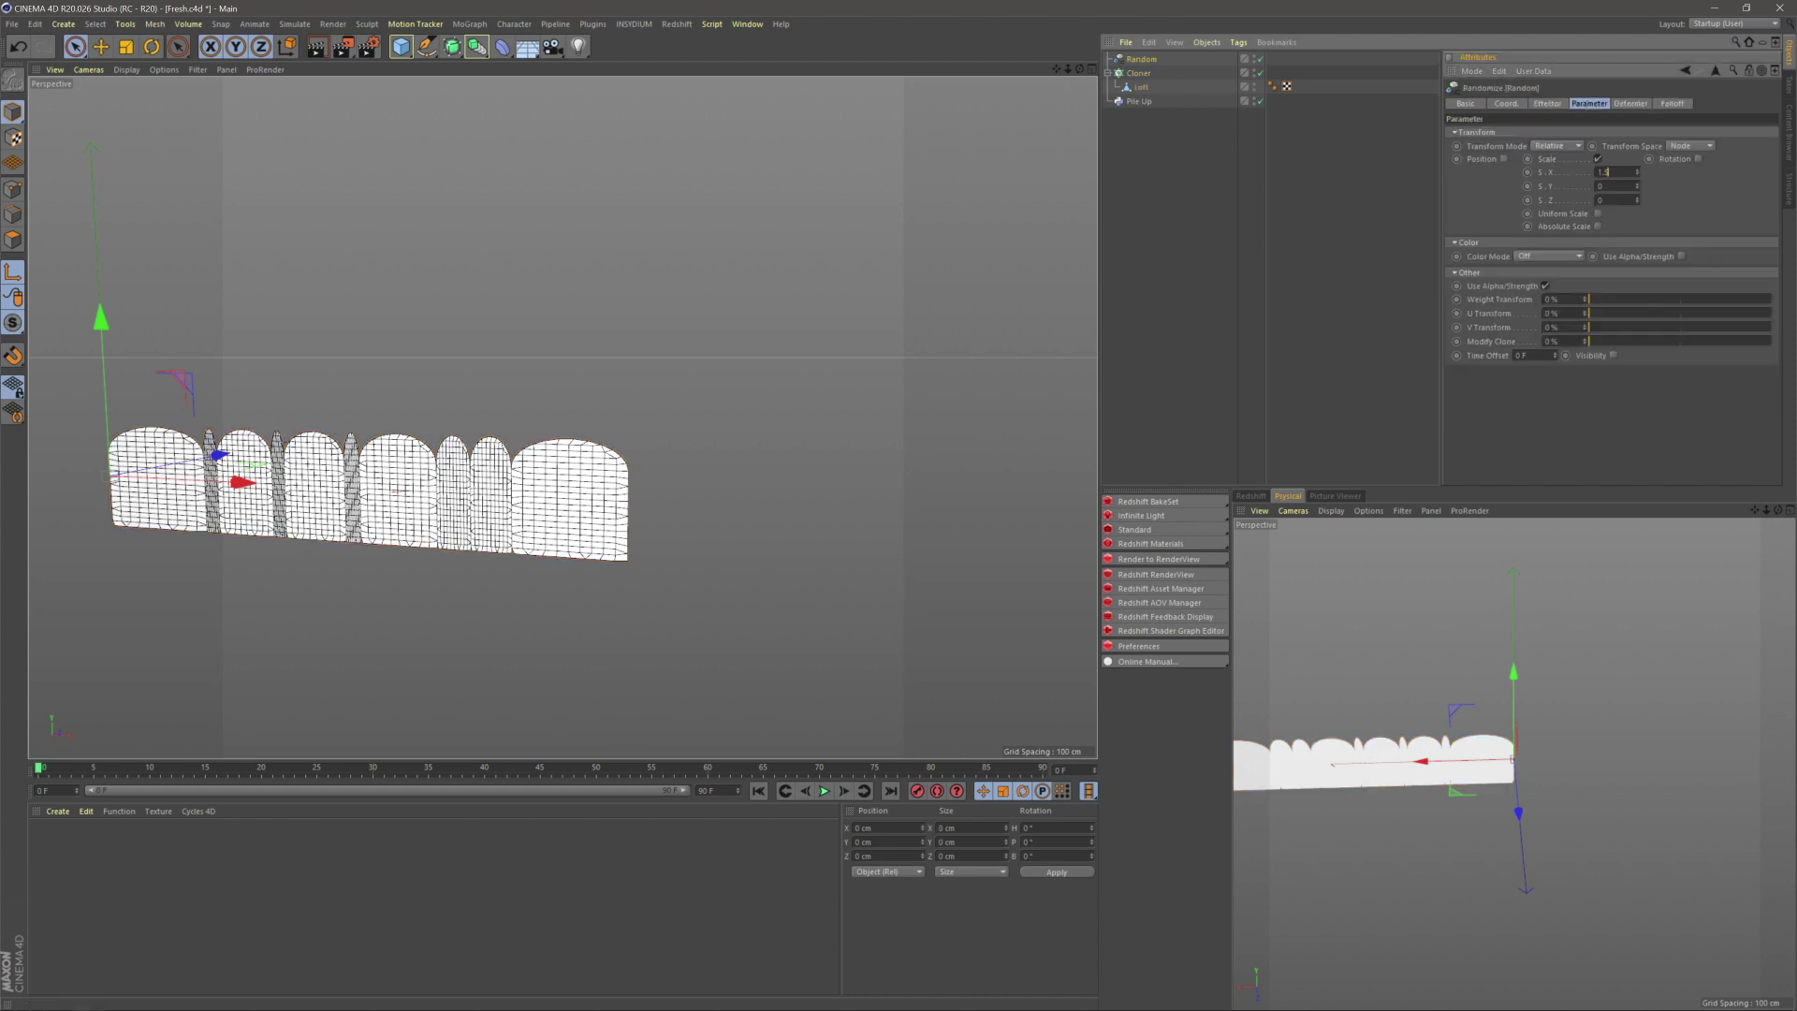
{"action": "type", "text": "2"}
{"action": "key", "text": "Tab"}
{"action": "key", "text": "Tab"}
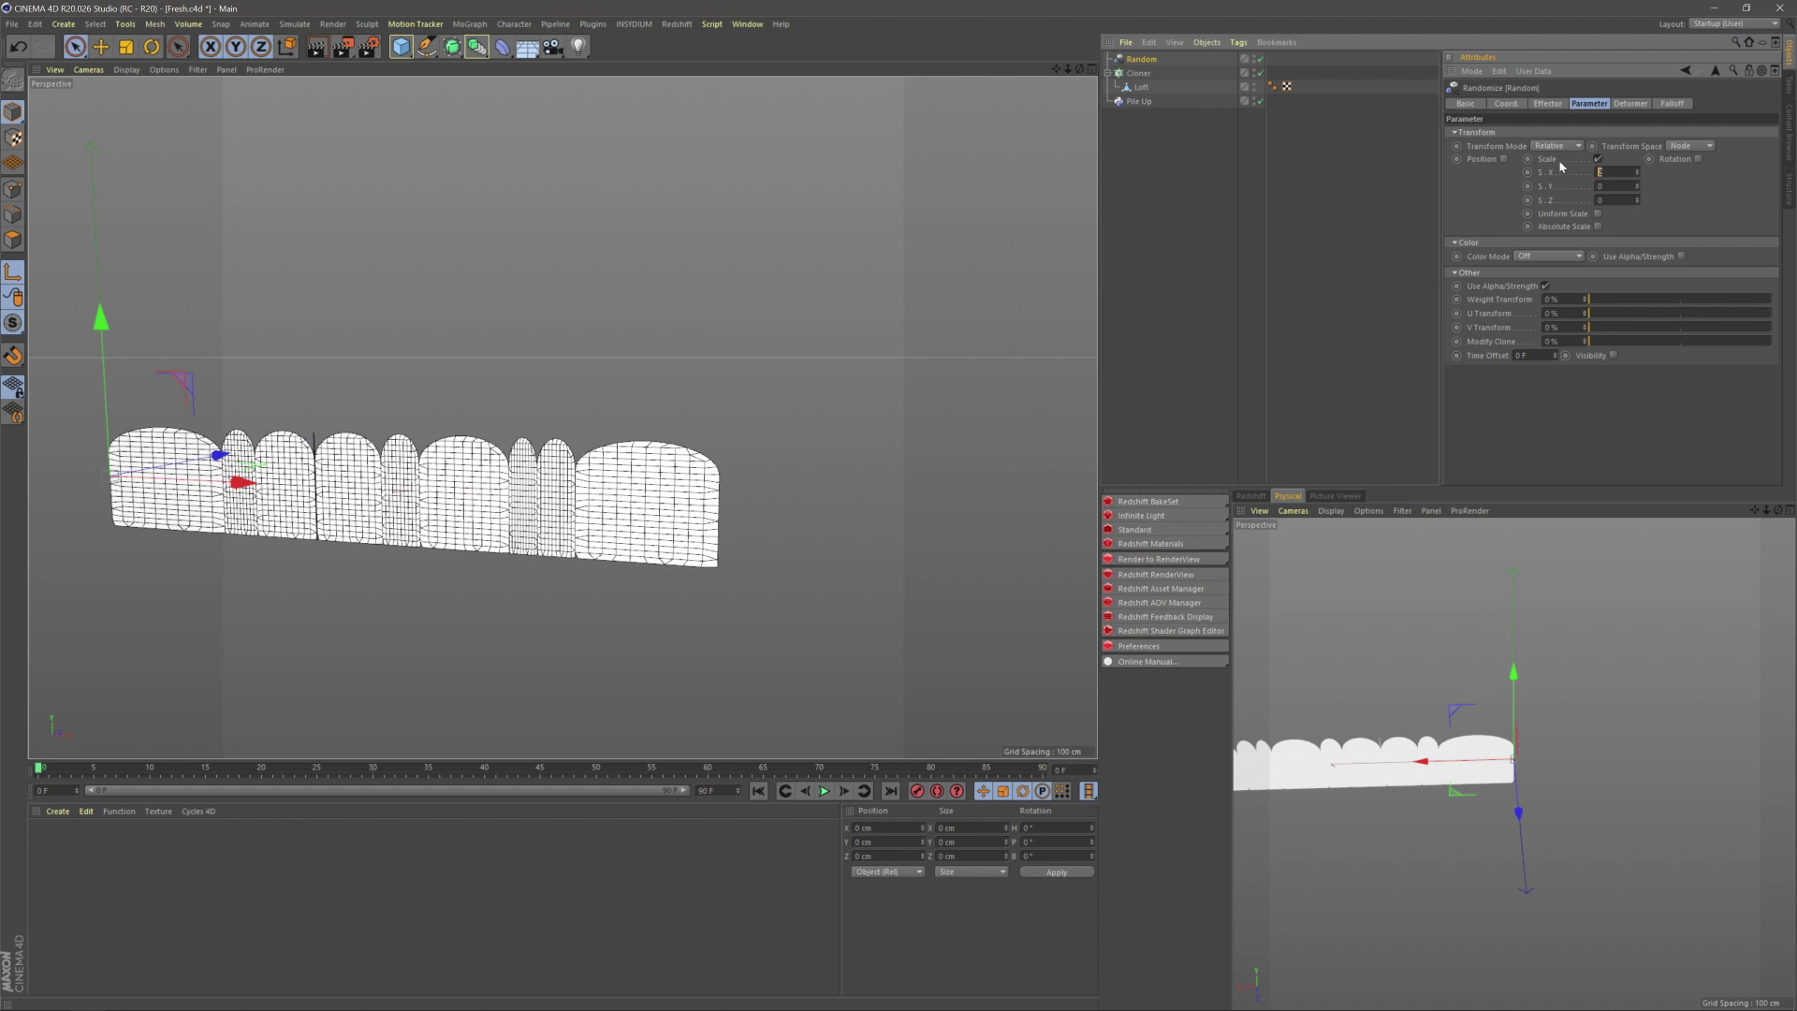
{"action": "type", "text": "1.5"}
{"action": "key", "text": "Return"}
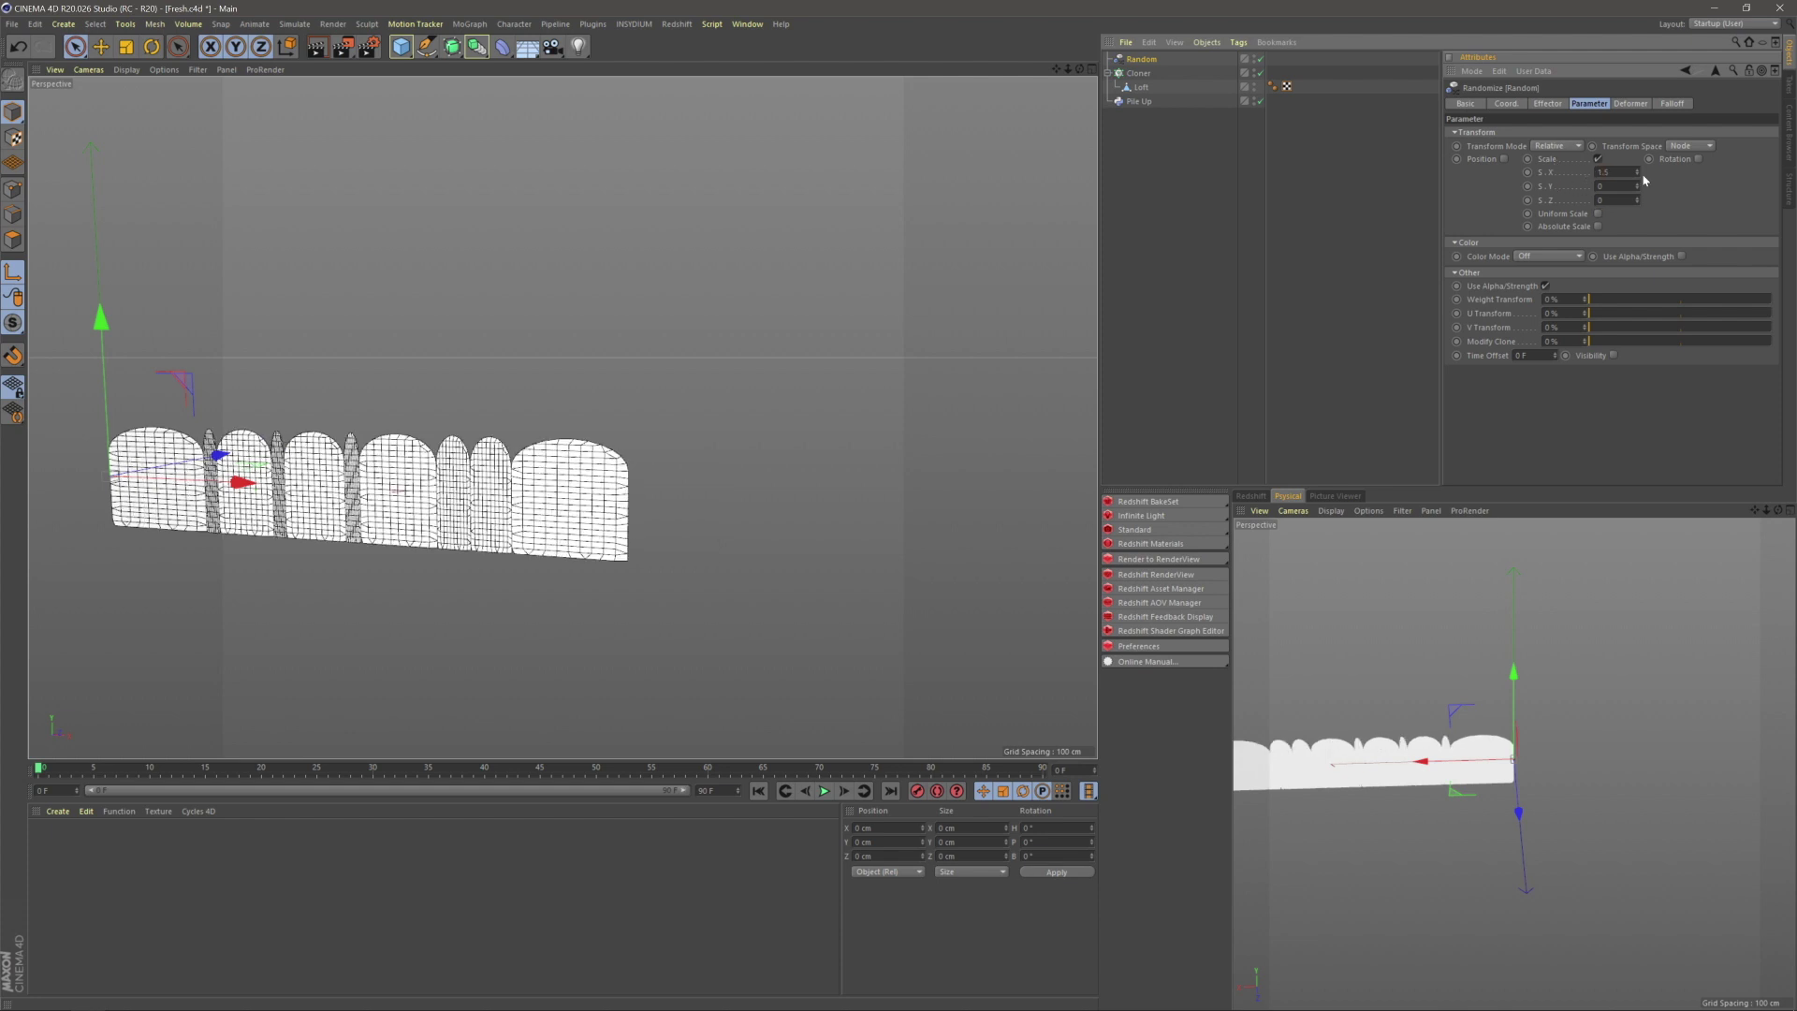
{"action": "mouse_move", "coordinate": [1642, 175]}
{"action": "left_mouse_down"}
{"action": "mouse_move", "coordinate": [1642, 145]}
{"action": "mouse_move", "coordinate": [1642, 168]}
{"action": "left_mouse_up"}
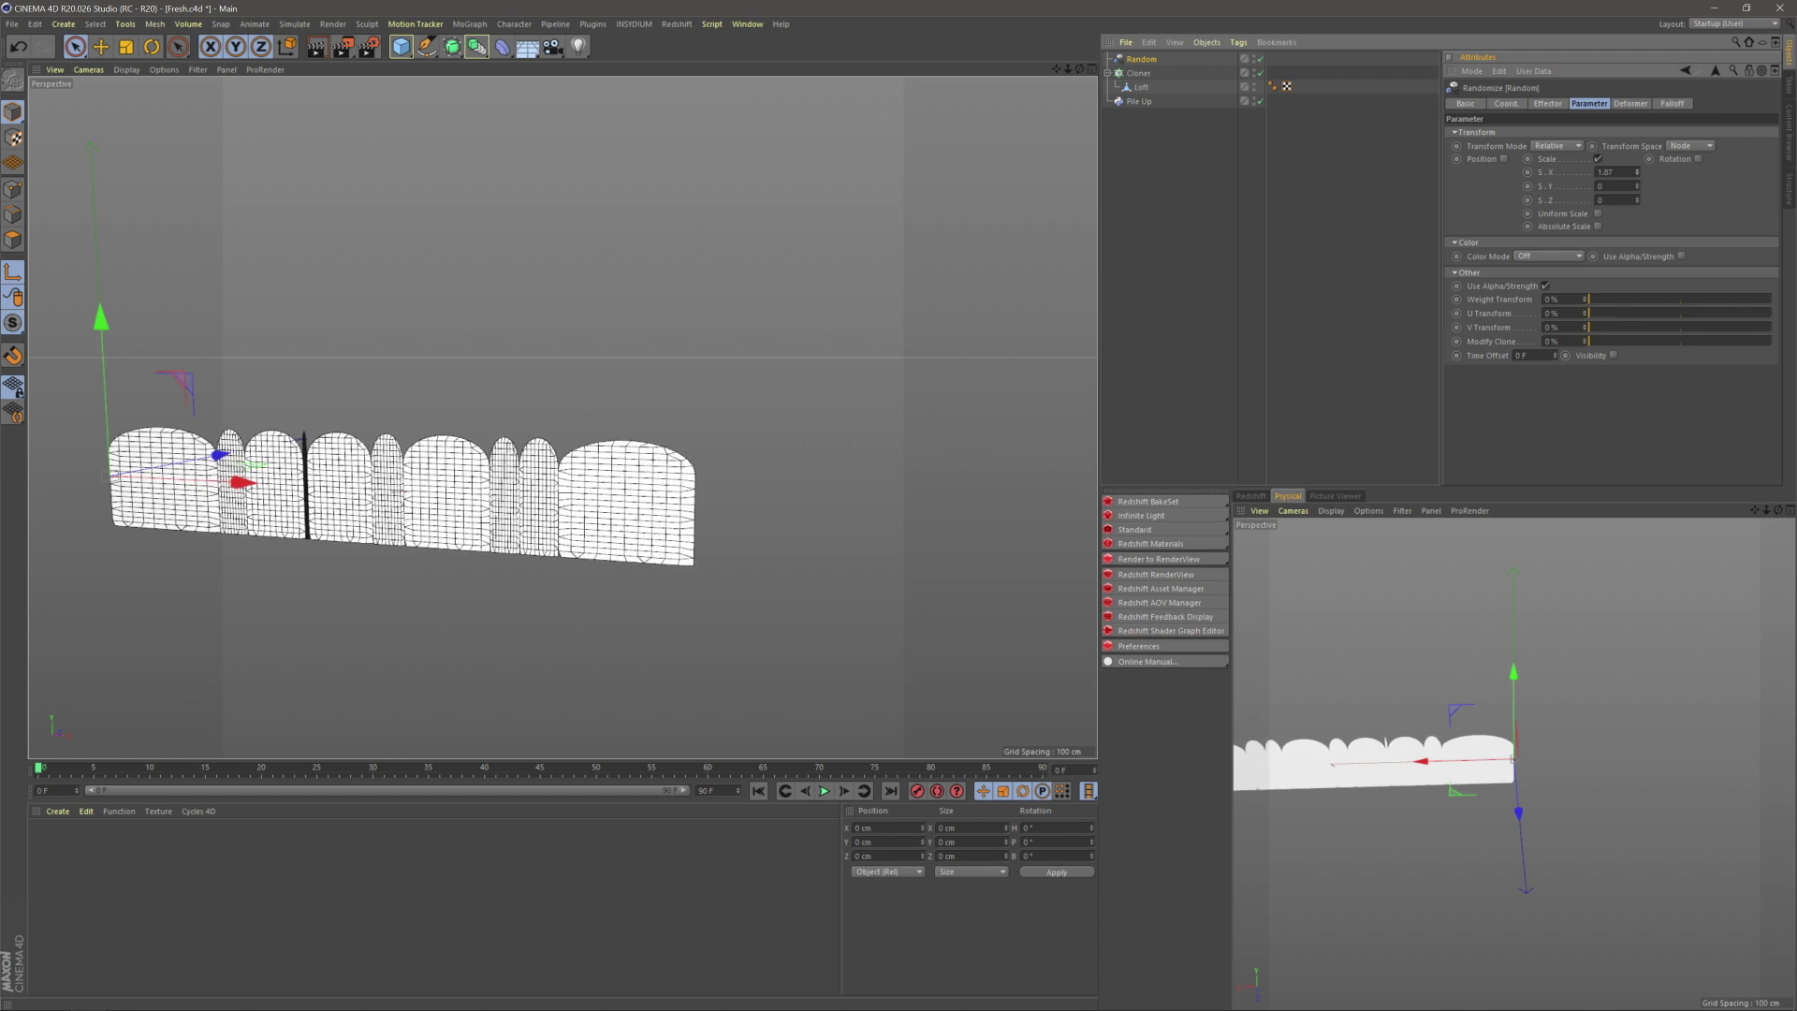
- Enable Absolute Scale on the Random effector
{"action": "left_click", "coordinate": [1598, 227]}
{"action": "scroll", "coordinate": [720, 370], "scroll_direction": "down", "scroll_amount": 3}
{"action": "middle_click_drag", "start_coordinate": [722, 419], "coordinate": [682, 496], "text": "alt"}
{"action": "scroll", "coordinate": [601, 437], "scroll_direction": "down", "scroll_amount": 3}
{"action": "scroll", "coordinate": [682, 496], "scroll_direction": "up", "scroll_amount": 5}
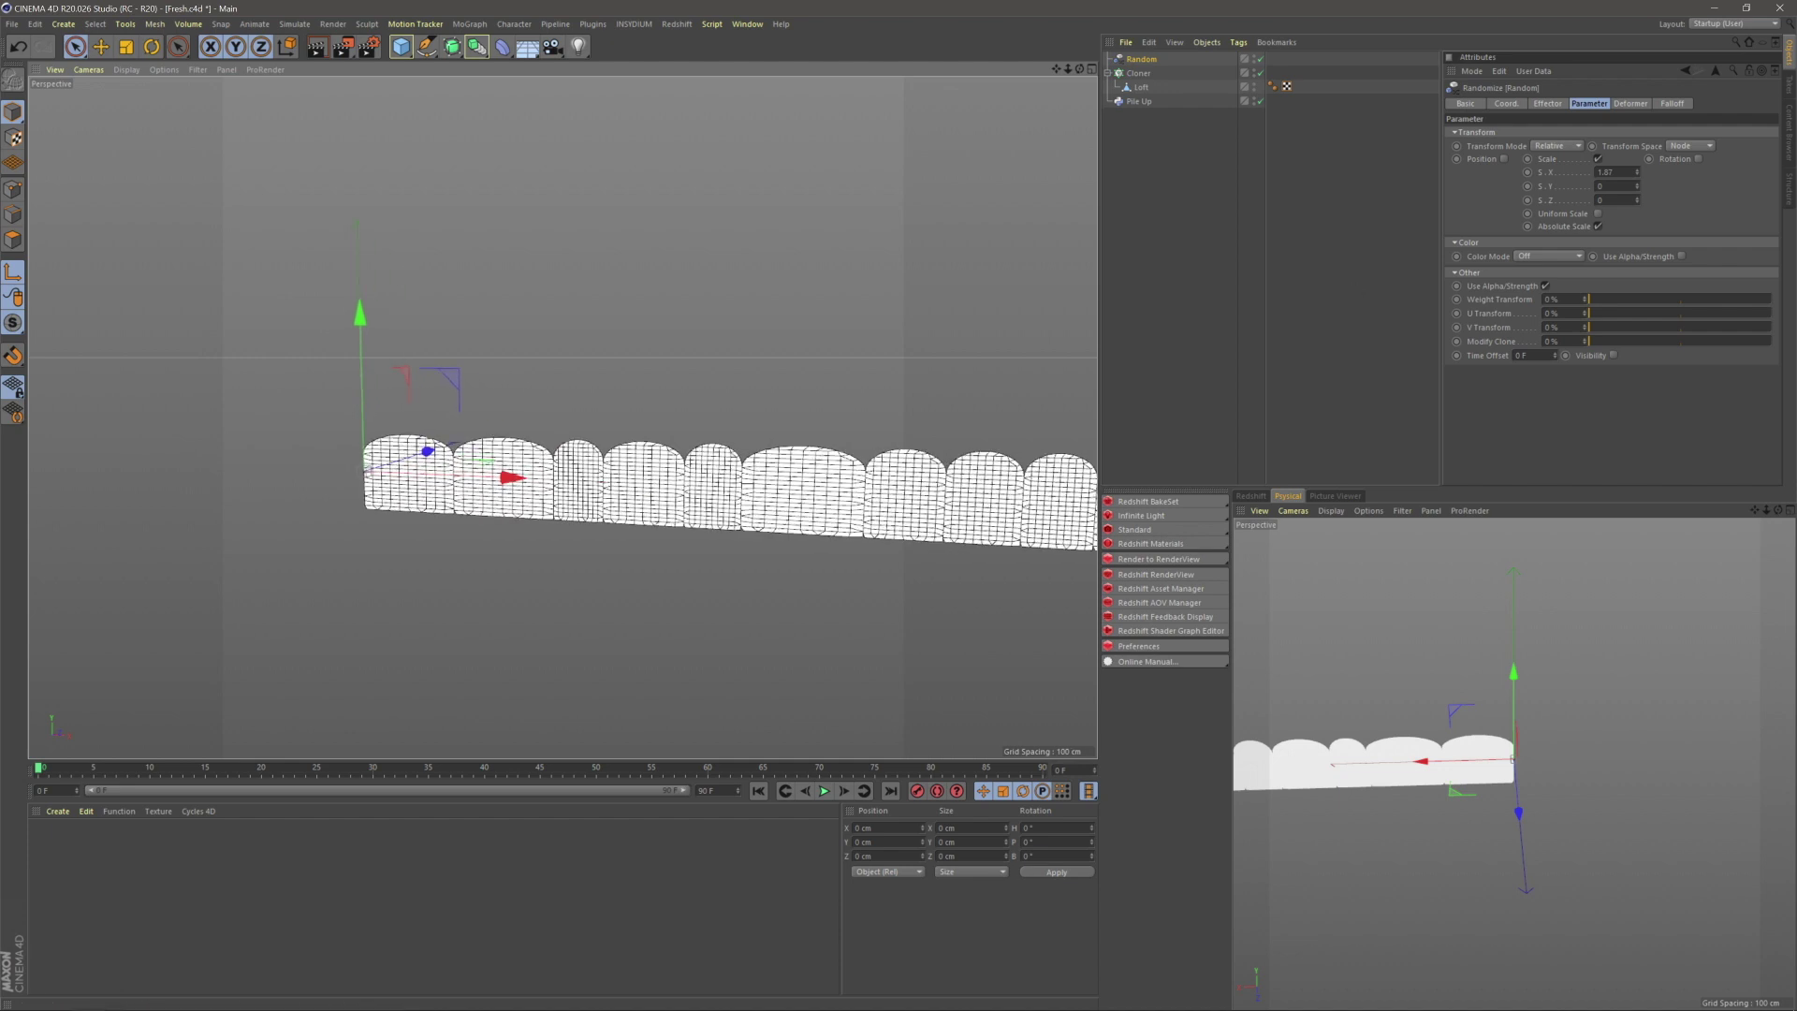
- Try an X scale of 1.5 on the Random effector with Absolute Scale on and check the whole row
{"action": "double_click", "coordinate": [1602, 172]}
{"action": "type", "text": "1.5"}
{"action": "key", "text": "Return"}
{"action": "left_click", "coordinate": [1306, 219]}
{"action": "middle_click_drag", "start_coordinate": [806, 435], "coordinate": [626, 417], "text": "alt"}
{"action": "middle_click_drag", "start_coordinate": [509, 477], "coordinate": [534, 474], "text": "alt"}
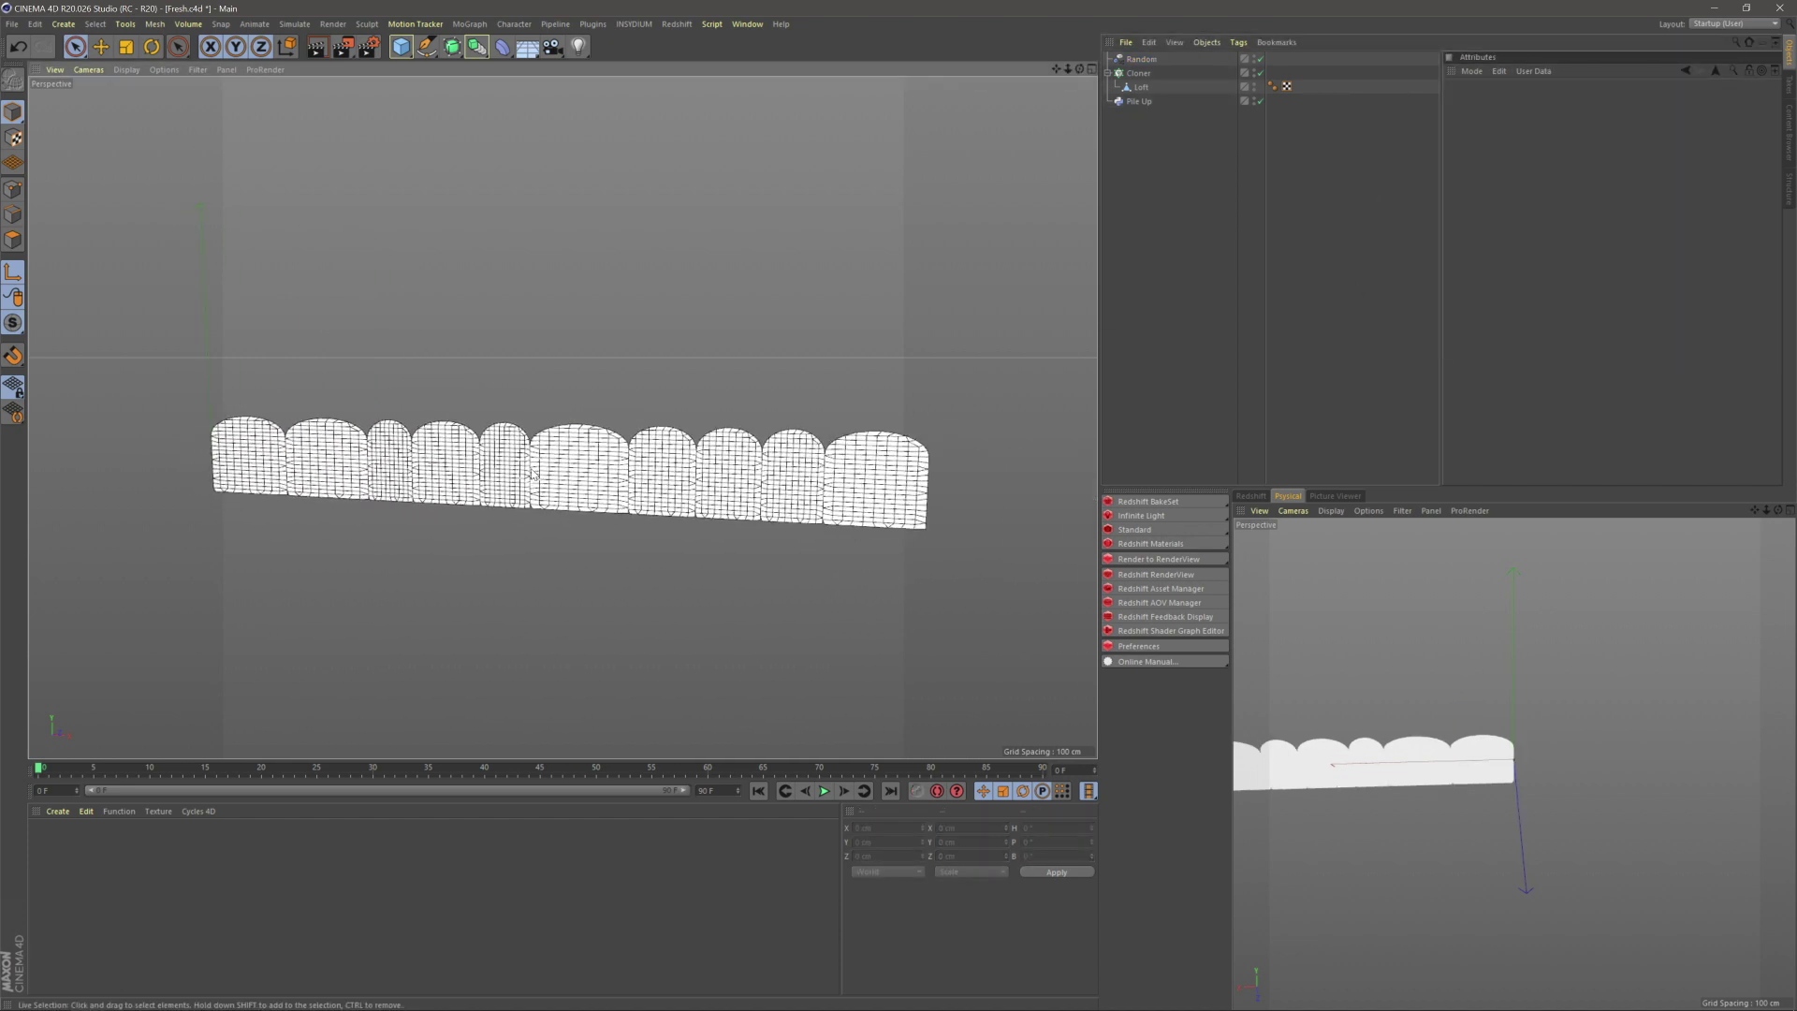
- Set the Random effector's X scale to 2 and view the row from another angle
{"action": "left_click", "coordinate": [1138, 73]}
{"action": "left_click", "coordinate": [1140, 60]}
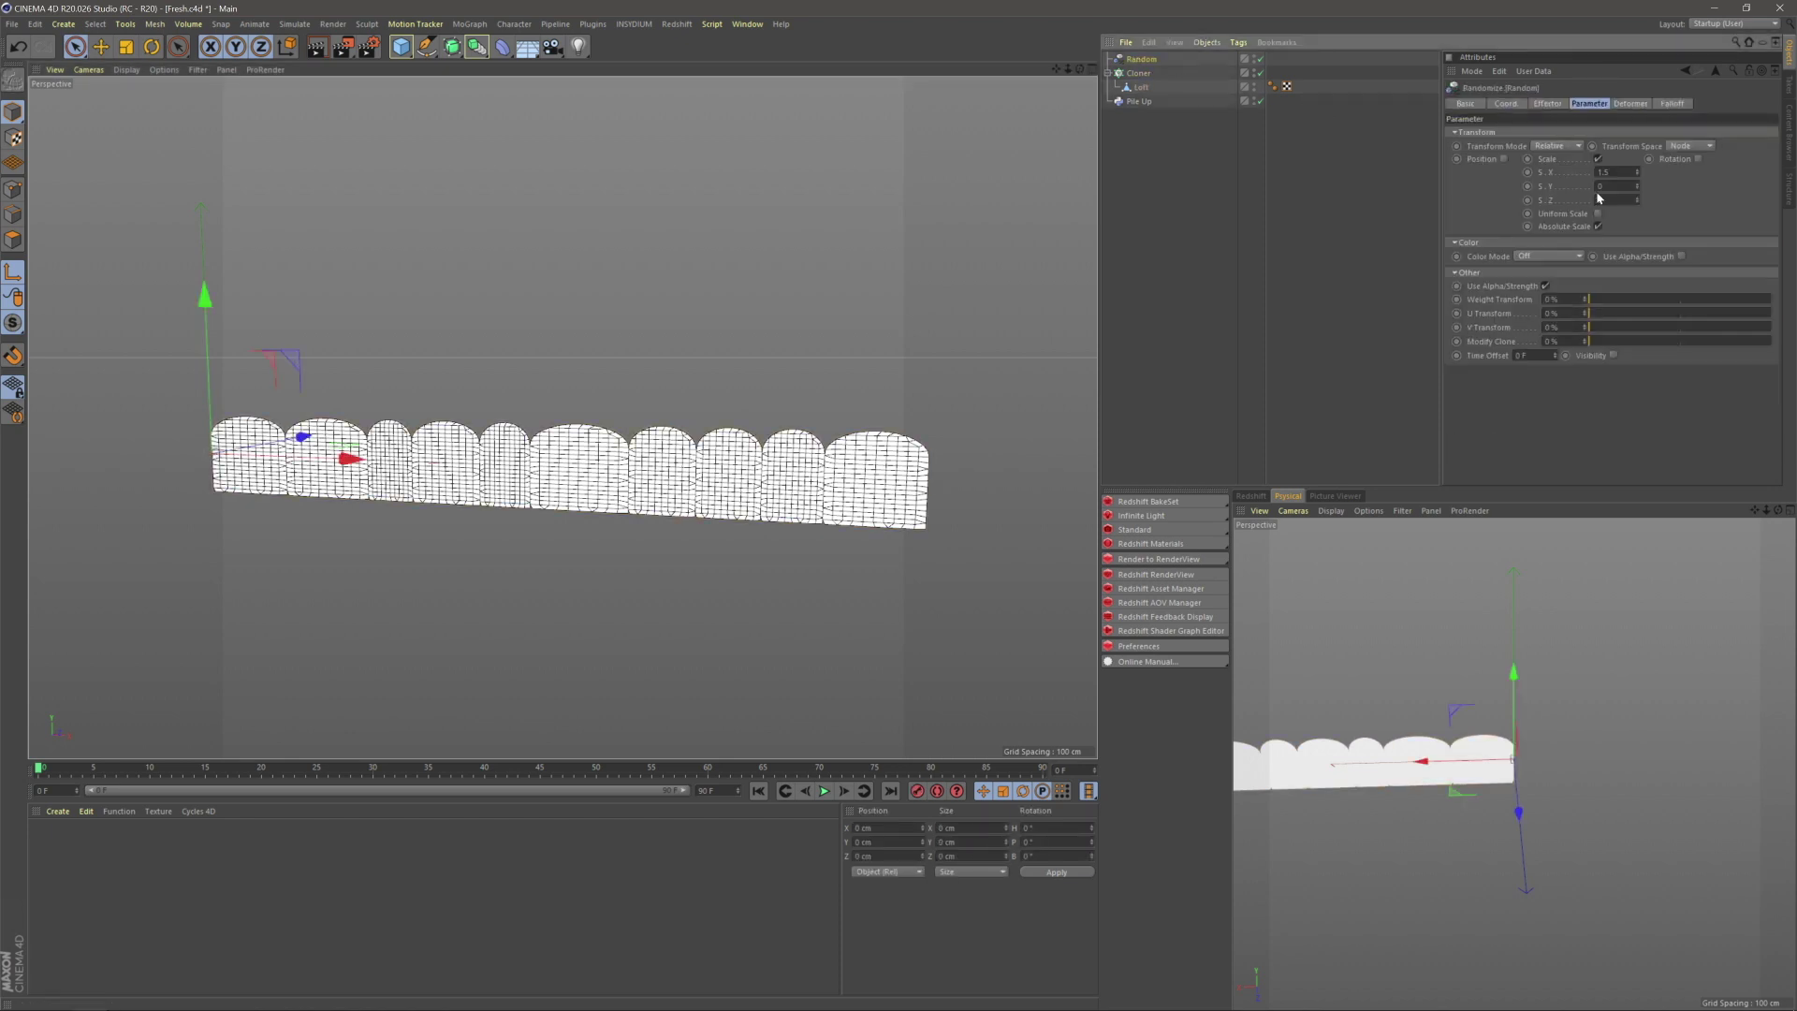
{"action": "key", "text": "Tab"}
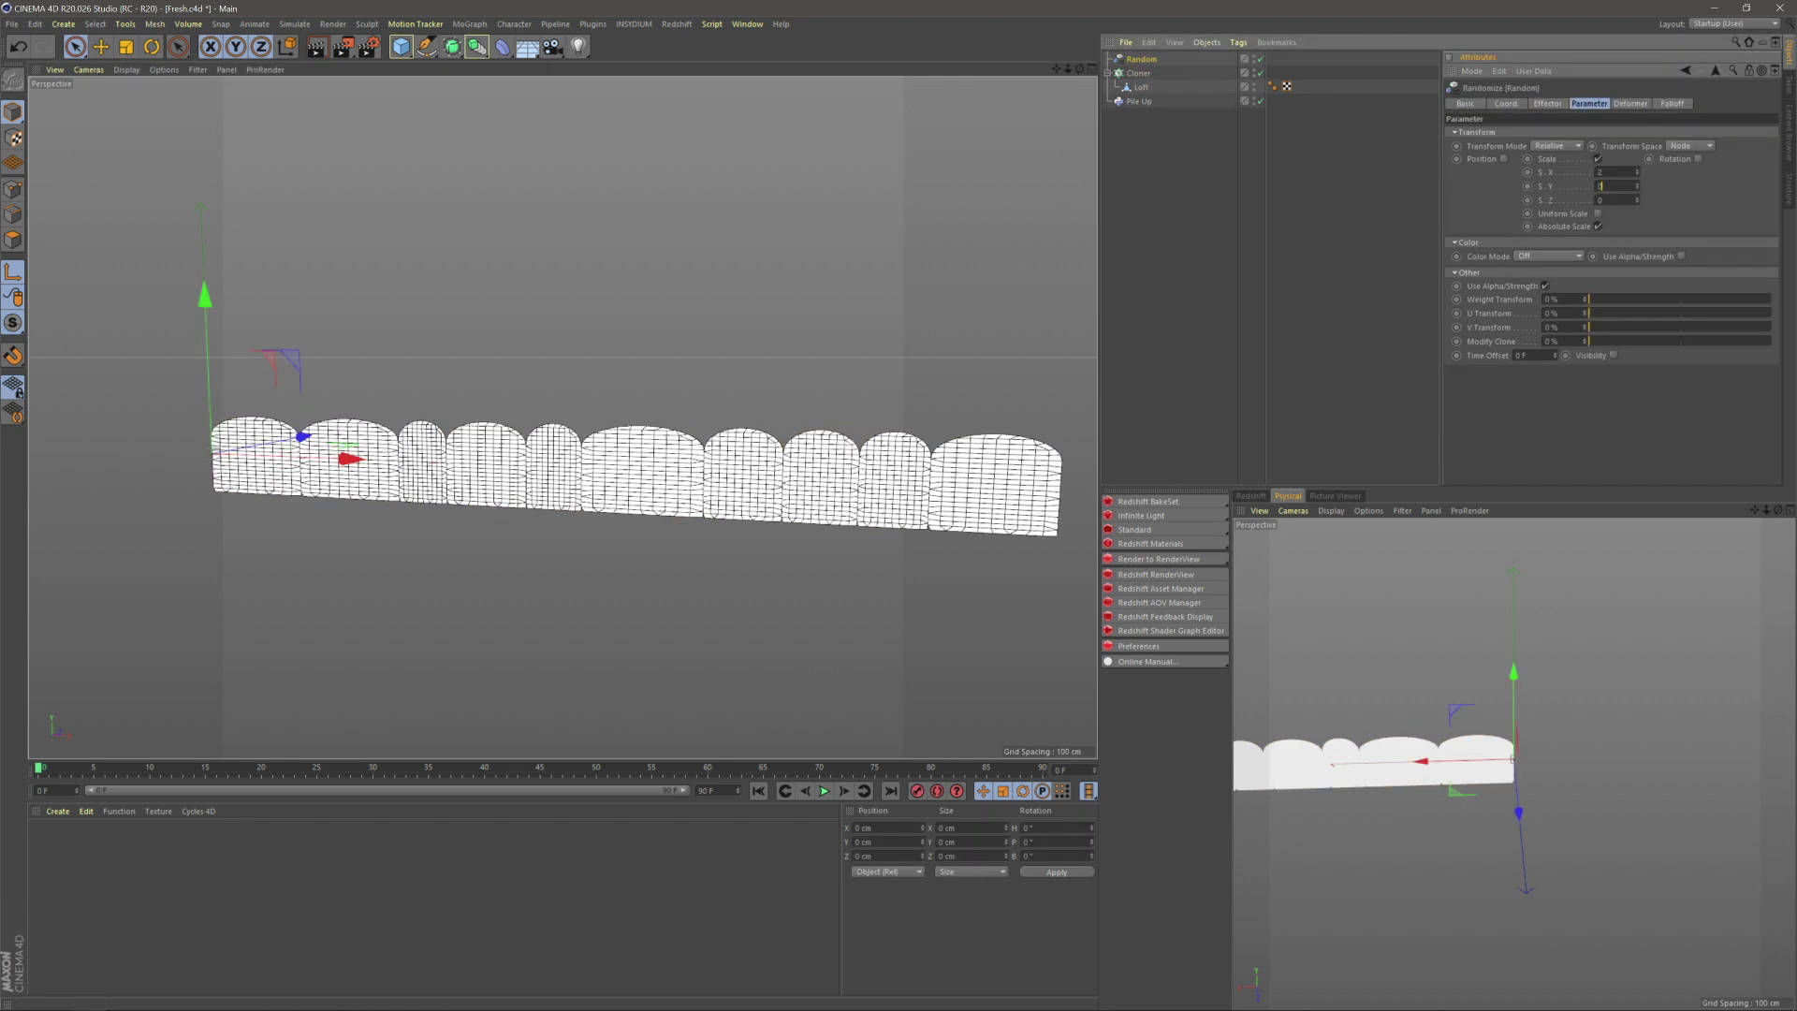
{"action": "left_click", "coordinate": [1149, 375]}
{"action": "middle_click_drag", "start_coordinate": [423, 489], "coordinate": [531, 482], "text": "alt"}
{"action": "mouse_move", "coordinate": [532, 482]}
{"action": "left_mouse_down", "text": "alt"}
{"action": "mouse_move", "coordinate": [672, 479]}
{"action": "mouse_move", "coordinate": [533, 508]}
{"action": "mouse_move", "coordinate": [756, 468]}
{"action": "mouse_move", "coordinate": [821, 491]}
{"action": "left_mouse_up", "text": "alt"}
{"action": "mouse_move", "coordinate": [526, 490]}
{"action": "left_mouse_down", "text": "alt"}
{"action": "mouse_move", "coordinate": [654, 522]}
{"action": "mouse_move", "coordinate": [574, 487]}
{"action": "mouse_move", "coordinate": [761, 497]}
{"action": "mouse_move", "coordinate": [558, 449]}
{"action": "mouse_move", "coordinate": [540, 464]}
{"action": "mouse_move", "coordinate": [565, 417]}
{"action": "mouse_move", "coordinate": [636, 515]}
{"action": "left_mouse_up", "text": "alt"}
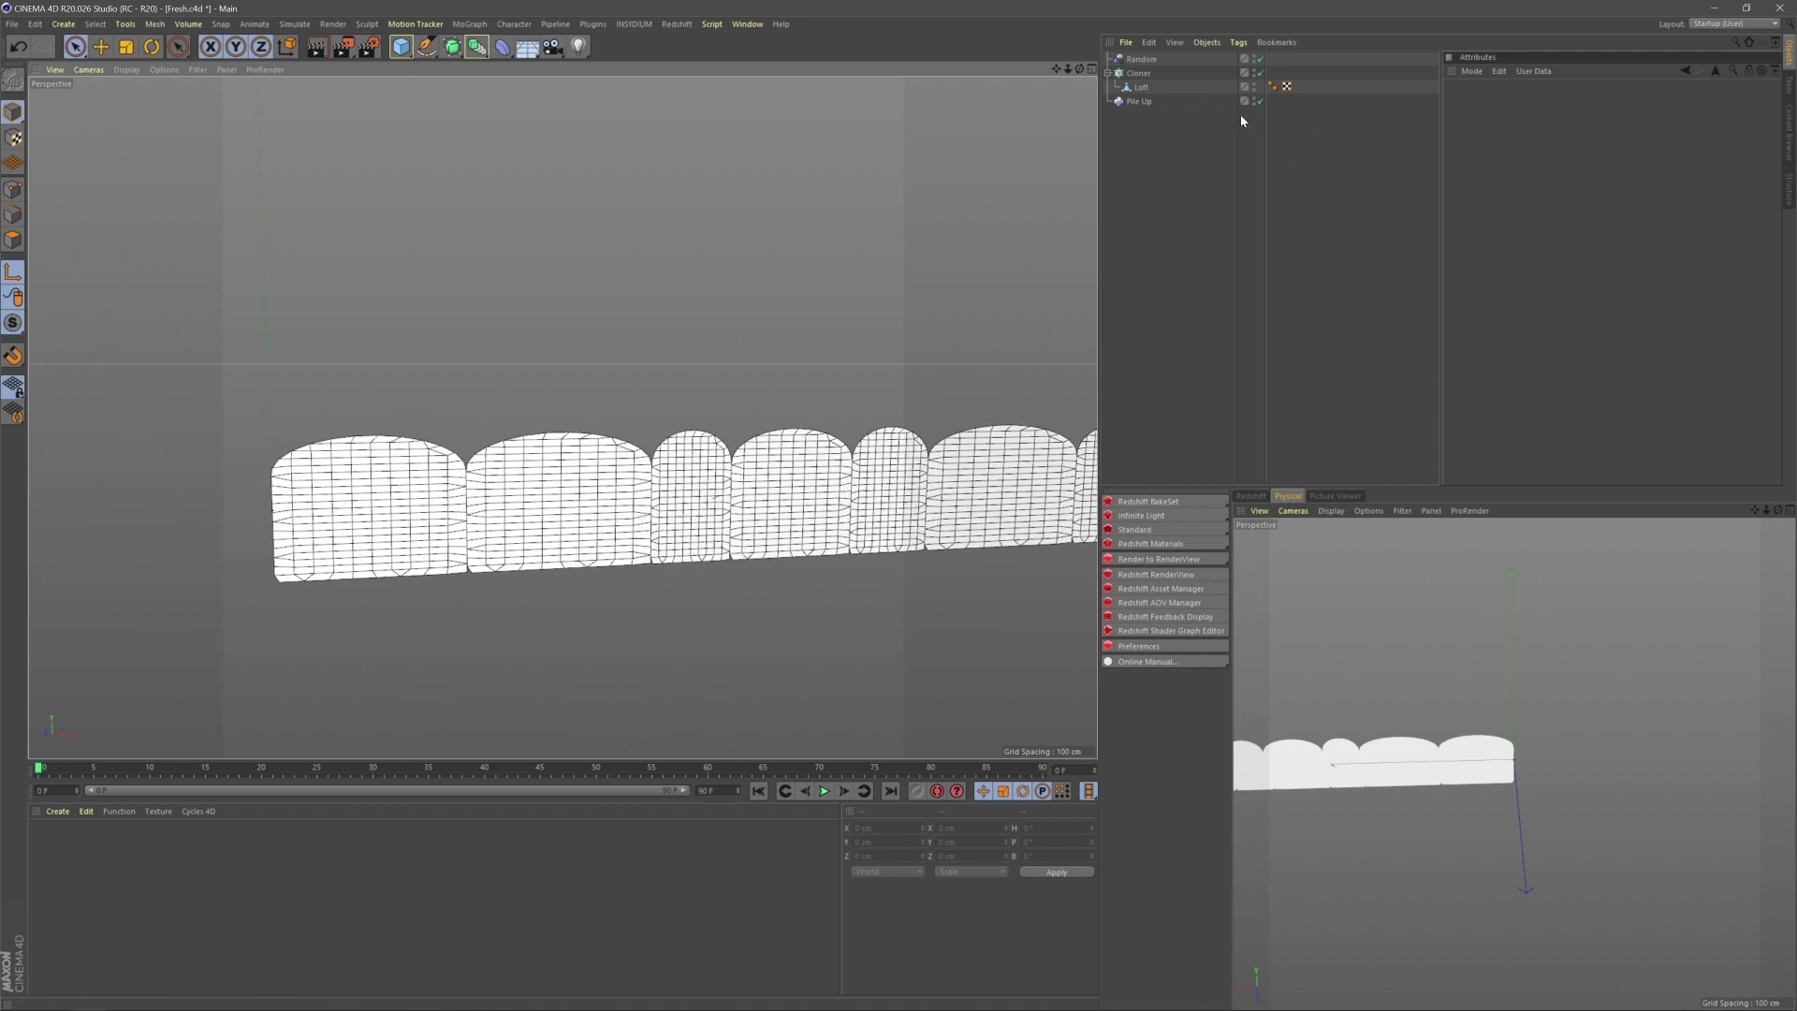
- Add a Displacer deformer and place it as a child of the Loft
{"action": "left_click", "coordinate": [503, 46]}
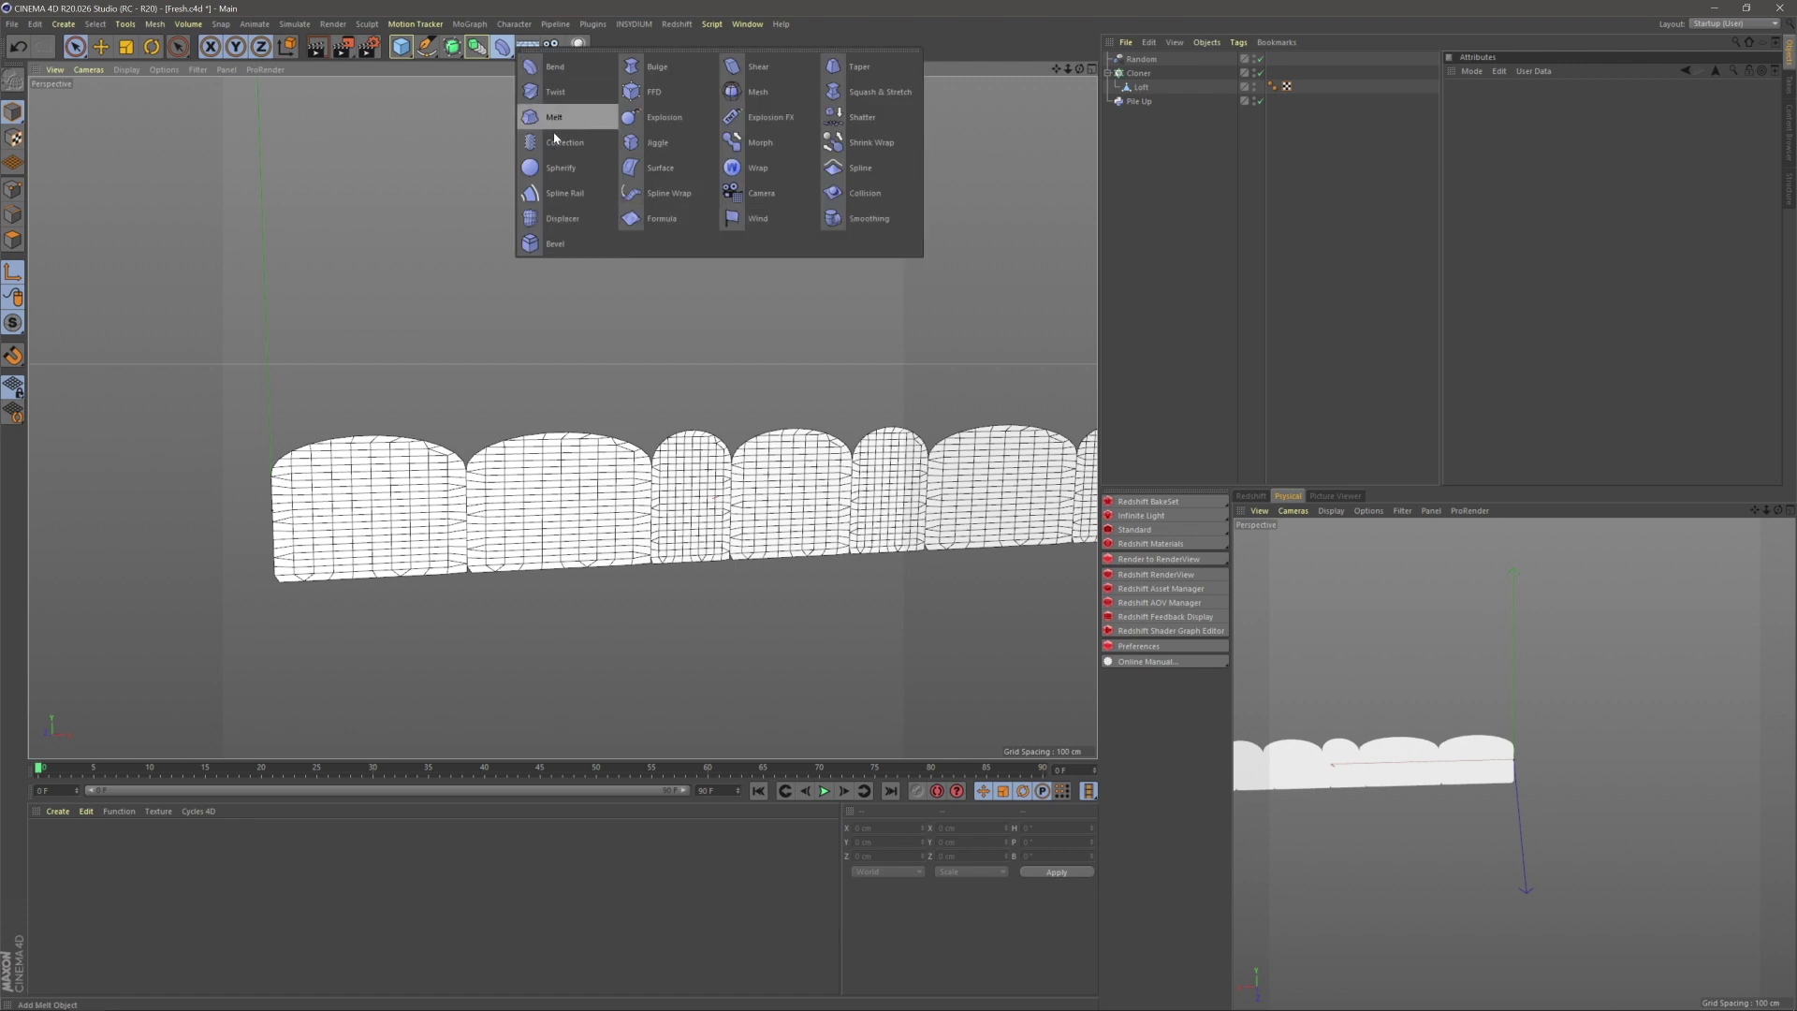
{"action": "left_click", "coordinate": [581, 218]}
{"action": "left_click_drag", "start_coordinate": [1143, 60], "coordinate": [1141, 106]}
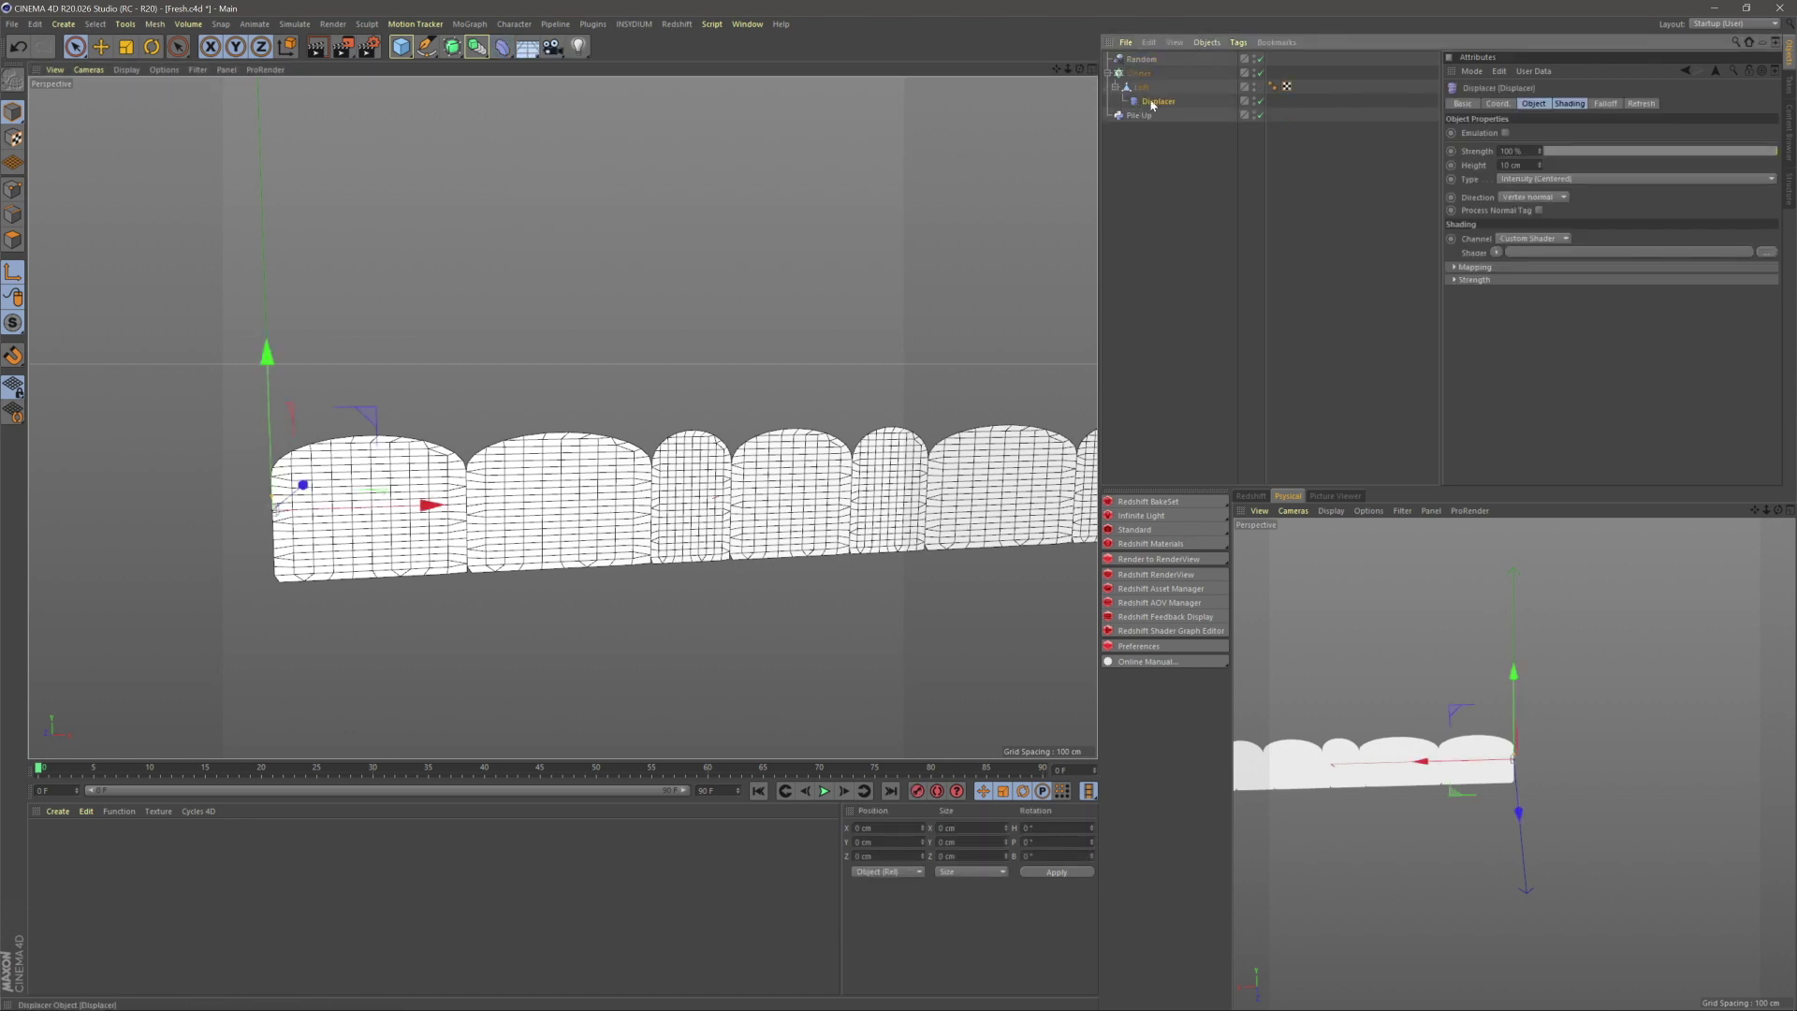
- Assign a Noise shader to the Displacer and inspect the displaced scales along the row
{"action": "left_click", "coordinate": [1568, 104]}
{"action": "left_click", "coordinate": [1496, 148]}
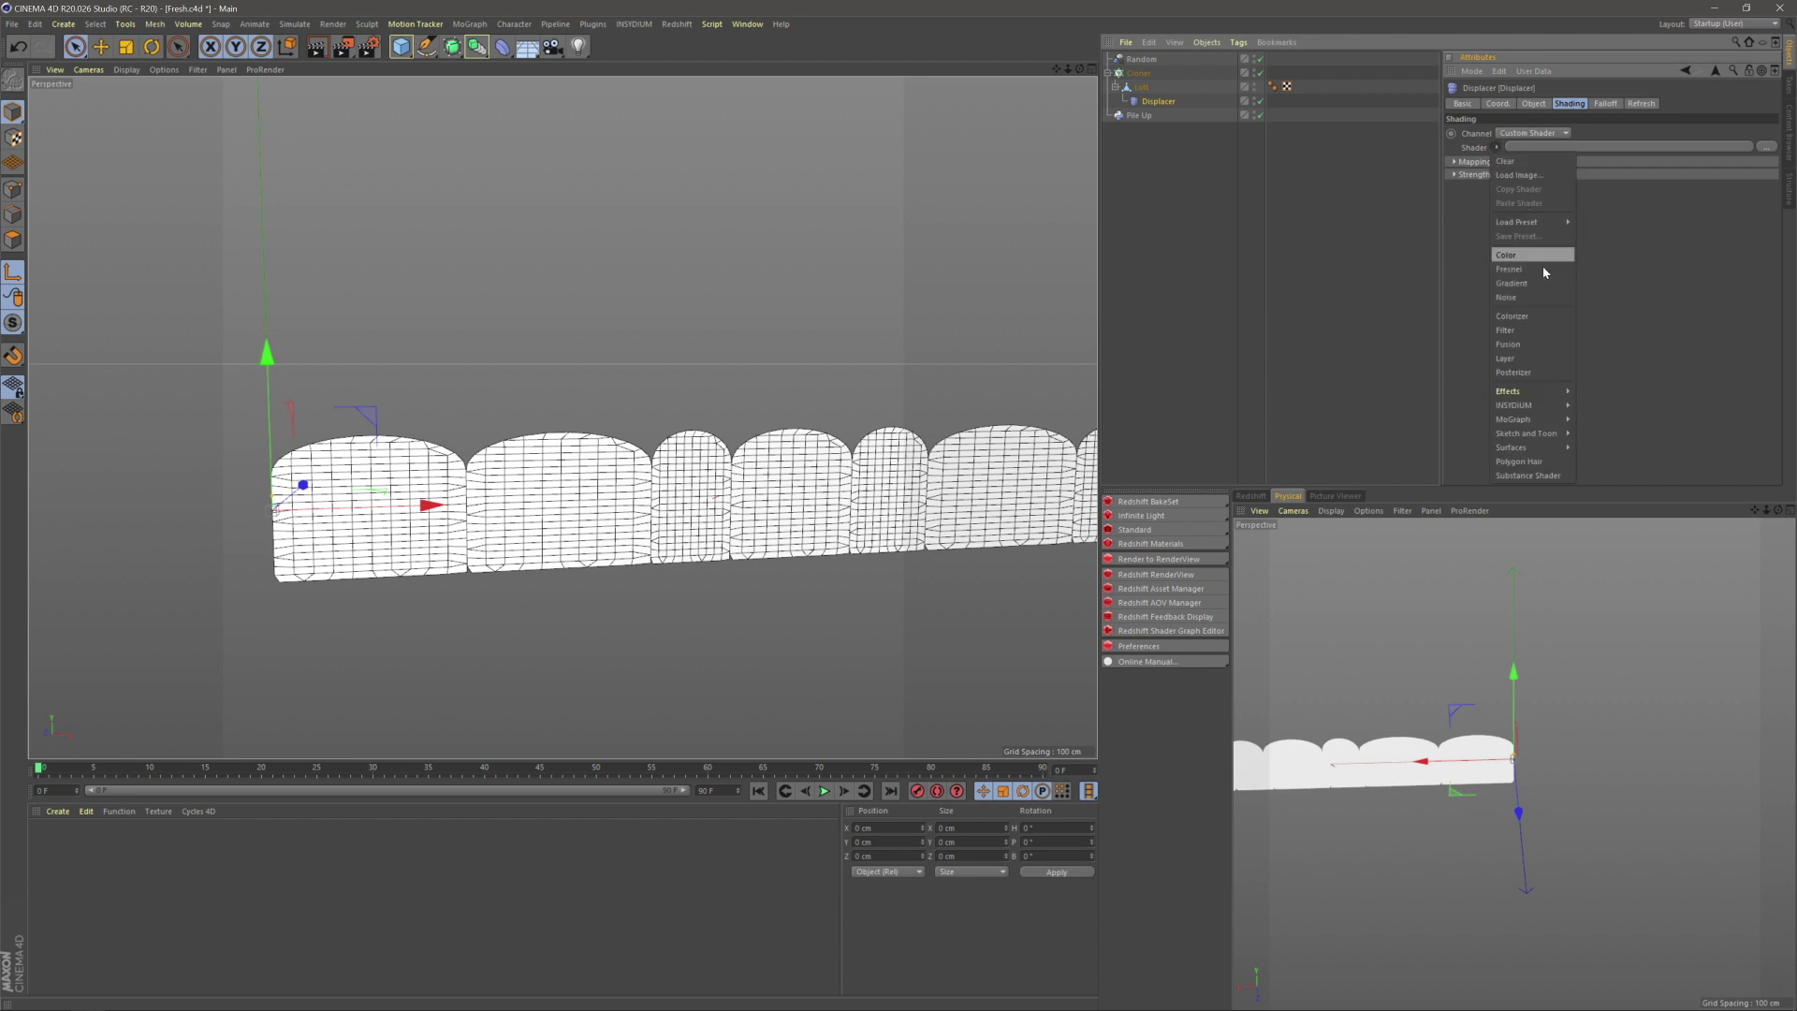
{"action": "left_click", "coordinate": [1506, 296]}
{"action": "left_click", "coordinate": [1317, 290]}
{"action": "left_click_drag", "start_coordinate": [592, 512], "coordinate": [552, 500], "text": "alt"}
{"action": "right_click_drag", "start_coordinate": [552, 500], "coordinate": [460, 496], "text": "alt"}
{"action": "middle_click_drag", "start_coordinate": [461, 496], "coordinate": [657, 488], "text": "alt"}
{"action": "right_click_drag", "start_coordinate": [694, 499], "coordinate": [1029, 460], "text": "alt"}
{"action": "middle_click_drag", "start_coordinate": [1034, 459], "coordinate": [851, 439], "text": "alt"}
{"action": "scroll", "coordinate": [824, 459], "scroll_direction": "down", "scroll_amount": 4}
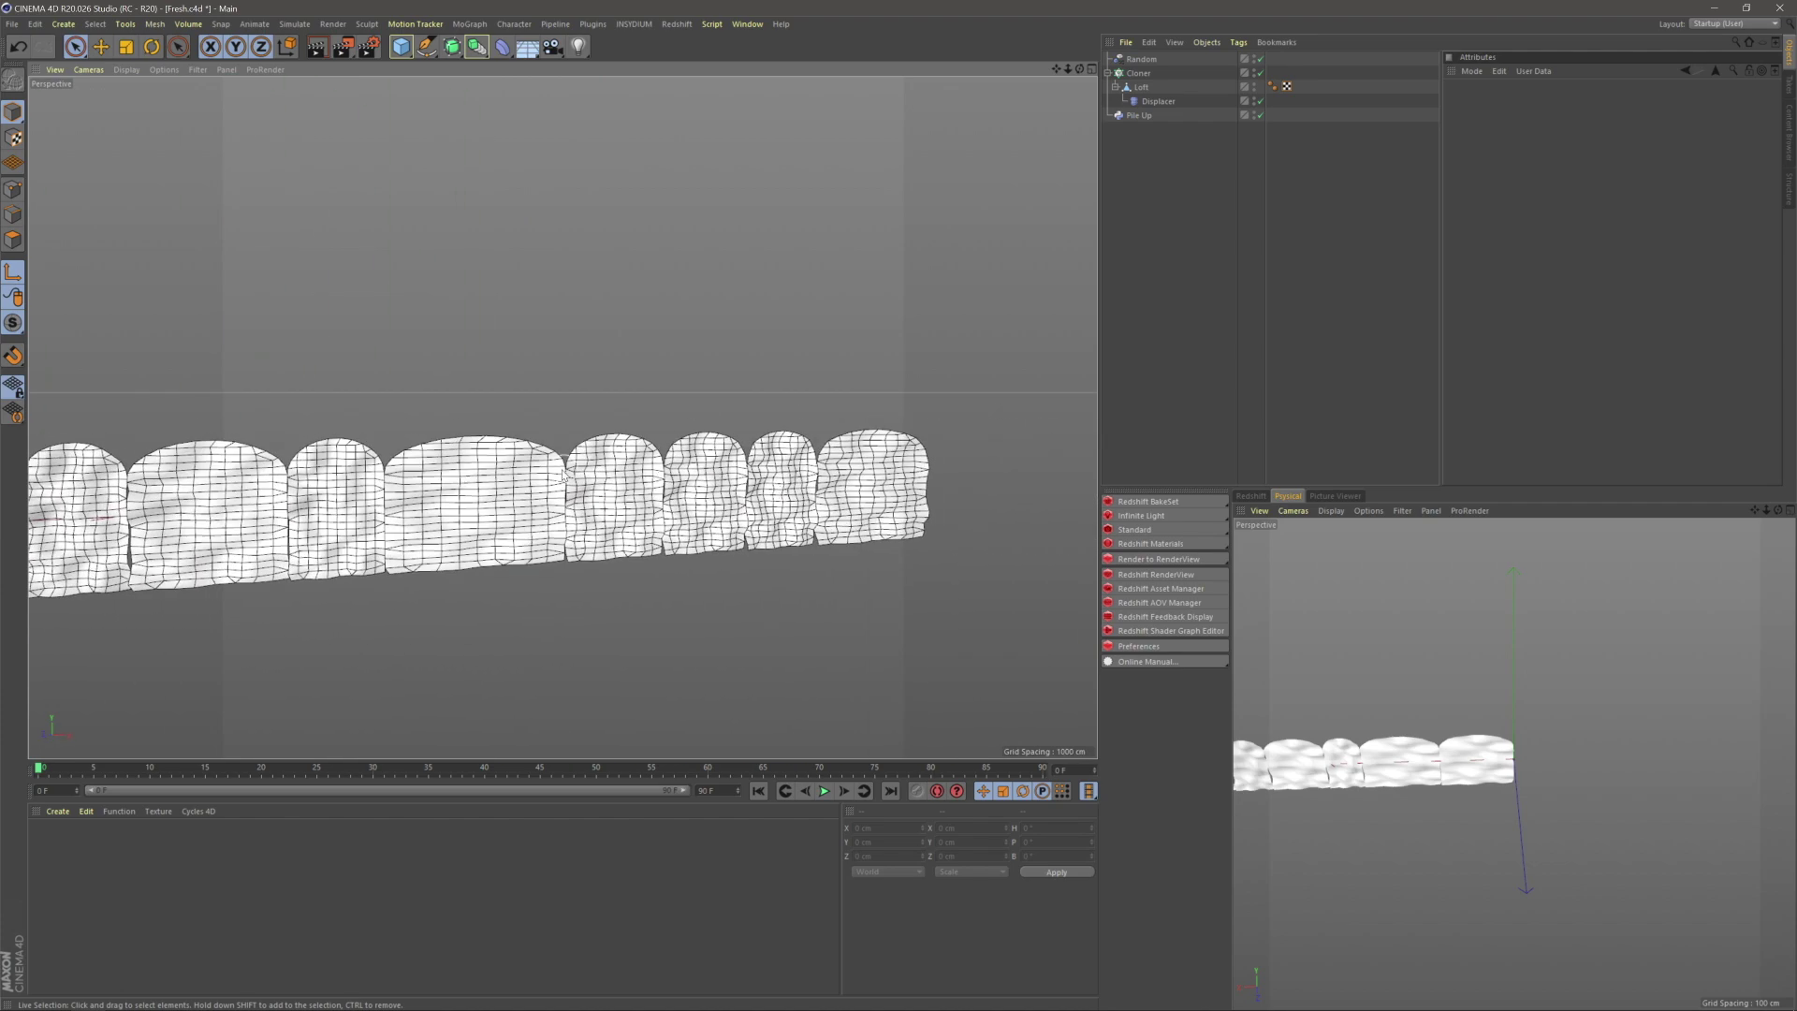
- Add a Linear Field to the Displacer's falloff and set its direction to Y+
{"action": "middle_click_drag", "start_coordinate": [564, 476], "coordinate": [973, 489], "text": "alt"}
{"action": "right_click_drag", "start_coordinate": [936, 488], "coordinate": [823, 490], "text": "alt"}
{"action": "left_click_drag", "start_coordinate": [786, 490], "coordinate": [674, 492], "text": "alt"}
{"action": "right_click_drag", "start_coordinate": [636, 492], "coordinate": [687, 491], "text": "alt"}
{"action": "mouse_move", "coordinate": [688, 490]}
{"action": "left_mouse_down", "text": "alt"}
{"action": "mouse_move", "coordinate": [684, 511]}
{"action": "mouse_move", "coordinate": [711, 514]}
{"action": "left_mouse_up", "text": "alt"}
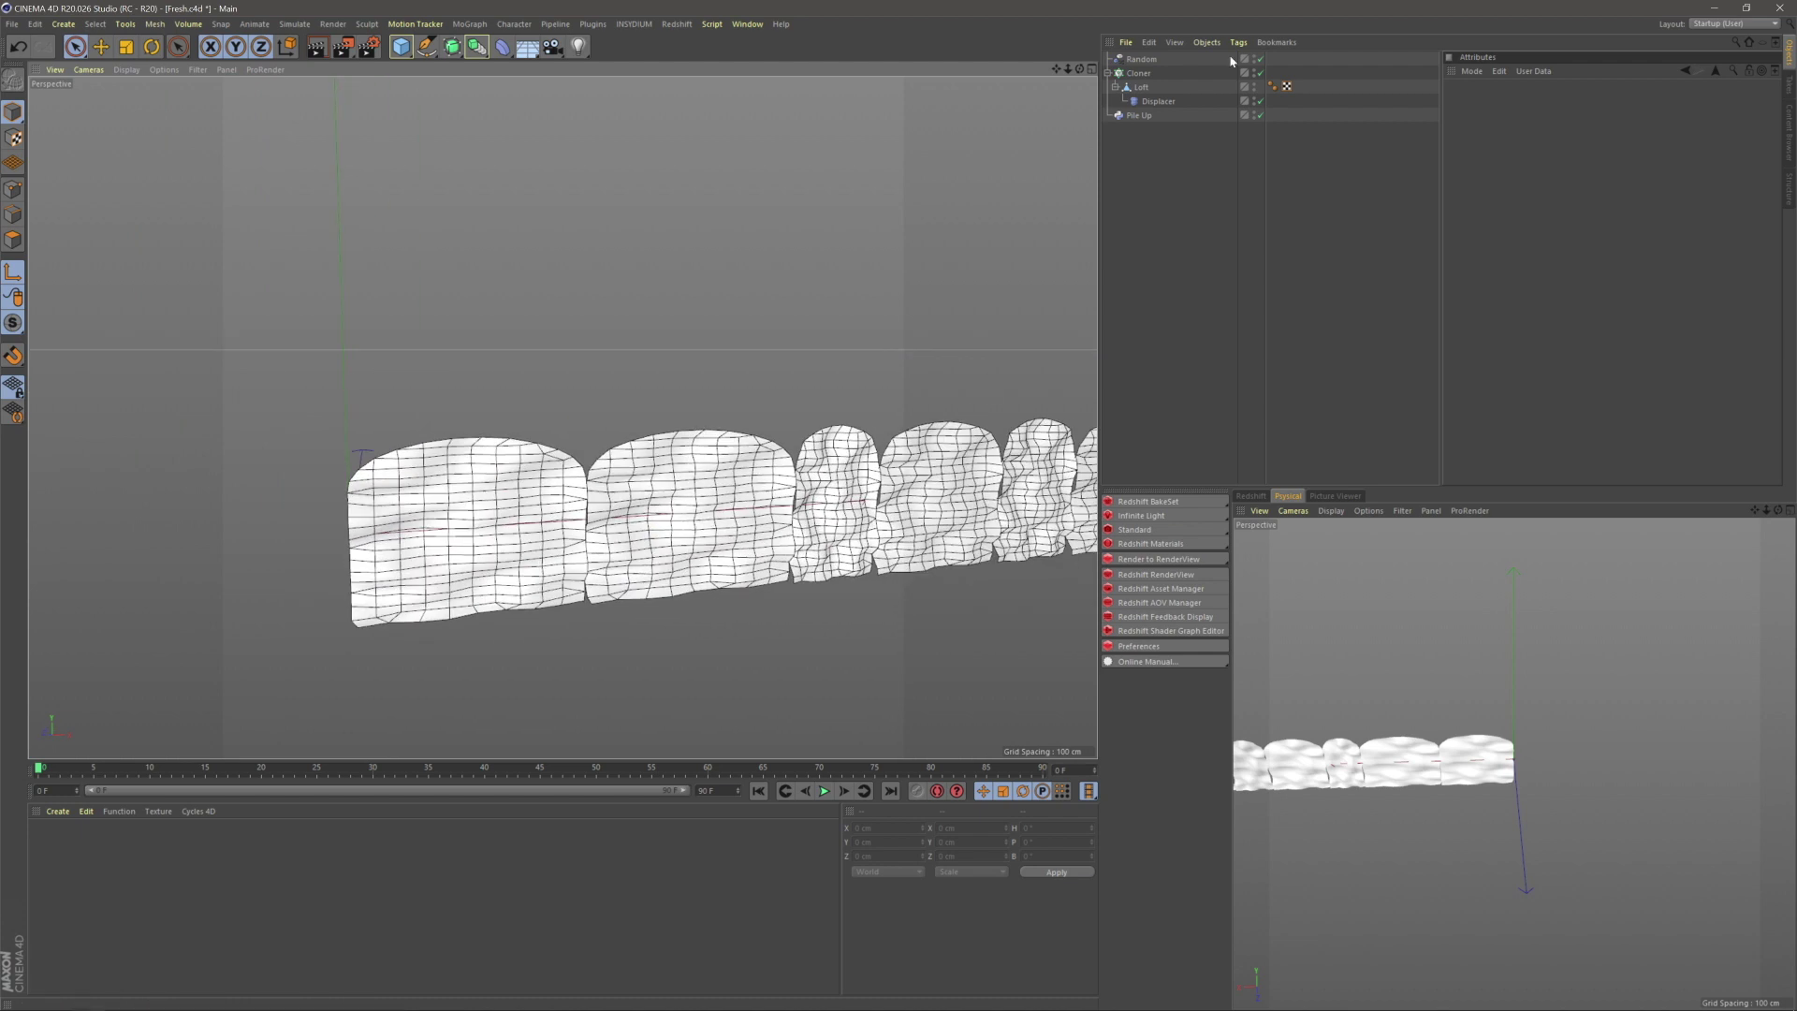
{"action": "left_click", "coordinate": [1156, 101]}
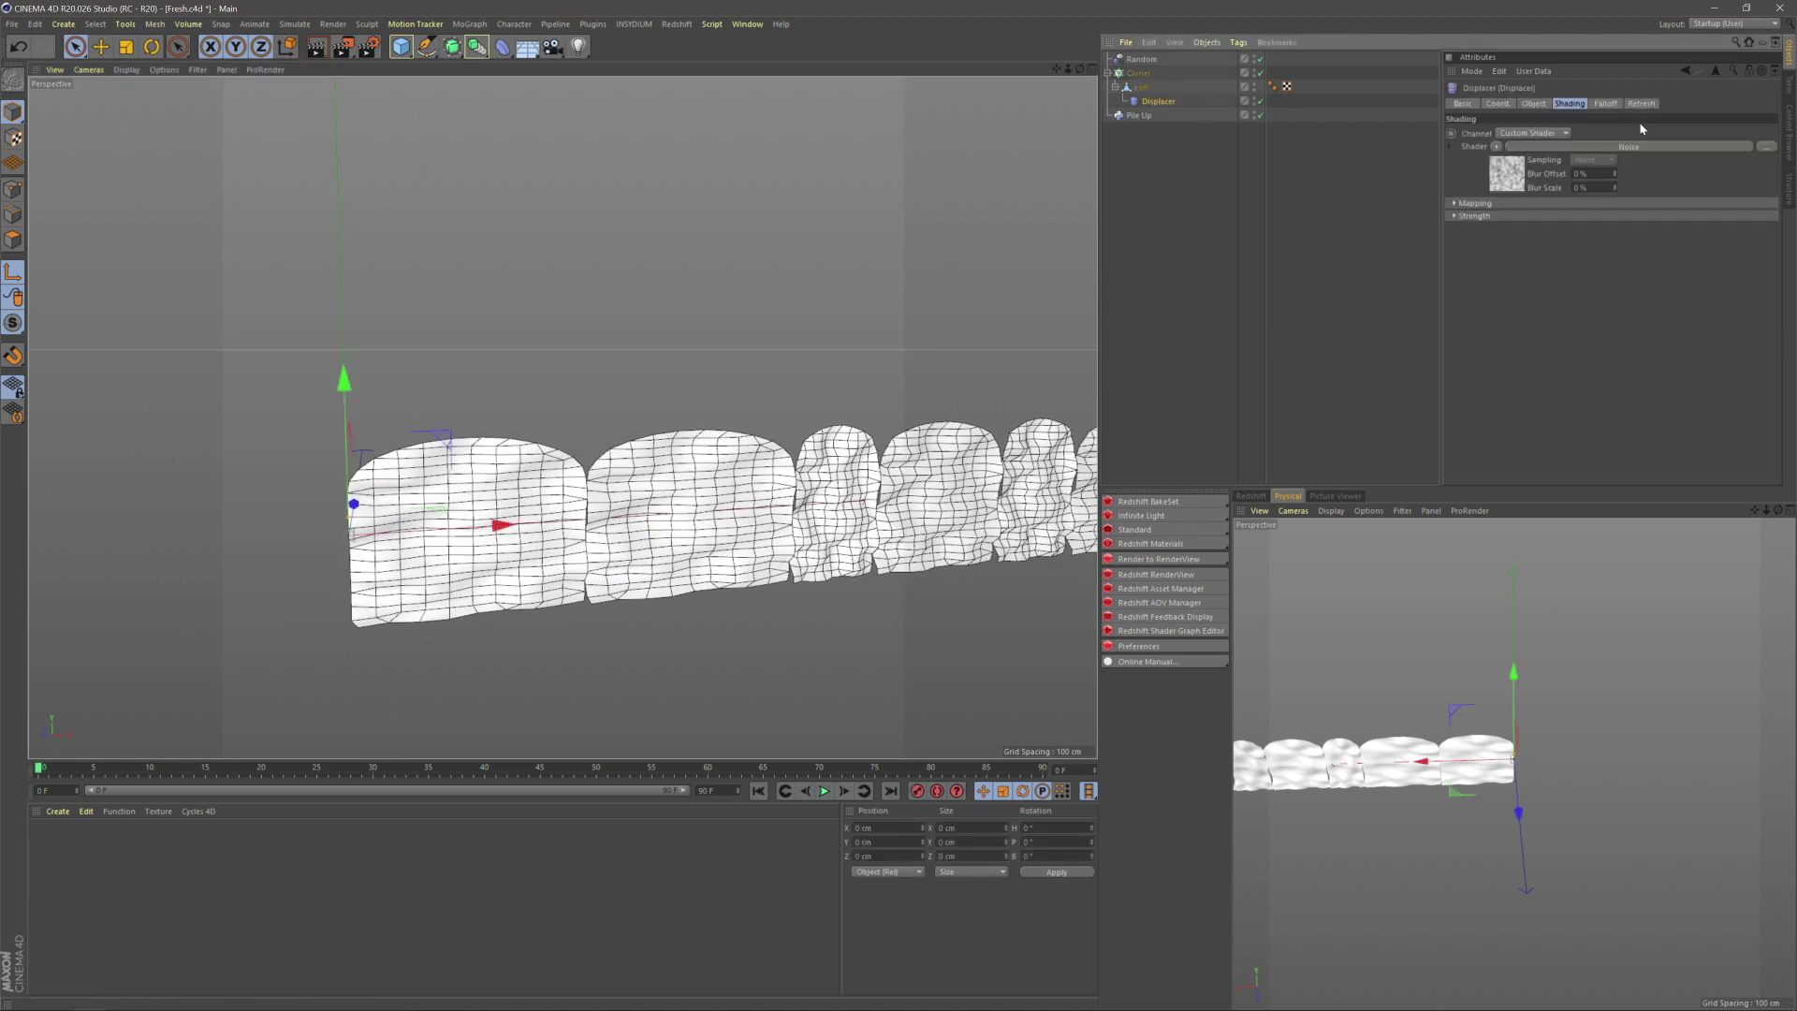
{"action": "left_click", "coordinate": [1605, 103]}
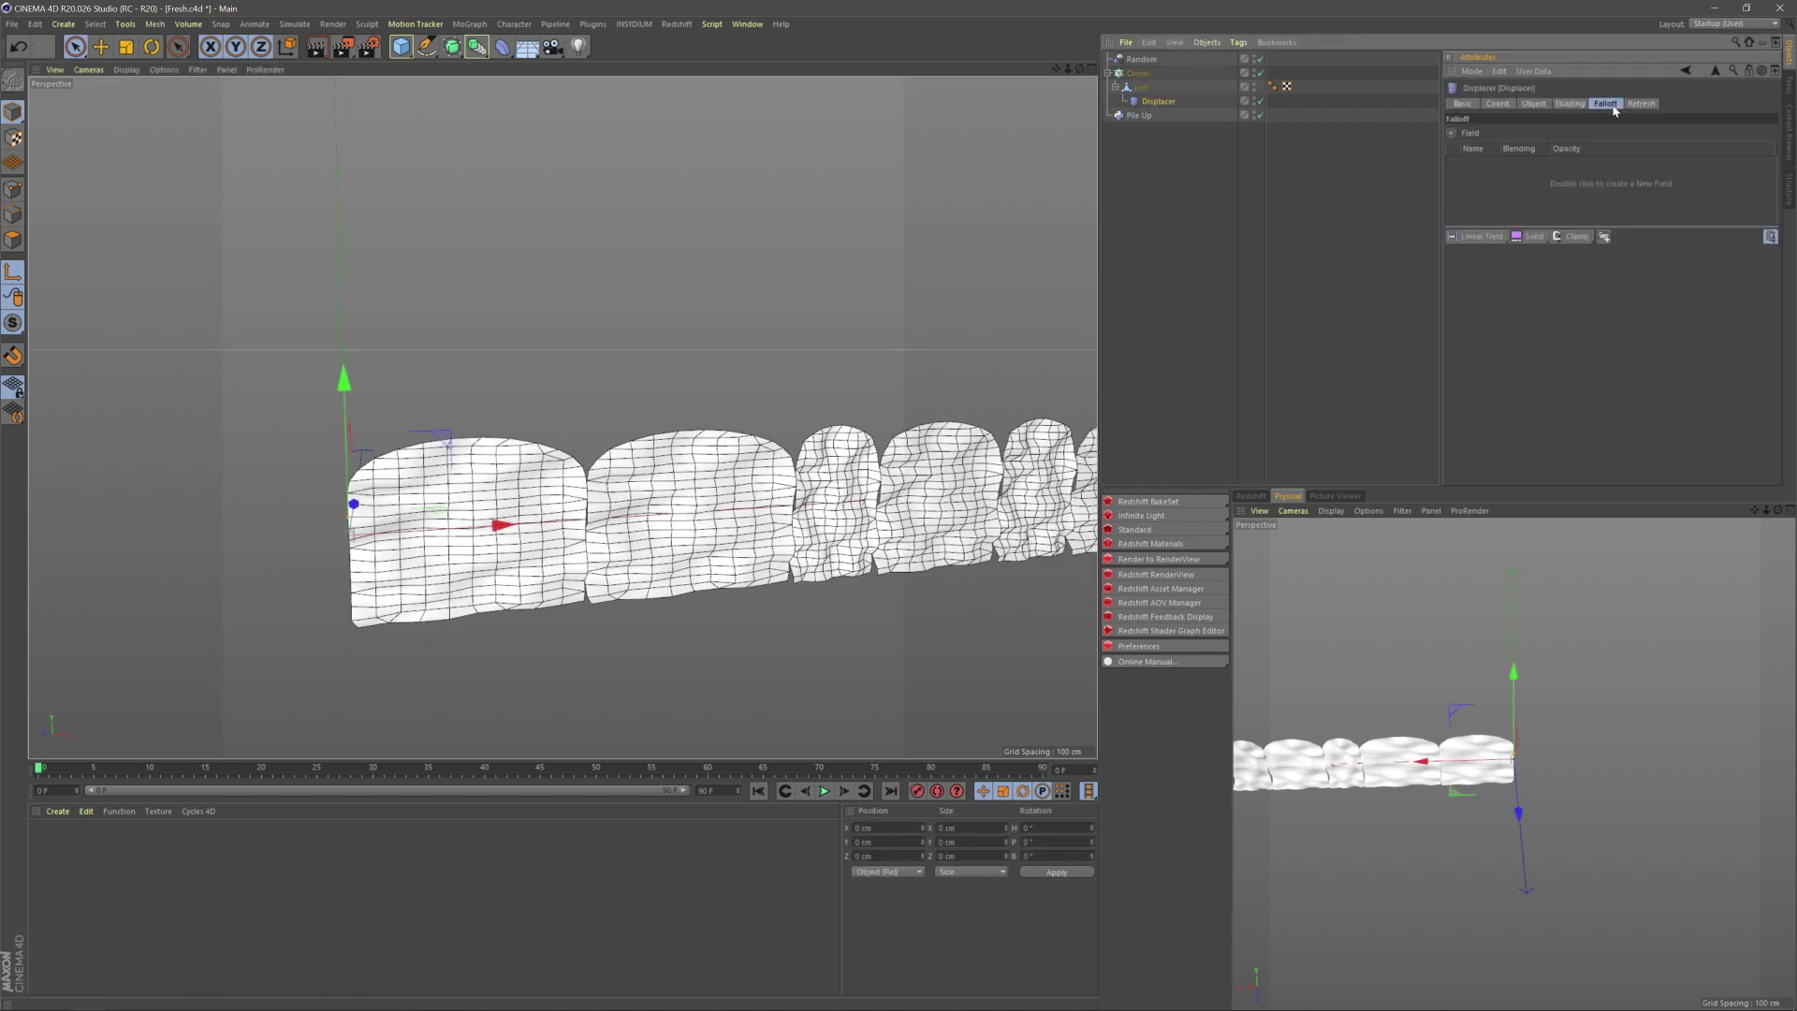
{"action": "left_click", "coordinate": [1476, 236]}
{"action": "left_click", "coordinate": [1529, 318]}
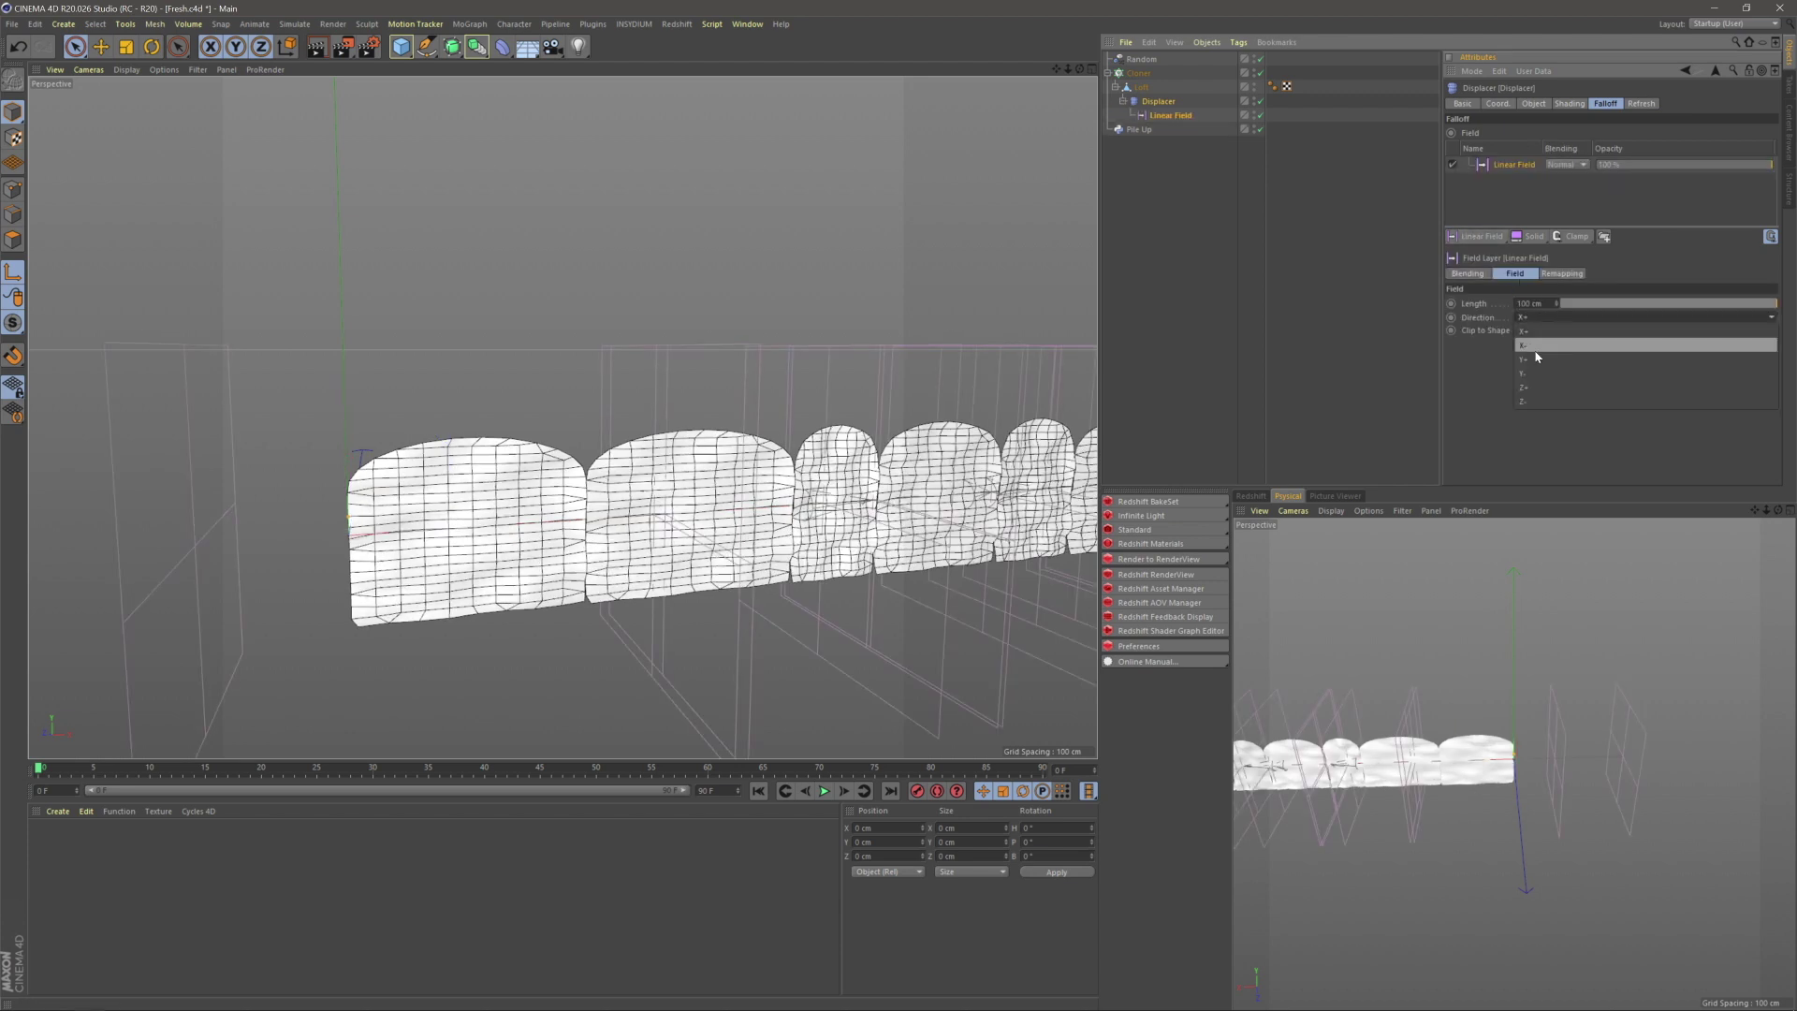
{"action": "left_click", "coordinate": [1530, 361]}
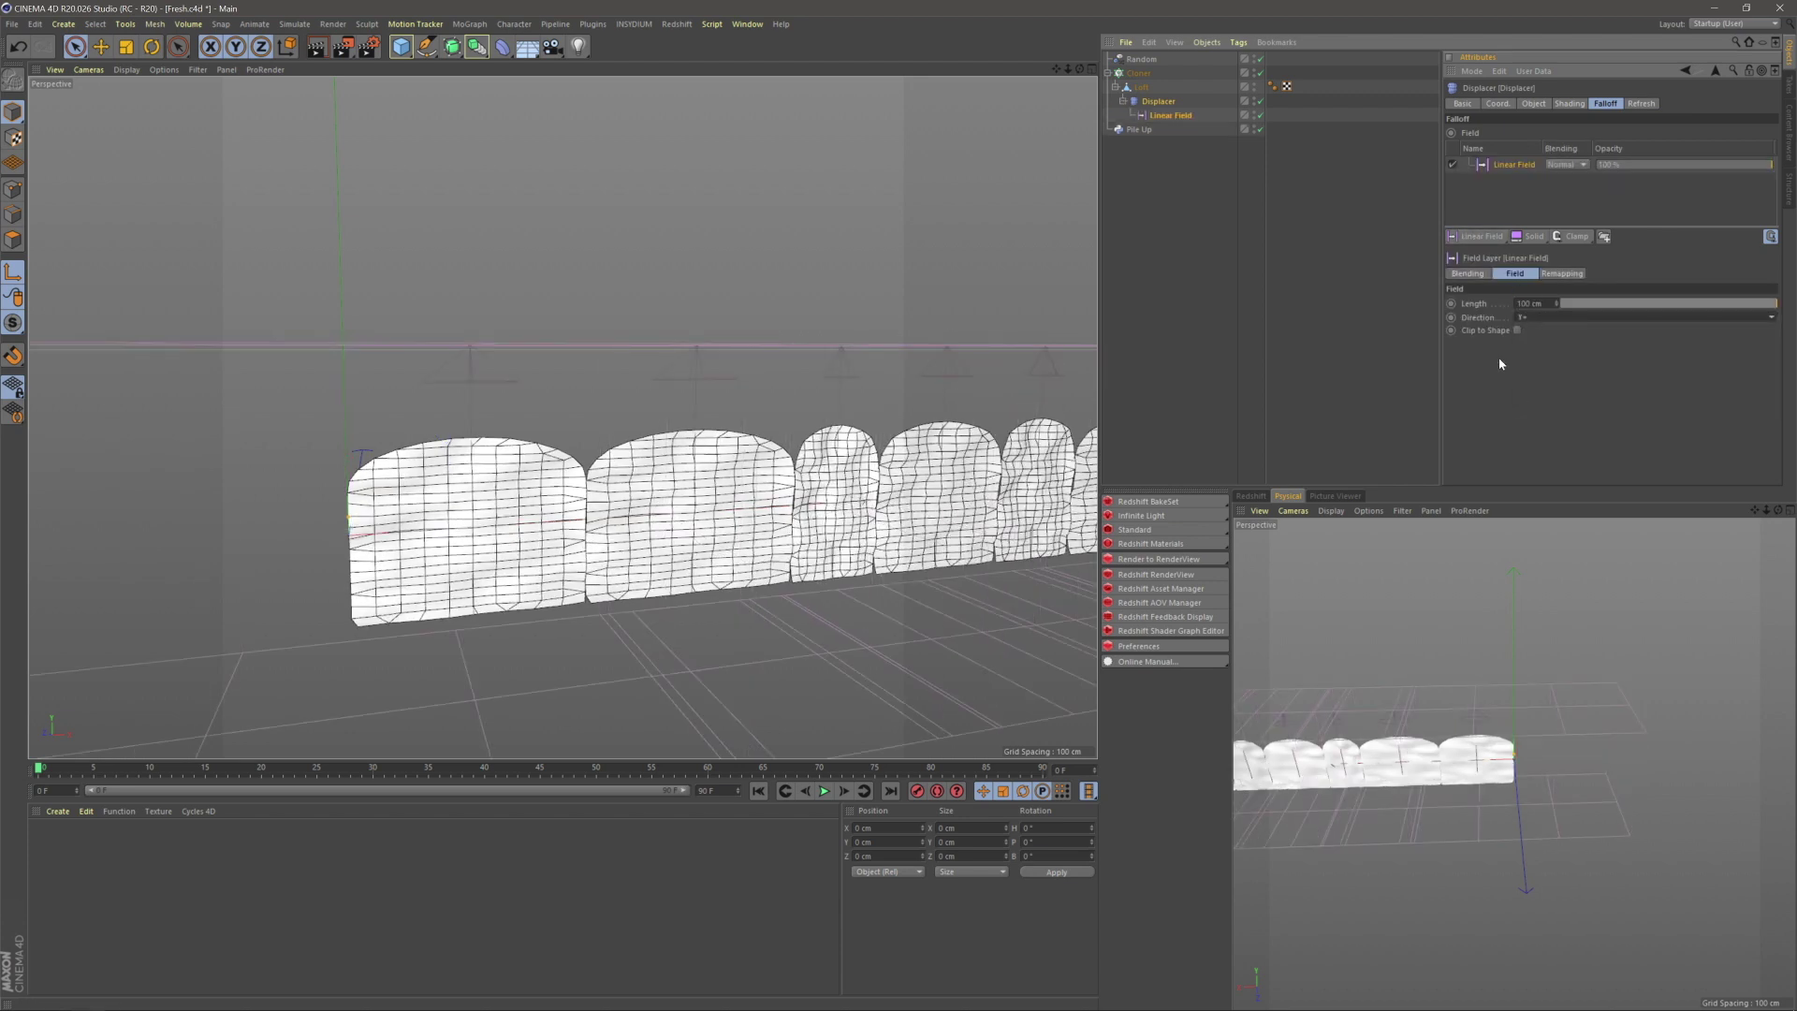
- Shorten the Linear Field's length to 17 cm and check the displacement on the scales from the side
{"action": "left_click_drag", "start_coordinate": [1627, 305], "coordinate": [1596, 316]}
{"action": "left_click", "coordinate": [1284, 391]}
{"action": "left_click_drag", "start_coordinate": [780, 481], "coordinate": [894, 452], "text": "alt"}
{"action": "left_click_drag", "start_coordinate": [746, 440], "coordinate": [675, 402], "text": "alt"}
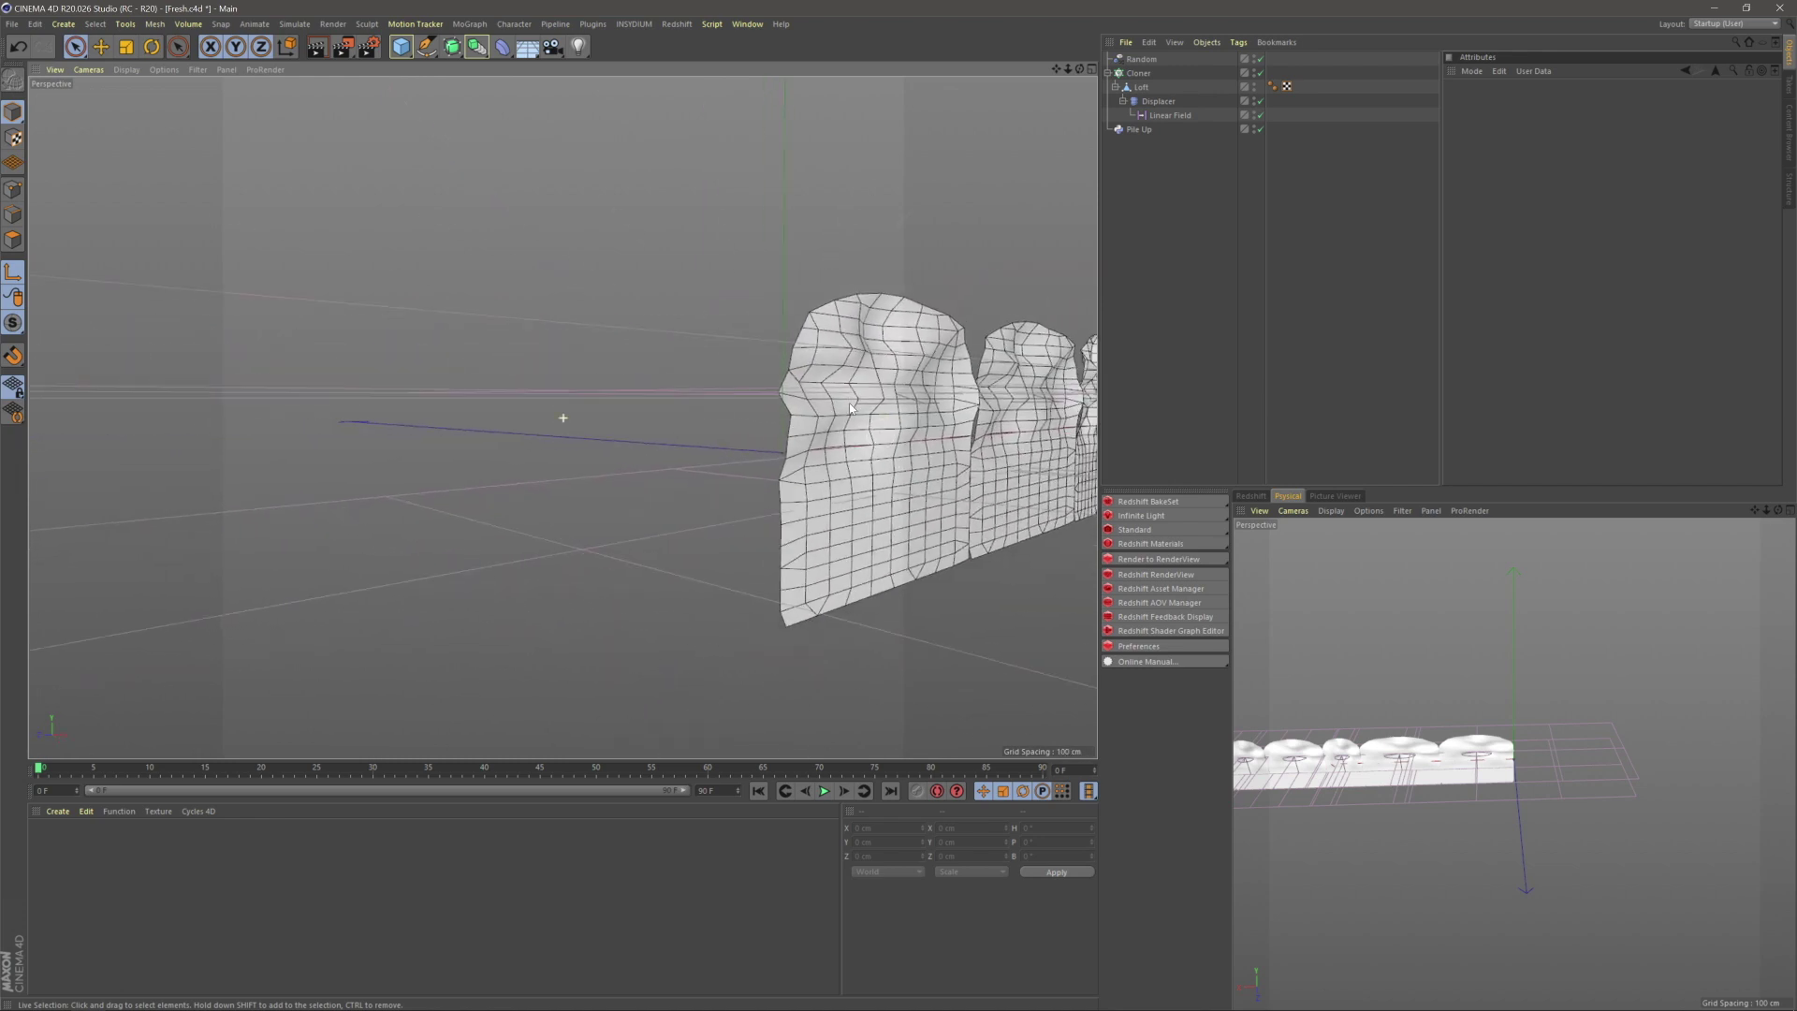
{"action": "middle_click_drag", "start_coordinate": [905, 413], "coordinate": [545, 388], "text": "alt"}
- Move the Linear Field to about 16.6 cm on Y so the displacement affects only the scales' upper parts
{"action": "left_click", "coordinate": [1181, 115]}
{"action": "left_click_drag", "start_coordinate": [426, 280], "coordinate": [677, 284]}
{"action": "left_click", "coordinate": [621, 208]}
{"action": "left_click", "coordinate": [1171, 116]}
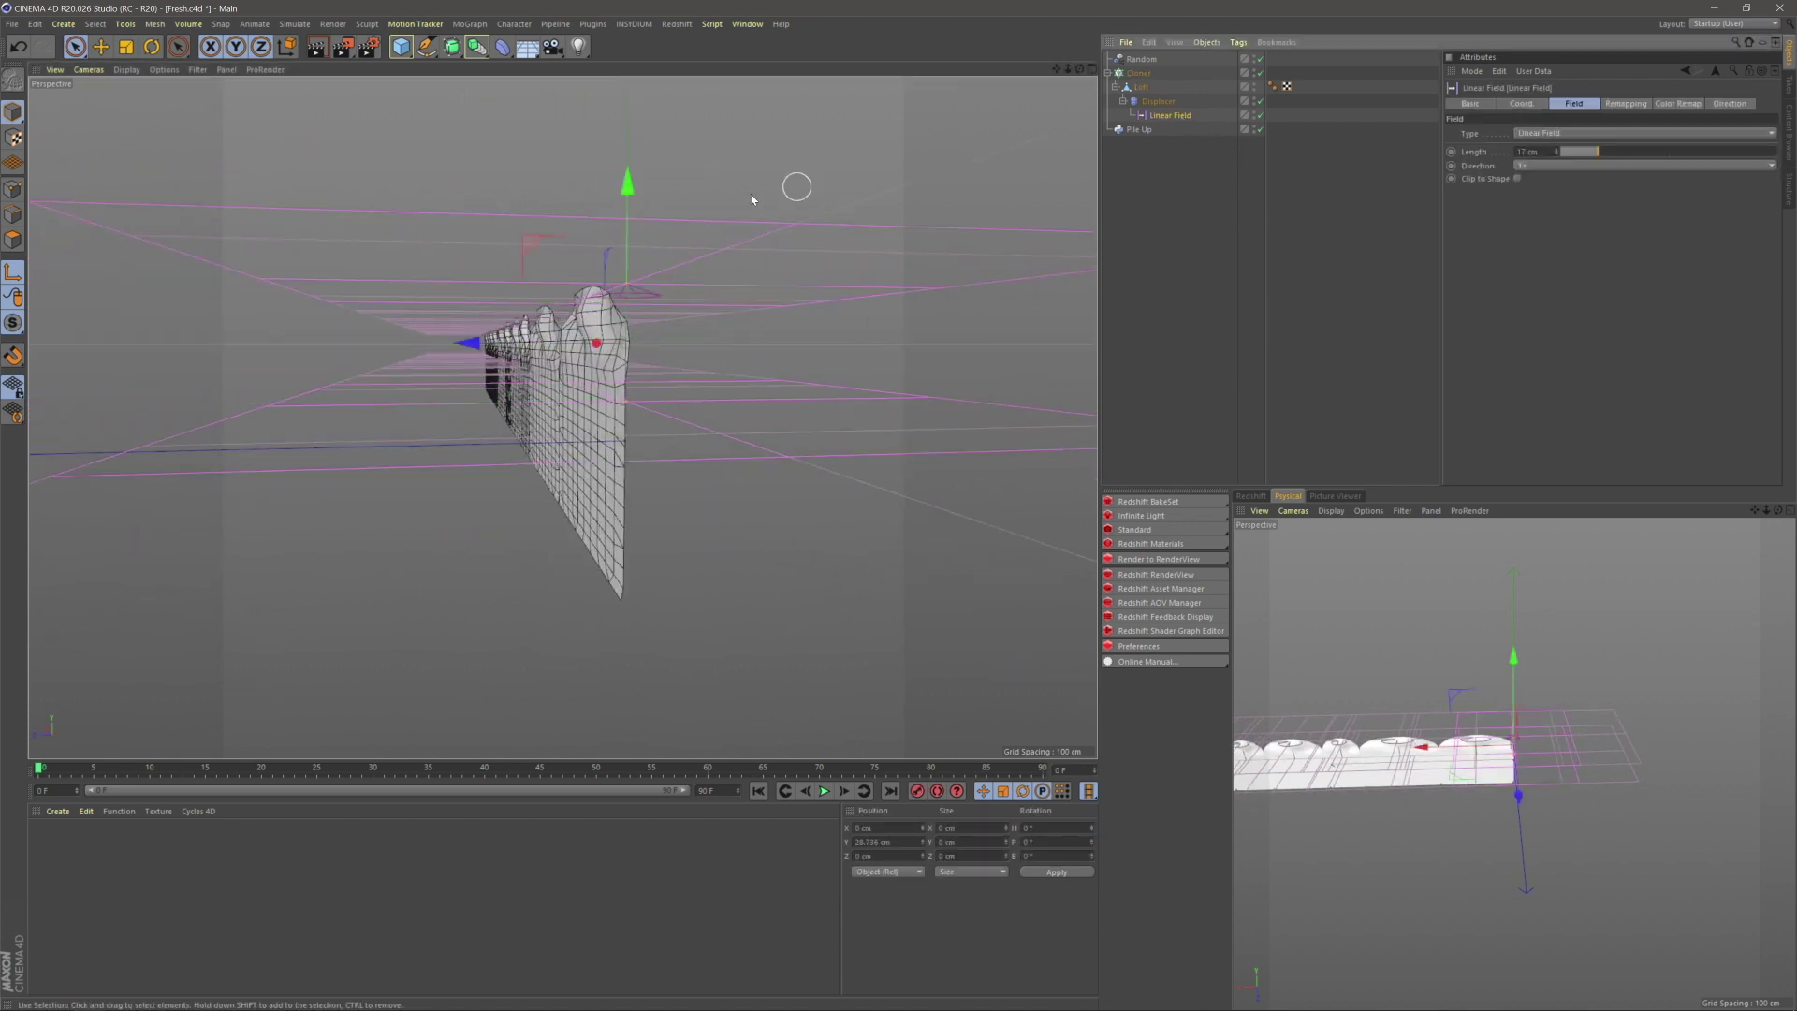
{"action": "left_click_drag", "start_coordinate": [635, 198], "coordinate": [646, 229]}
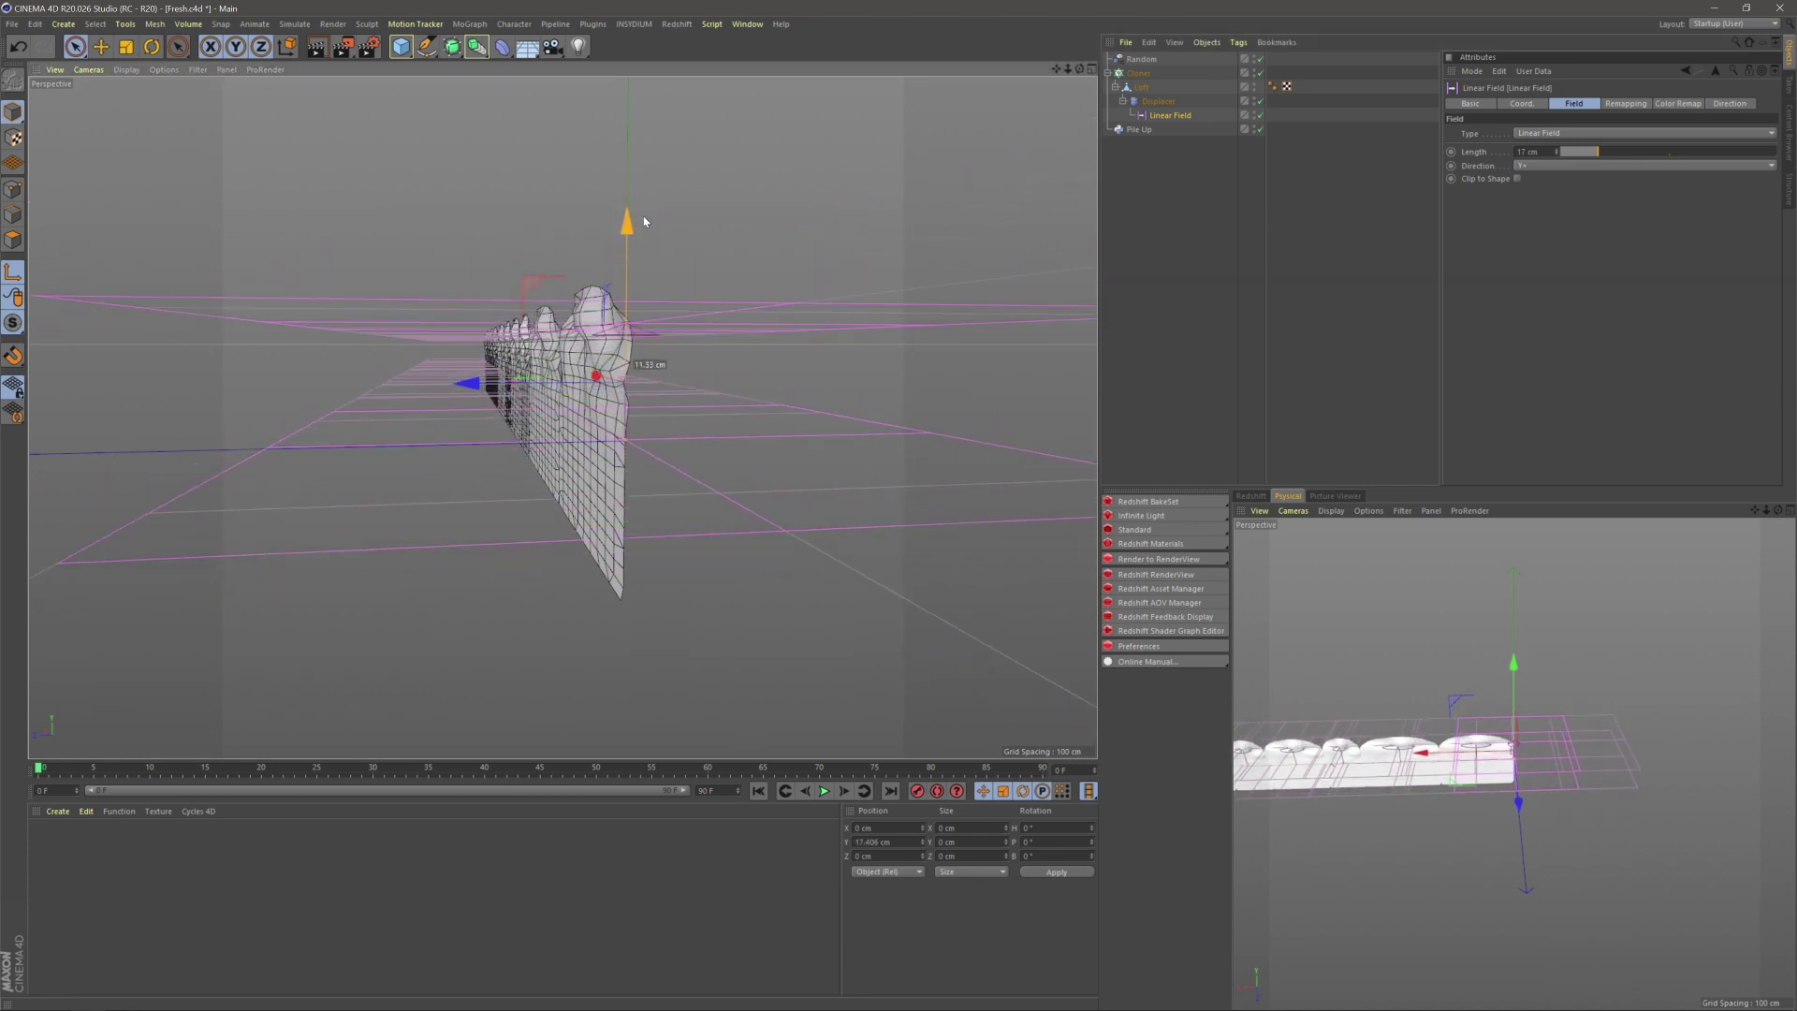
{"action": "left_click", "coordinate": [644, 365]}
{"action": "left_click_drag", "start_coordinate": [643, 365], "coordinate": [979, 324], "text": "alt"}
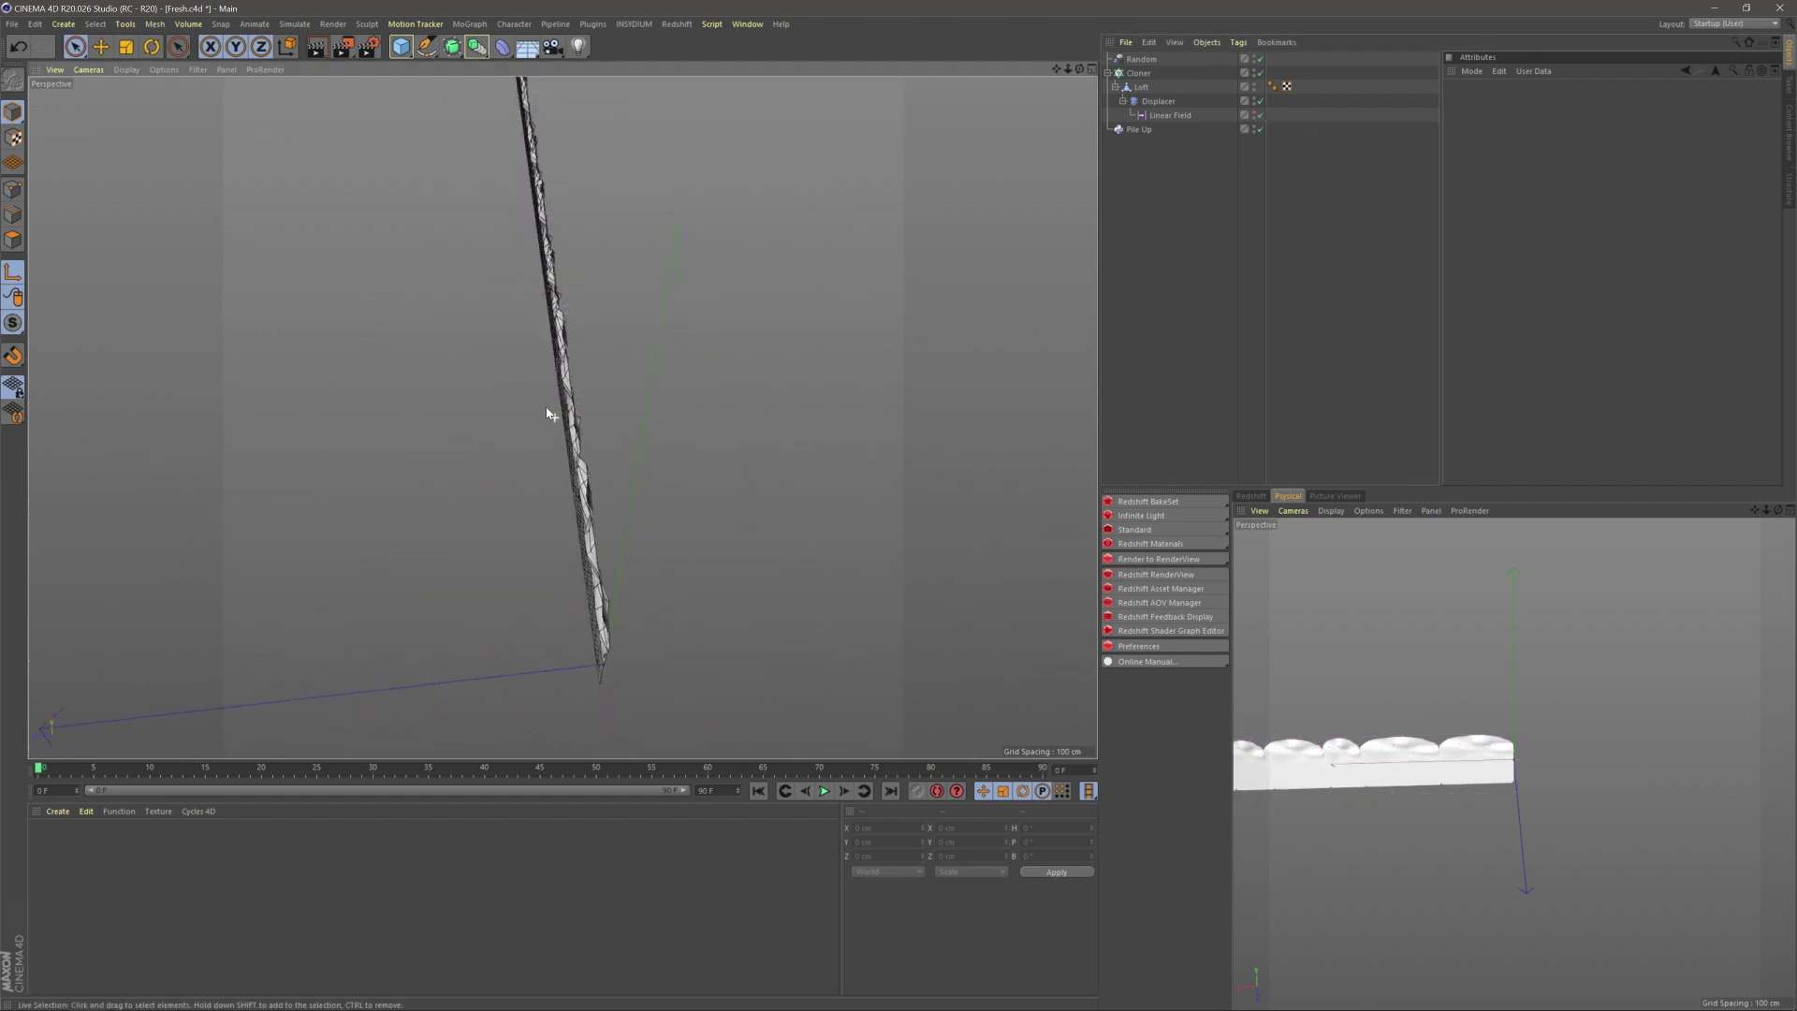
{"action": "left_click_drag", "start_coordinate": [549, 409], "coordinate": [822, 308], "text": "alt"}
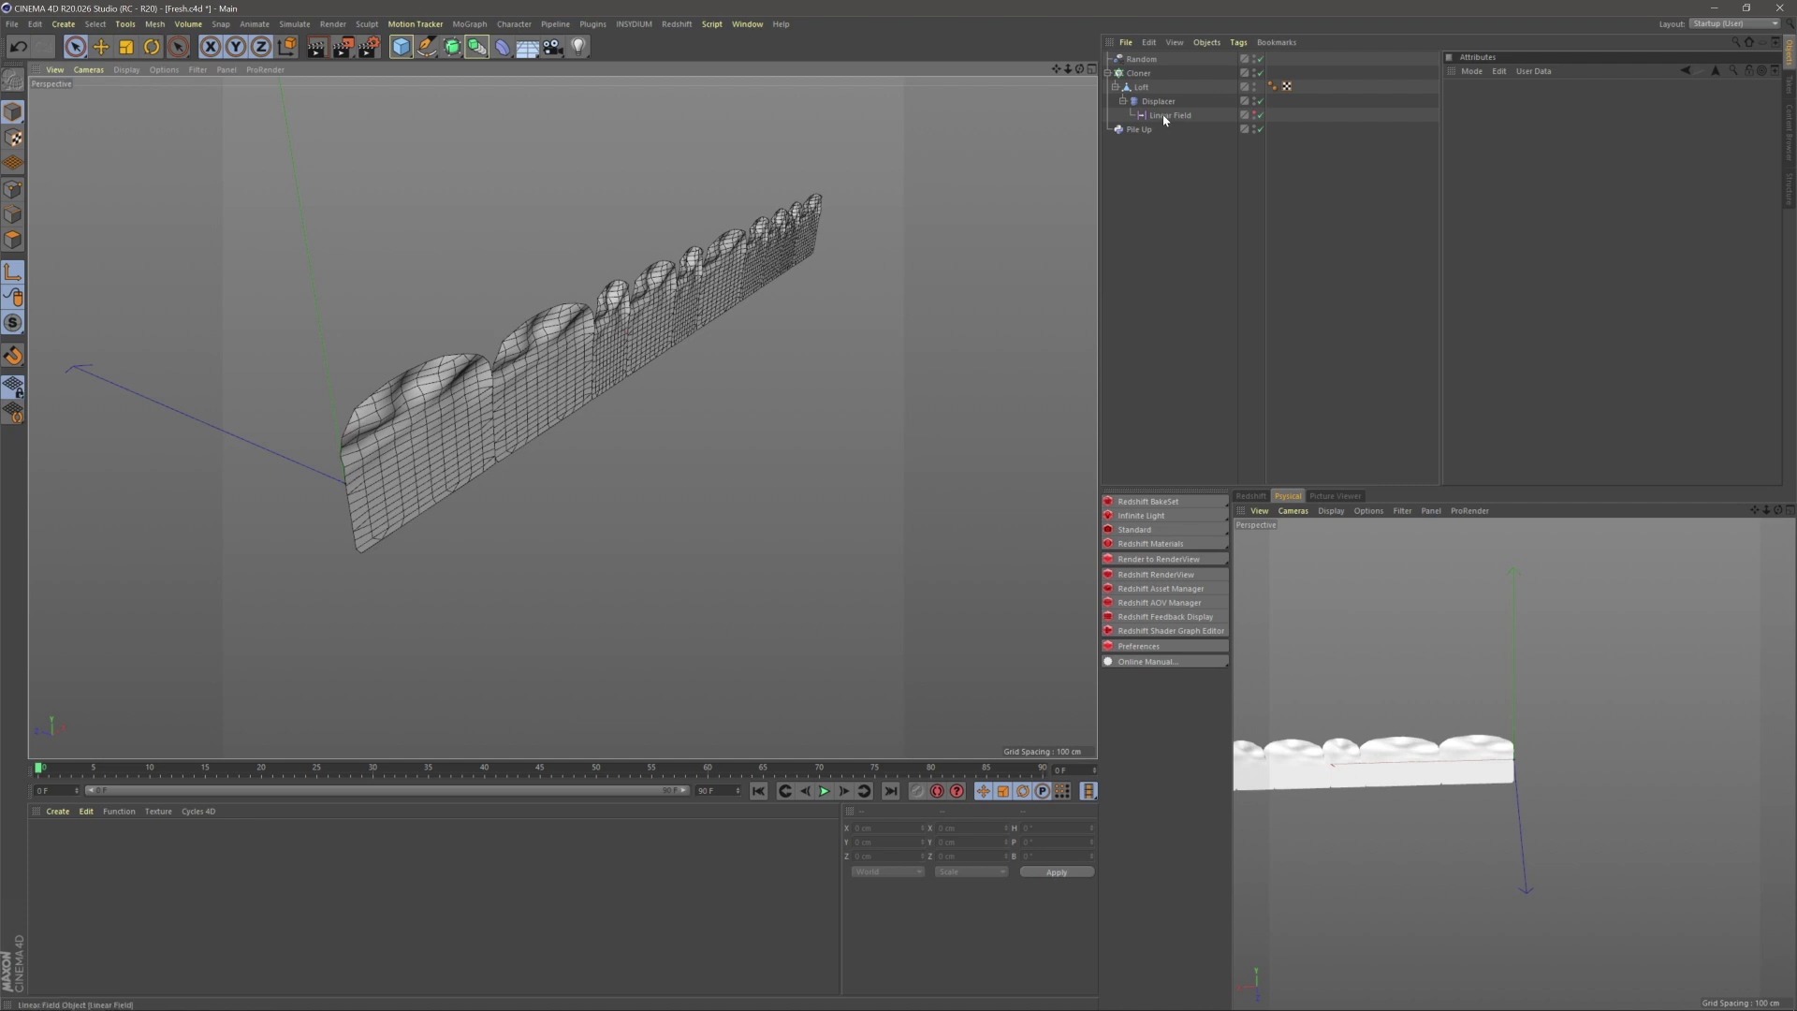
{"action": "left_click_drag", "start_coordinate": [936, 356], "coordinate": [777, 311], "text": "alt"}
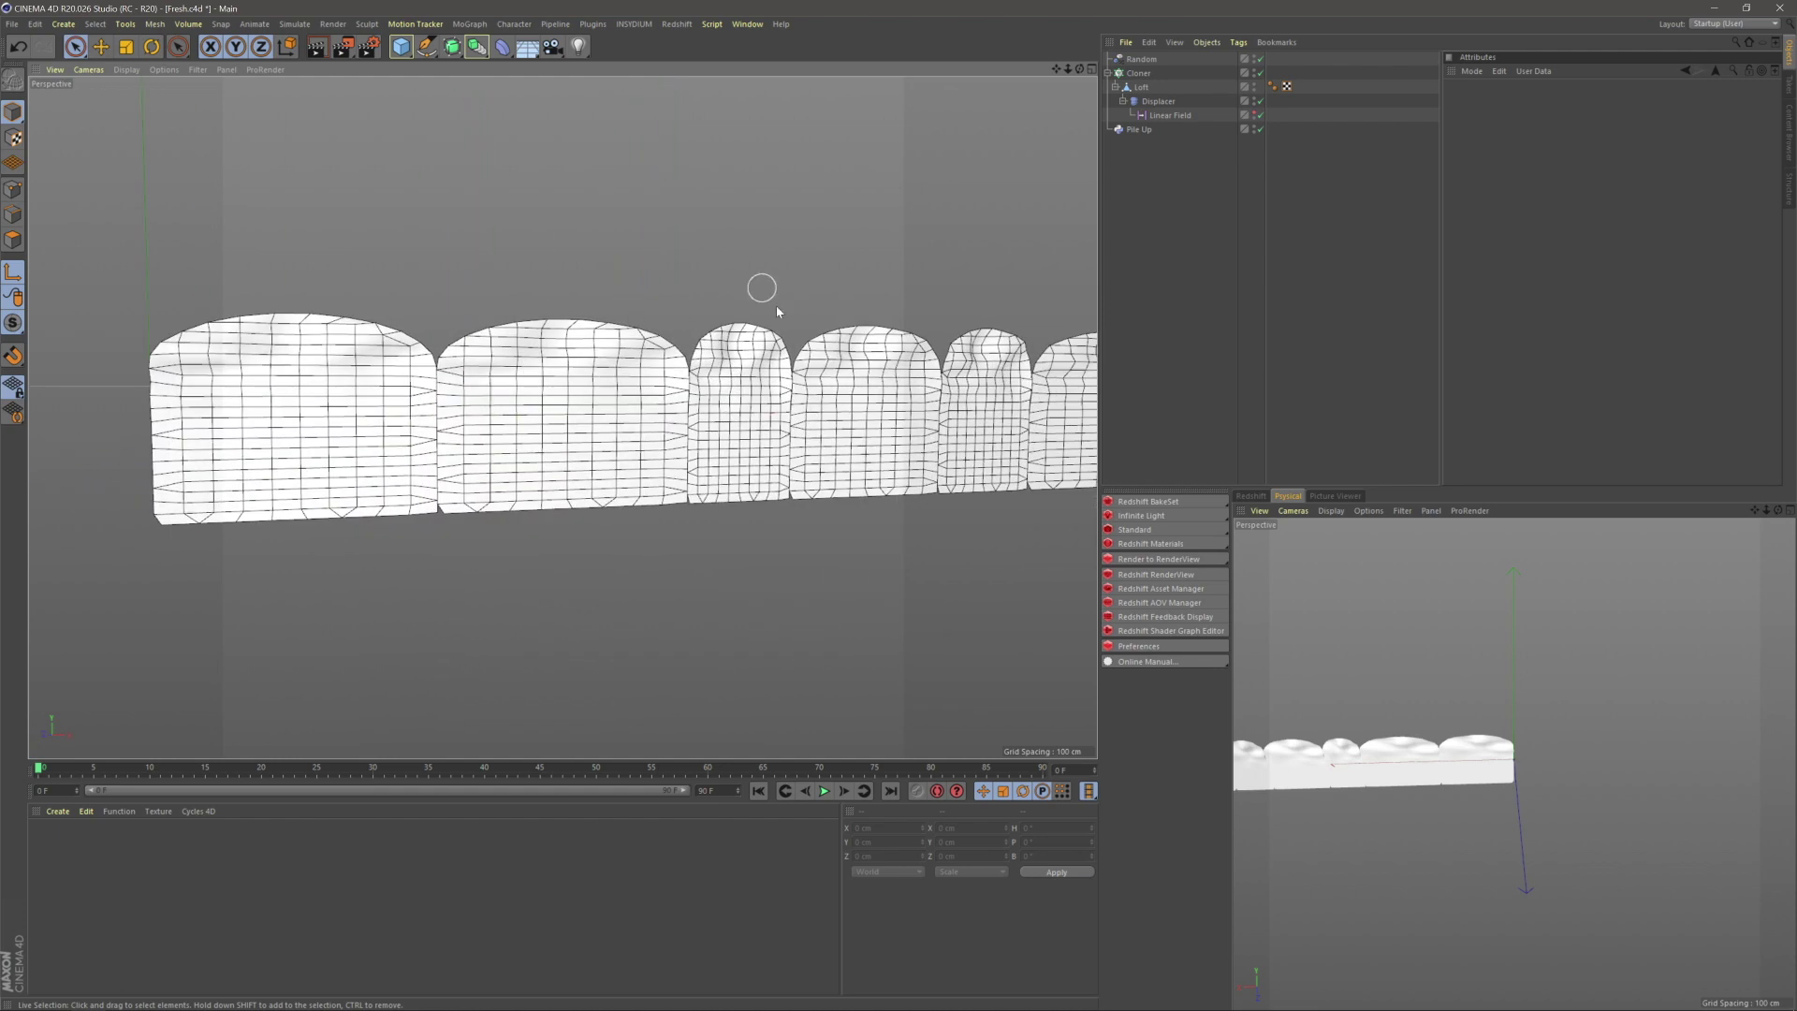
{"action": "left_click_drag", "start_coordinate": [625, 409], "coordinate": [580, 355], "text": "alt"}
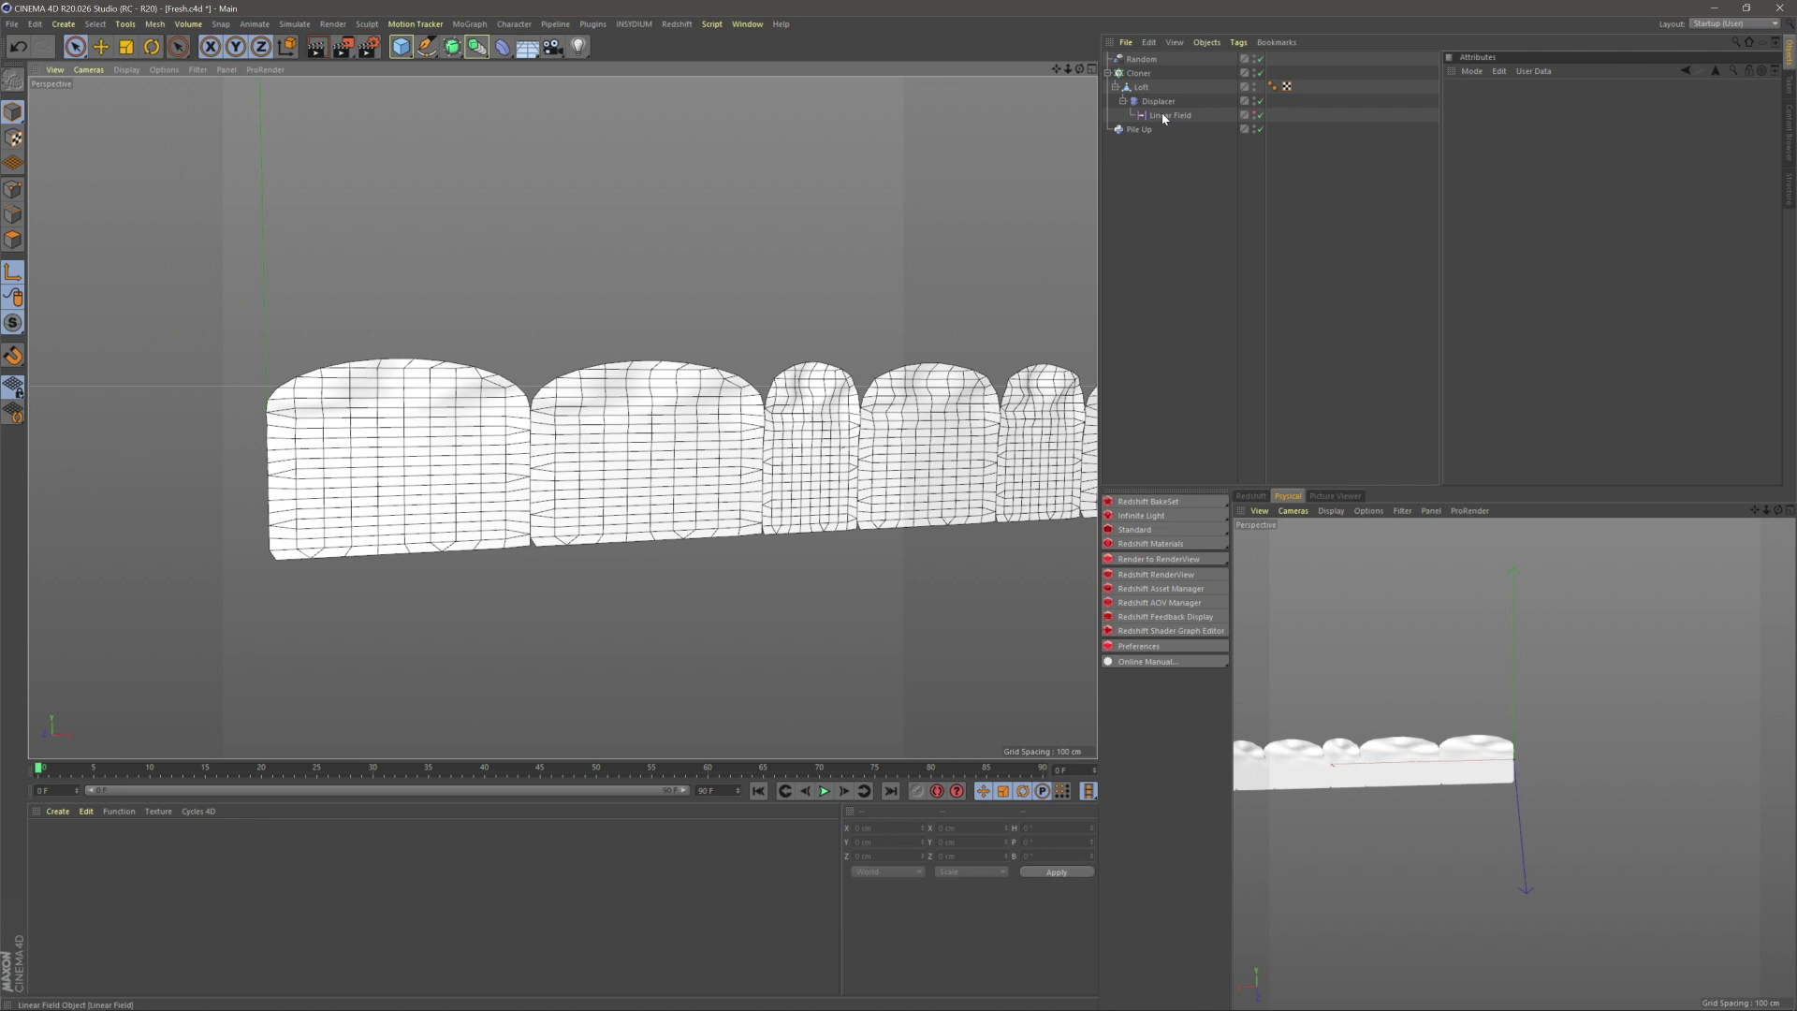
- Set the Displacer's direction to Planar and check the deformation along the row
{"action": "left_click", "coordinate": [1165, 115]}
{"action": "left_click", "coordinate": [1157, 102]}
{"action": "left_click", "coordinate": [1539, 105]}
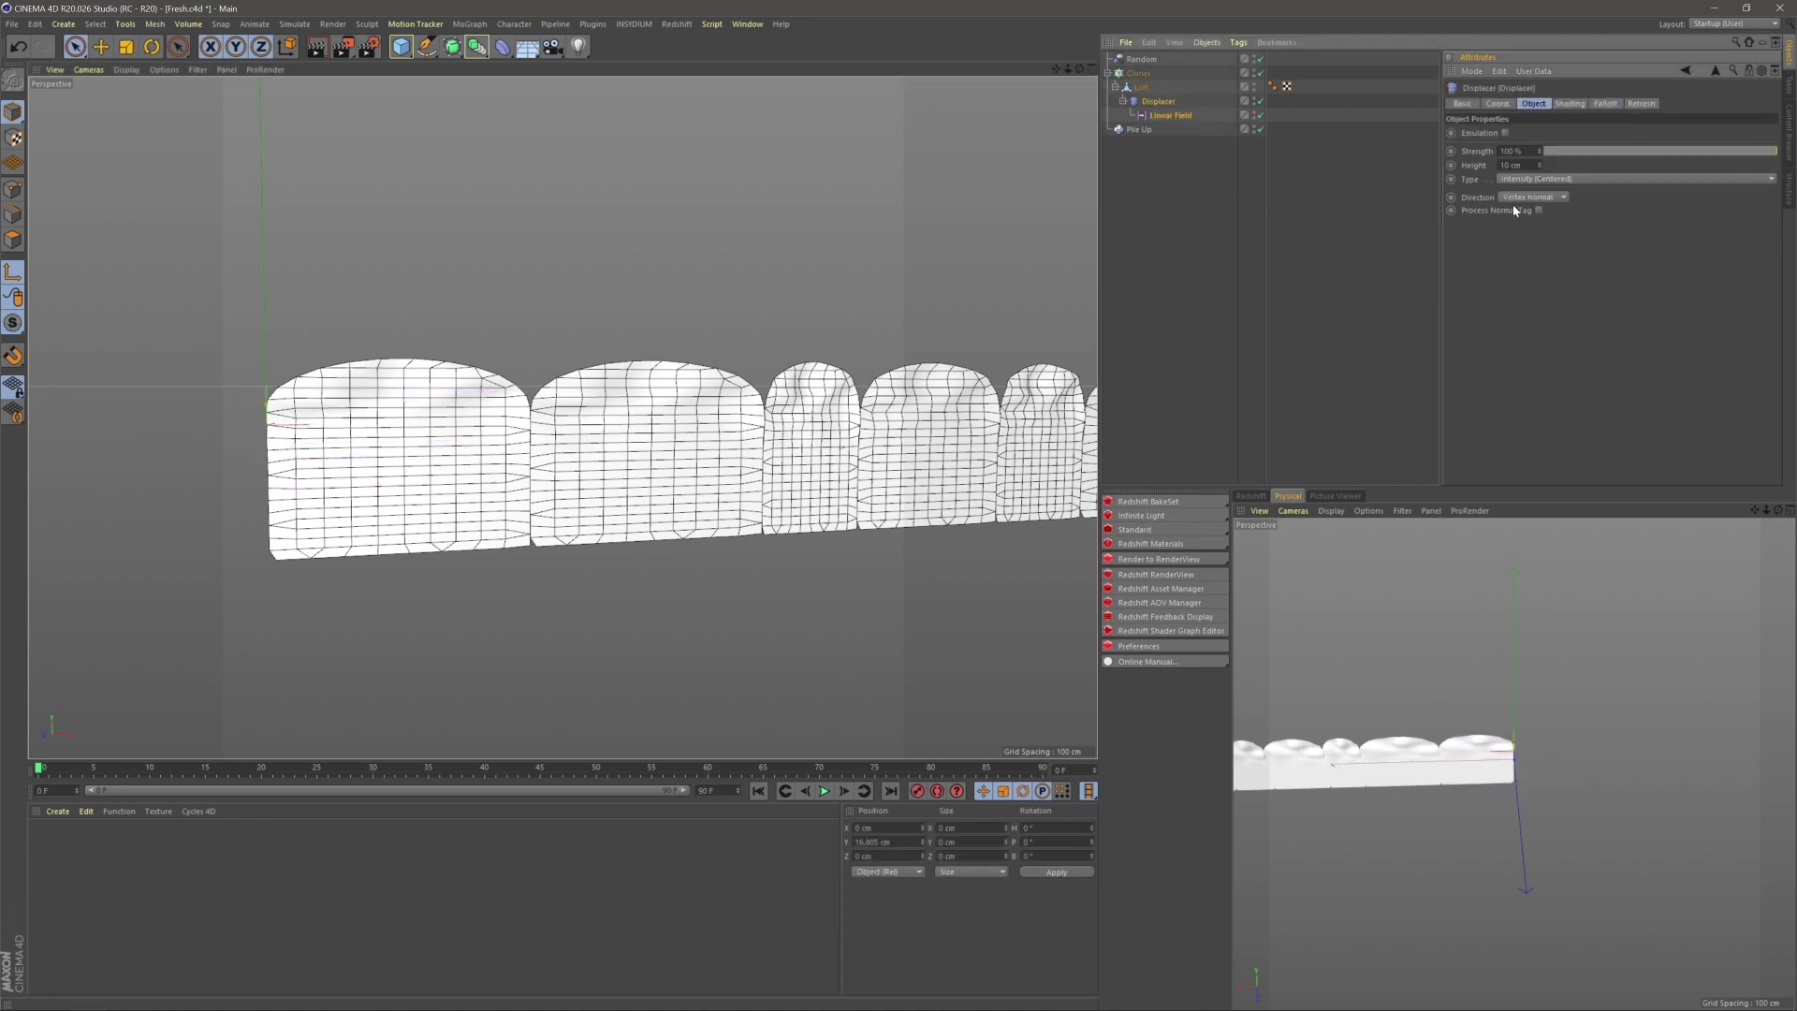
{"action": "left_click", "coordinate": [1514, 199]}
{"action": "left_click", "coordinate": [1511, 242]}
{"action": "left_click_drag", "start_coordinate": [571, 462], "coordinate": [637, 505], "text": "alt"}
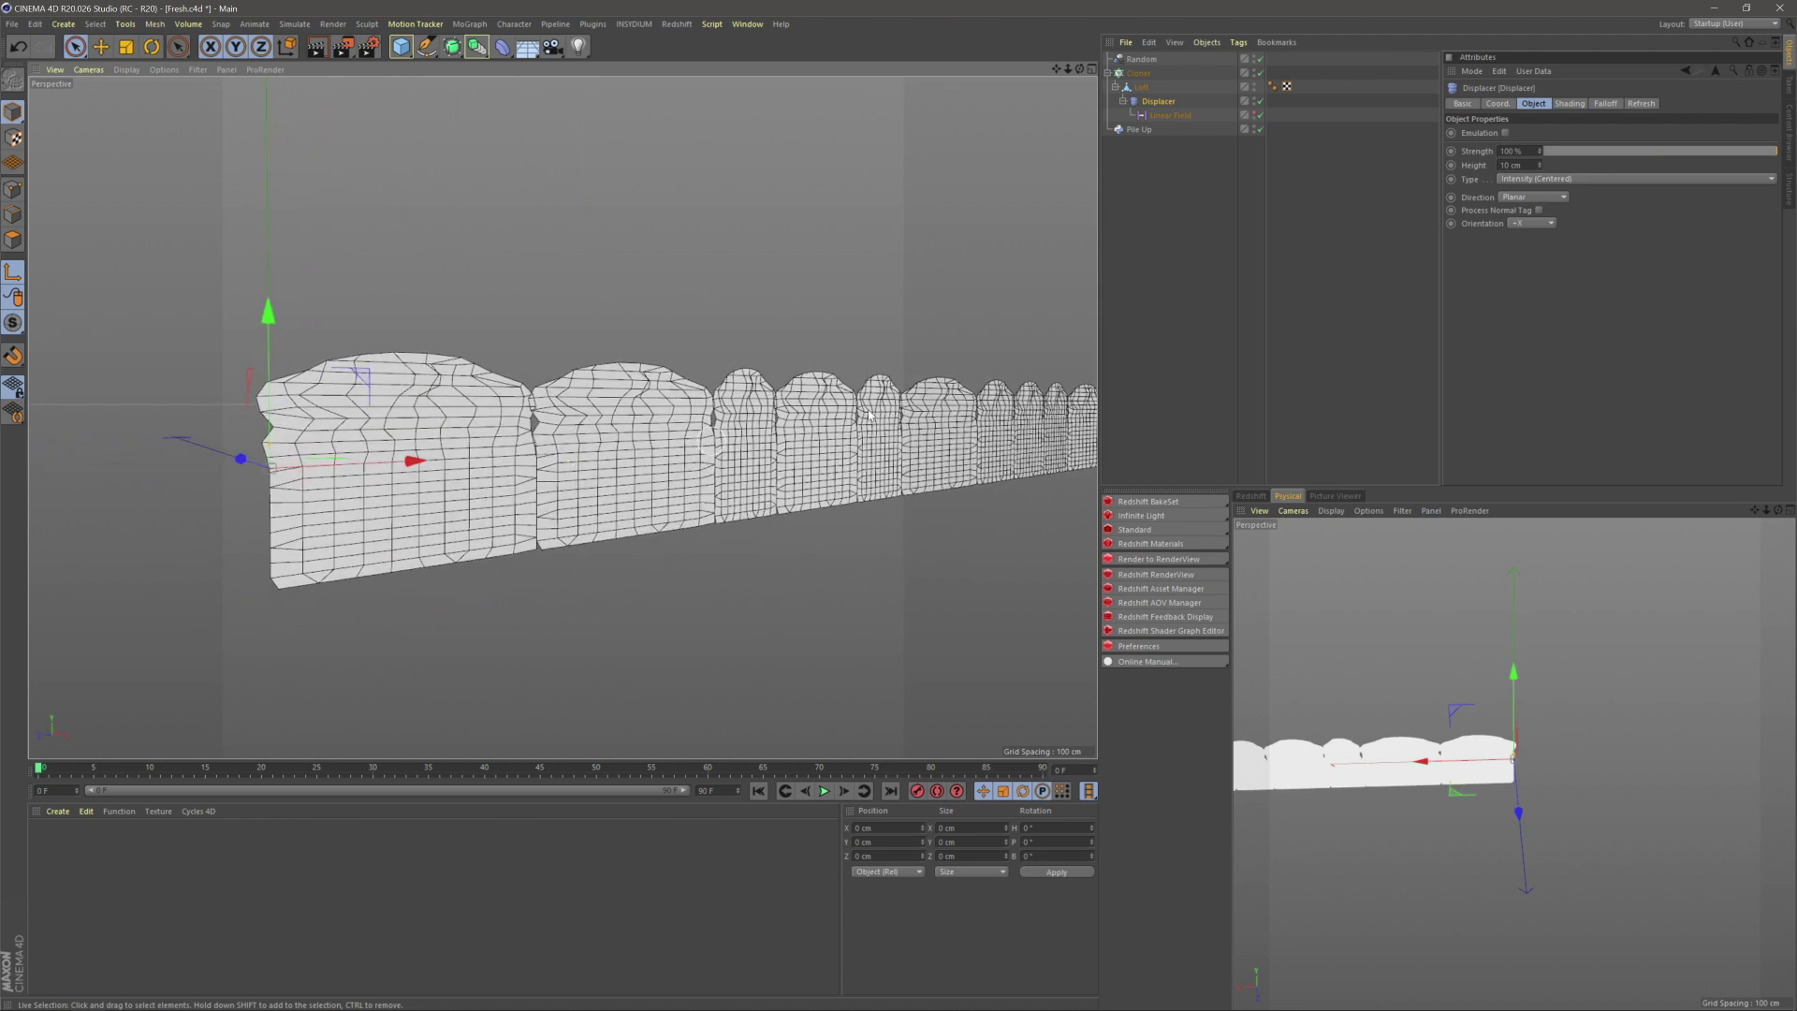
- Set the Displacer's planar orientation to +Y and view the row from the front
{"action": "left_click", "coordinate": [1528, 223]}
{"action": "left_click", "coordinate": [1527, 271]}
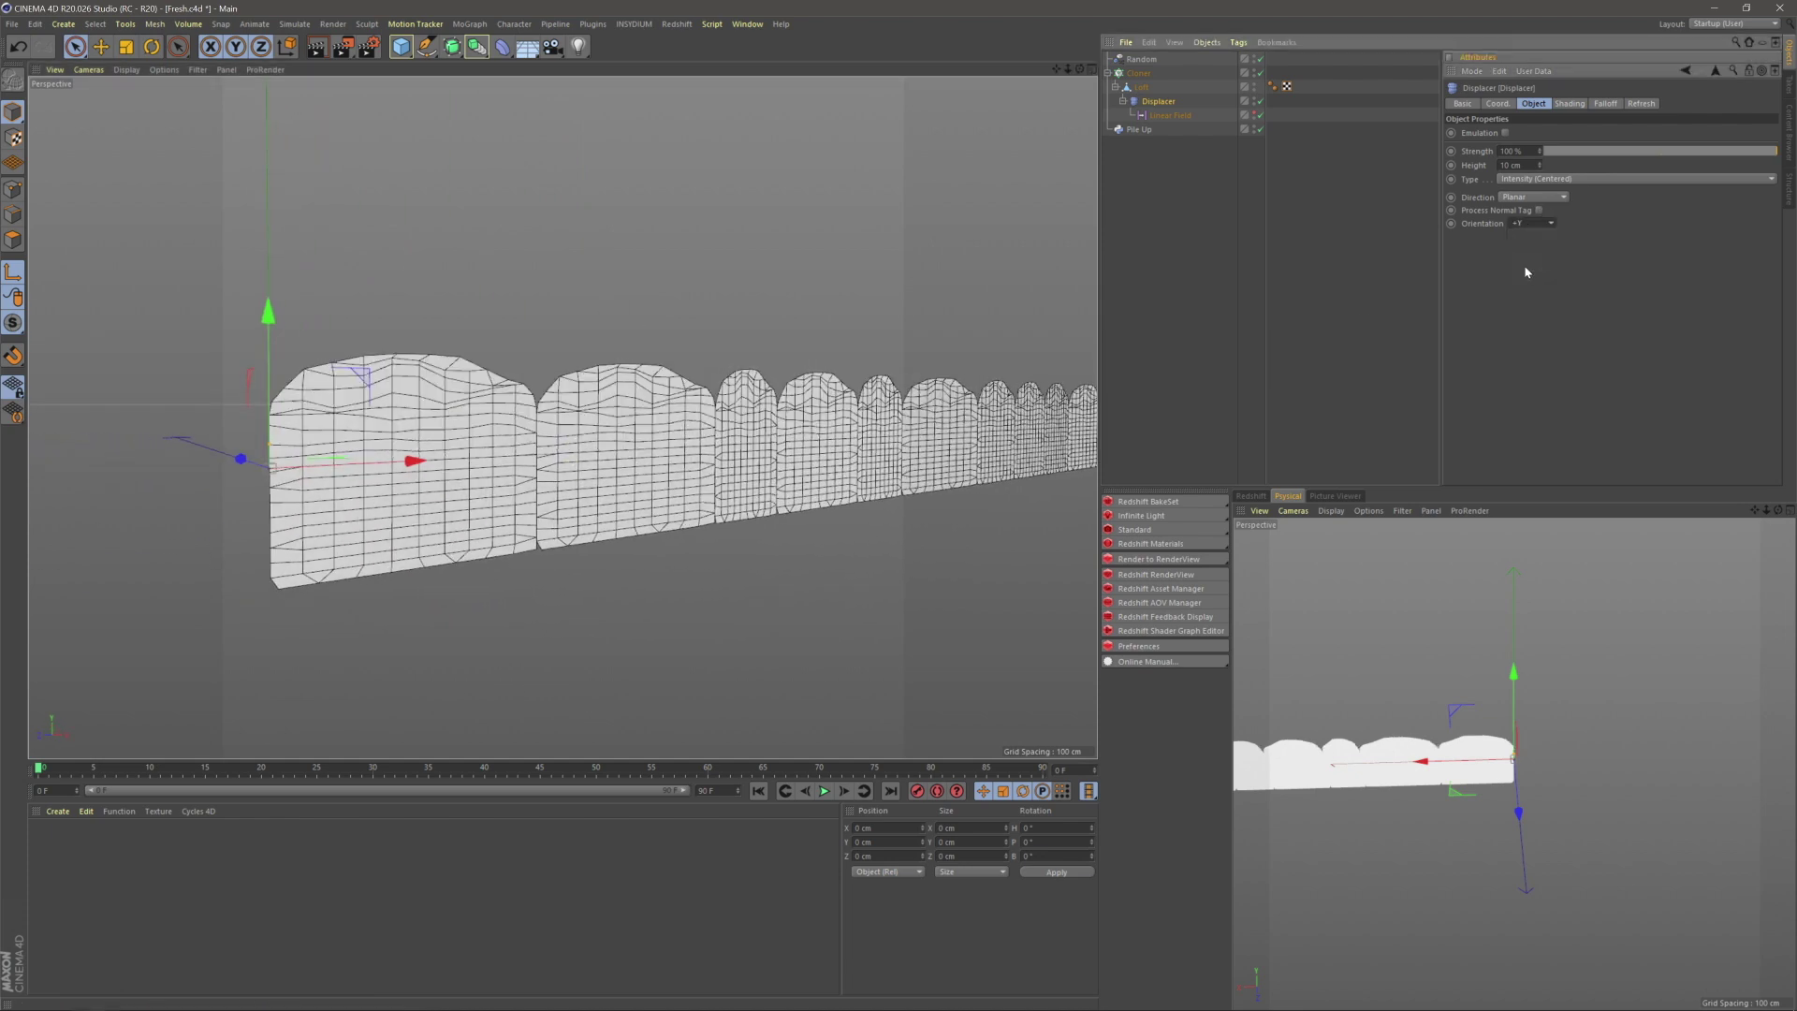
{"action": "left_click", "coordinate": [610, 449]}
{"action": "mouse_move", "coordinate": [610, 449]}
{"action": "left_mouse_down", "text": "alt"}
{"action": "mouse_move", "coordinate": [725, 521]}
{"action": "mouse_move", "coordinate": [665, 490]}
{"action": "mouse_move", "coordinate": [716, 446]}
{"action": "mouse_move", "coordinate": [608, 435]}
{"action": "left_mouse_up", "text": "alt"}
{"action": "middle_click_drag", "start_coordinate": [552, 458], "coordinate": [736, 467], "text": "alt"}
{"action": "left_click_drag", "start_coordinate": [682, 445], "coordinate": [640, 423], "text": "alt"}
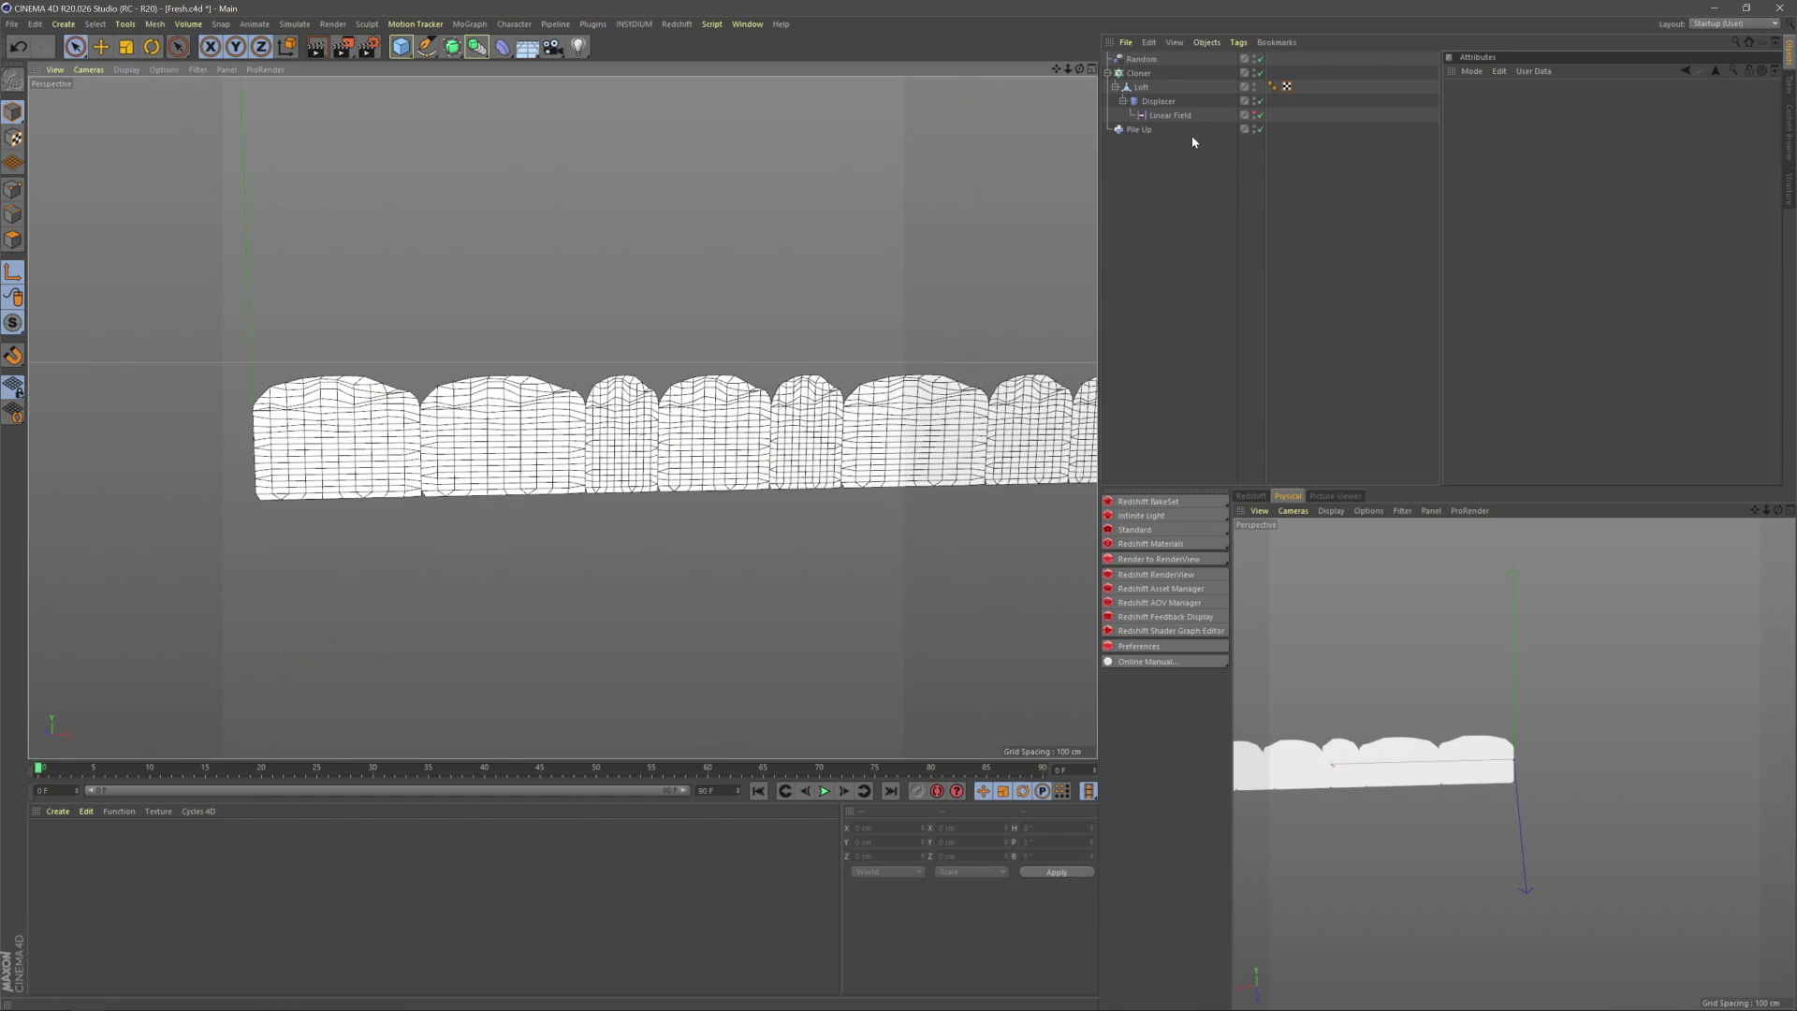
- Set the global scale of the Displacer's Noise shader to 180%
{"action": "left_click", "coordinate": [1158, 101]}
{"action": "left_click", "coordinate": [1569, 103]}
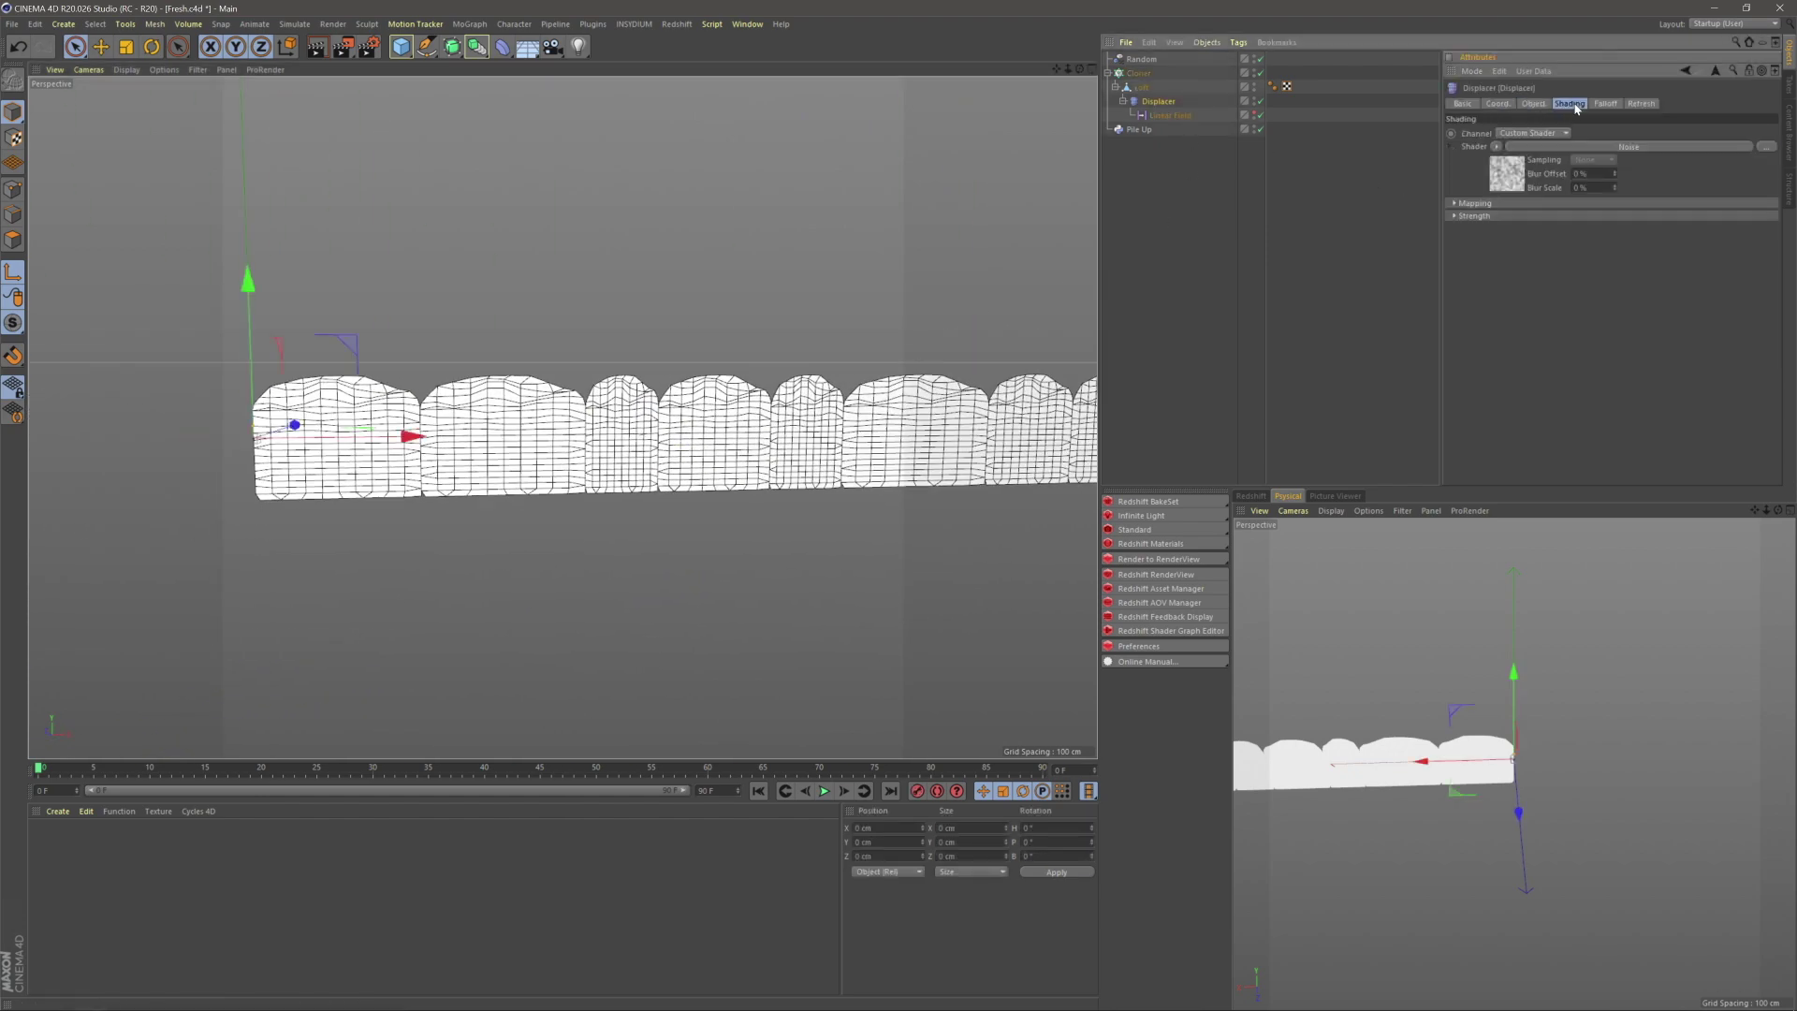
{"action": "left_click", "coordinate": [1513, 170]}
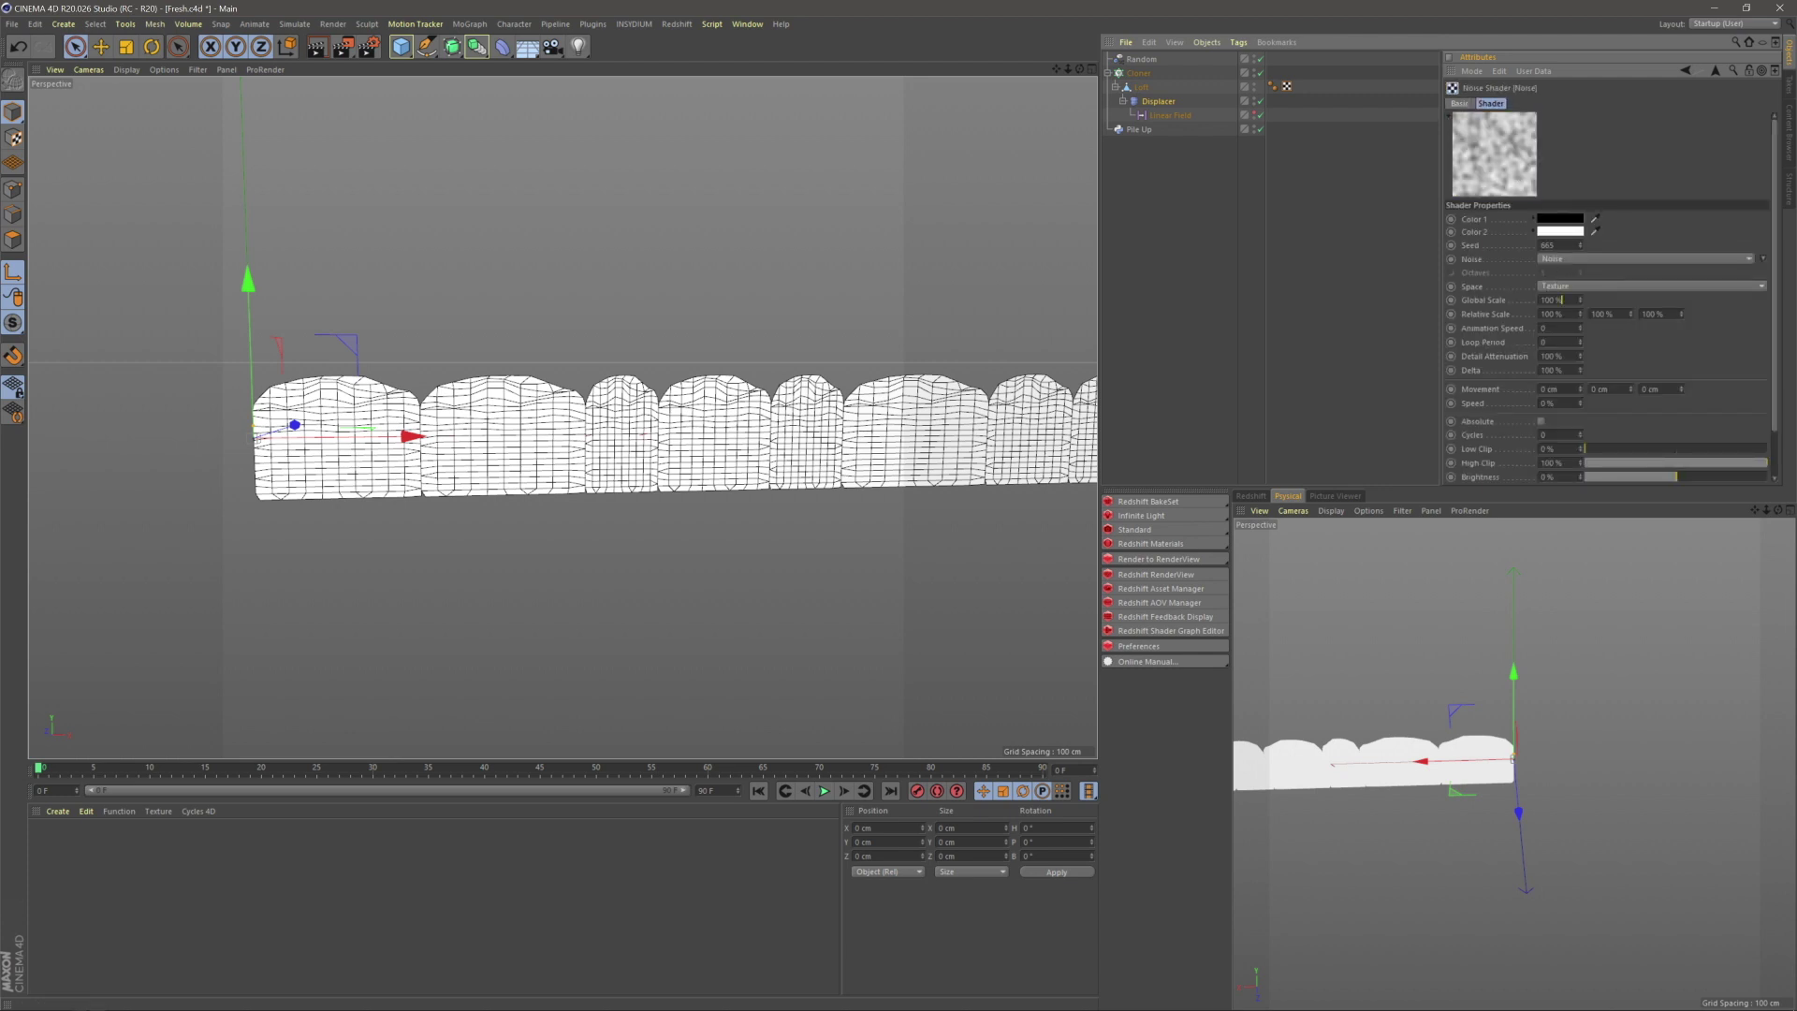
{"action": "type", "text": "180"}
{"action": "key", "text": "Return"}
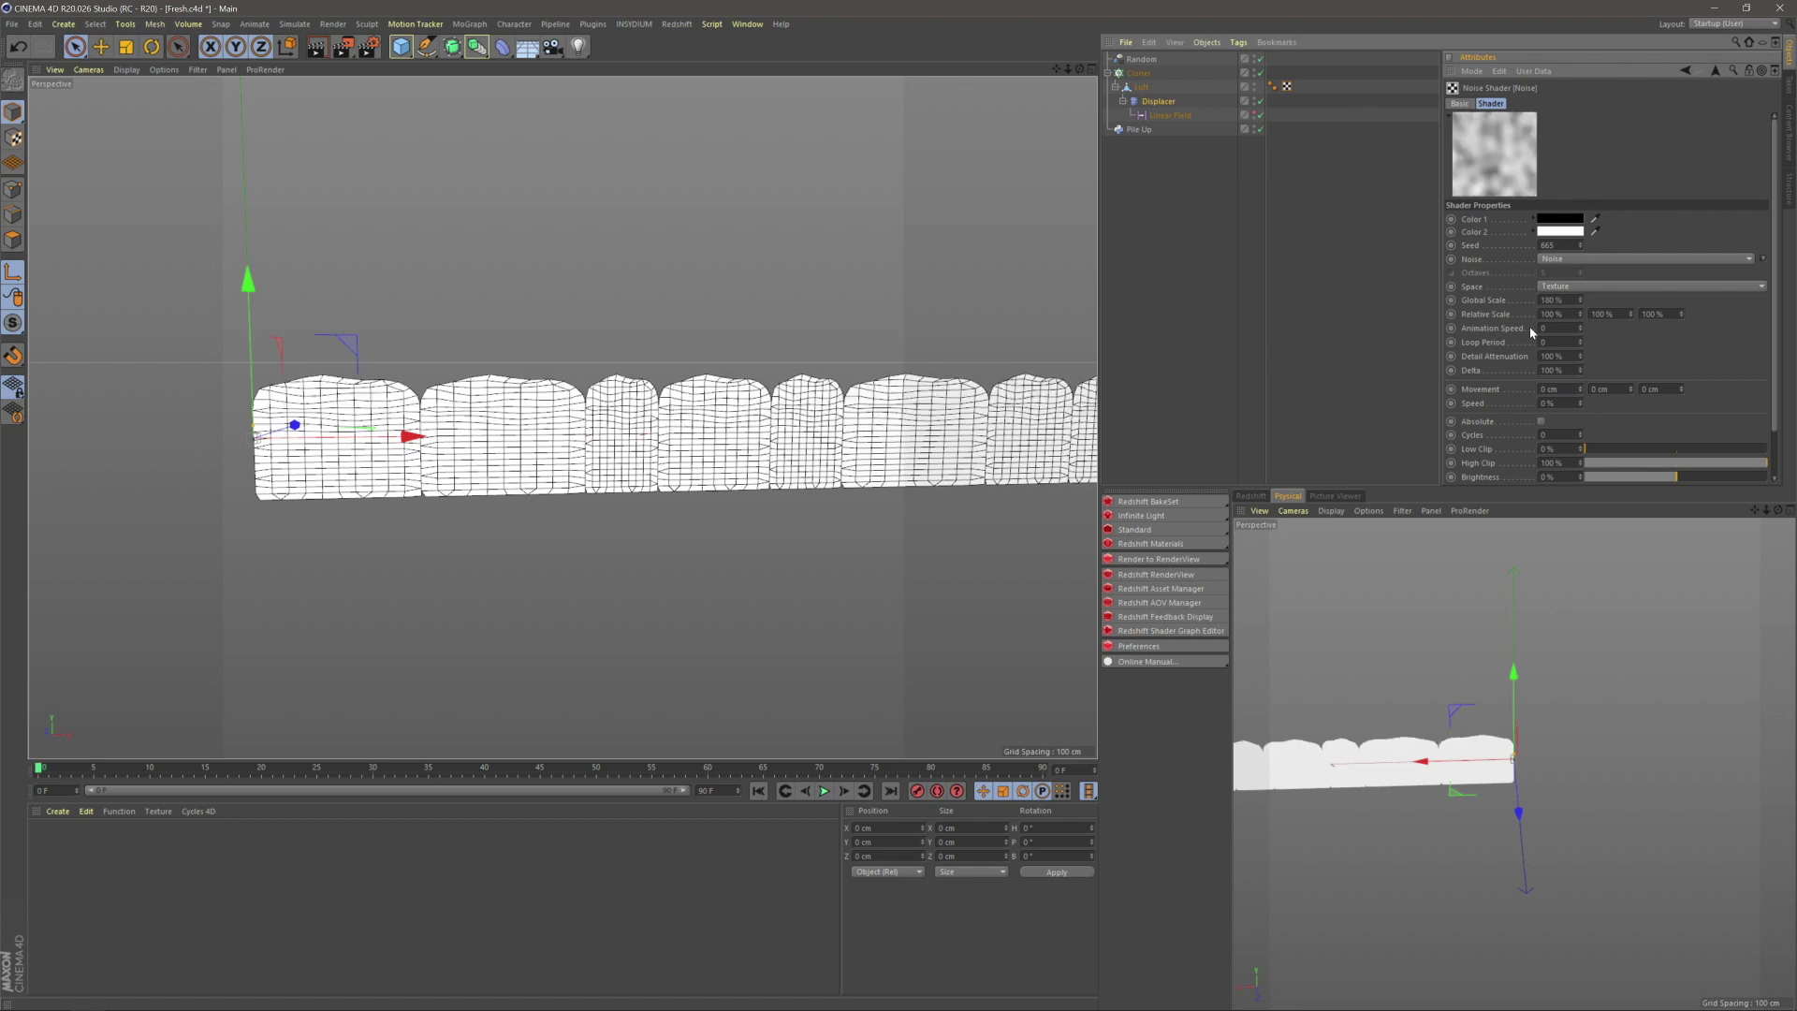
- Examine the uneven tops of the scales along the whole row from several angles
{"action": "left_click", "coordinate": [1336, 354]}
{"action": "left_click_drag", "start_coordinate": [795, 374], "coordinate": [856, 398], "text": "alt"}
{"action": "middle_click_drag", "start_coordinate": [856, 398], "coordinate": [683, 382], "text": "alt"}
{"action": "right_click_drag", "start_coordinate": [683, 382], "coordinate": [789, 377], "text": "alt"}
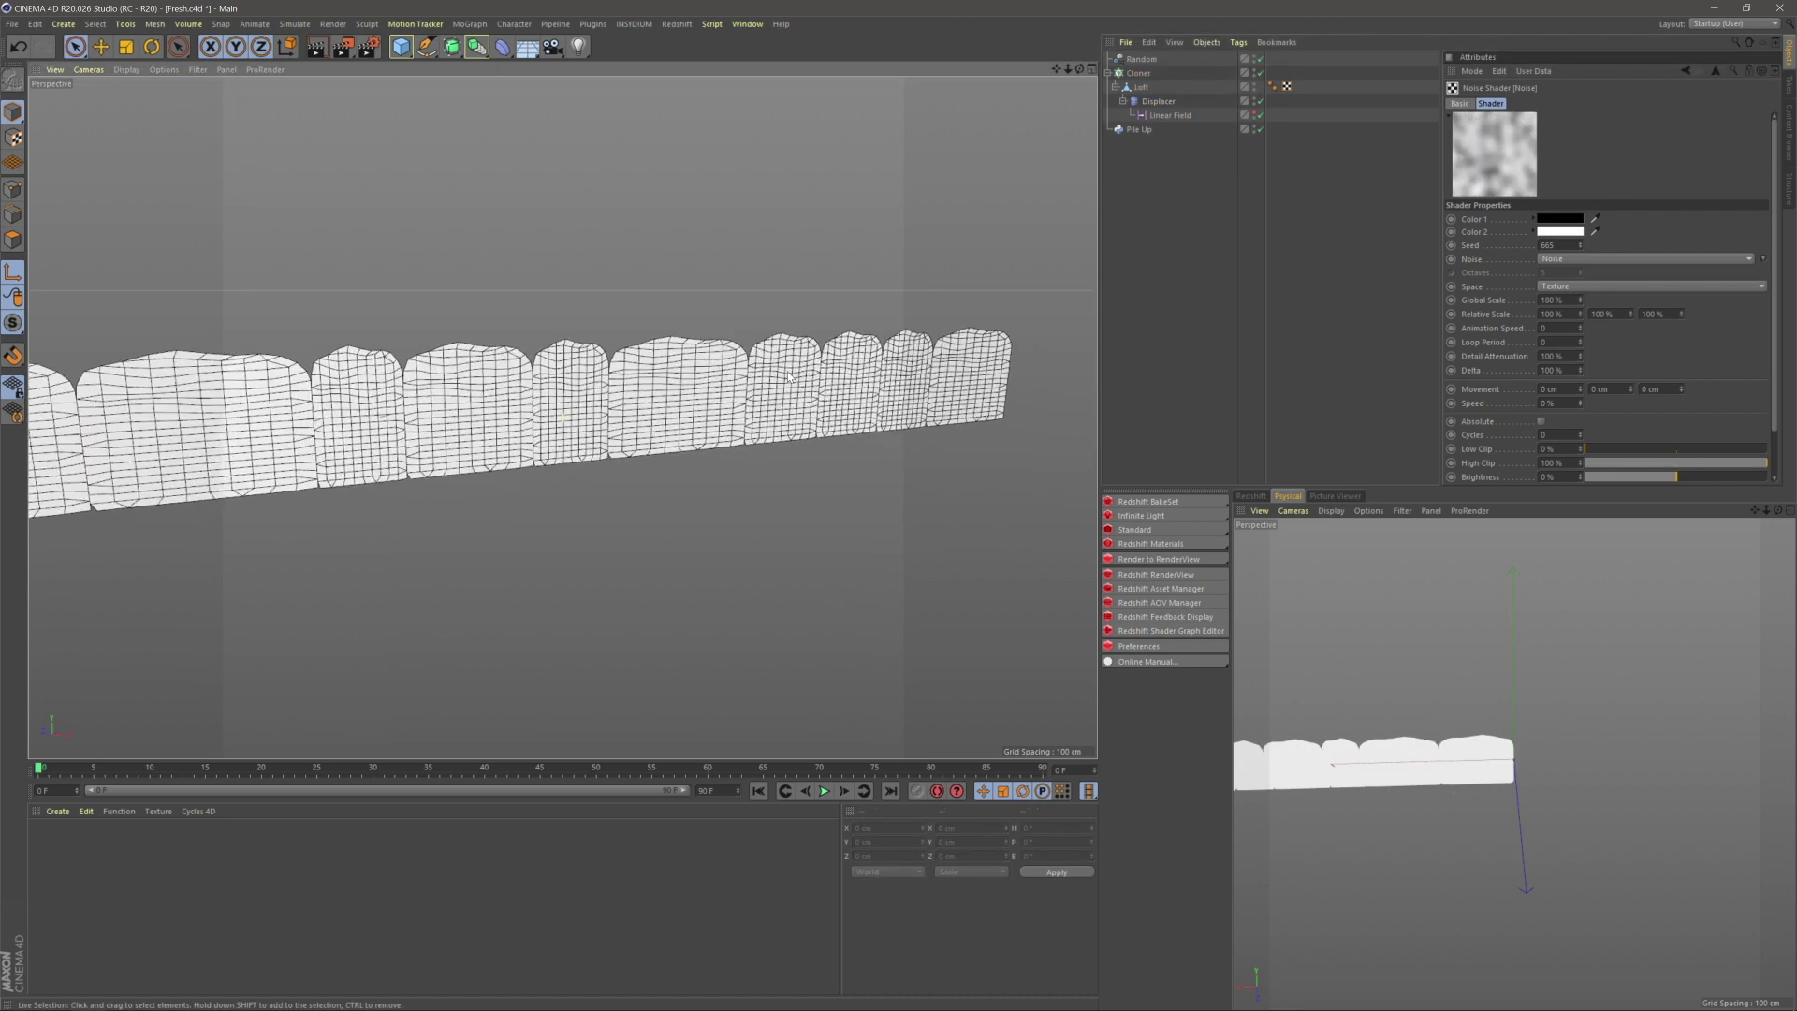
{"action": "scroll", "coordinate": [789, 377], "scroll_direction": "up", "scroll_amount": 5}
{"action": "left_click_drag", "start_coordinate": [821, 323], "coordinate": [806, 324], "text": "alt"}
{"action": "middle_click_drag", "start_coordinate": [796, 325], "coordinate": [513, 327], "text": "alt"}
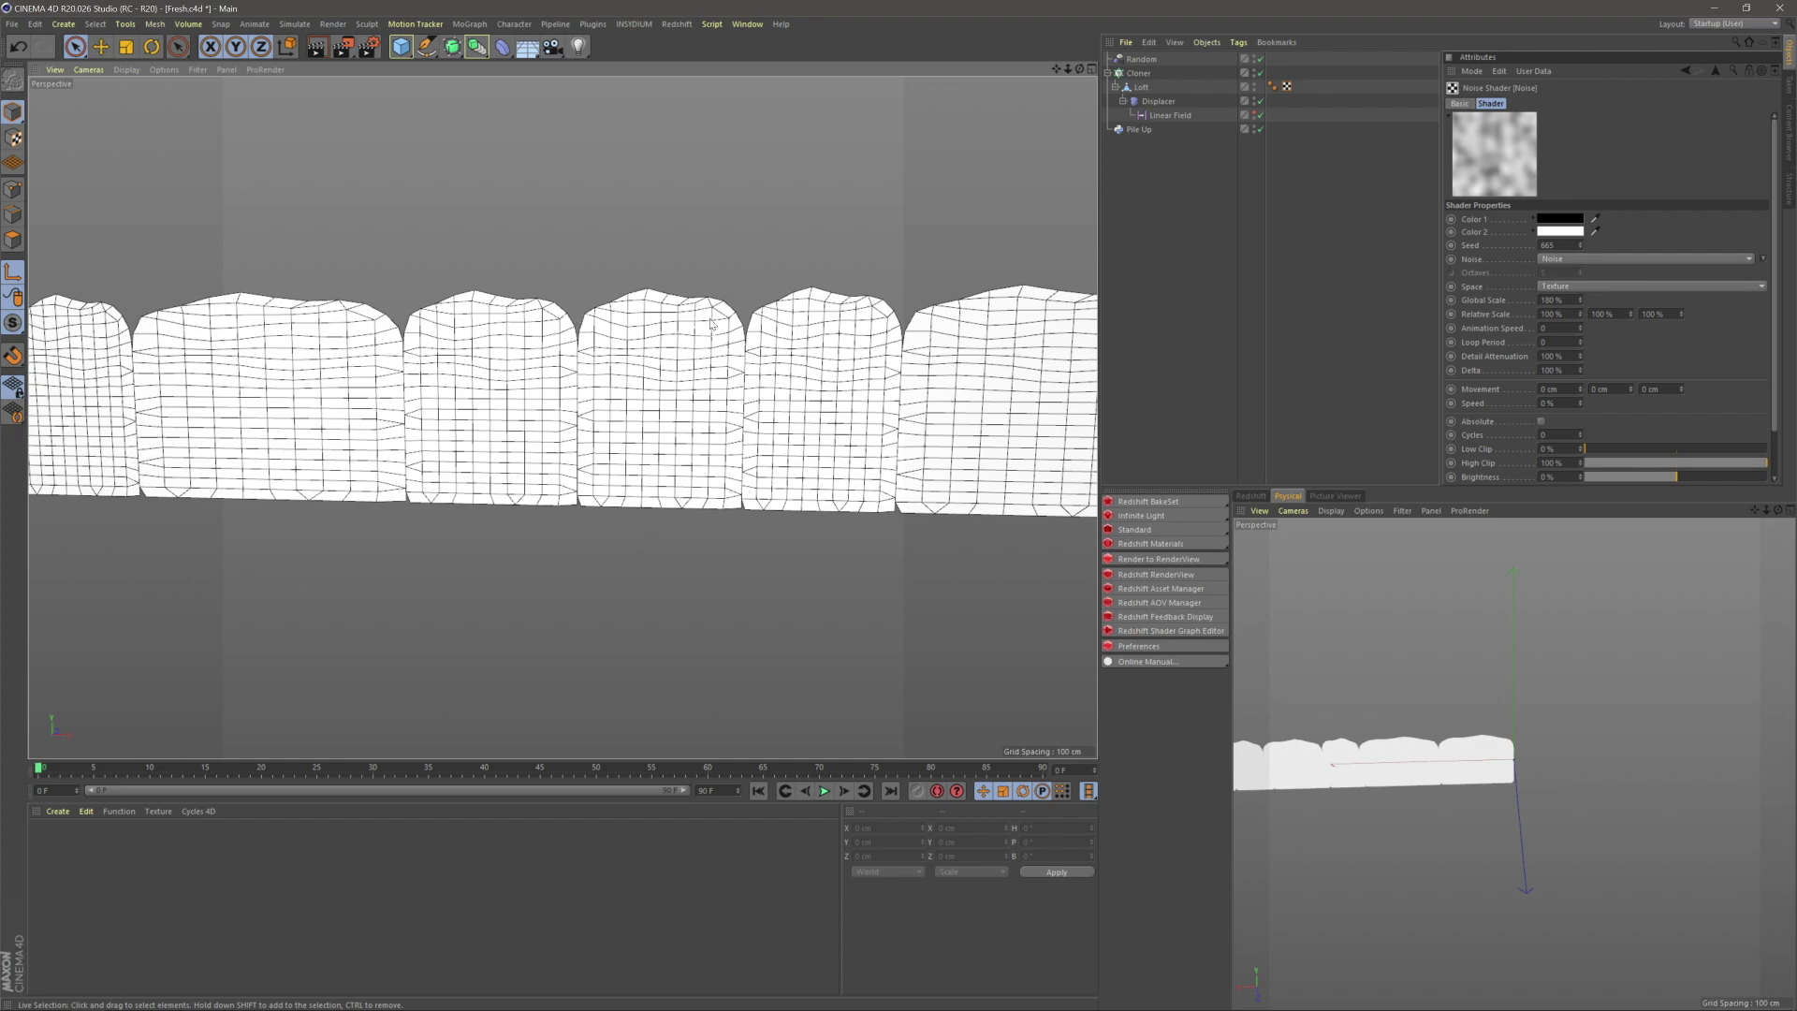
{"action": "middle_click_drag", "start_coordinate": [917, 353], "coordinate": [772, 354], "text": "alt"}
{"action": "left_click_drag", "start_coordinate": [820, 348], "coordinate": [738, 430], "text": "alt"}
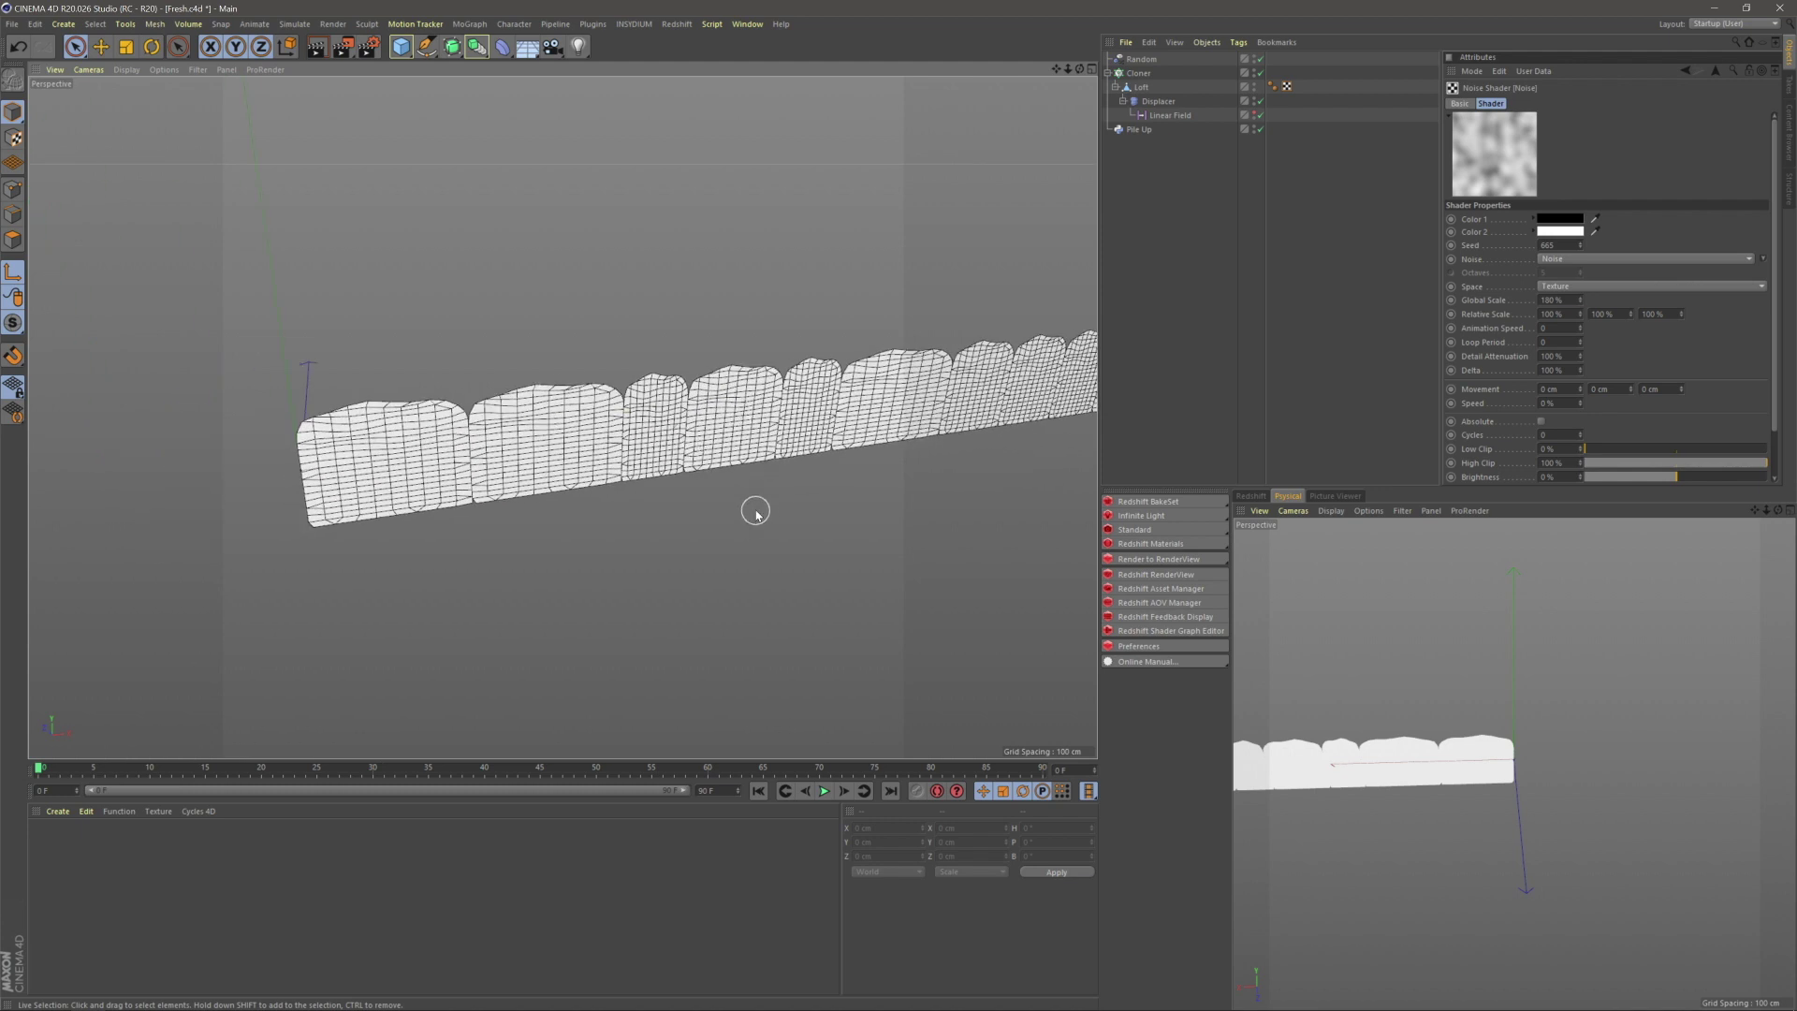
{"action": "left_click_drag", "start_coordinate": [739, 510], "coordinate": [548, 460], "text": "alt"}
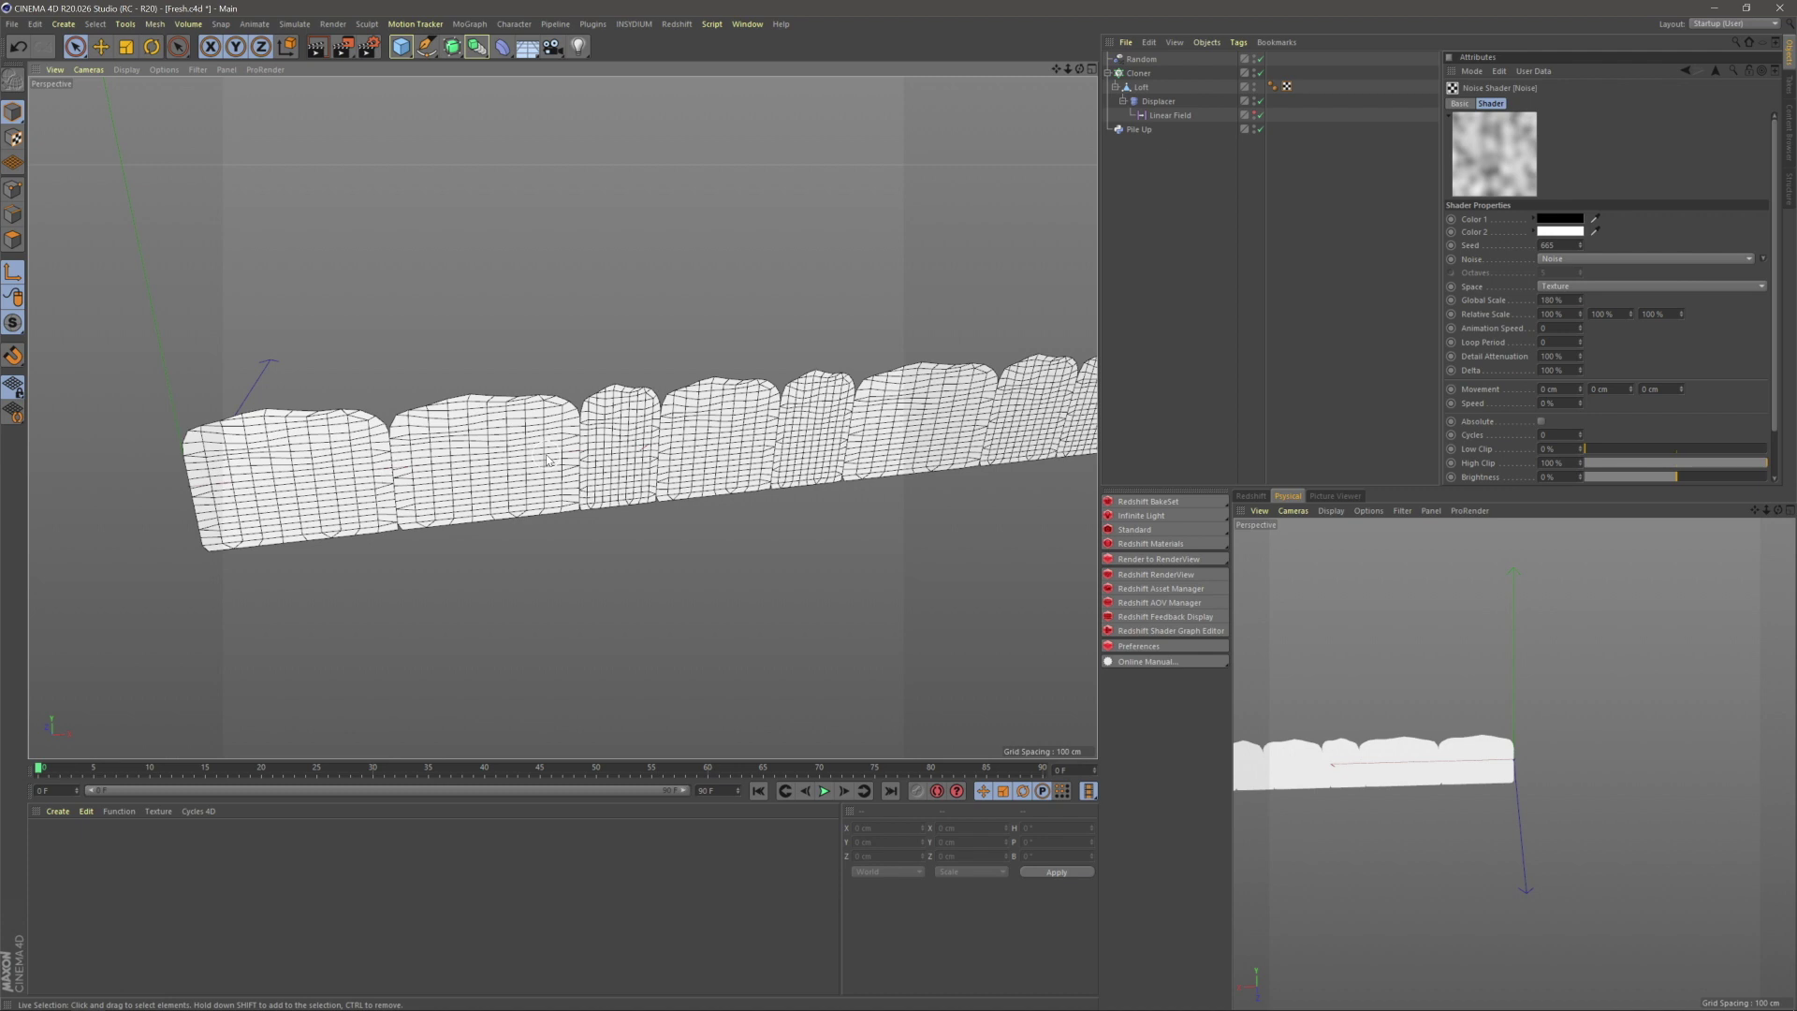
{"action": "left_click", "coordinate": [470, 24]}
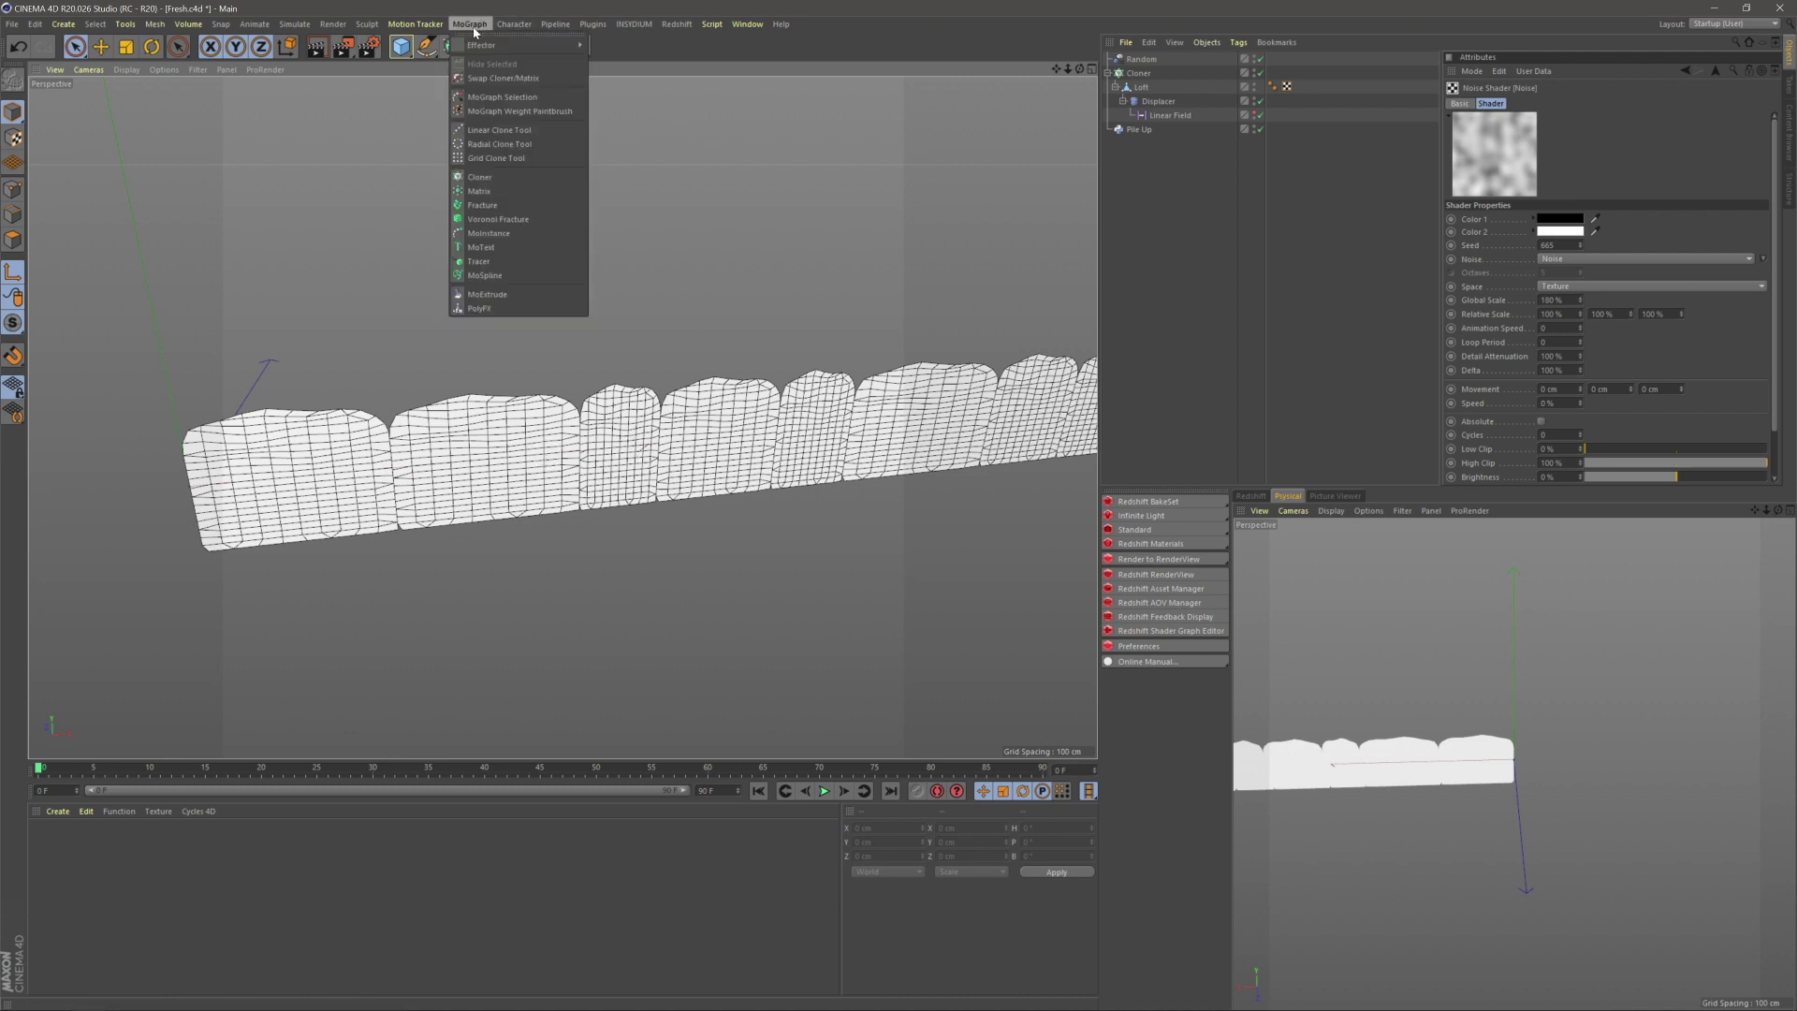
{"action": "mouse_move", "coordinate": [326, 30]}
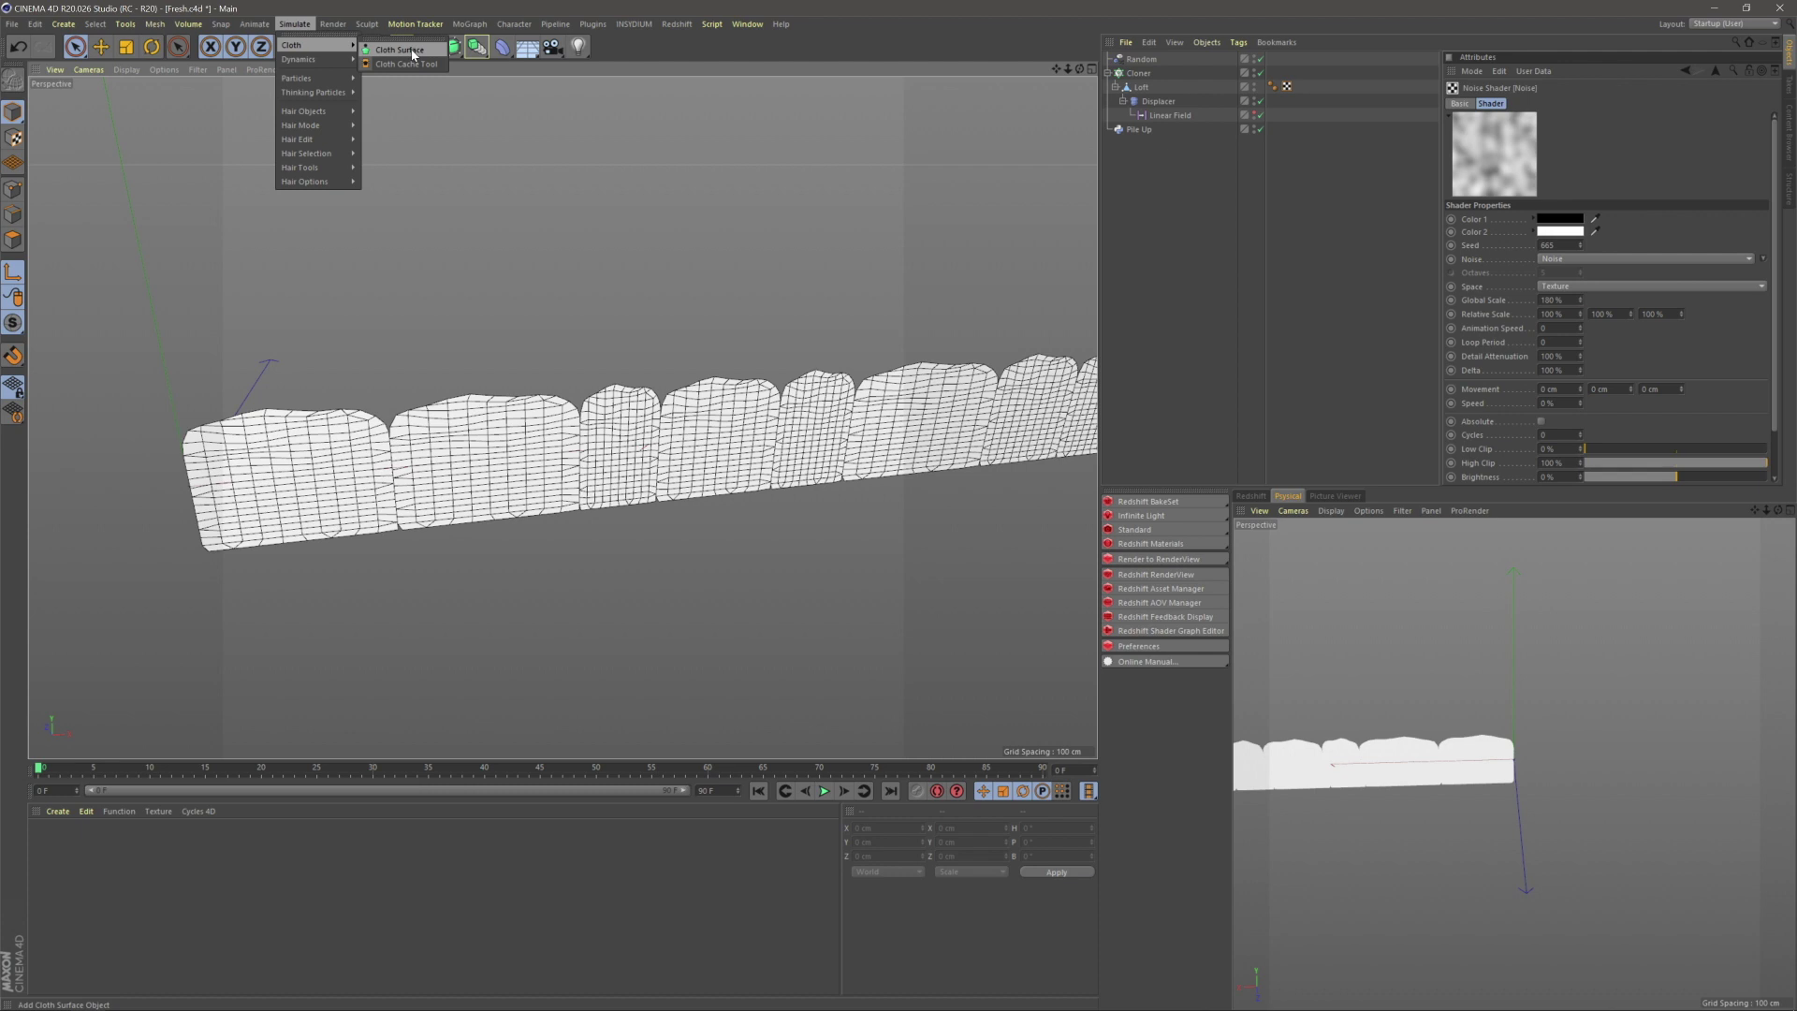
{"action": "left_click", "coordinate": [1191, 229]}
{"action": "left_click", "coordinate": [1139, 130]}
{"action": "left_click", "coordinate": [1186, 239]}
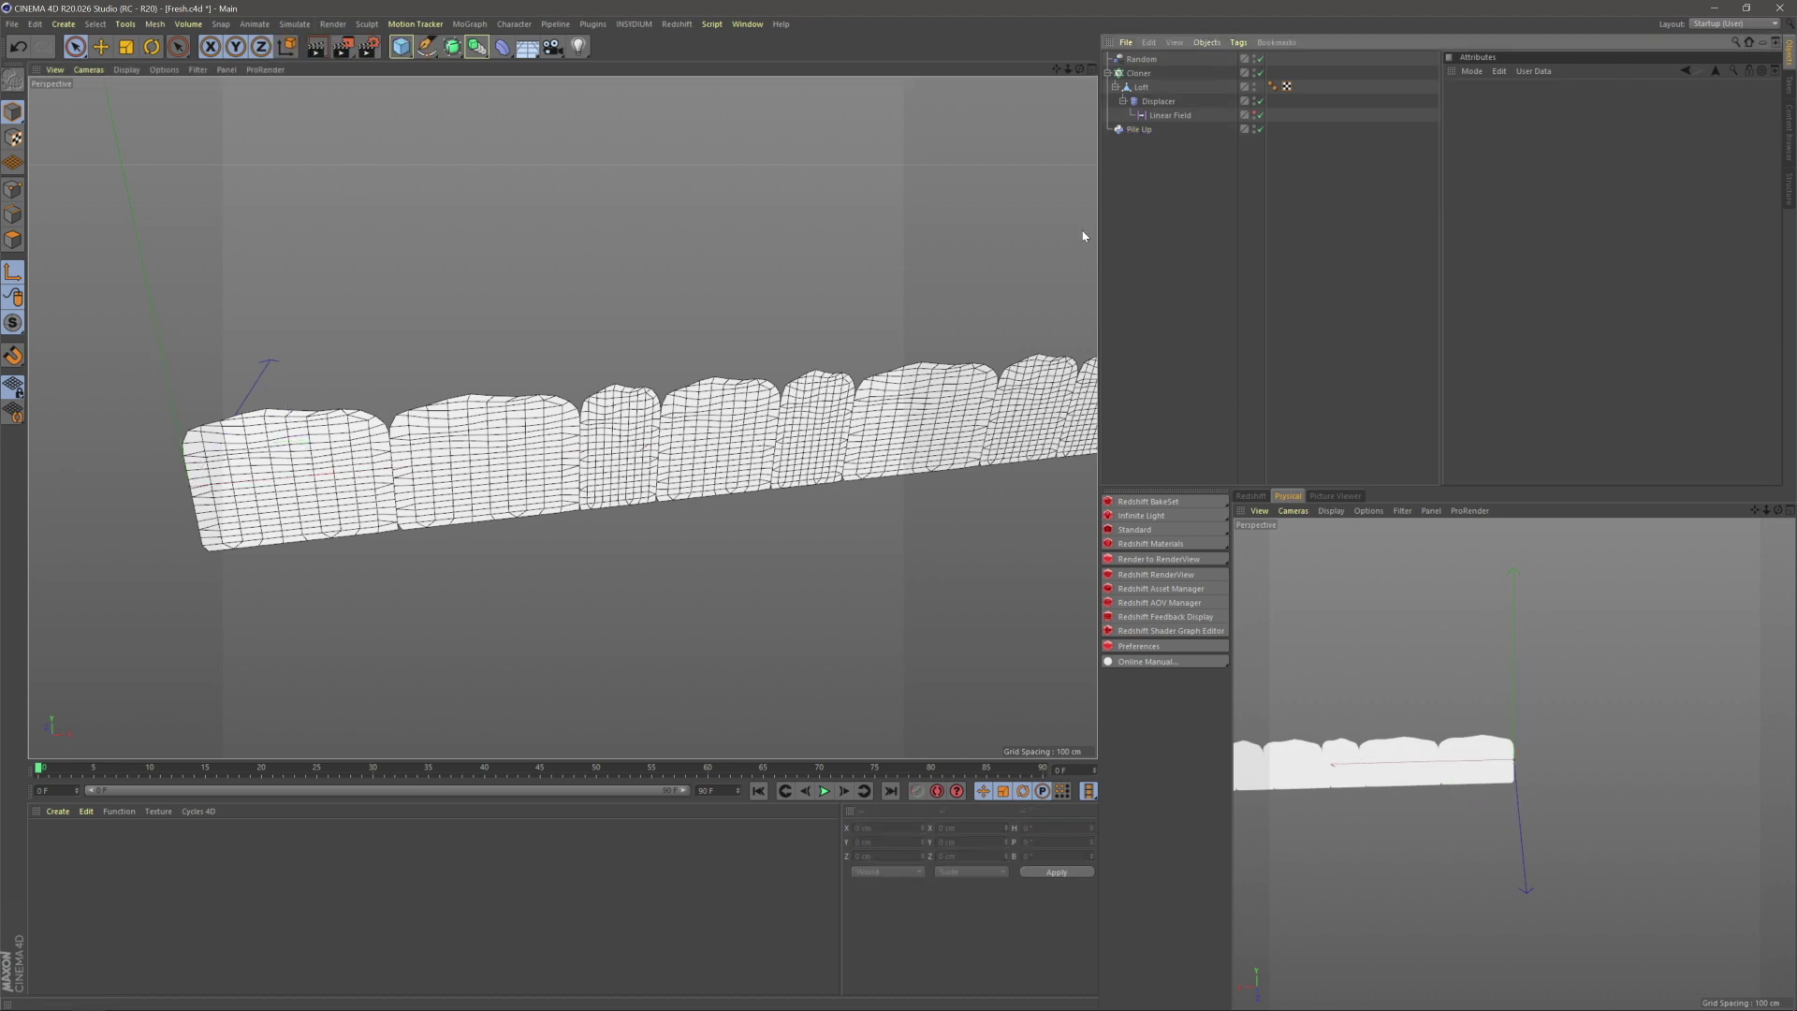
- Disable the Cloner and frame the single Loft mesh in polygon mode
{"action": "left_click", "coordinate": [1139, 87]}
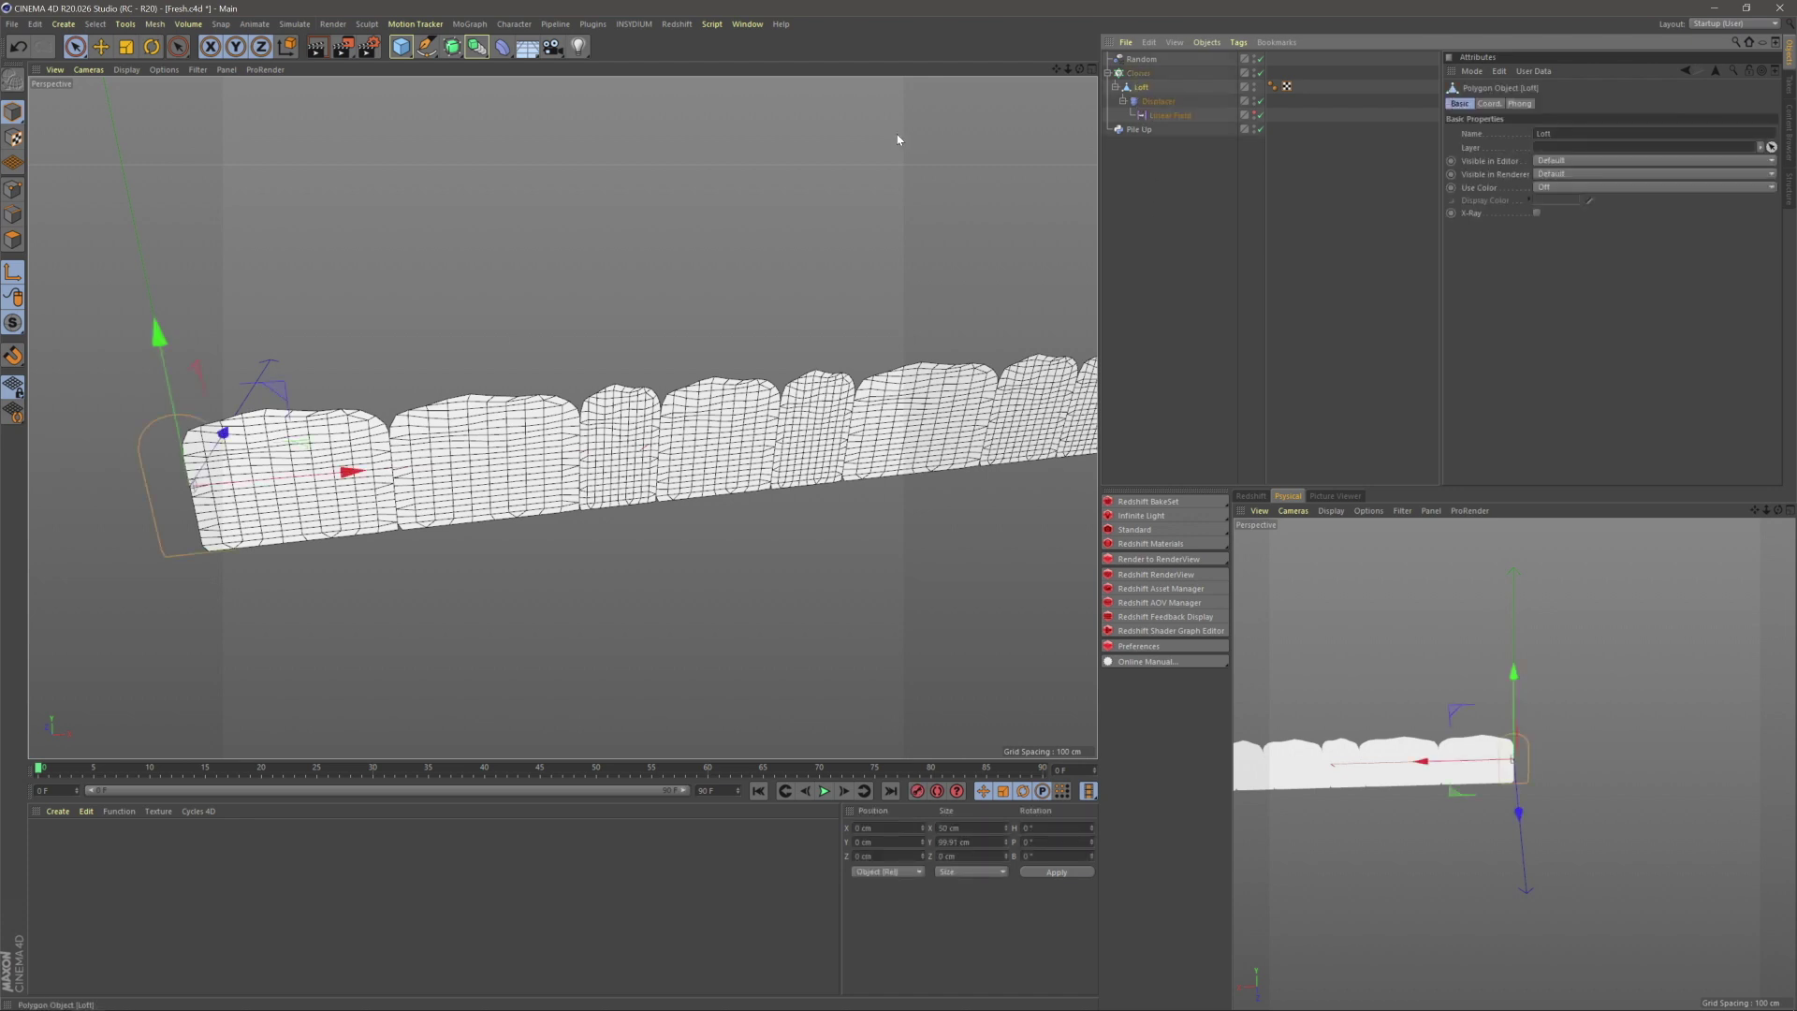
{"action": "left_click", "coordinate": [1260, 72]}
{"action": "key", "text": "h"}
{"action": "left_click", "coordinate": [13, 241]}
{"action": "scroll", "coordinate": [506, 470], "scroll_direction": "up", "scroll_amount": 3}
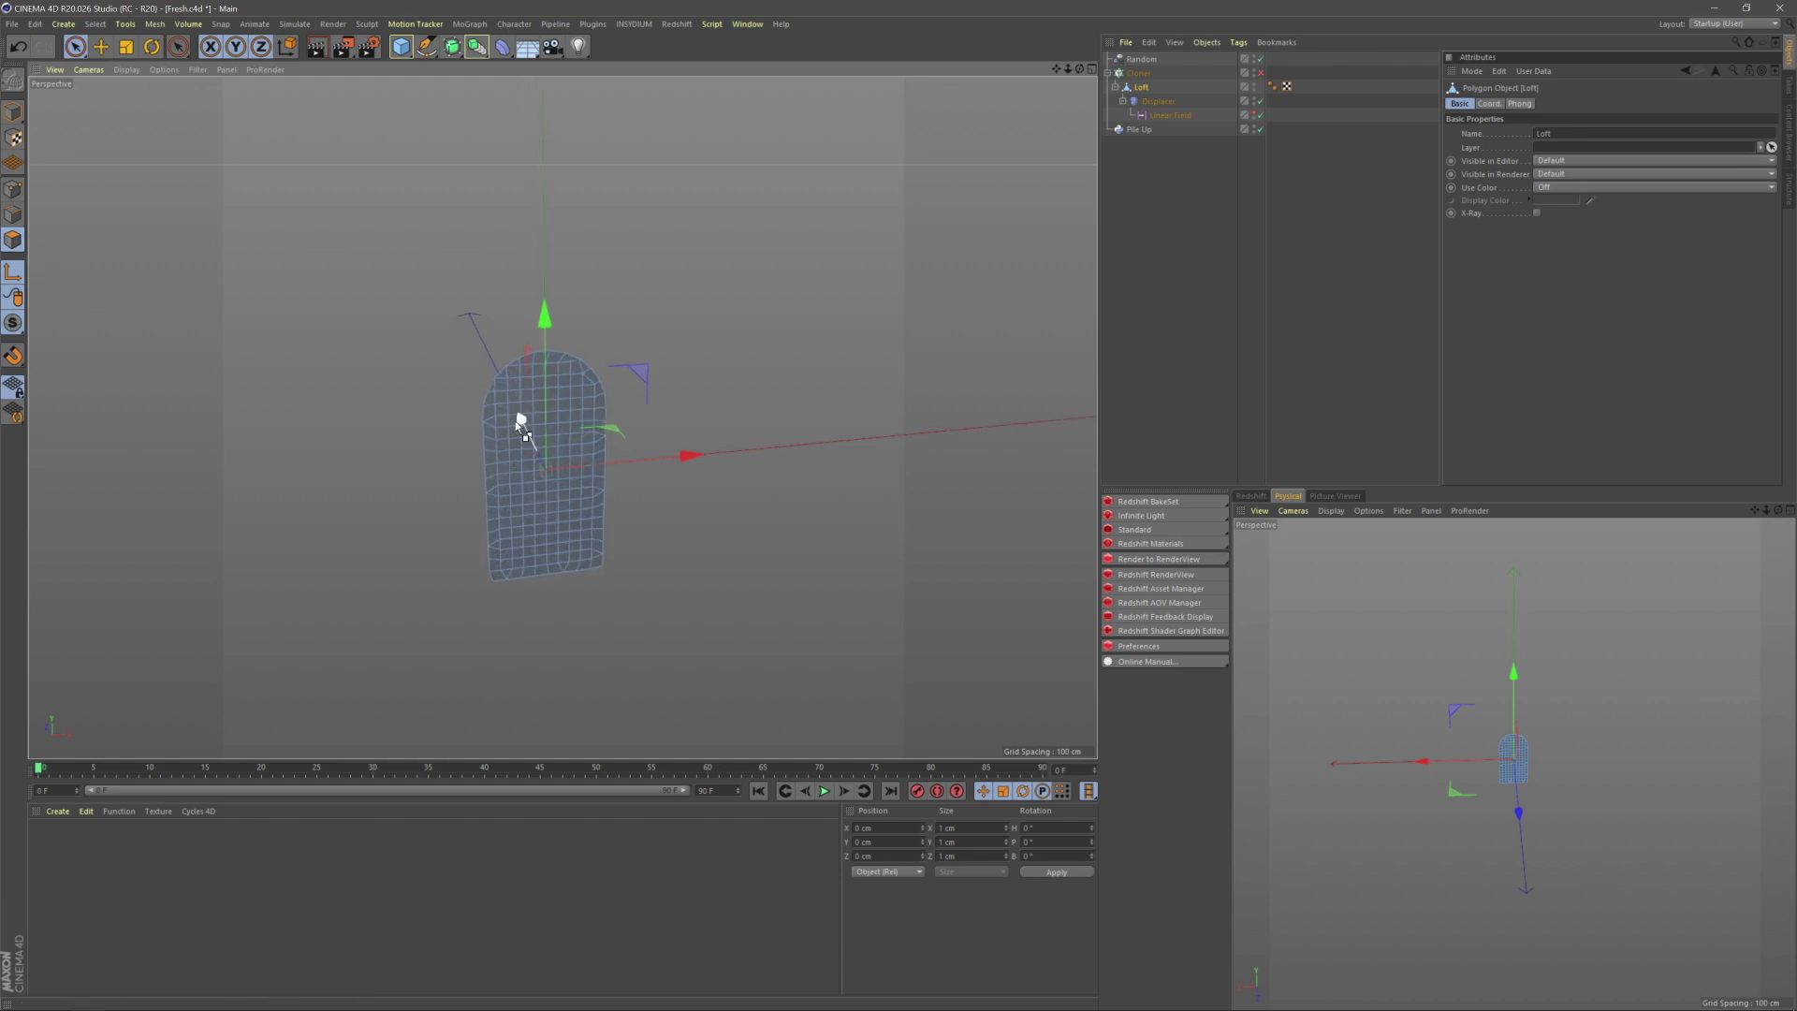
- Select all of the Loft's polygons and extrude them by 3 cm with Create Caps enabled
{"action": "left_click", "coordinate": [520, 414]}
{"action": "left_click_drag", "start_coordinate": [519, 415], "coordinate": [550, 376], "text": "alt"}
{"action": "right_click", "coordinate": [549, 376]}
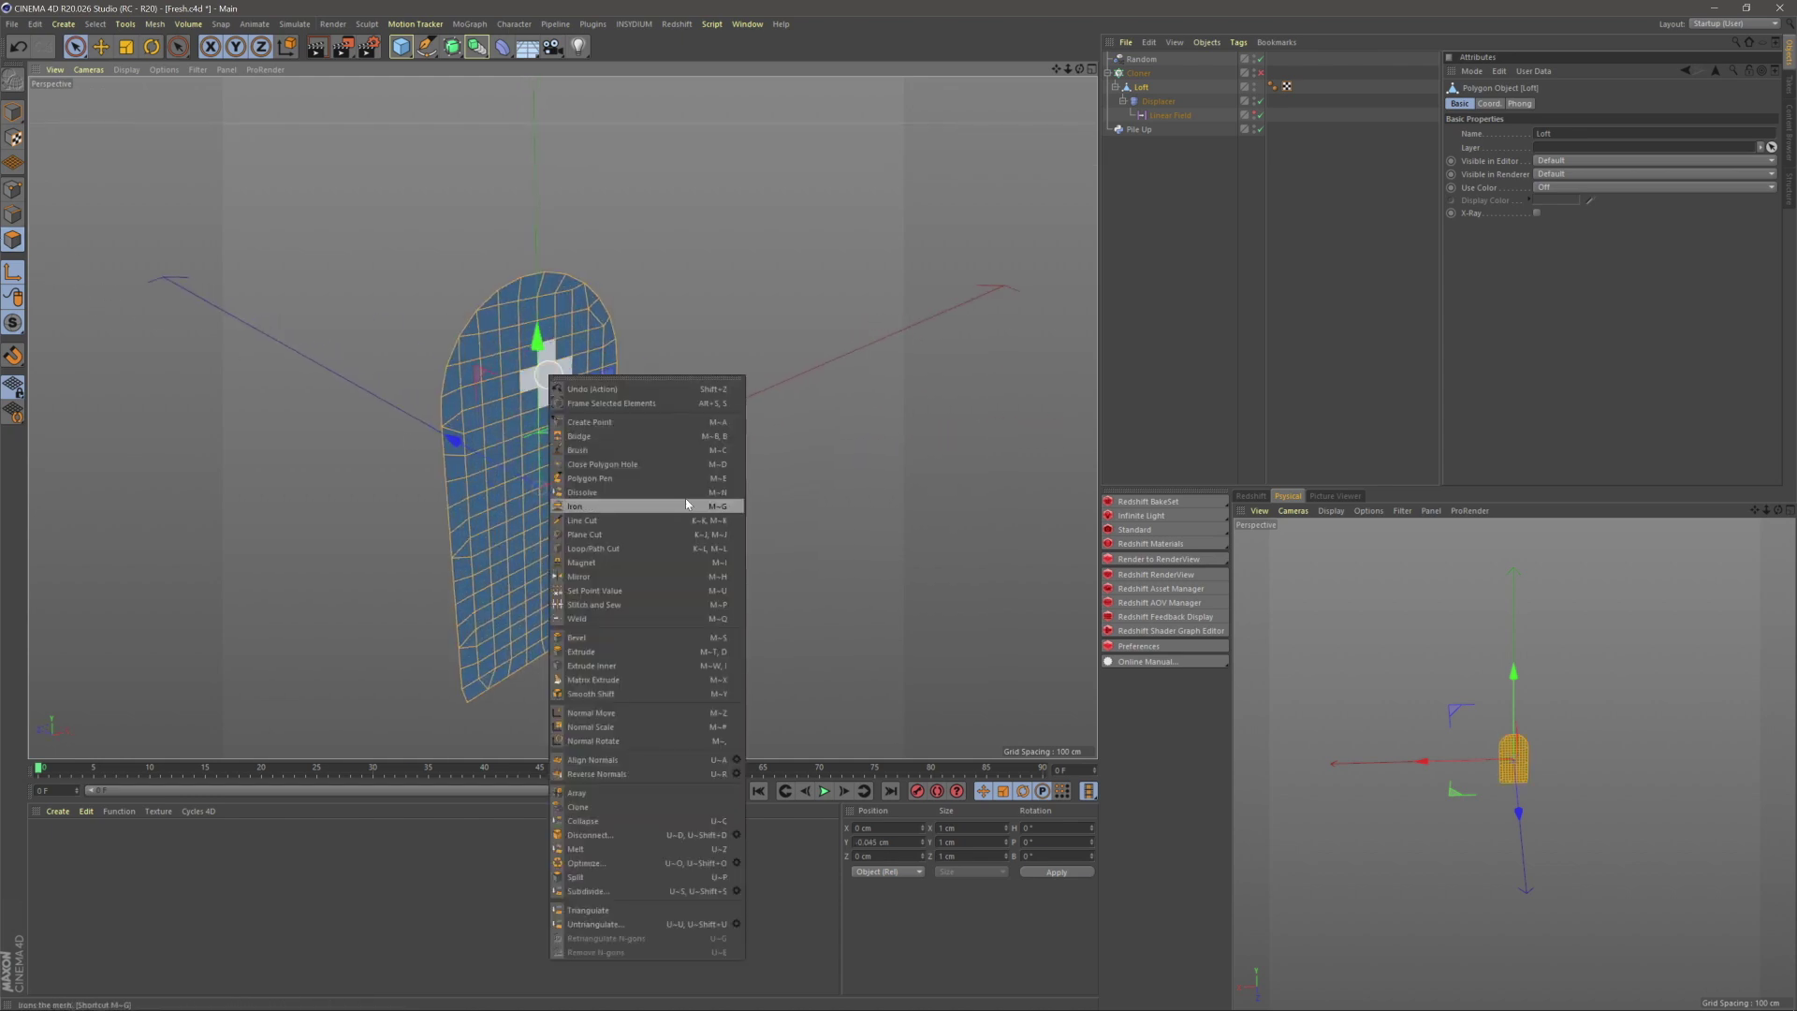
{"action": "left_click", "coordinate": [660, 651]}
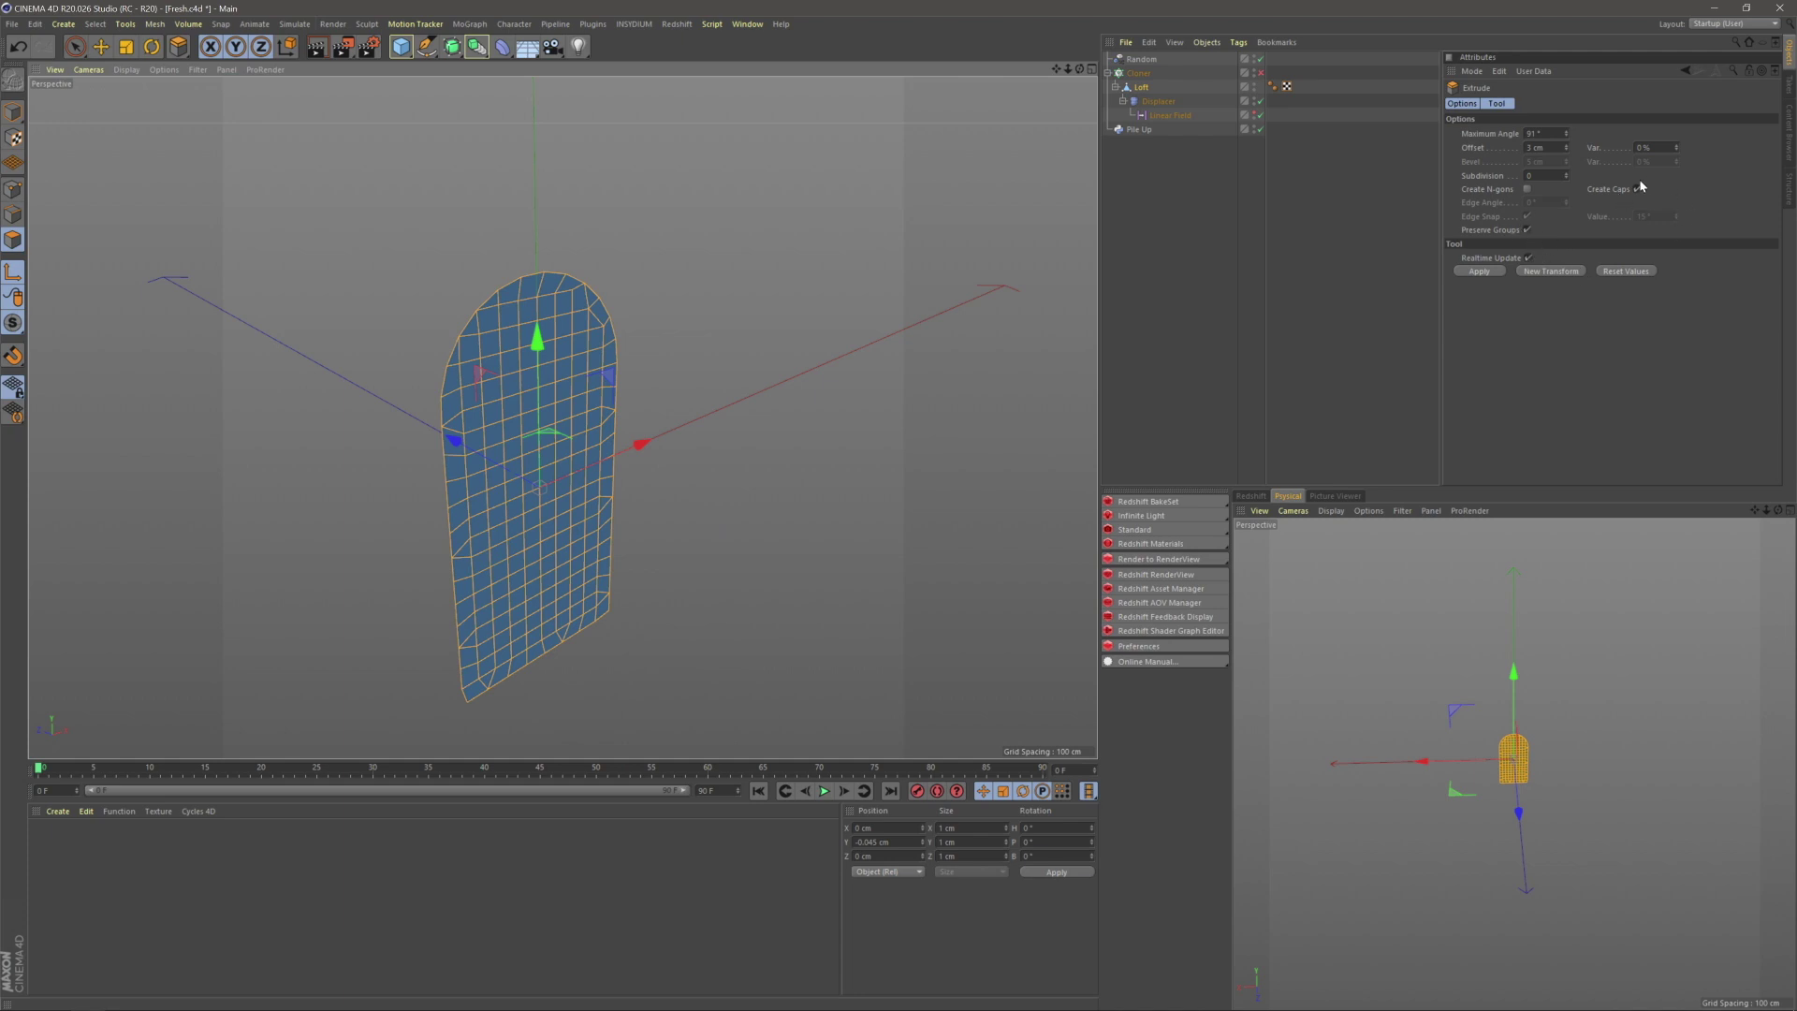
{"action": "left_click_drag", "start_coordinate": [644, 369], "coordinate": [703, 366], "text": "alt"}
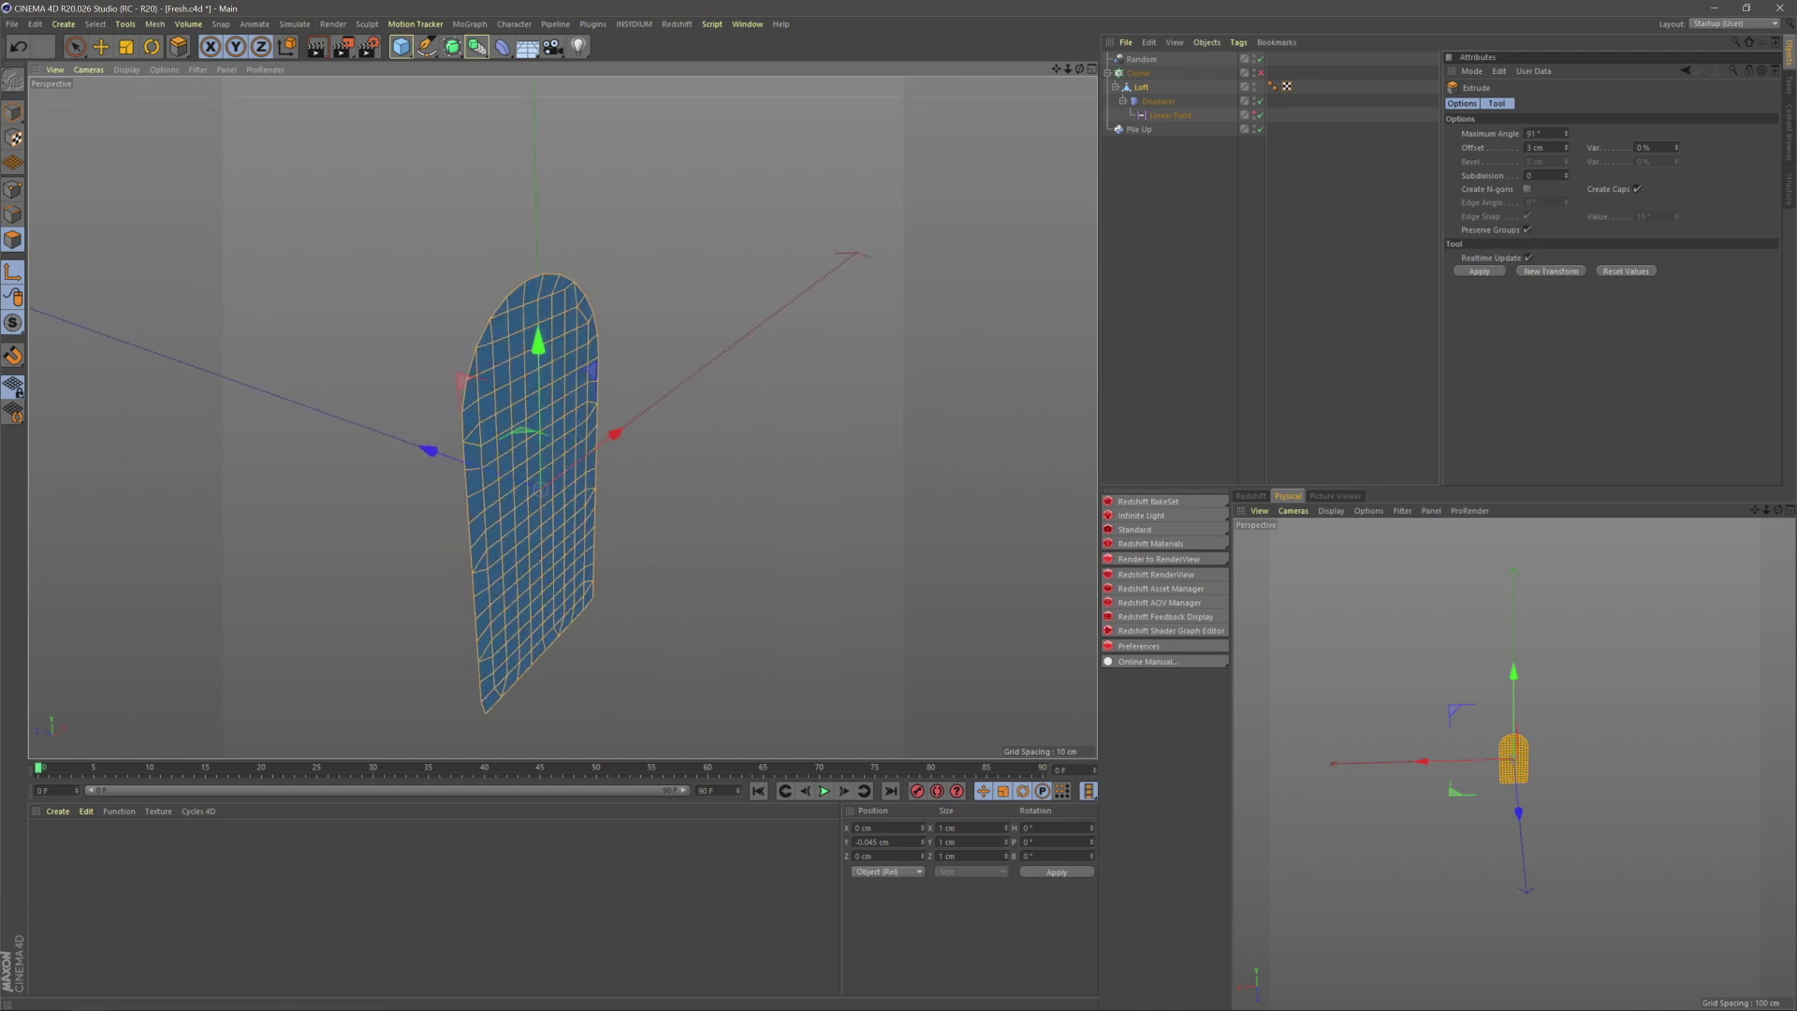
{"action": "left_click", "coordinate": [1541, 148]}
{"action": "key", "text": "Return"}
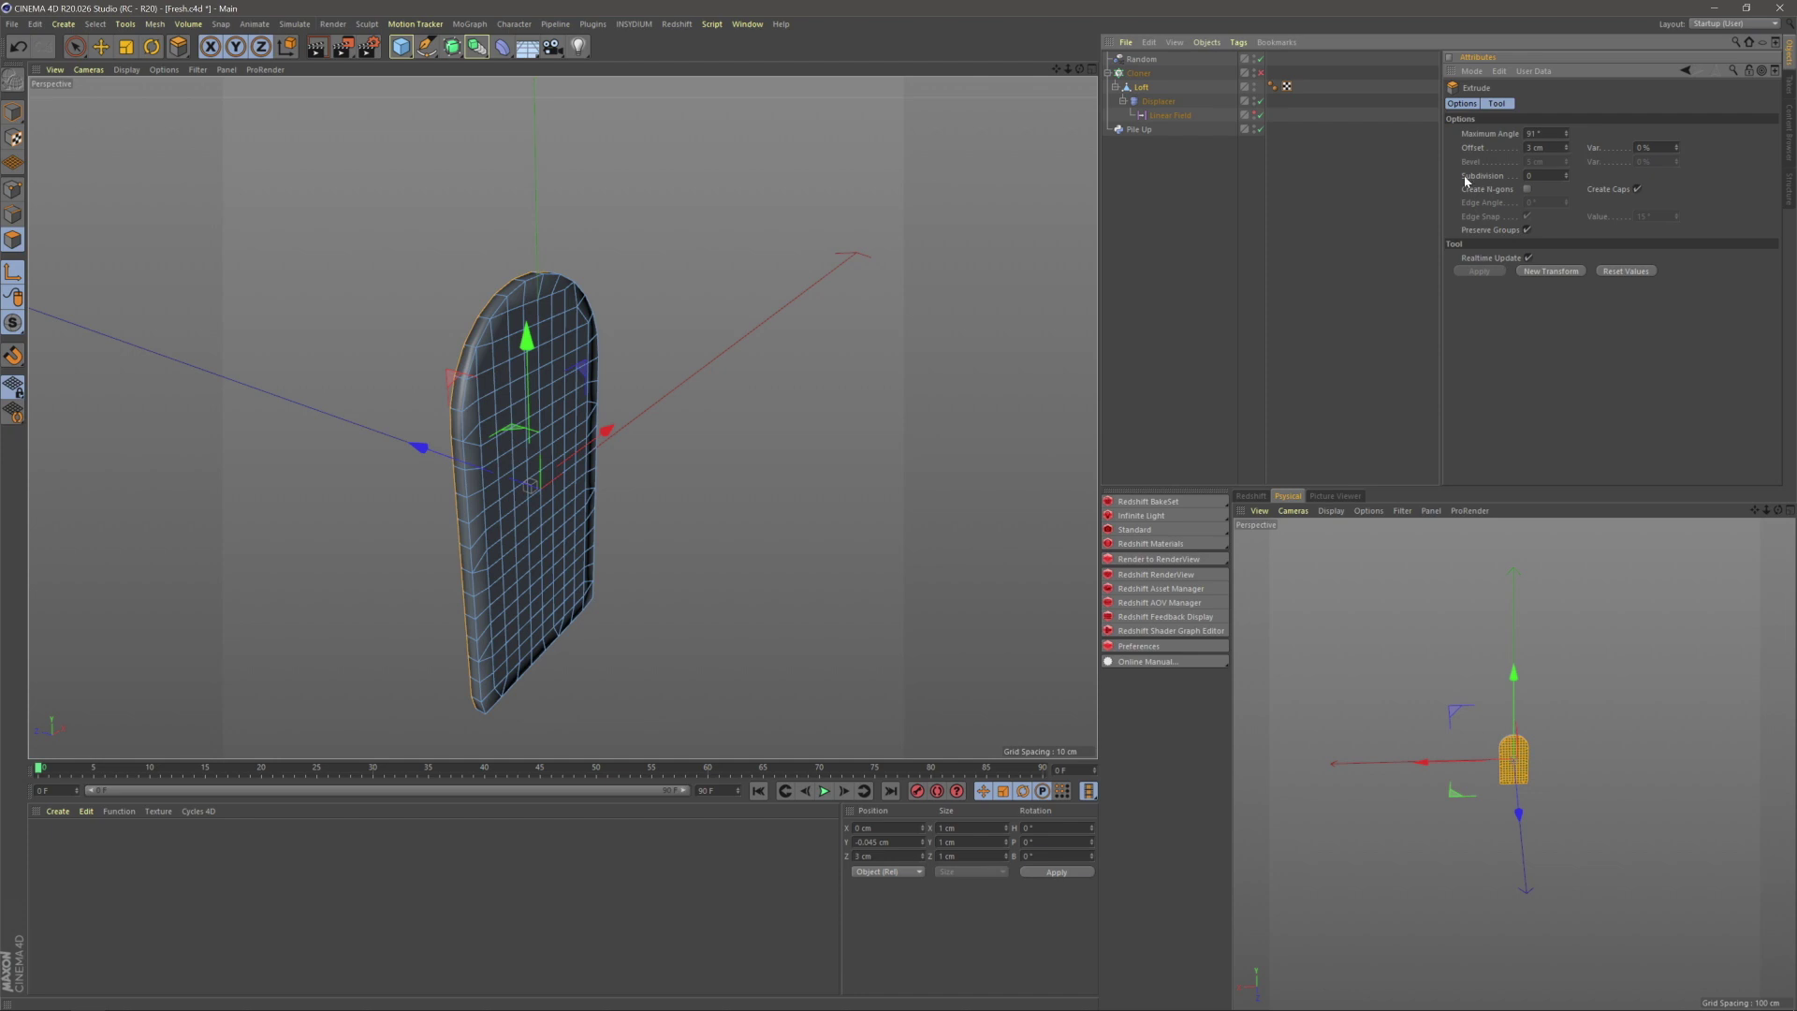
{"action": "left_click", "coordinate": [1301, 193]}
{"action": "left_click_drag", "start_coordinate": [614, 417], "coordinate": [524, 401], "text": "alt"}
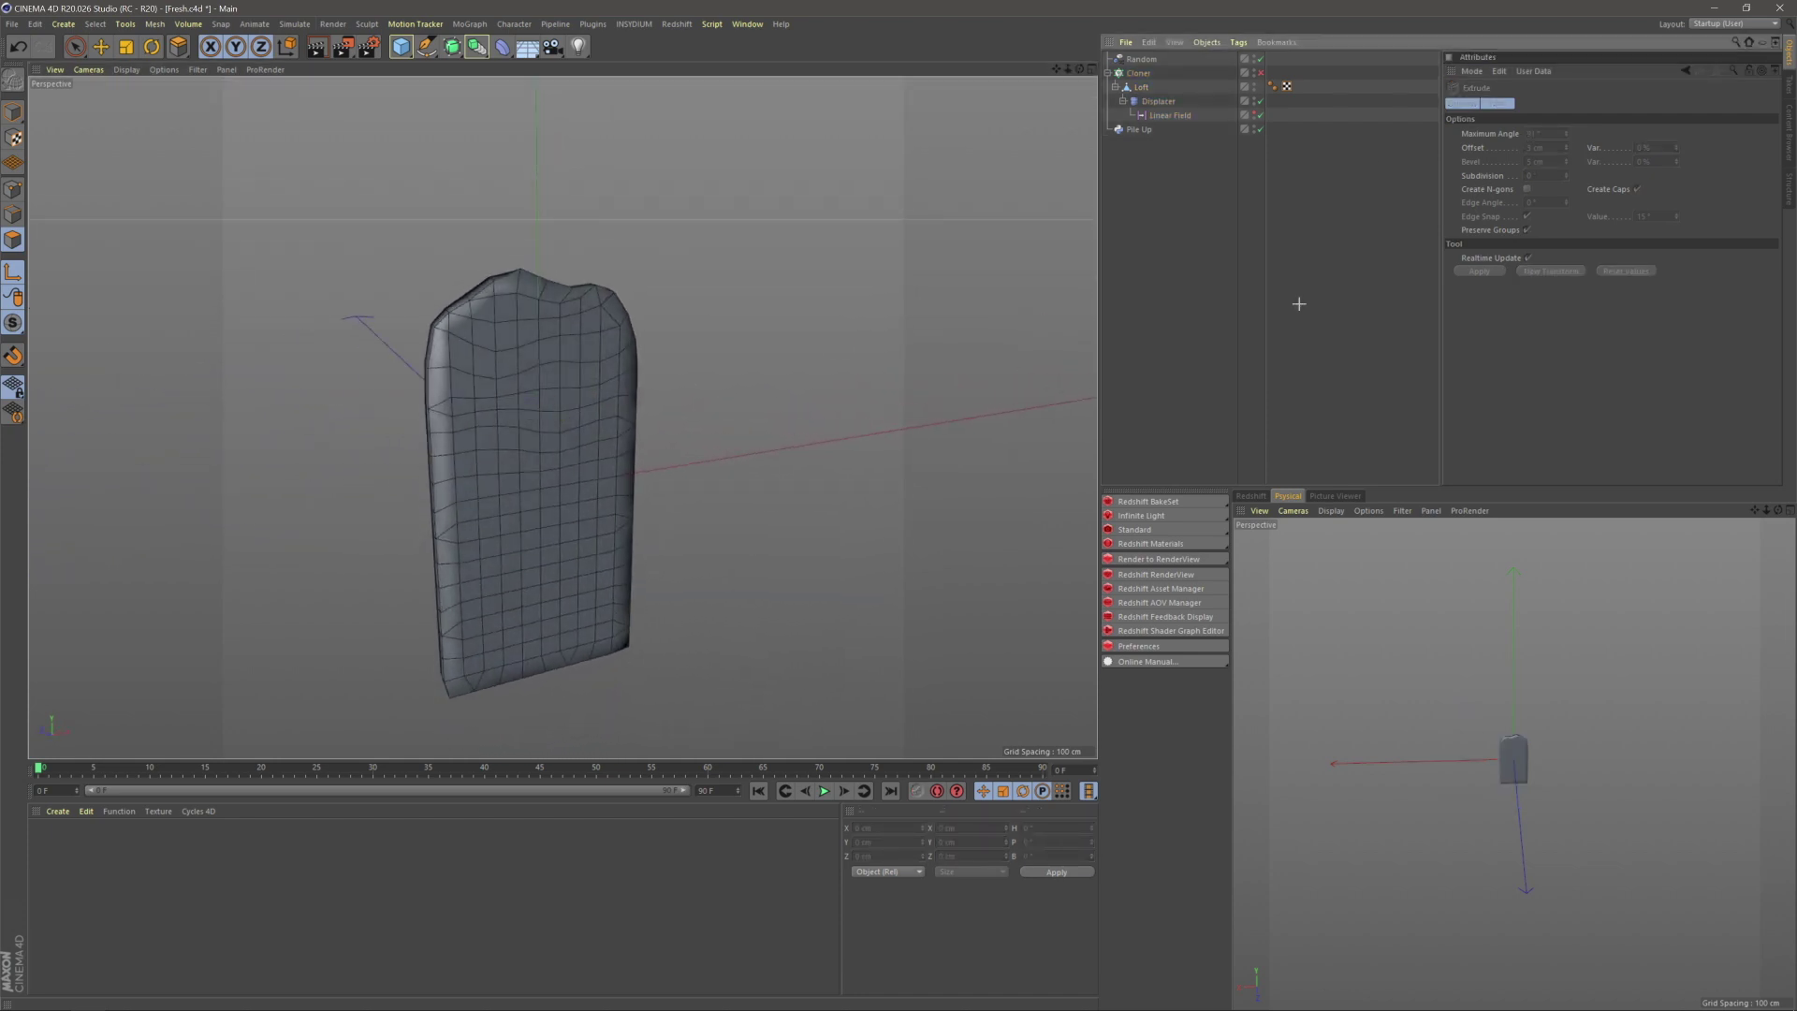
- Re-enable the Cloner, switch to the Live Selection tool and view the row of thickened scales
{"action": "left_click", "coordinate": [1259, 73]}
{"action": "mouse_move", "coordinate": [1070, 333]}
{"action": "left_mouse_down", "text": "alt"}
{"action": "mouse_move", "coordinate": [494, 390]}
{"action": "mouse_move", "coordinate": [822, 413]}
{"action": "mouse_move", "coordinate": [666, 424]}
{"action": "mouse_move", "coordinate": [774, 389]}
{"action": "mouse_move", "coordinate": [581, 473]}
{"action": "mouse_move", "coordinate": [645, 436]}
{"action": "mouse_move", "coordinate": [797, 427]}
{"action": "mouse_move", "coordinate": [737, 406]}
{"action": "mouse_move", "coordinate": [789, 423]}
{"action": "mouse_move", "coordinate": [534, 428]}
{"action": "mouse_move", "coordinate": [726, 428]}
{"action": "mouse_move", "coordinate": [749, 405]}
{"action": "mouse_move", "coordinate": [613, 397]}
{"action": "left_mouse_up", "text": "alt"}
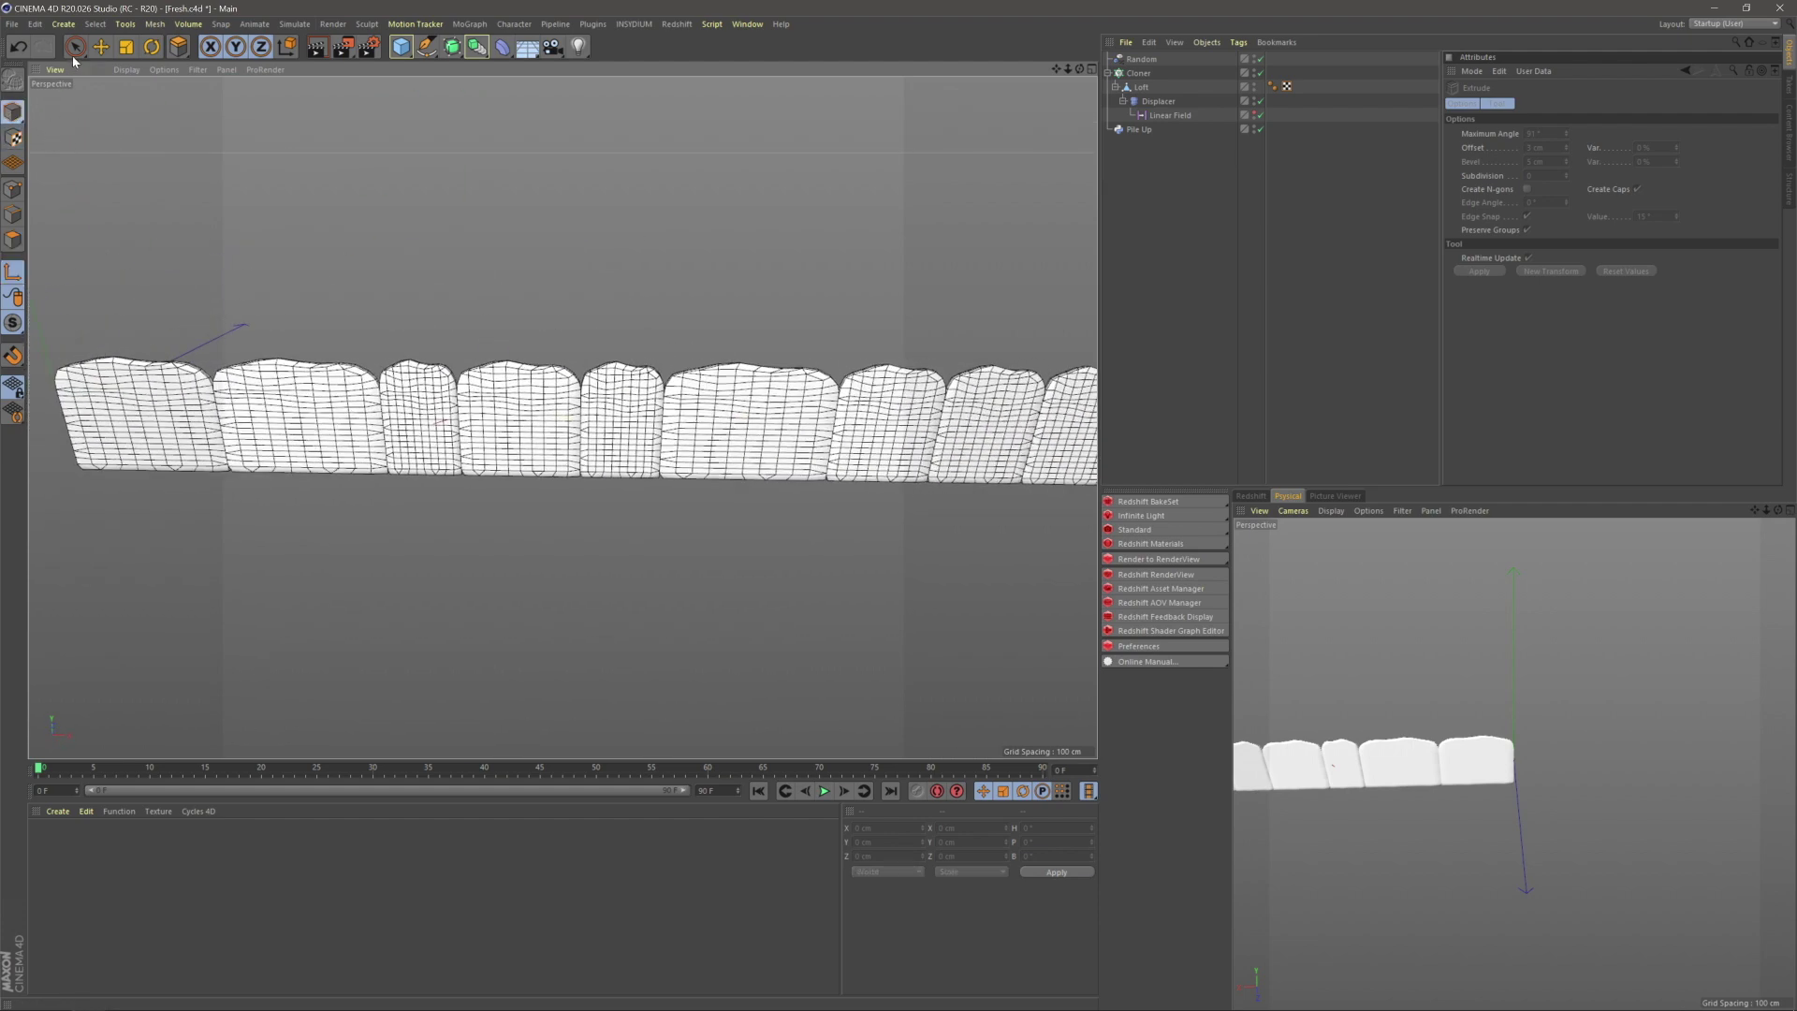
{"action": "left_click", "coordinate": [75, 46]}
{"action": "left_click", "coordinate": [1230, 268]}
{"action": "middle_click_drag", "start_coordinate": [633, 362], "coordinate": [731, 385], "text": "alt"}
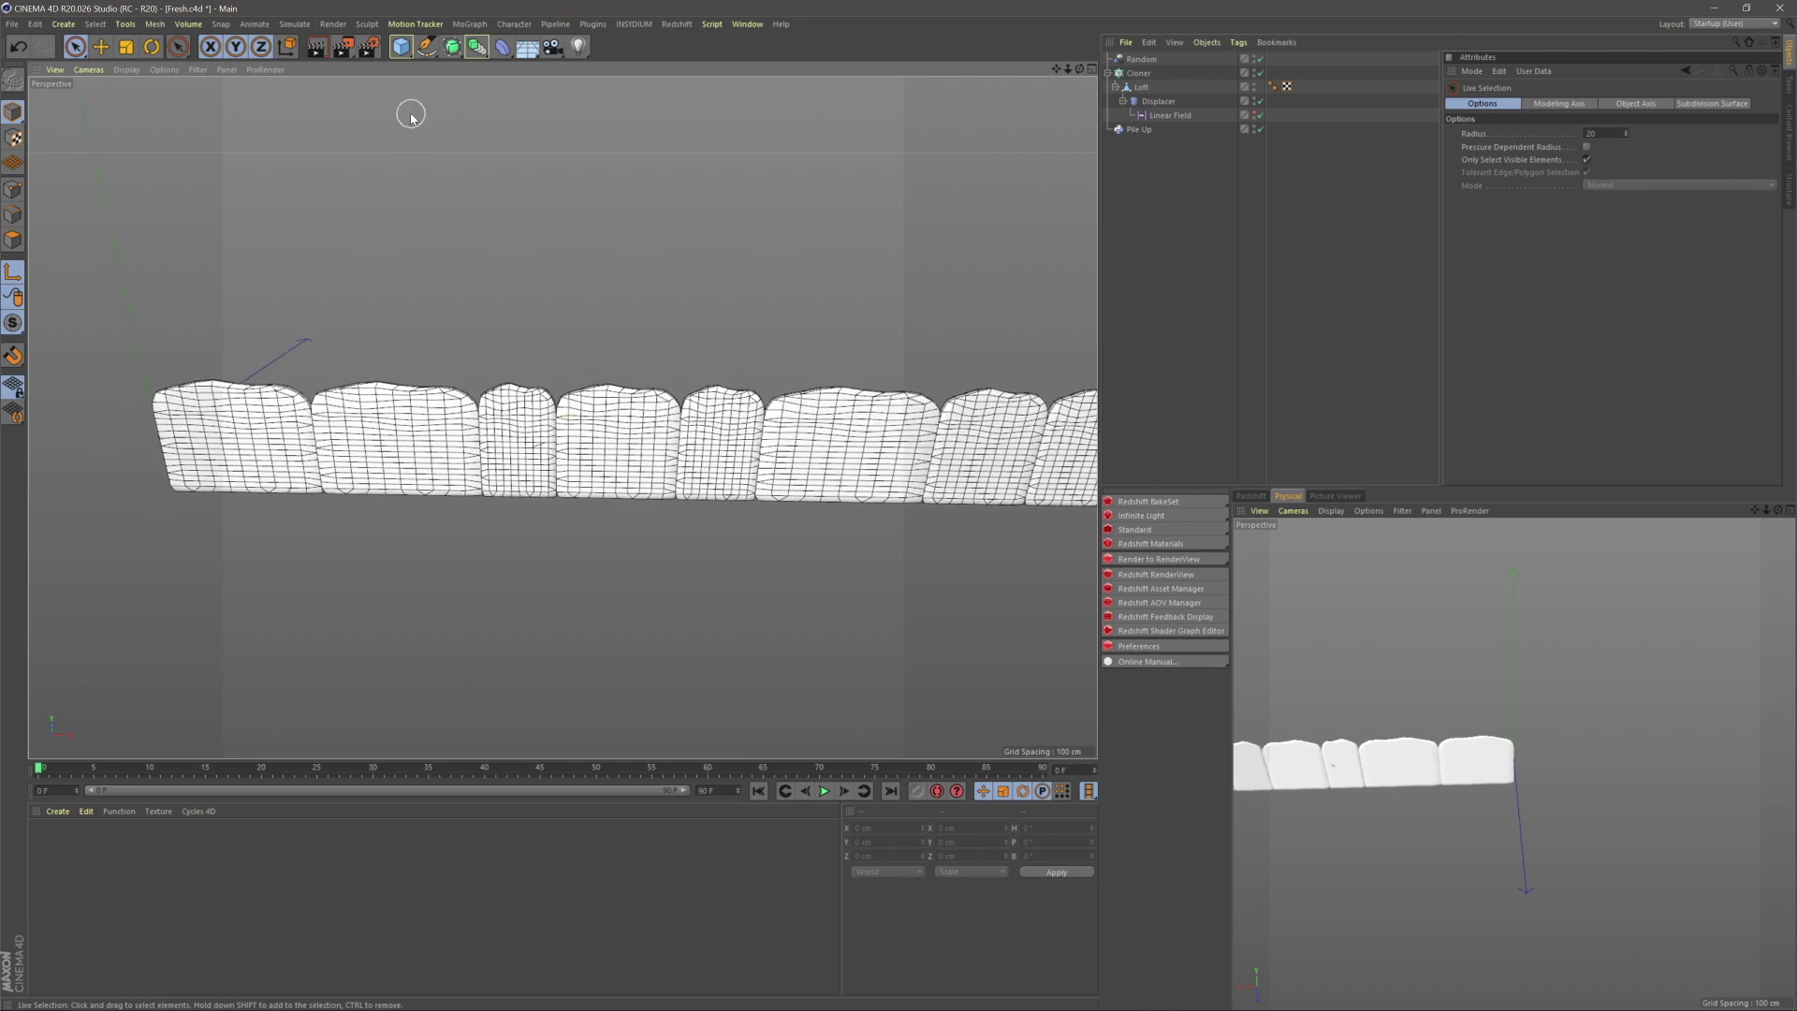
- Add a Spline Wrap deformer to the scene and bring up its object properties
{"action": "left_click", "coordinate": [463, 25]}
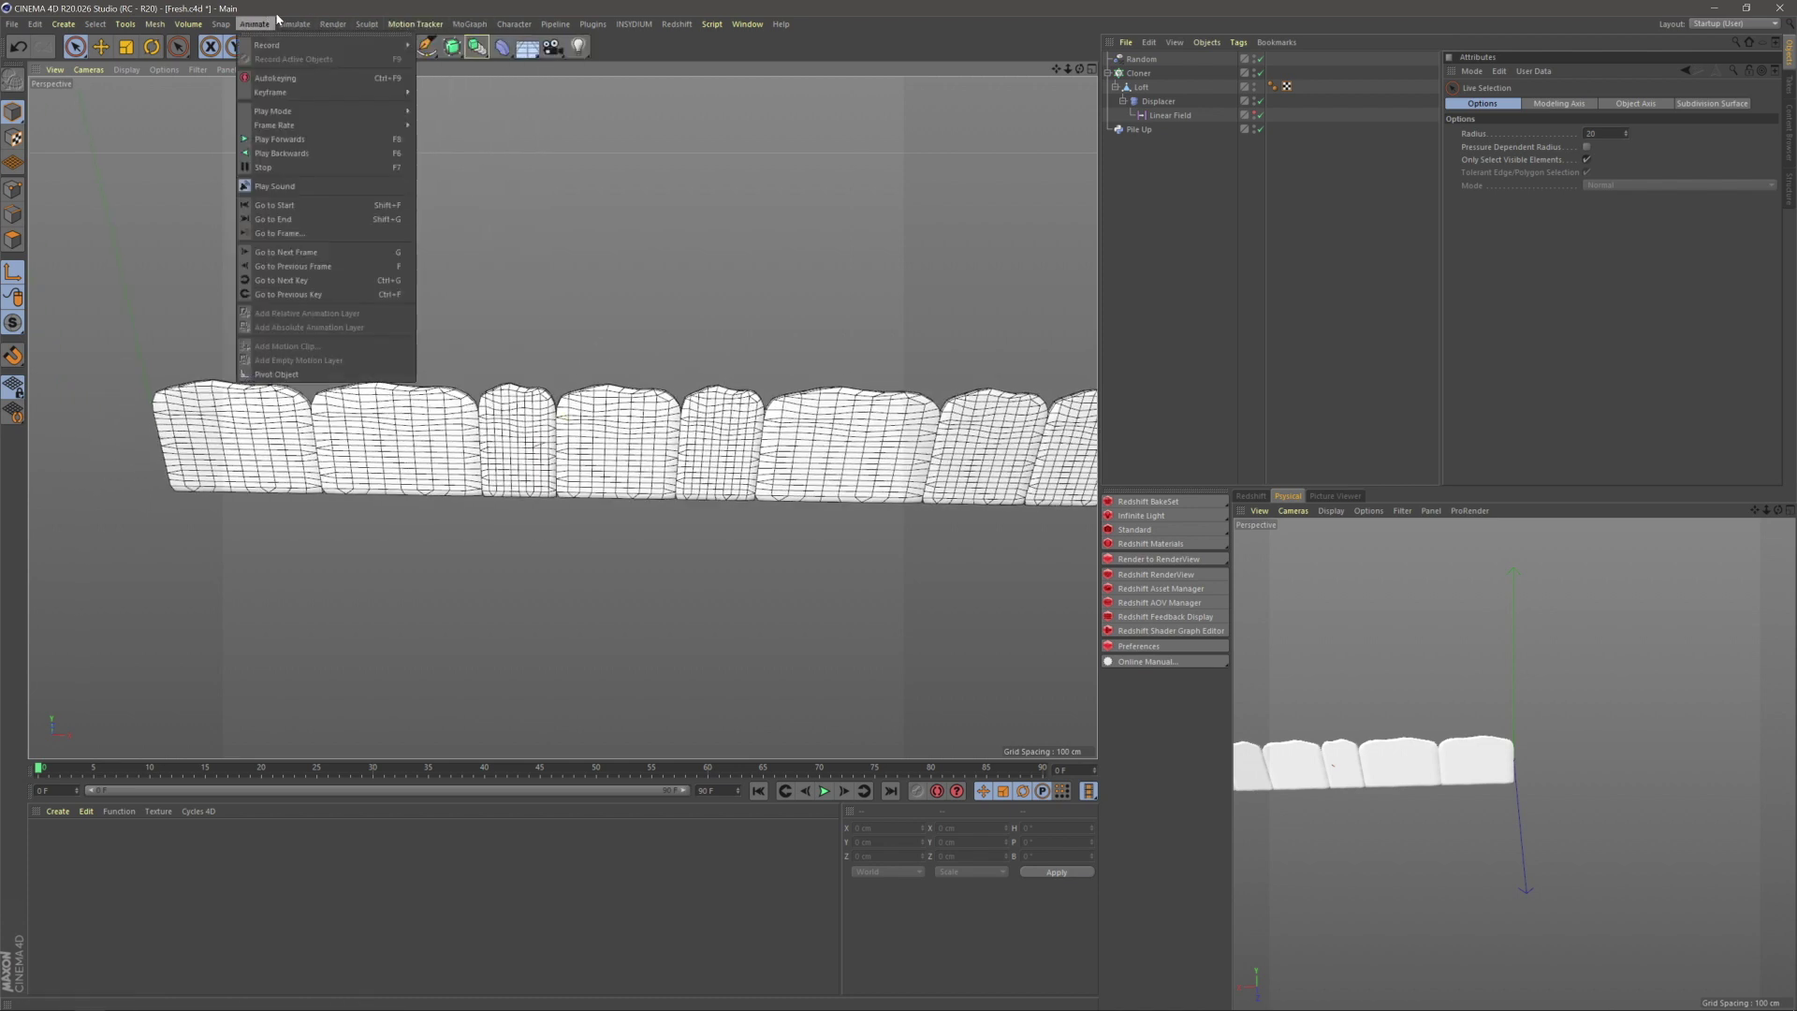
{"action": "left_click", "coordinate": [379, 19]}
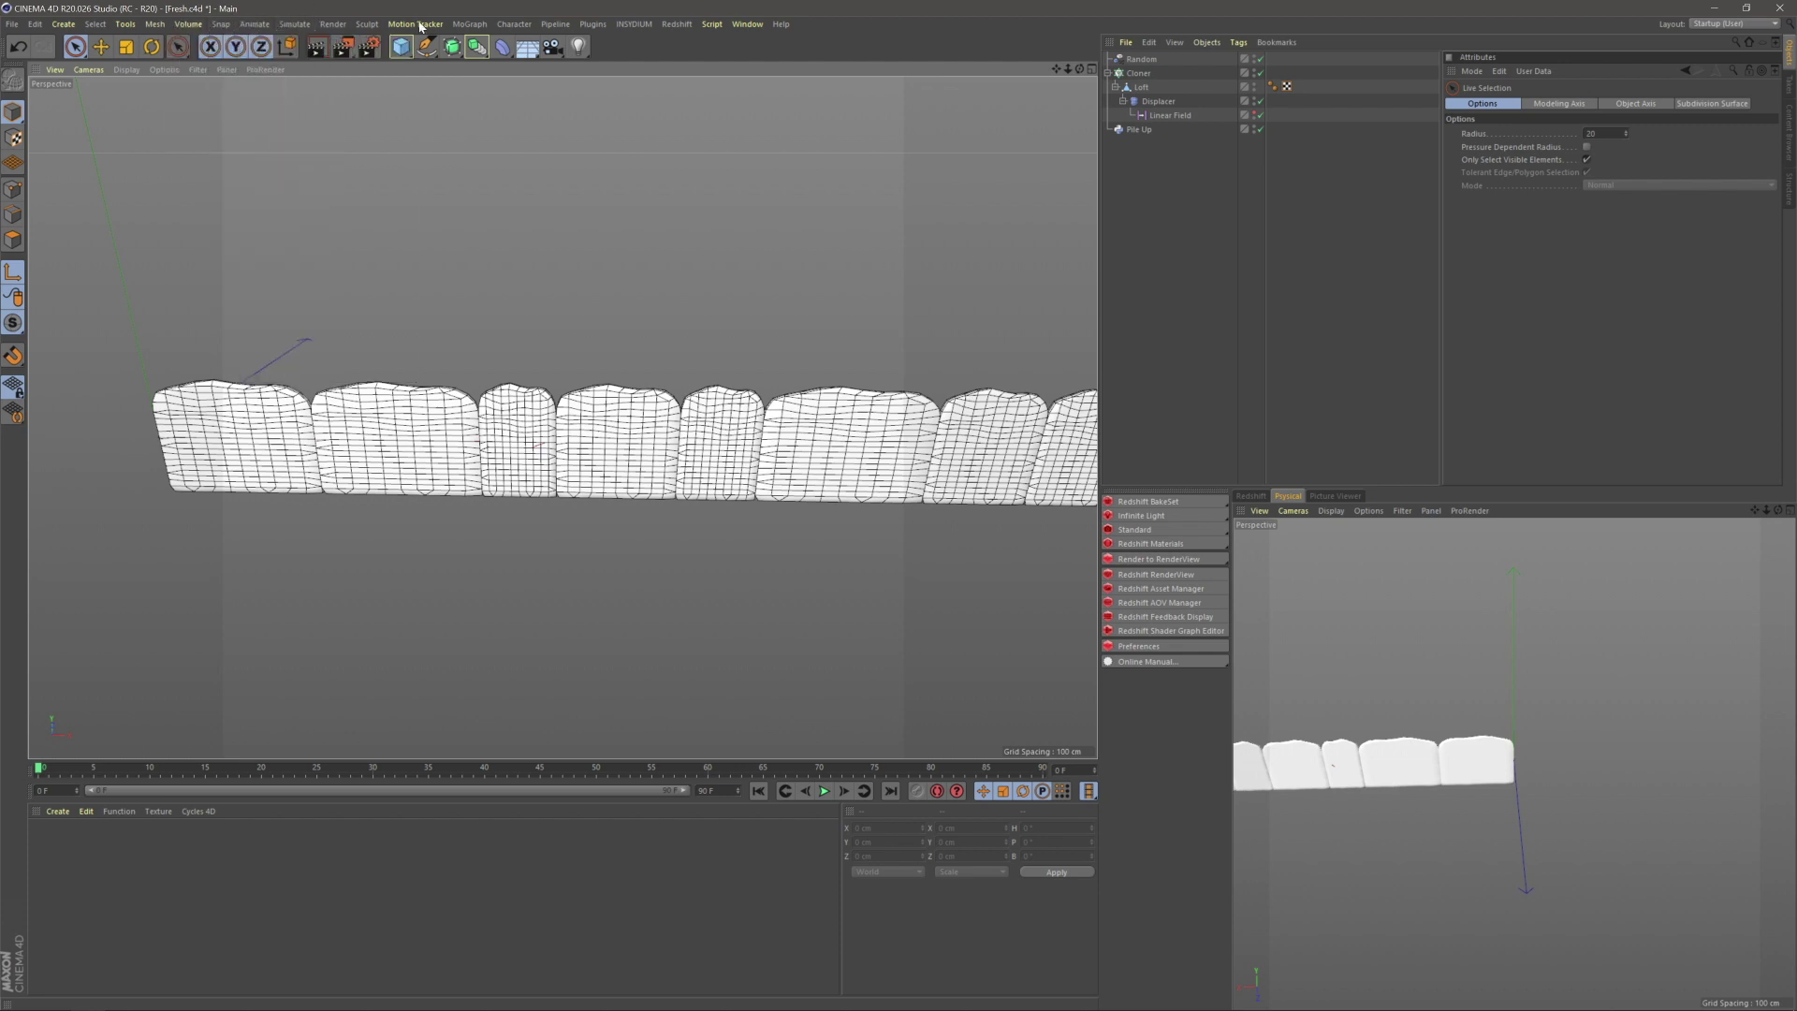
{"action": "left_click_drag", "start_coordinate": [501, 369], "coordinate": [704, 406], "text": "alt"}
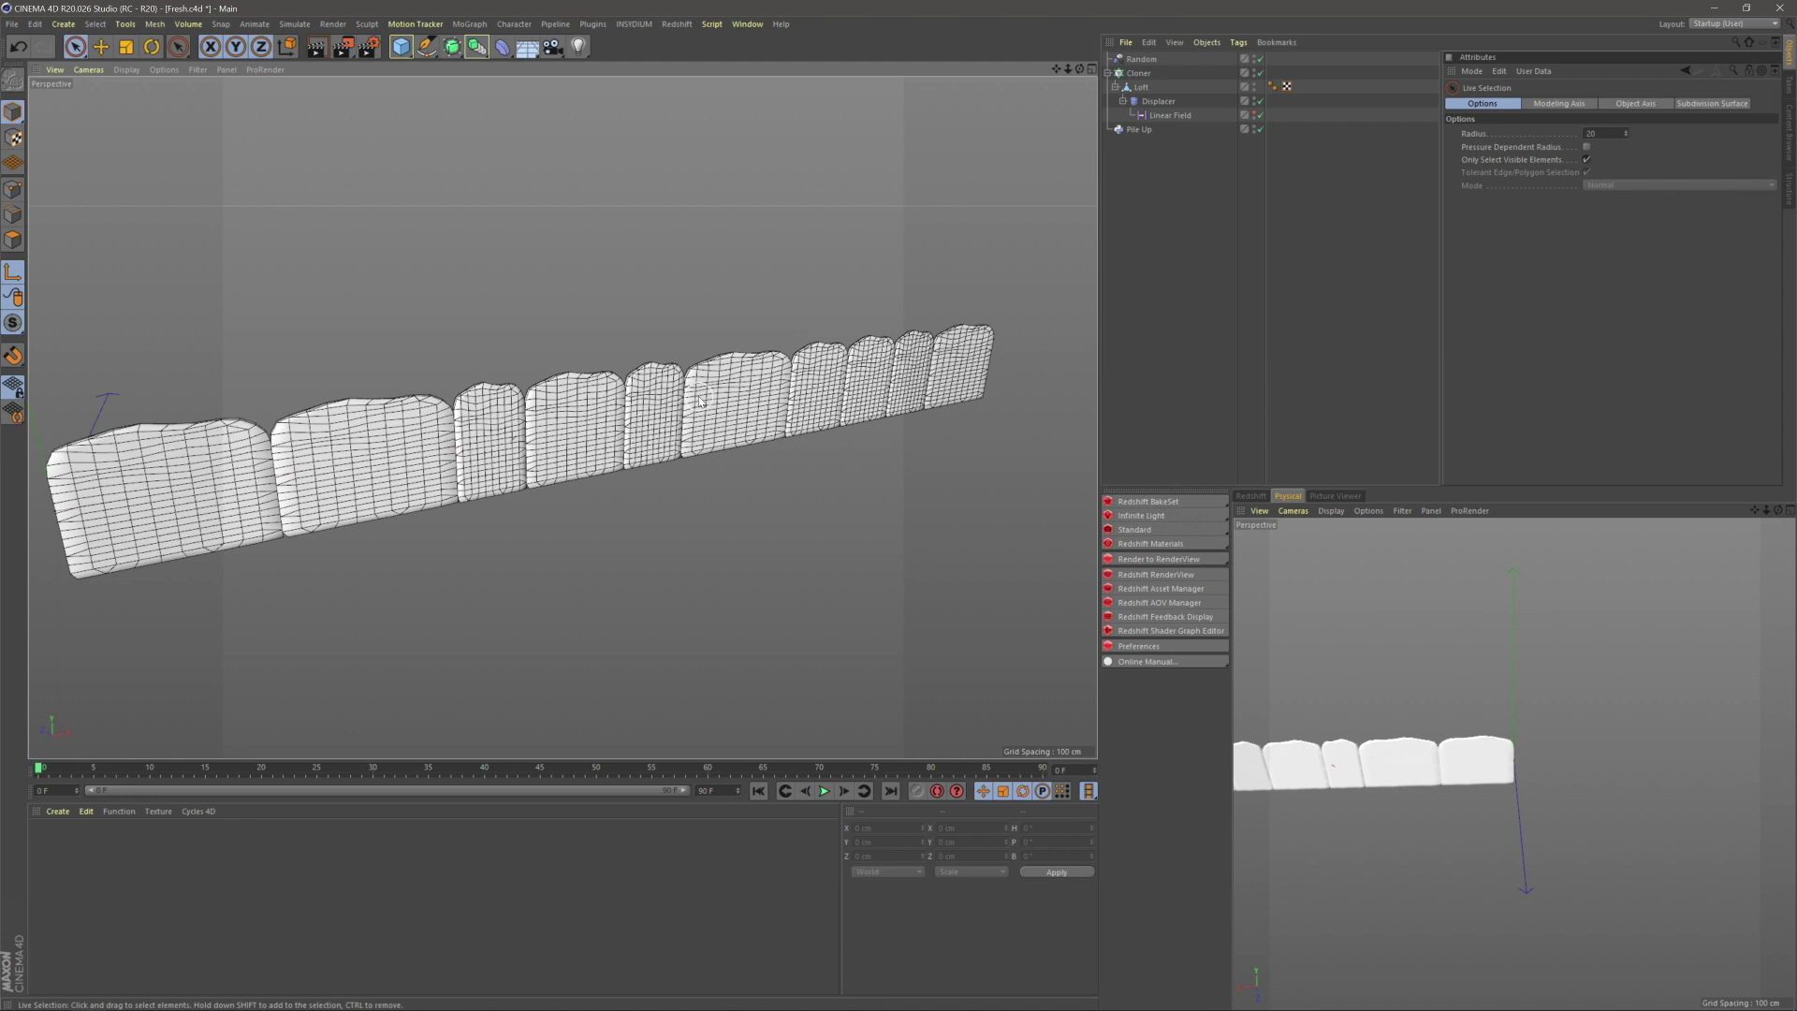
{"action": "middle_click_drag", "start_coordinate": [743, 375], "coordinate": [703, 402], "text": "alt"}
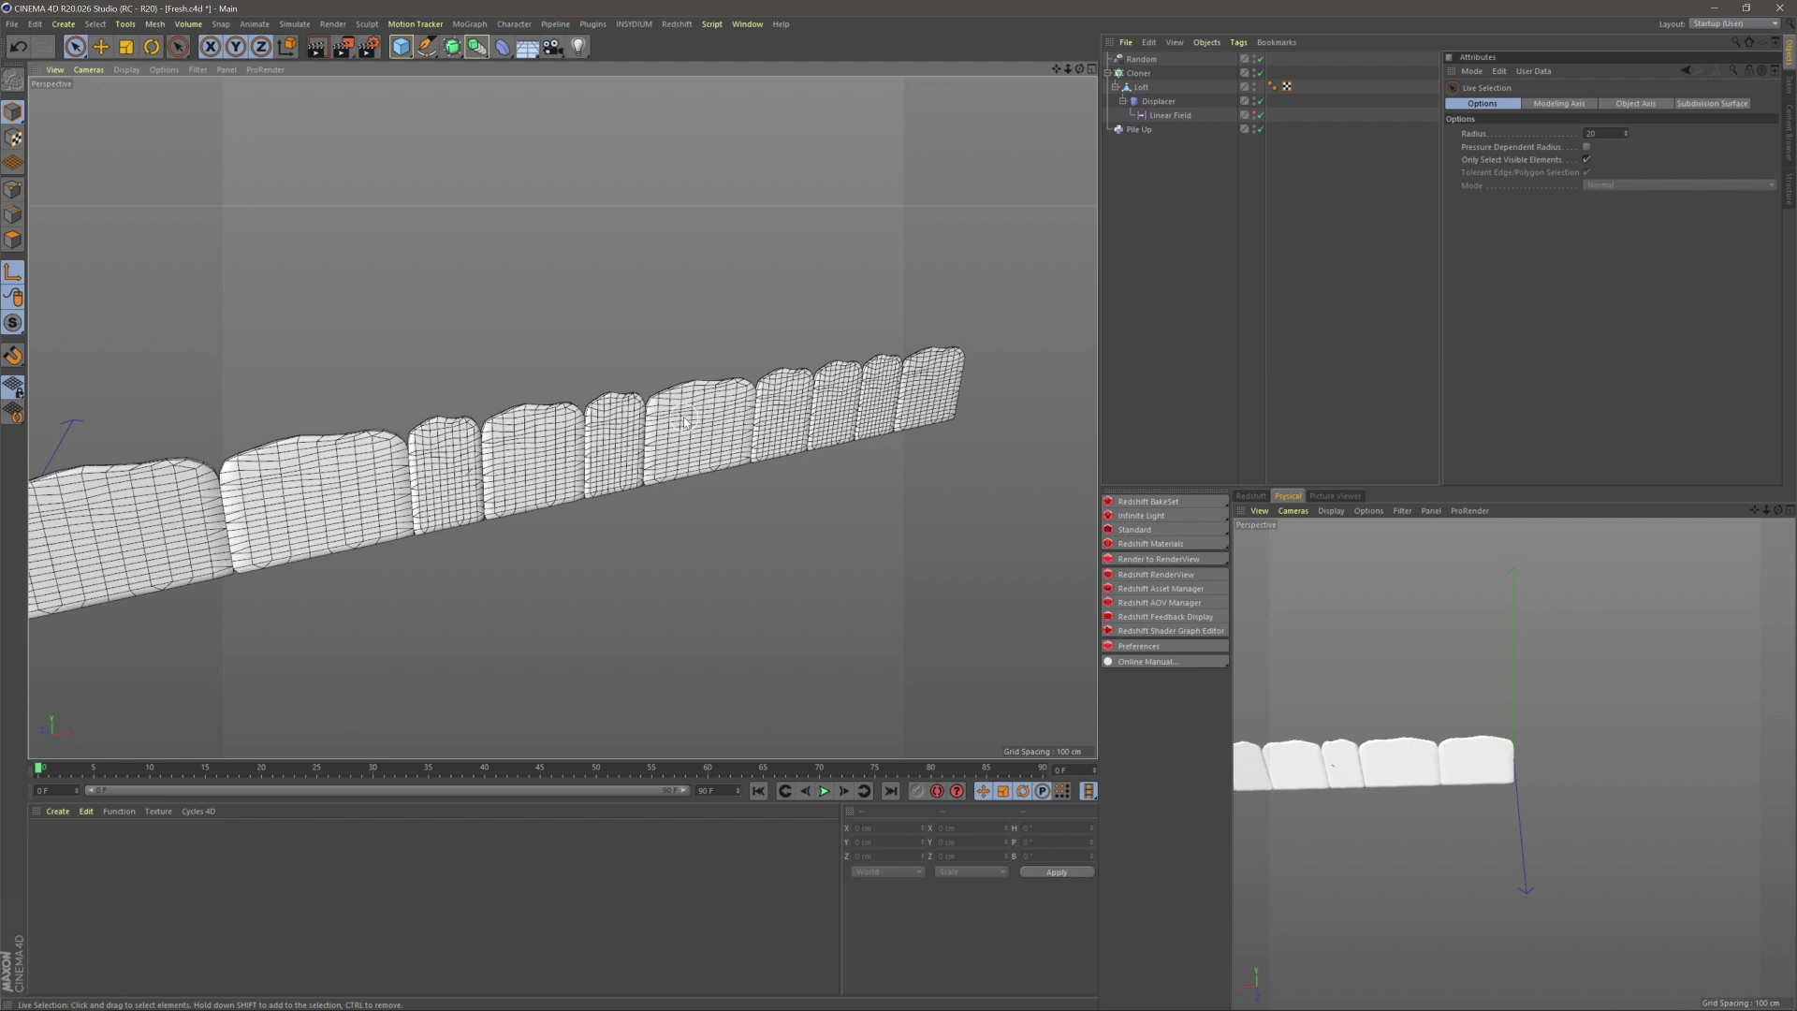
{"action": "middle_click_drag", "start_coordinate": [531, 421], "coordinate": [684, 409], "text": "alt"}
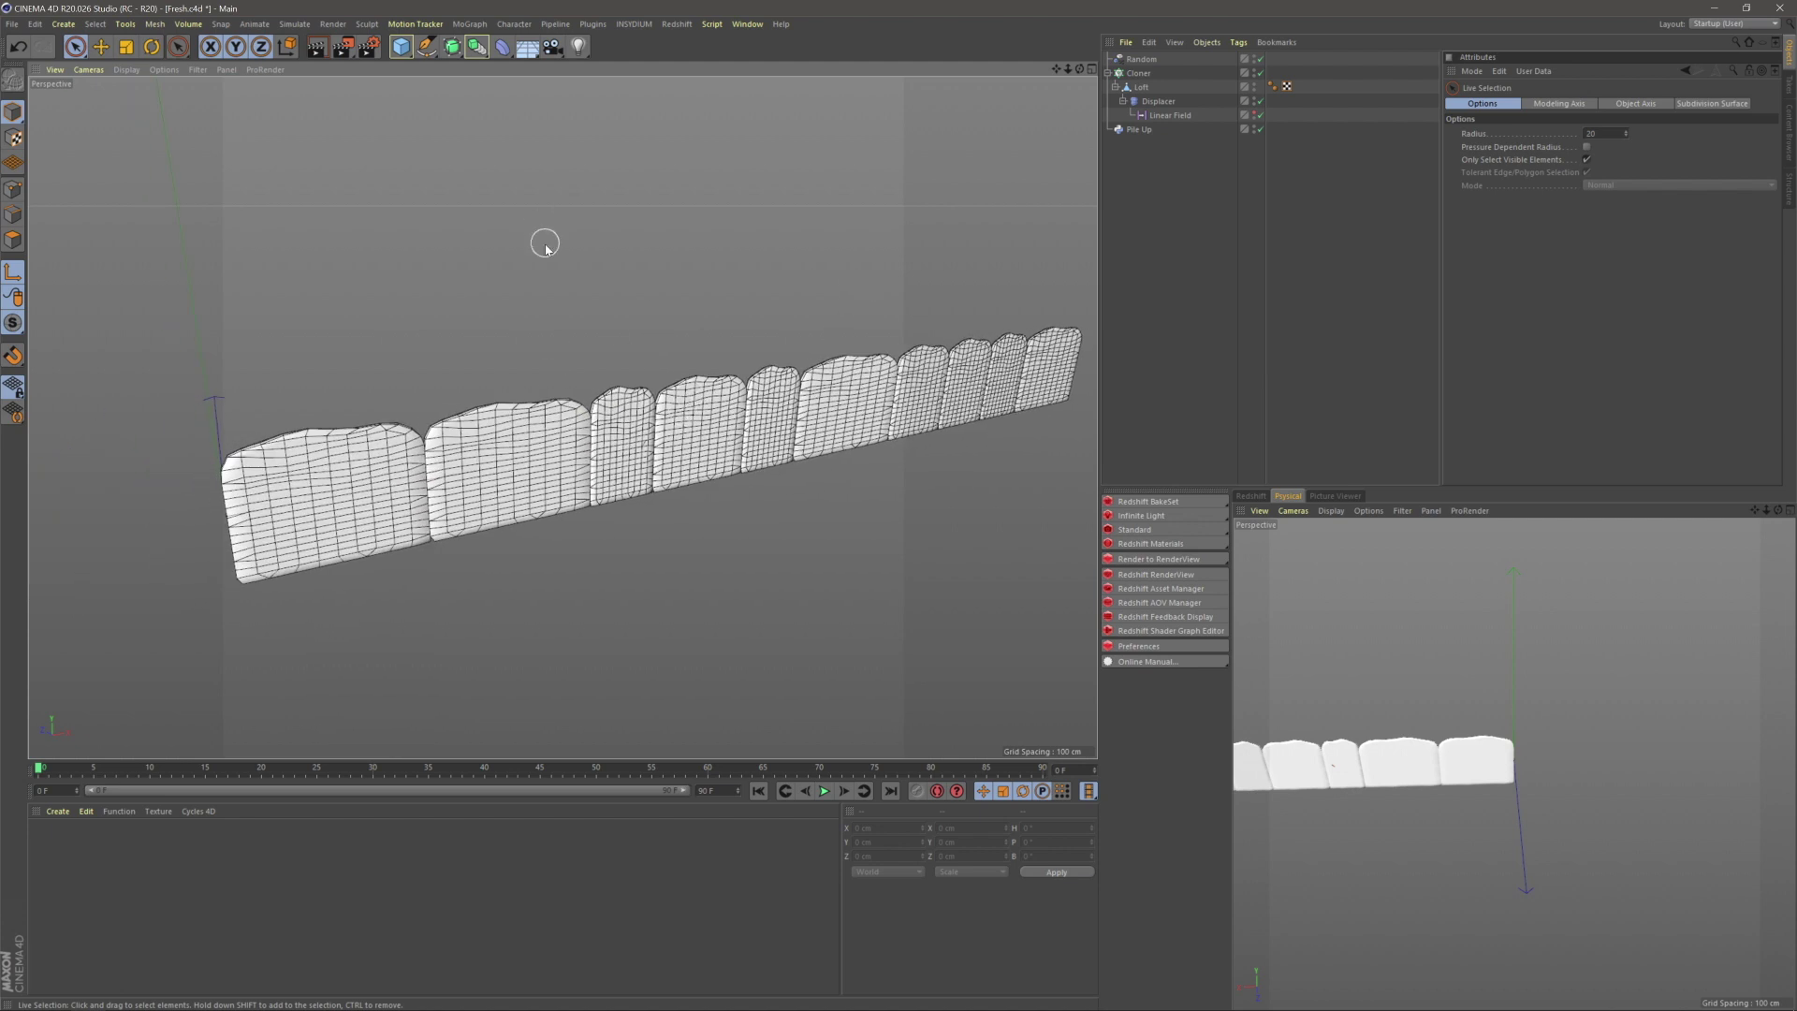
{"action": "left_click", "coordinate": [503, 47]}
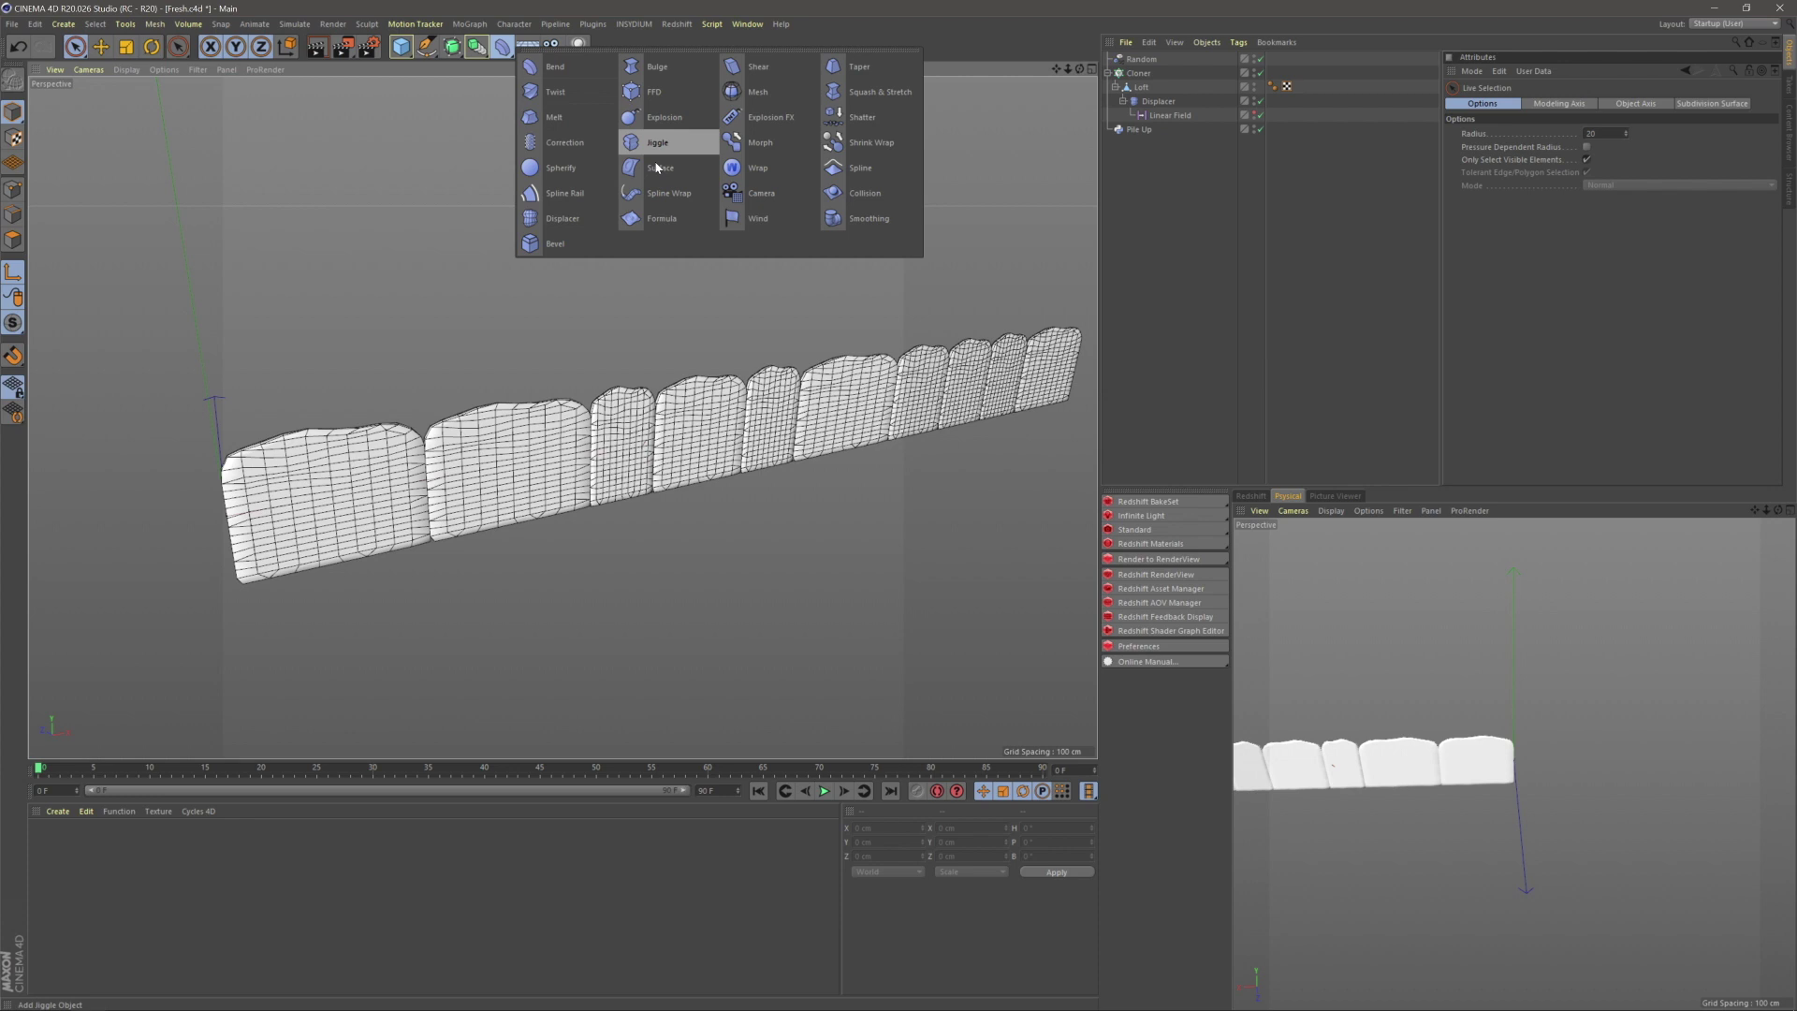
{"action": "left_click", "coordinate": [666, 192]}
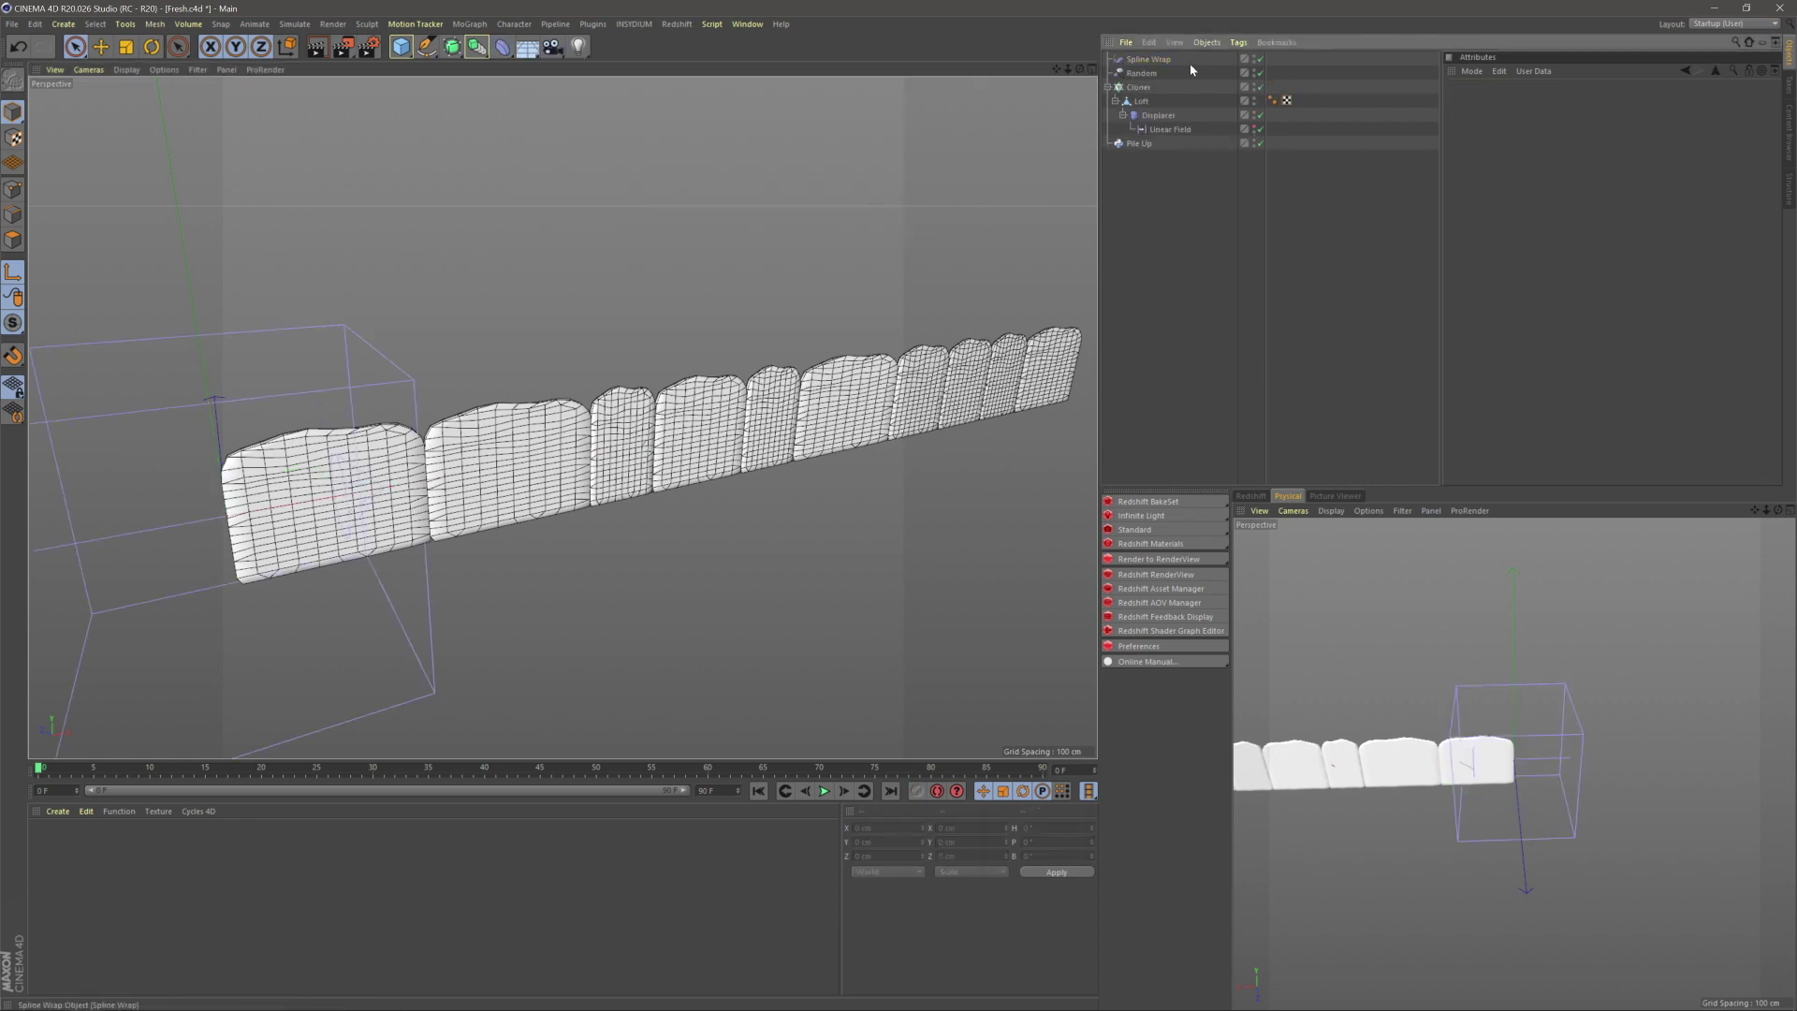
{"action": "left_click", "coordinate": [1161, 58]}
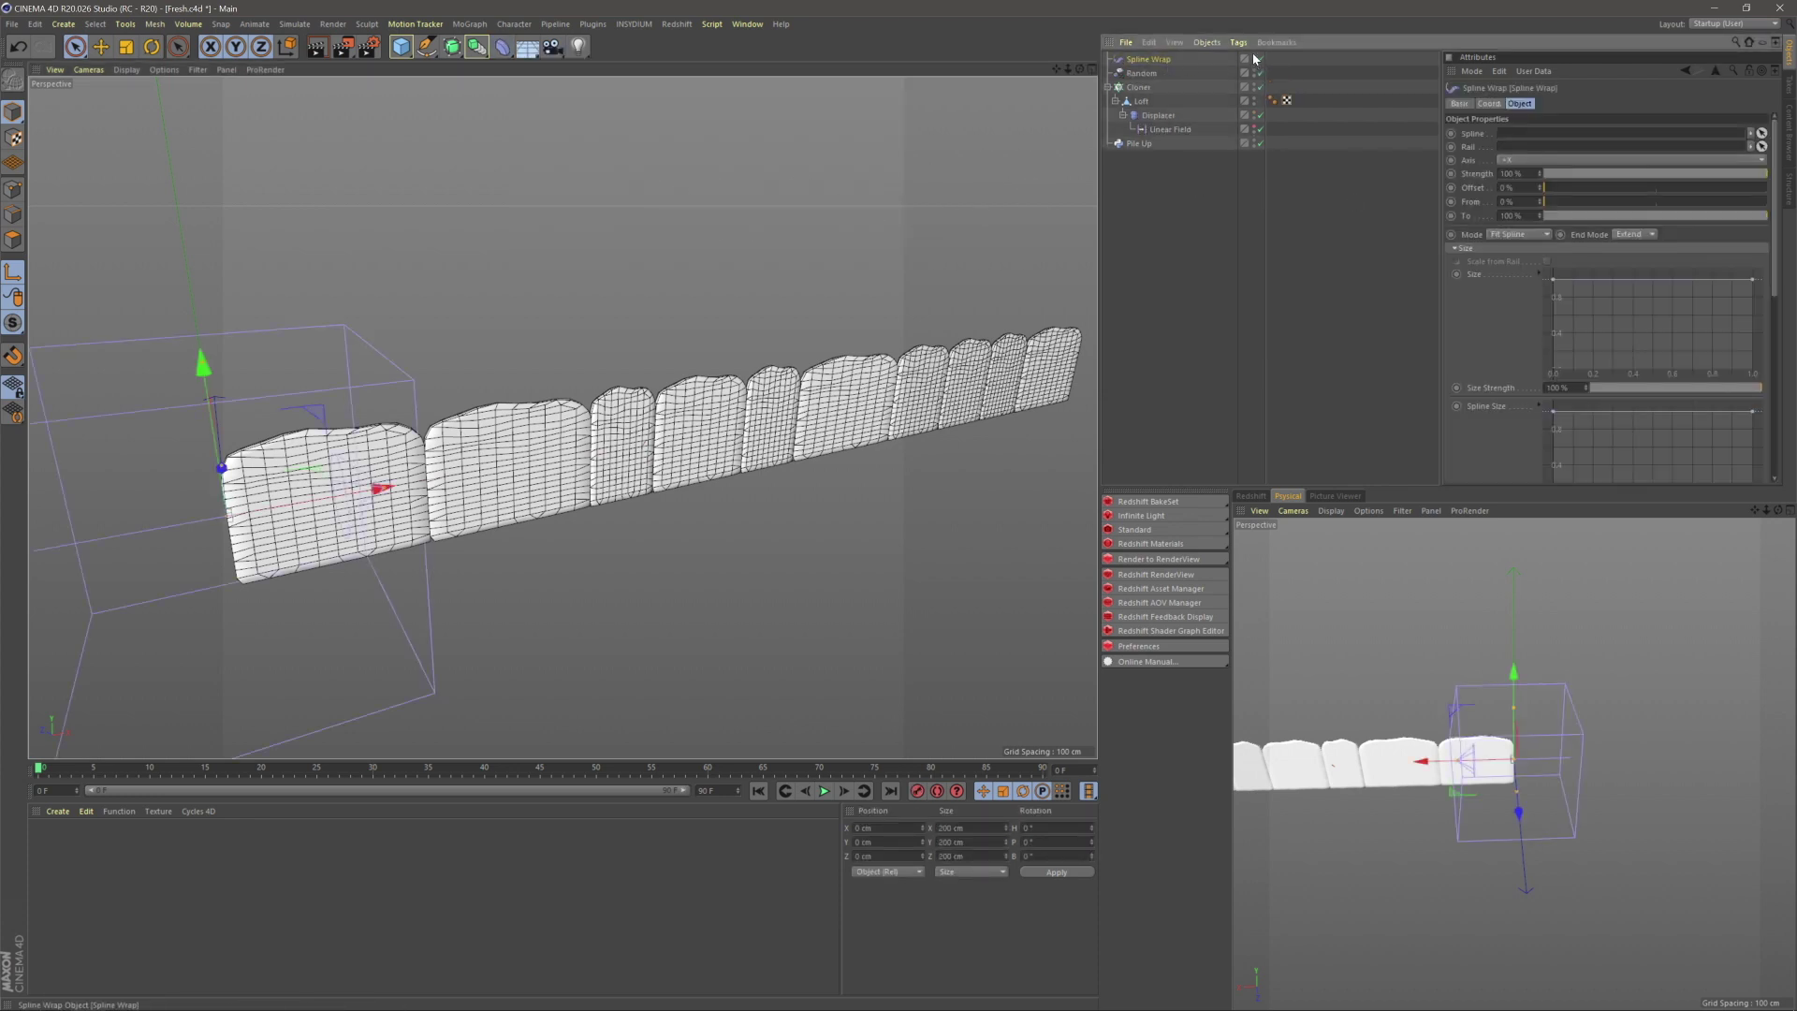
- Force the Spline Wrap's cage to stay visible in the viewport and view it beside the row of scales
{"action": "left_click", "coordinate": [1174, 185]}
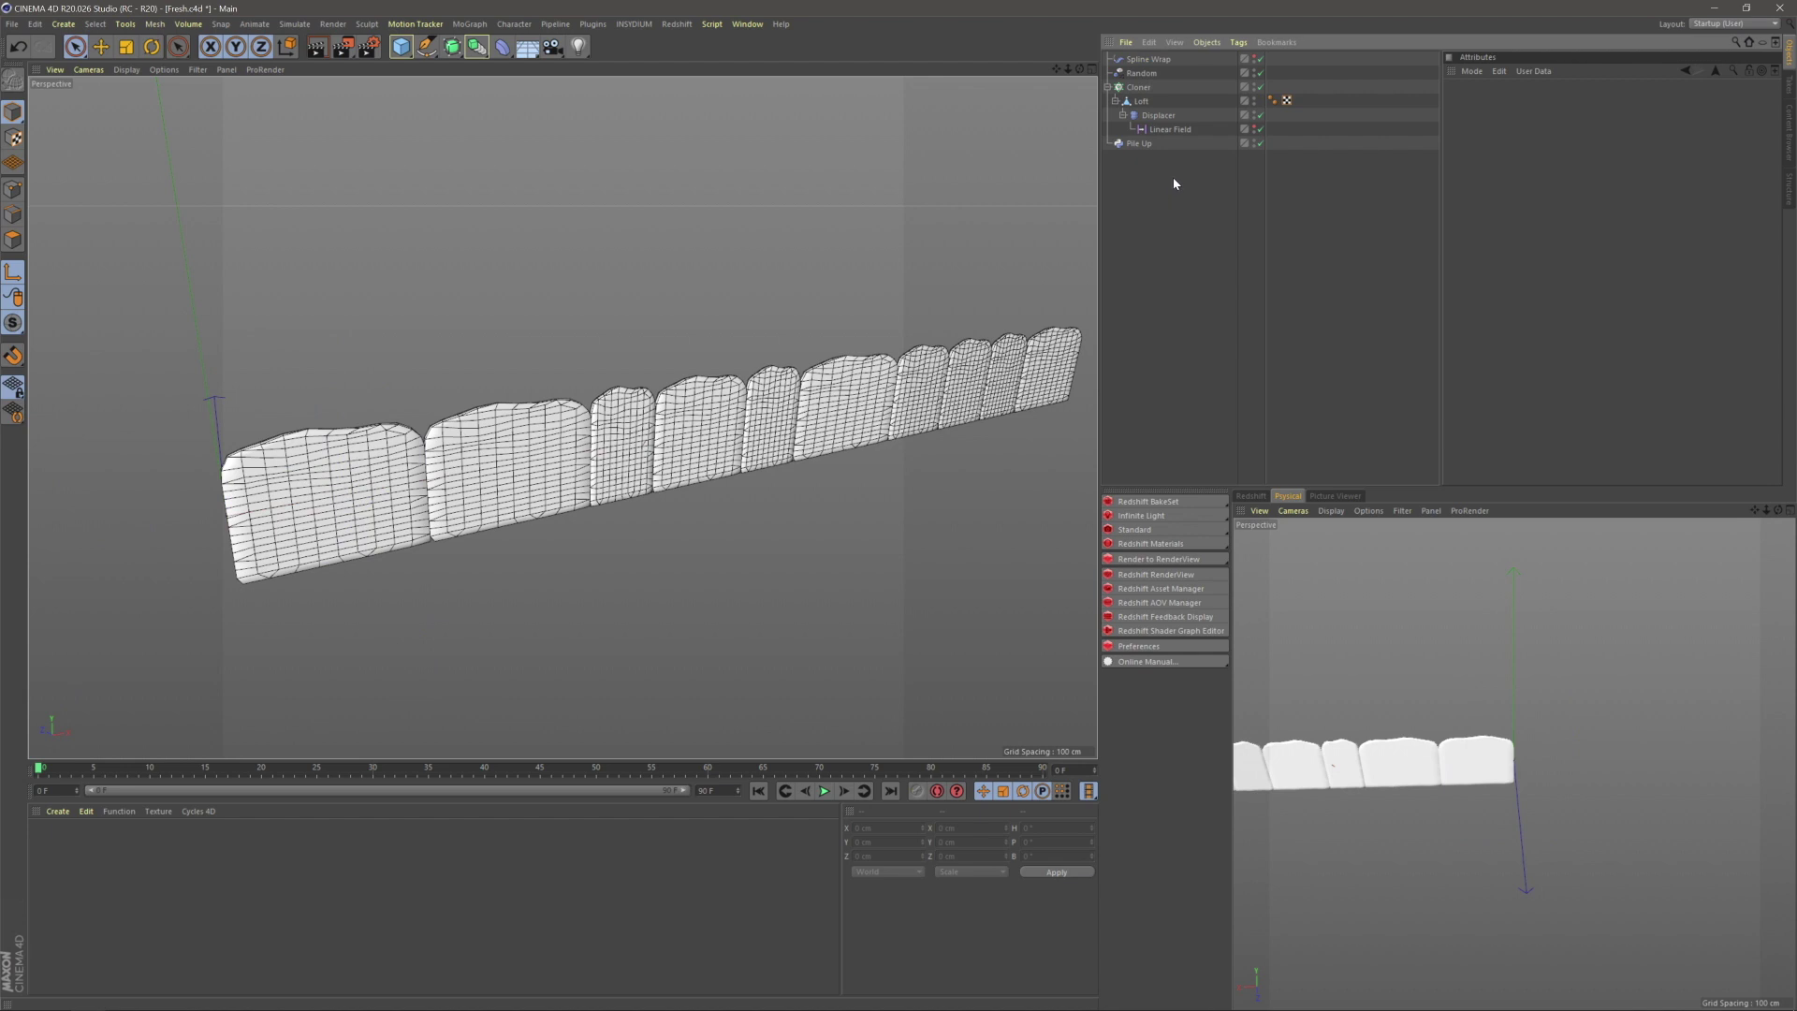
{"action": "left_click", "coordinate": [1255, 57]}
{"action": "left_click_drag", "start_coordinate": [889, 403], "coordinate": [716, 426], "text": "alt"}
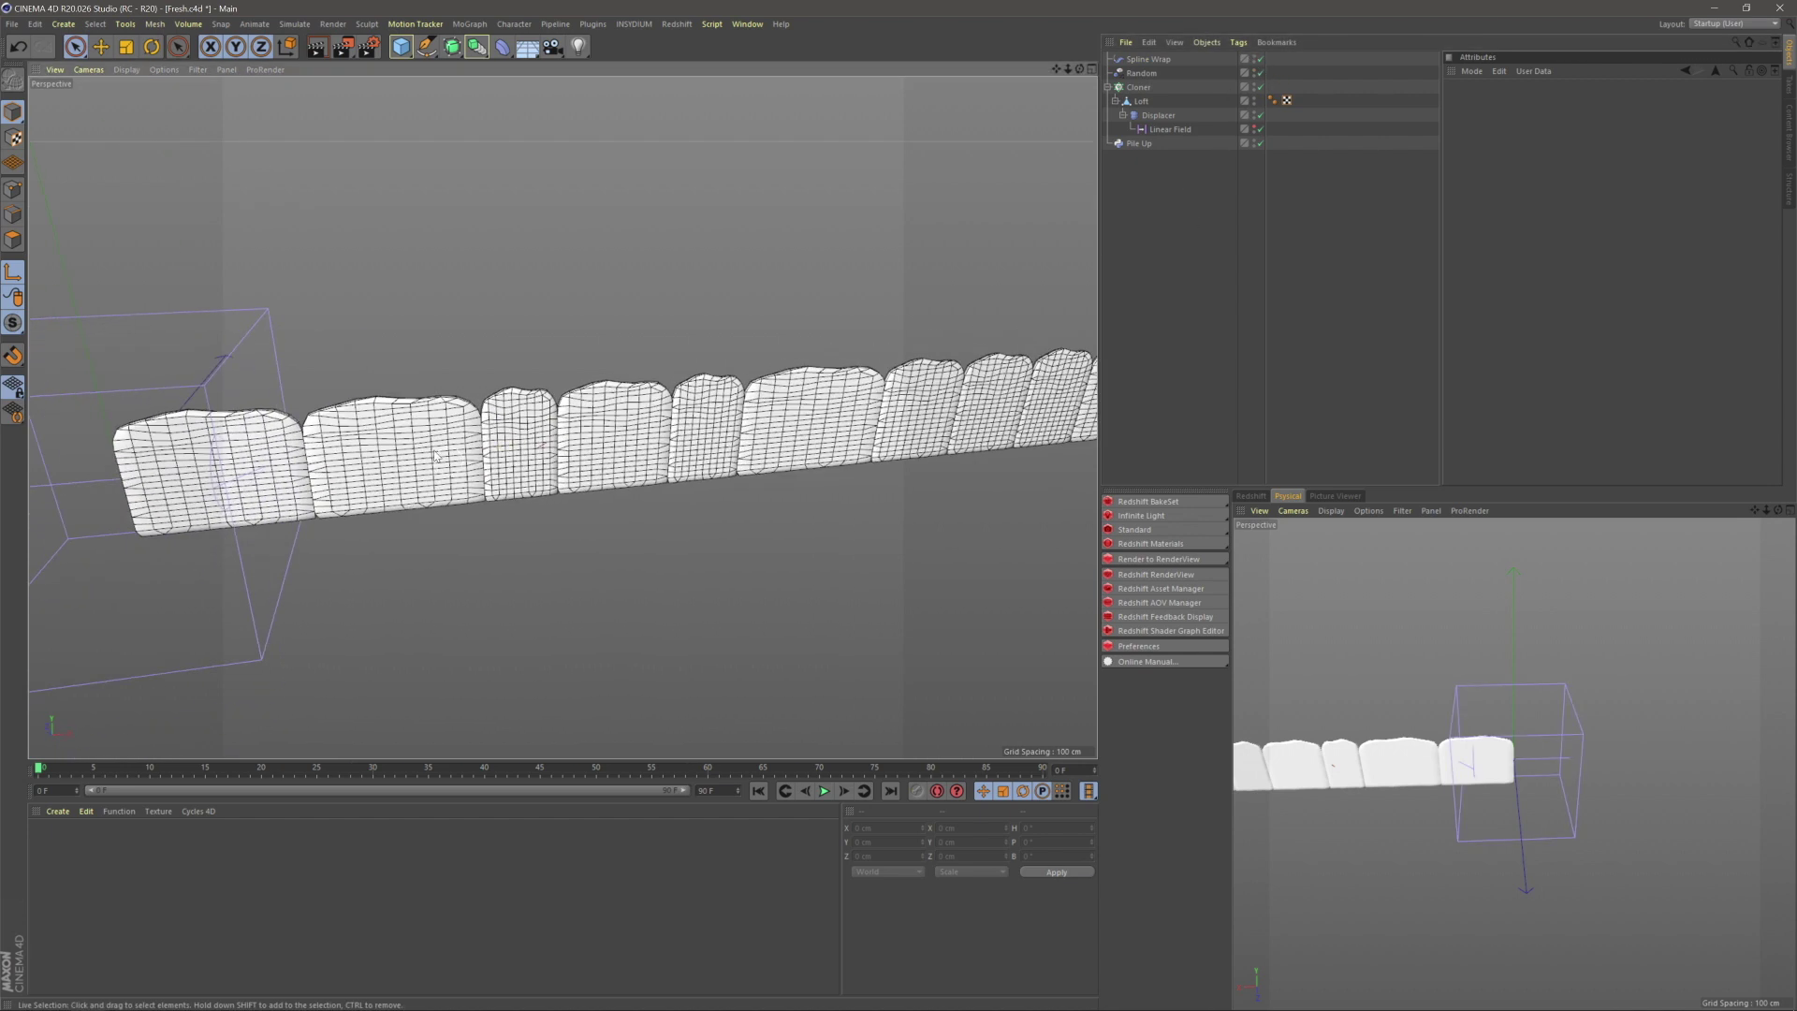
{"action": "right_click_drag", "start_coordinate": [716, 426], "coordinate": [536, 451], "text": "alt"}
{"action": "middle_click_drag", "start_coordinate": [536, 451], "coordinate": [575, 452], "text": "alt"}
{"action": "left_click_drag", "start_coordinate": [694, 459], "coordinate": [666, 458], "text": "alt"}
{"action": "middle_click_drag", "start_coordinate": [666, 458], "coordinate": [604, 428], "text": "alt"}
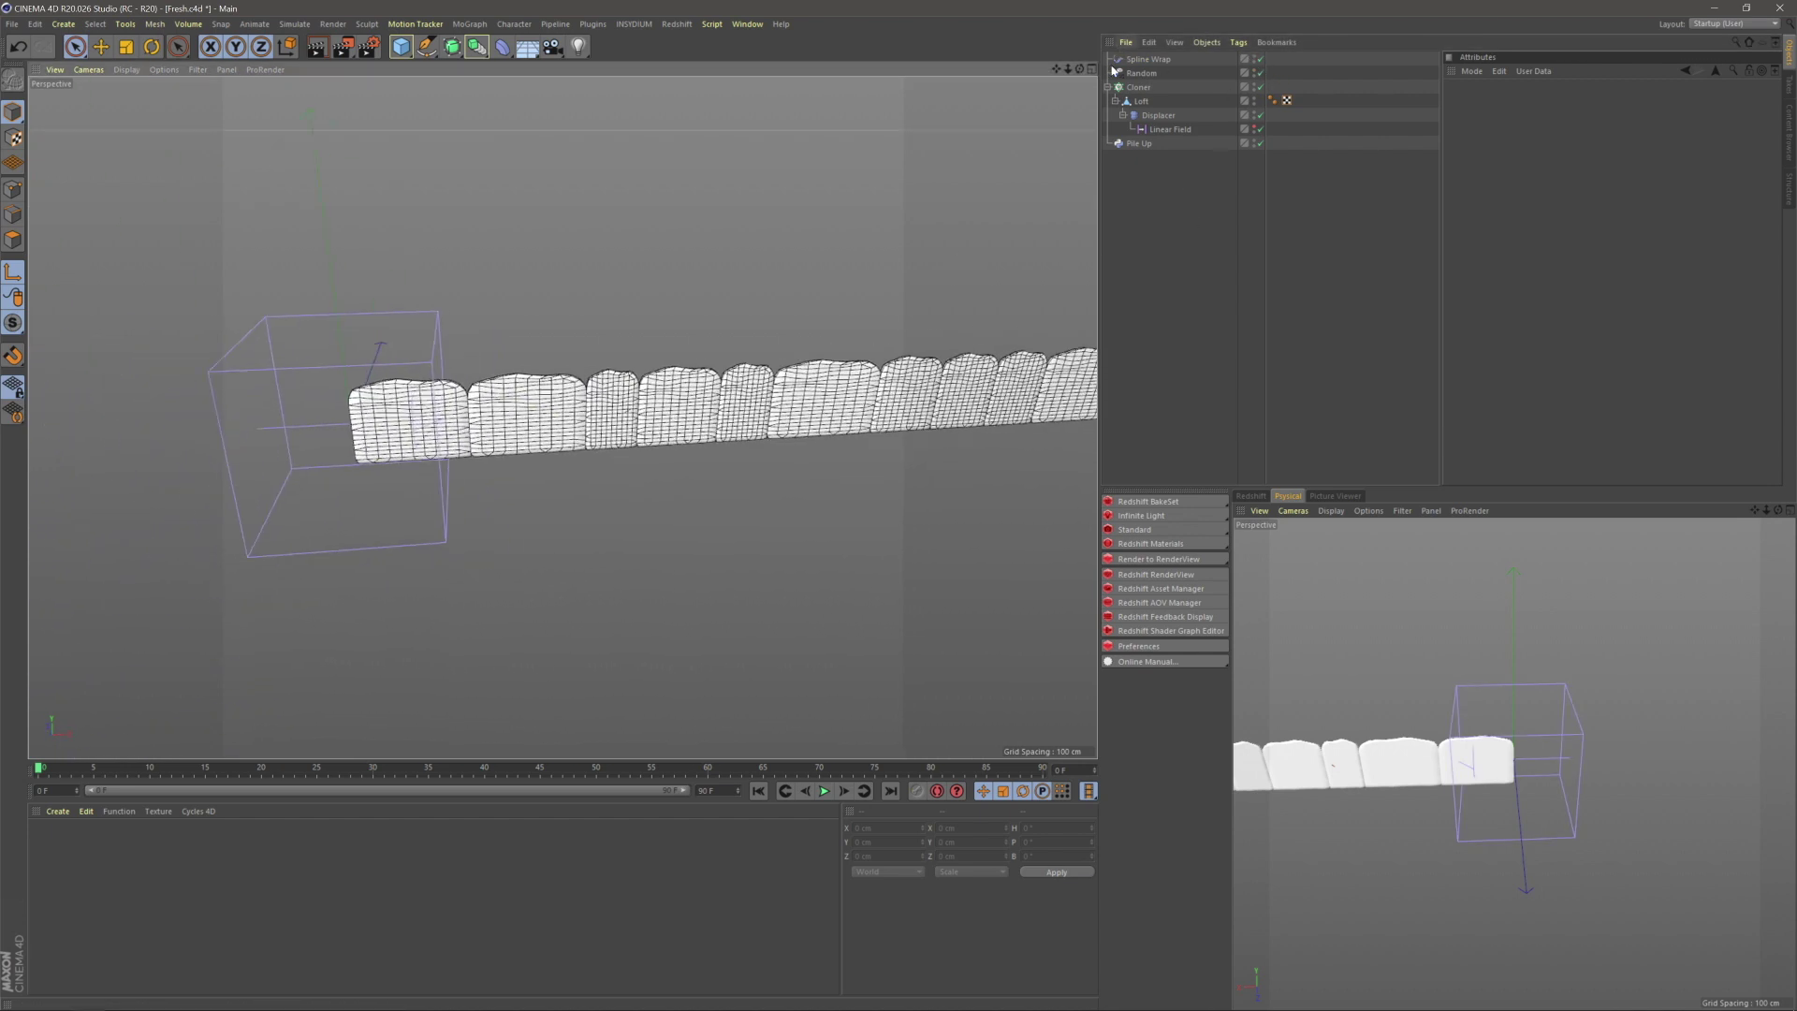
- Collapse the Cloner's hierarchy and reorder the objects so Pile Up and then the Spline Wrap sit directly above the Cloner
{"action": "left_click", "coordinate": [1107, 87]}
{"action": "left_click_drag", "start_coordinate": [1135, 88], "coordinate": [1137, 144]}
{"action": "left_click", "coordinate": [1141, 146]}
{"action": "left_click_drag", "start_coordinate": [1157, 60], "coordinate": [1149, 106]}
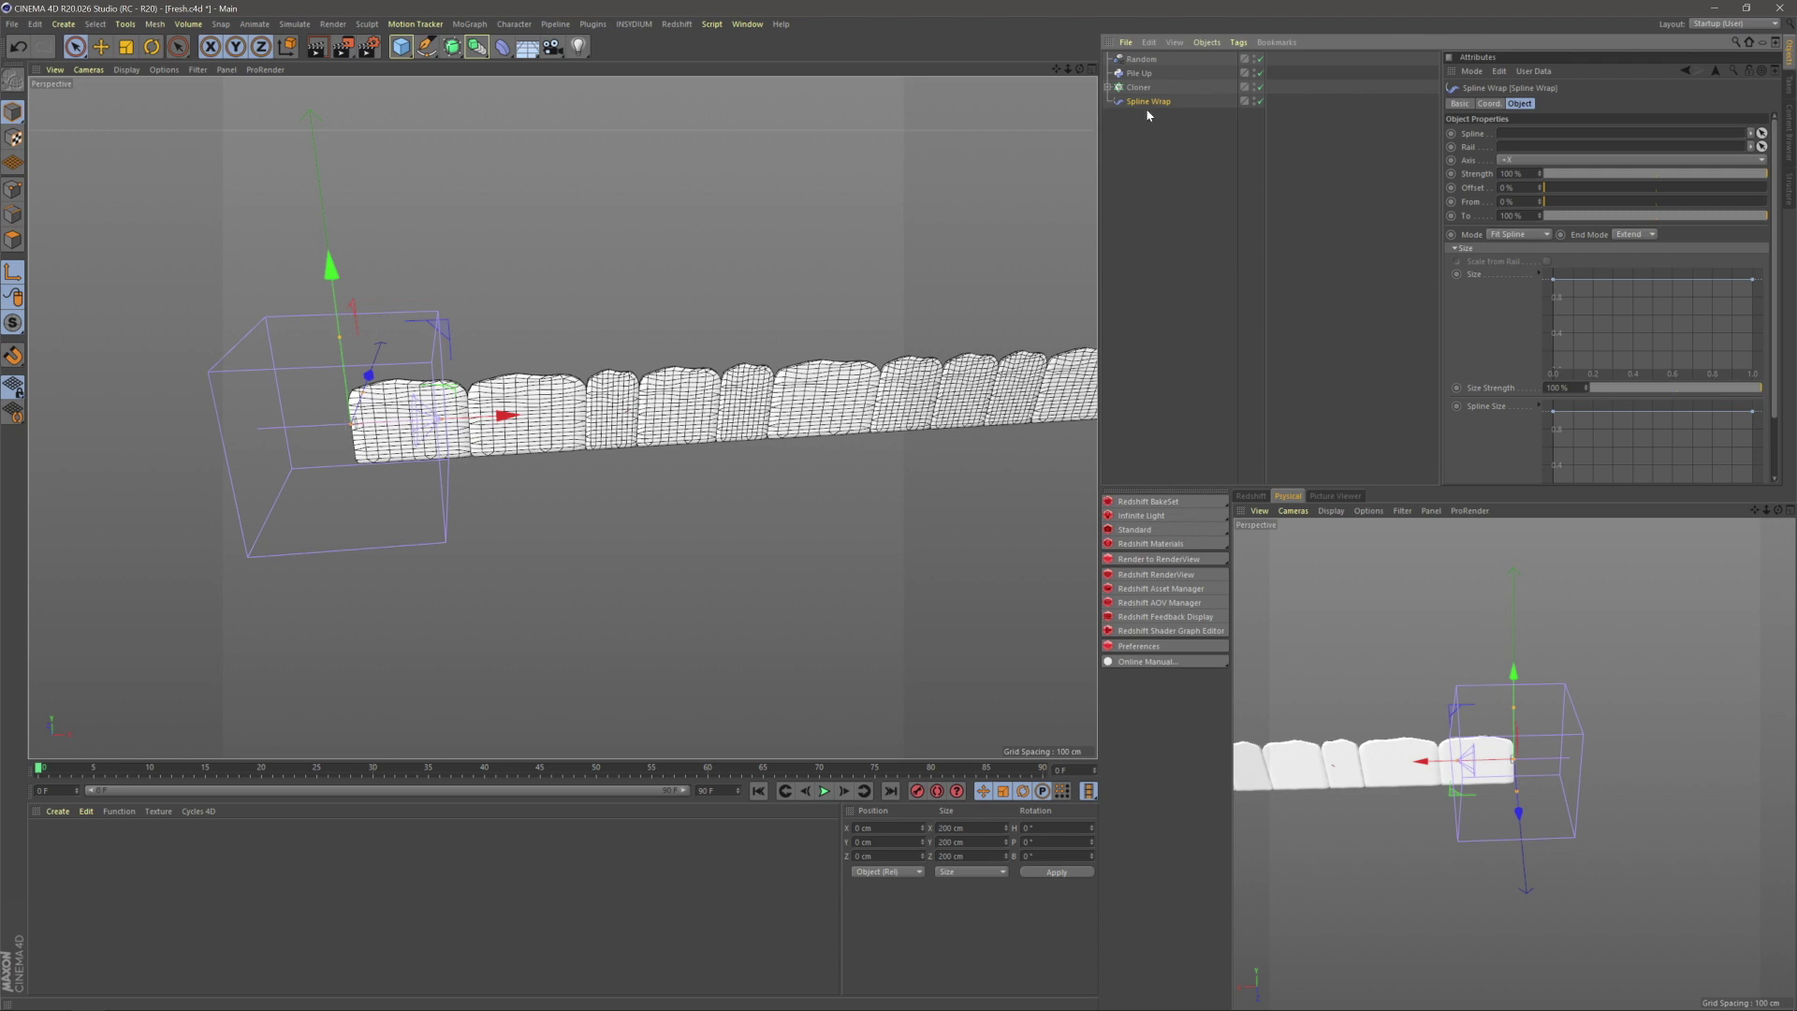
{"action": "left_click_drag", "start_coordinate": [1143, 84], "coordinate": [1144, 86]}
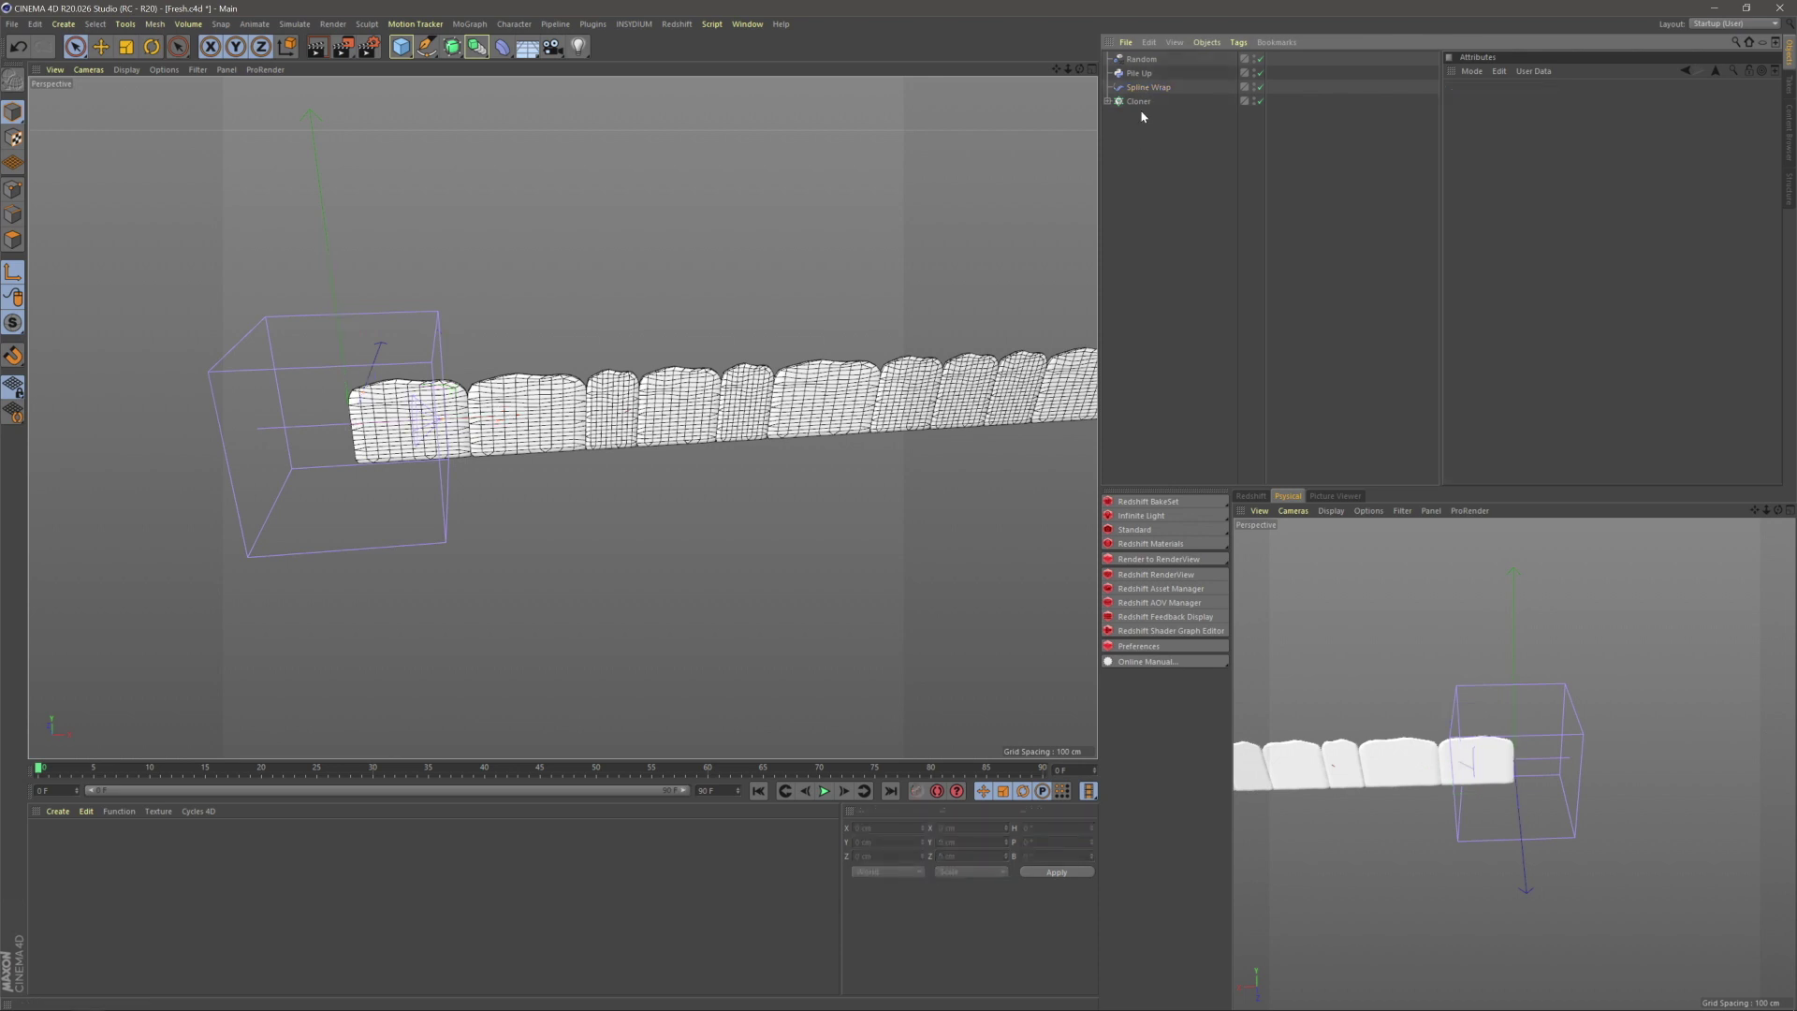
- Group the Spline Wrap and the Cloner together under one Null
{"action": "left_click", "coordinate": [1139, 102], "text": "ctrl"}
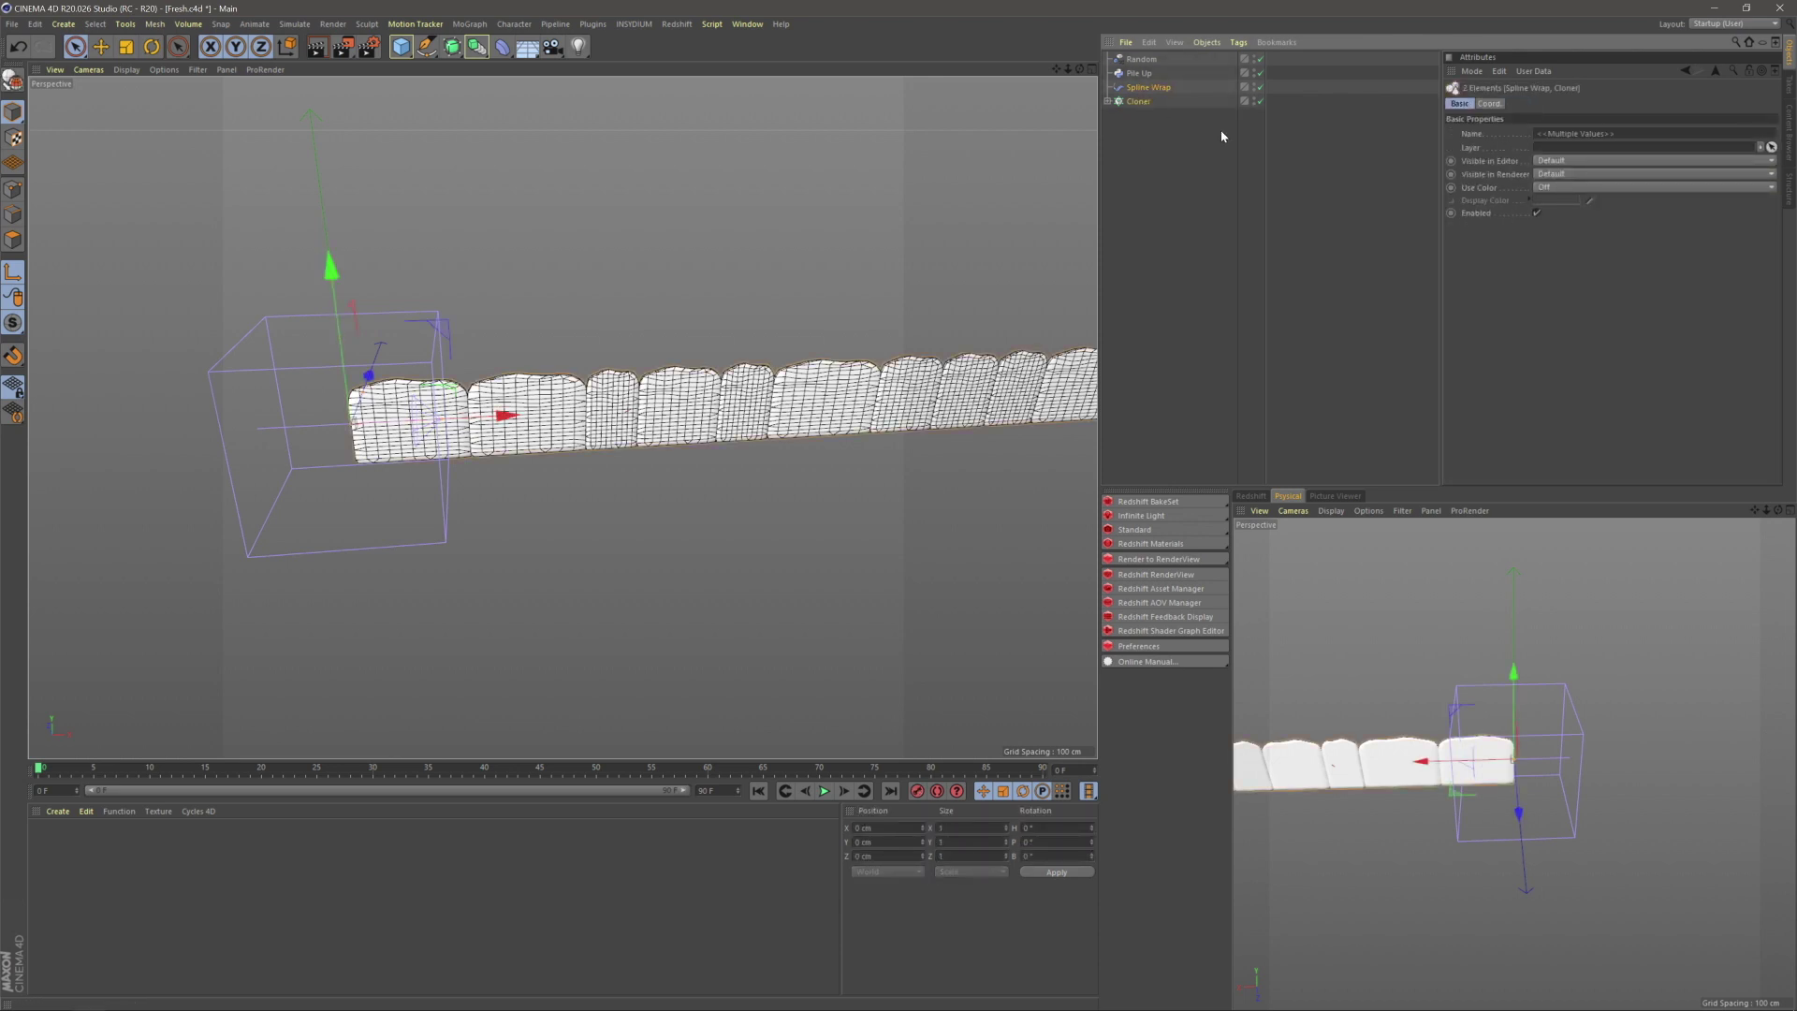
{"action": "key", "text": "alt+g"}
{"action": "left_click", "coordinate": [1163, 132]}
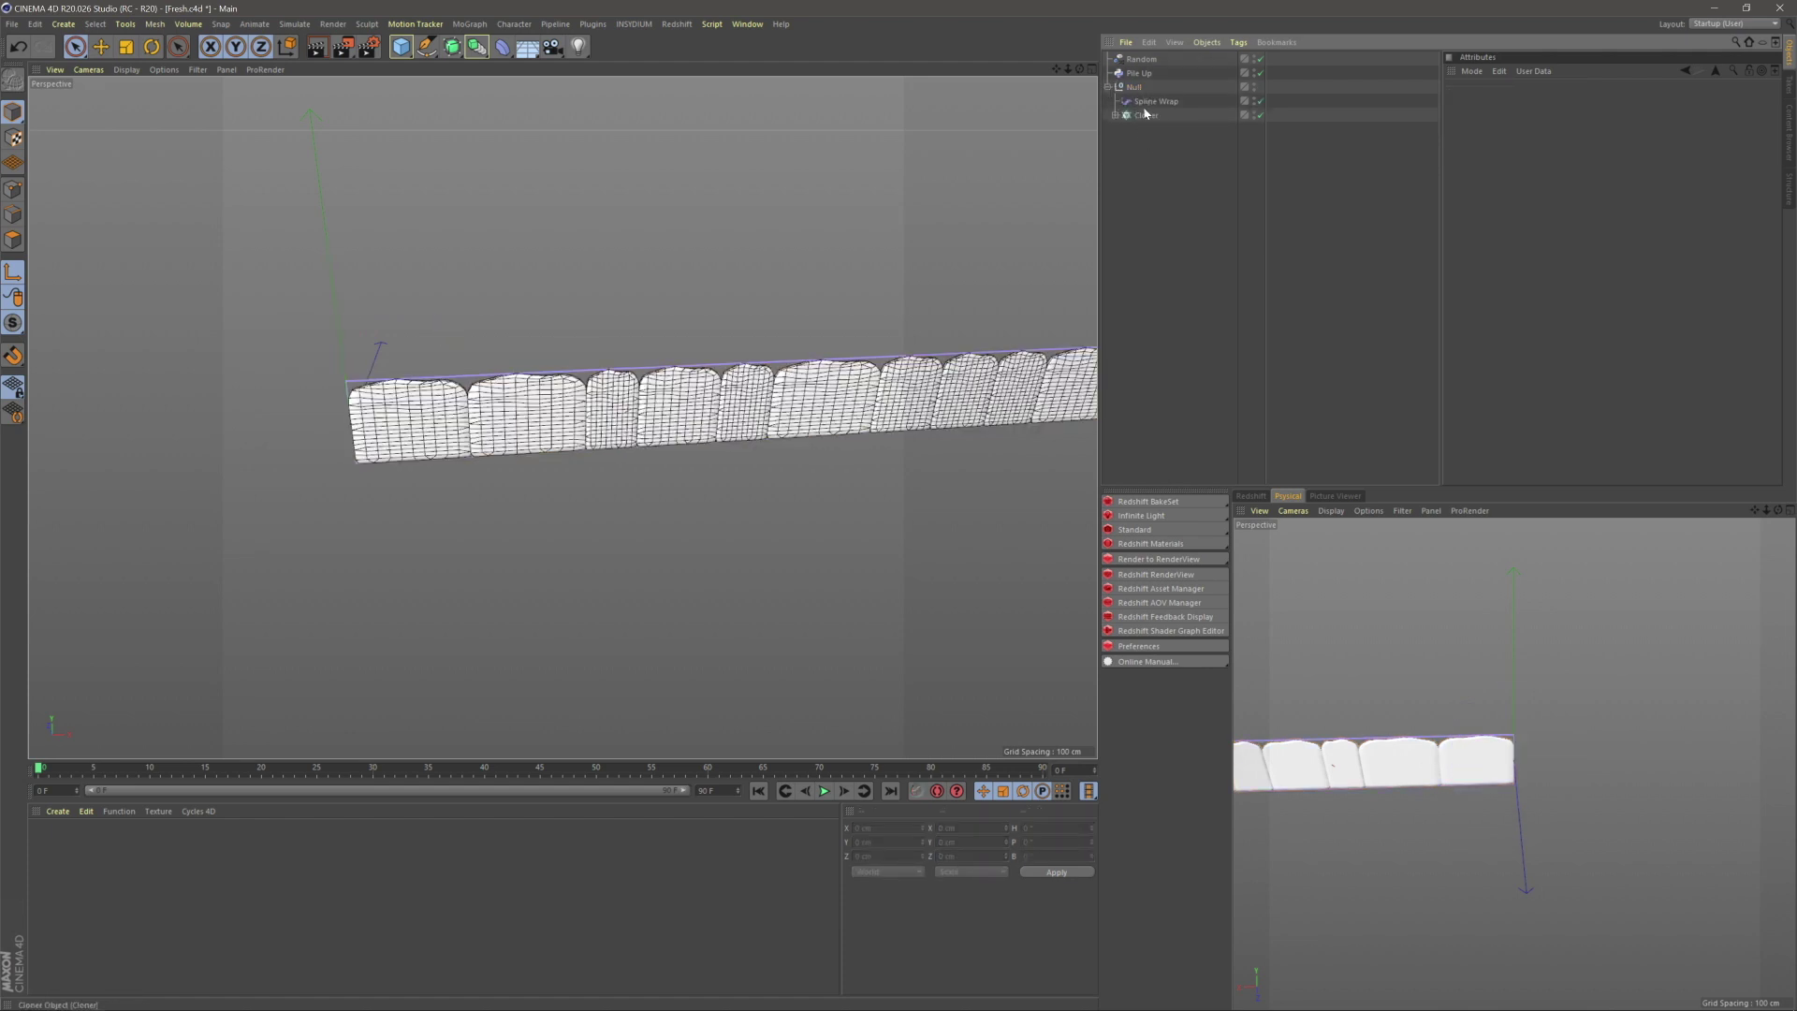
- Examine the Spline Wrap's cage around the row of scales from several angles and check its settings
{"action": "middle_click_drag", "start_coordinate": [913, 343], "coordinate": [672, 363], "text": "alt"}
{"action": "left_click_drag", "start_coordinate": [897, 362], "coordinate": [992, 322], "text": "alt"}
{"action": "right_click_drag", "start_coordinate": [897, 362], "coordinate": [1020, 362], "text": "alt"}
{"action": "left_click_drag", "start_coordinate": [896, 362], "coordinate": [608, 390], "text": "alt"}
{"action": "middle_click_drag", "start_coordinate": [805, 345], "coordinate": [878, 356], "text": "alt"}
{"action": "left_click_drag", "start_coordinate": [754, 357], "coordinate": [402, 351], "text": "alt"}
{"action": "left_click_drag", "start_coordinate": [582, 380], "coordinate": [842, 421], "text": "alt"}
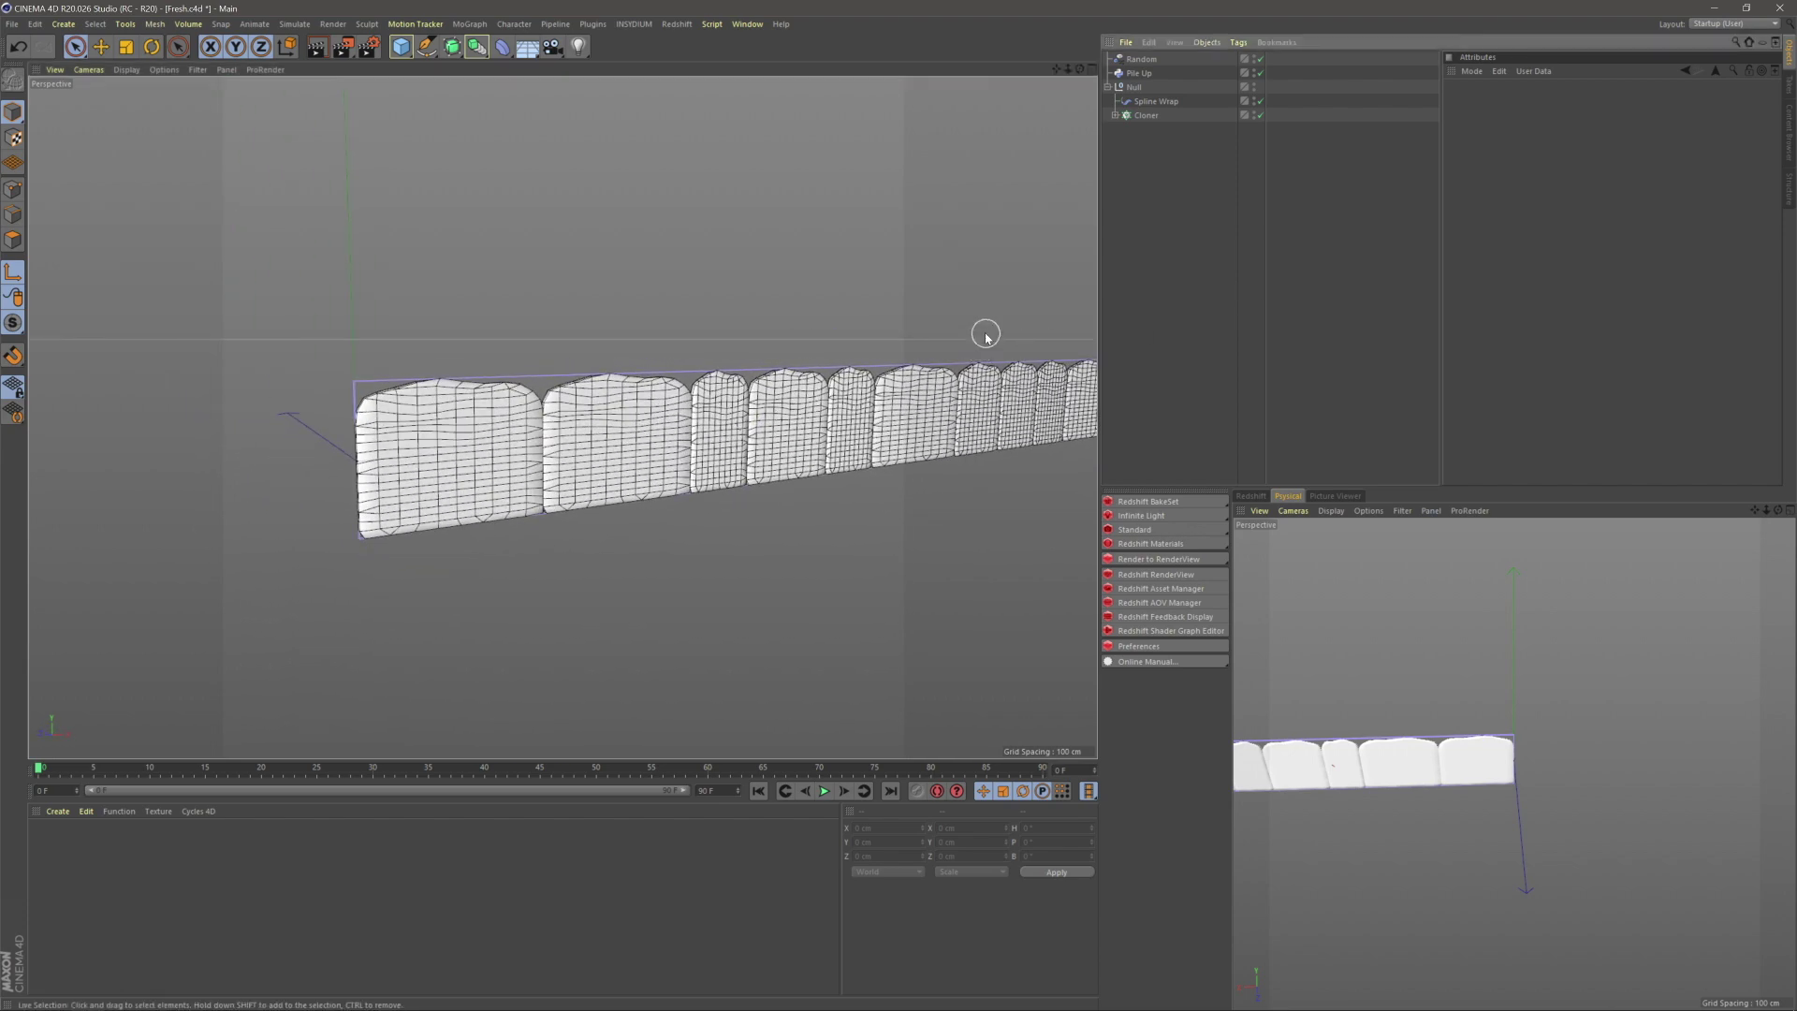
{"action": "left_click", "coordinate": [1151, 102]}
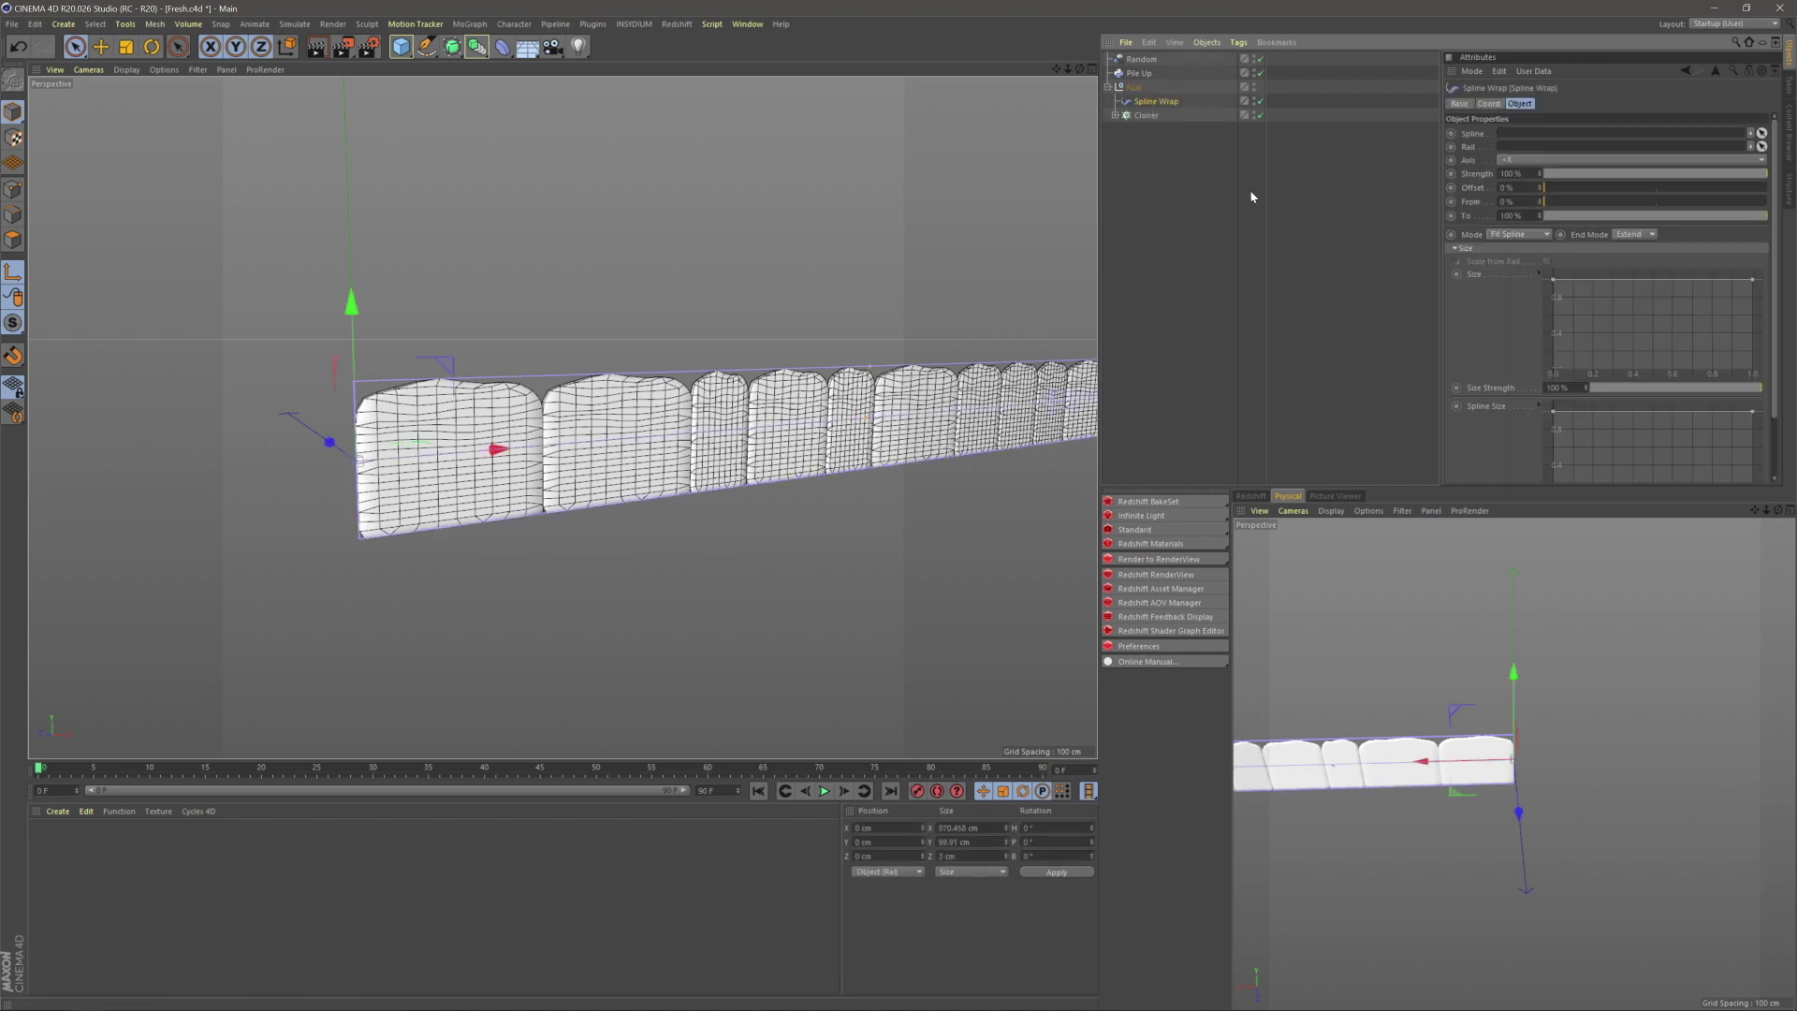
{"action": "left_click", "coordinate": [1208, 282]}
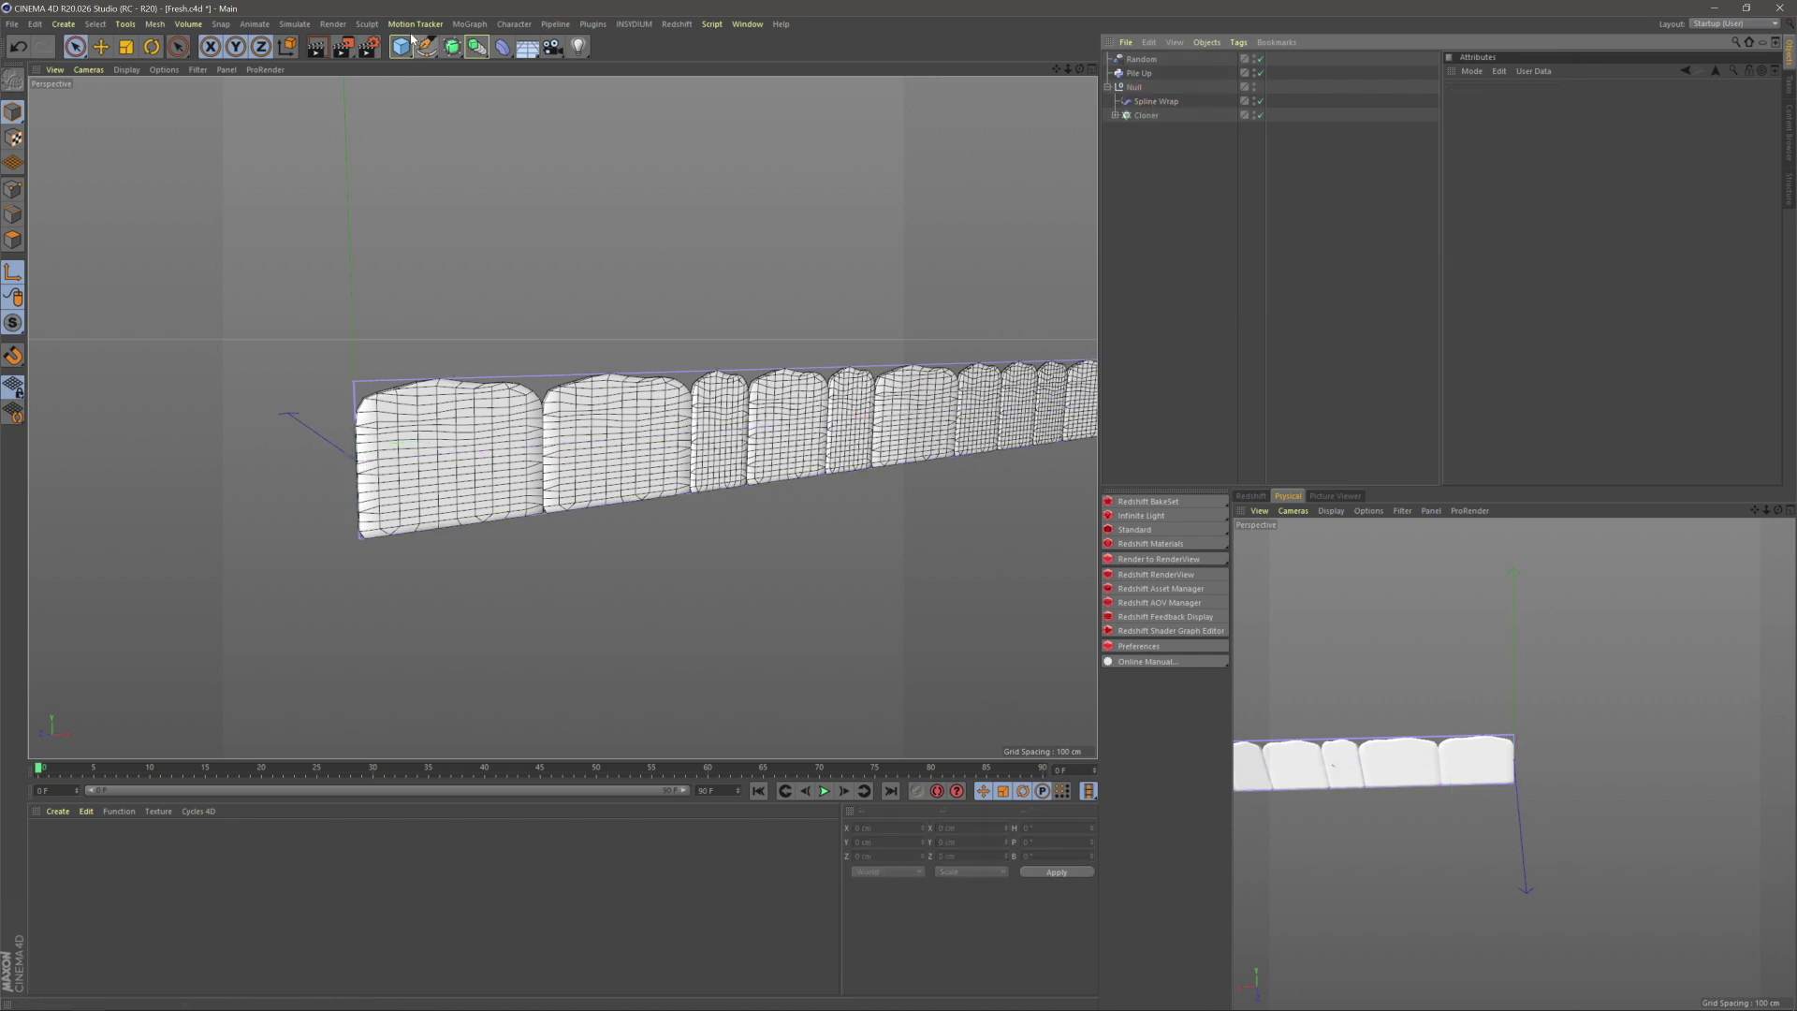
- Add a Circle spline and set its plane to XZ so it lies flat under the scales
{"action": "left_click_drag", "start_coordinate": [426, 47], "coordinate": [580, 91]}
{"action": "middle_click_drag", "start_coordinate": [415, 451], "coordinate": [488, 485], "text": "alt"}
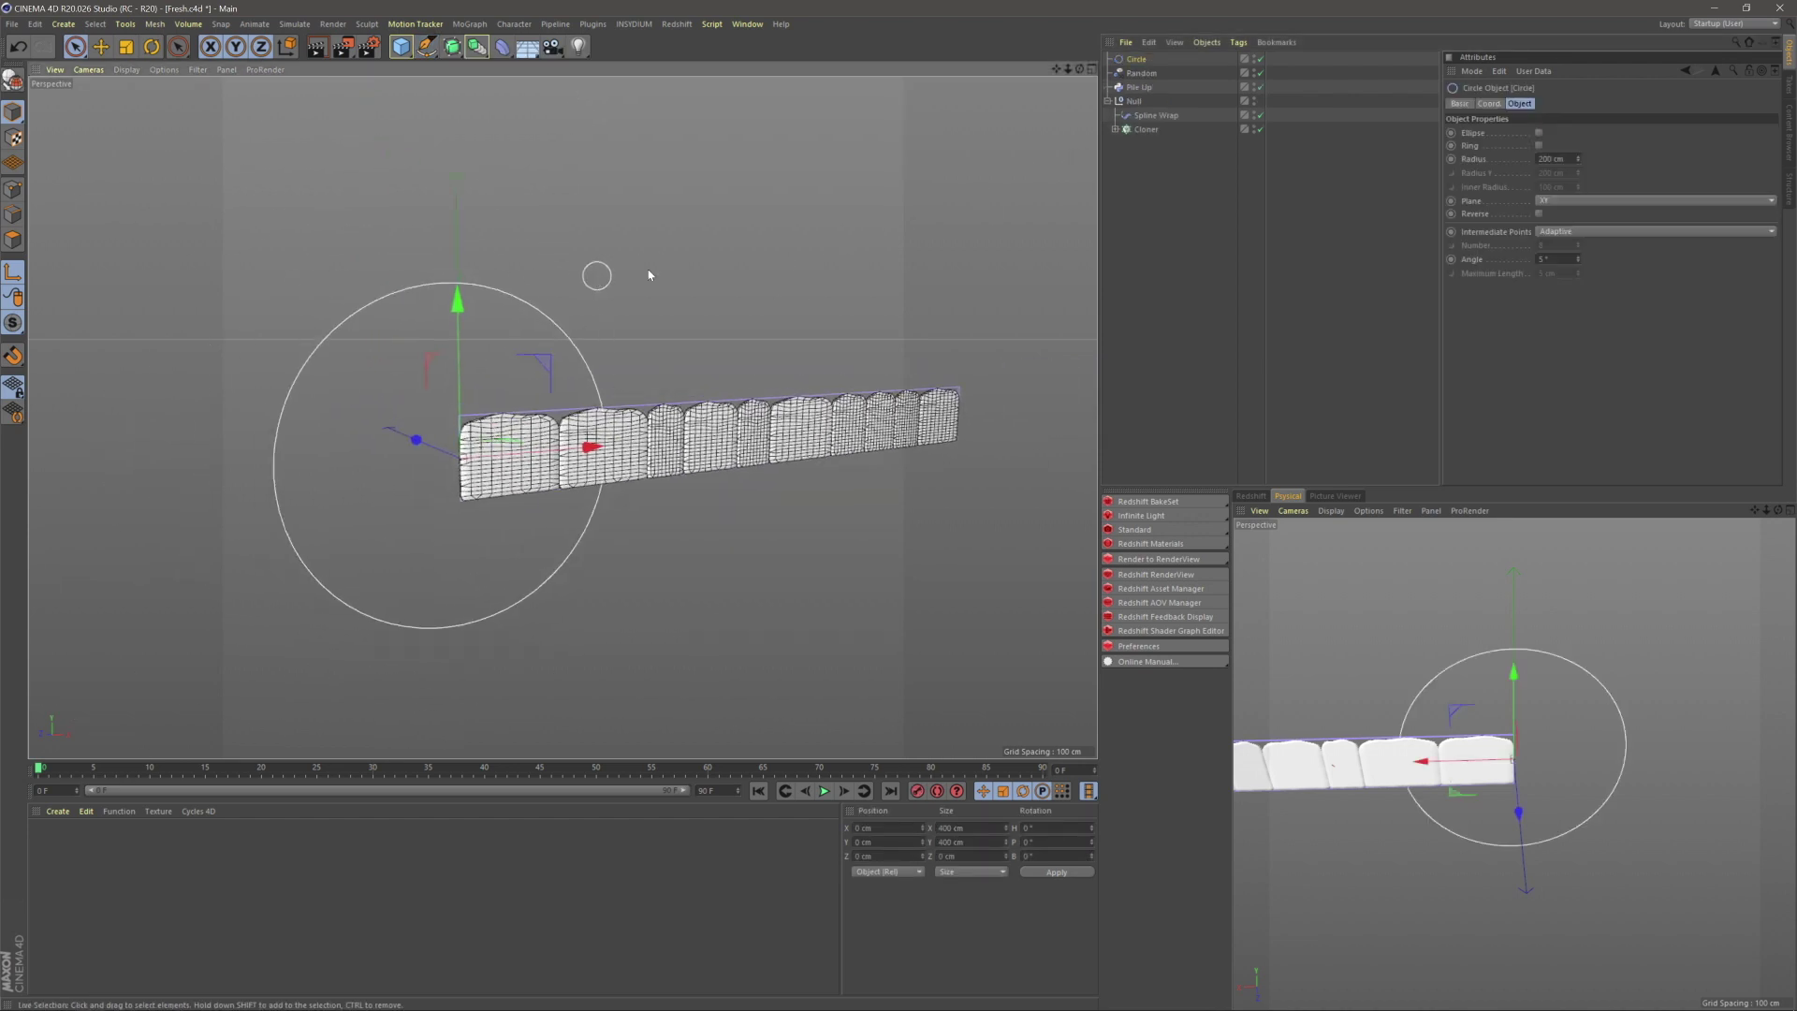
{"action": "left_click", "coordinate": [1138, 63]}
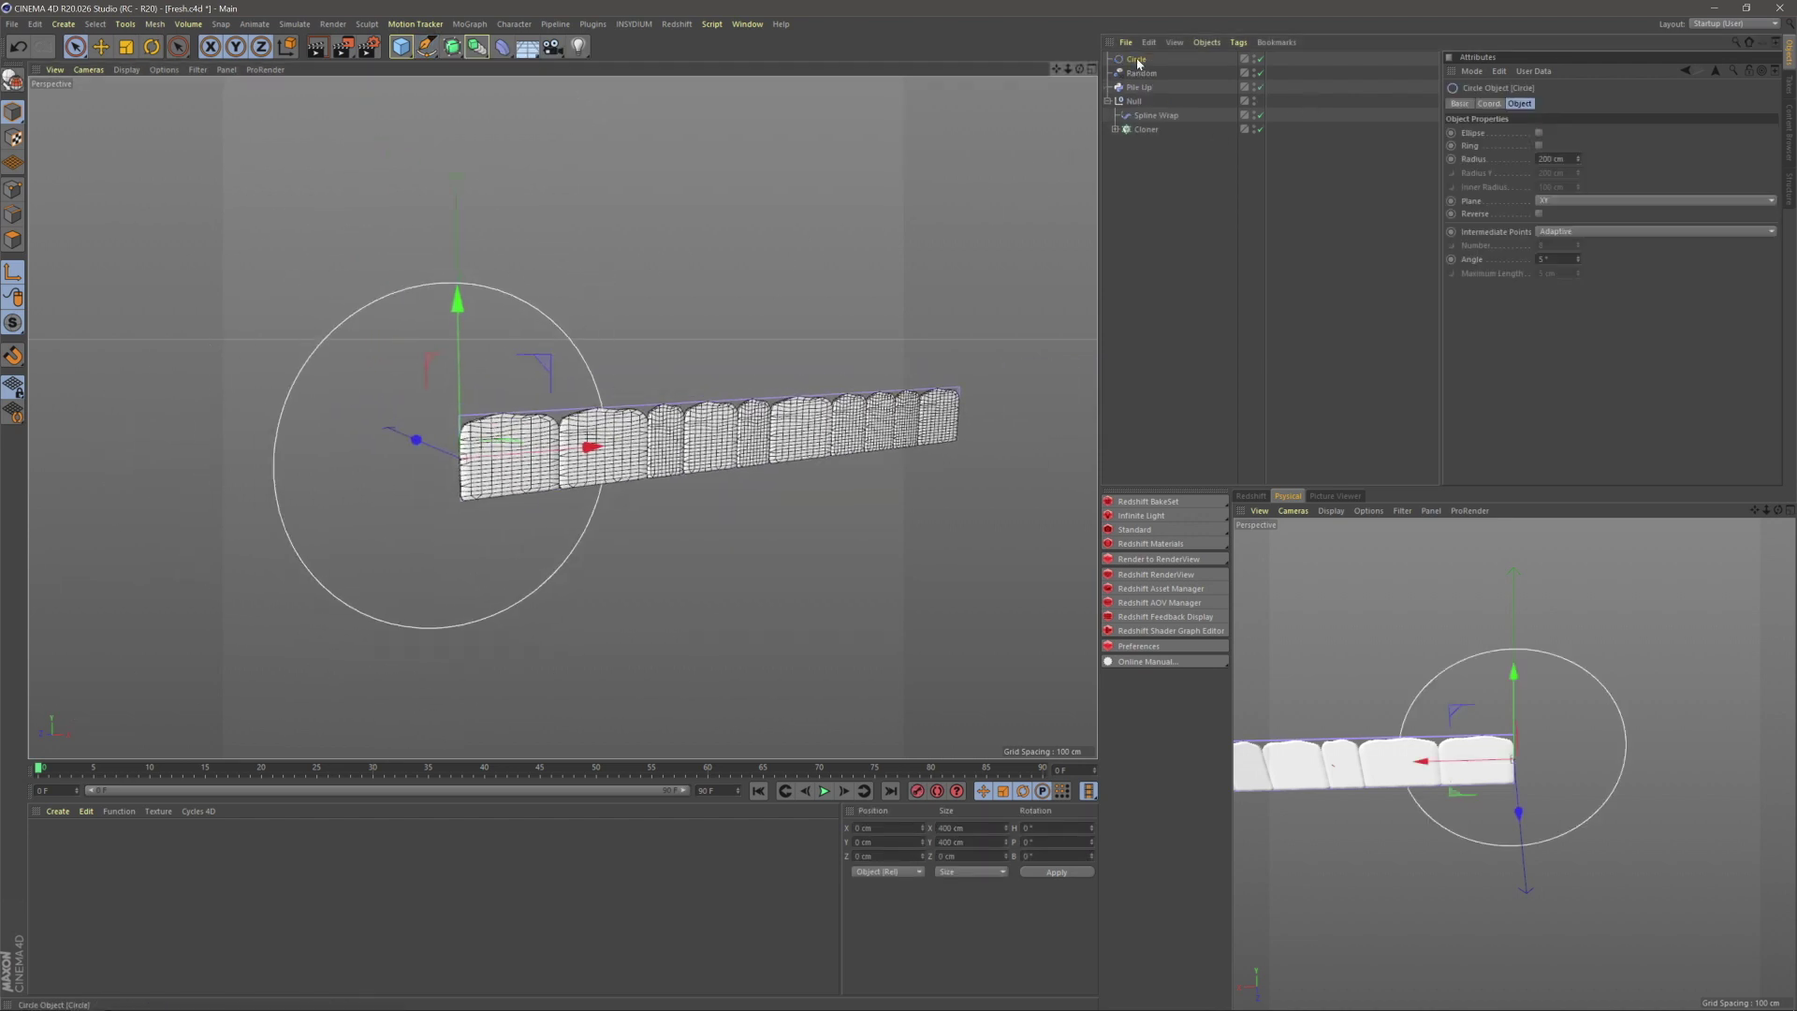
{"action": "left_click", "coordinate": [1562, 202]}
{"action": "left_click", "coordinate": [1553, 228]}
{"action": "left_click", "coordinate": [1562, 202]}
{"action": "left_click", "coordinate": [1562, 243]}
{"action": "left_click", "coordinate": [1247, 271]}
{"action": "left_click_drag", "start_coordinate": [598, 393], "coordinate": [533, 468], "text": "alt"}
{"action": "scroll", "coordinate": [589, 468], "scroll_direction": "up", "scroll_amount": 4}
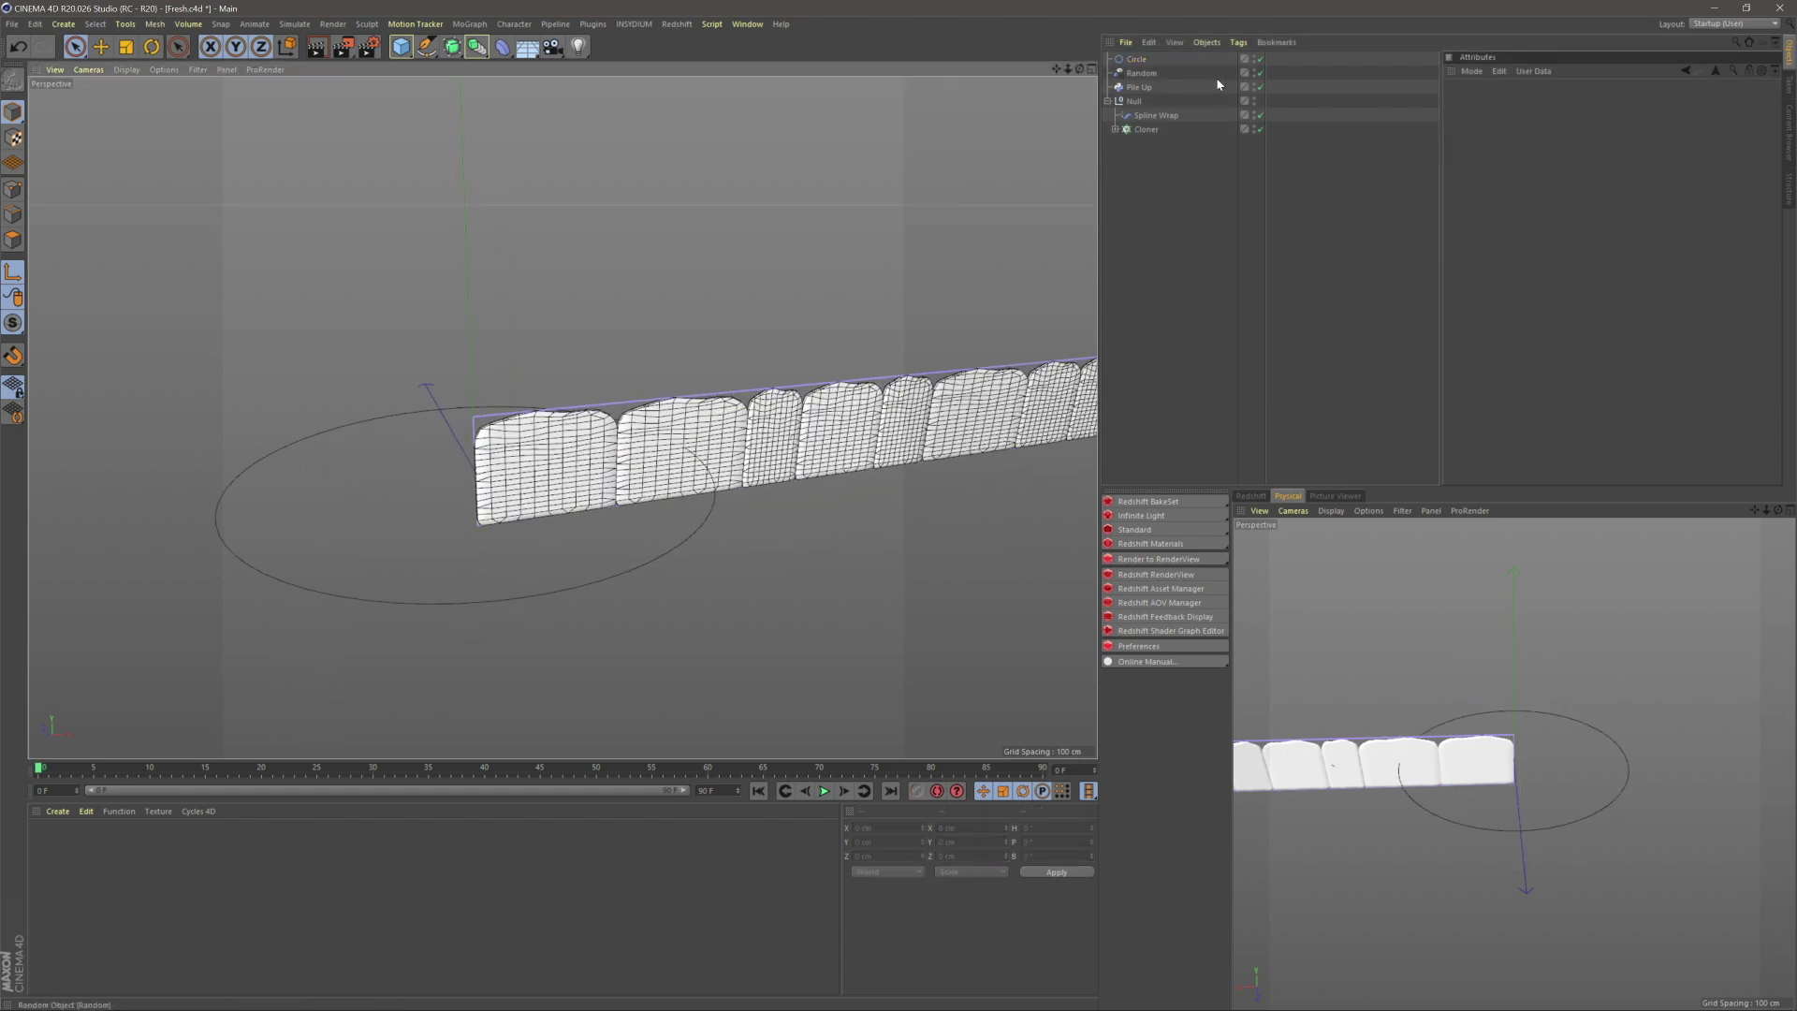
- Assign the Circle as the Spline Wrap's spline so the scales bend into a ring
{"action": "left_click", "coordinate": [1149, 116]}
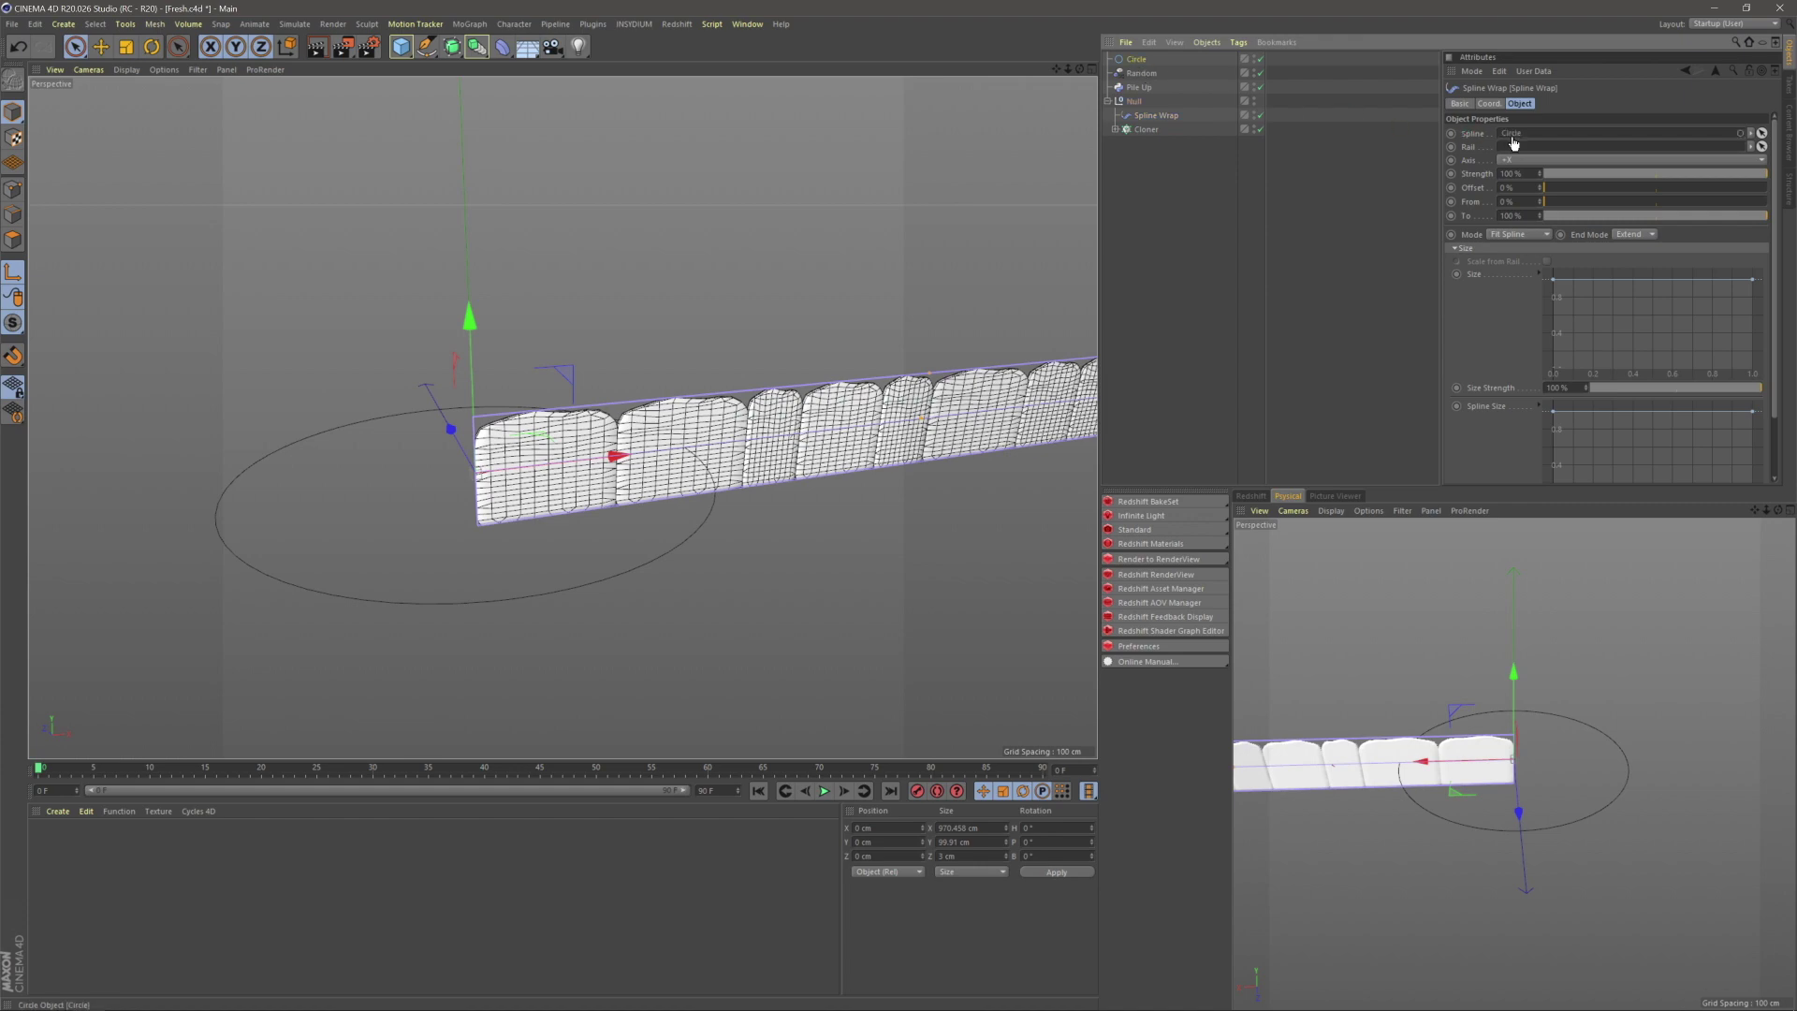
{"action": "left_click_drag", "start_coordinate": [1513, 144], "coordinate": [1512, 141]}
{"action": "left_click", "coordinate": [782, 409]}
{"action": "left_click_drag", "start_coordinate": [723, 450], "coordinate": [653, 524], "text": "alt"}
{"action": "right_click_drag", "start_coordinate": [653, 524], "coordinate": [661, 470], "text": "alt"}
{"action": "left_click_drag", "start_coordinate": [677, 496], "coordinate": [686, 445], "text": "alt"}
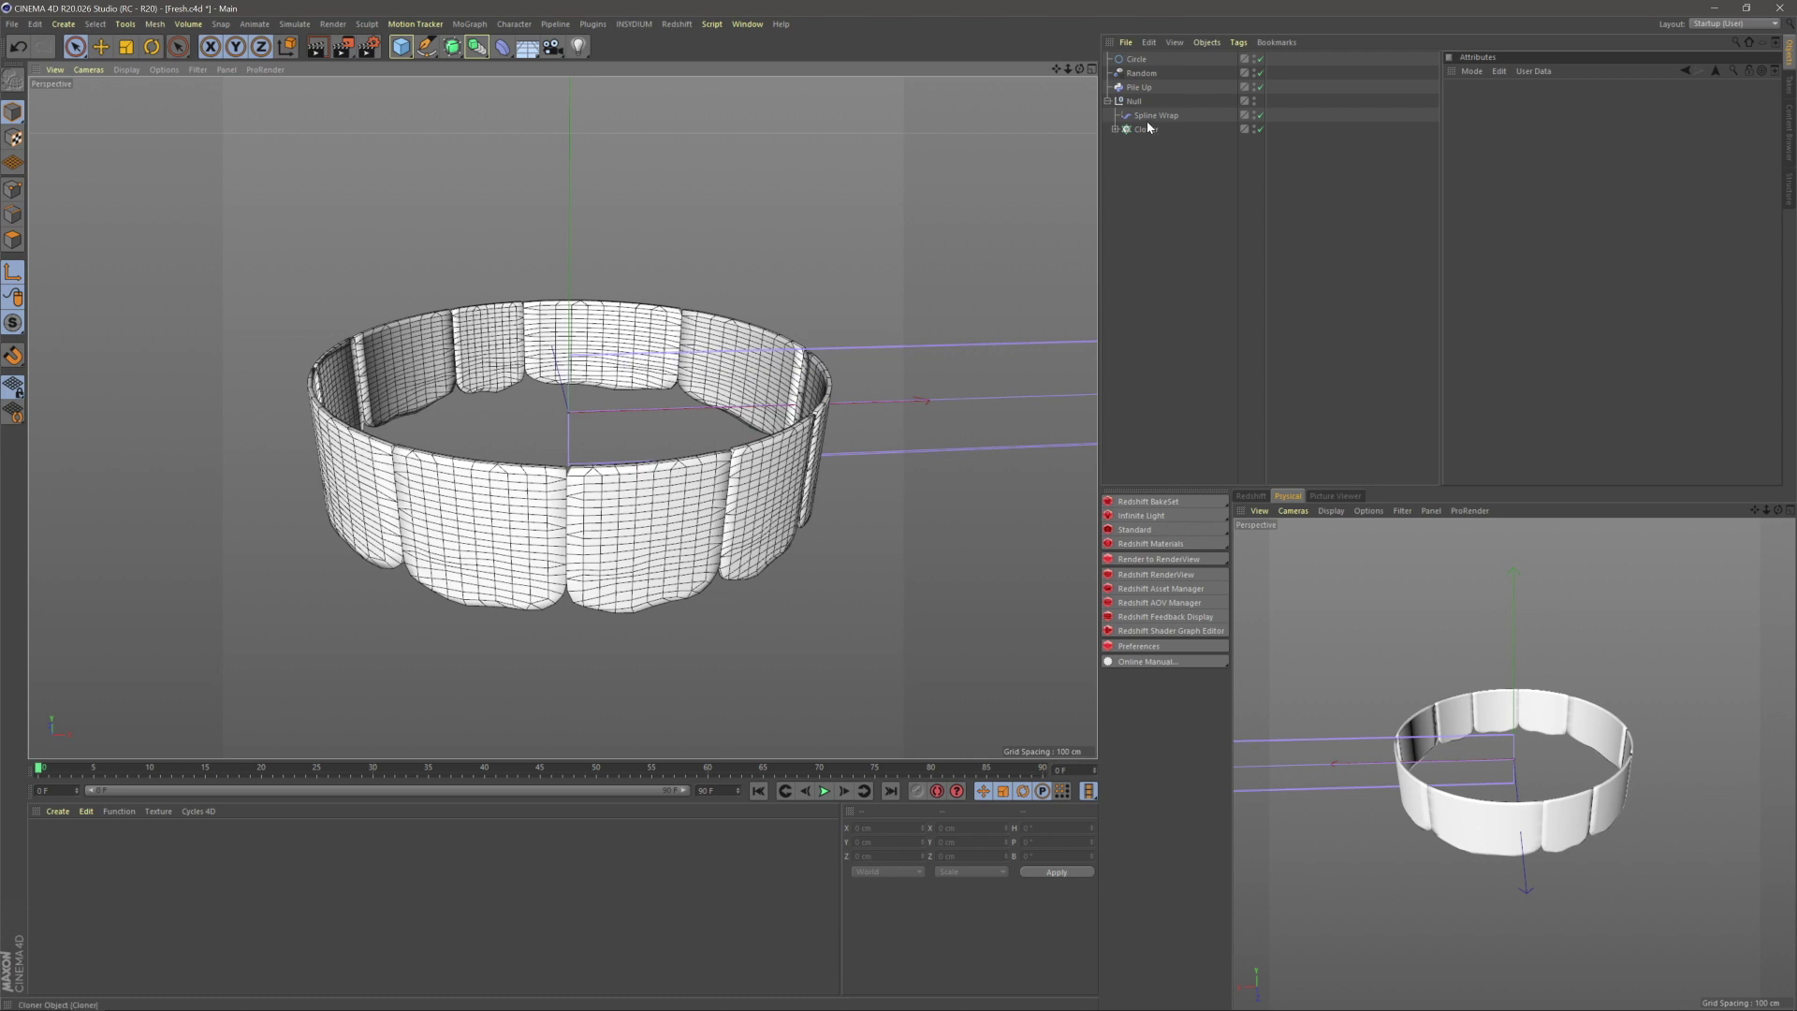
- Rotate the Spline Wrap so the scales' rounded tops point upward, and hide its cage in the viewport
{"action": "left_click", "coordinate": [1146, 118]}
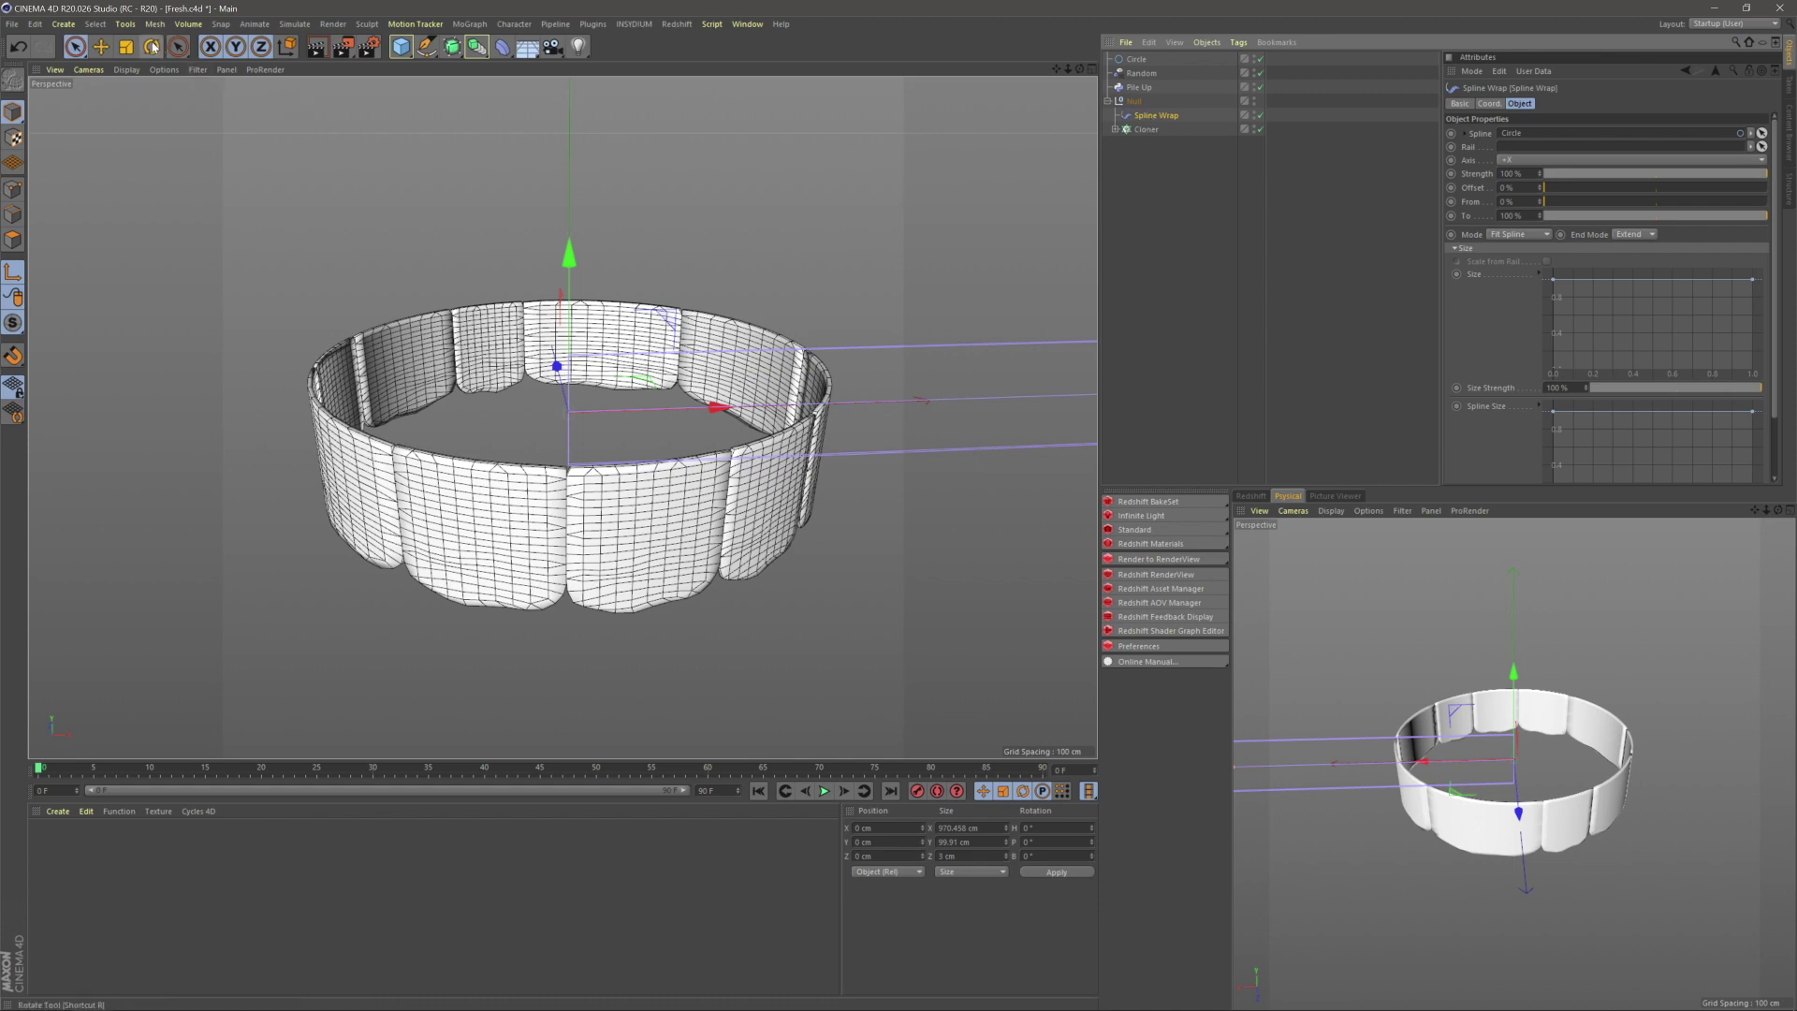
{"action": "key", "text": "r"}
{"action": "left_click_drag", "start_coordinate": [580, 400], "coordinate": [615, 664]}
{"action": "left_click", "coordinate": [1190, 374]}
{"action": "mouse_move", "coordinate": [991, 374]}
{"action": "left_mouse_down", "text": "alt"}
{"action": "mouse_move", "coordinate": [973, 384]}
{"action": "mouse_move", "coordinate": [1020, 309]}
{"action": "mouse_move", "coordinate": [992, 367]}
{"action": "left_mouse_up", "text": "alt"}
{"action": "left_click", "coordinate": [1253, 114]}
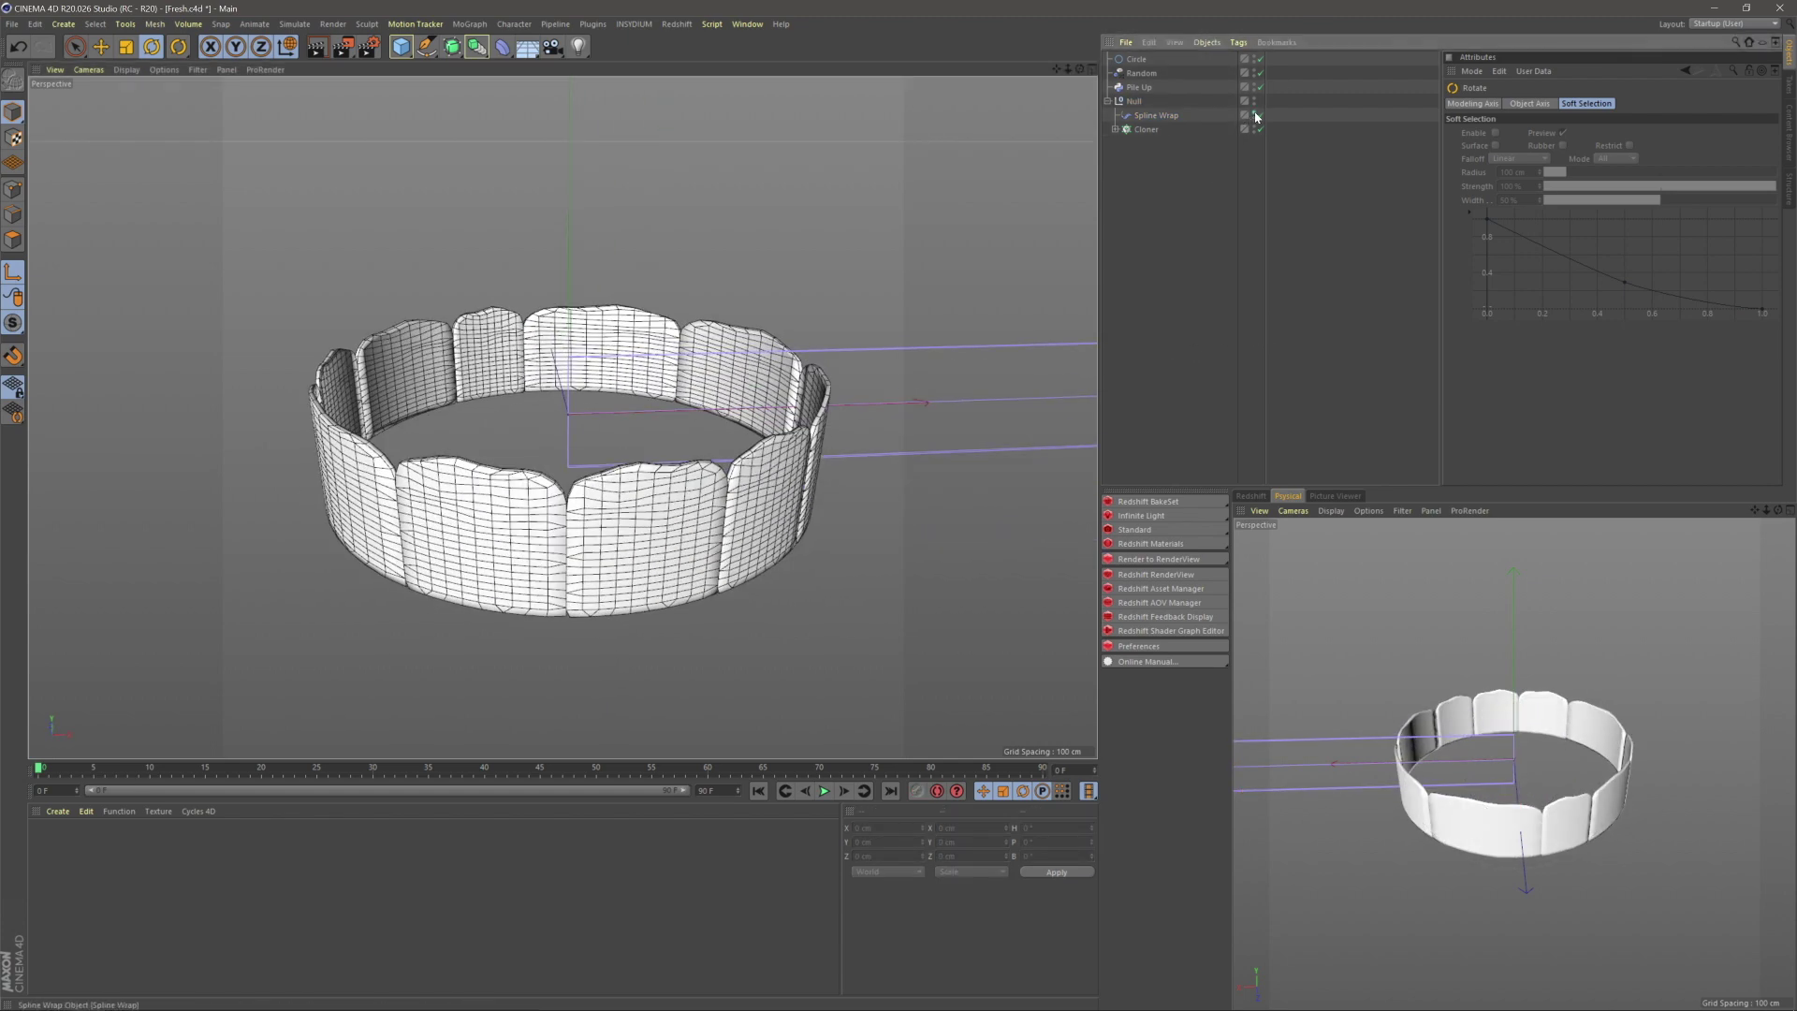
- Rename the Circle spline as Scale Circle
{"action": "left_click", "coordinate": [1141, 60]}
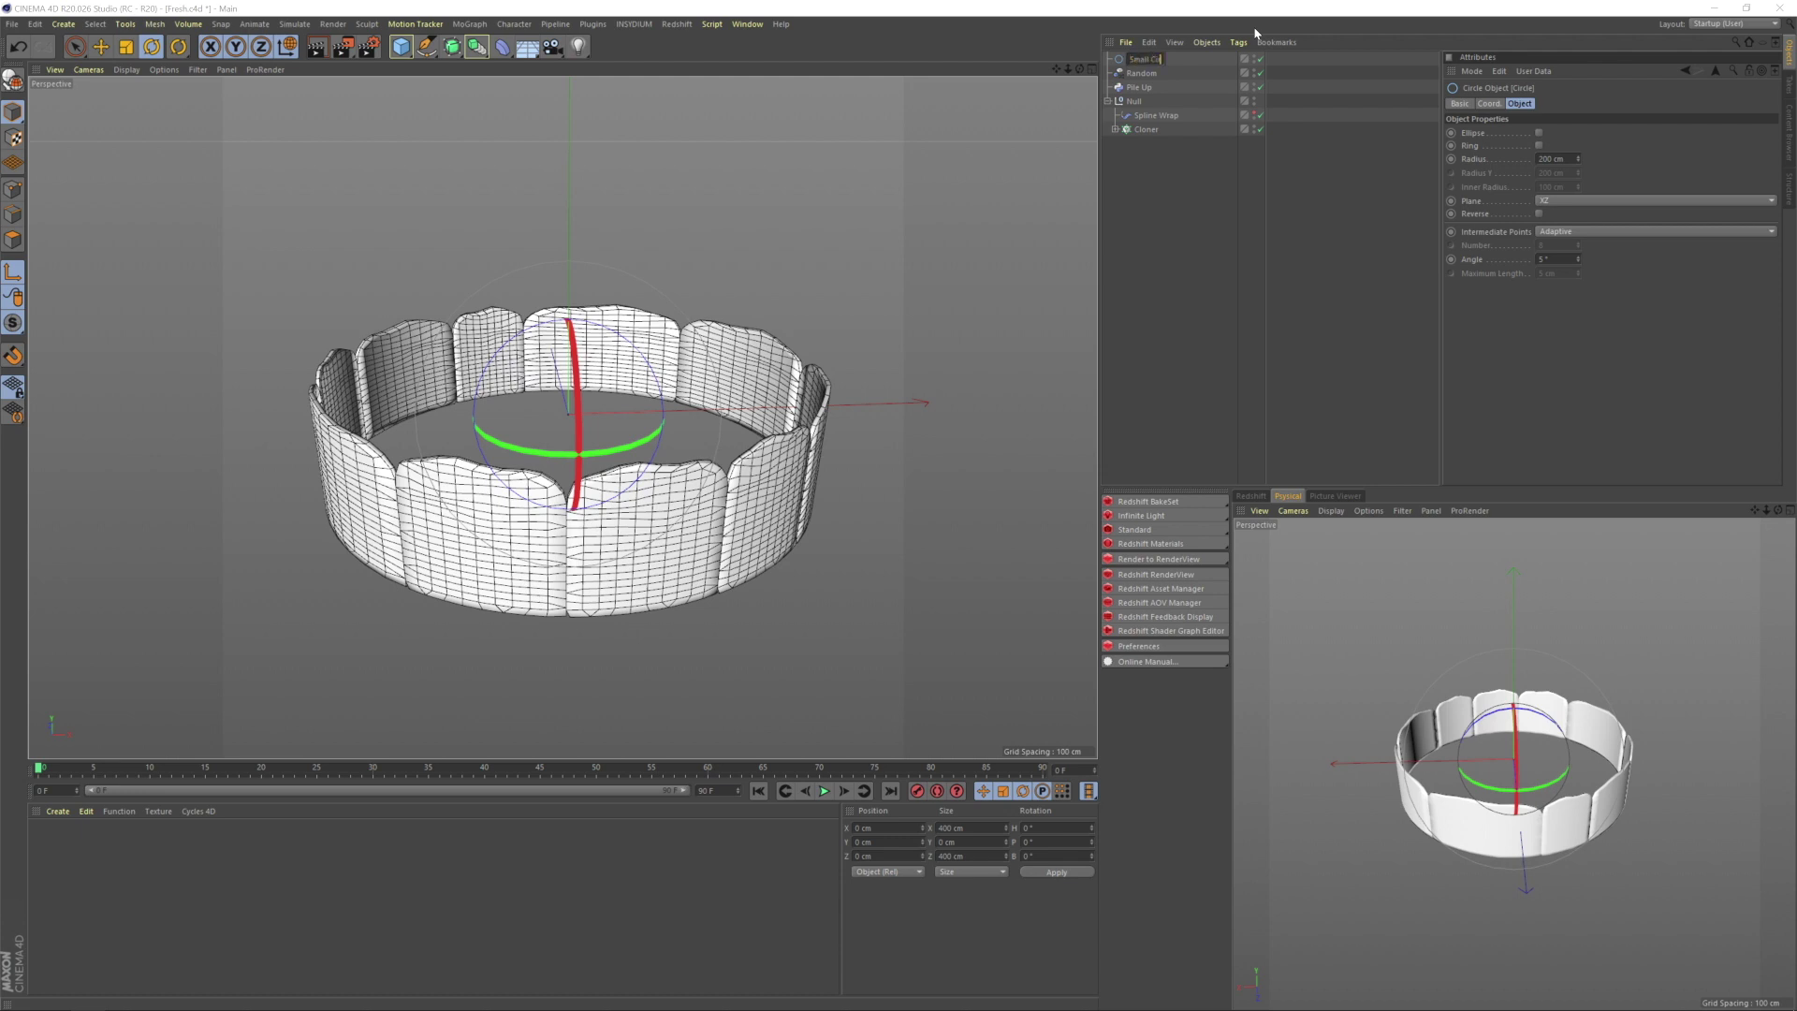
{"action": "type", "text": "rcle"}
{"action": "key", "text": "Return"}
{"action": "double_click", "coordinate": [1142, 60]}
{"action": "type", "text": "Scale Circle"}
{"action": "key", "text": "Return"}
{"action": "left_click", "coordinate": [1137, 204]}
- Frame the whole ring of scales and add an Arc spline at its centre
{"action": "left_click_drag", "start_coordinate": [706, 417], "coordinate": [608, 534], "text": "alt"}
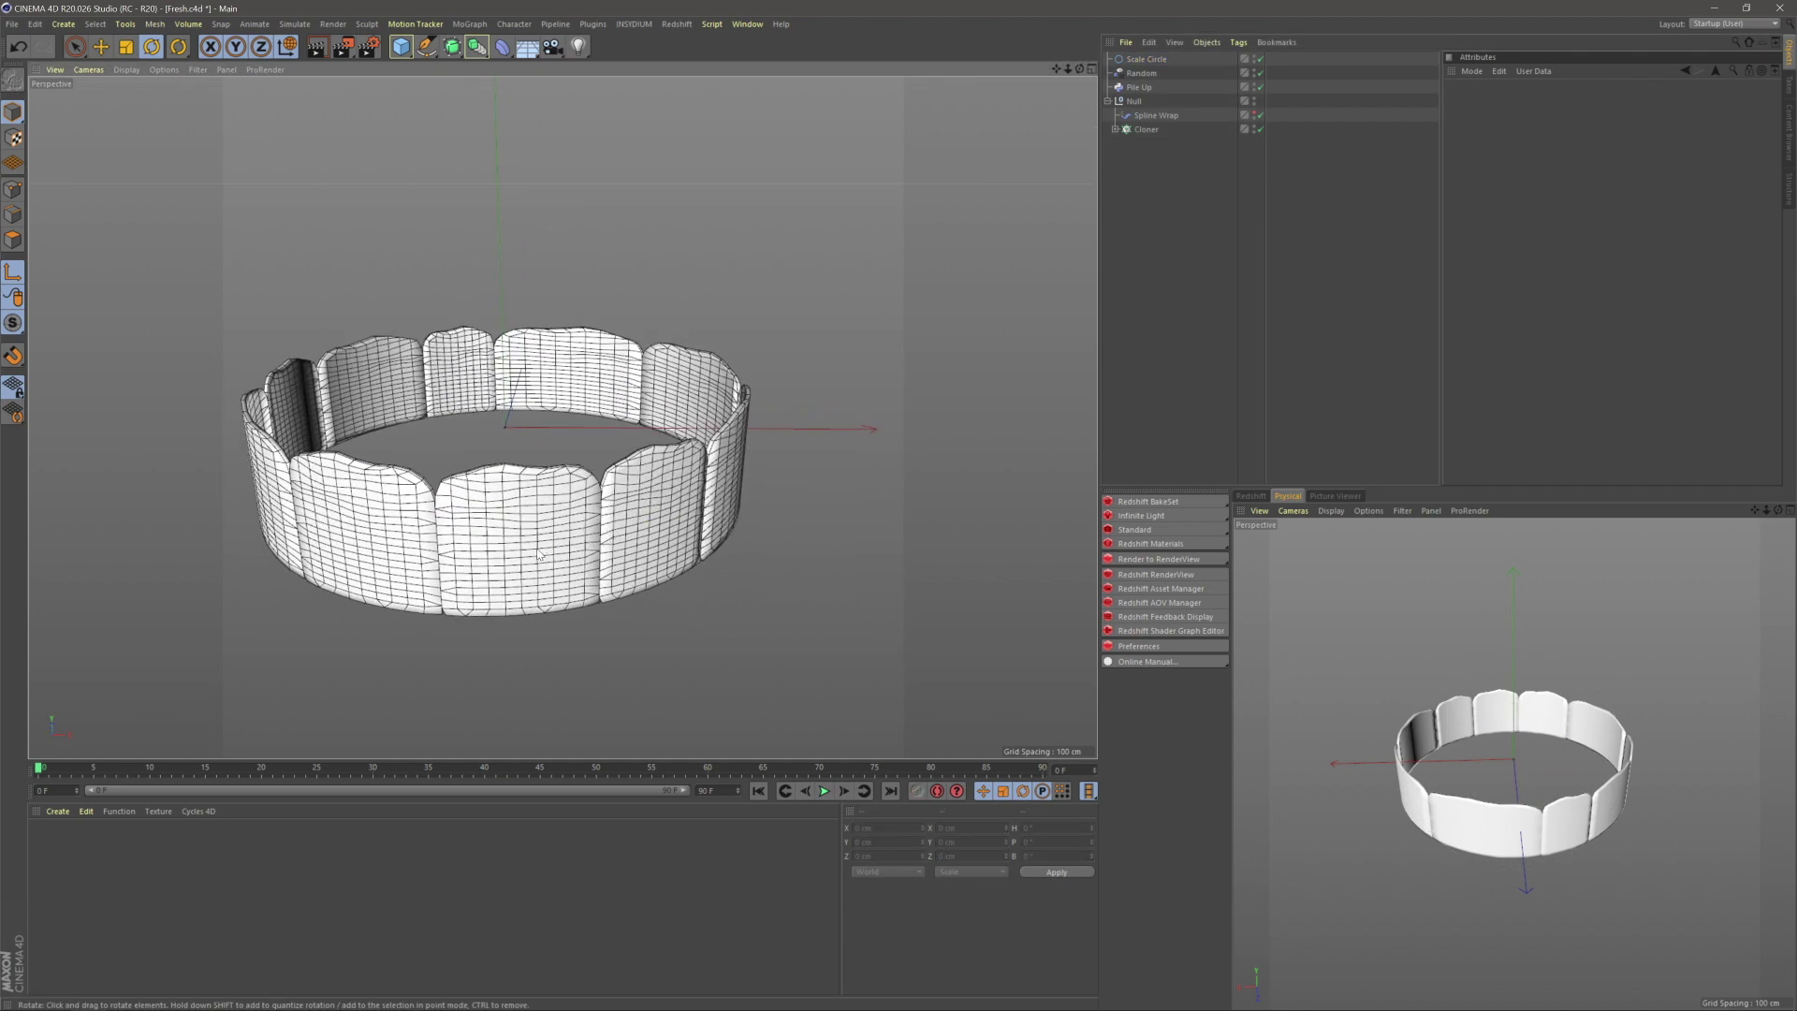
{"action": "left_click_drag", "start_coordinate": [531, 587], "coordinate": [798, 370], "text": "alt"}
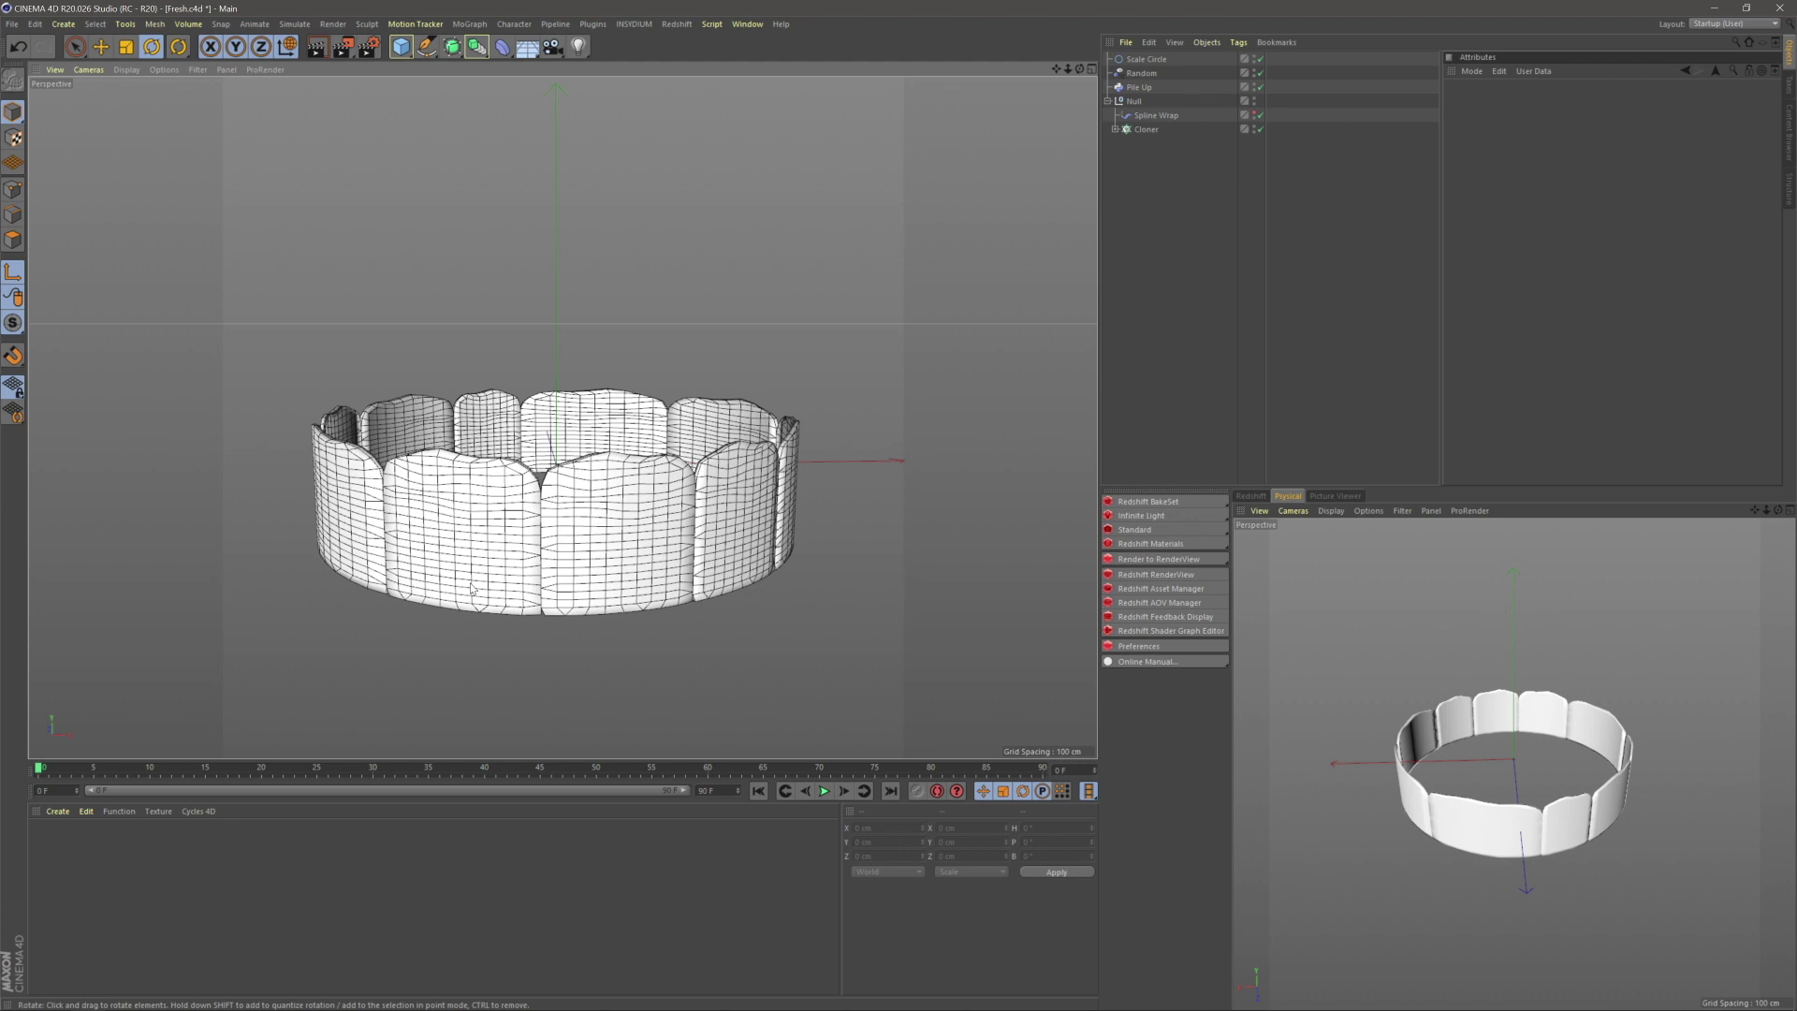
{"action": "scroll", "coordinate": [632, 533], "scroll_direction": "down", "scroll_amount": 5}
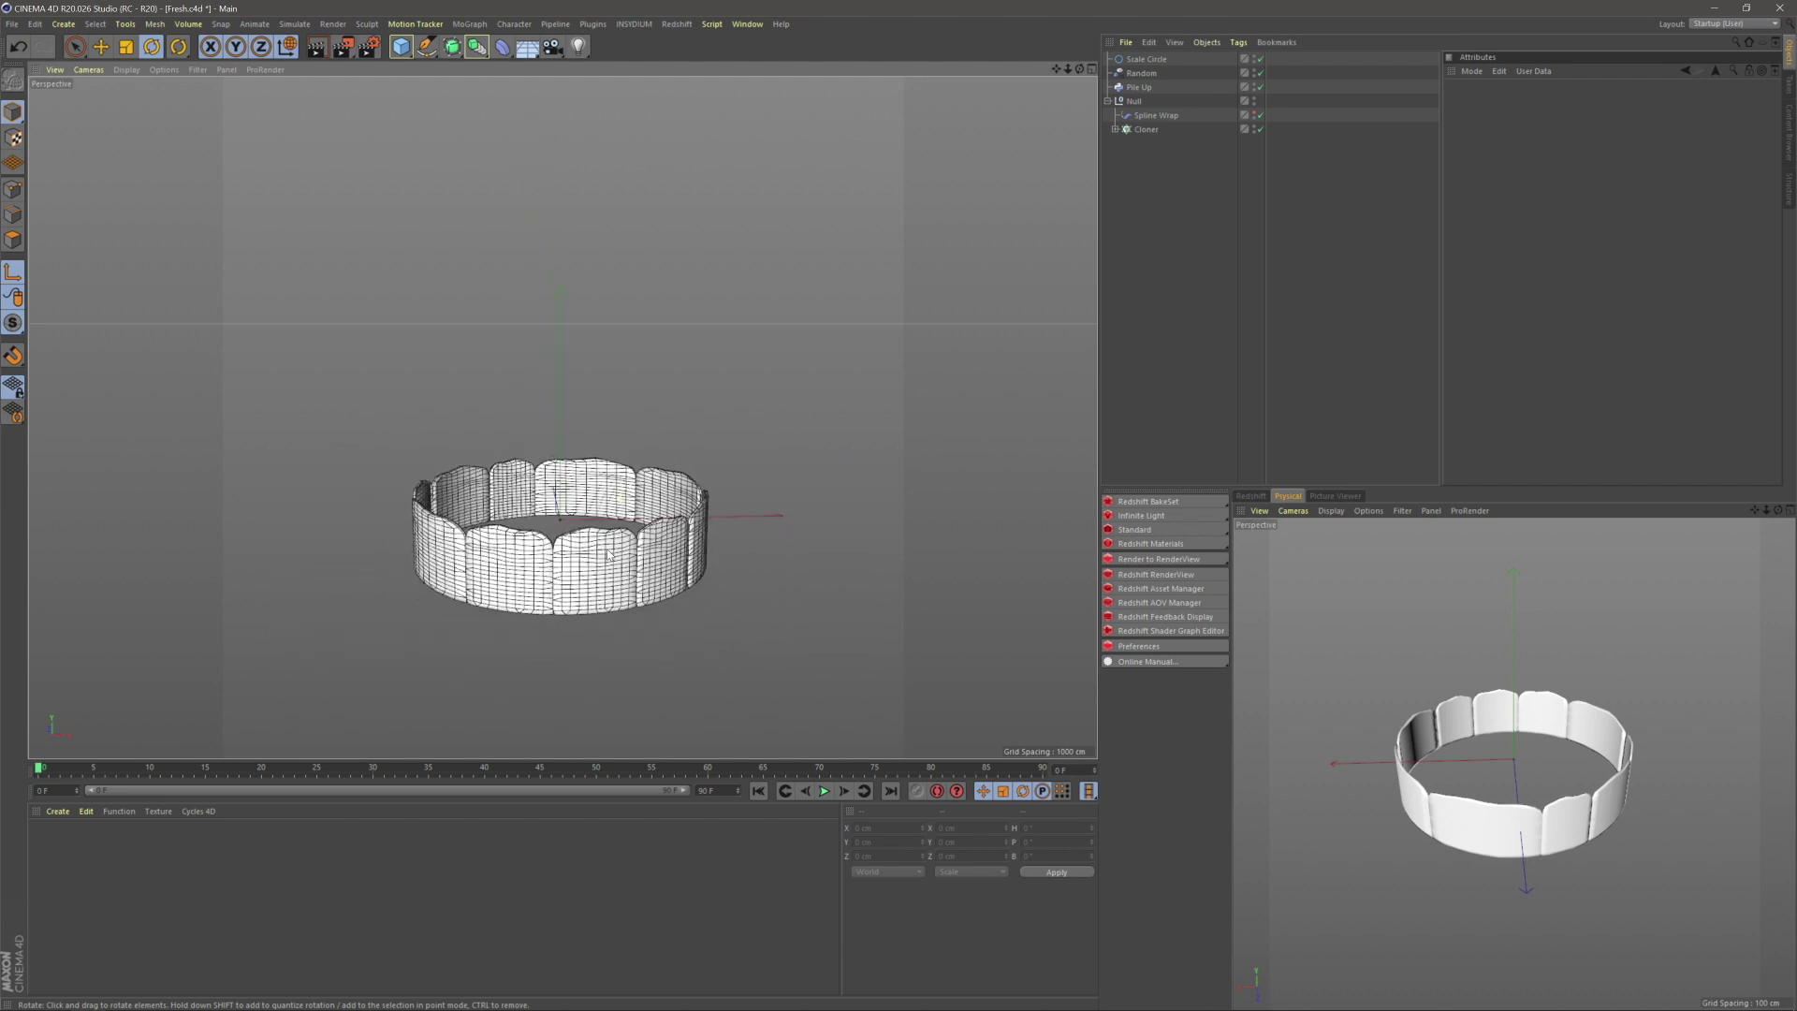
{"action": "middle_click_drag", "start_coordinate": [632, 532], "coordinate": [686, 500], "text": "alt"}
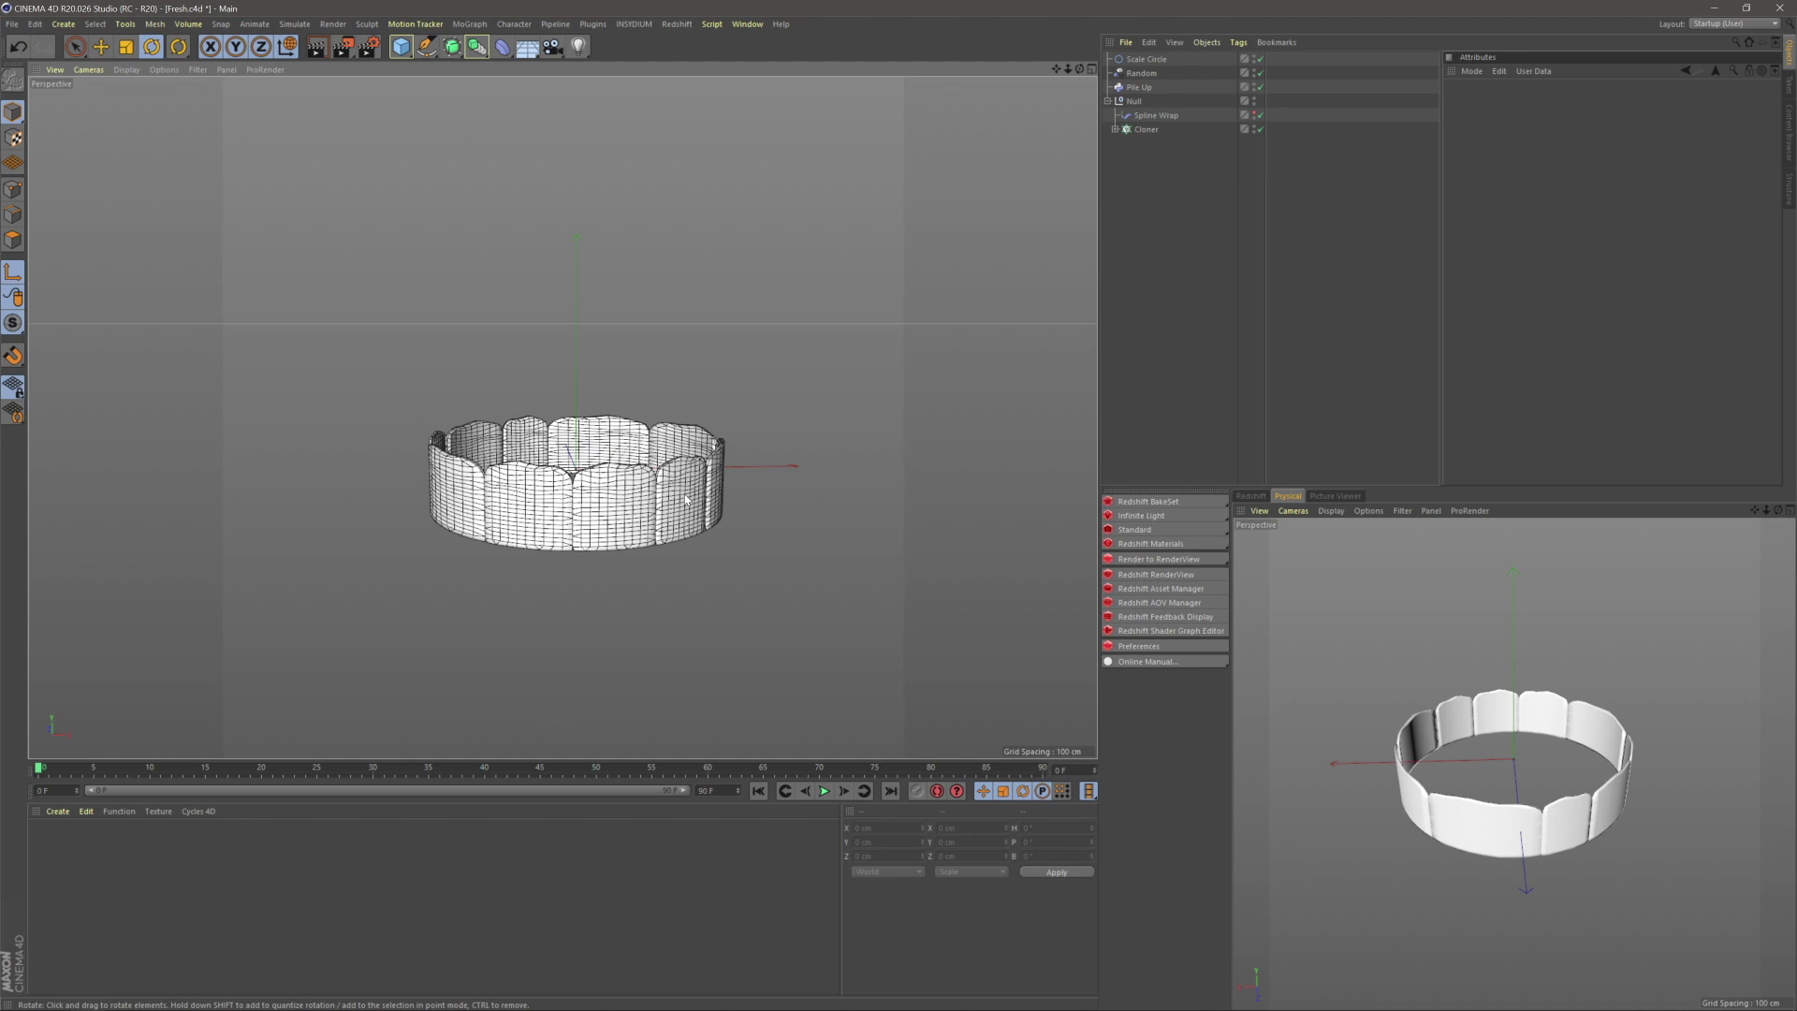
{"action": "middle_click_drag", "start_coordinate": [577, 275], "coordinate": [626, 243], "text": "alt"}
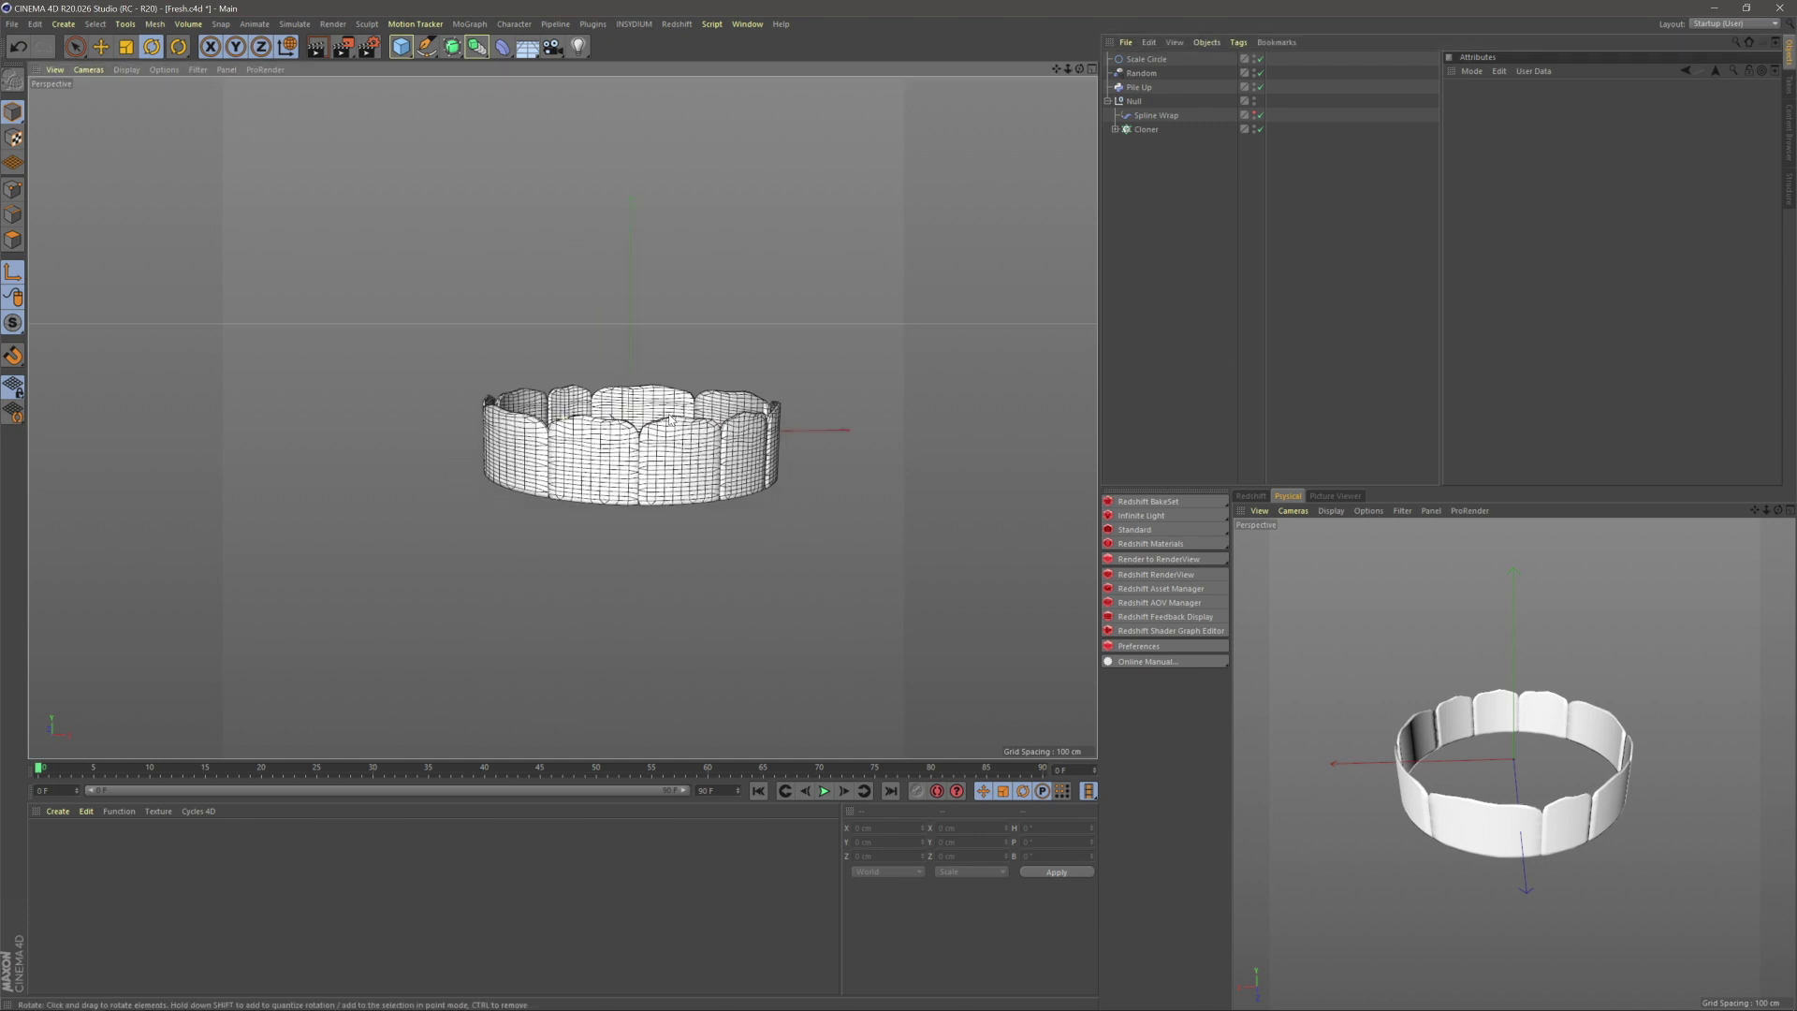
{"action": "mouse_move", "coordinate": [403, 45]}
{"action": "left_mouse_down"}
{"action": "mouse_move", "coordinate": [438, 81]}
{"action": "mouse_move", "coordinate": [424, 45]}
{"action": "mouse_move", "coordinate": [460, 89]}
{"action": "mouse_move", "coordinate": [552, 120]}
{"action": "left_mouse_up"}
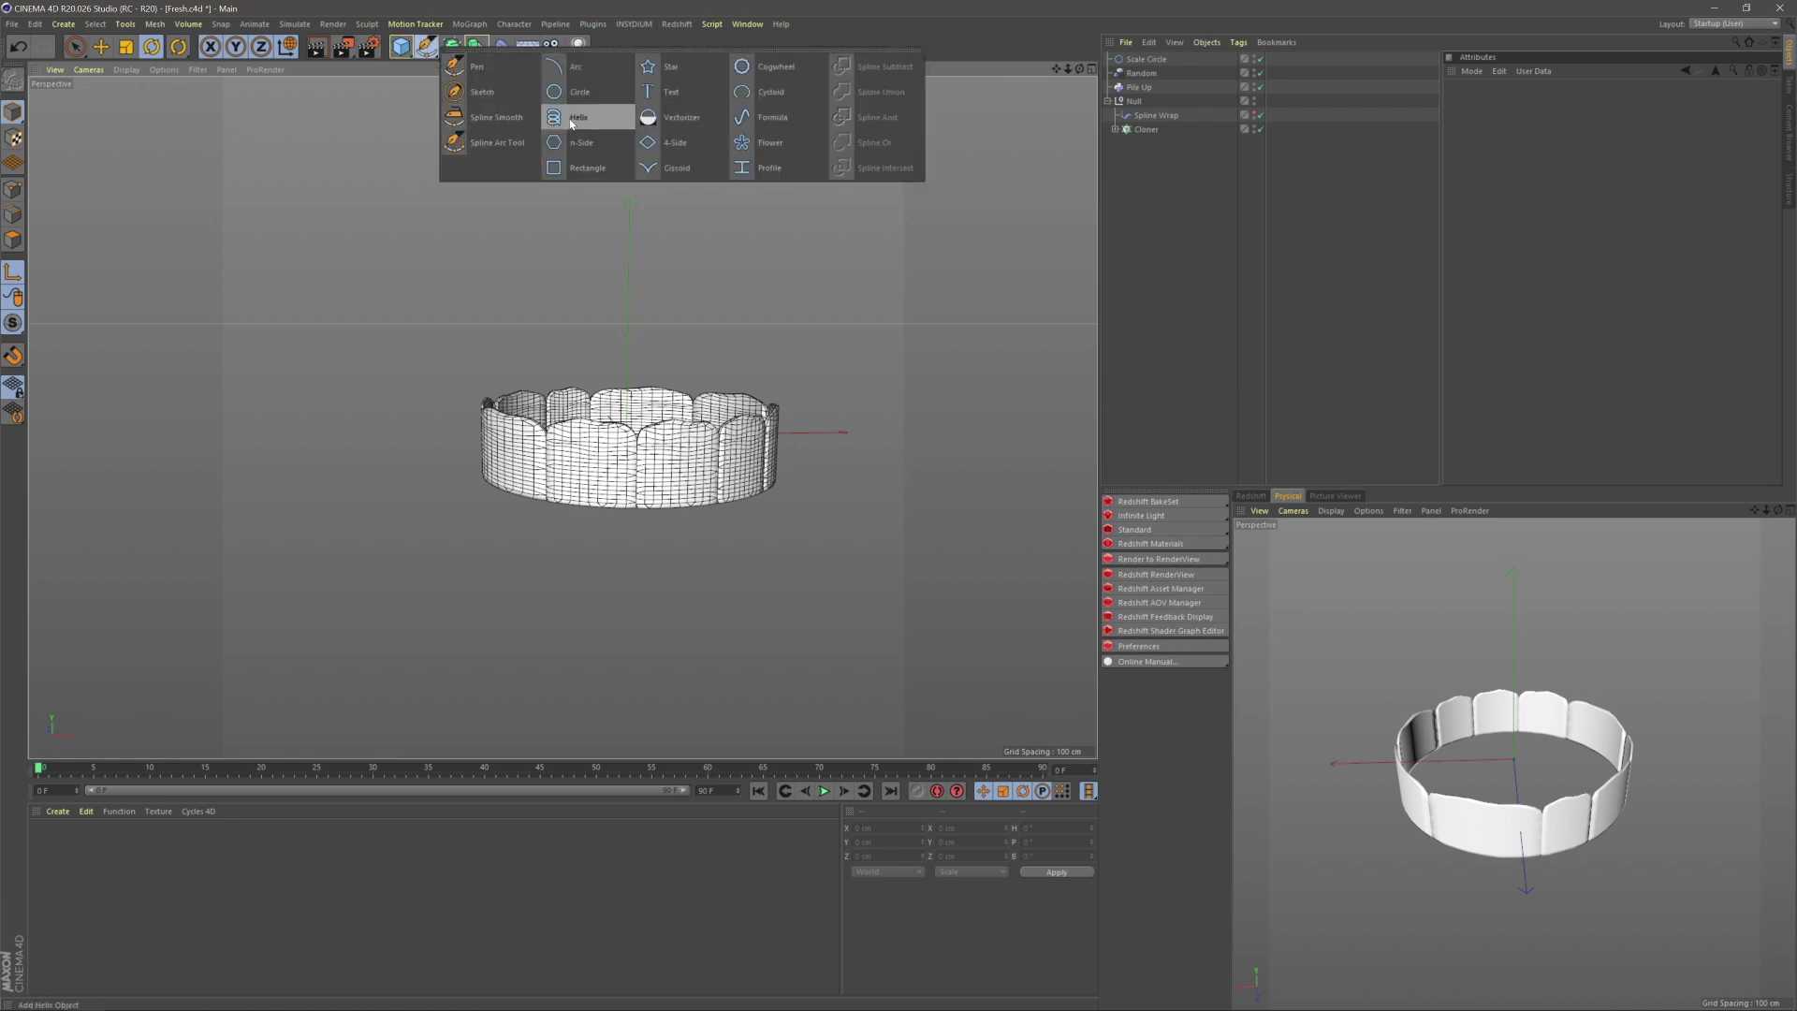
{"action": "left_click_drag", "start_coordinate": [571, 122], "coordinate": [572, 67]}
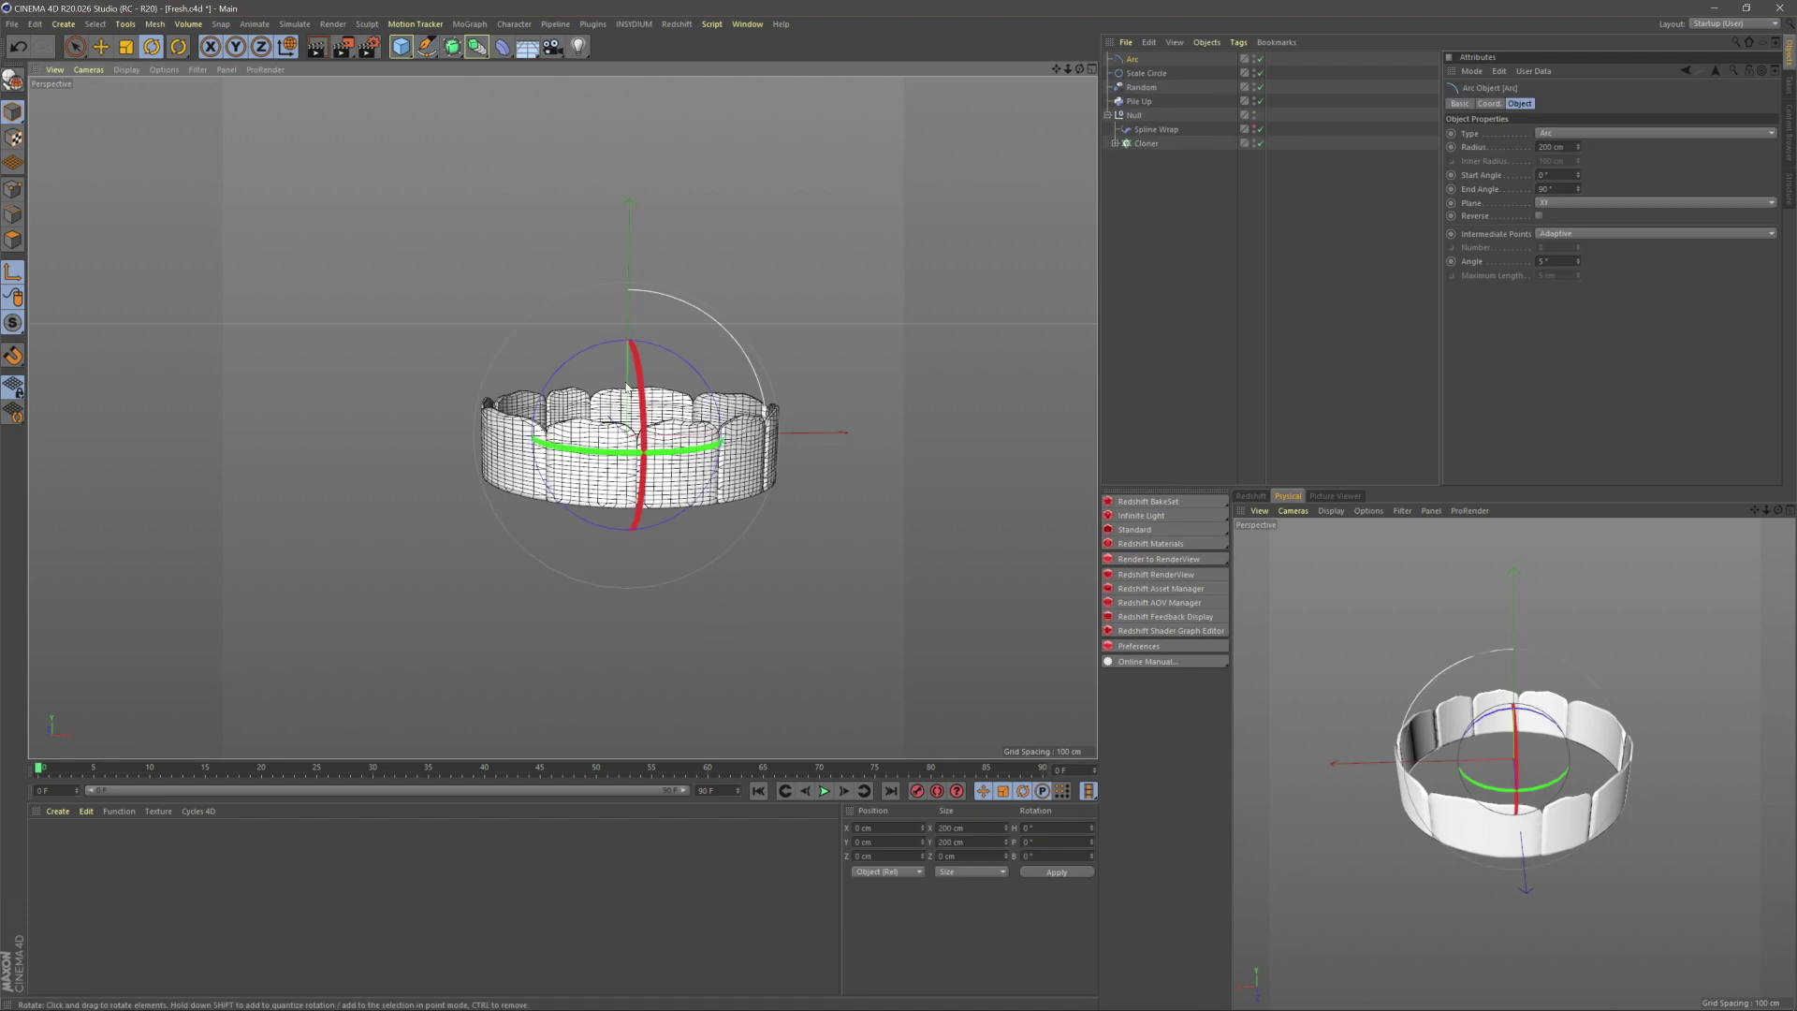
- Move the Arc along the X axis to about -582 cm, clear of the ring of scales
{"action": "left_click", "coordinate": [75, 45]}
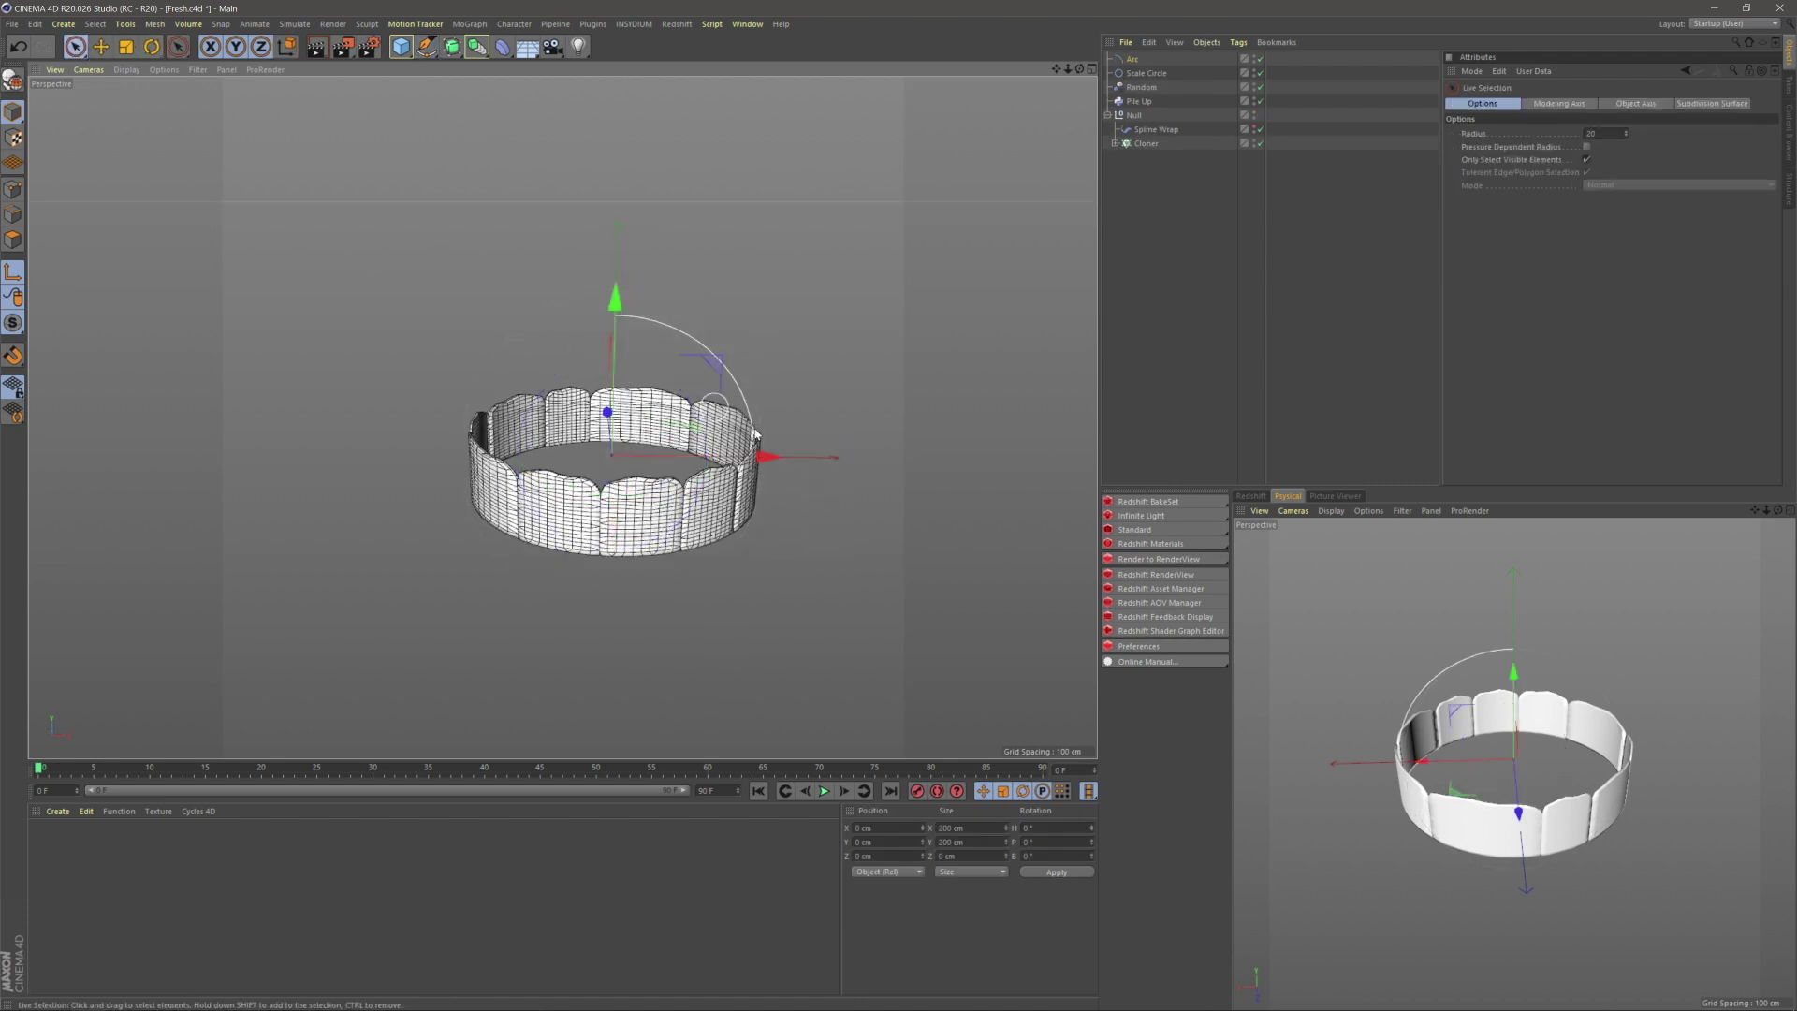
{"action": "left_click_drag", "start_coordinate": [778, 459], "coordinate": [365, 432]}
{"action": "middle_click_drag", "start_coordinate": [426, 399], "coordinate": [658, 447], "text": "alt"}
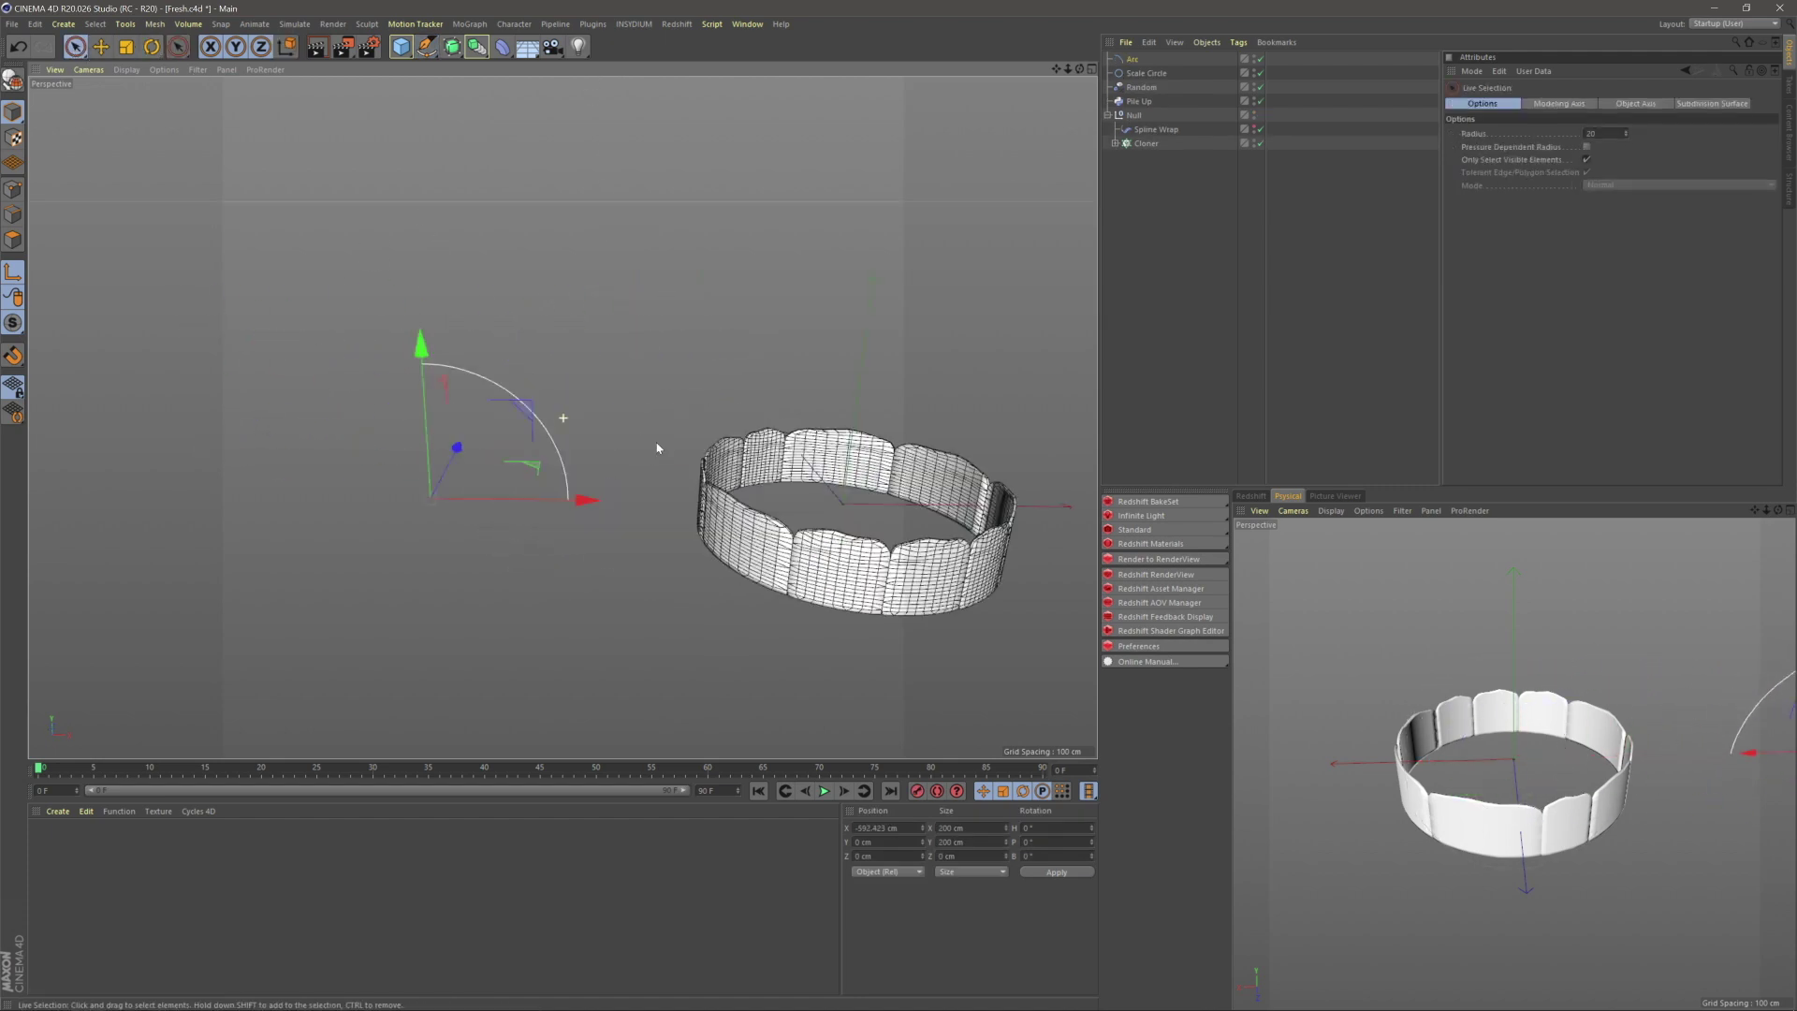
- Scale the Arc uniformly up to about 554 cm and move it along the X axis, clear of the ring of scales
{"action": "left_click", "coordinate": [152, 47]}
{"action": "left_click", "coordinate": [124, 51]}
{"action": "left_click_drag", "start_coordinate": [913, 257], "coordinate": [1076, 251]}
{"action": "key", "text": "space"}
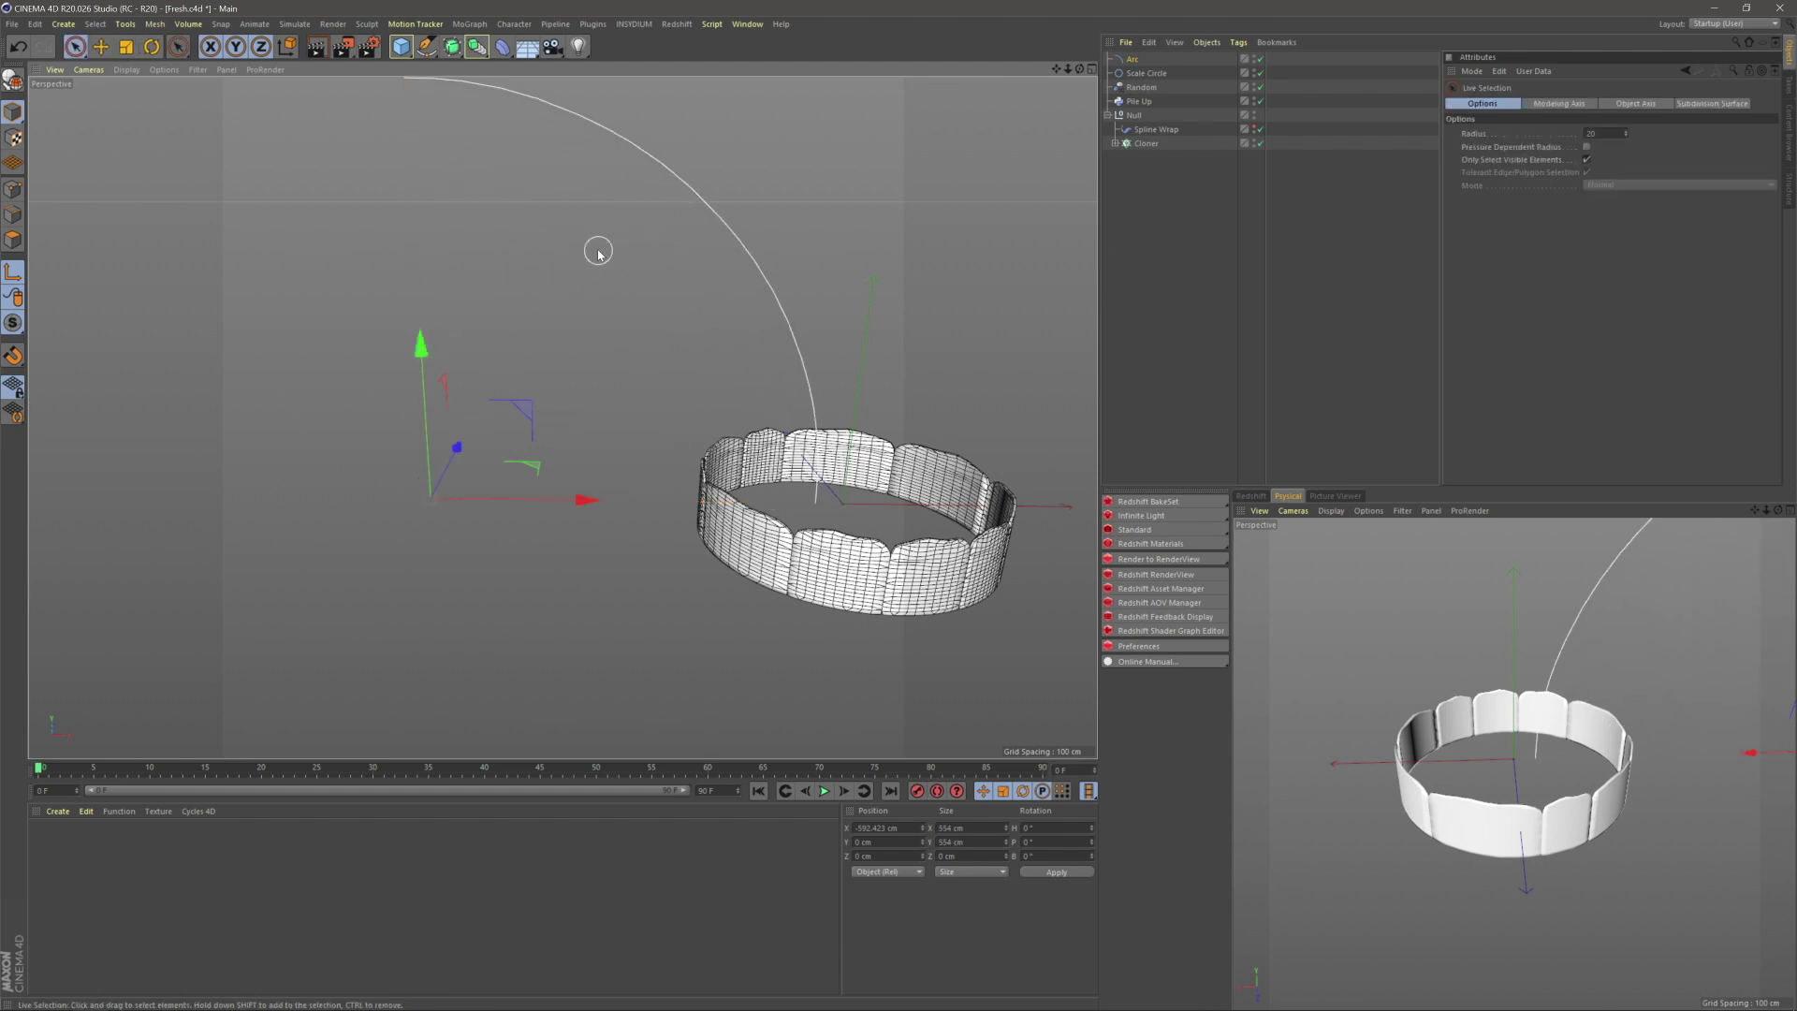
{"action": "left_click_drag", "start_coordinate": [545, 499], "coordinate": [342, 499]}
{"action": "left_click", "coordinate": [1135, 265]}
{"action": "middle_click_drag", "start_coordinate": [630, 331], "coordinate": [752, 448], "text": "alt"}
{"action": "scroll", "coordinate": [752, 451], "scroll_direction": "down", "scroll_amount": 4}
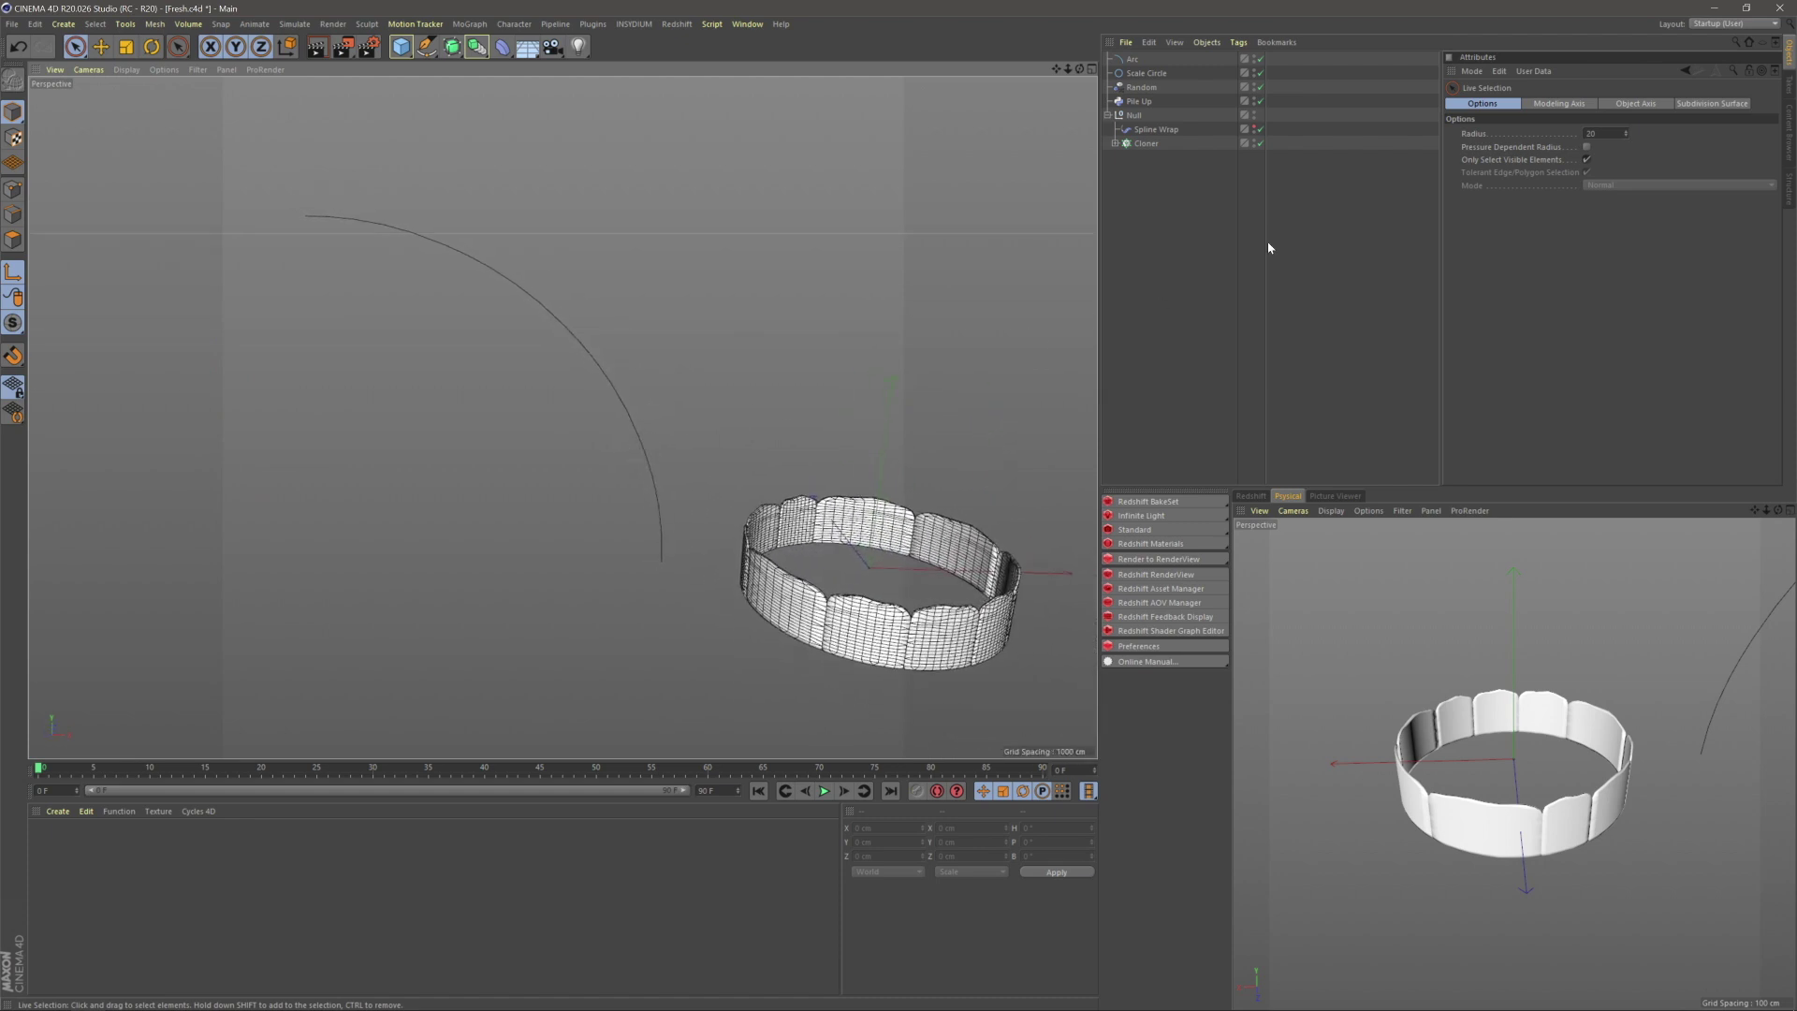
- Add a new MoGraph Cloner and nest the Null holding the ring of scales inside it
{"action": "left_click", "coordinate": [476, 46]}
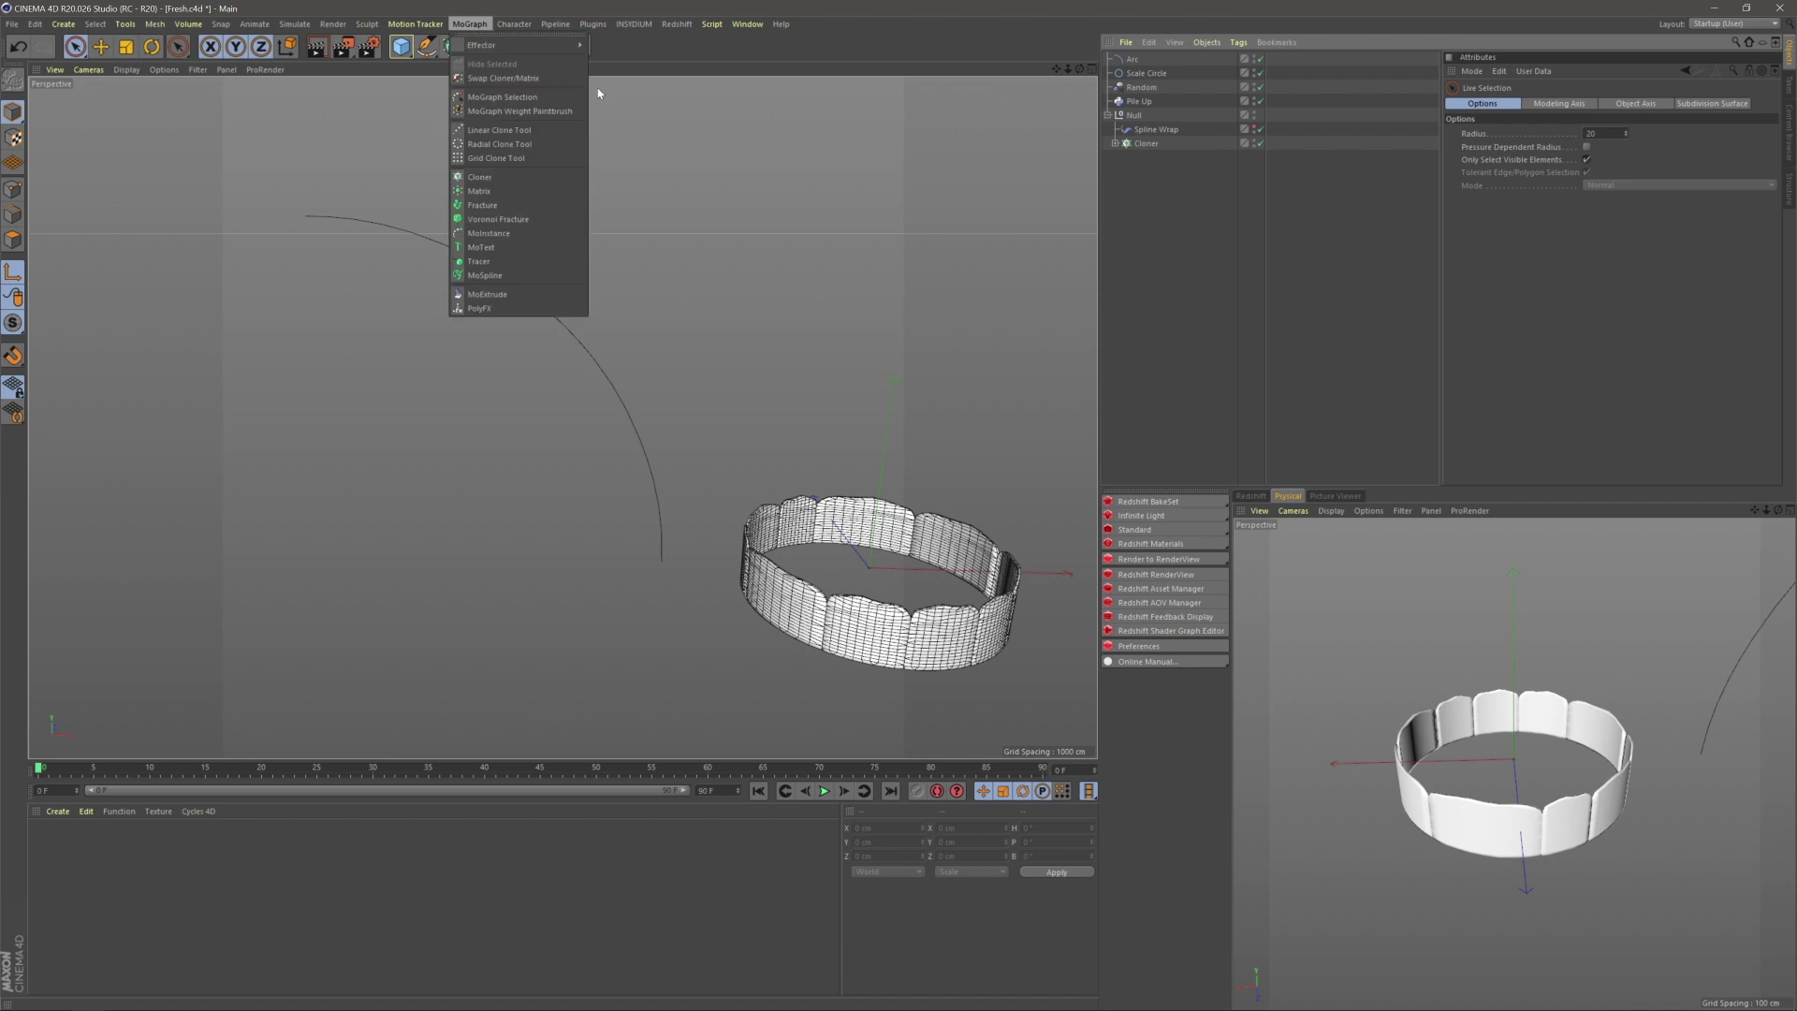
{"action": "left_click", "coordinate": [496, 171]}
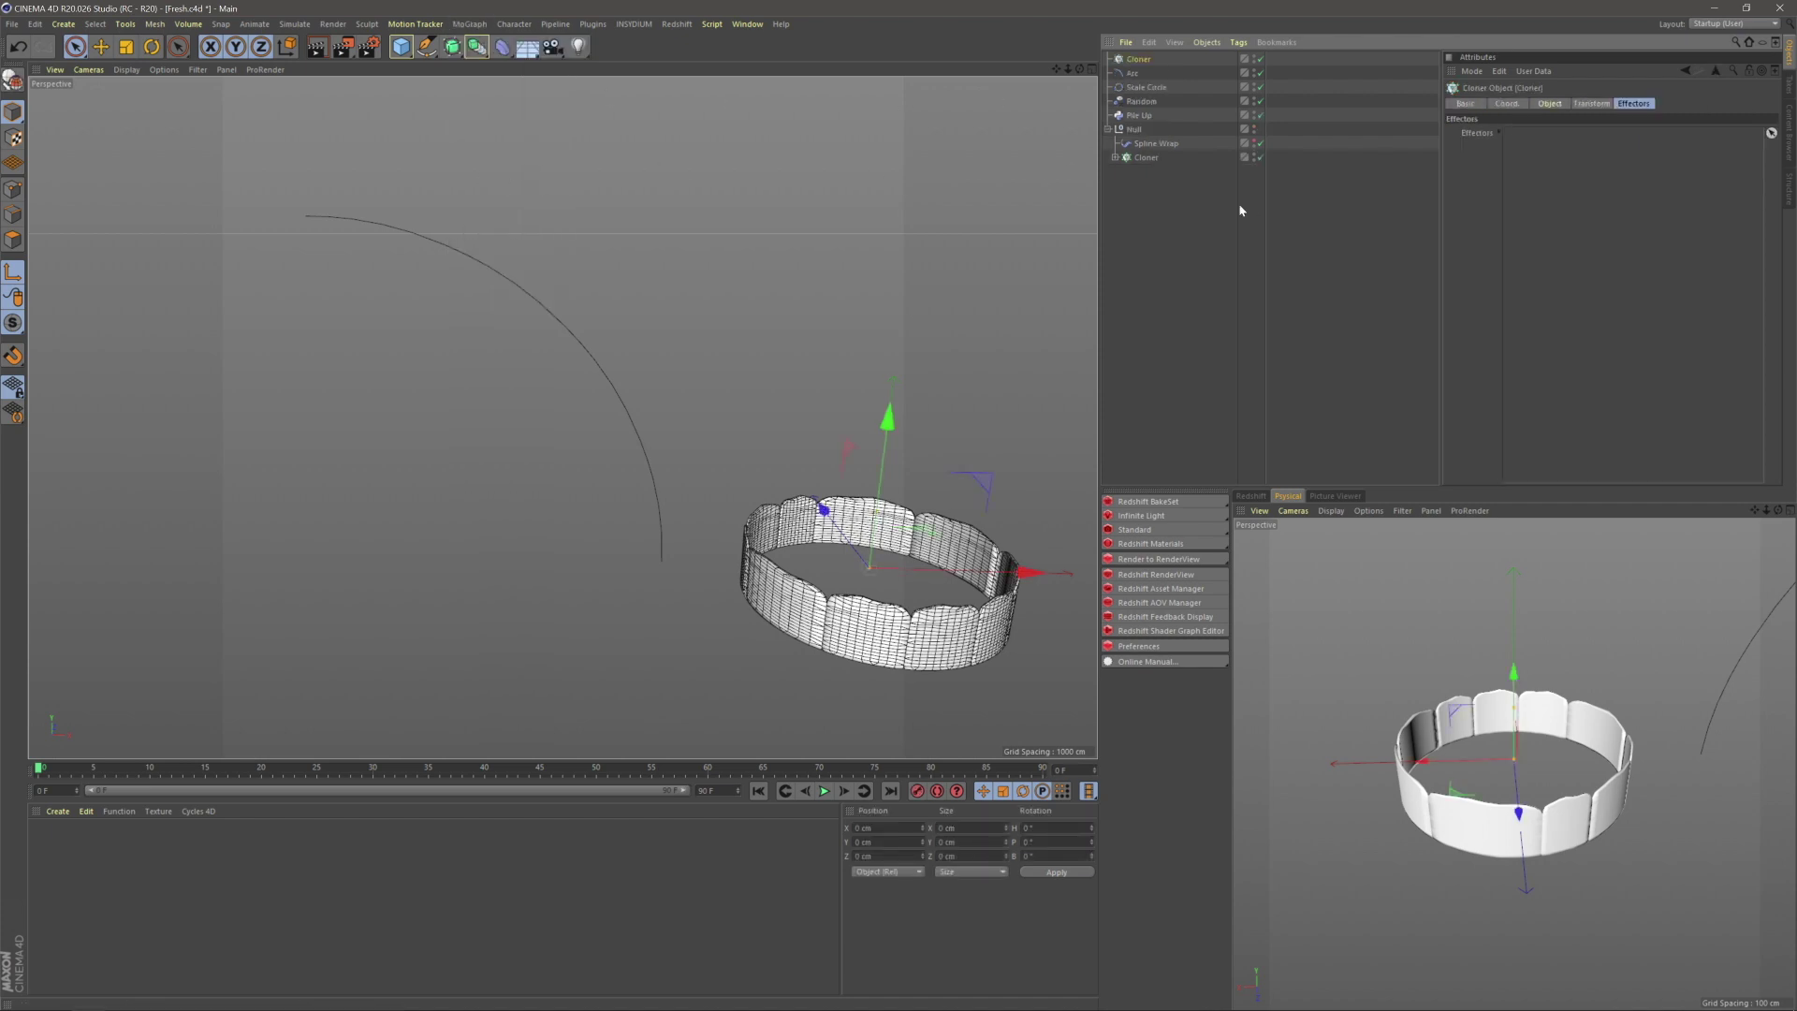
{"action": "left_click", "coordinate": [1138, 130]}
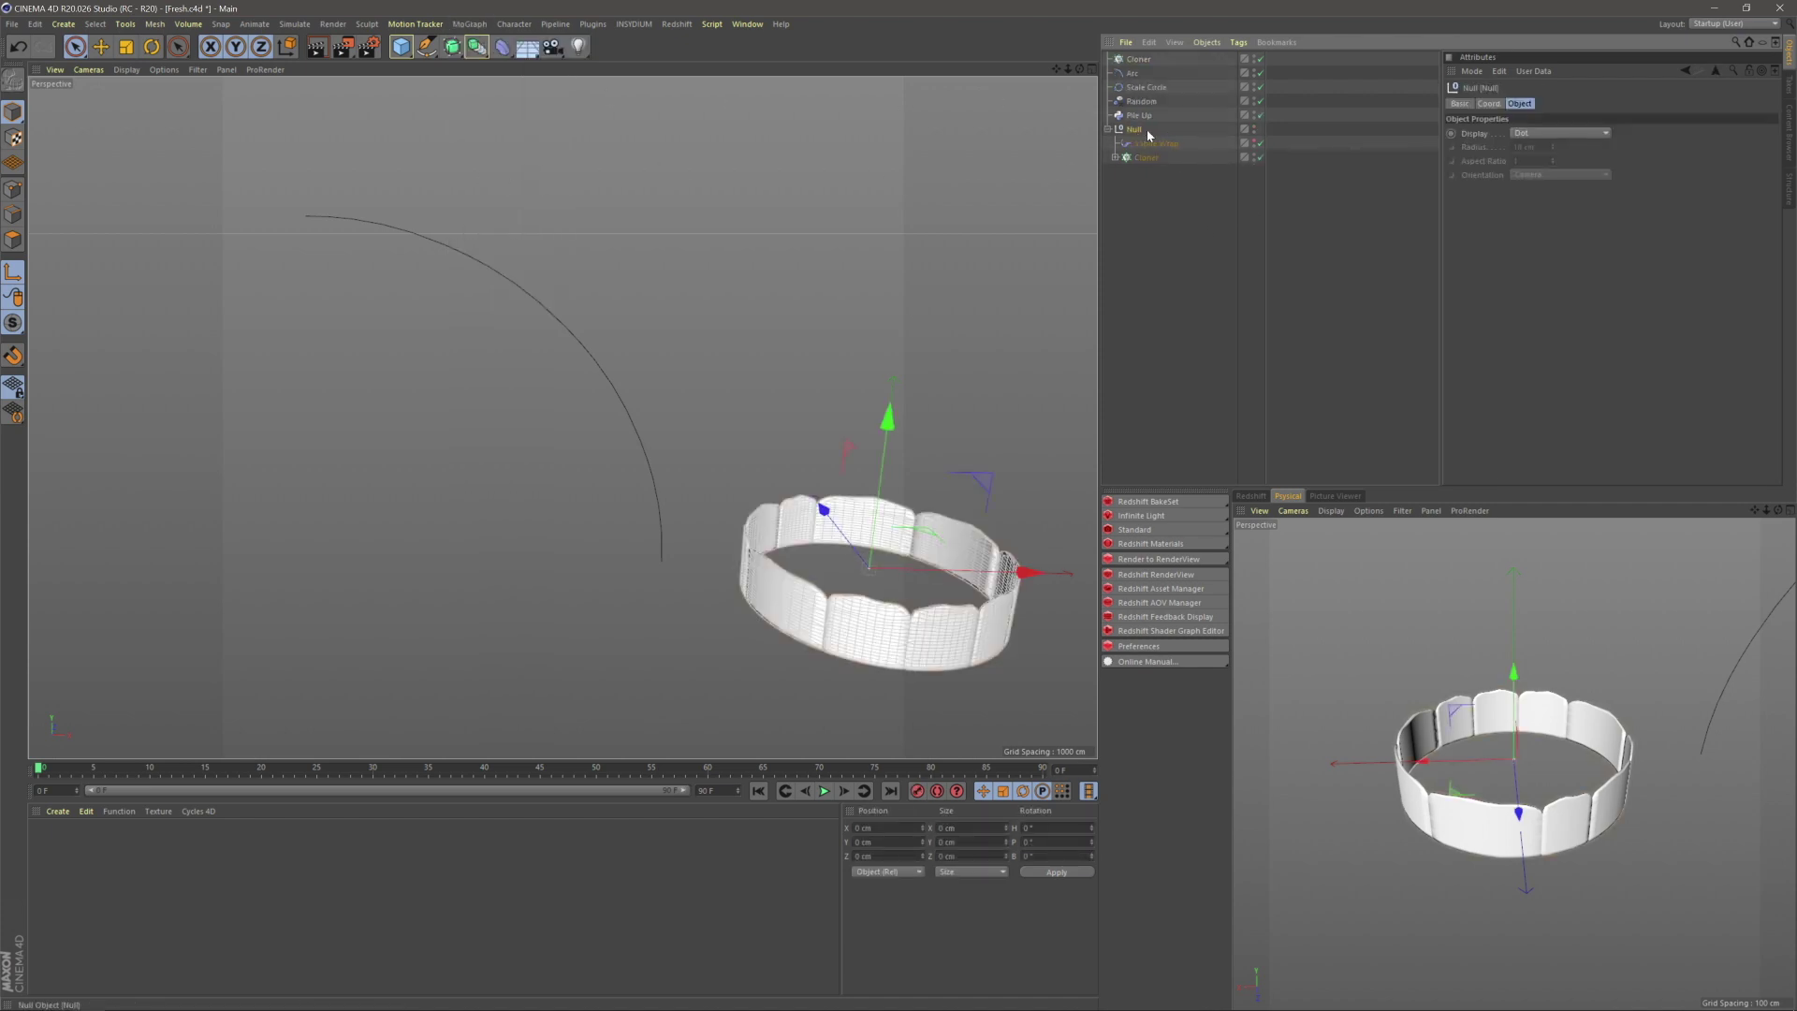
{"action": "left_click_drag", "start_coordinate": [1140, 61], "coordinate": [1142, 61]}
{"action": "left_click", "coordinate": [1146, 62]}
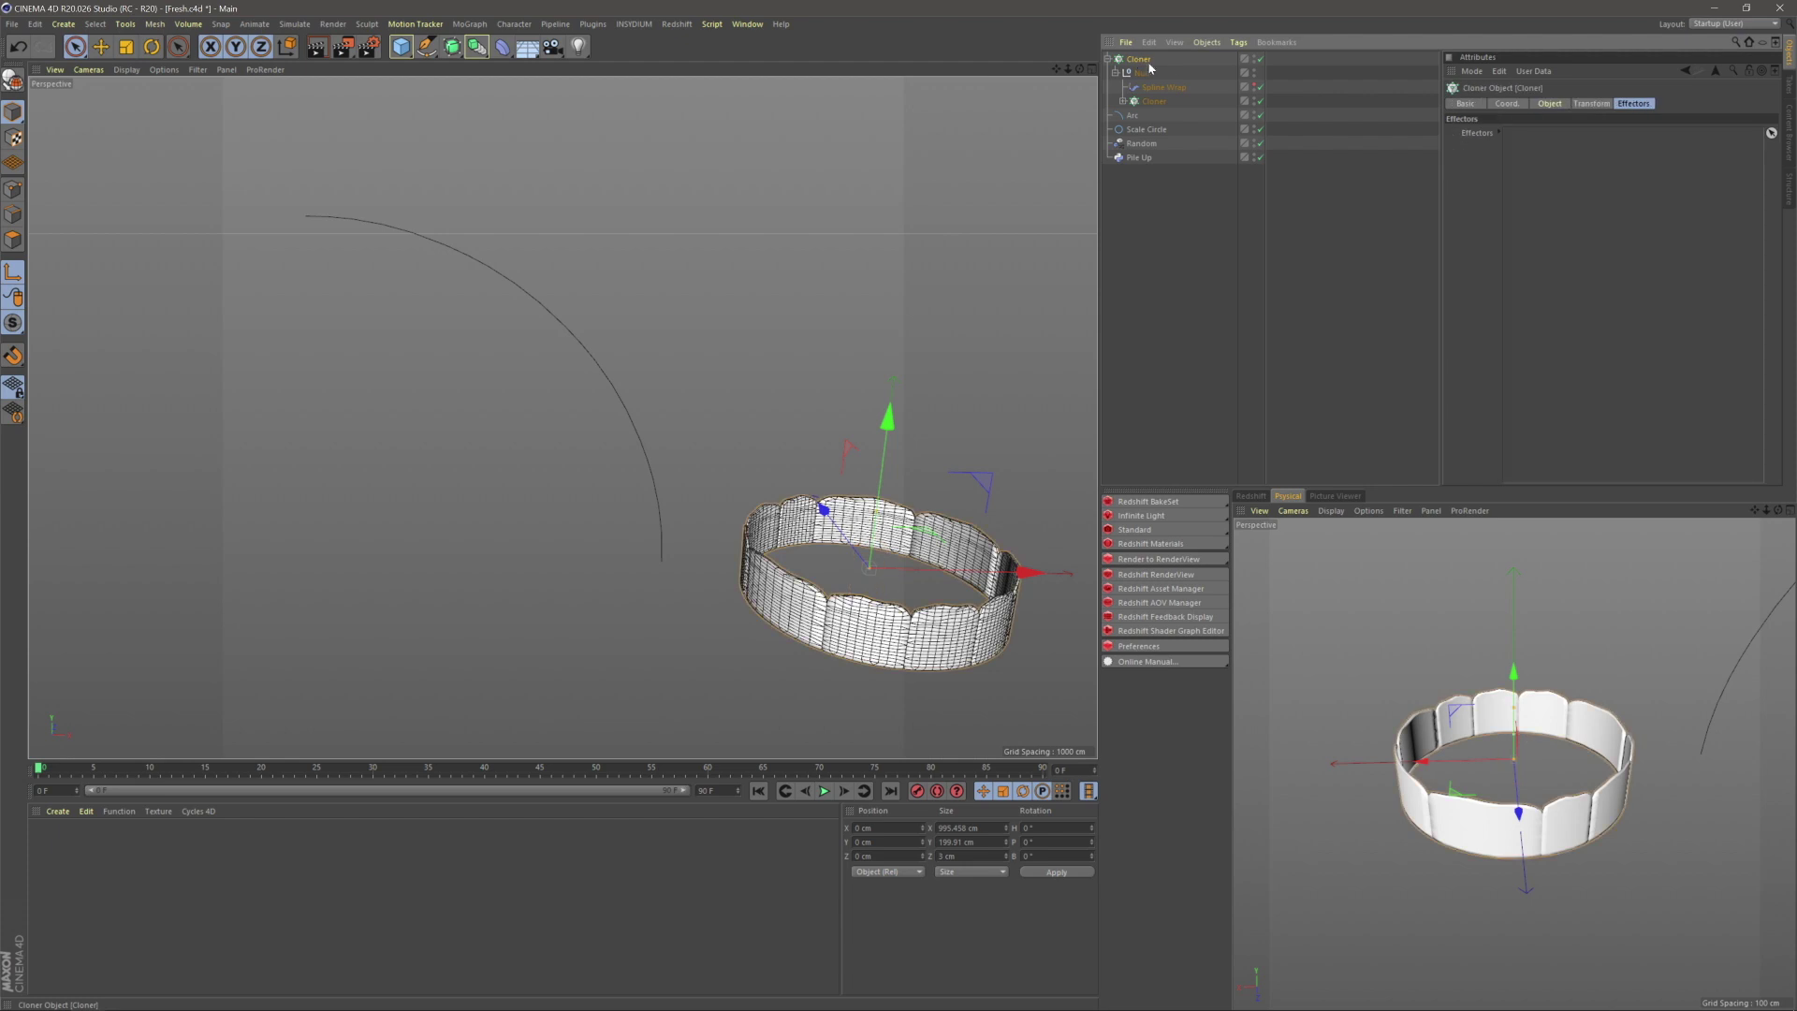
- Set the new Cloner's mode to Object and assign the Arc as the object to clone onto
{"action": "left_click", "coordinate": [1548, 102]}
{"action": "left_click", "coordinate": [1524, 133]}
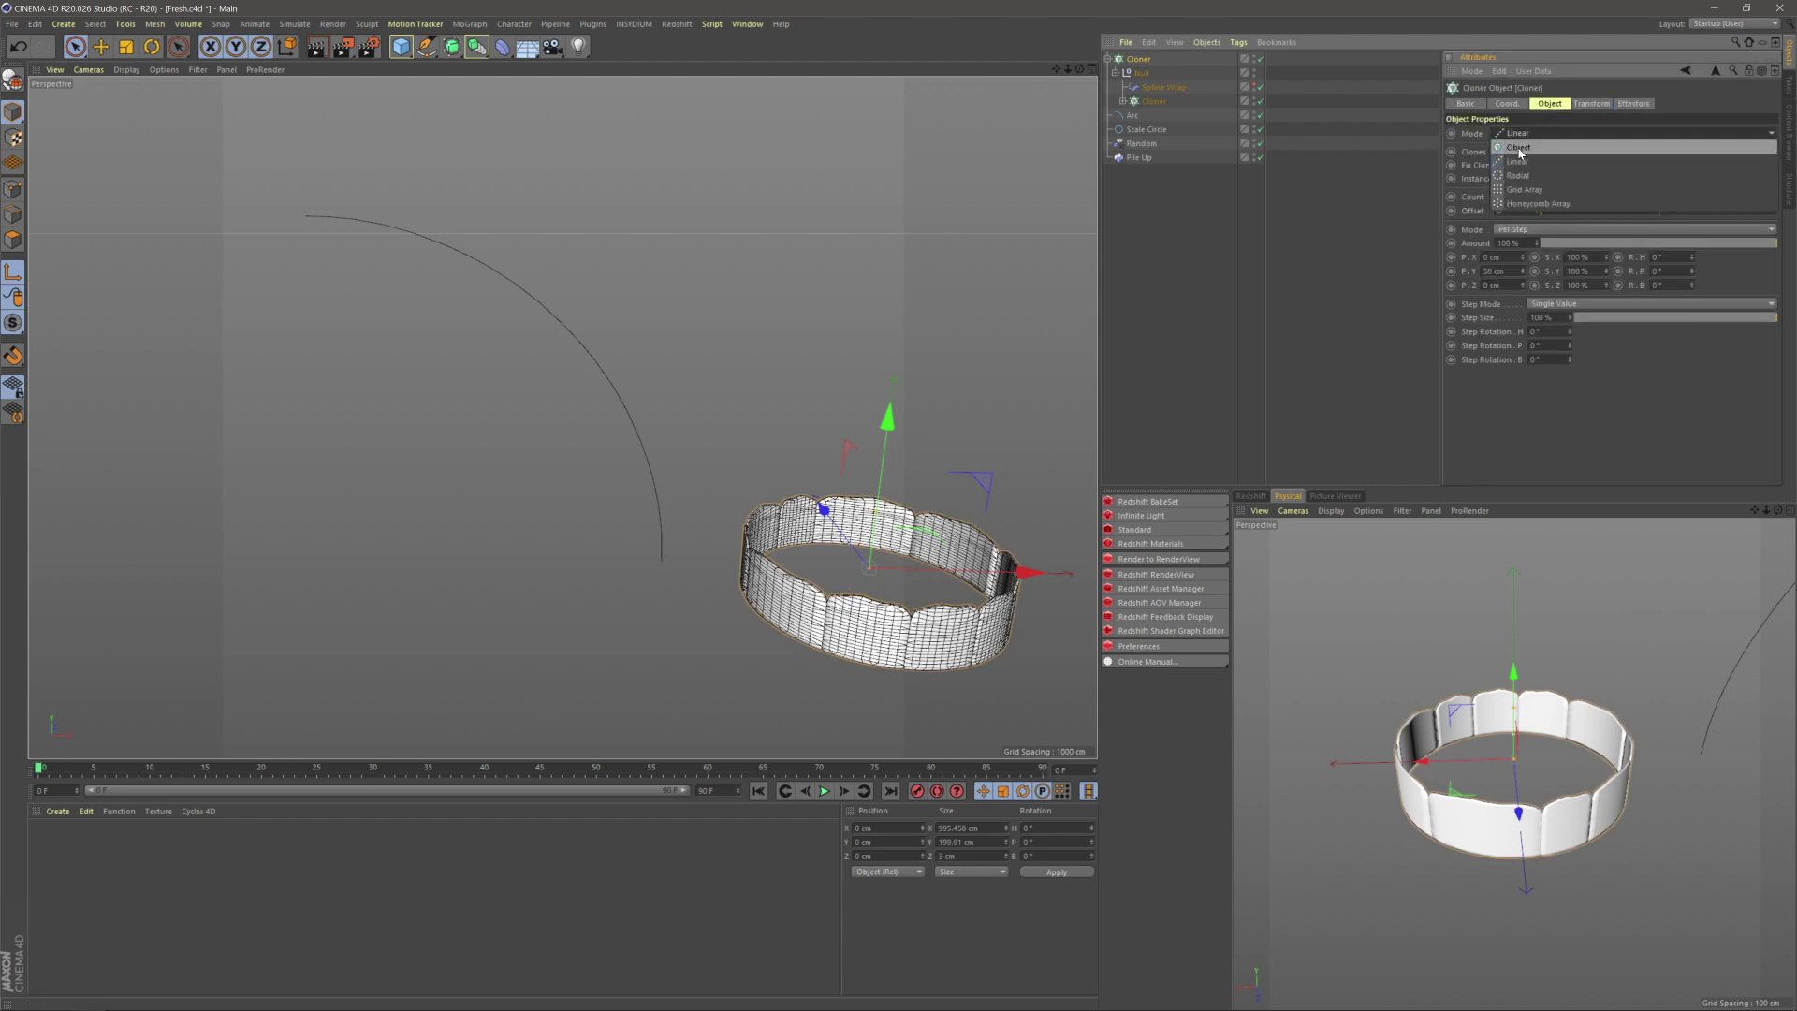
{"action": "left_click", "coordinate": [1518, 150]}
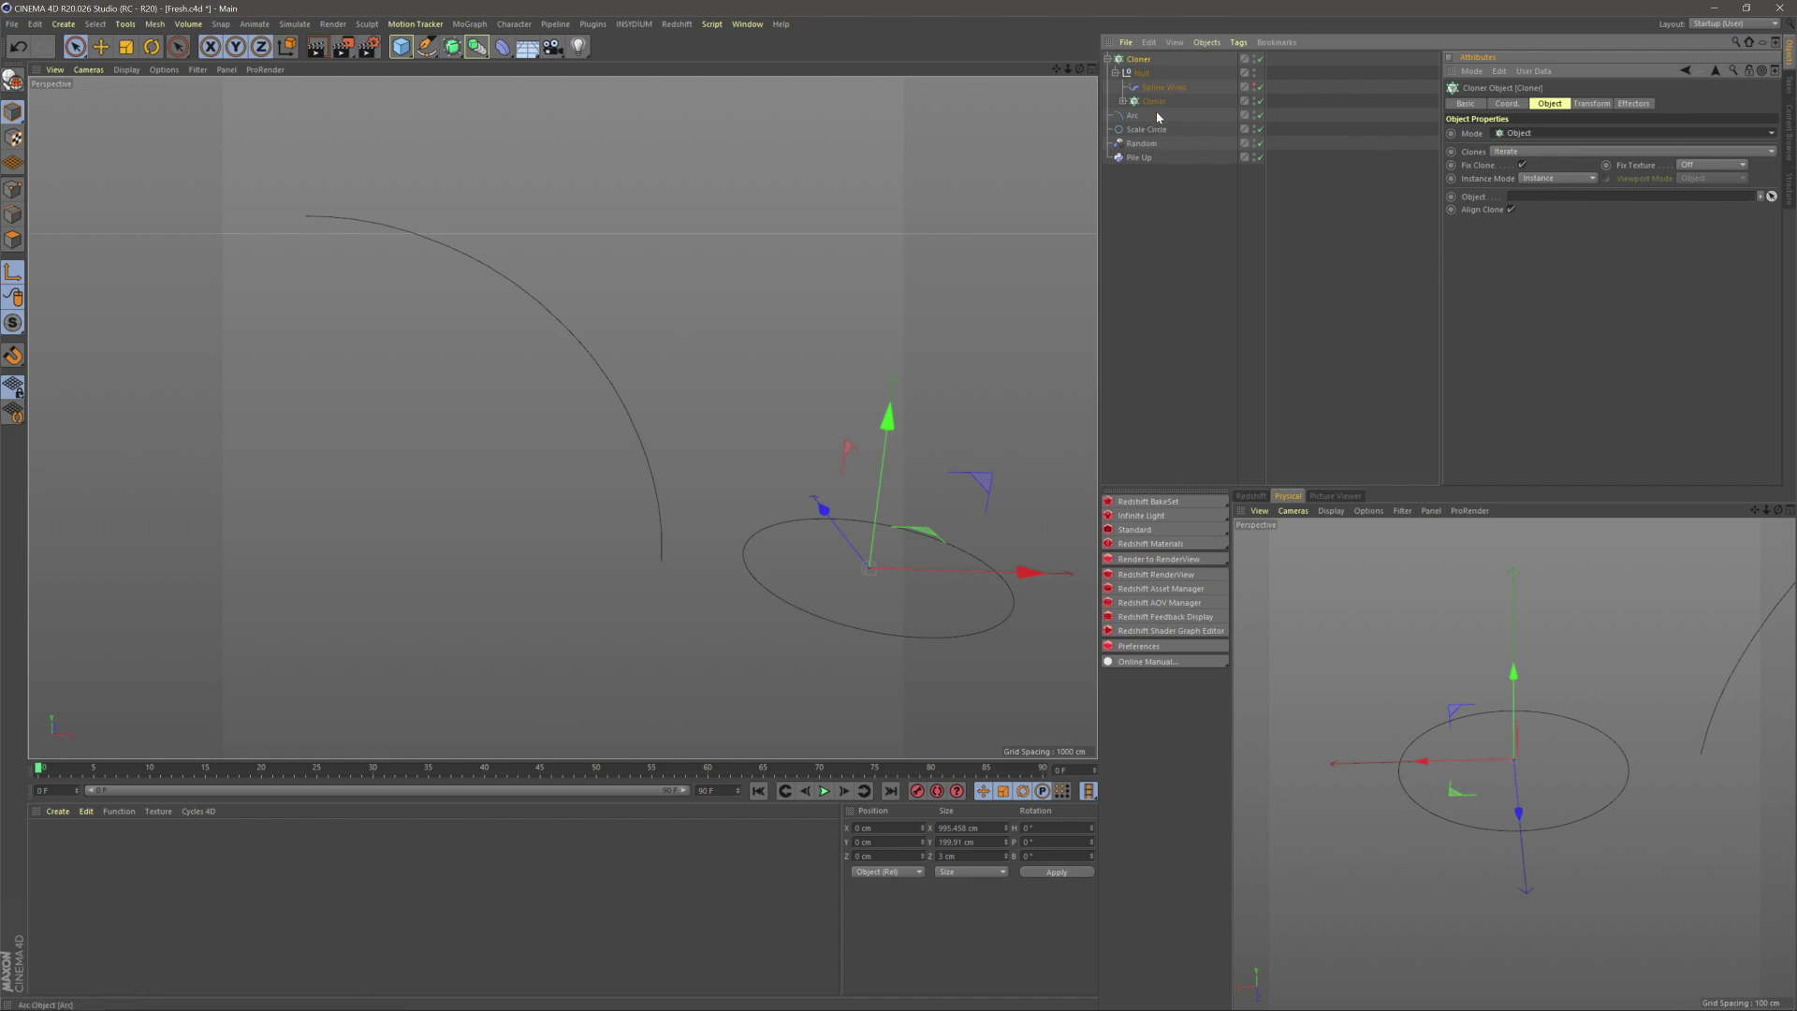
{"action": "left_click_drag", "start_coordinate": [1134, 116], "coordinate": [1152, 131]}
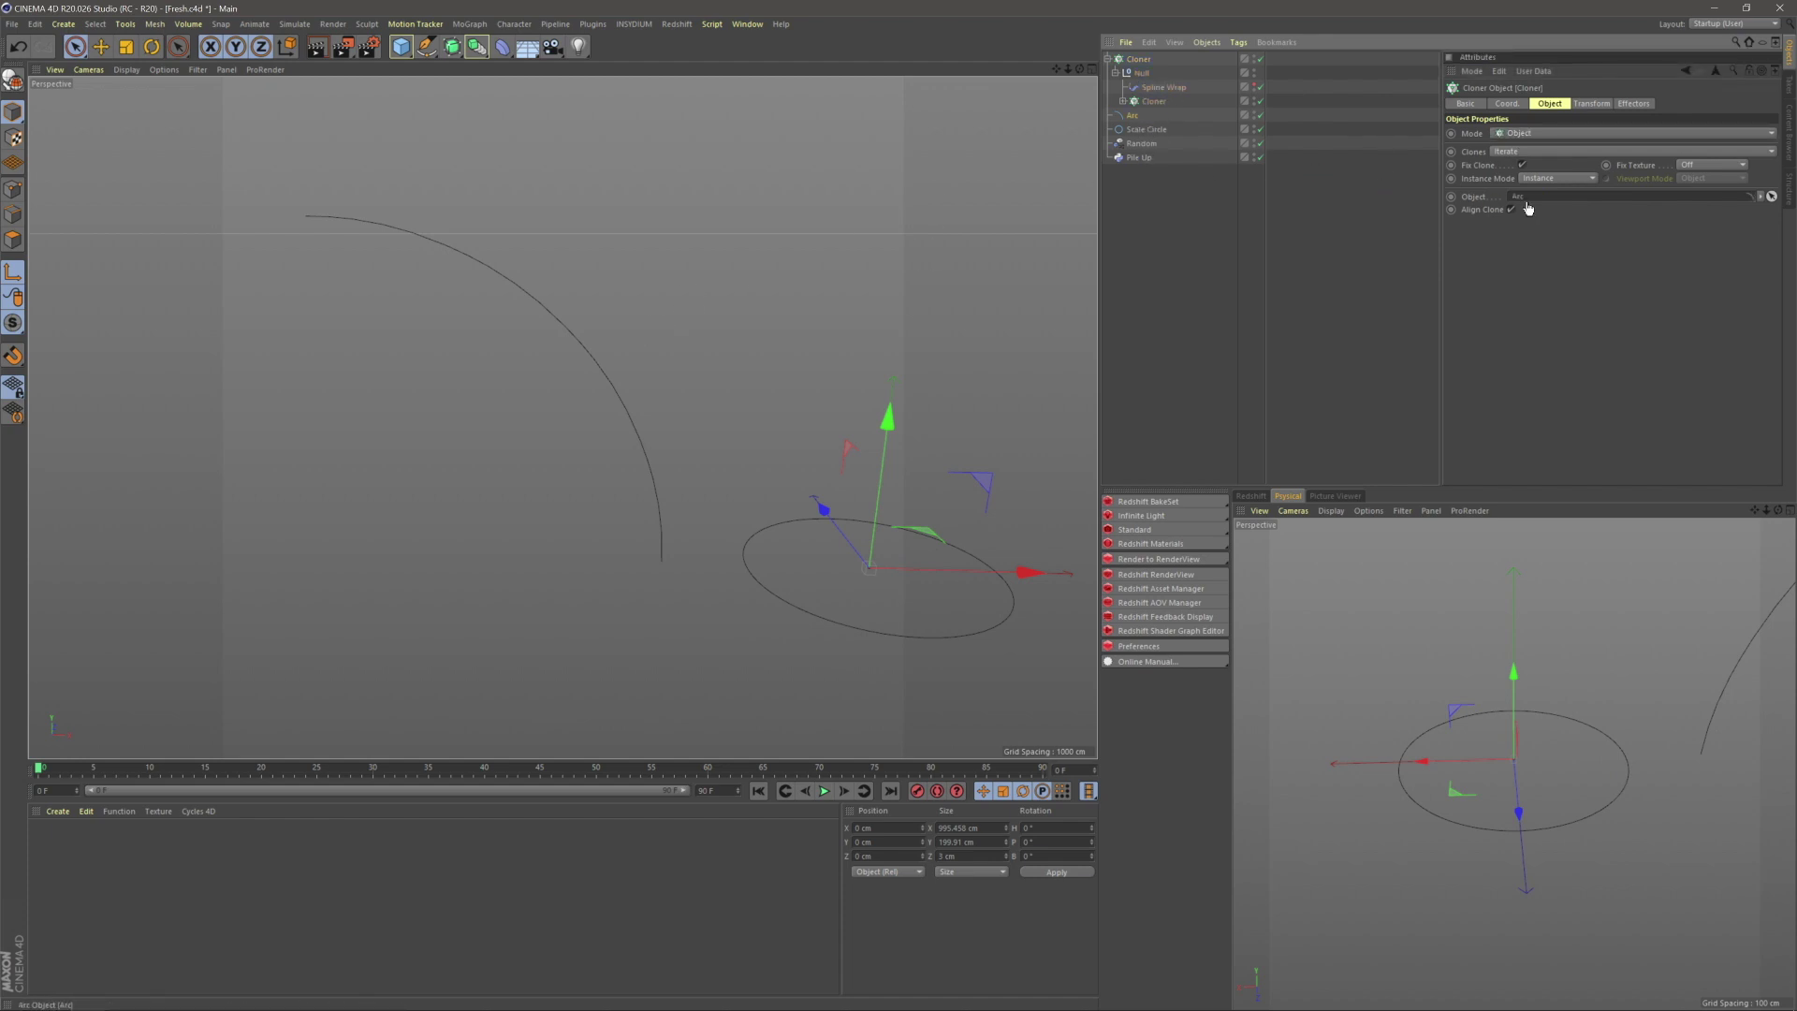
{"action": "left_click", "coordinate": [1164, 331]}
{"action": "middle_click_drag", "start_coordinate": [665, 477], "coordinate": [761, 521], "text": "alt"}
{"action": "left_click", "coordinate": [1137, 59]}
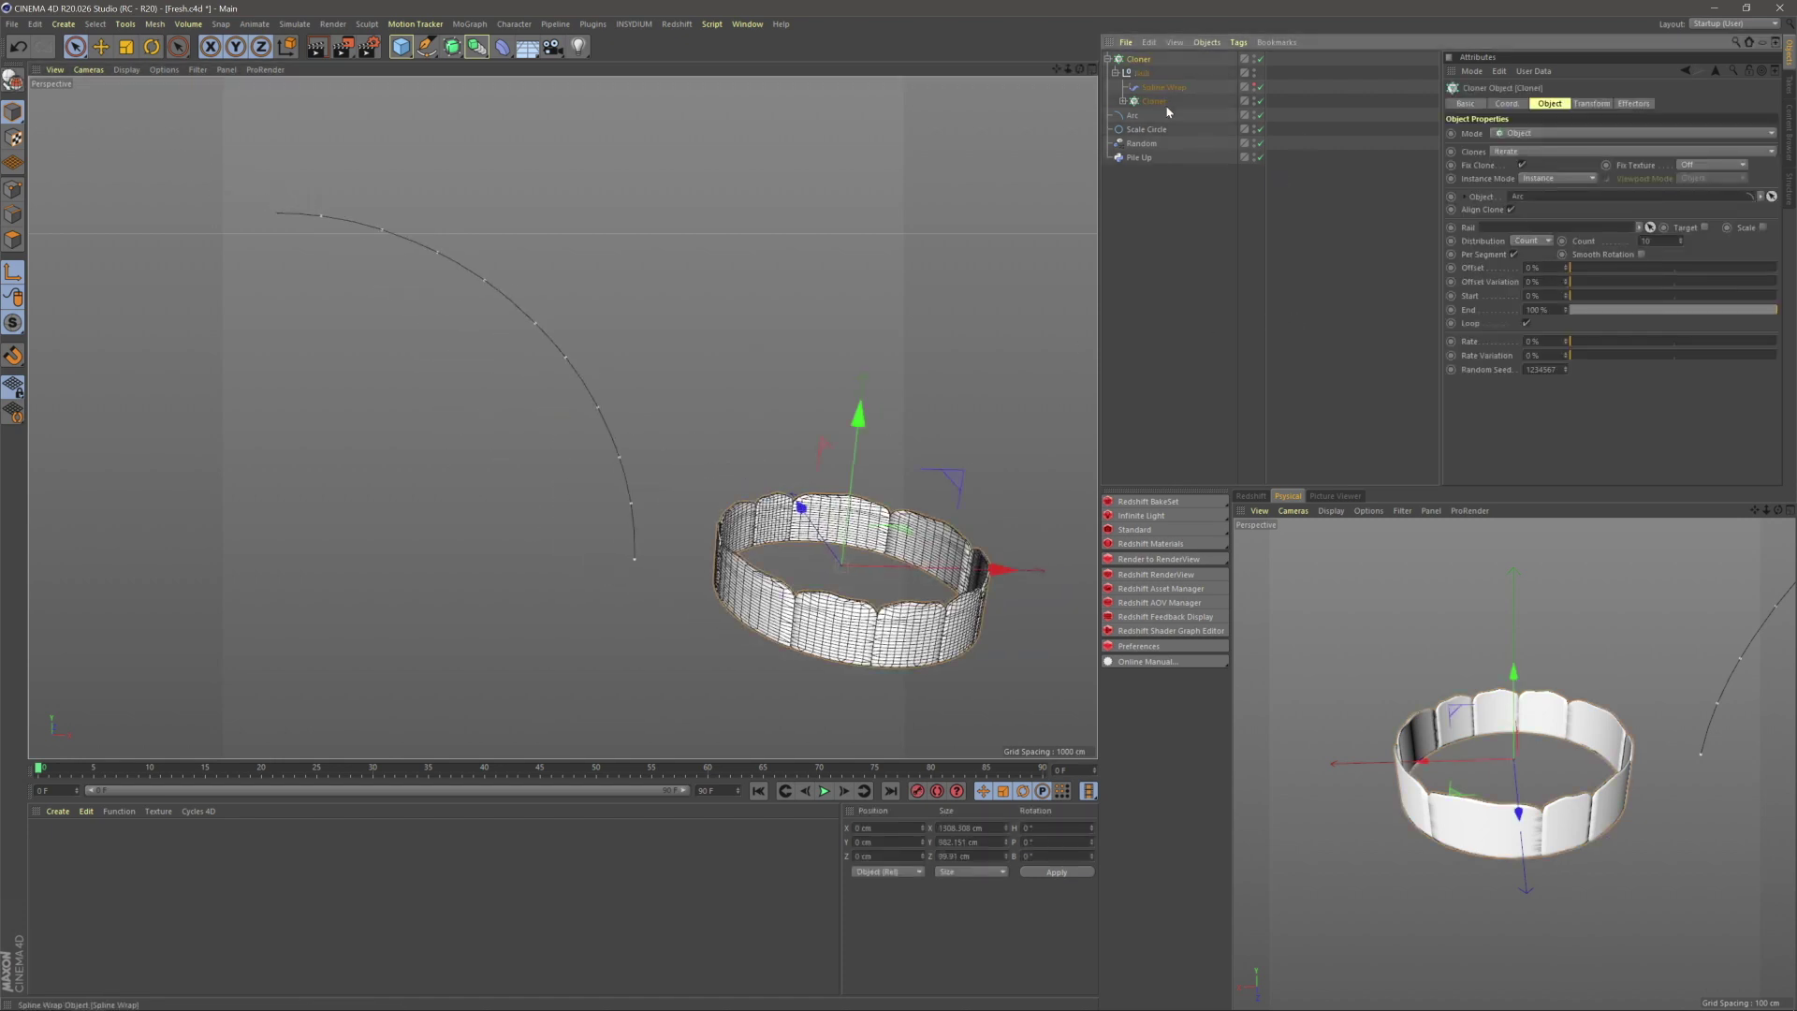
- Keep the clones on Iterate and set the Cloner's instance mode to Render Instance
{"action": "left_click", "coordinate": [1496, 153]}
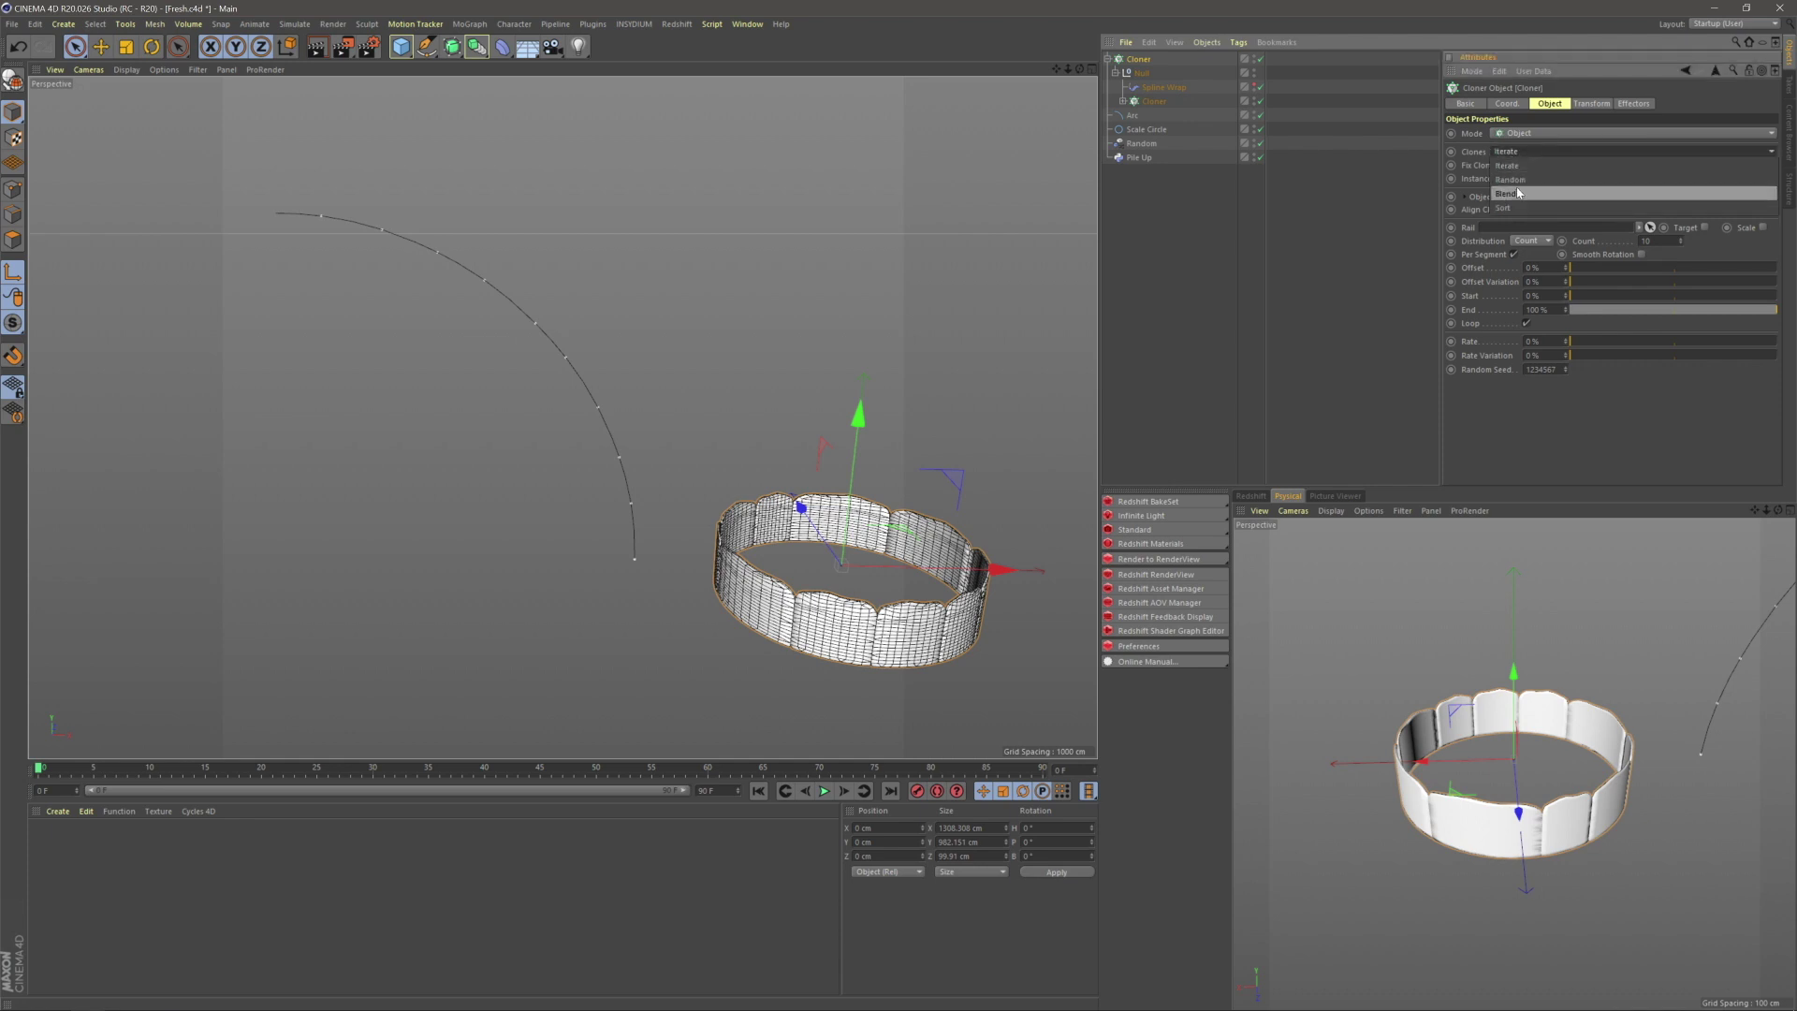
{"action": "left_click", "coordinate": [1539, 166]}
{"action": "left_click", "coordinate": [1518, 178]}
{"action": "left_click", "coordinate": [1514, 206]}
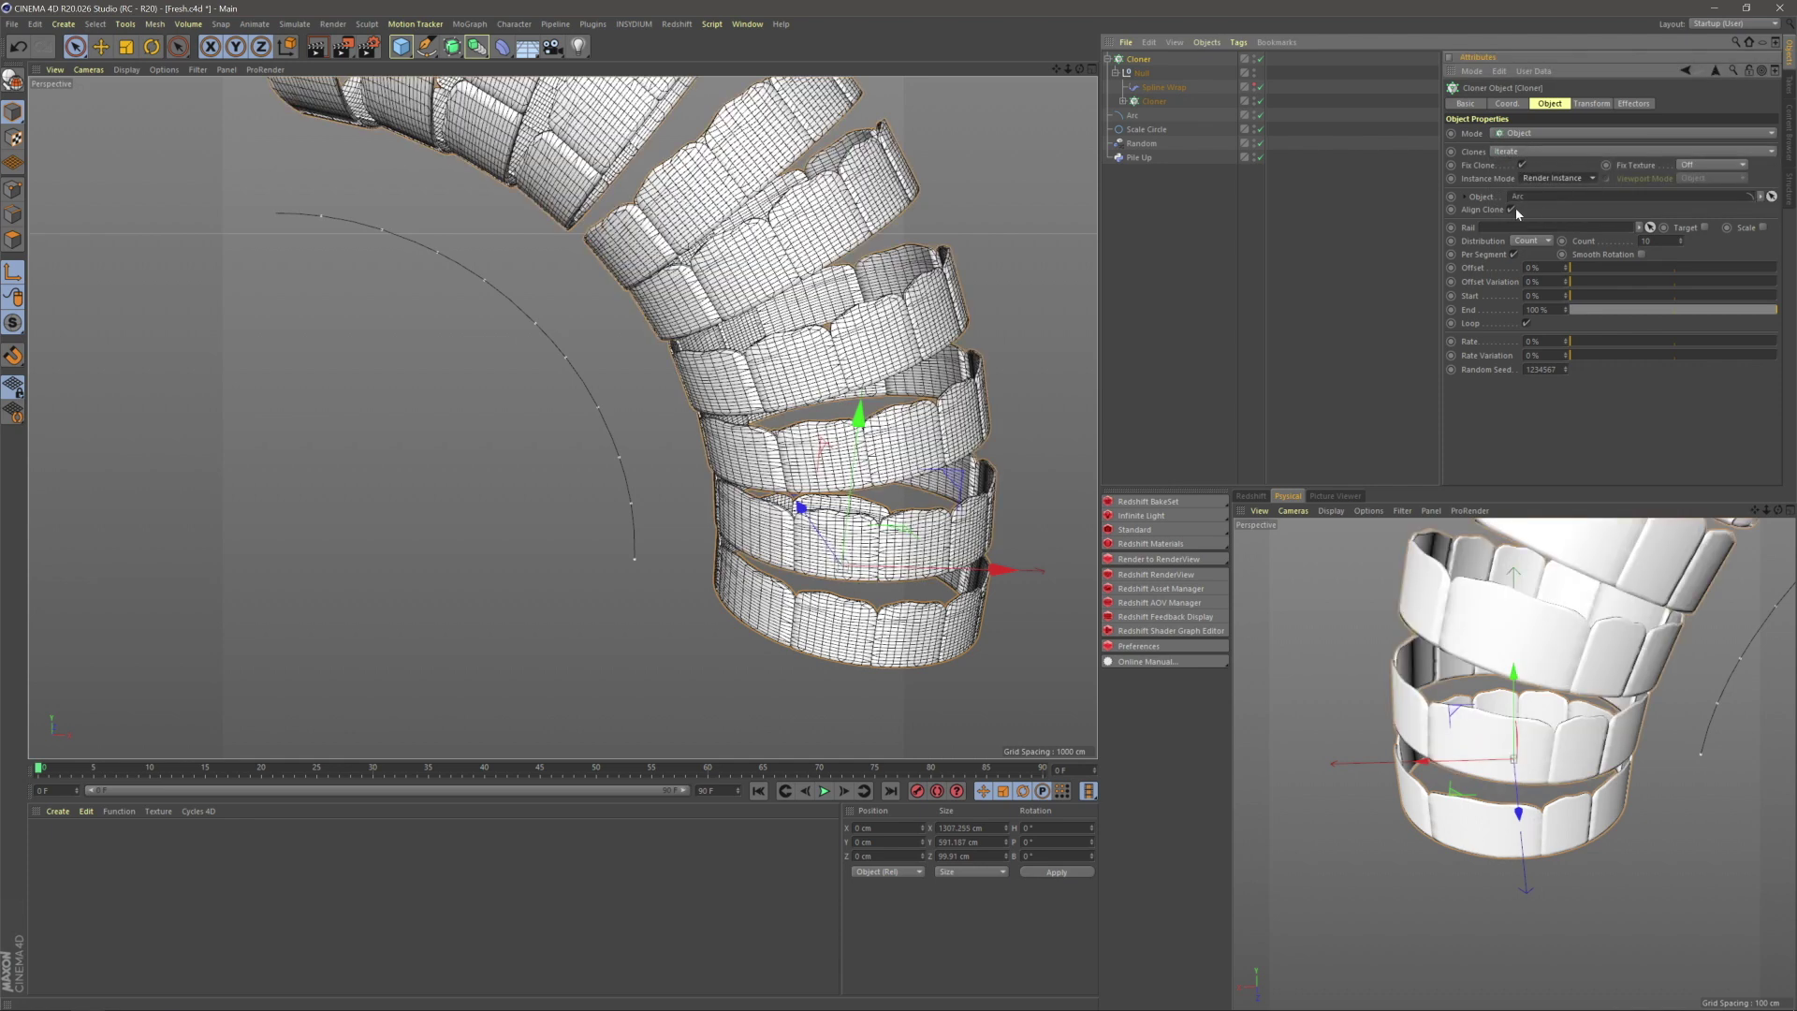
- Examine how the cloned rings and their clone points are placed and oriented relative to the Arc
{"action": "left_click", "coordinate": [1286, 256]}
{"action": "right_click_drag", "start_coordinate": [875, 360], "coordinate": [759, 338], "text": "alt"}
{"action": "middle_click_drag", "start_coordinate": [759, 338], "coordinate": [722, 411], "text": "alt"}
{"action": "mouse_move", "coordinate": [721, 412]}
{"action": "left_mouse_down", "text": "alt"}
{"action": "mouse_move", "coordinate": [561, 417]}
{"action": "mouse_move", "coordinate": [774, 418]}
{"action": "mouse_move", "coordinate": [854, 389]}
{"action": "mouse_move", "coordinate": [817, 384]}
{"action": "mouse_move", "coordinate": [723, 435]}
{"action": "left_mouse_up", "text": "alt"}
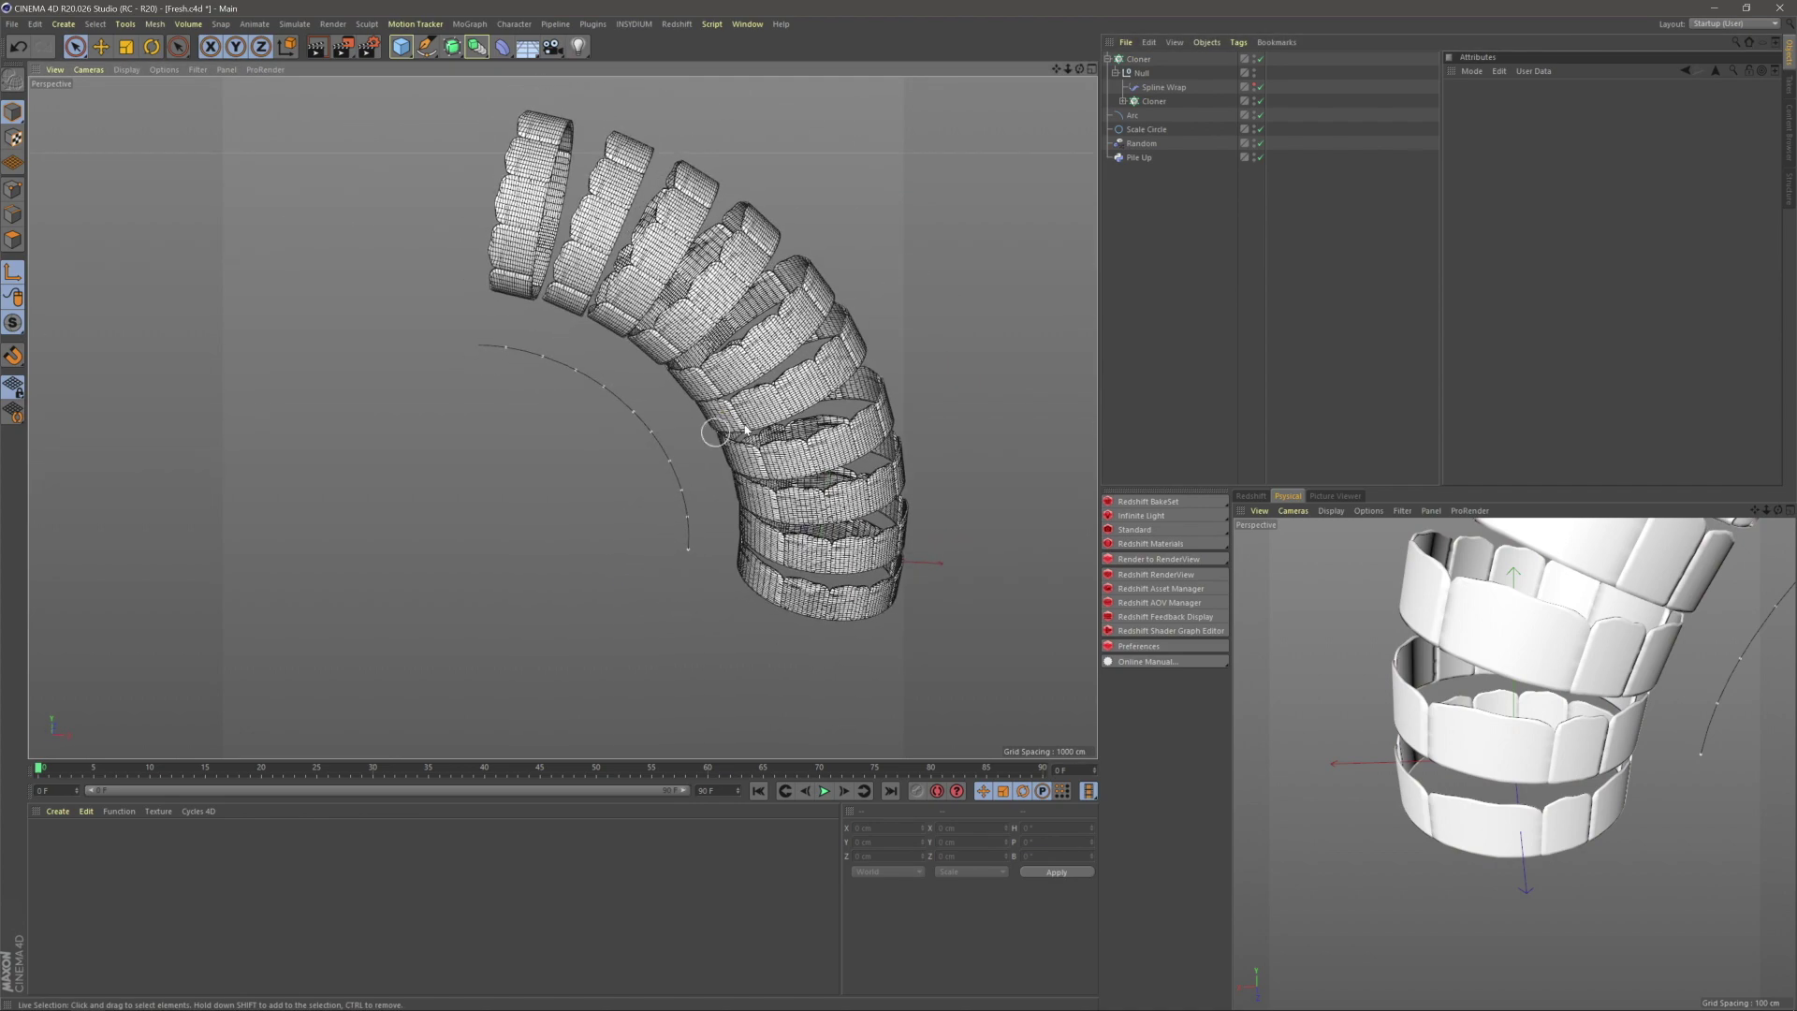
{"action": "scroll", "coordinate": [723, 435], "scroll_direction": "up", "scroll_amount": 5}
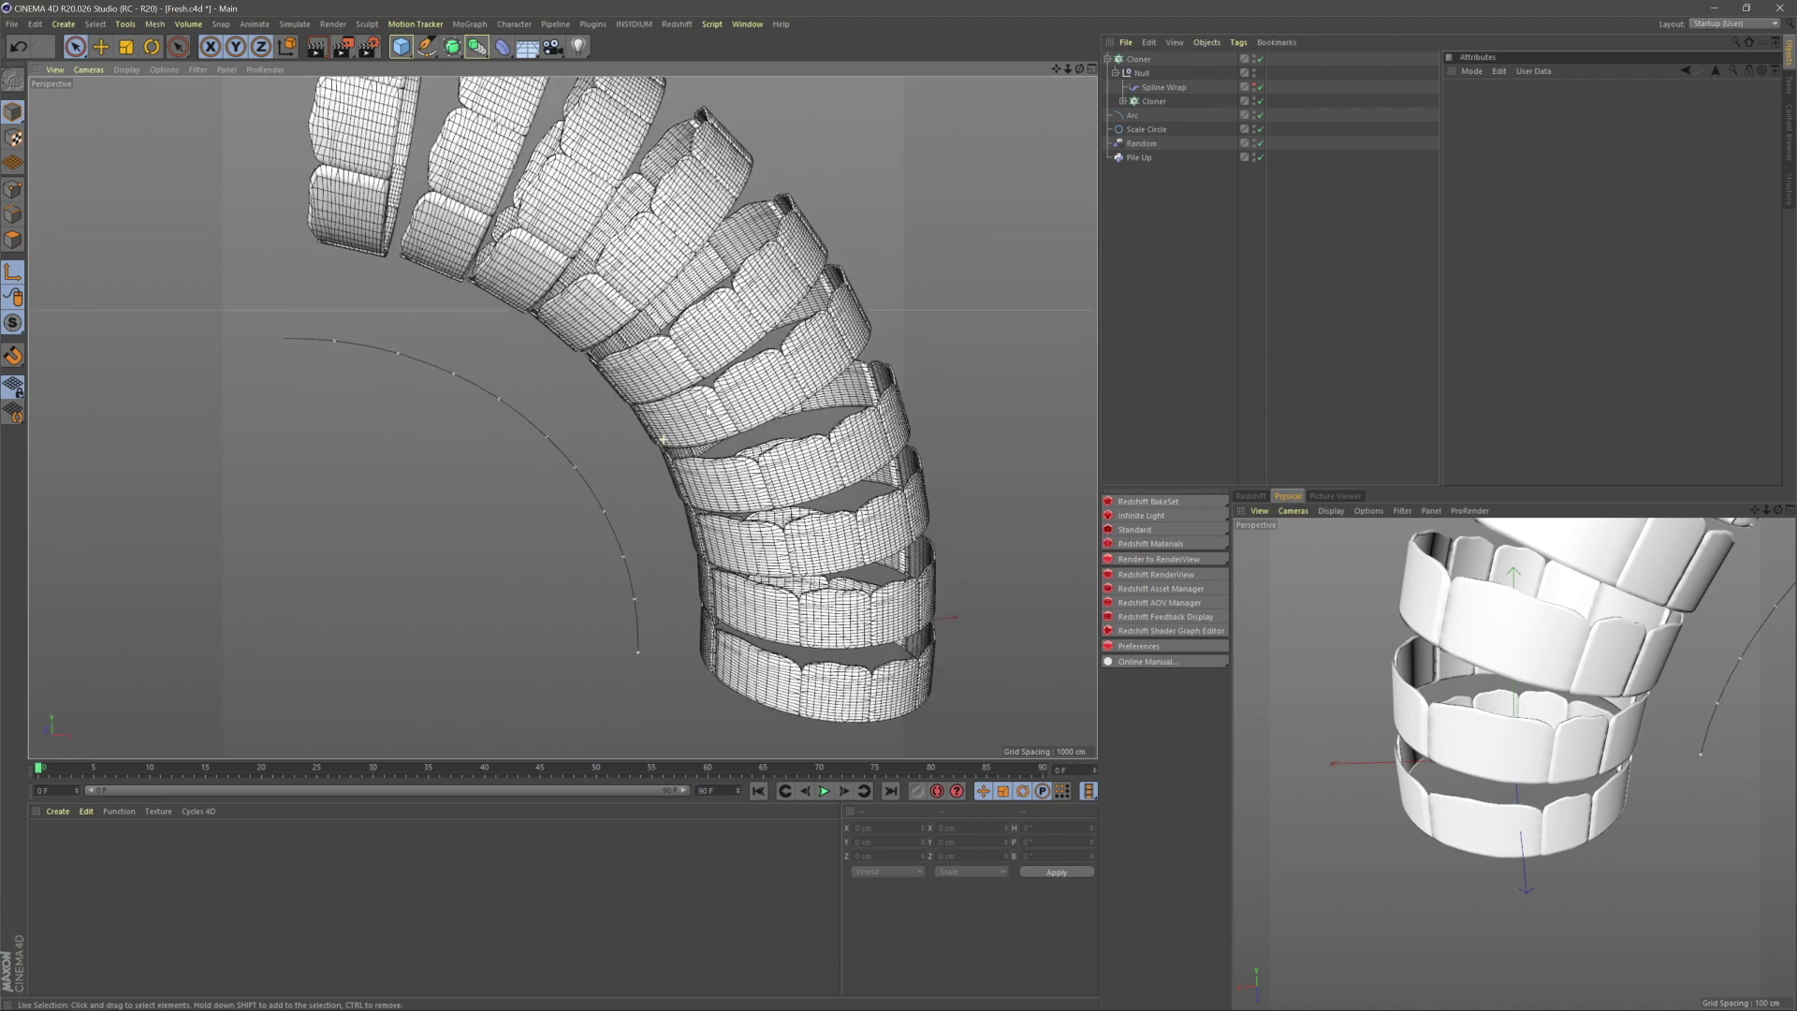
{"action": "middle_click_drag", "start_coordinate": [613, 447], "coordinate": [669, 422], "text": "alt"}
{"action": "middle_click_drag", "start_coordinate": [697, 599], "coordinate": [745, 605], "text": "alt"}
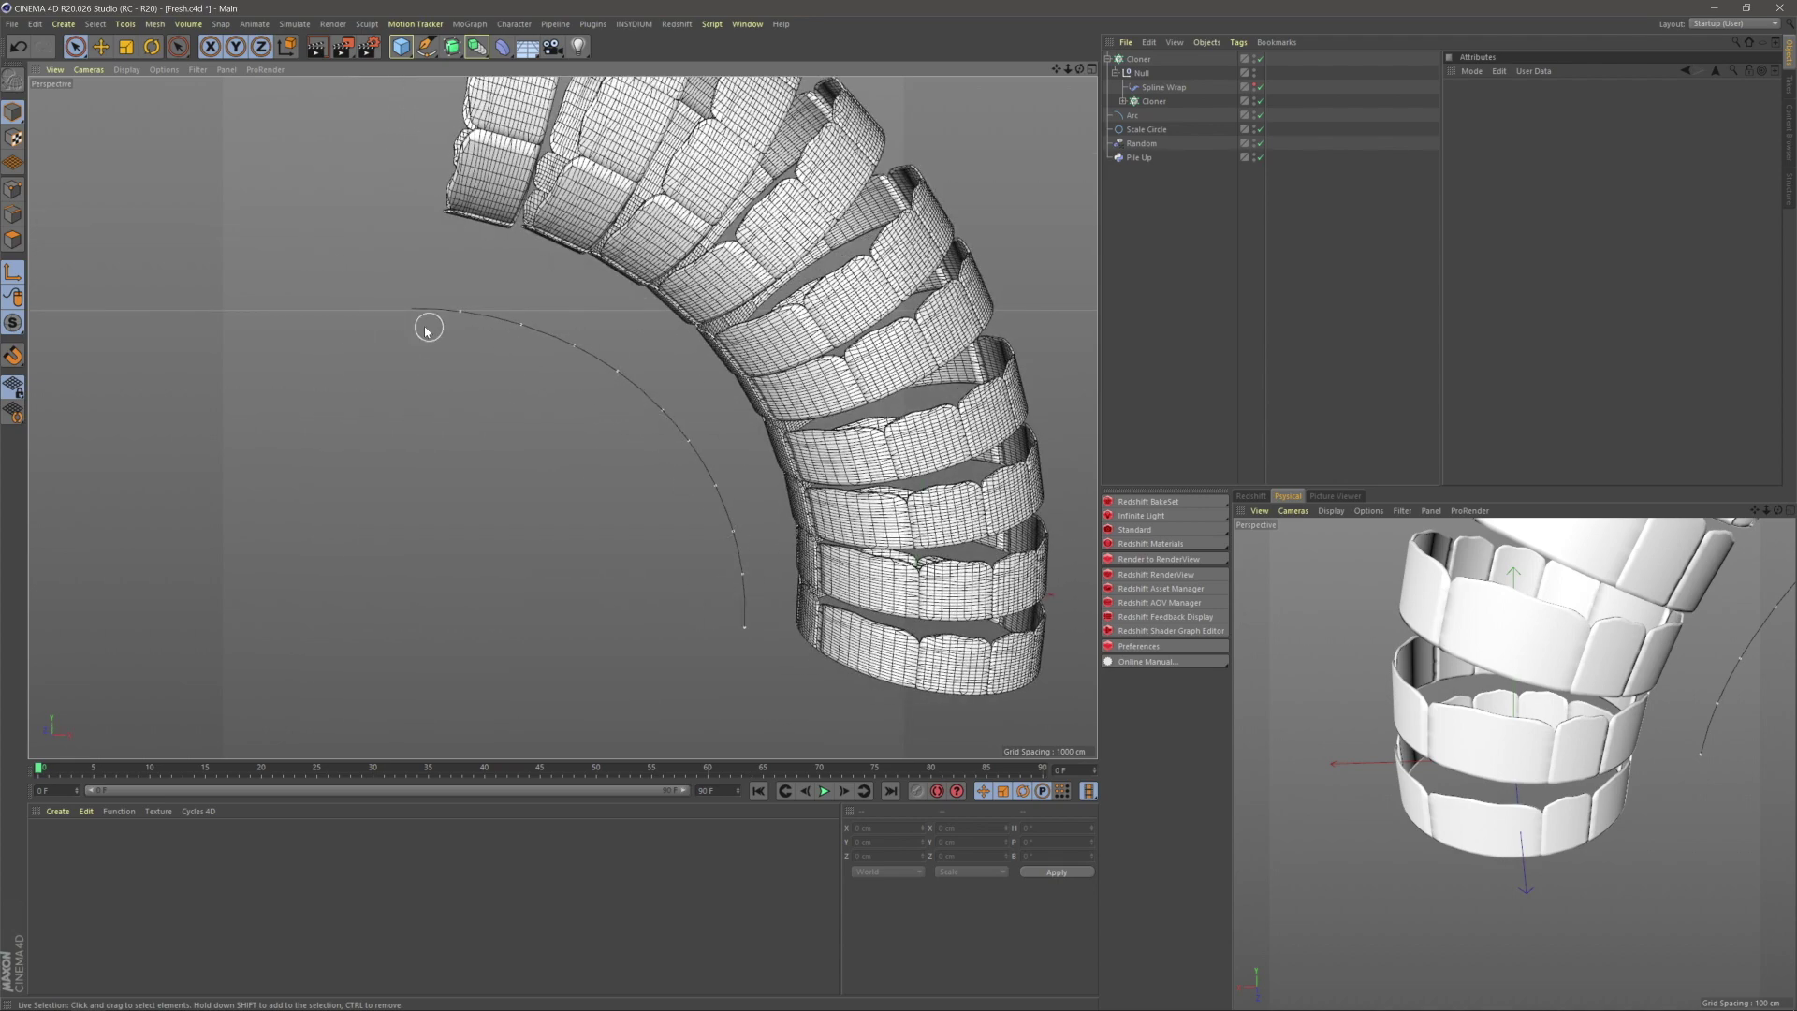
{"action": "scroll", "coordinate": [701, 473], "scroll_direction": "up", "scroll_amount": 6}
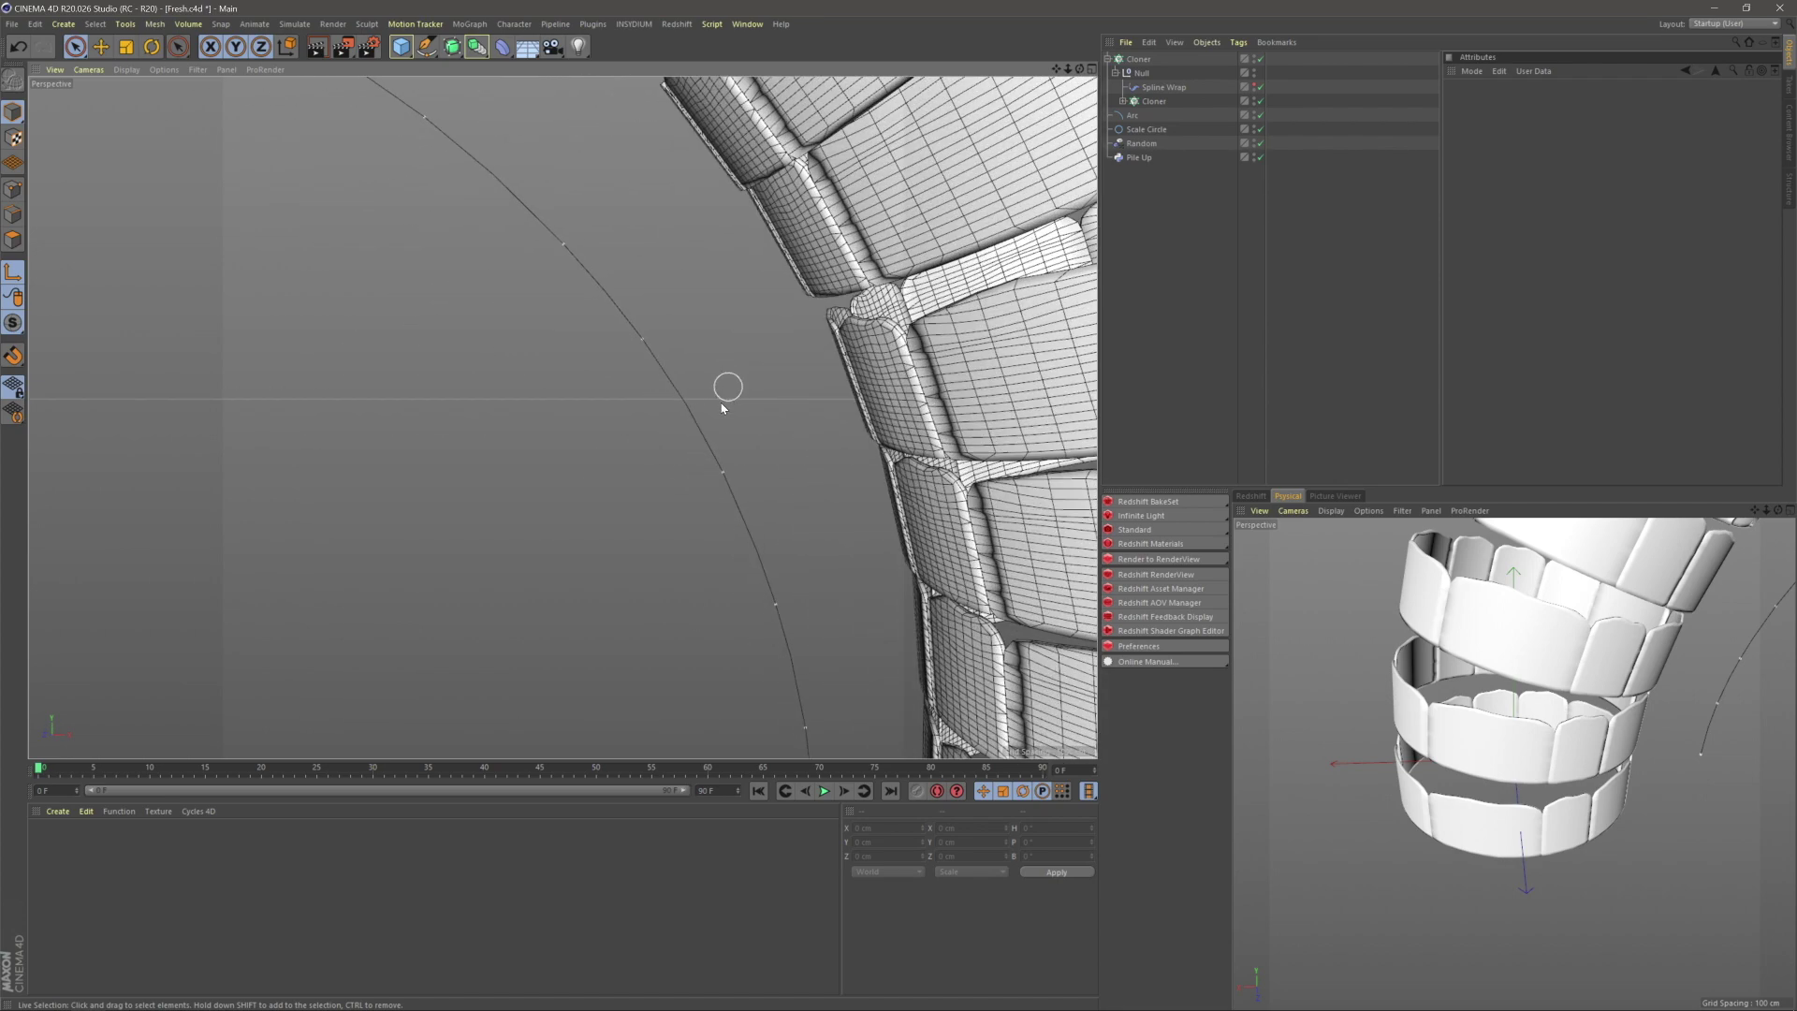
{"action": "middle_click_drag", "start_coordinate": [717, 423], "coordinate": [824, 529], "text": "alt"}
{"action": "middle_click_drag", "start_coordinate": [712, 410], "coordinate": [816, 525], "text": "alt"}
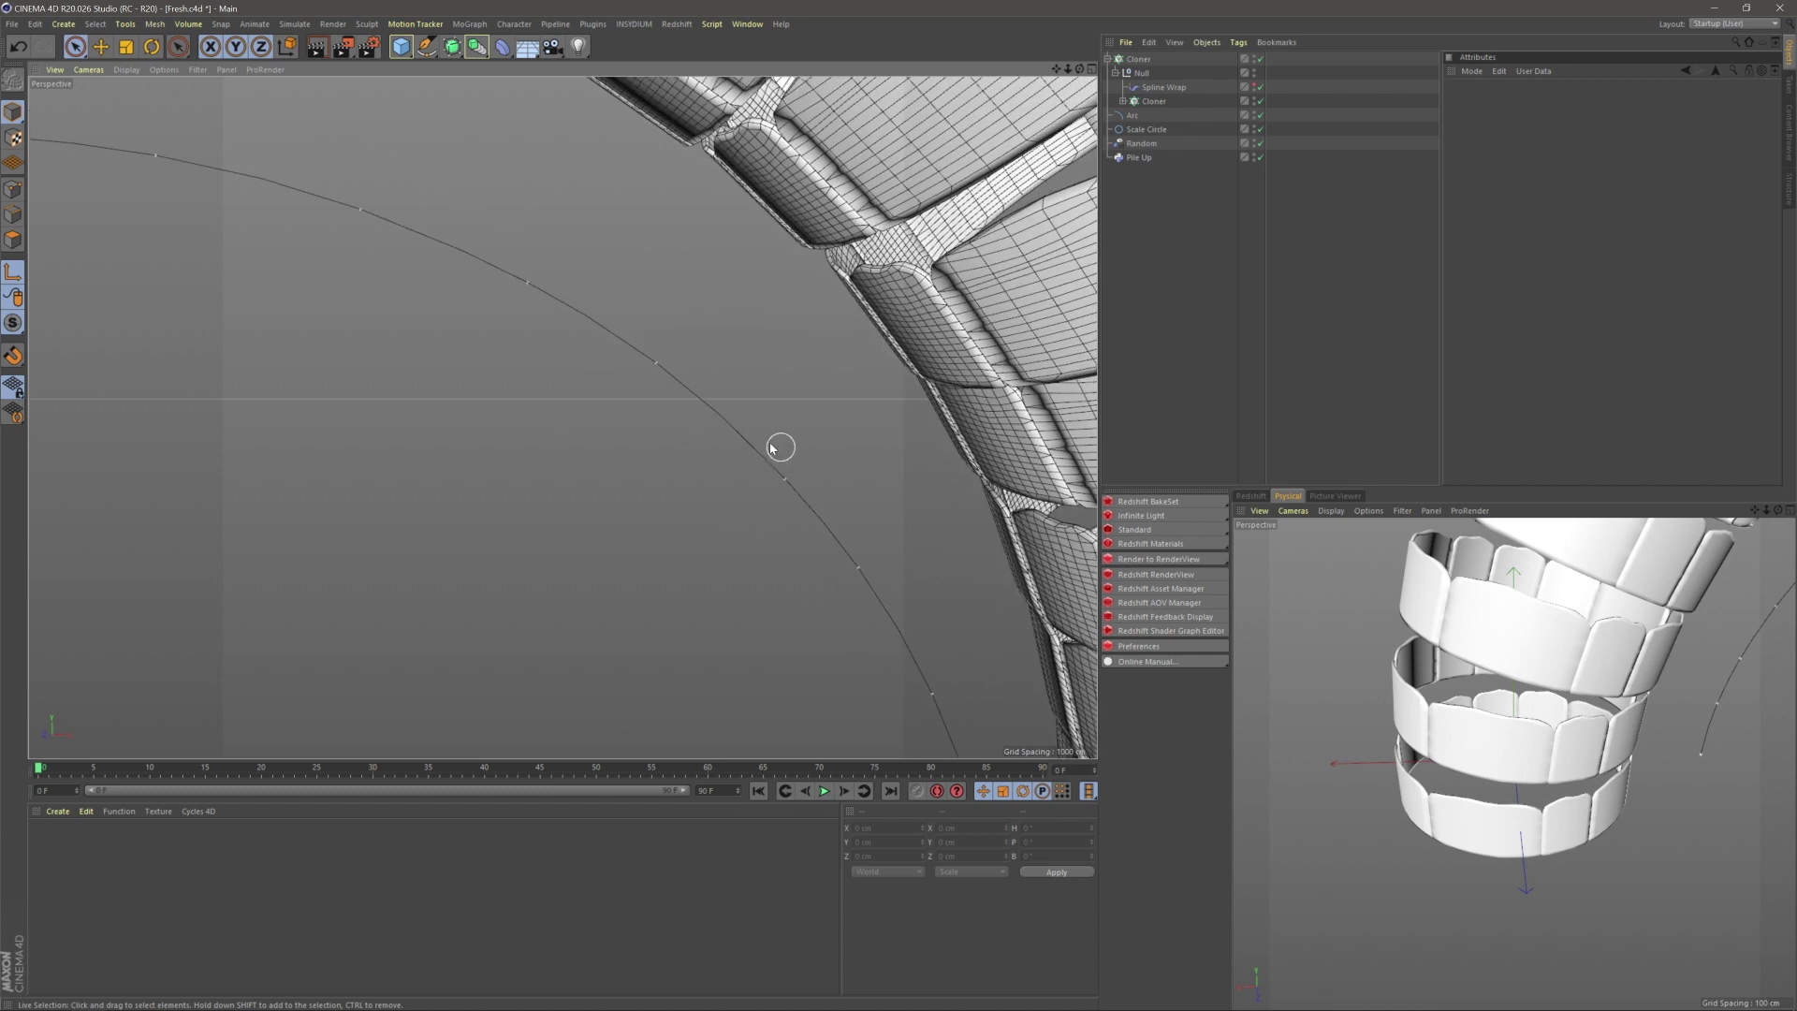
{"action": "middle_click_drag", "start_coordinate": [676, 416], "coordinate": [789, 508], "text": "alt"}
{"action": "left_click_drag", "start_coordinate": [756, 397], "coordinate": [682, 441], "text": "alt"}
{"action": "right_click_drag", "start_coordinate": [526, 452], "coordinate": [523, 397], "text": "alt"}
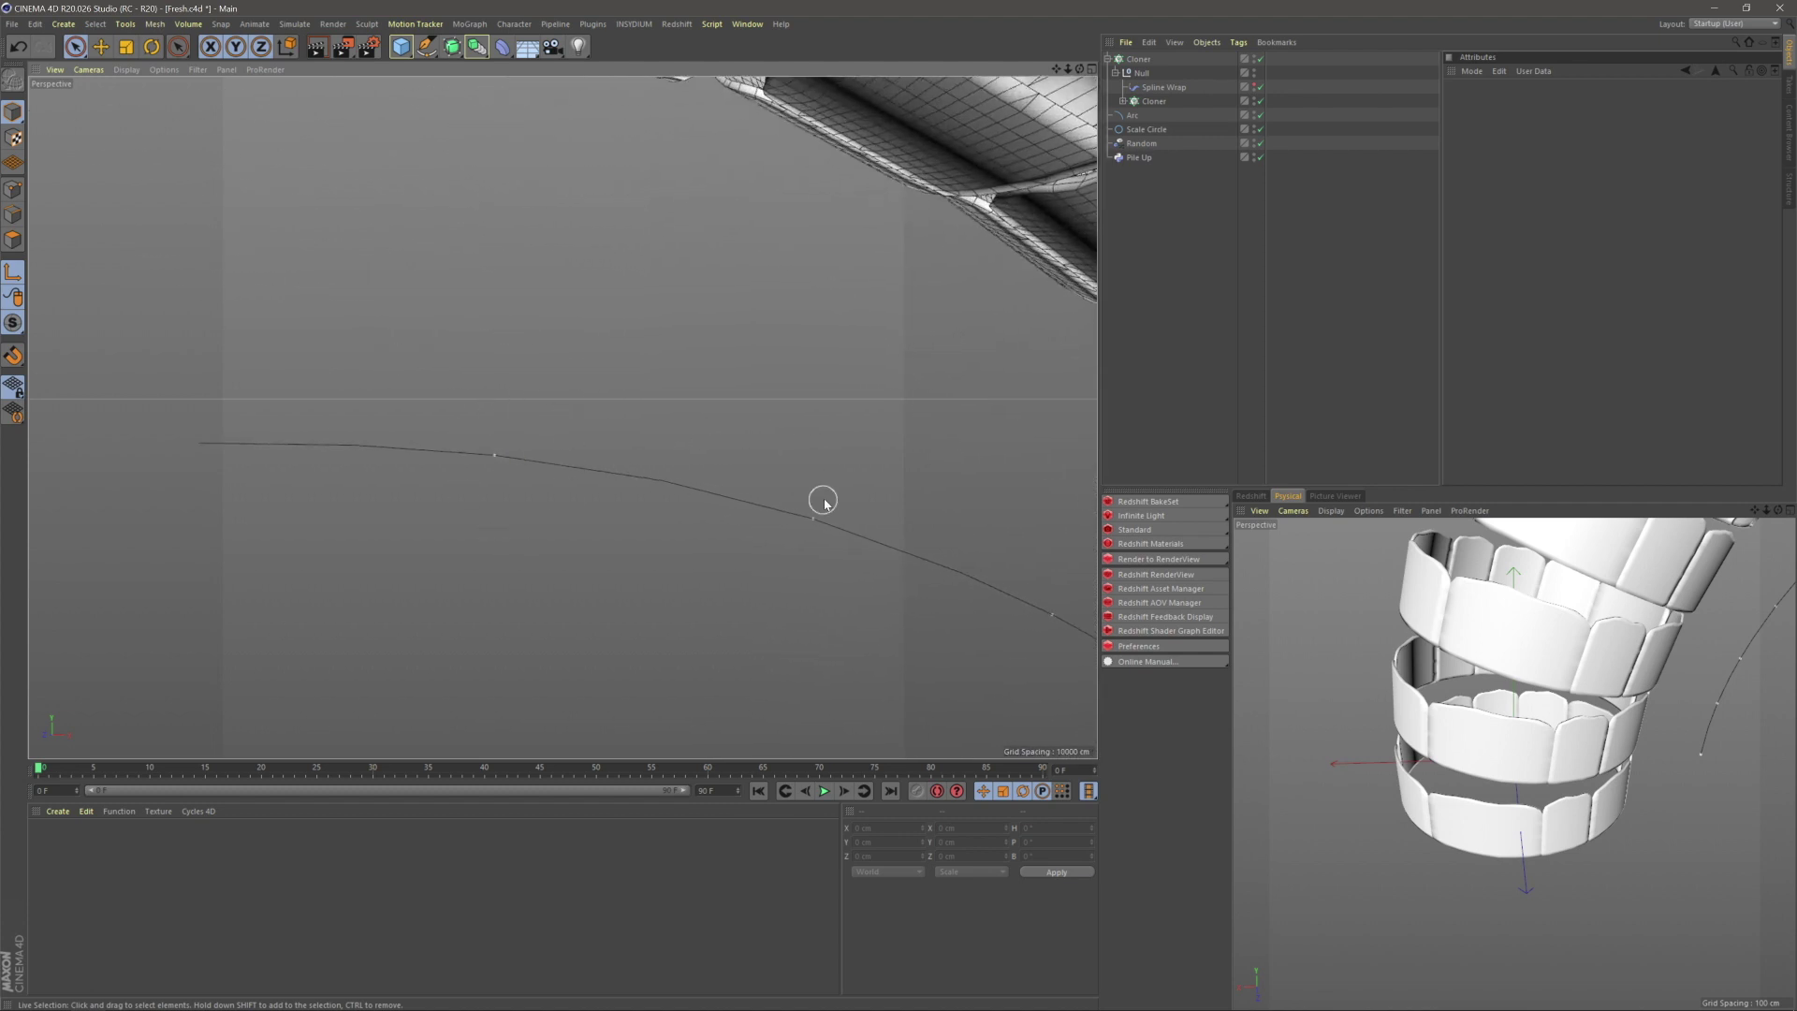
{"action": "middle_click_drag", "start_coordinate": [824, 502], "coordinate": [713, 440], "text": "alt"}
{"action": "left_click_drag", "start_coordinate": [703, 409], "coordinate": [704, 339], "text": "alt"}
{"action": "right_click_drag", "start_coordinate": [867, 477], "coordinate": [874, 559], "text": "alt"}
{"action": "middle_click_drag", "start_coordinate": [926, 520], "coordinate": [768, 446], "text": "alt"}
{"action": "left_click_drag", "start_coordinate": [772, 457], "coordinate": [697, 517], "text": "alt"}
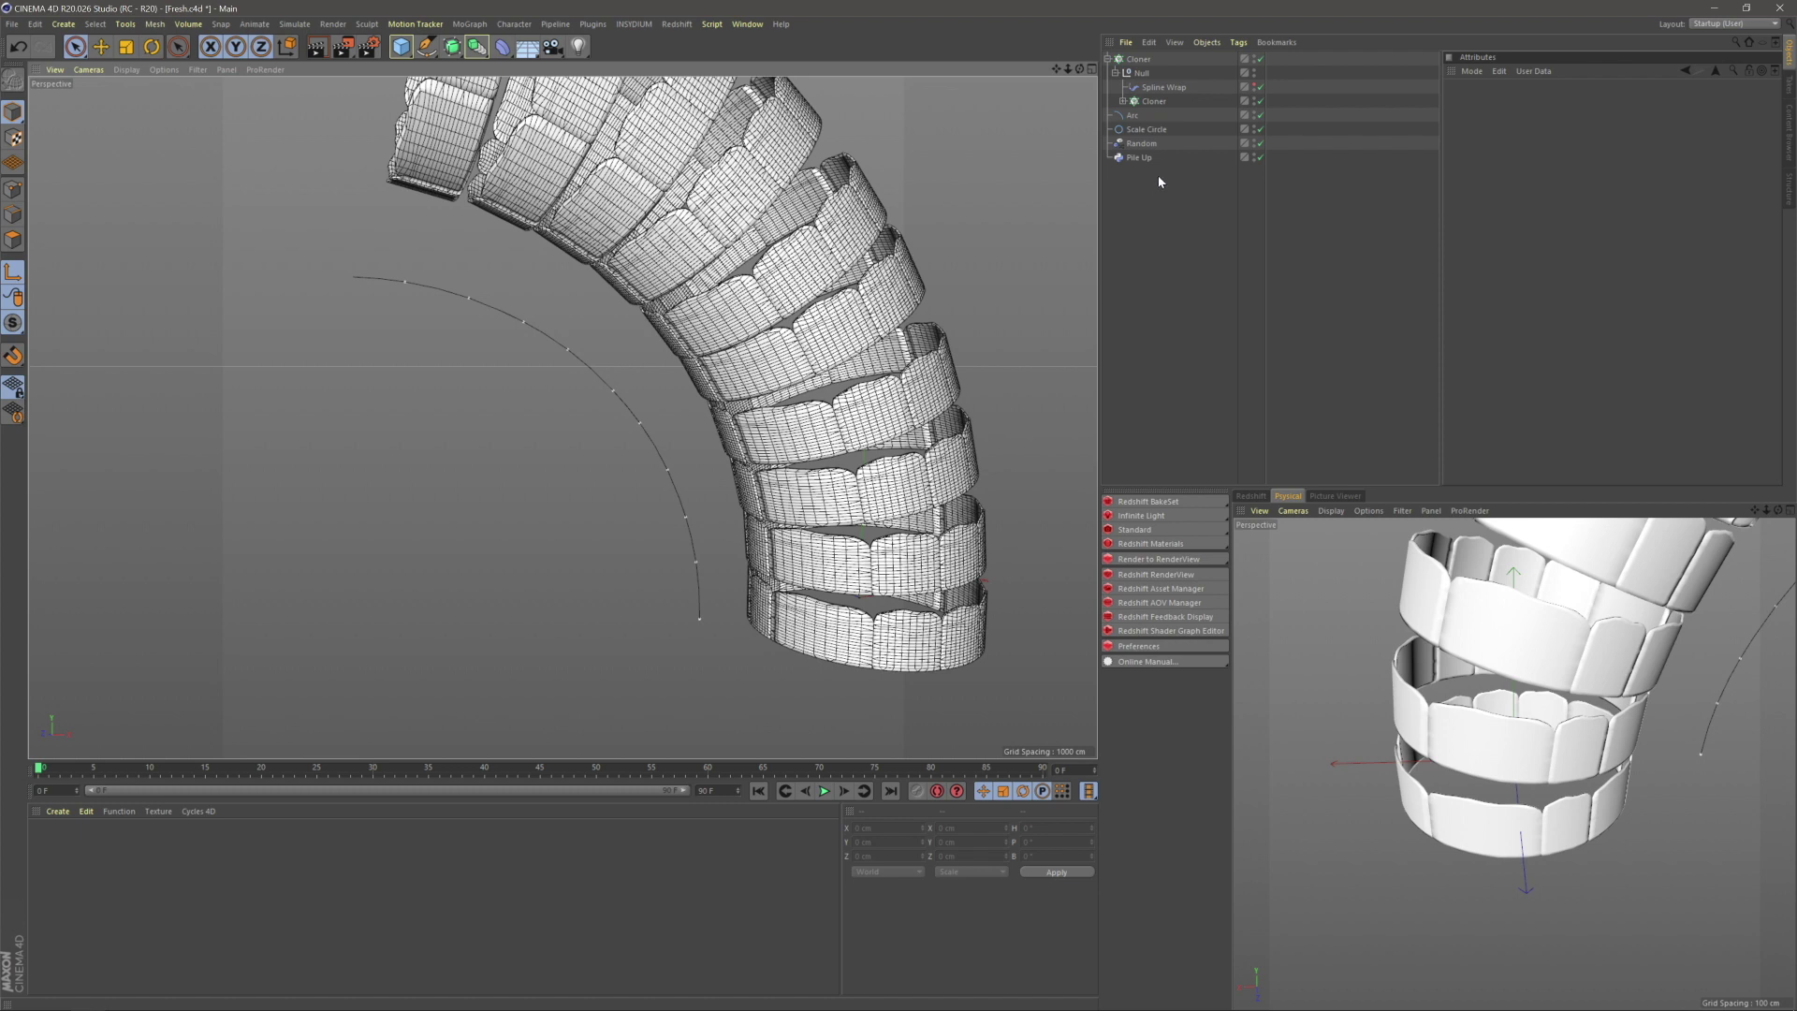
- Try nesting the Scale Circle inside the ring's Null above the Spline Wrap
{"action": "left_click", "coordinate": [1133, 131]}
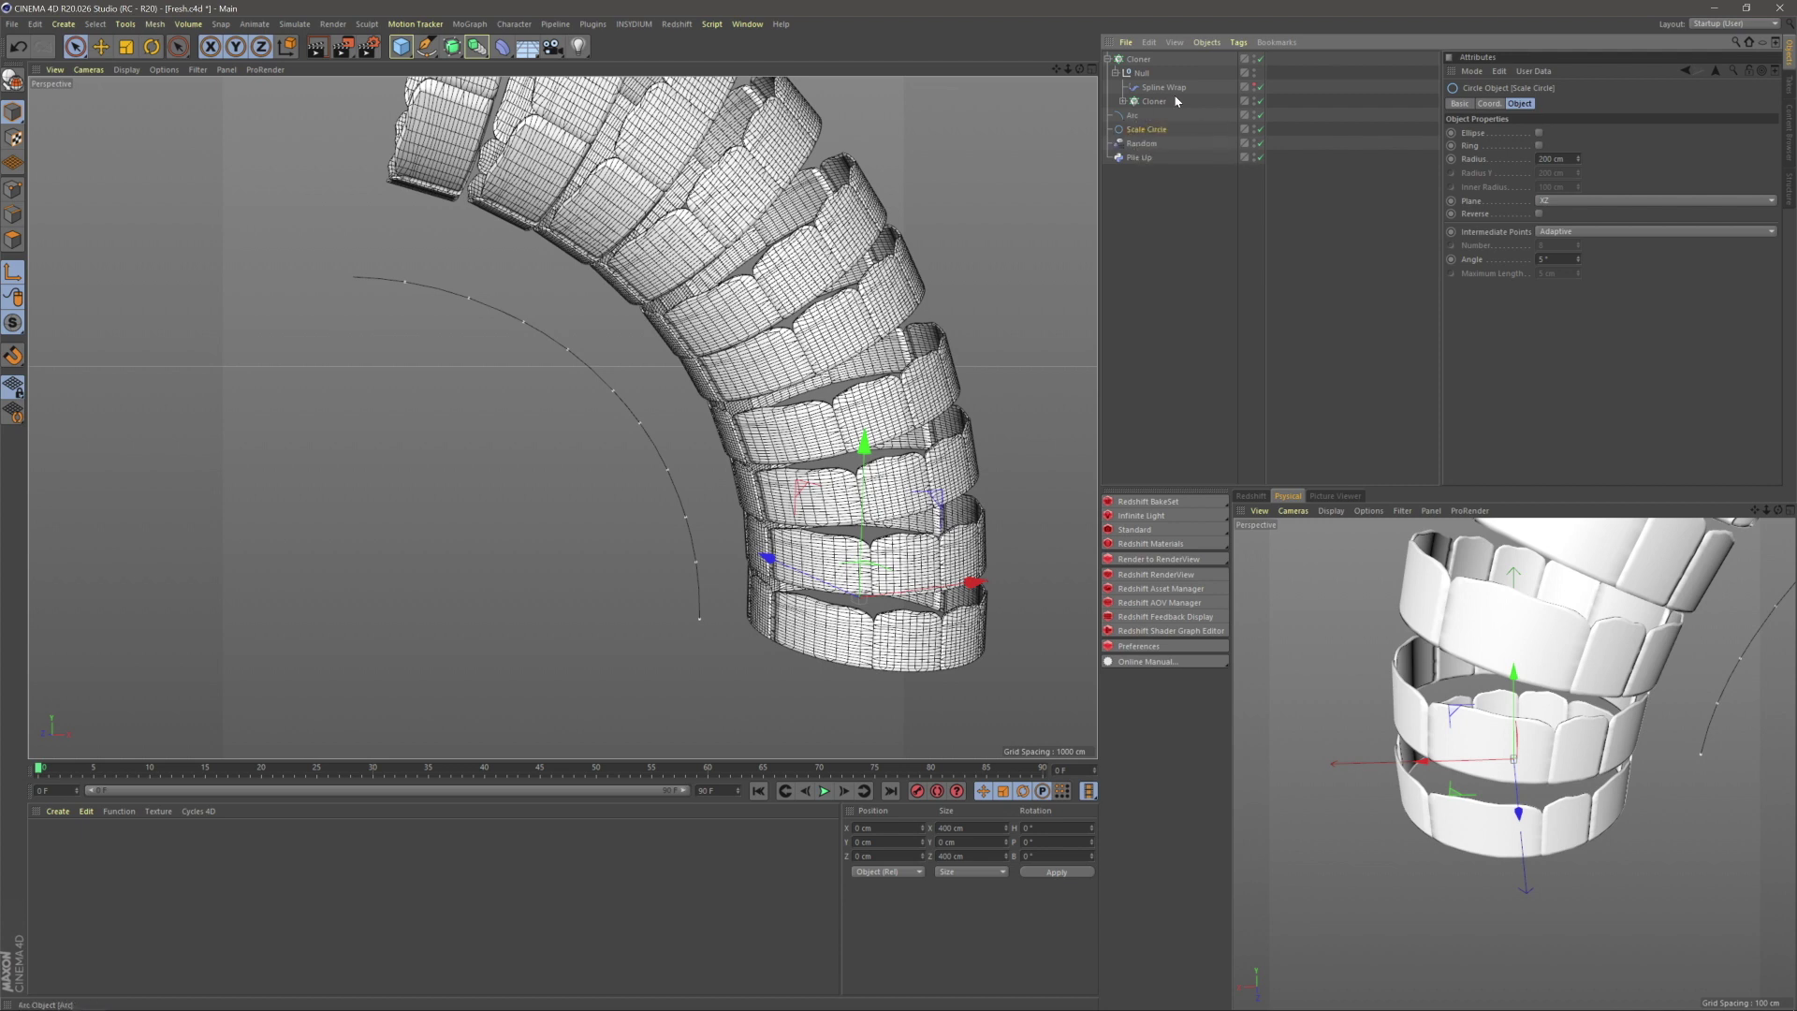
{"action": "left_click_drag", "start_coordinate": [1144, 81], "coordinate": [1145, 84]}
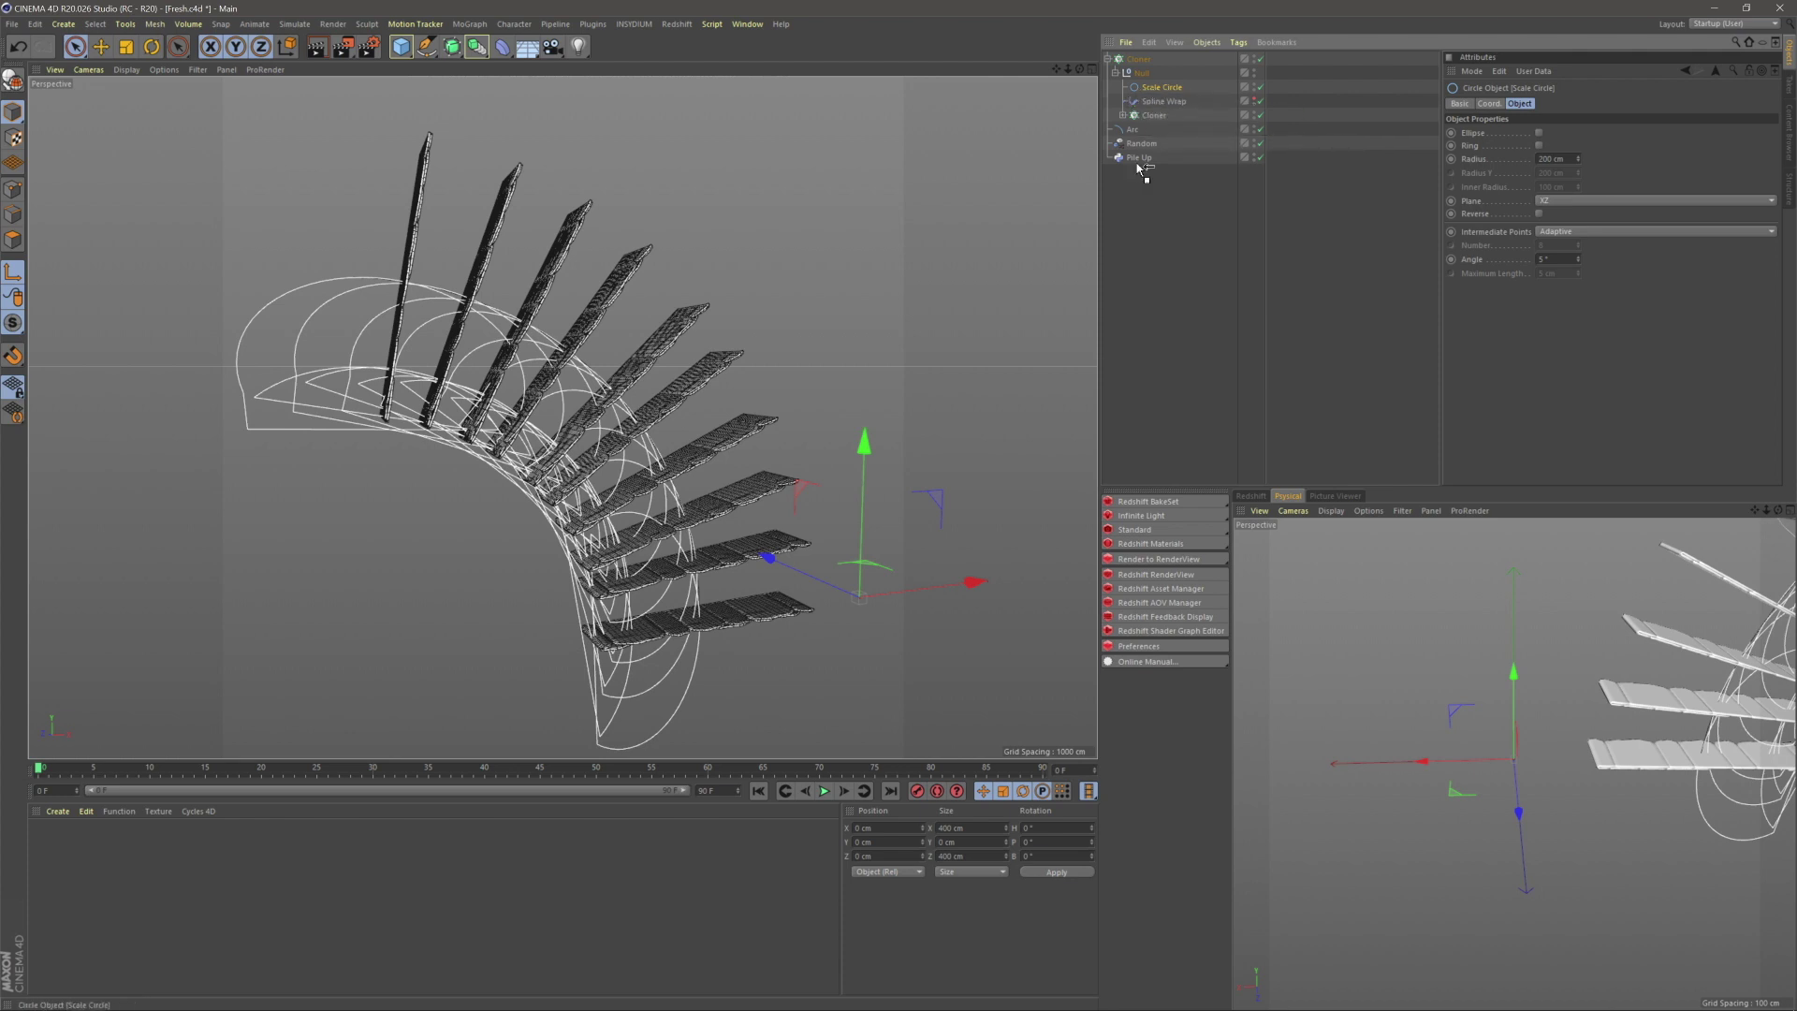
{"action": "left_click_drag", "start_coordinate": [1143, 168], "coordinate": [1145, 173]}
- Take the ring's Null out of the Cloner, group it under a new Null, and place the Scale Circle in that group
{"action": "left_click_drag", "start_coordinate": [1140, 75], "coordinate": [1144, 167]}
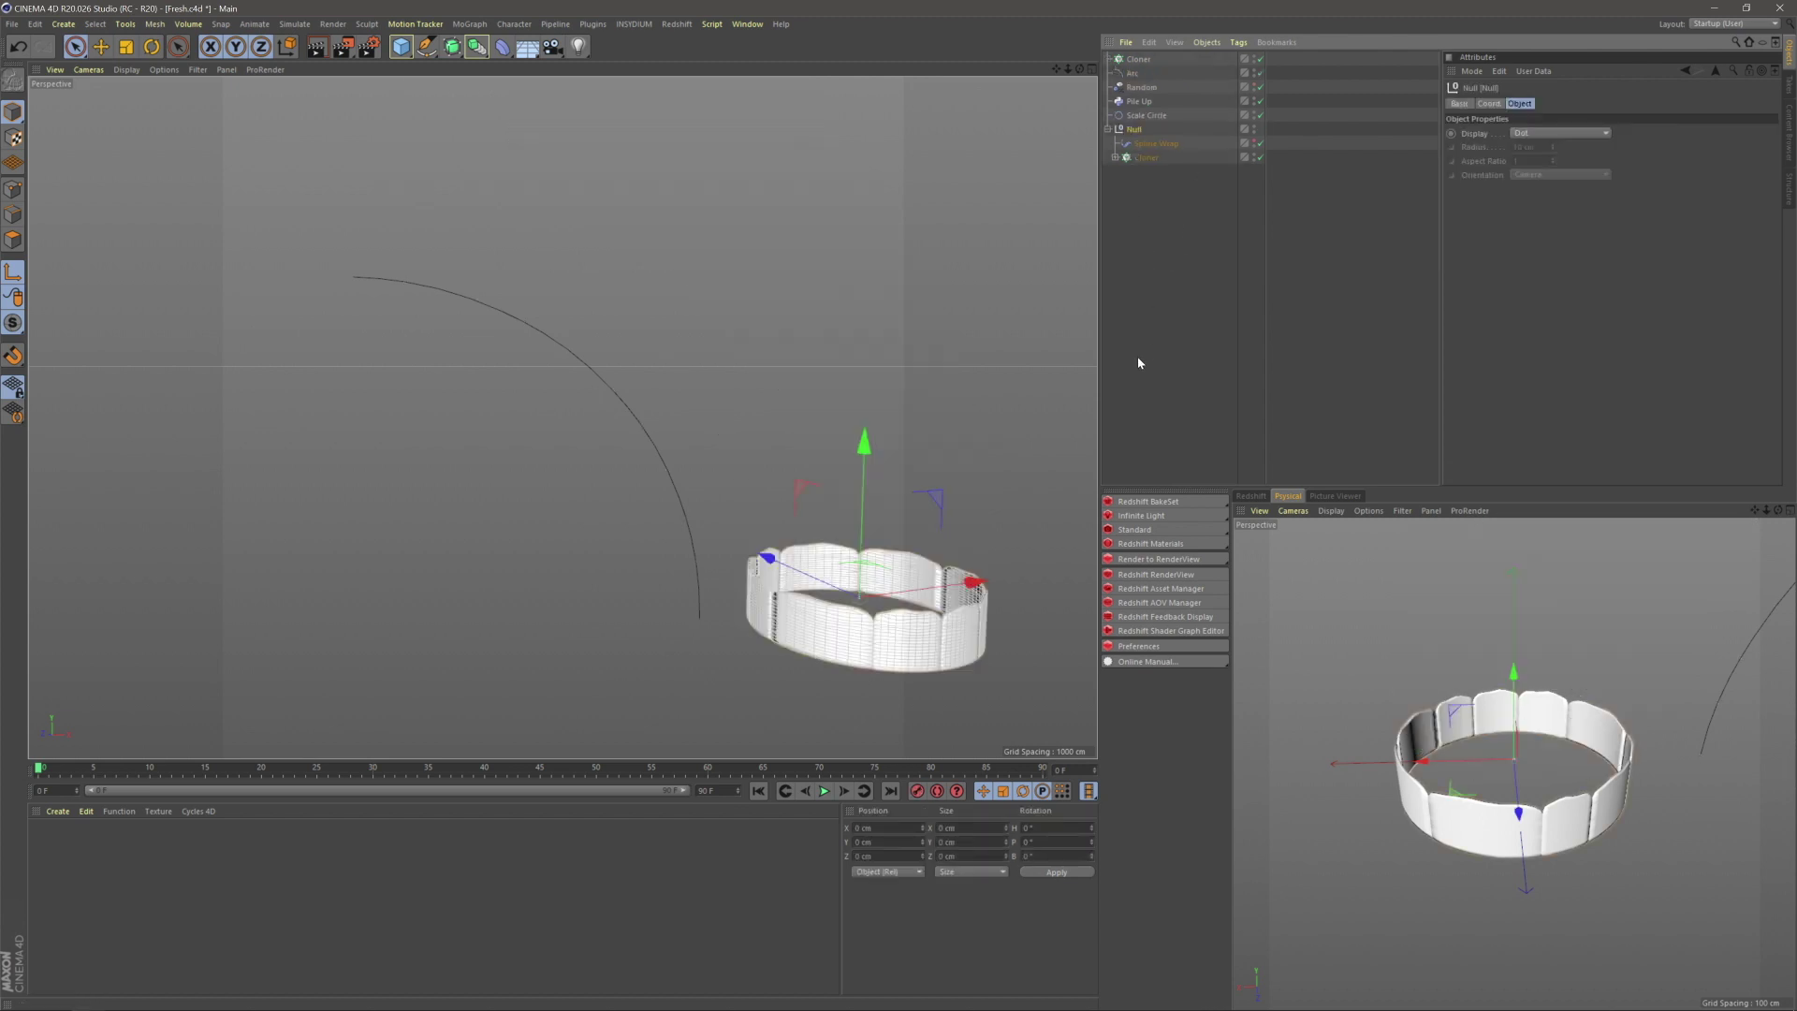
{"action": "left_click", "coordinate": [1131, 131]}
{"action": "key", "text": "alt+g"}
{"action": "left_click", "coordinate": [1148, 211]}
{"action": "left_click", "coordinate": [1108, 129]}
{"action": "left_click_drag", "start_coordinate": [1148, 119], "coordinate": [1135, 131]}
{"action": "left_click", "coordinate": [1125, 272]}
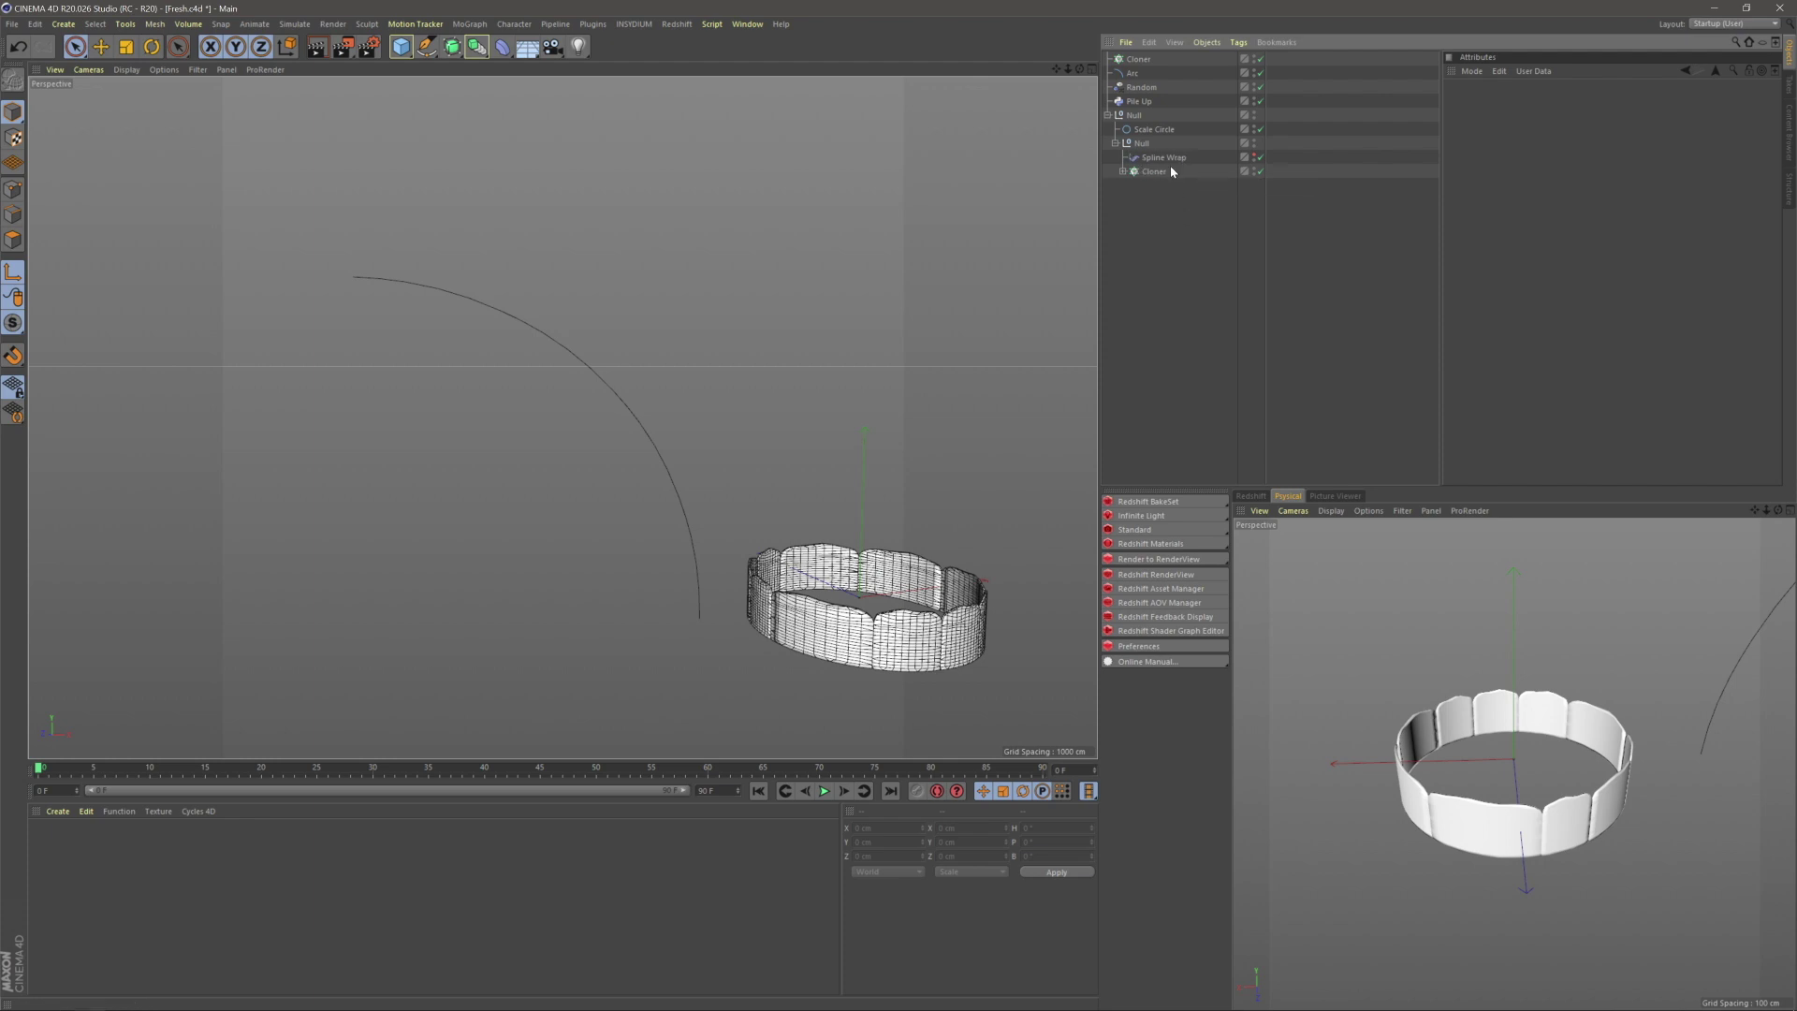
- Nest the new parent Null with the Scale Circle and ring inside the Cloner
{"action": "left_click_drag", "start_coordinate": [1134, 120], "coordinate": [1144, 61]}
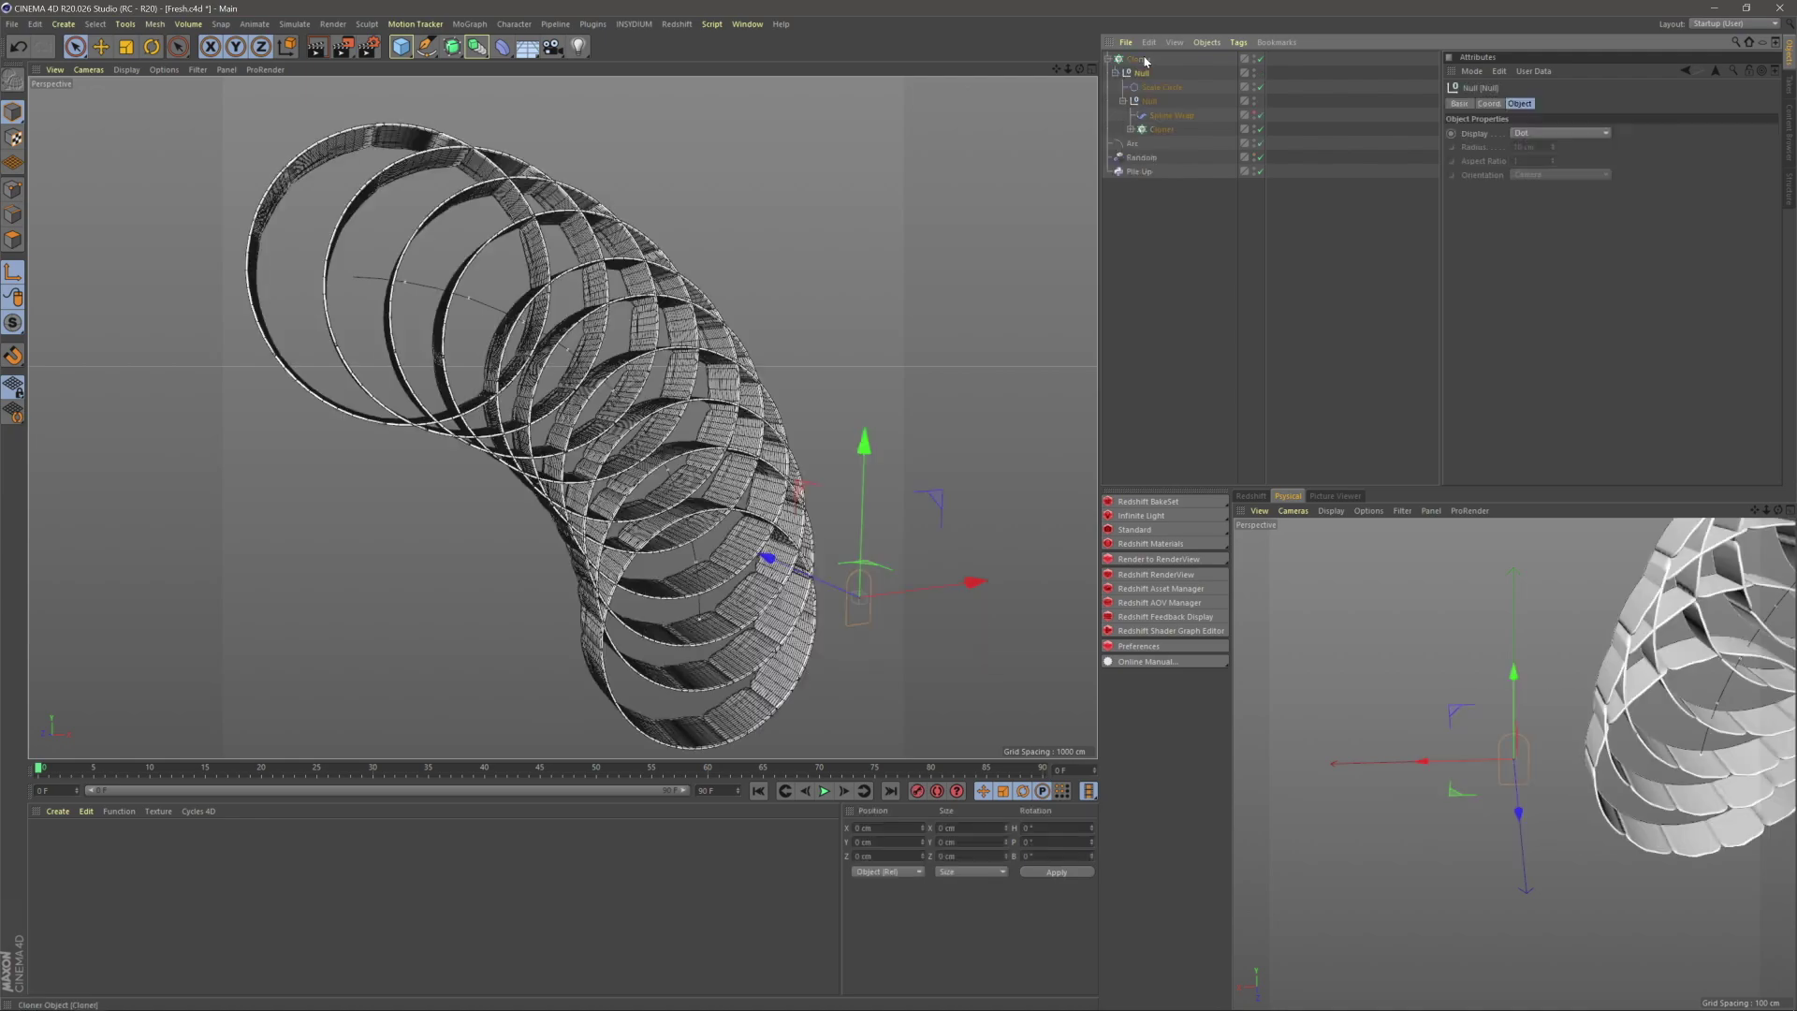
{"action": "left_click", "coordinate": [1187, 240]}
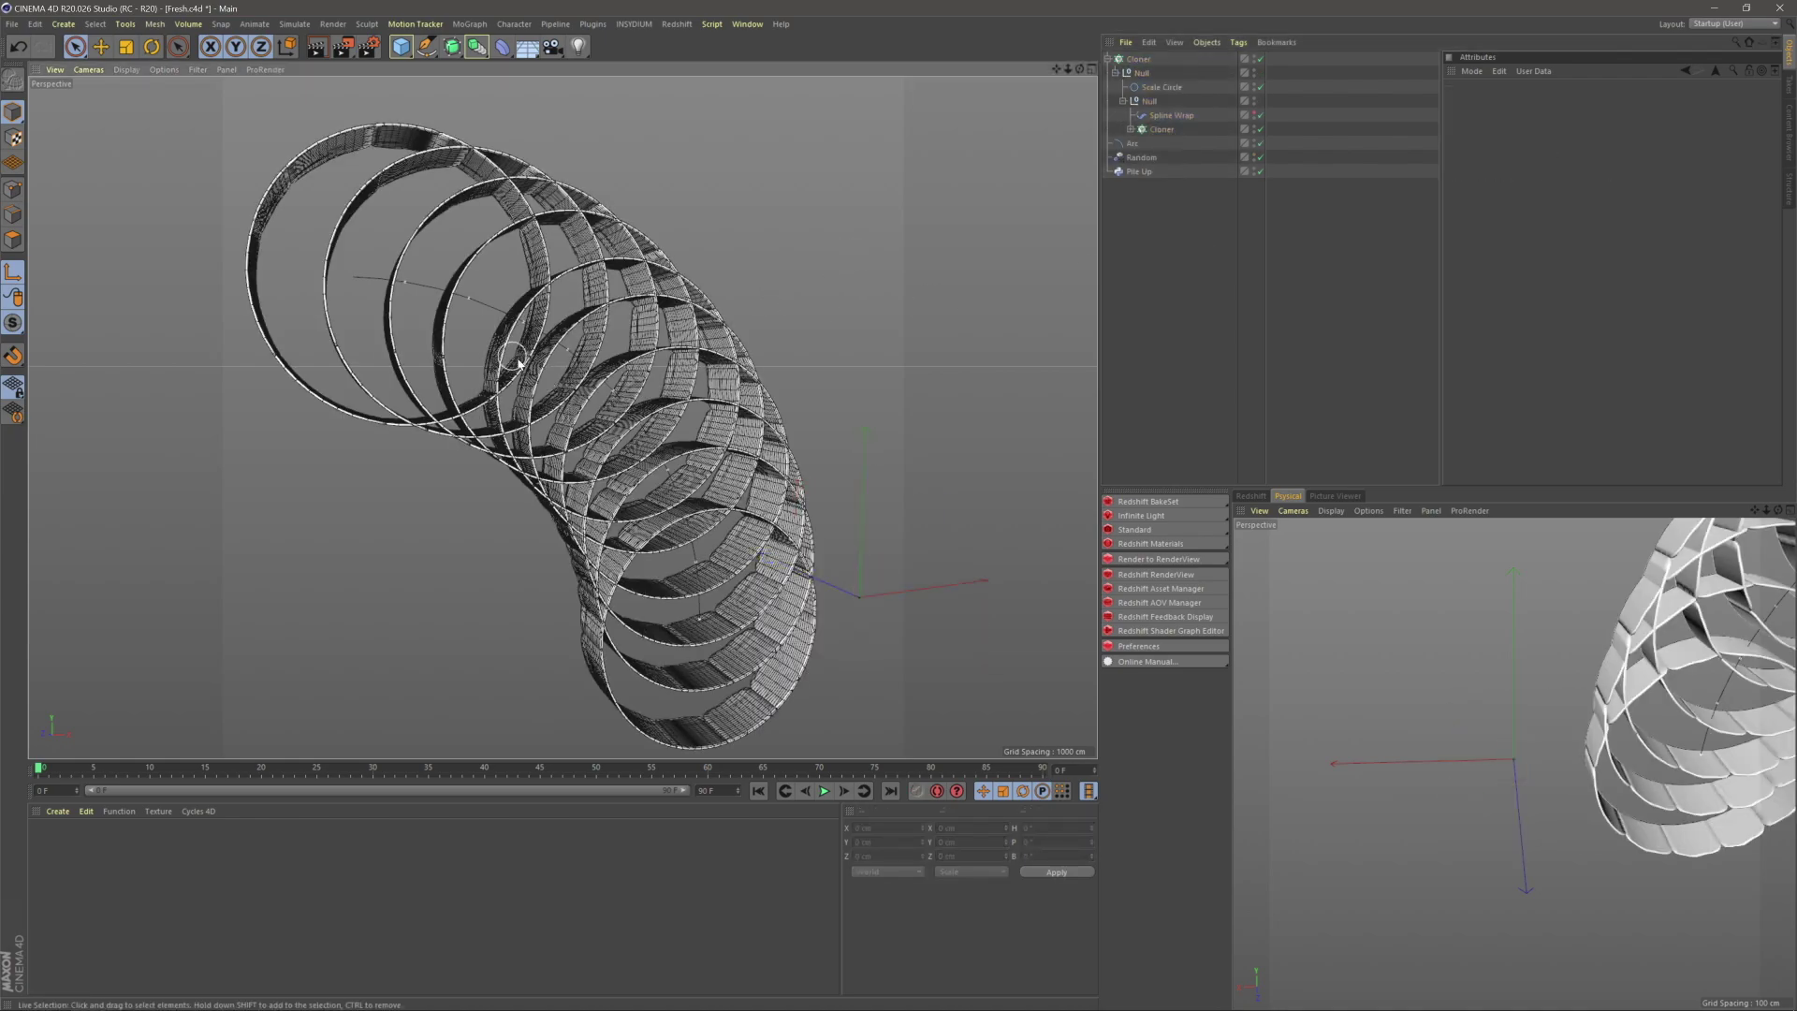
{"action": "left_click_drag", "start_coordinate": [657, 399], "coordinate": [390, 371], "text": "alt"}
{"action": "mouse_move", "coordinate": [389, 371]}
{"action": "middle_mouse_down", "text": "alt"}
{"action": "mouse_move", "coordinate": [466, 374]}
{"action": "mouse_move", "coordinate": [549, 414]}
{"action": "middle_mouse_up", "text": "alt"}
{"action": "mouse_move", "coordinate": [488, 398]}
{"action": "left_mouse_down", "text": "alt"}
{"action": "mouse_move", "coordinate": [309, 385]}
{"action": "mouse_move", "coordinate": [428, 400]}
{"action": "mouse_move", "coordinate": [655, 374]}
{"action": "mouse_move", "coordinate": [1151, 241]}
{"action": "left_mouse_up", "text": "alt"}
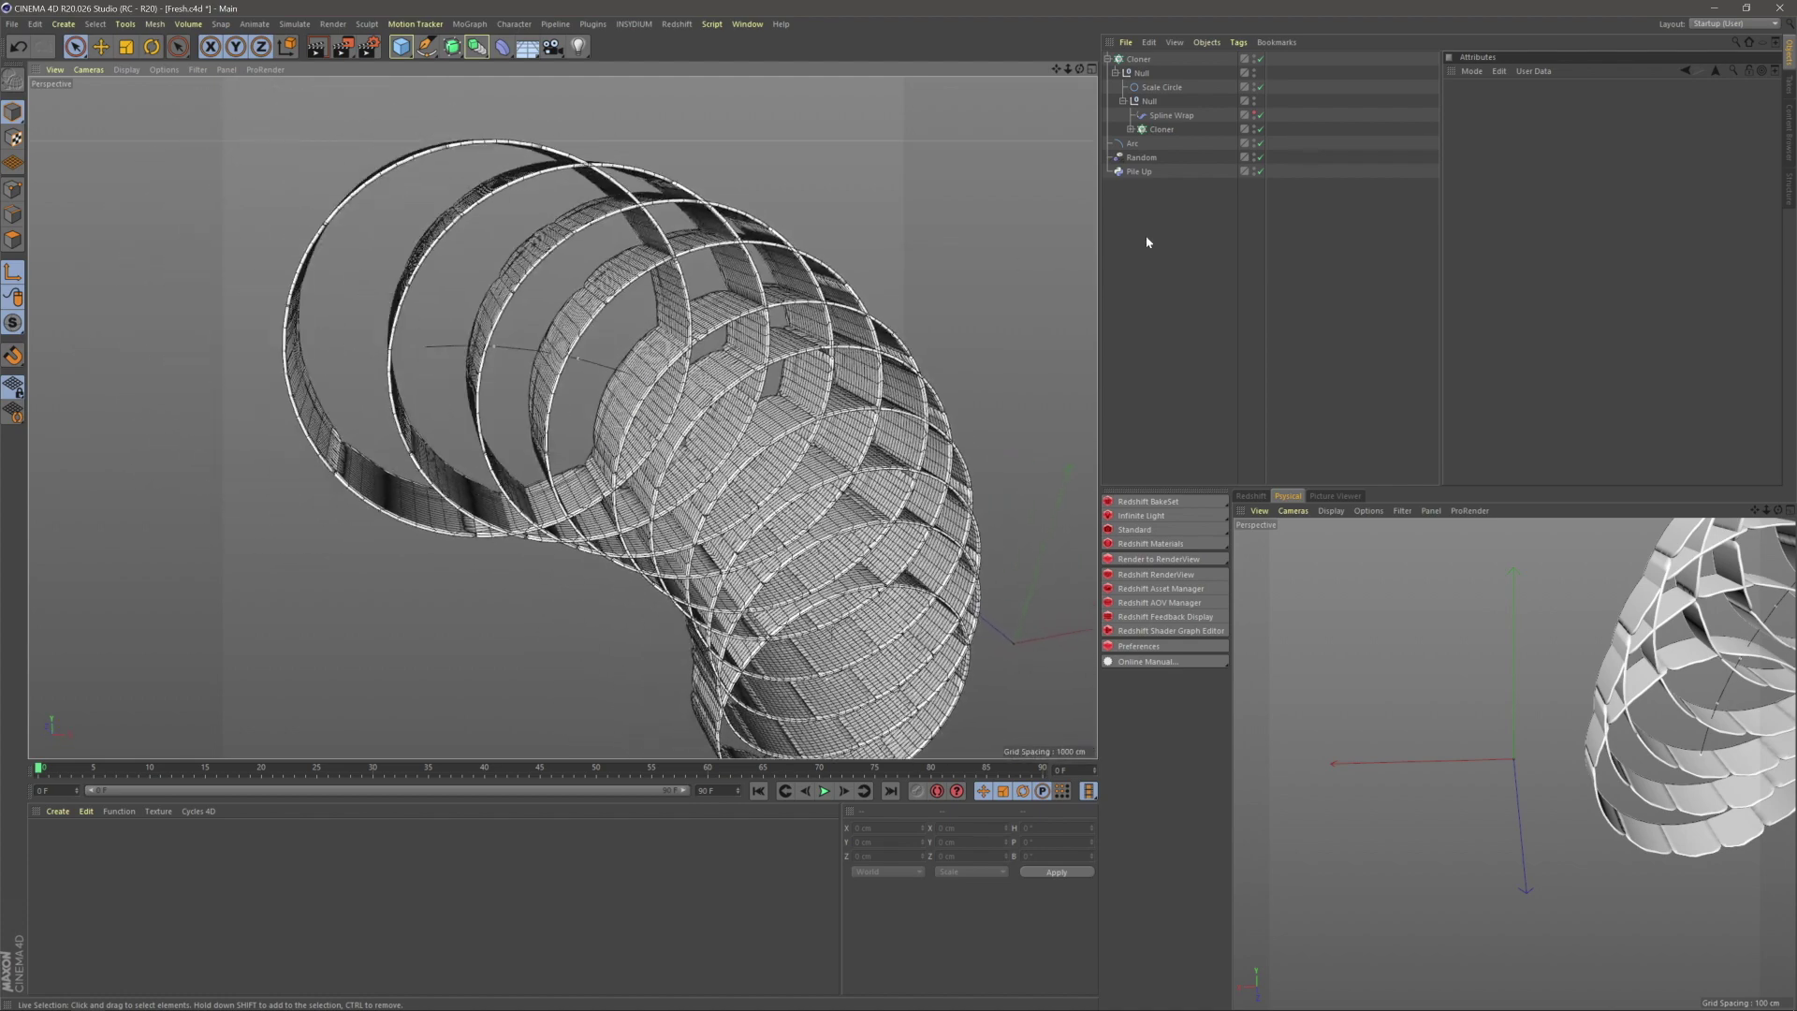
- Set the Cloner's transform pitch rotation (R.P) to -90° to align the rings across the Arc
{"action": "left_click", "coordinate": [1144, 62]}
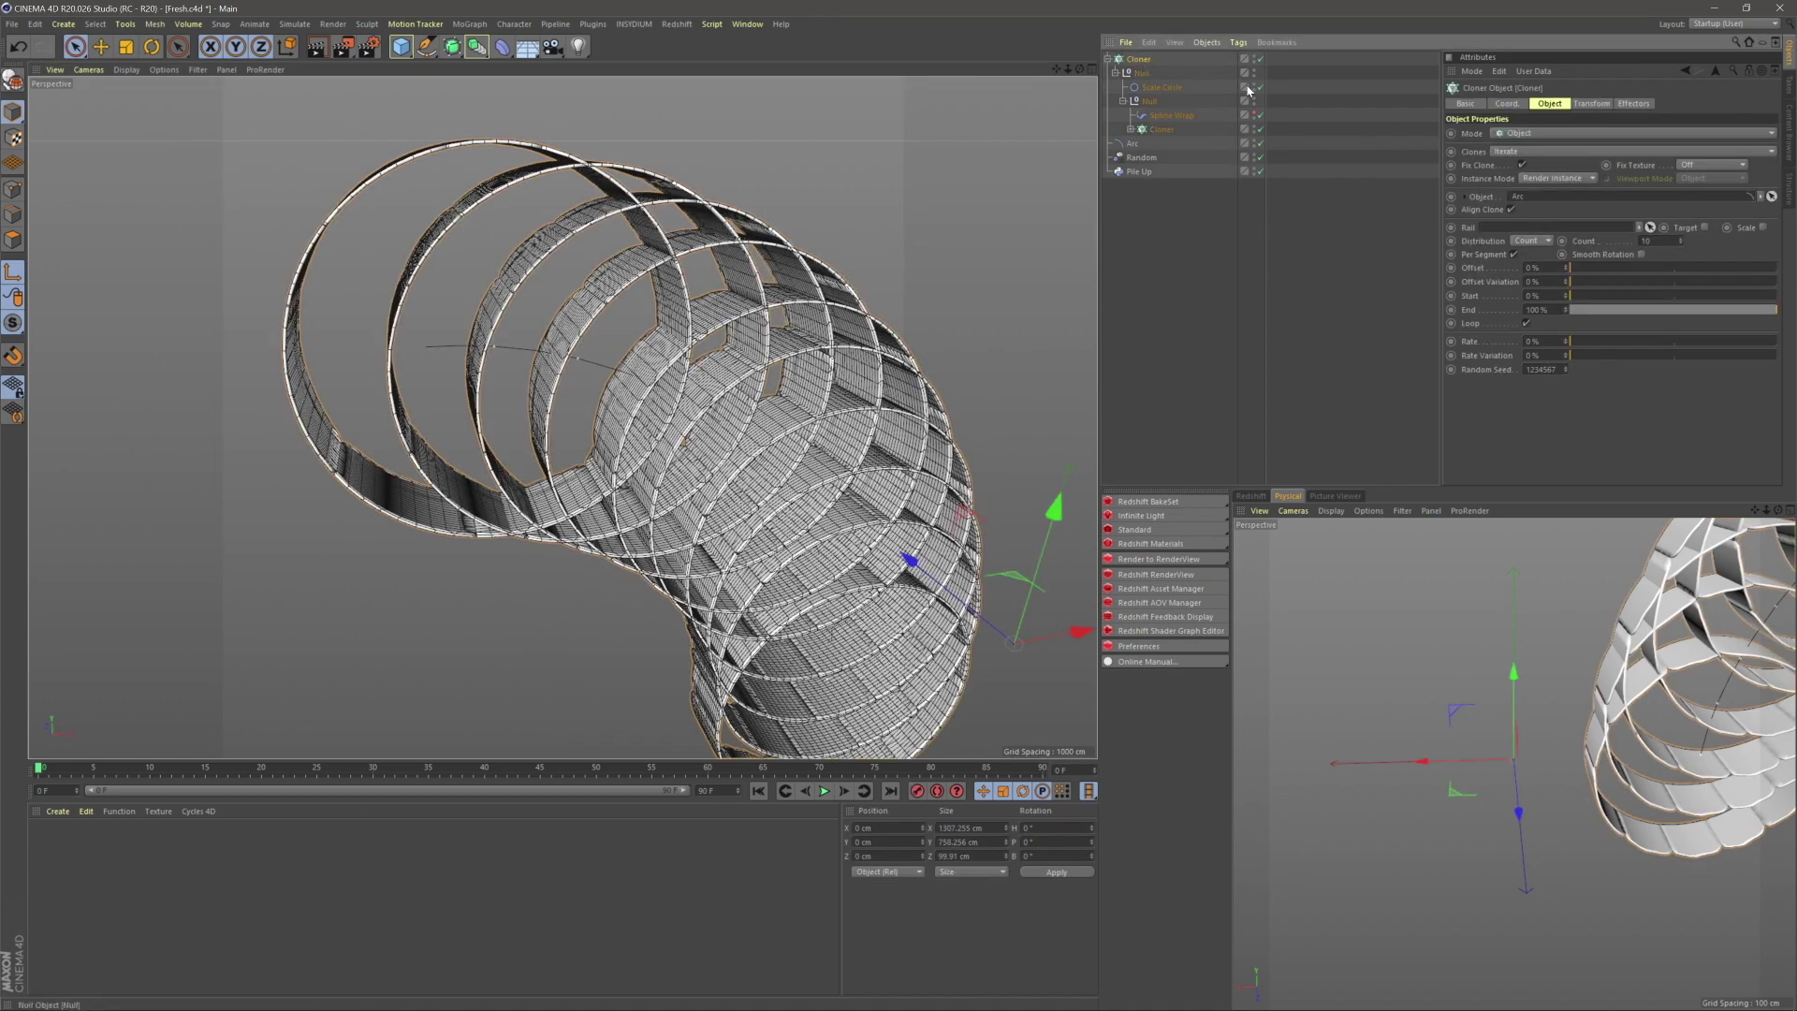
{"action": "left_click", "coordinate": [1591, 104]}
{"action": "left_click_drag", "start_coordinate": [1691, 165], "coordinate": [1694, 172]}
{"action": "key", "text": "ctrl+z"}
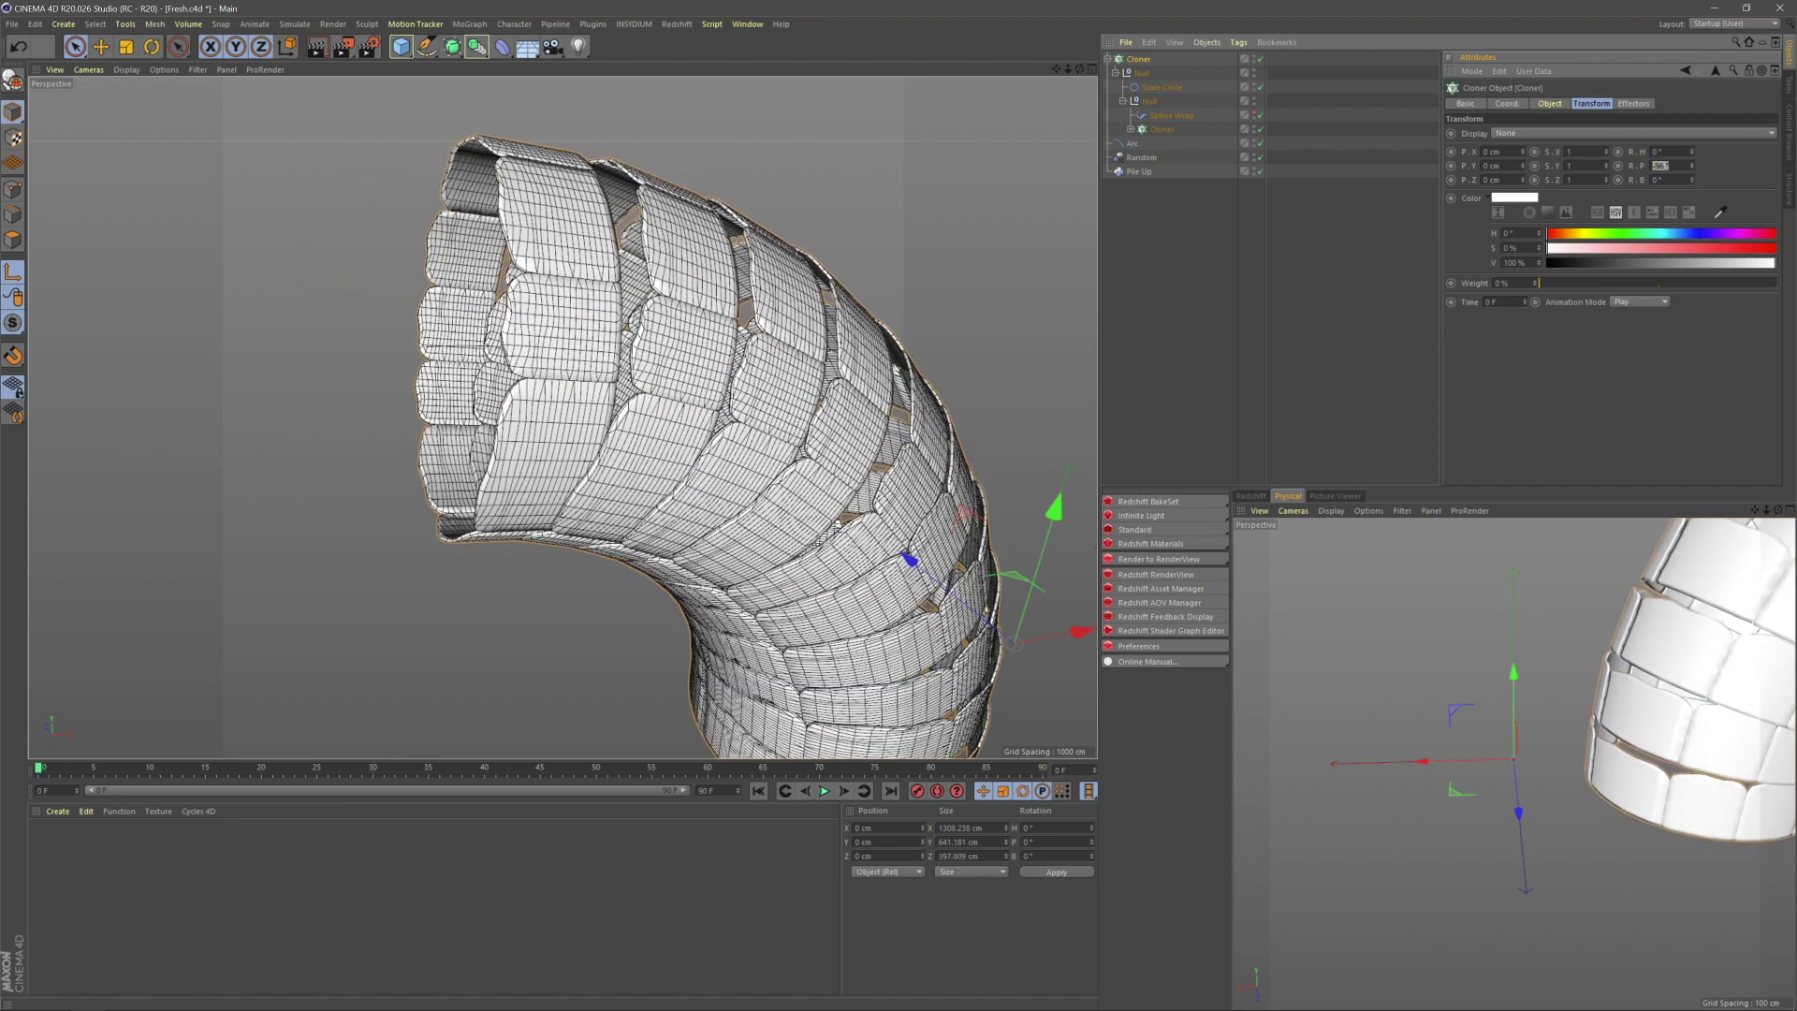
{"action": "key", "text": "Return"}
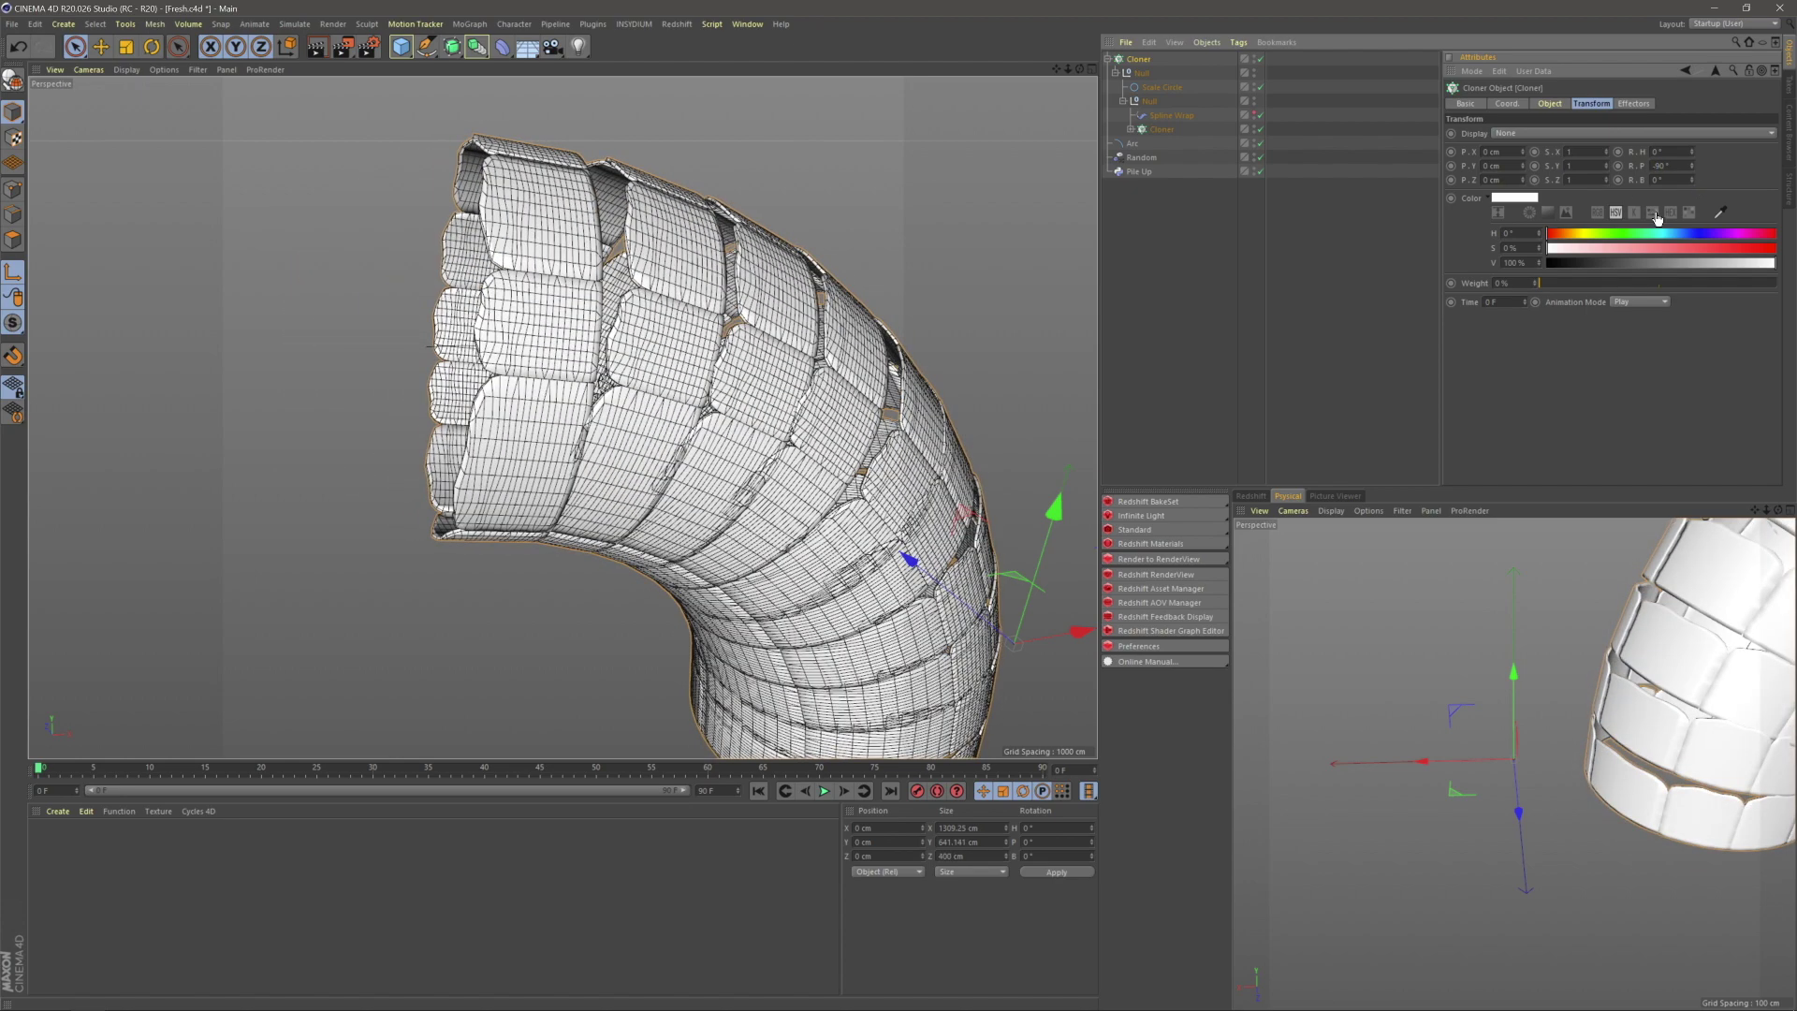
- Raise the Cloner's count so more rings of scales overlap closely along the Arc
{"action": "left_click", "coordinate": [963, 361]}
{"action": "middle_click_drag", "start_coordinate": [963, 361], "coordinate": [850, 181], "text": "alt"}
{"action": "left_click_drag", "start_coordinate": [804, 374], "coordinate": [796, 281], "text": "alt"}
{"action": "left_click", "coordinate": [1138, 58]}
{"action": "left_click", "coordinate": [1546, 103]}
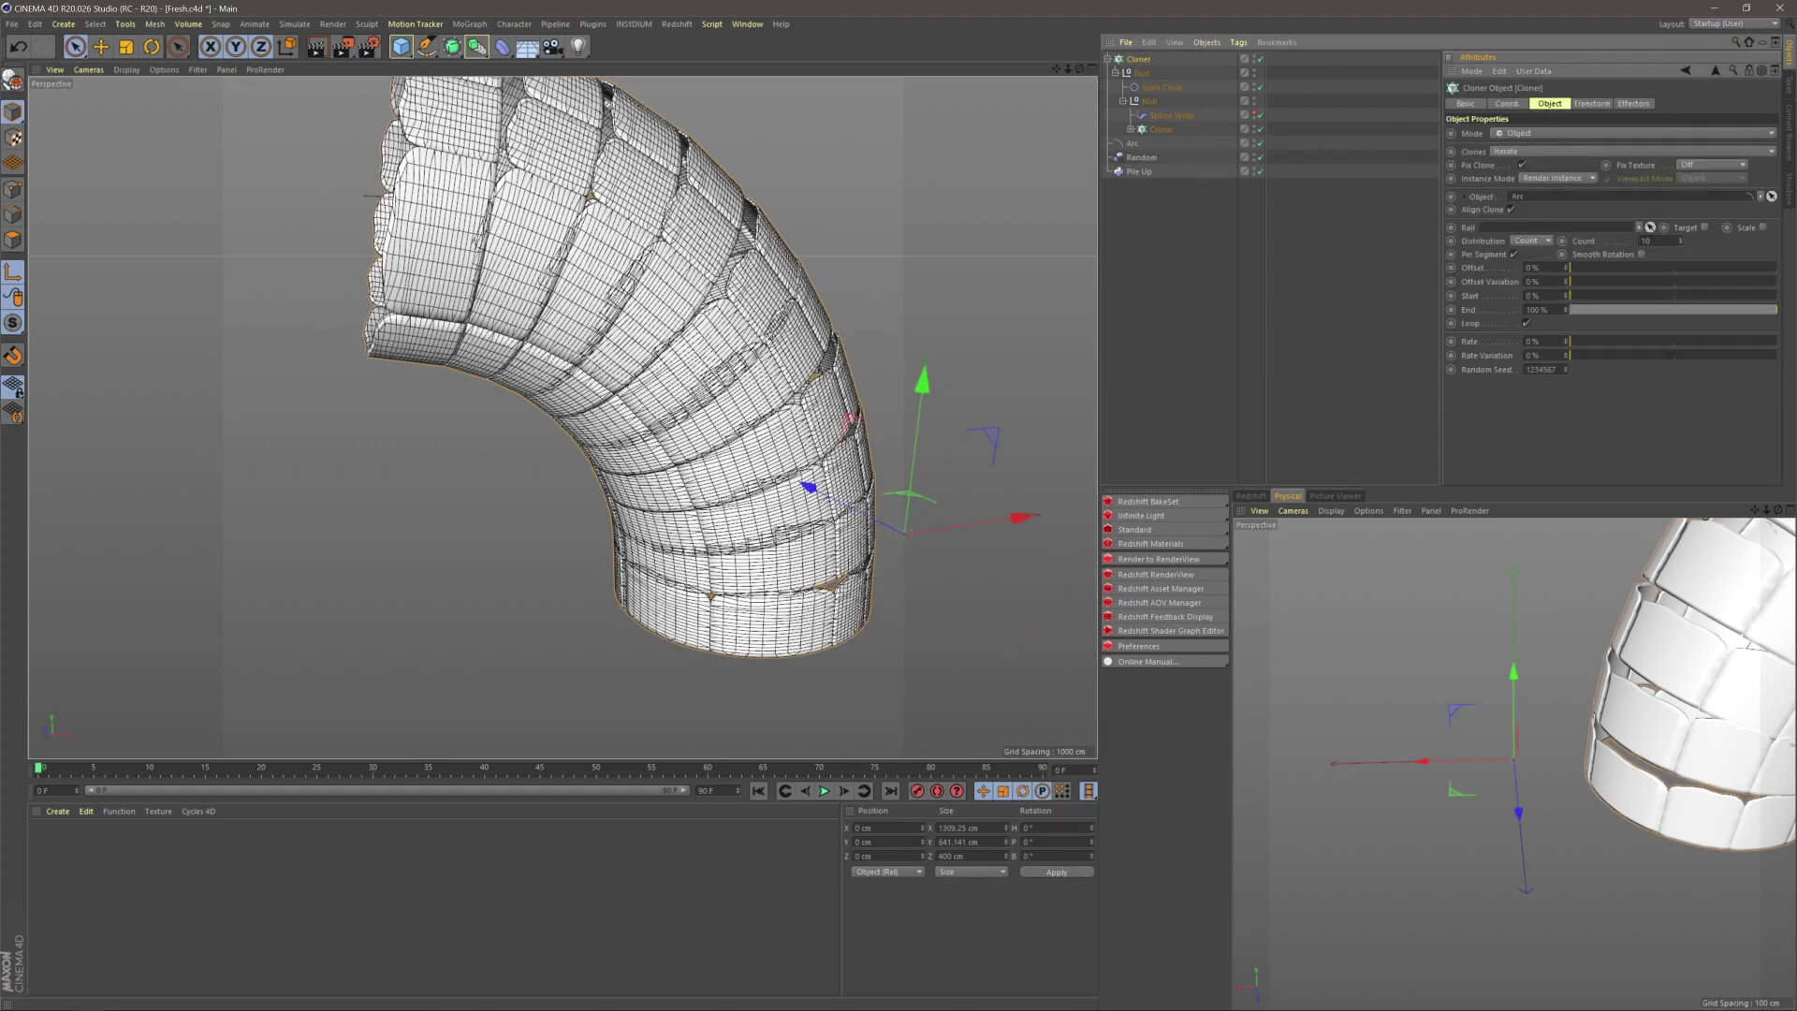
{"action": "left_click_drag", "start_coordinate": [1682, 238], "coordinate": [1680, 242]}
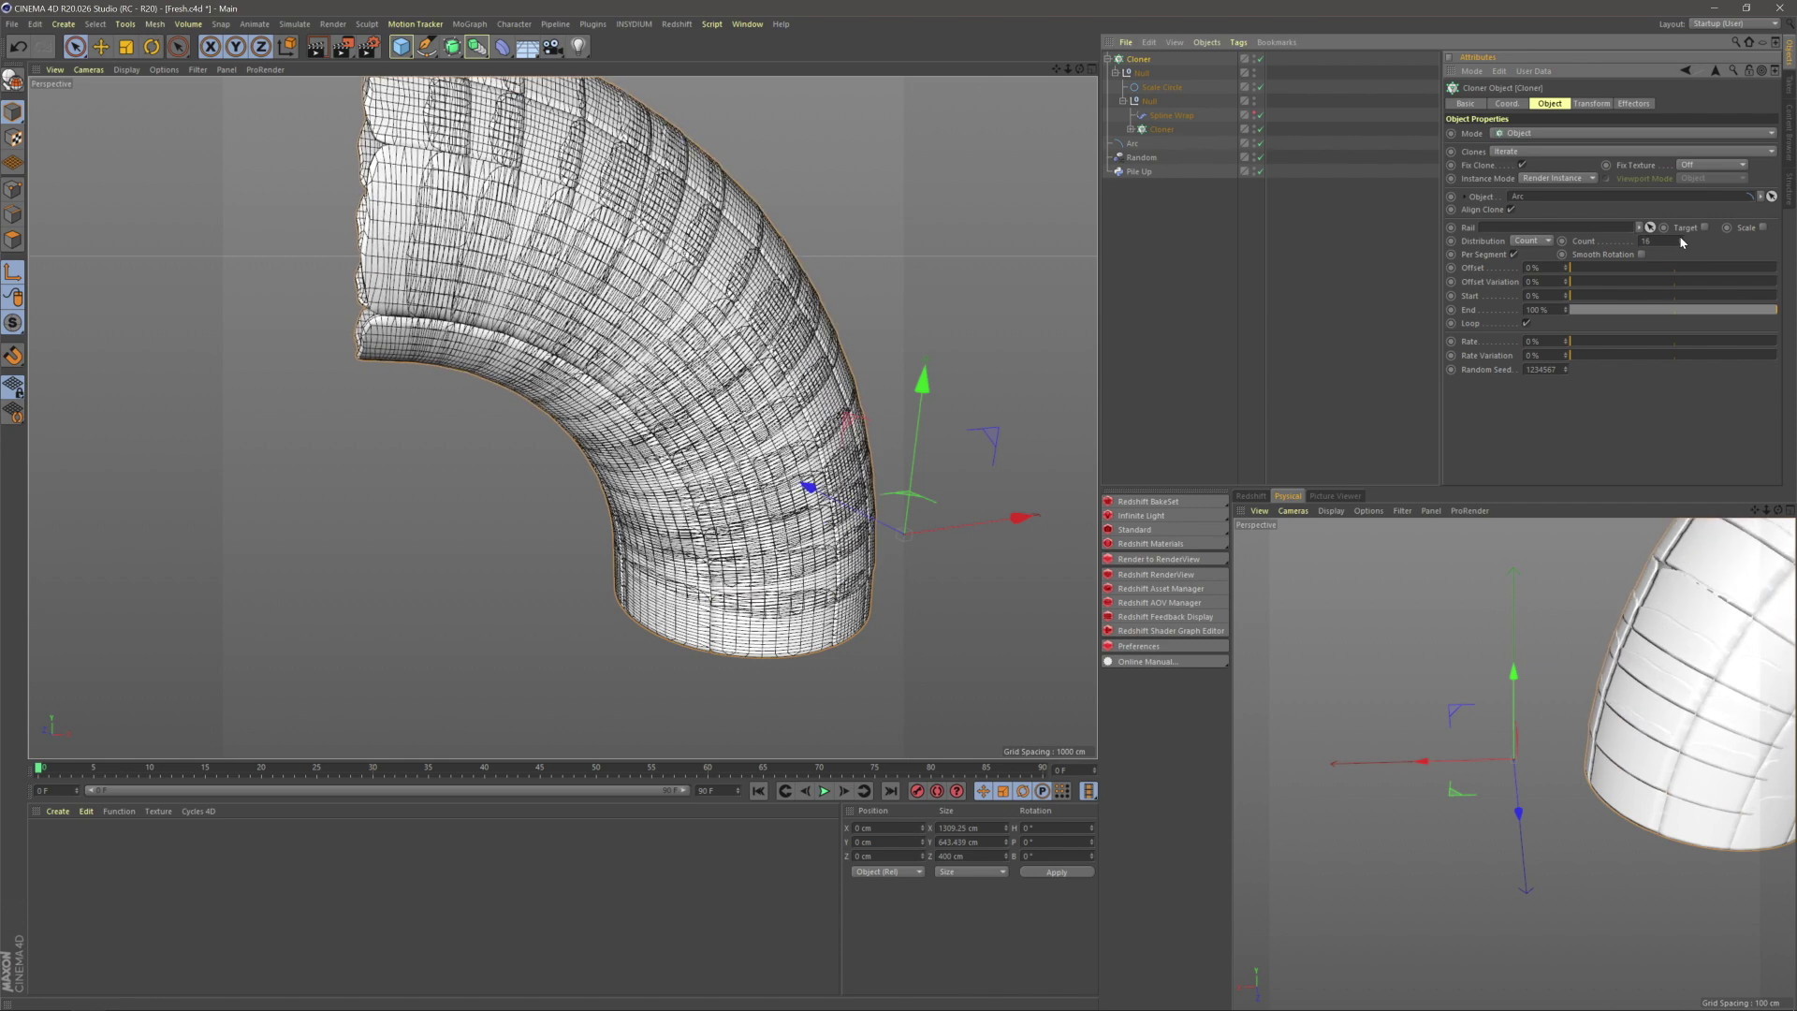
{"action": "left_click", "coordinate": [1276, 305]}
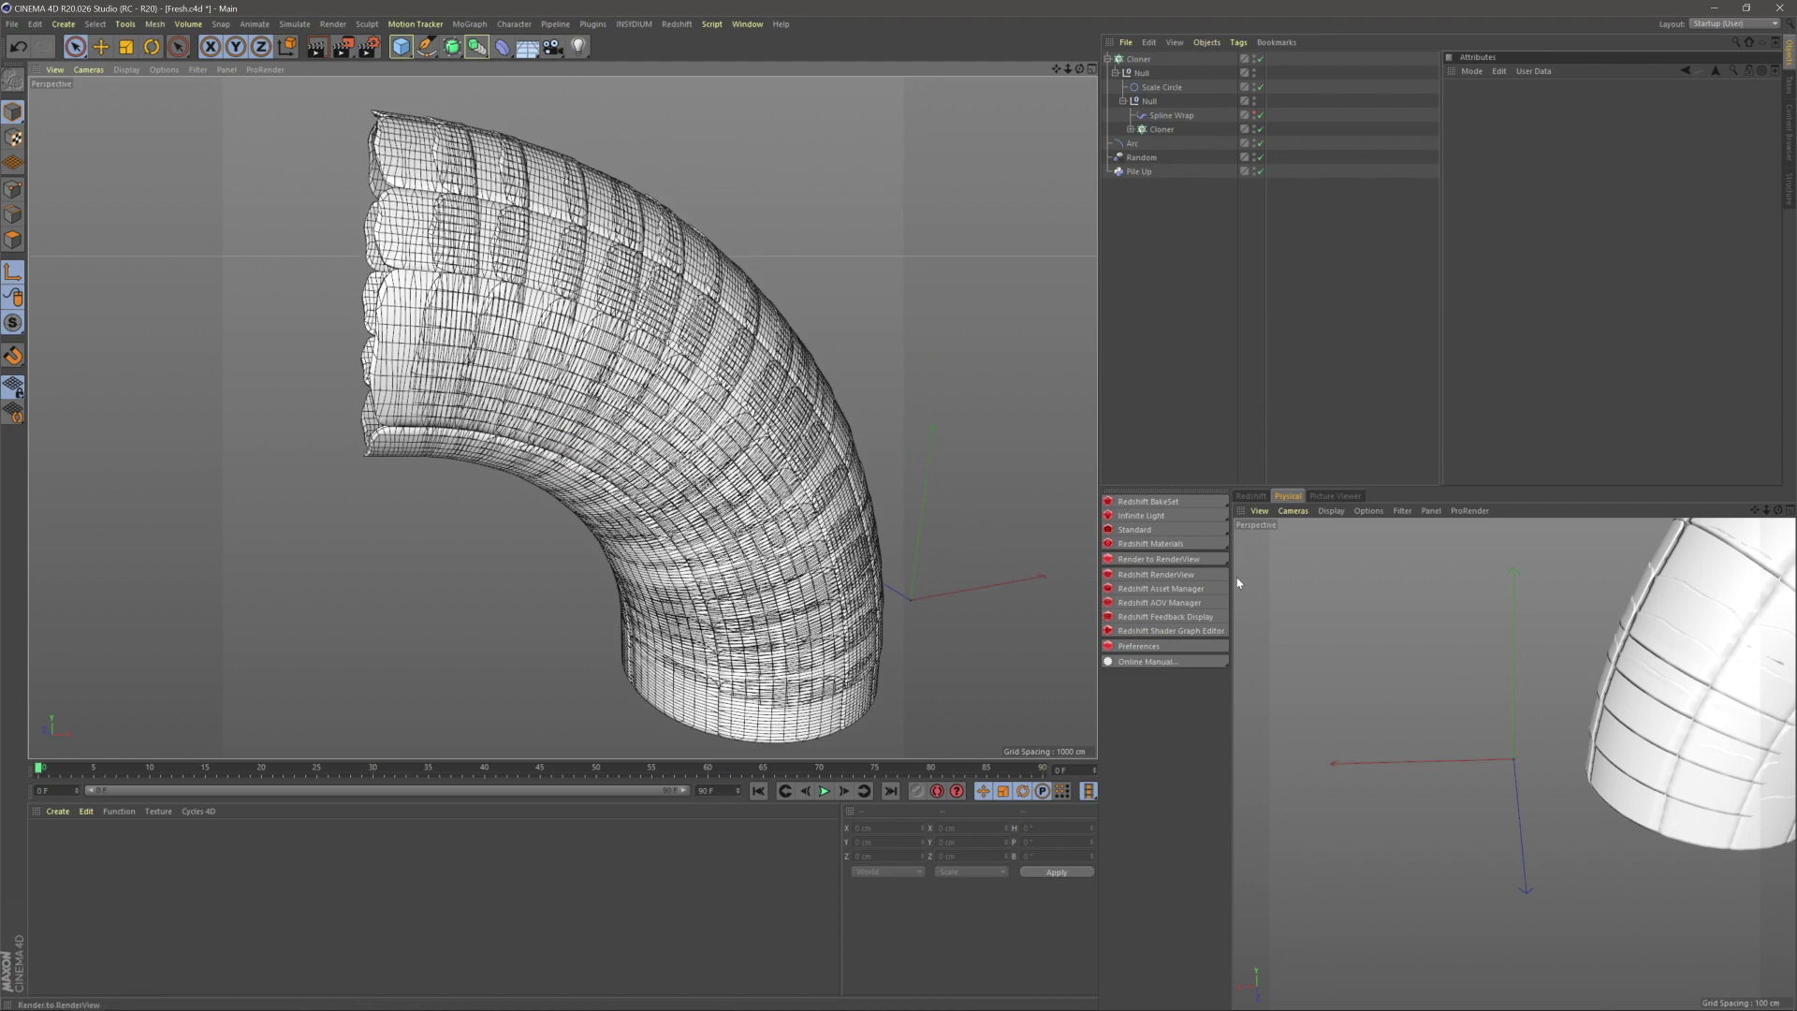
- Inspect the overlapping scales up close, both at the tube's open end and in the shaded preview viewport
{"action": "middle_click_drag", "start_coordinate": [1530, 613], "coordinate": [1282, 677], "text": "alt"}
{"action": "right_click_drag", "start_coordinate": [1451, 660], "coordinate": [1554, 646], "text": "alt"}
{"action": "left_click_drag", "start_coordinate": [842, 468], "coordinate": [573, 345], "text": "alt"}
{"action": "left_click_drag", "start_coordinate": [456, 304], "coordinate": [477, 288], "text": "alt"}
{"action": "middle_click_drag", "start_coordinate": [477, 288], "coordinate": [610, 377], "text": "alt"}
{"action": "right_click_drag", "start_coordinate": [610, 376], "coordinate": [468, 304], "text": "alt"}
{"action": "middle_click_drag", "start_coordinate": [467, 304], "coordinate": [566, 356], "text": "alt"}
{"action": "left_click_drag", "start_coordinate": [567, 356], "coordinate": [625, 393], "text": "alt"}
{"action": "scroll", "coordinate": [682, 393], "scroll_direction": "up", "scroll_amount": 6}
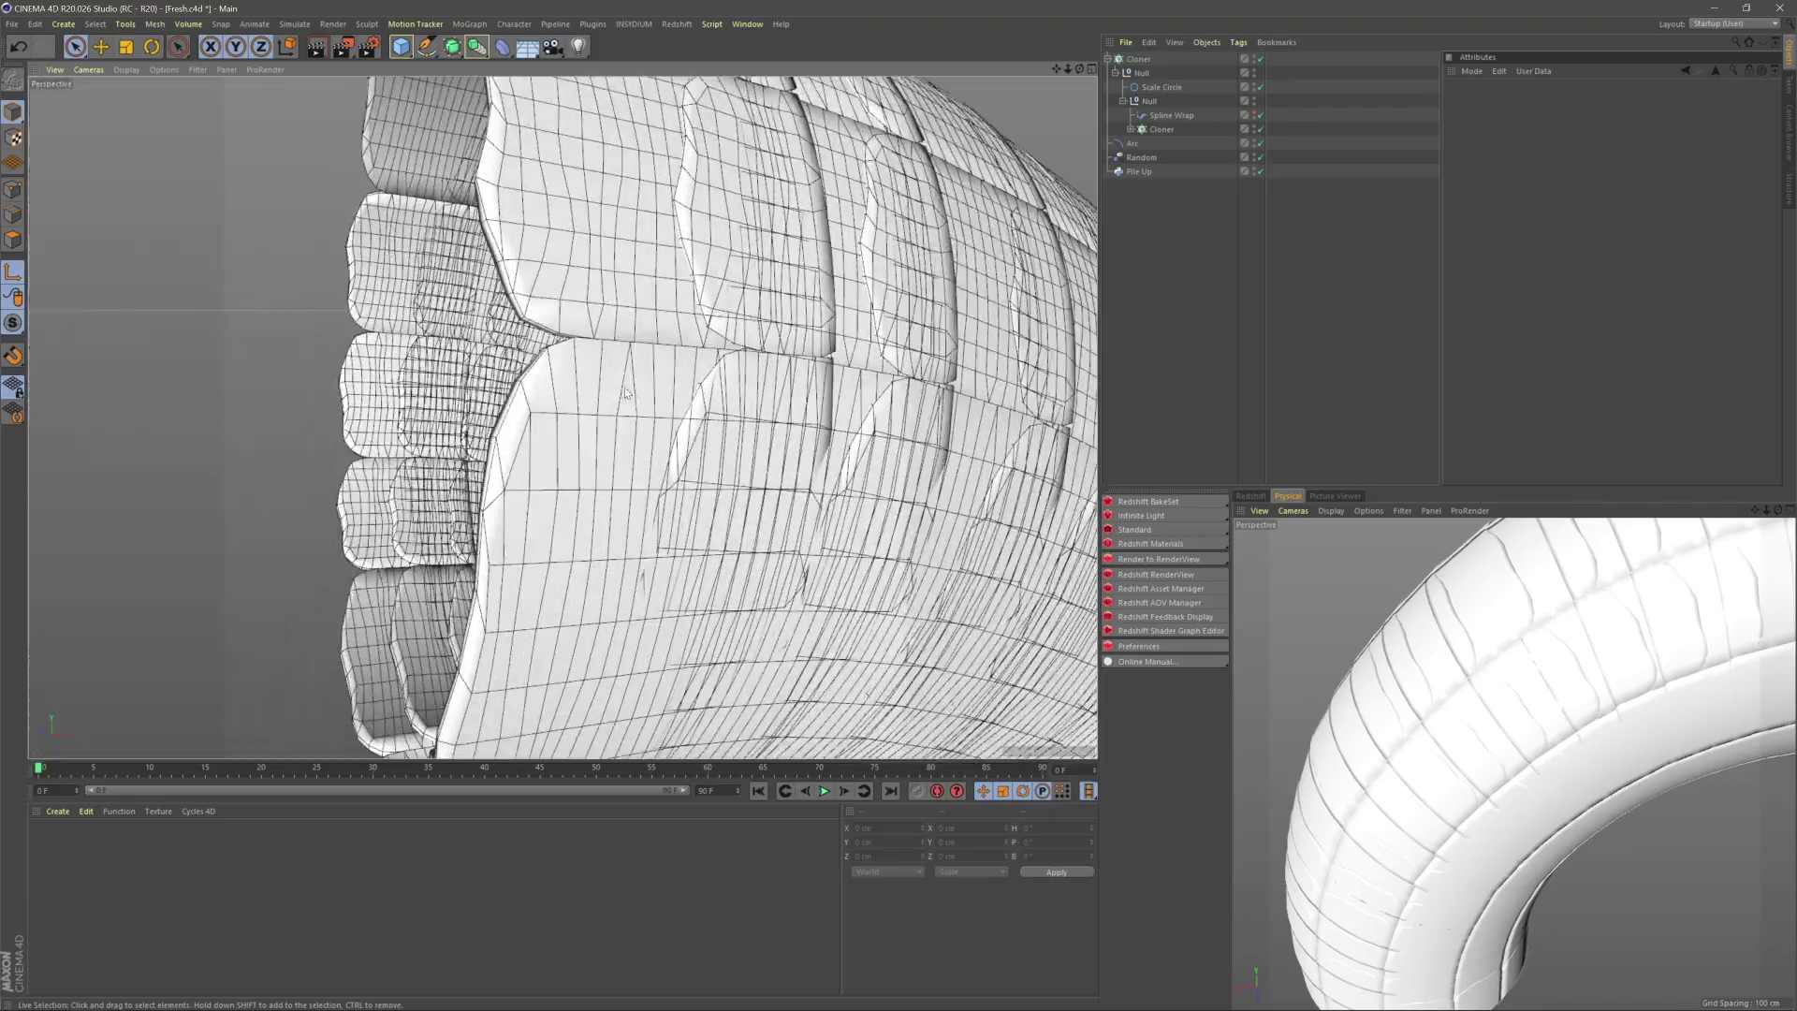
- Check the spiral reference artwork in the browser, return to Cinema 4D, and compare it with the open end of the scale tube
{"action": "key", "text": "alt+Tab"}
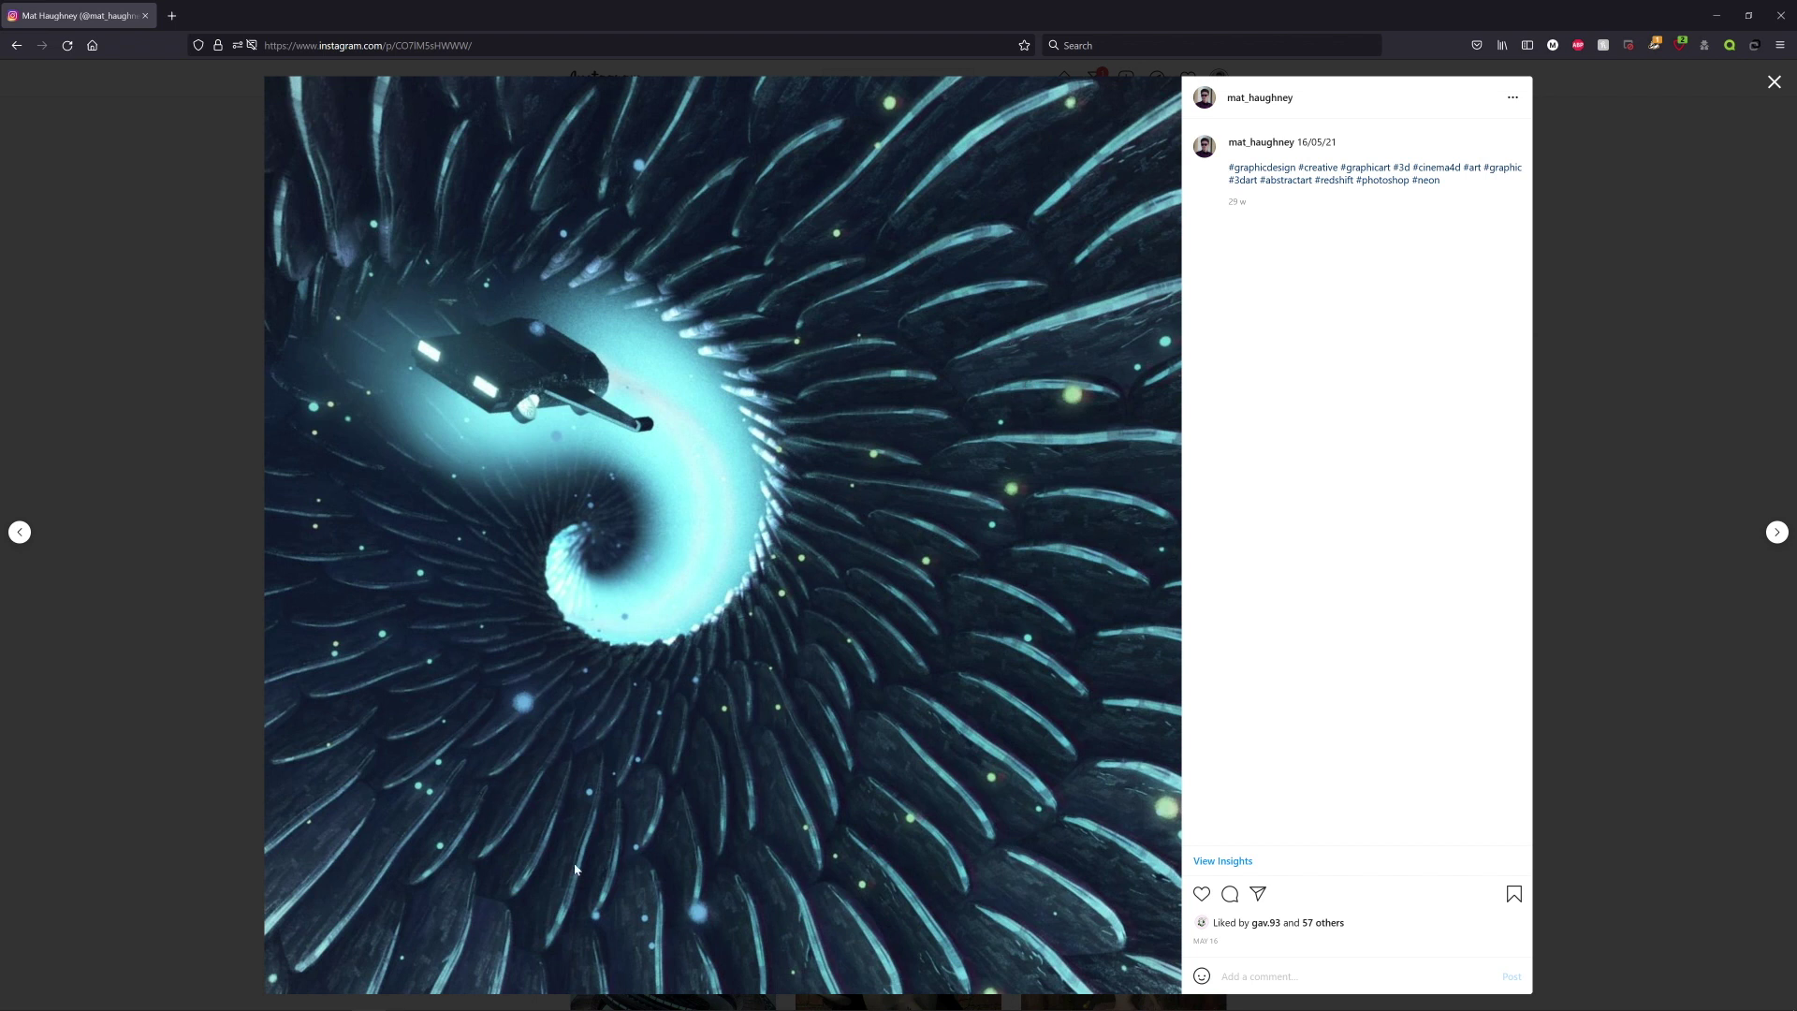
{"action": "key", "text": "alt+Tab"}
{"action": "right_click_drag", "start_coordinate": [884, 448], "coordinate": [759, 559], "text": "alt"}
{"action": "left_click_drag", "start_coordinate": [759, 558], "coordinate": [701, 450], "text": "alt"}
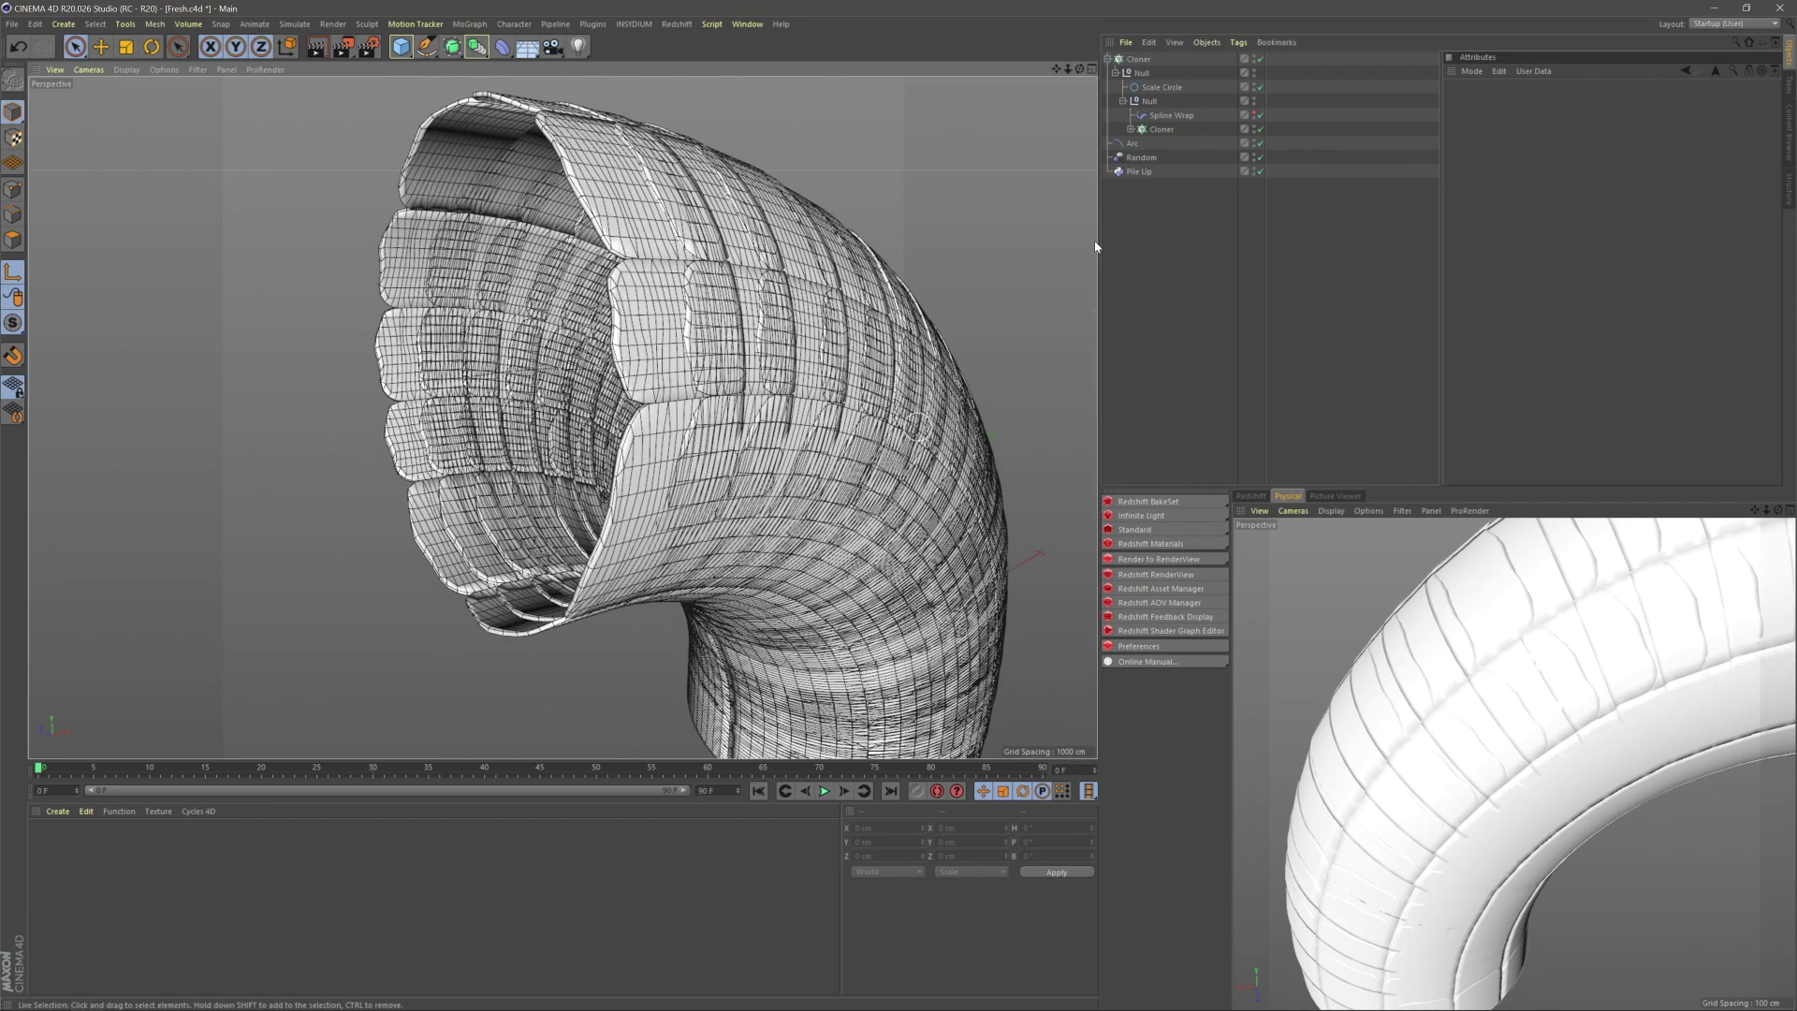
- Adjust the inner Cloner's transform pitch rotation (R.P) so the scales flare slightly outward from the tube
{"action": "left_click", "coordinate": [1160, 130]}
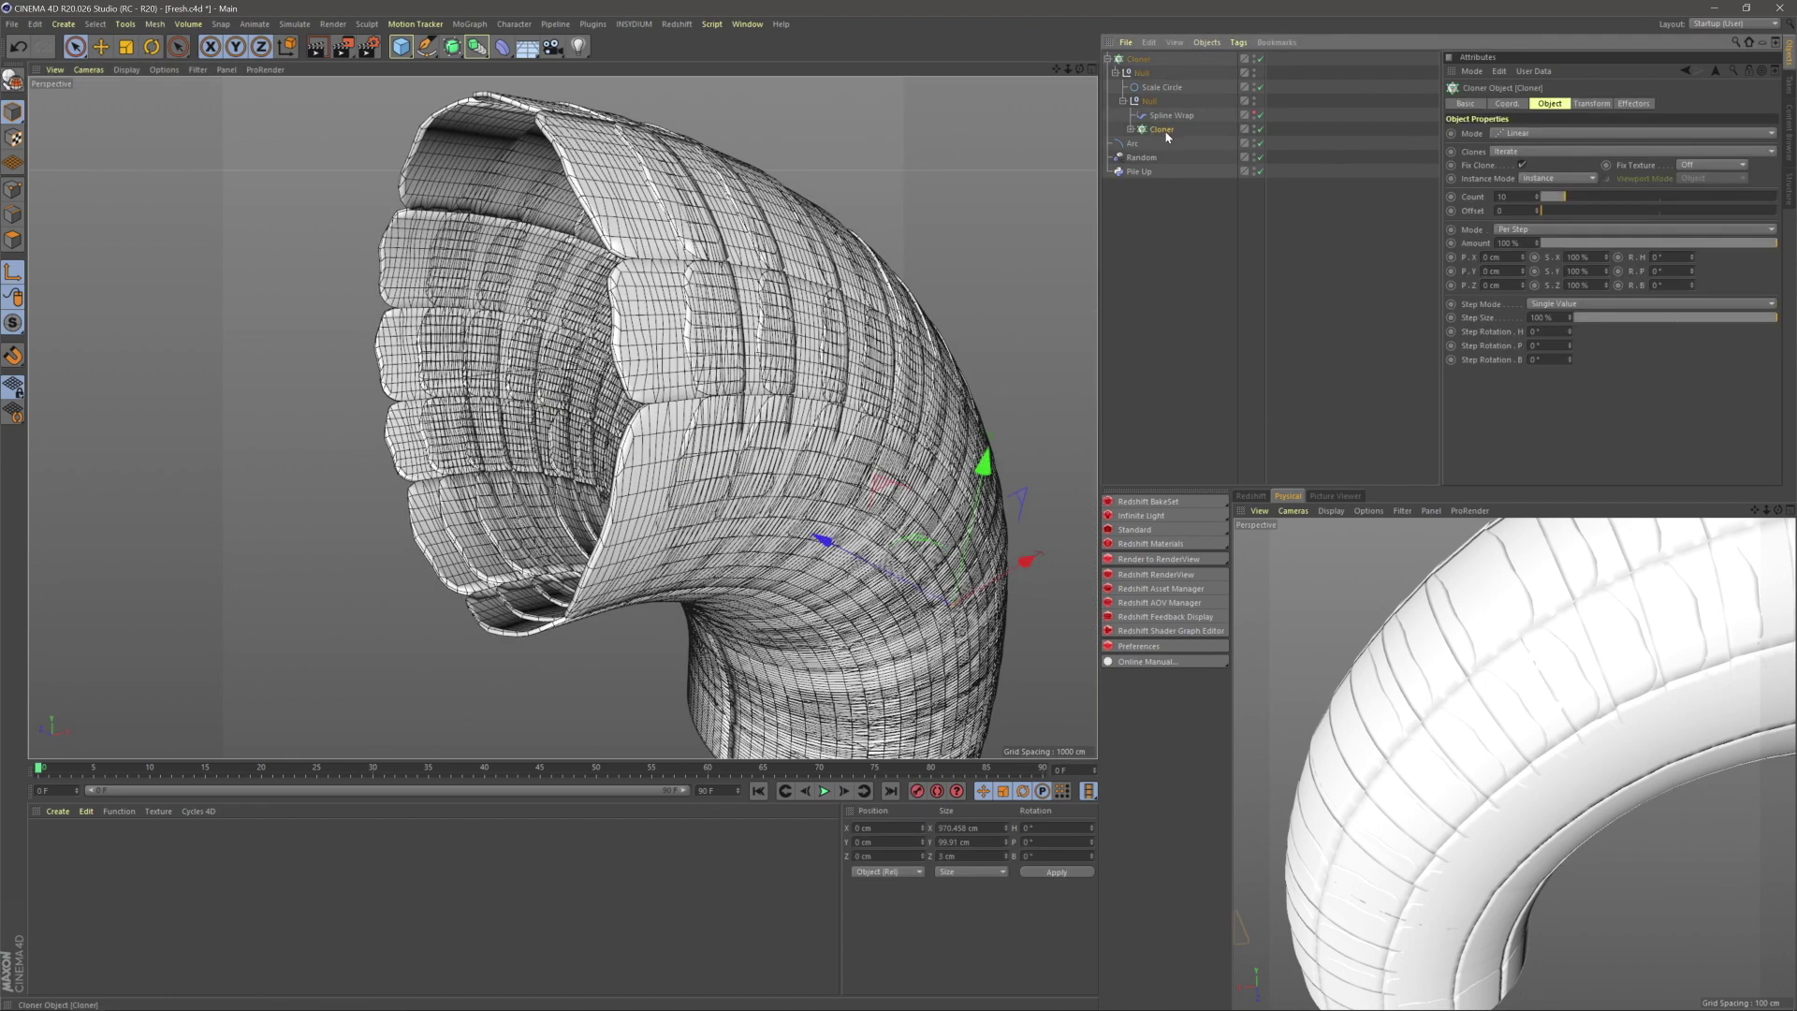
{"action": "left_click", "coordinate": [1591, 104]}
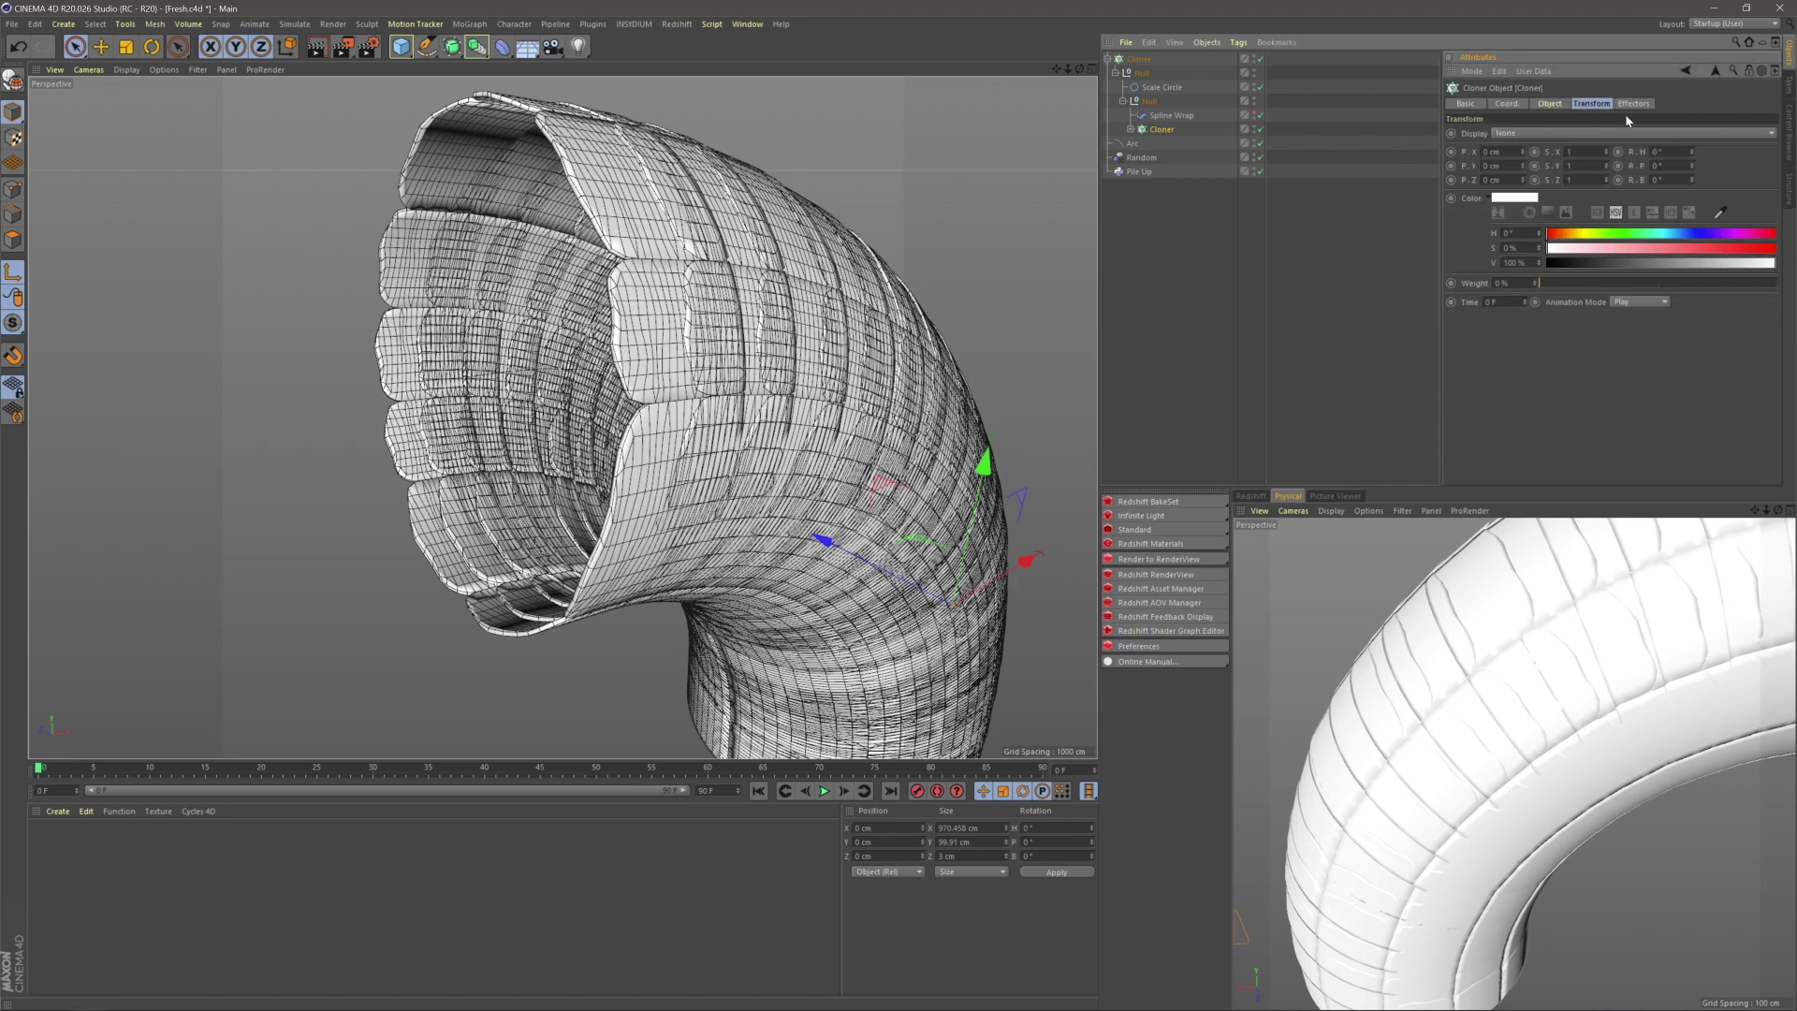
{"action": "left_click_drag", "start_coordinate": [1692, 165], "coordinate": [1693, 150]}
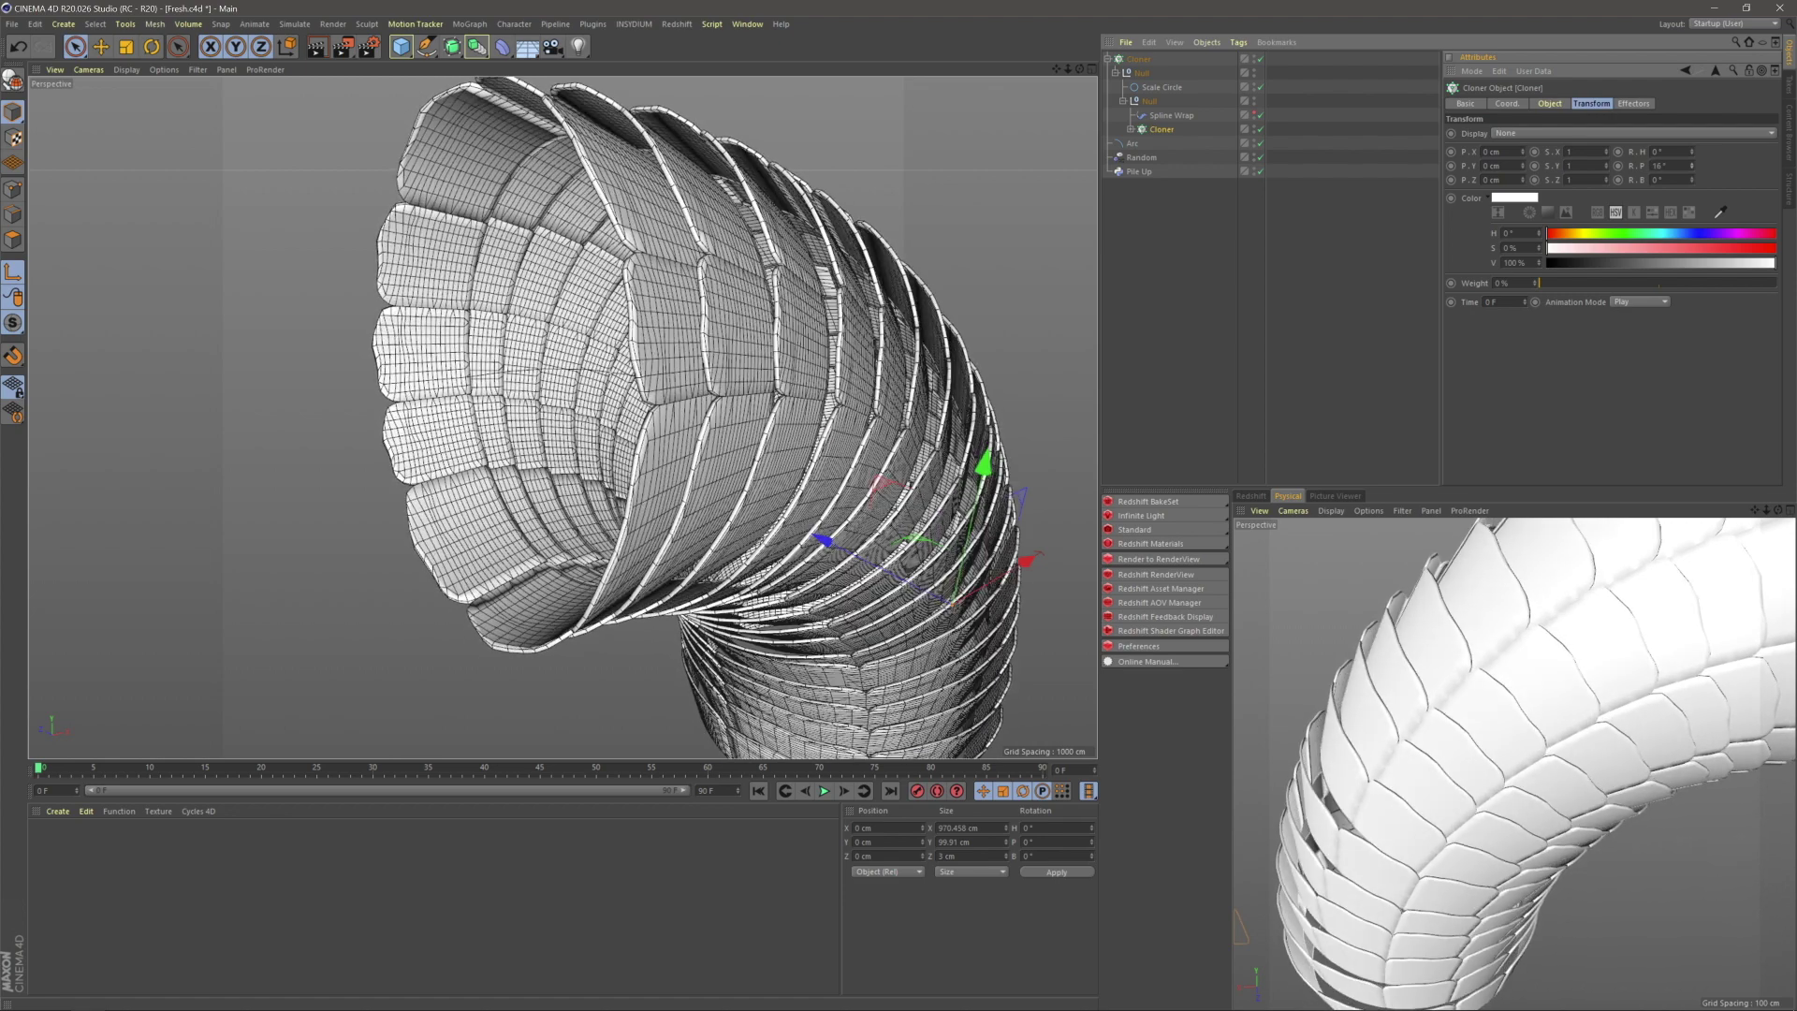
{"action": "left_click_drag", "start_coordinate": [1691, 166], "coordinate": [1691, 163]}
{"action": "left_click", "coordinate": [1218, 245]}
- Examine the flared scales from several angles, including their overlap along the tube and at its open end
{"action": "left_click_drag", "start_coordinate": [796, 383], "coordinate": [840, 328], "text": "alt"}
{"action": "right_click_drag", "start_coordinate": [840, 328], "coordinate": [862, 268], "text": "alt"}
{"action": "left_click_drag", "start_coordinate": [862, 268], "coordinate": [749, 290], "text": "alt"}
{"action": "right_click_drag", "start_coordinate": [749, 290], "coordinate": [824, 346], "text": "alt"}
{"action": "middle_click_drag", "start_coordinate": [824, 346], "coordinate": [657, 408], "text": "alt"}
{"action": "mouse_move", "coordinate": [656, 408]}
{"action": "left_mouse_down", "text": "alt"}
{"action": "mouse_move", "coordinate": [599, 468]}
{"action": "mouse_move", "coordinate": [622, 412]}
{"action": "mouse_move", "coordinate": [571, 426]}
{"action": "mouse_move", "coordinate": [770, 490]}
{"action": "mouse_move", "coordinate": [547, 319]}
{"action": "mouse_move", "coordinate": [728, 363]}
{"action": "mouse_move", "coordinate": [659, 374]}
{"action": "left_mouse_up", "text": "alt"}
{"action": "middle_click_drag", "start_coordinate": [660, 374], "coordinate": [786, 447], "text": "alt"}
{"action": "left_click_drag", "start_coordinate": [786, 447], "coordinate": [749, 444], "text": "alt"}
{"action": "middle_click_drag", "start_coordinate": [712, 459], "coordinate": [747, 489], "text": "alt"}
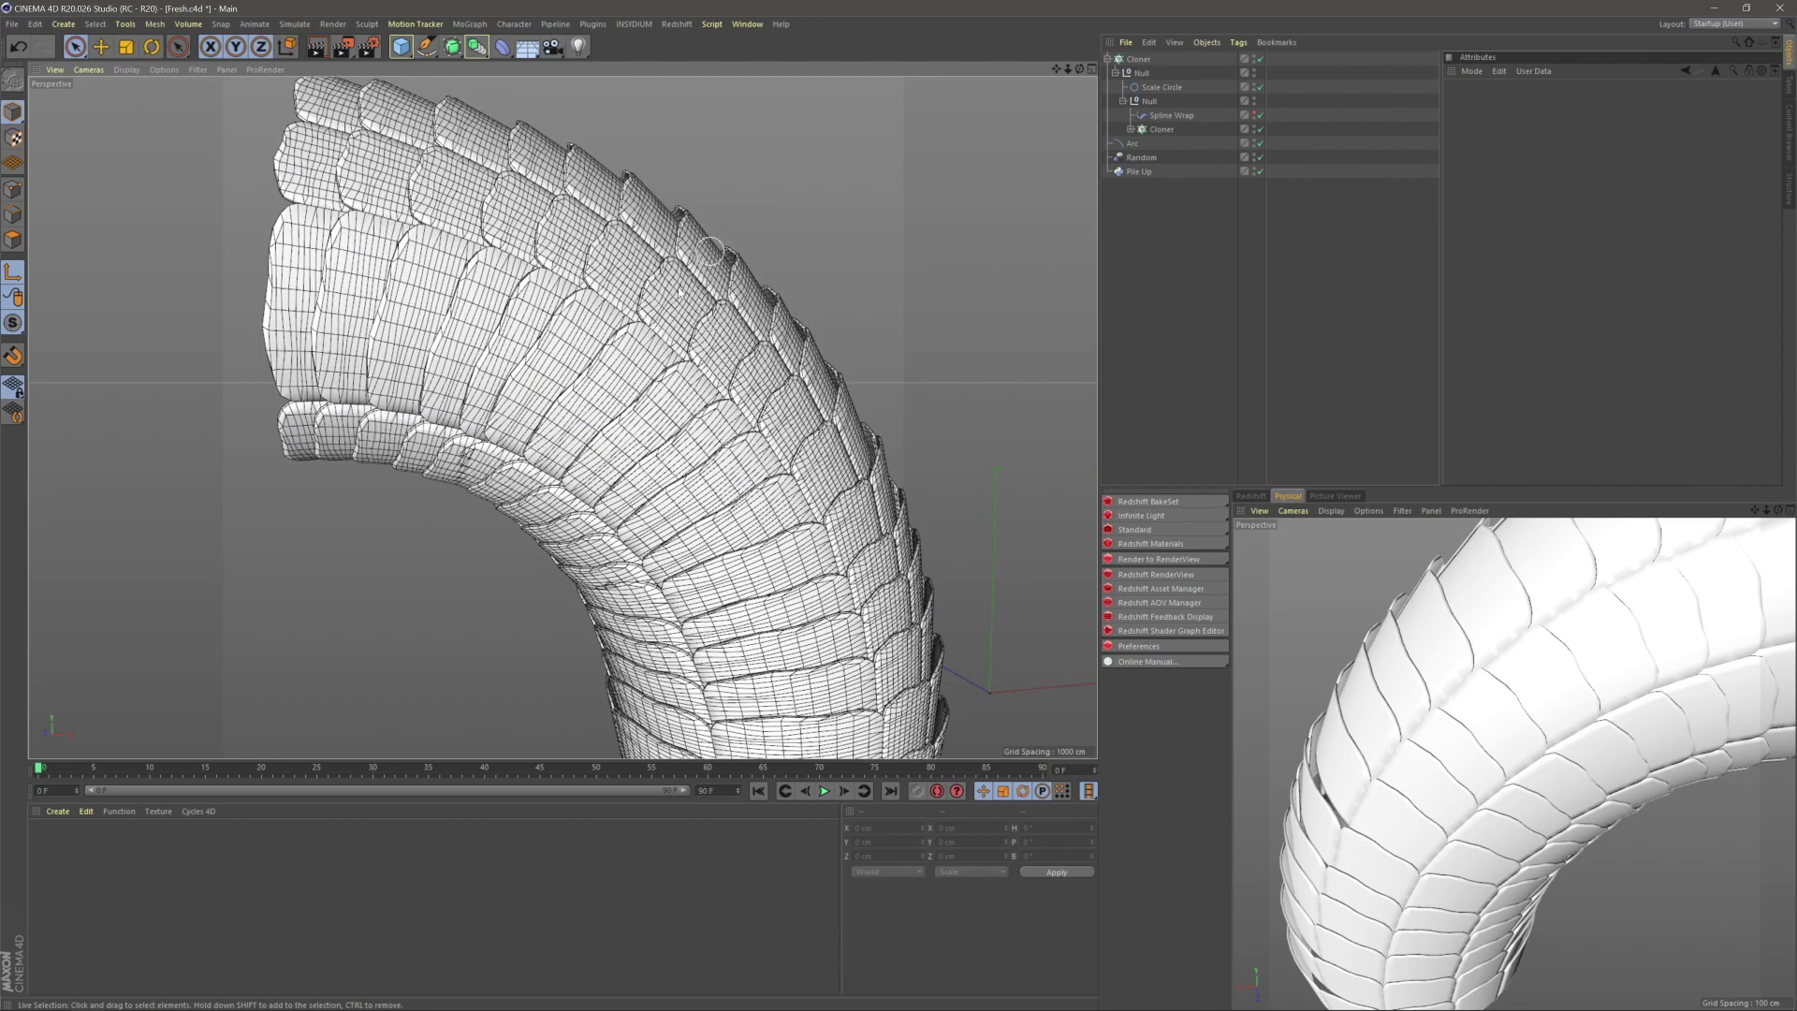
{"action": "scroll", "coordinate": [637, 378], "scroll_direction": "up", "scroll_amount": 5}
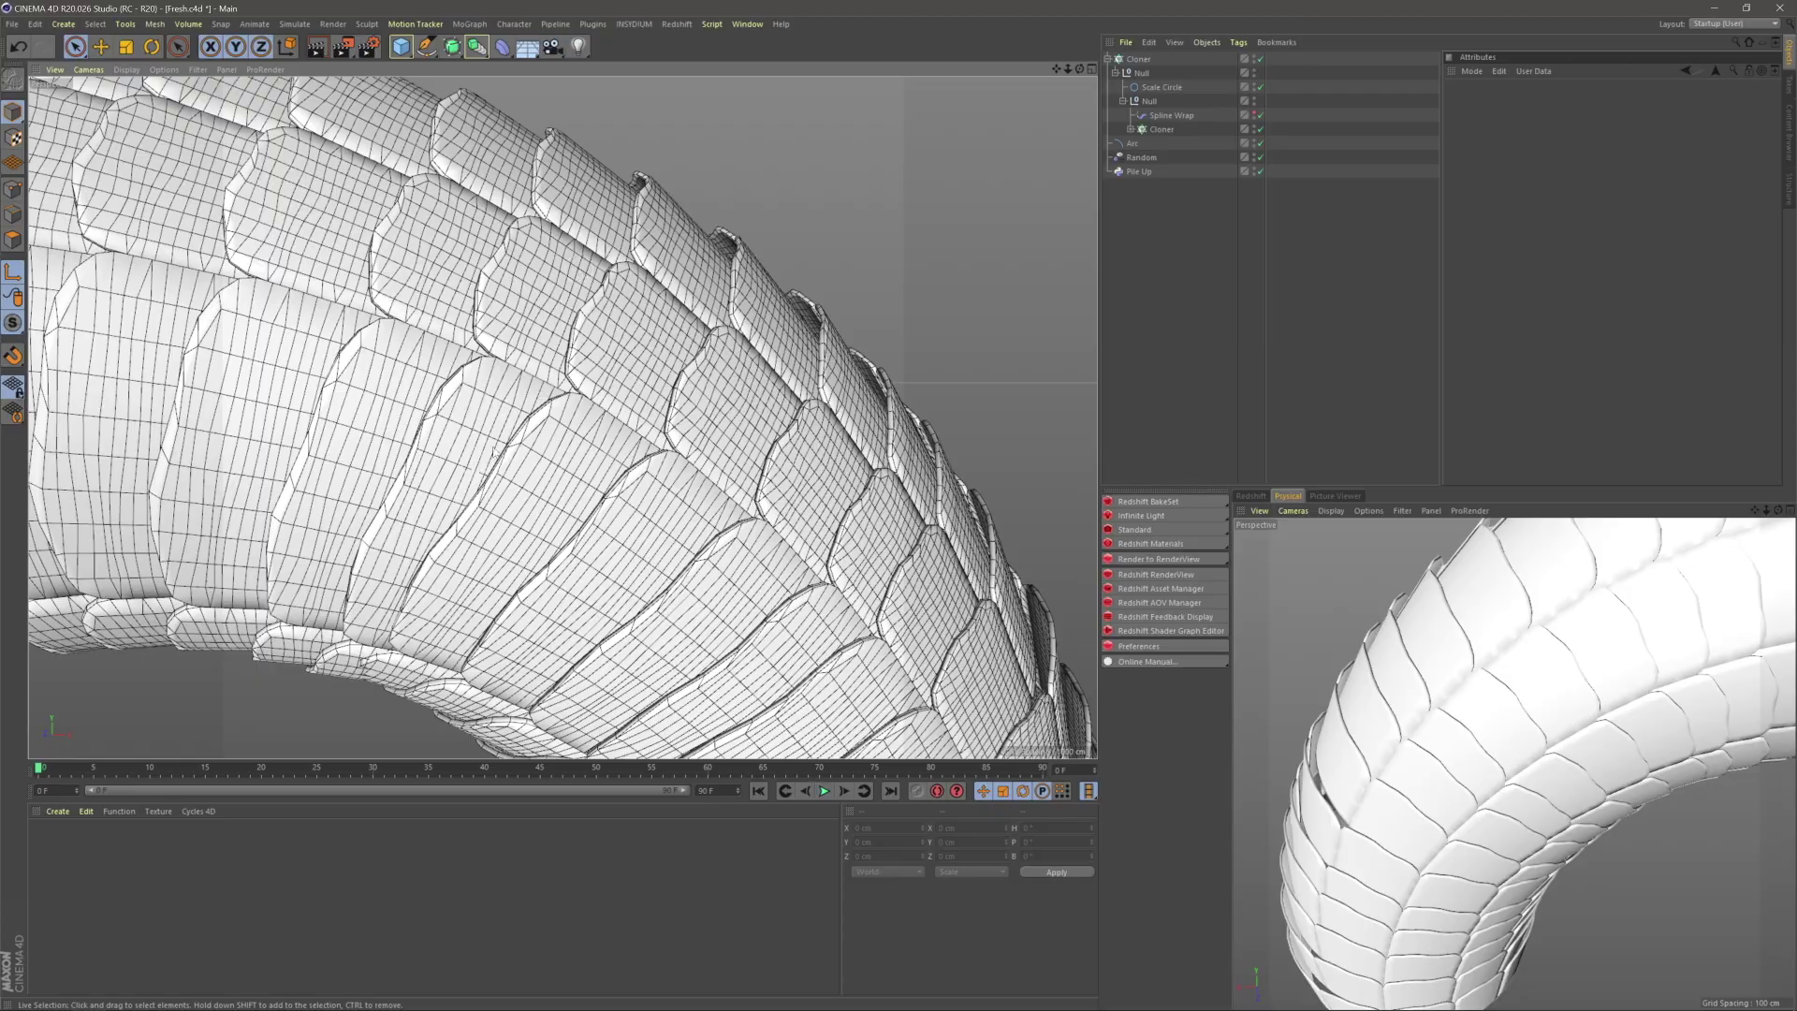
{"action": "mouse_move", "coordinate": [494, 452]}
{"action": "left_mouse_down", "text": "alt"}
{"action": "mouse_move", "coordinate": [444, 412]}
{"action": "mouse_move", "coordinate": [505, 440]}
{"action": "left_mouse_up", "text": "alt"}
{"action": "middle_click_drag", "start_coordinate": [459, 252], "coordinate": [513, 333], "text": "alt"}
{"action": "left_click_drag", "start_coordinate": [513, 333], "coordinate": [636, 355], "text": "alt"}
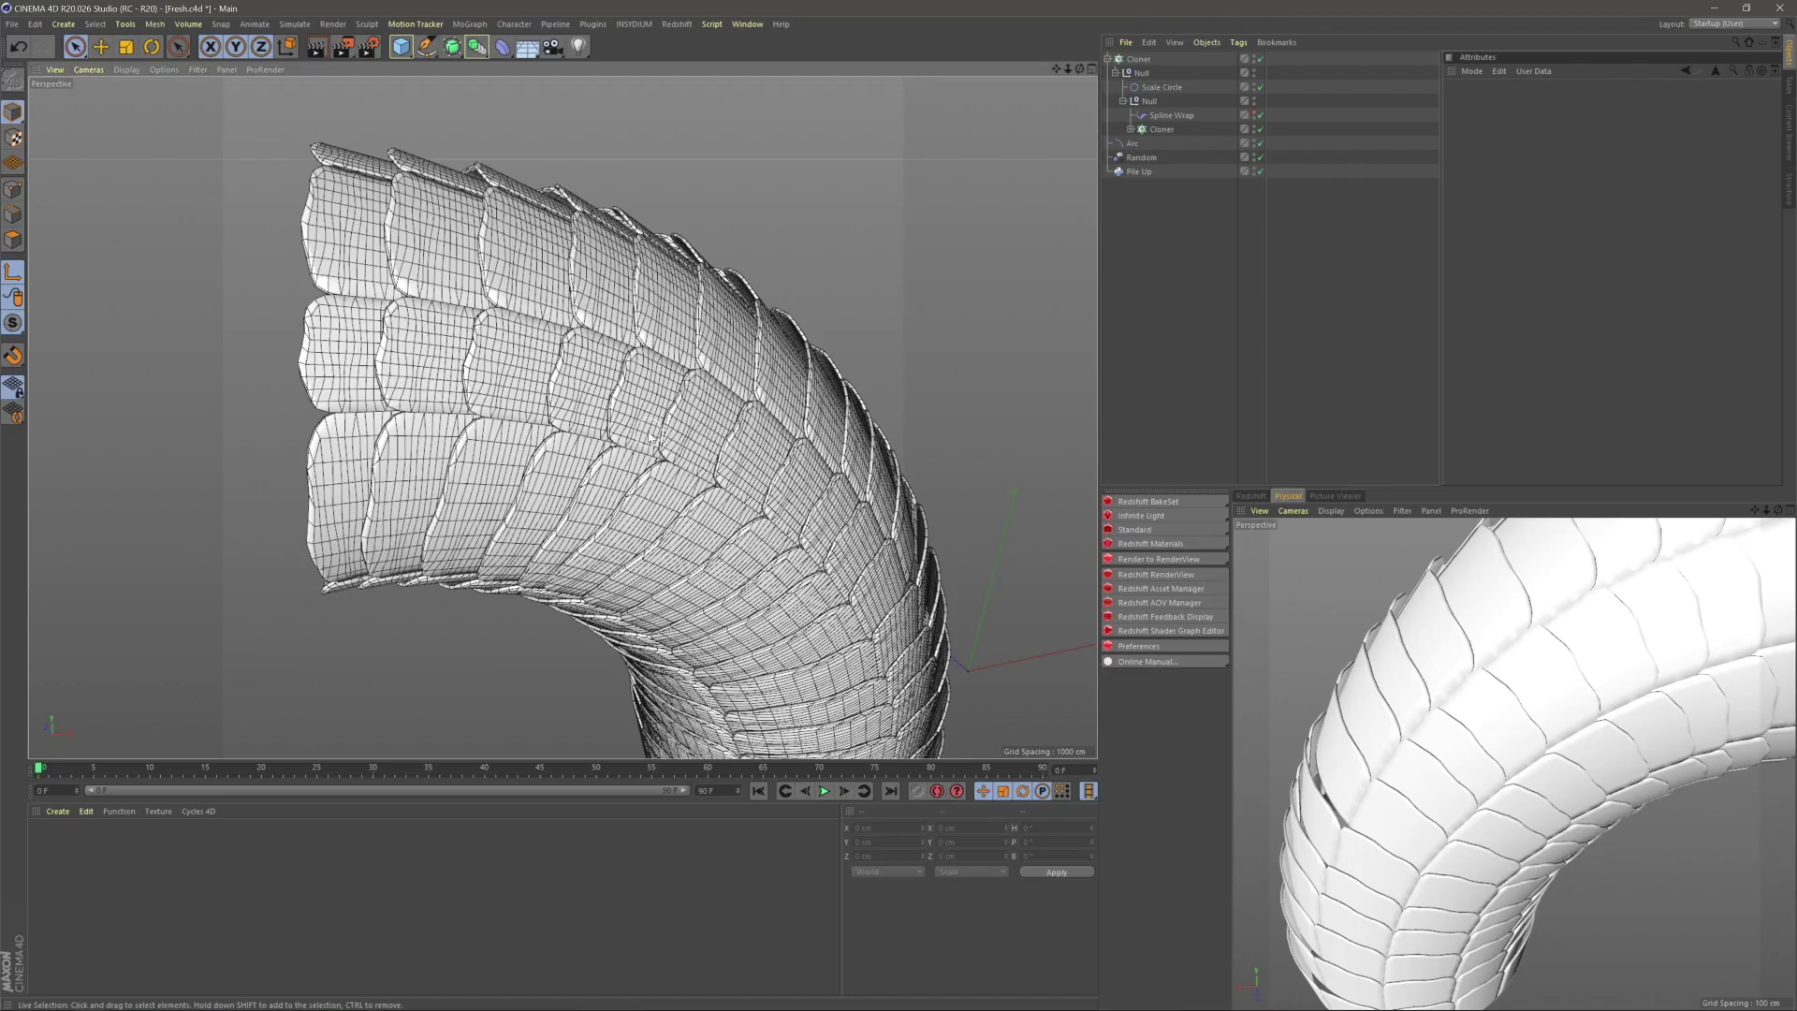
{"action": "left_click_drag", "start_coordinate": [652, 436], "coordinate": [963, 417], "text": "alt"}
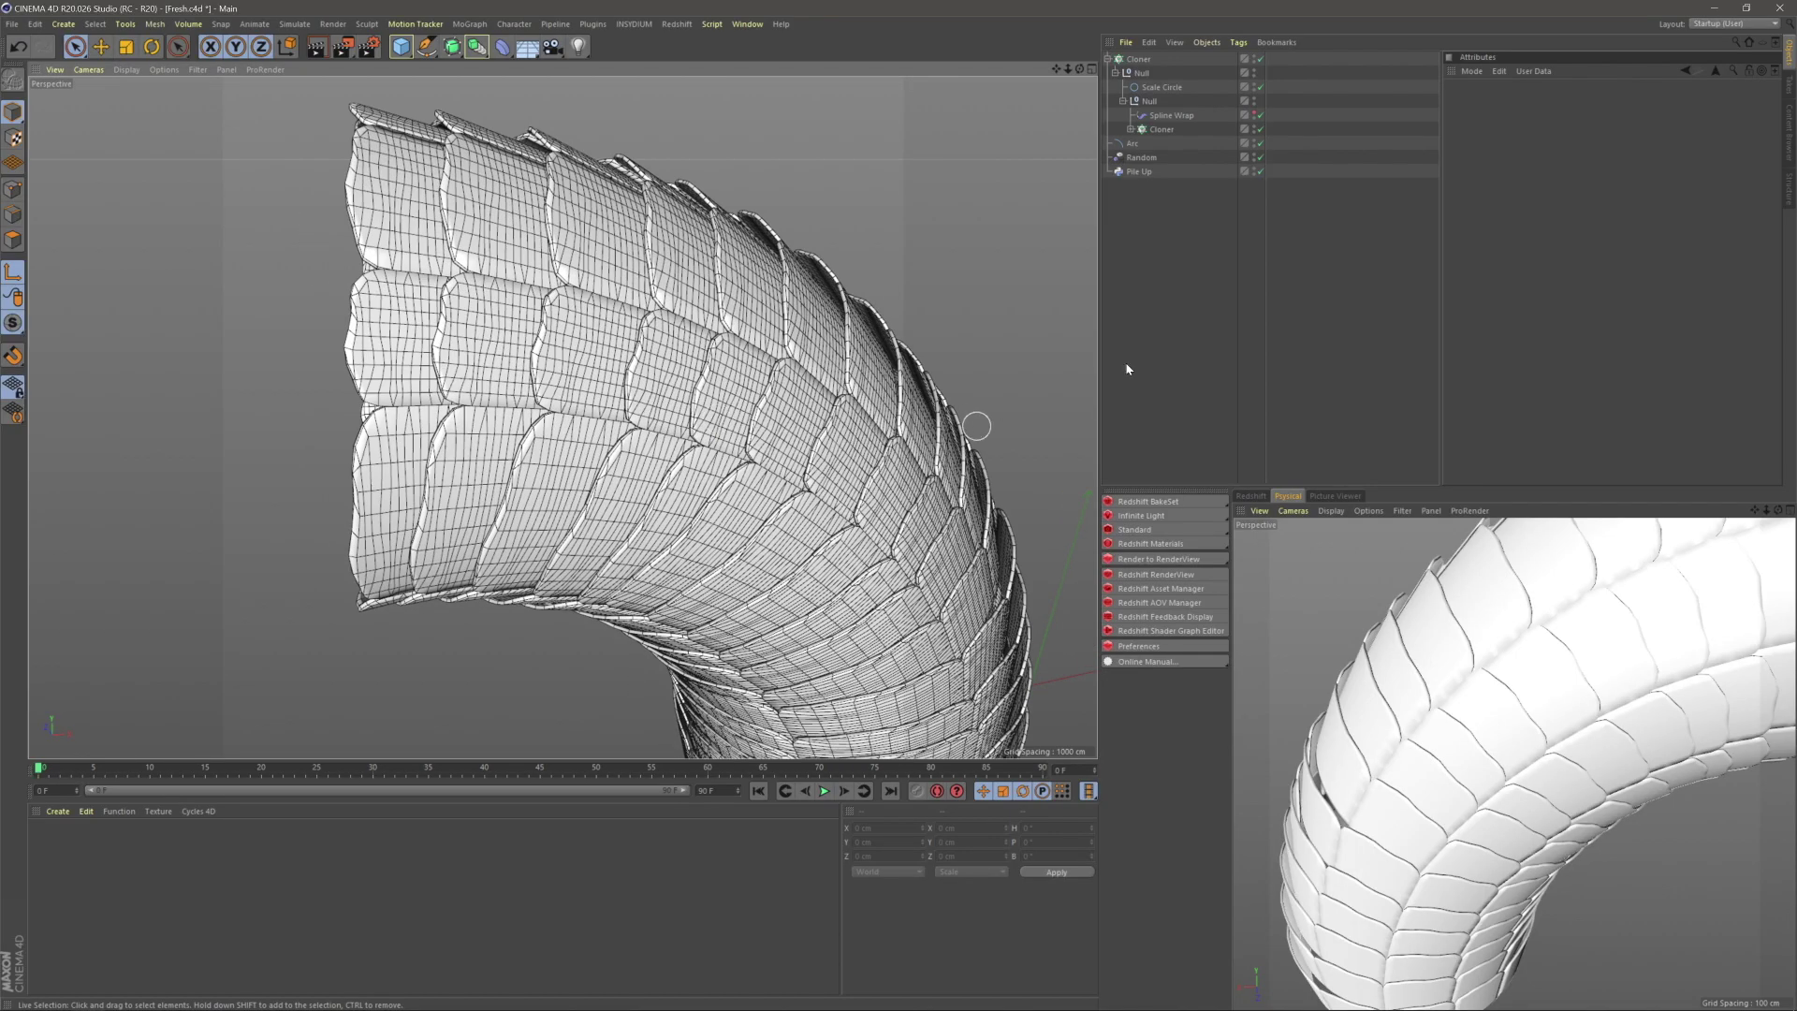
- Rename the existing Random effector as Original Random
{"action": "left_click", "coordinate": [1138, 60]}
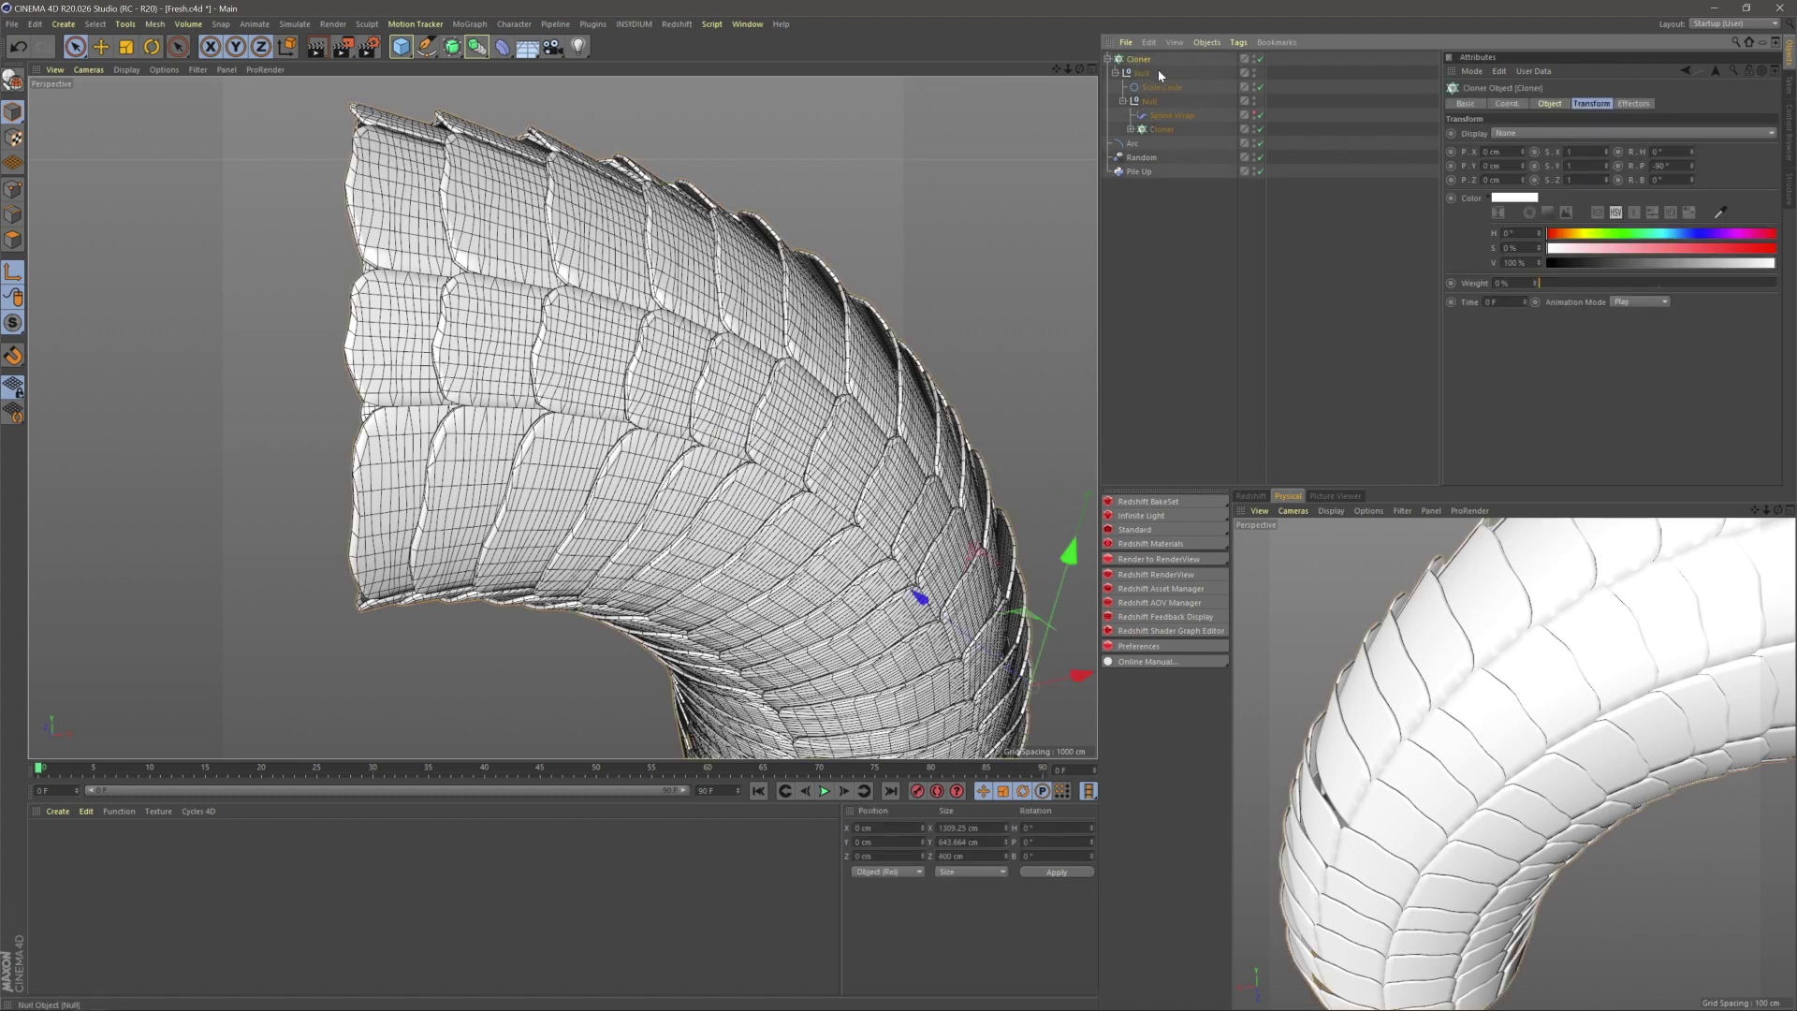
{"action": "left_click", "coordinate": [1153, 184]}
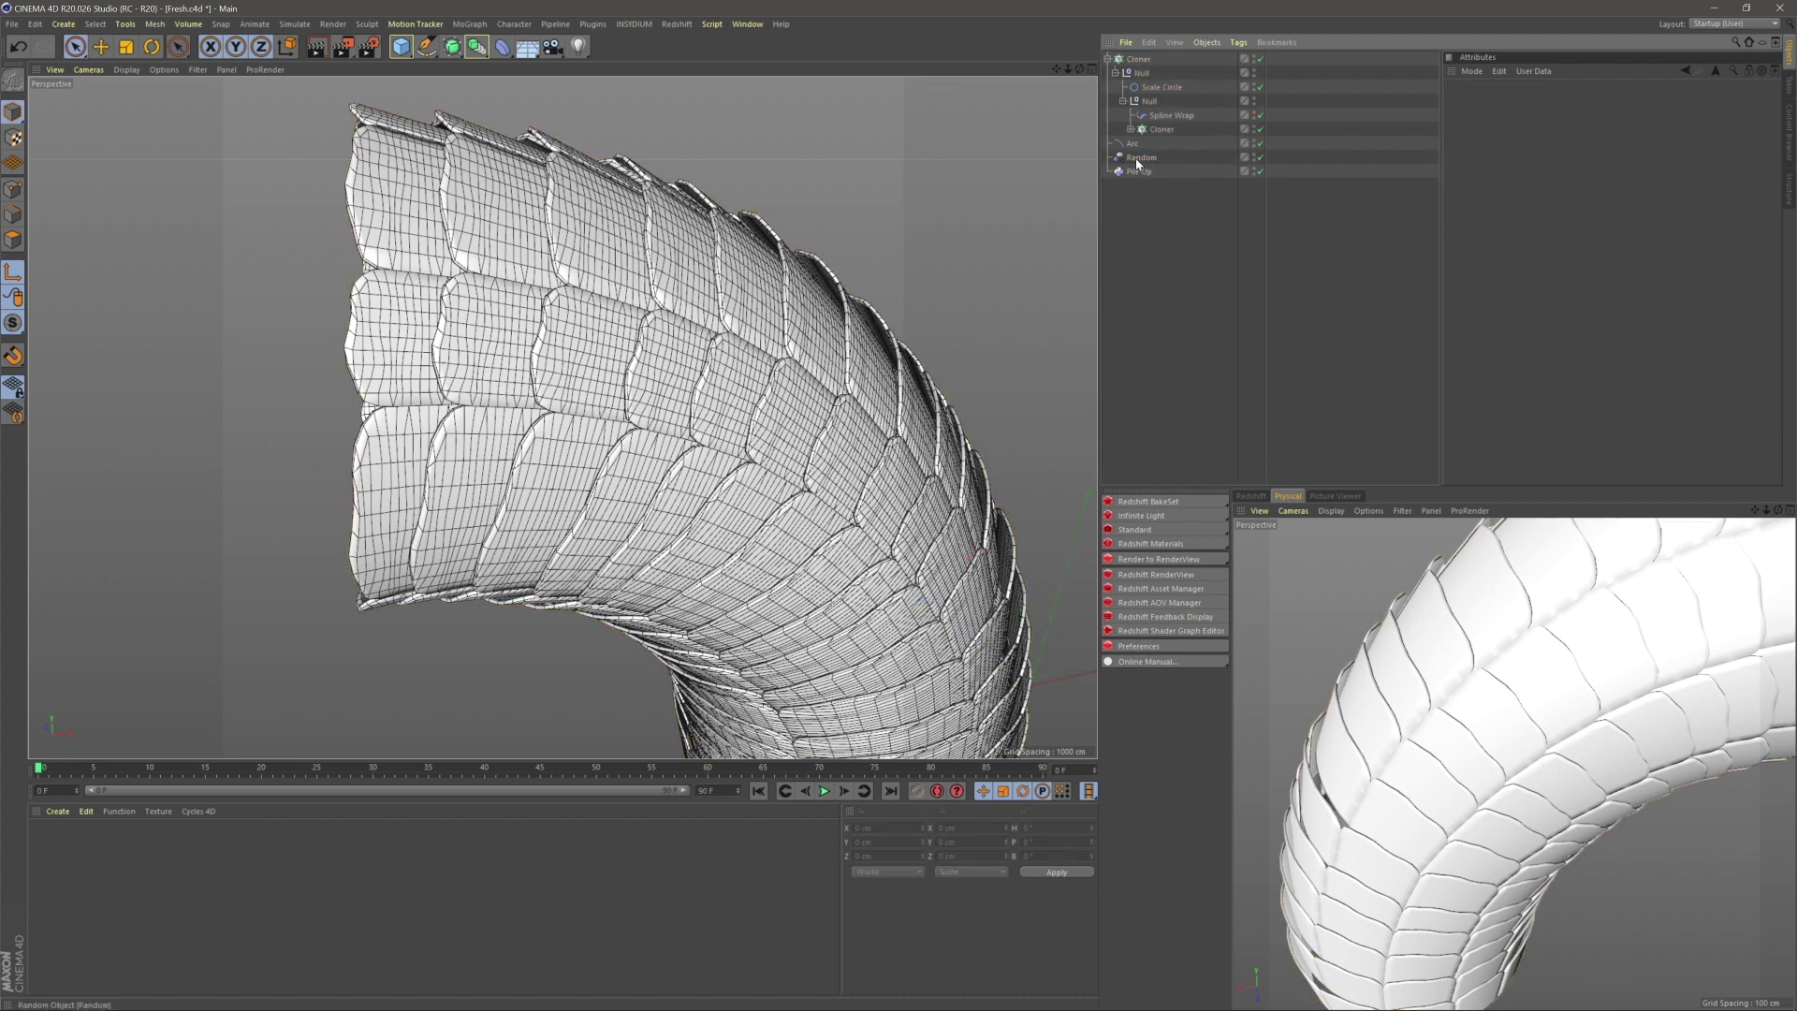
{"action": "left_click", "coordinate": [1138, 158]}
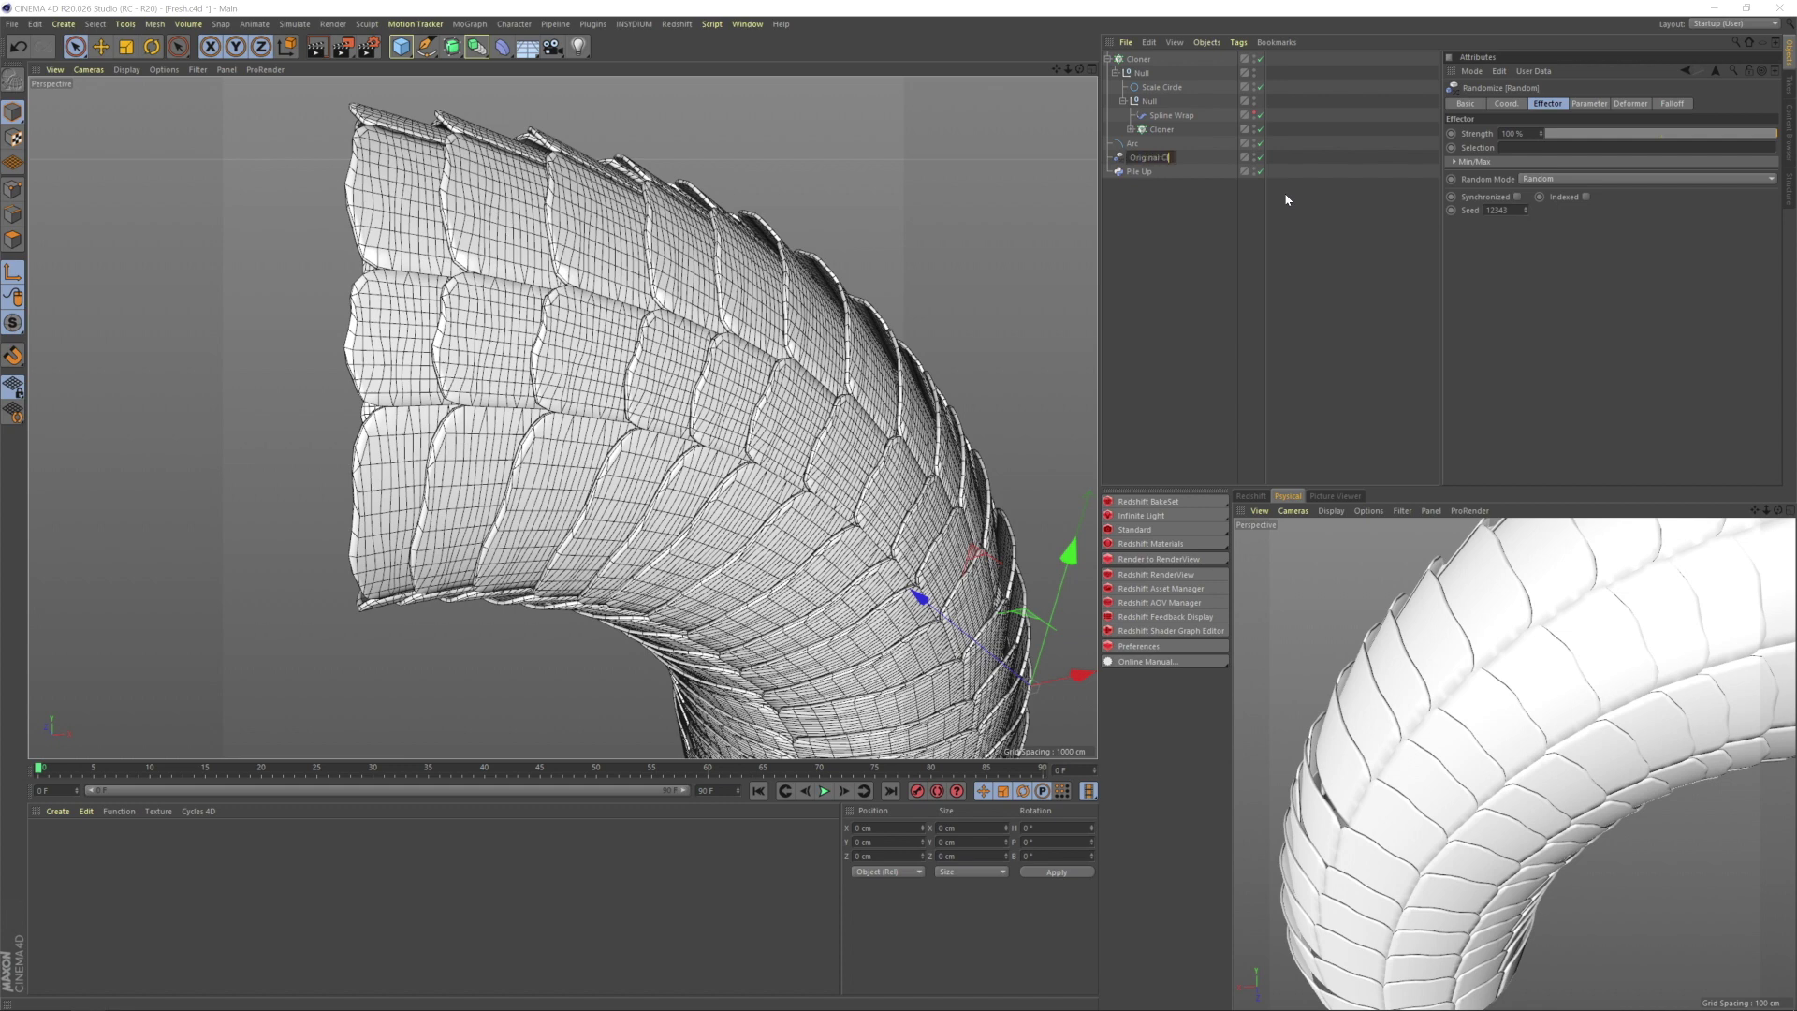
{"action": "type", "text": "om"}
{"action": "key", "text": "Return"}
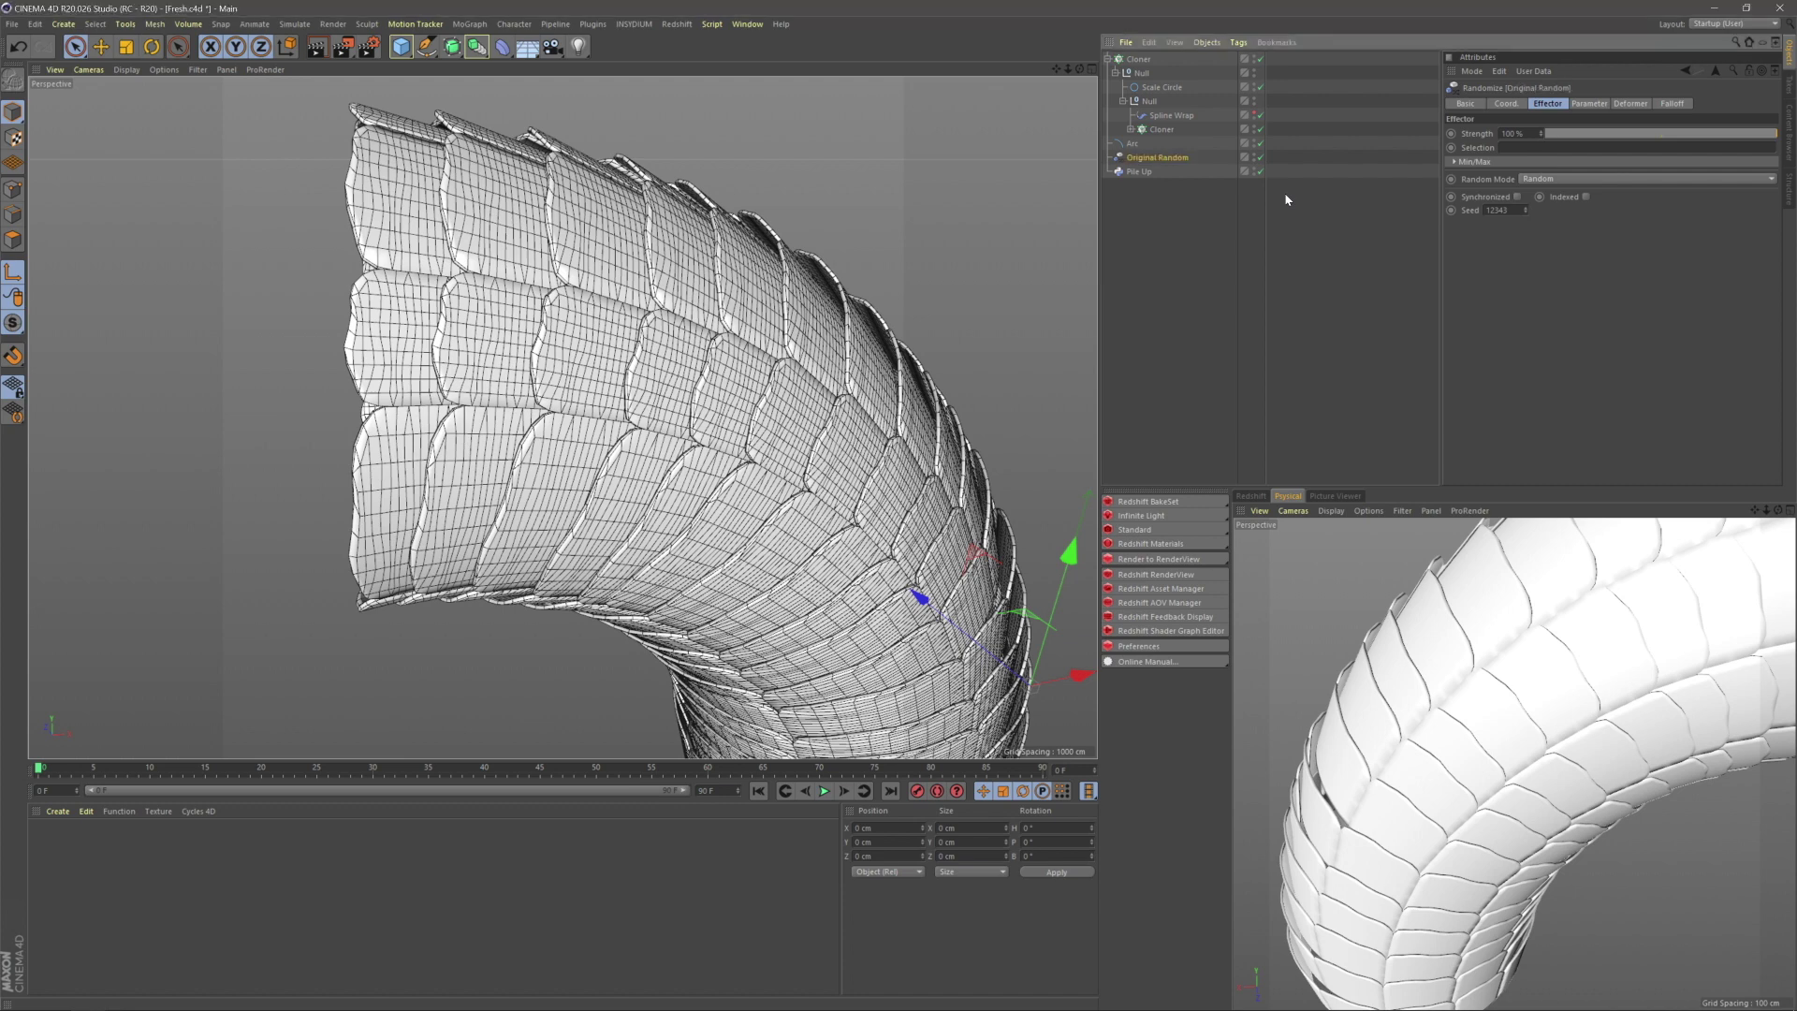
- Add a second Random effector to the outer Cloner and name it Arc Random
{"action": "left_click", "coordinate": [1301, 209]}
{"action": "left_click", "coordinate": [1138, 58]}
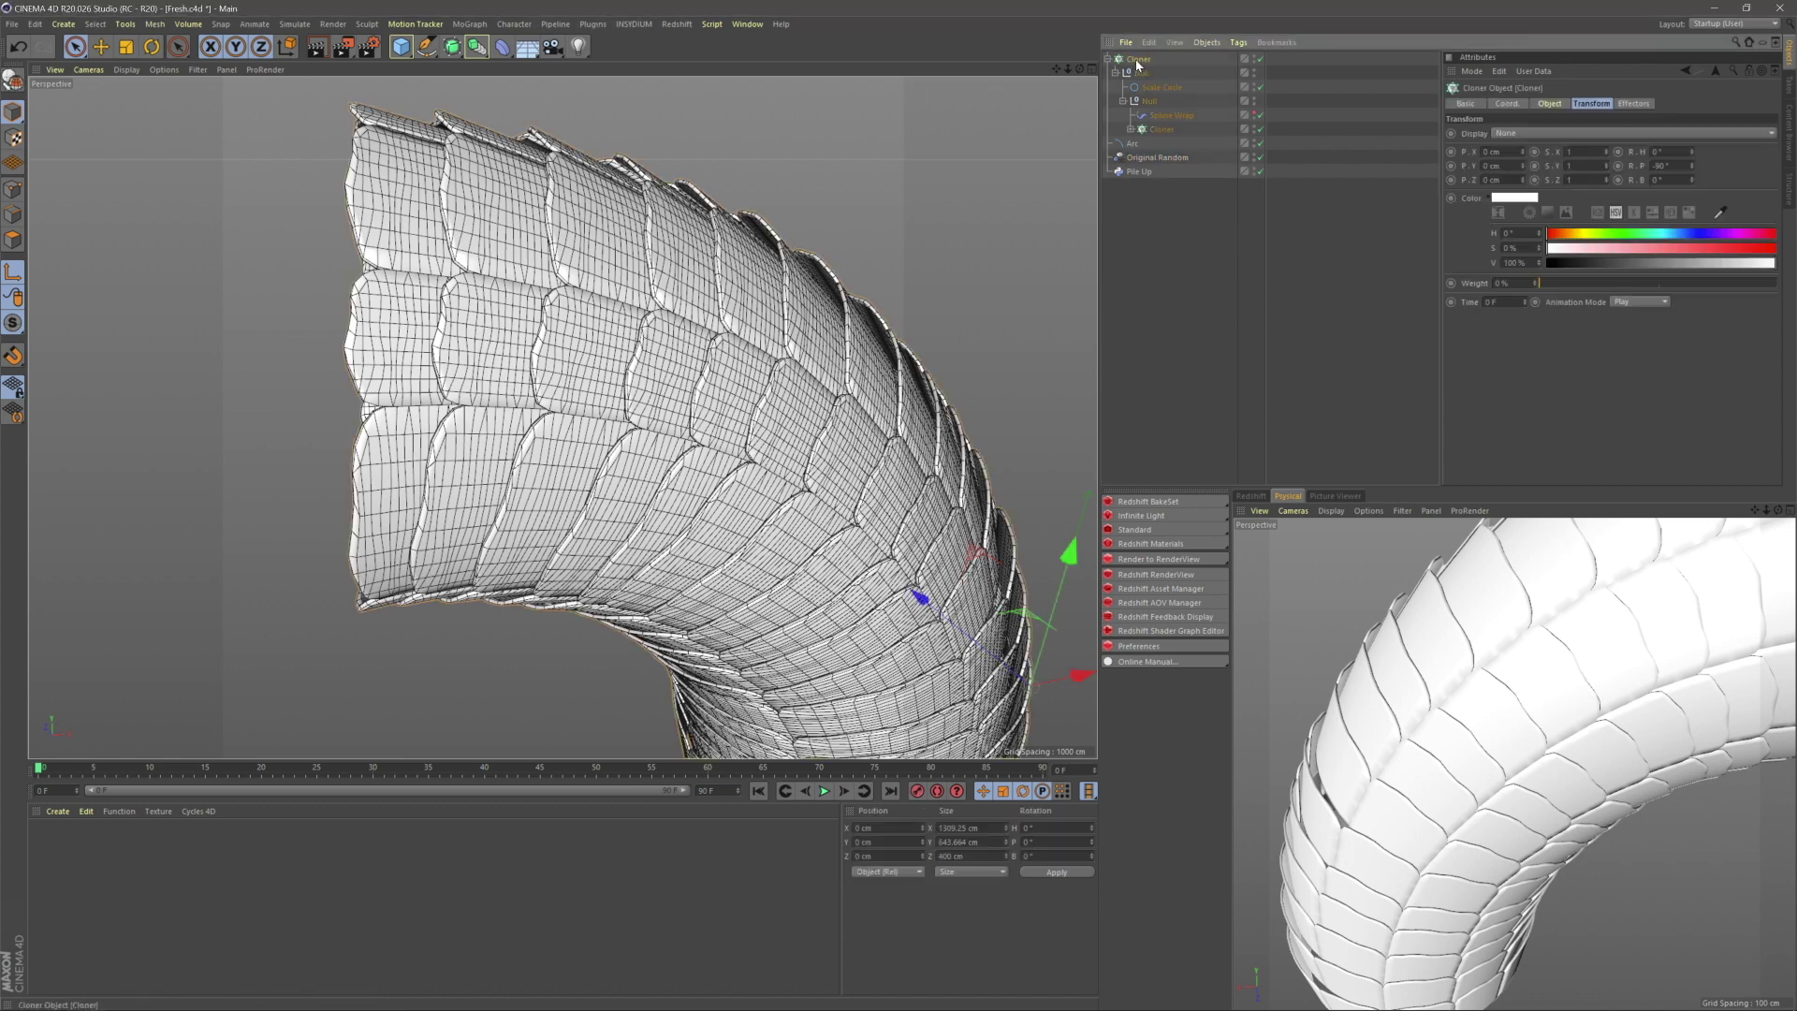
{"action": "left_click", "coordinate": [469, 24]}
{"action": "mouse_move", "coordinate": [512, 56]}
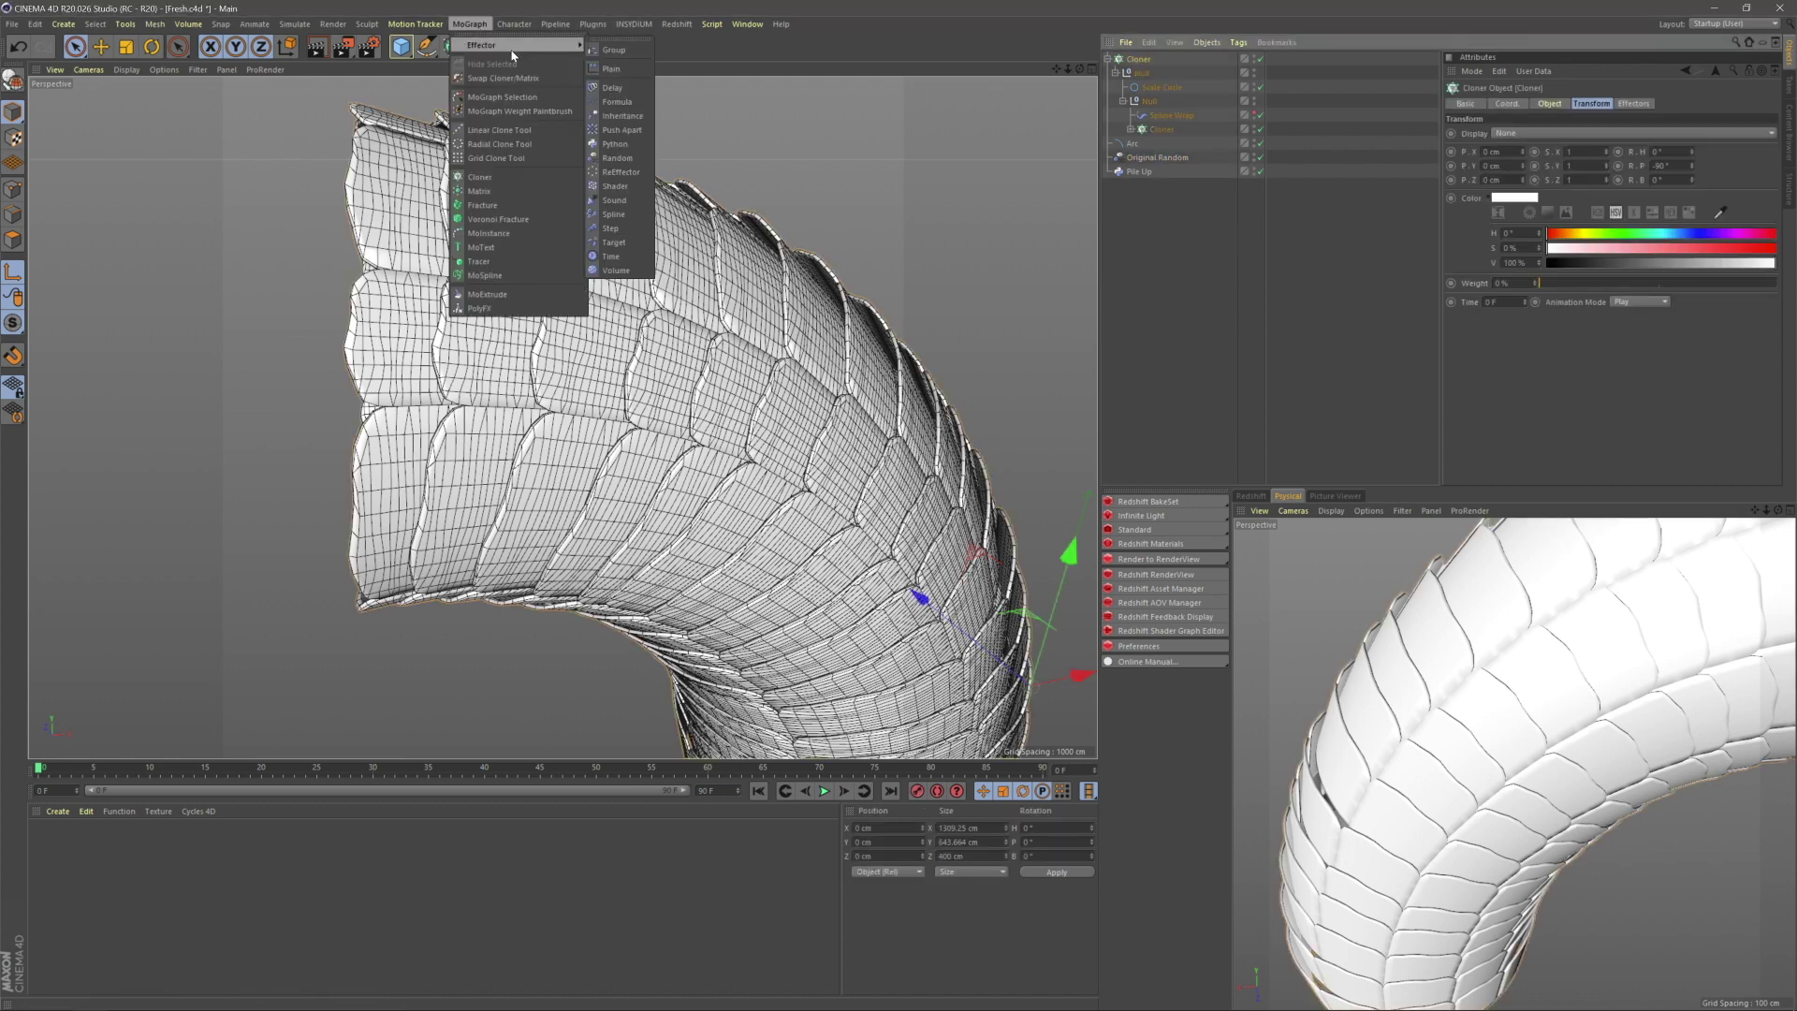
{"action": "left_click", "coordinate": [617, 157]}
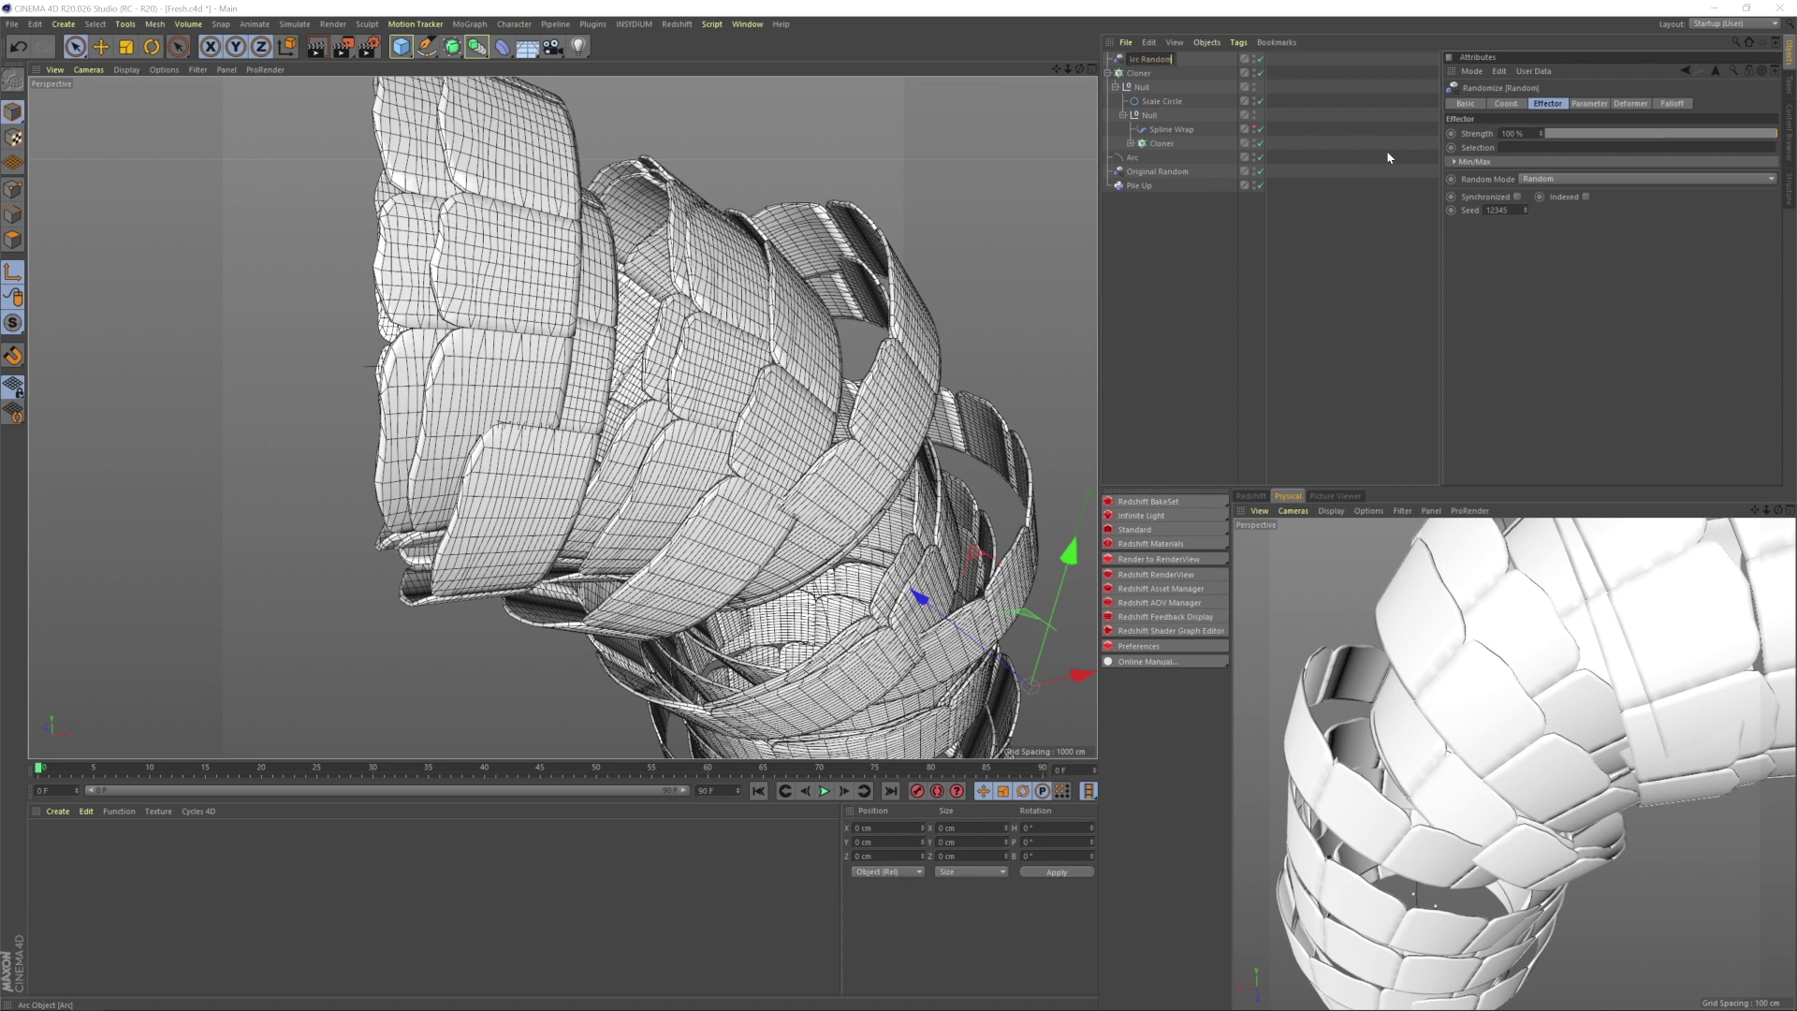
{"action": "key", "text": "Return"}
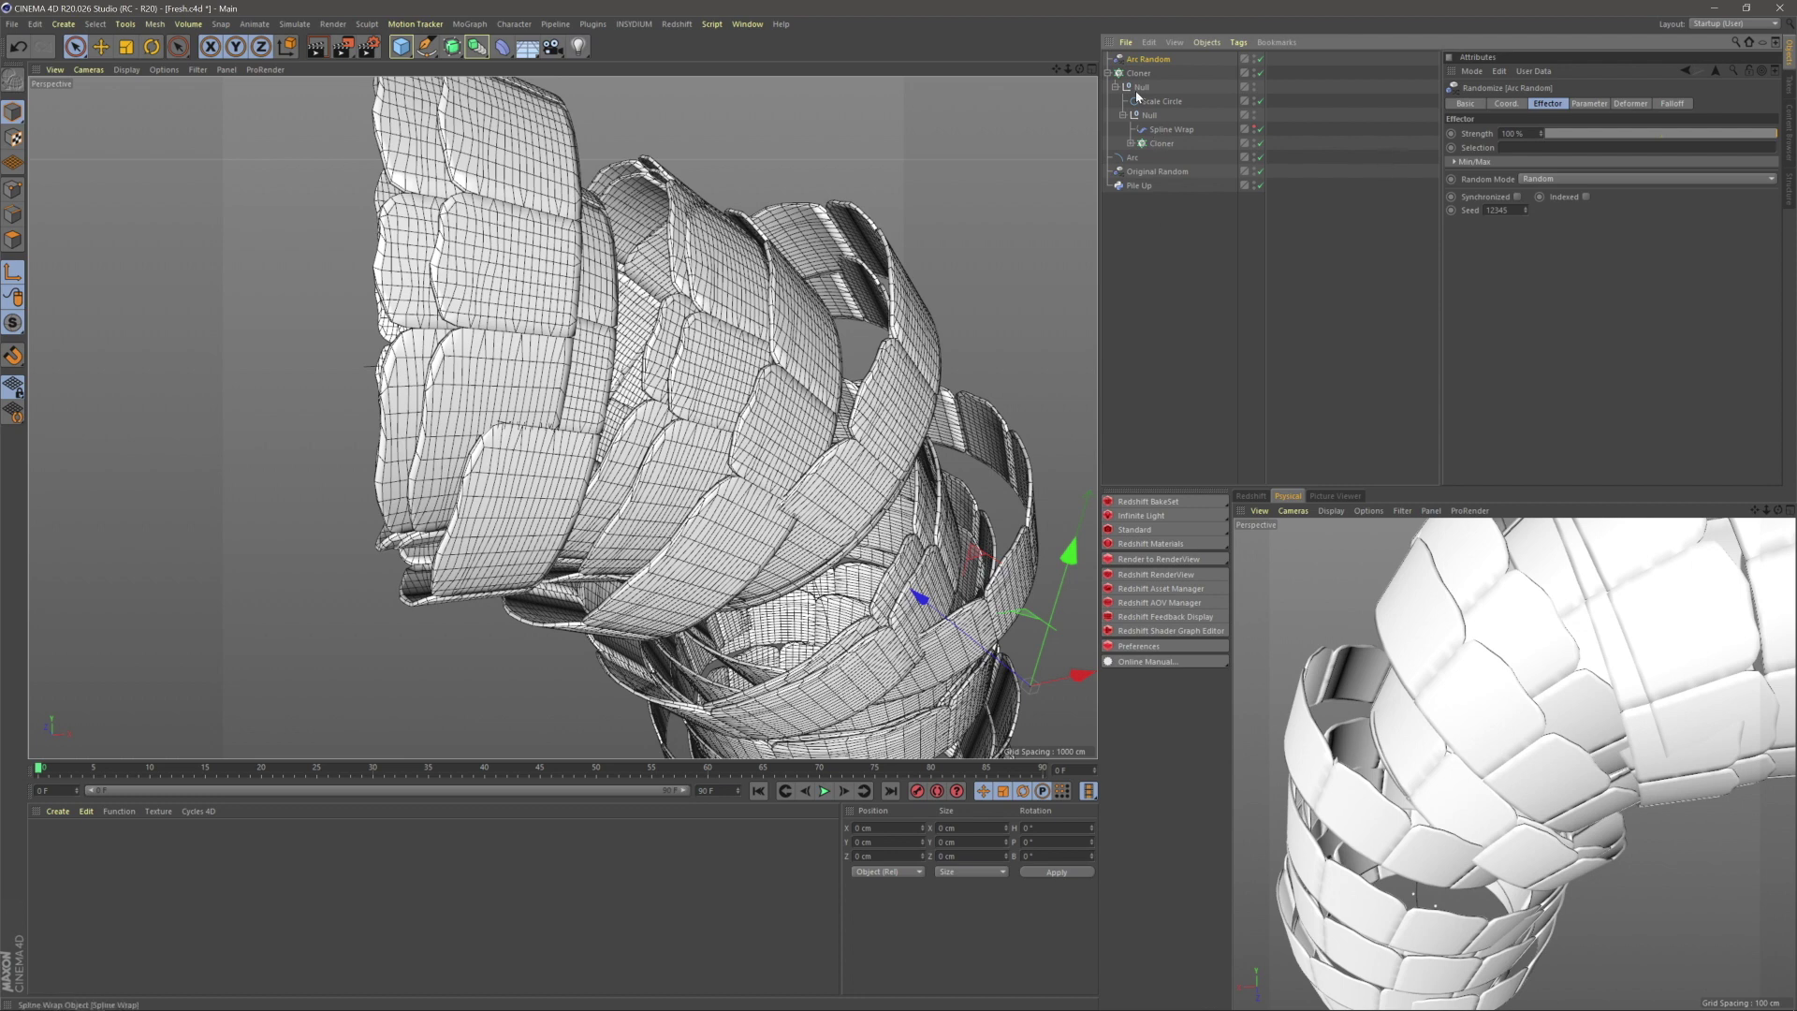
- Turn off Arc Random's position variation and use heading rotation (R.H) to twist each ring of scales randomly
{"action": "left_click", "coordinate": [1589, 104]}
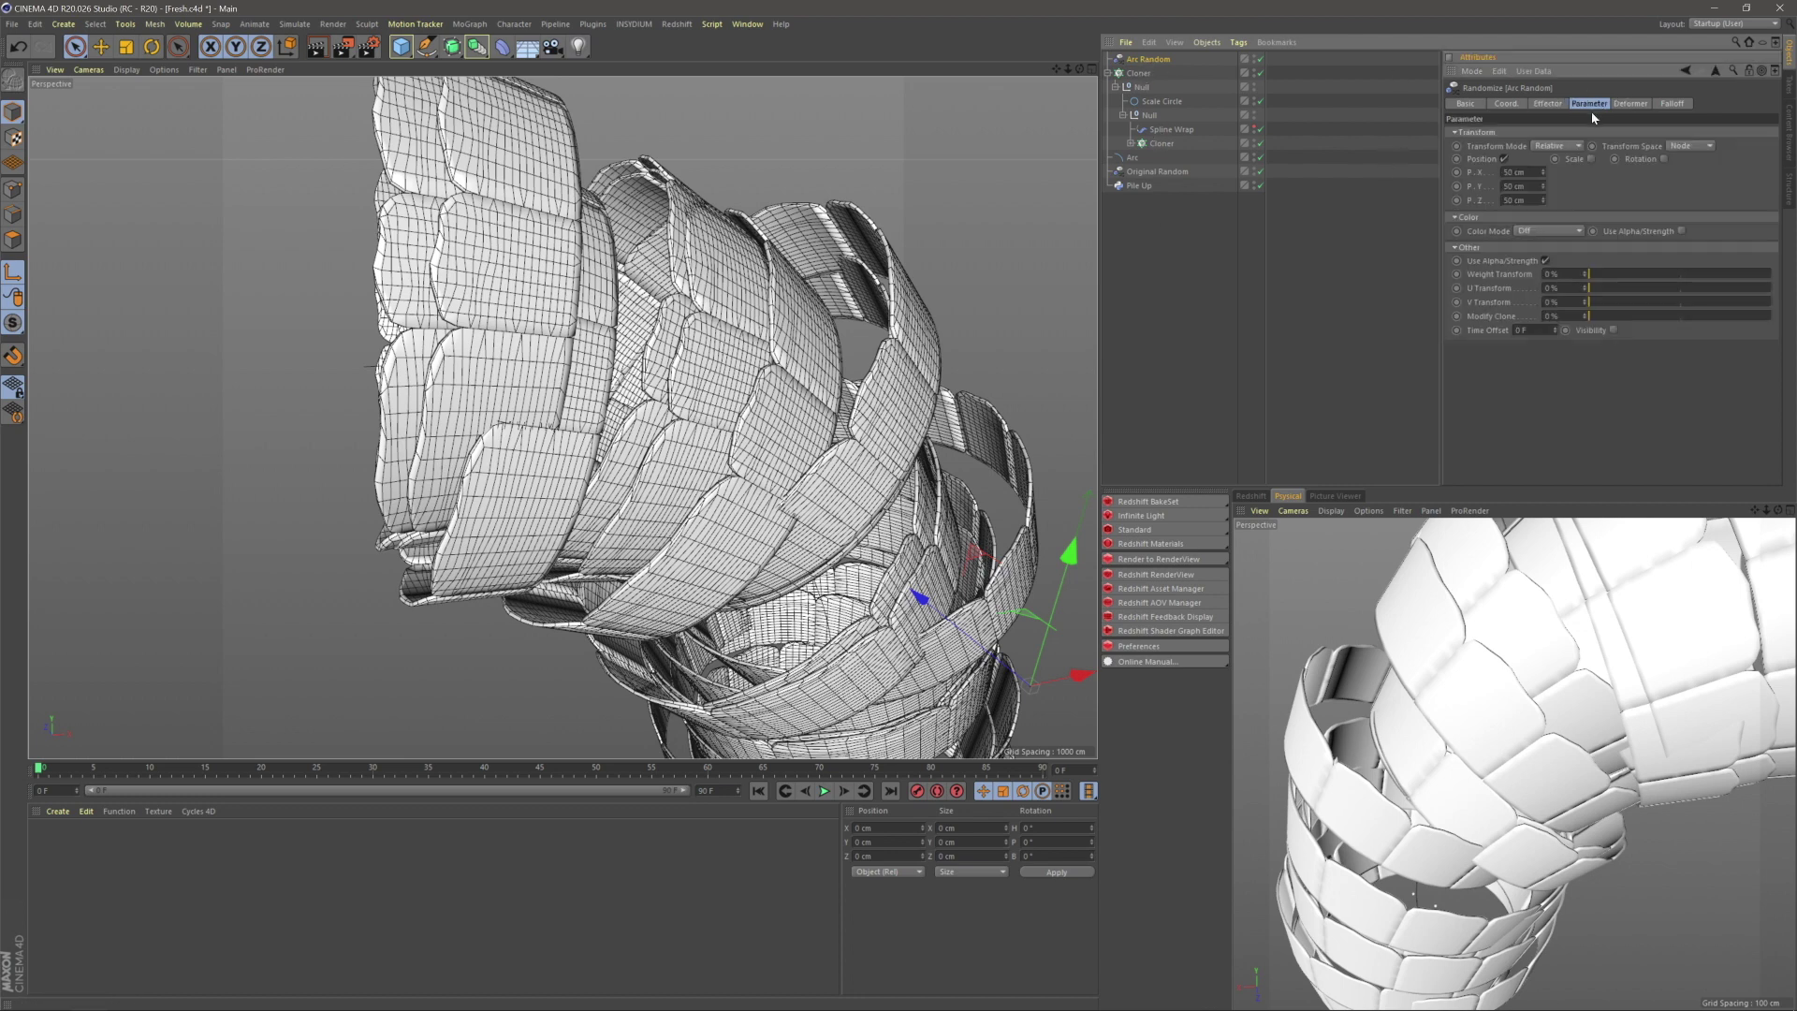
{"action": "left_click", "coordinate": [1505, 159]}
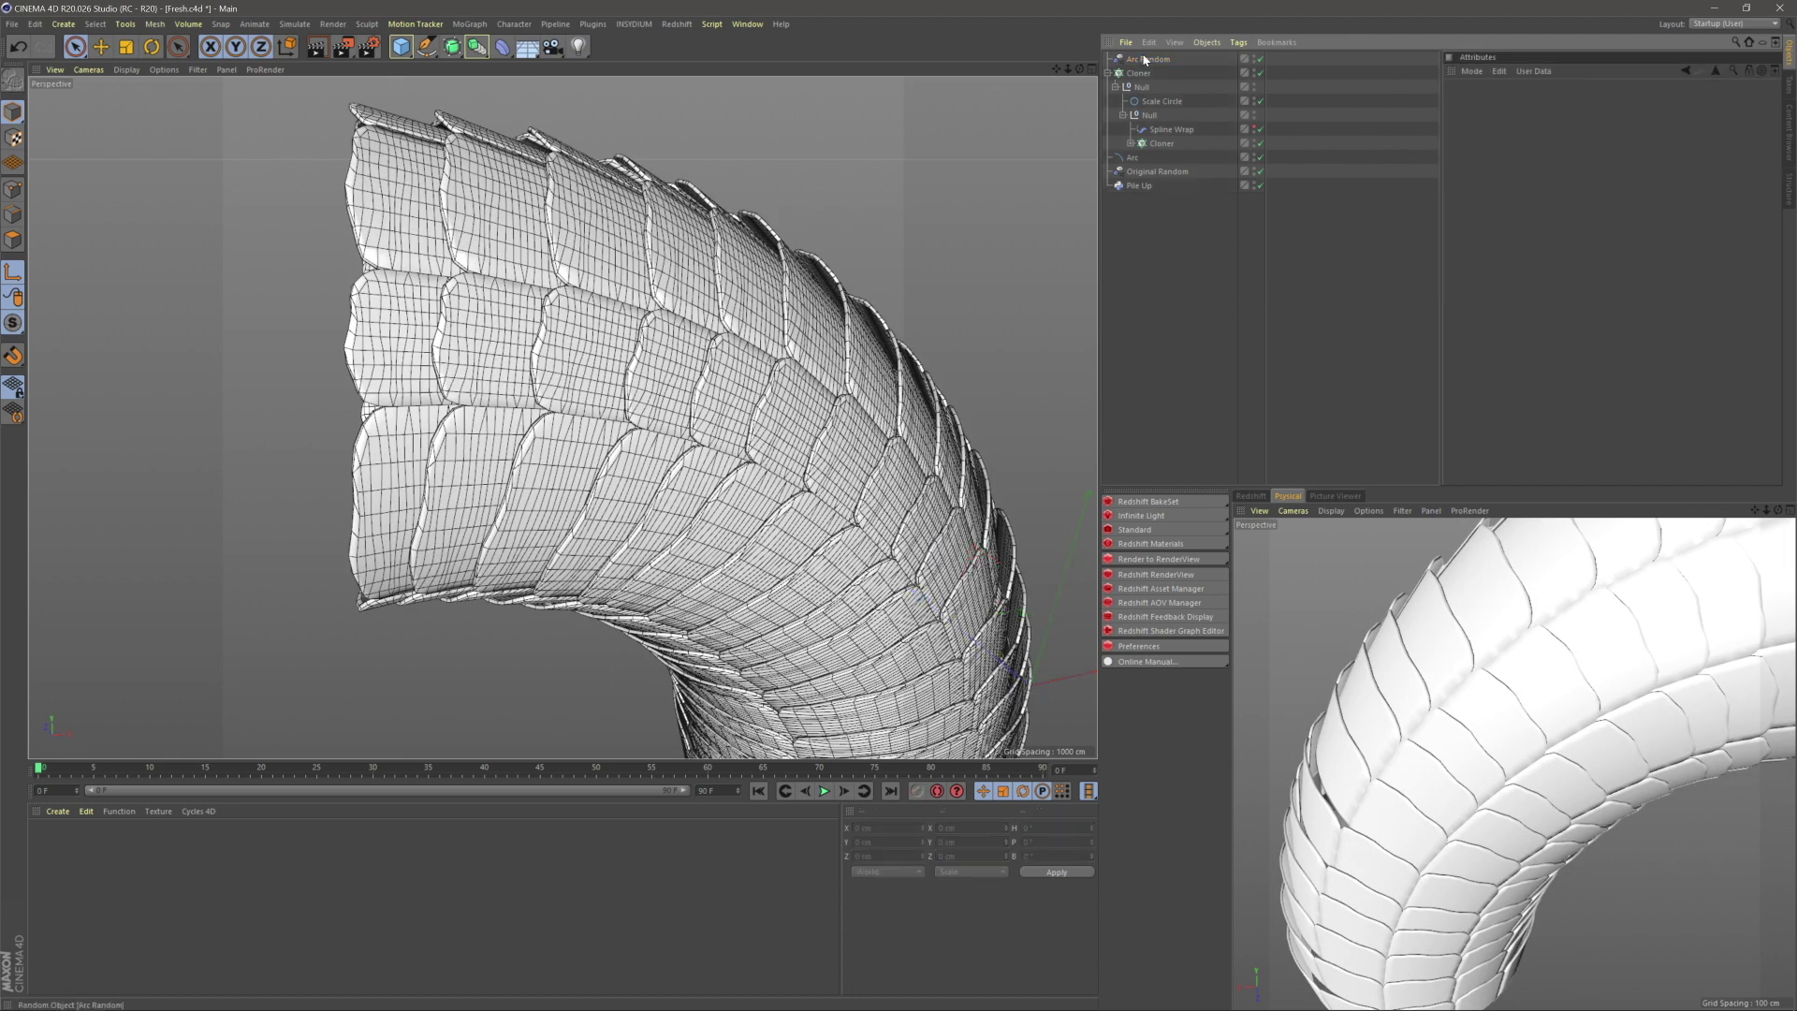
{"action": "scroll", "coordinate": [966, 346], "scroll_direction": "up", "scroll_amount": 3}
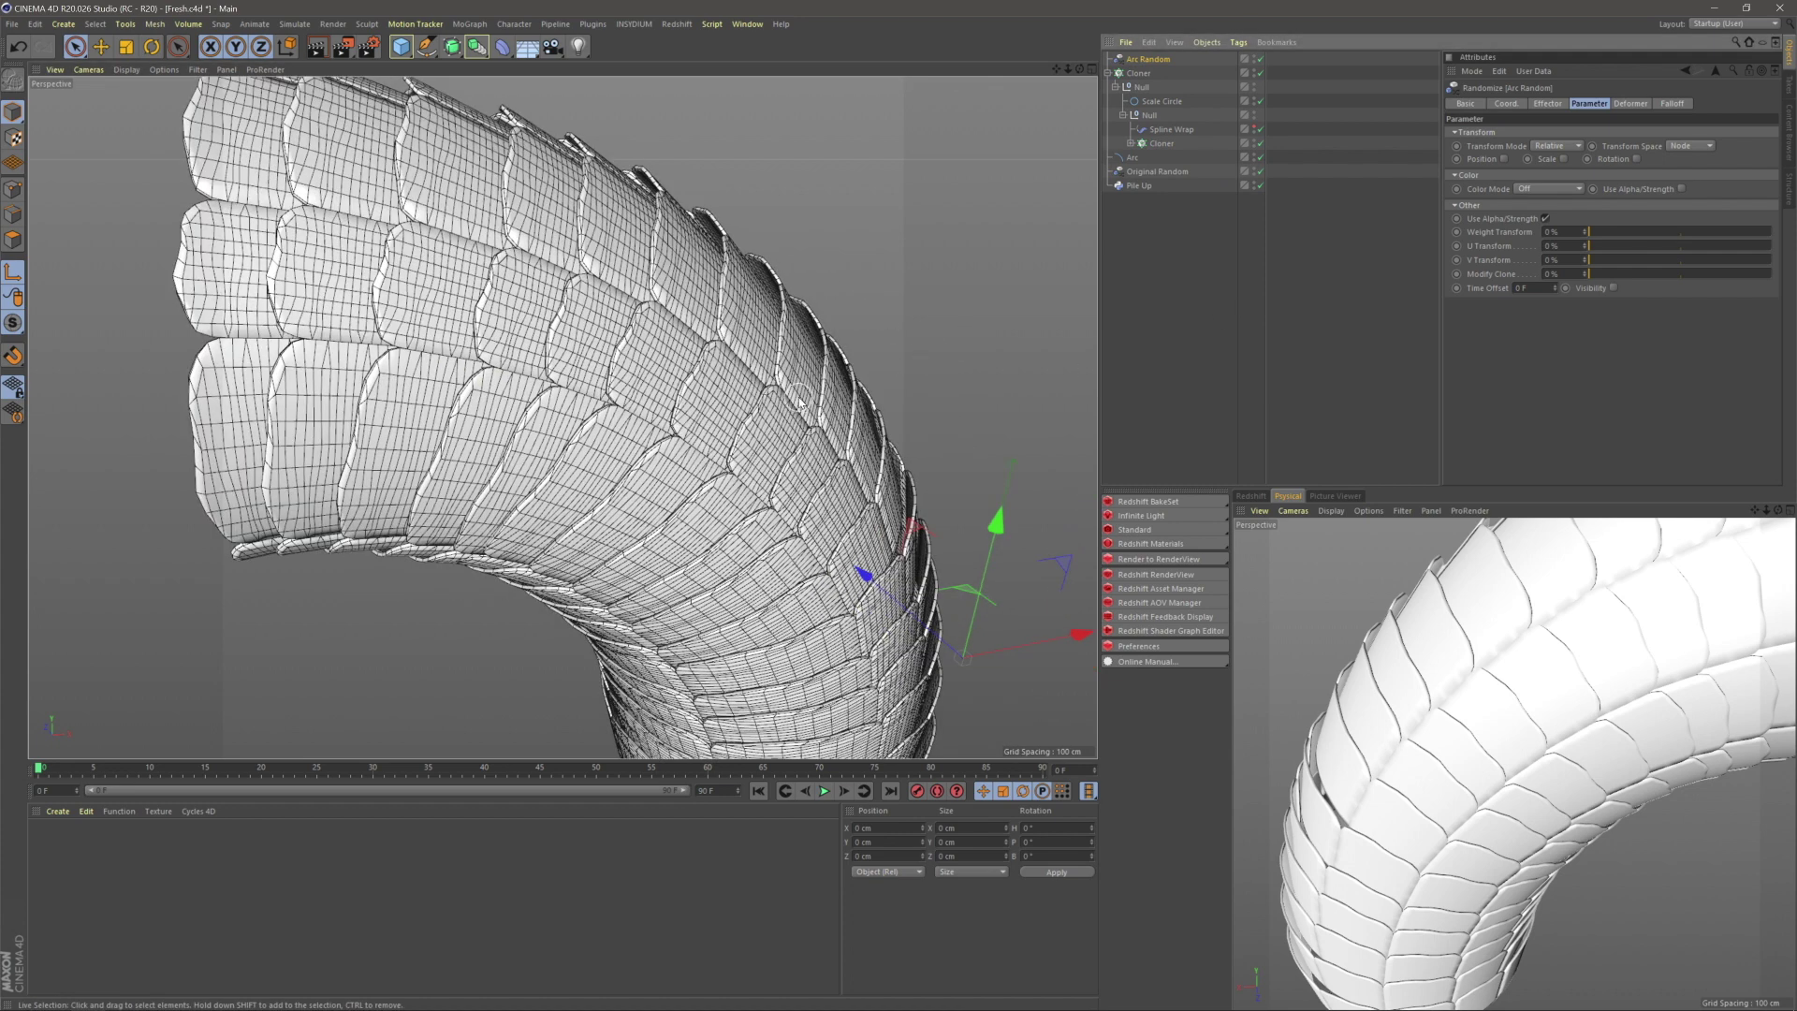
{"action": "left_click", "coordinate": [1636, 159]}
{"action": "mouse_move", "coordinate": [1676, 173]}
{"action": "left_mouse_down"}
{"action": "mouse_move", "coordinate": [1676, 150]}
{"action": "mouse_move", "coordinate": [1673, 170]}
{"action": "left_mouse_up"}
{"action": "left_click", "coordinate": [1498, 104]}
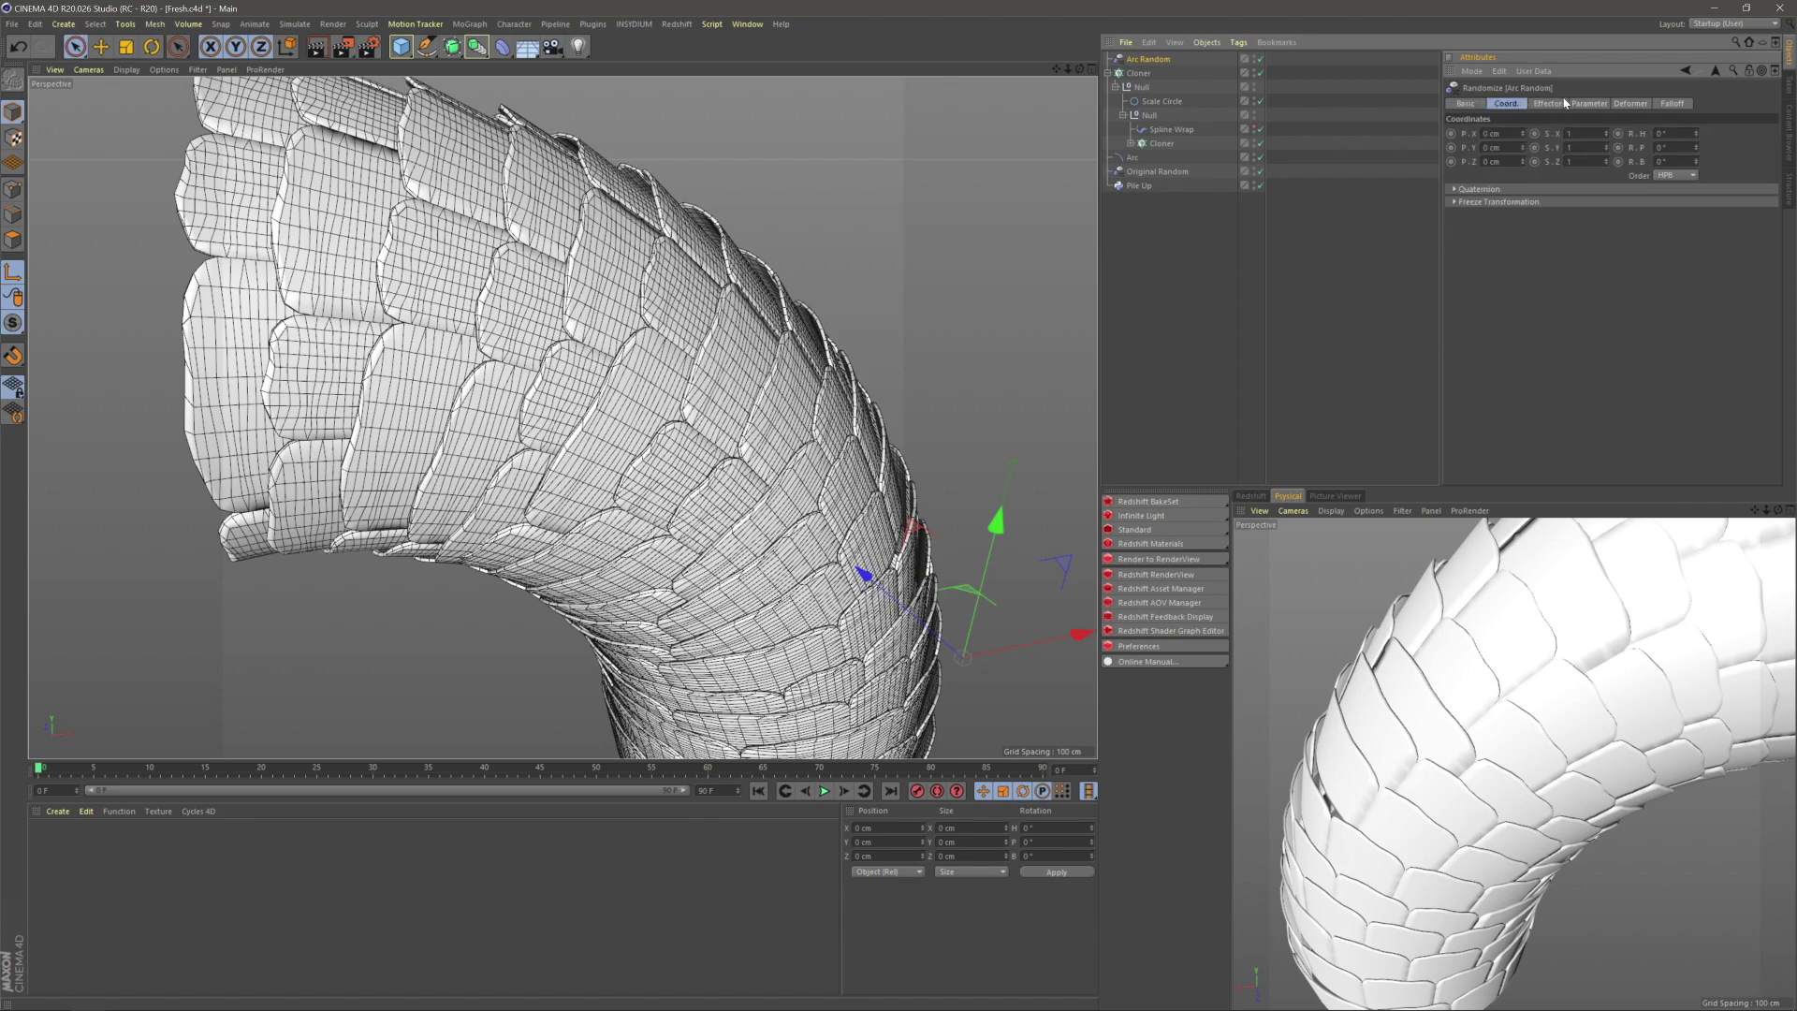
{"action": "left_click", "coordinate": [1578, 104]}
{"action": "left_click_drag", "start_coordinate": [1676, 178], "coordinate": [1676, 79]}
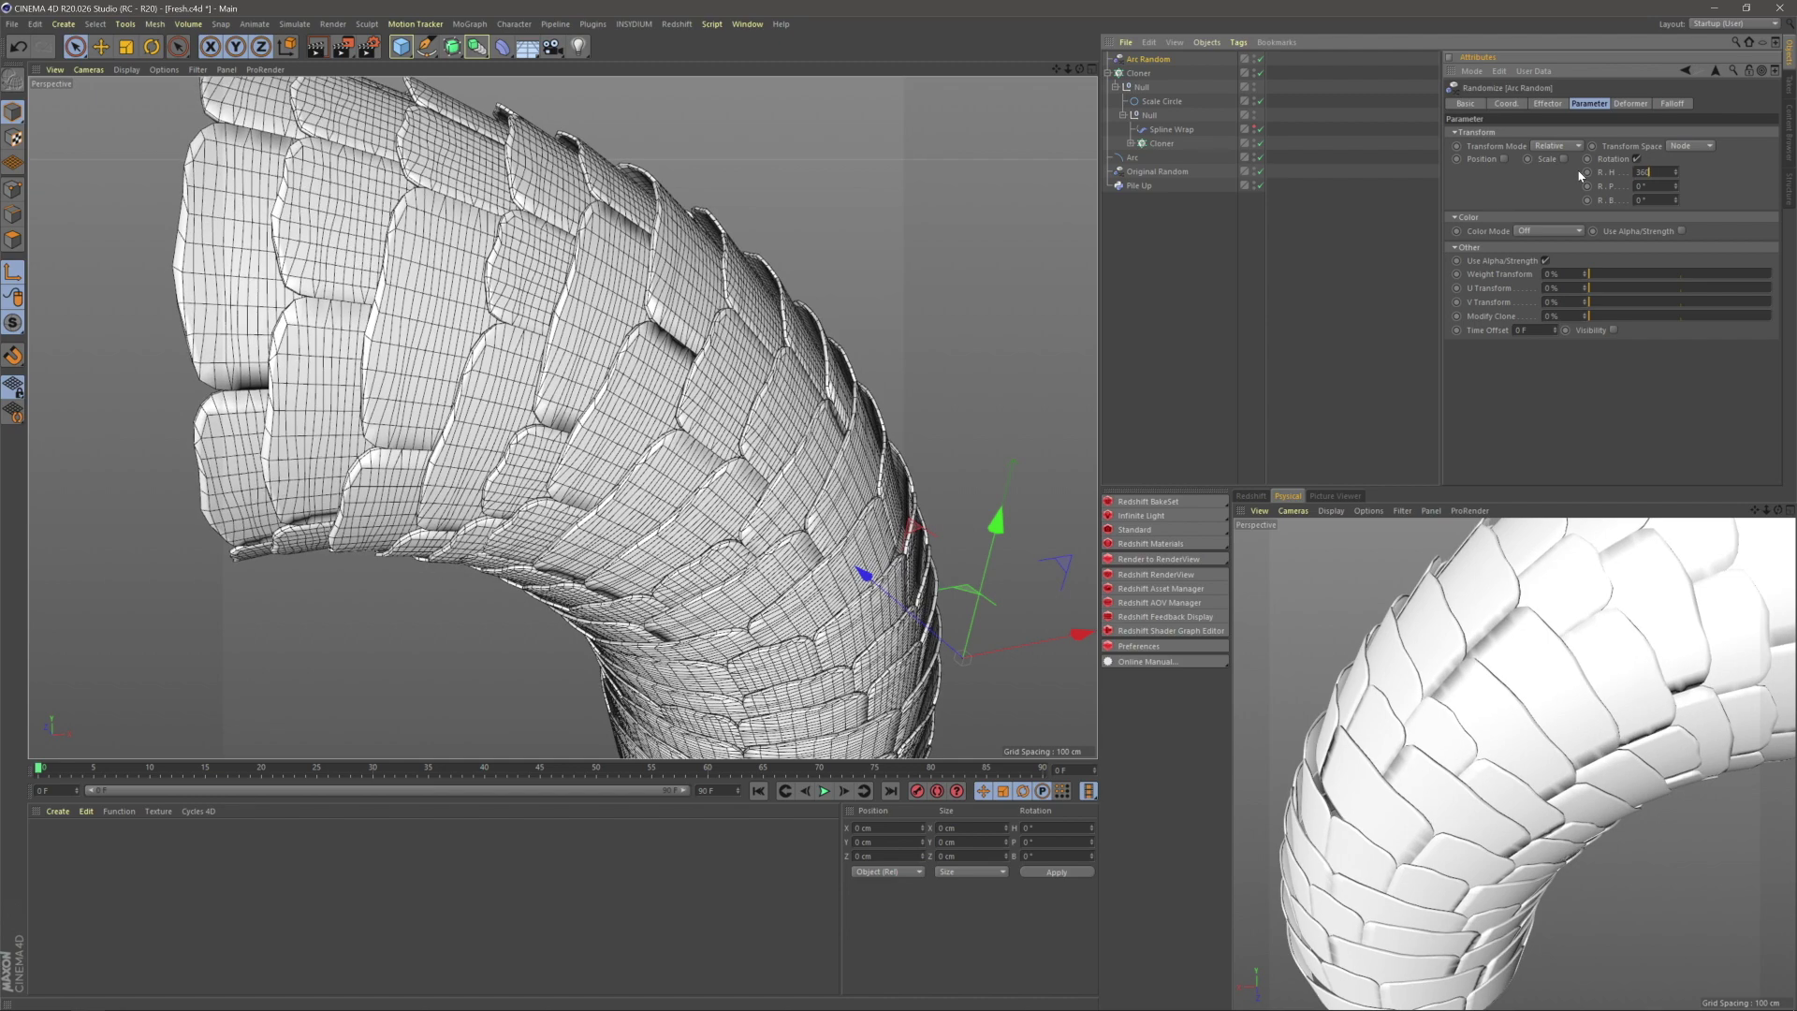
{"action": "key", "text": "Return"}
- Inspect the randomly rotated rings over the whole tube and up close
{"action": "left_click", "coordinate": [1288, 324]}
{"action": "scroll", "coordinate": [710, 485], "scroll_direction": "down", "scroll_amount": 5}
{"action": "left_click_drag", "start_coordinate": [711, 487], "coordinate": [680, 456], "text": "alt"}
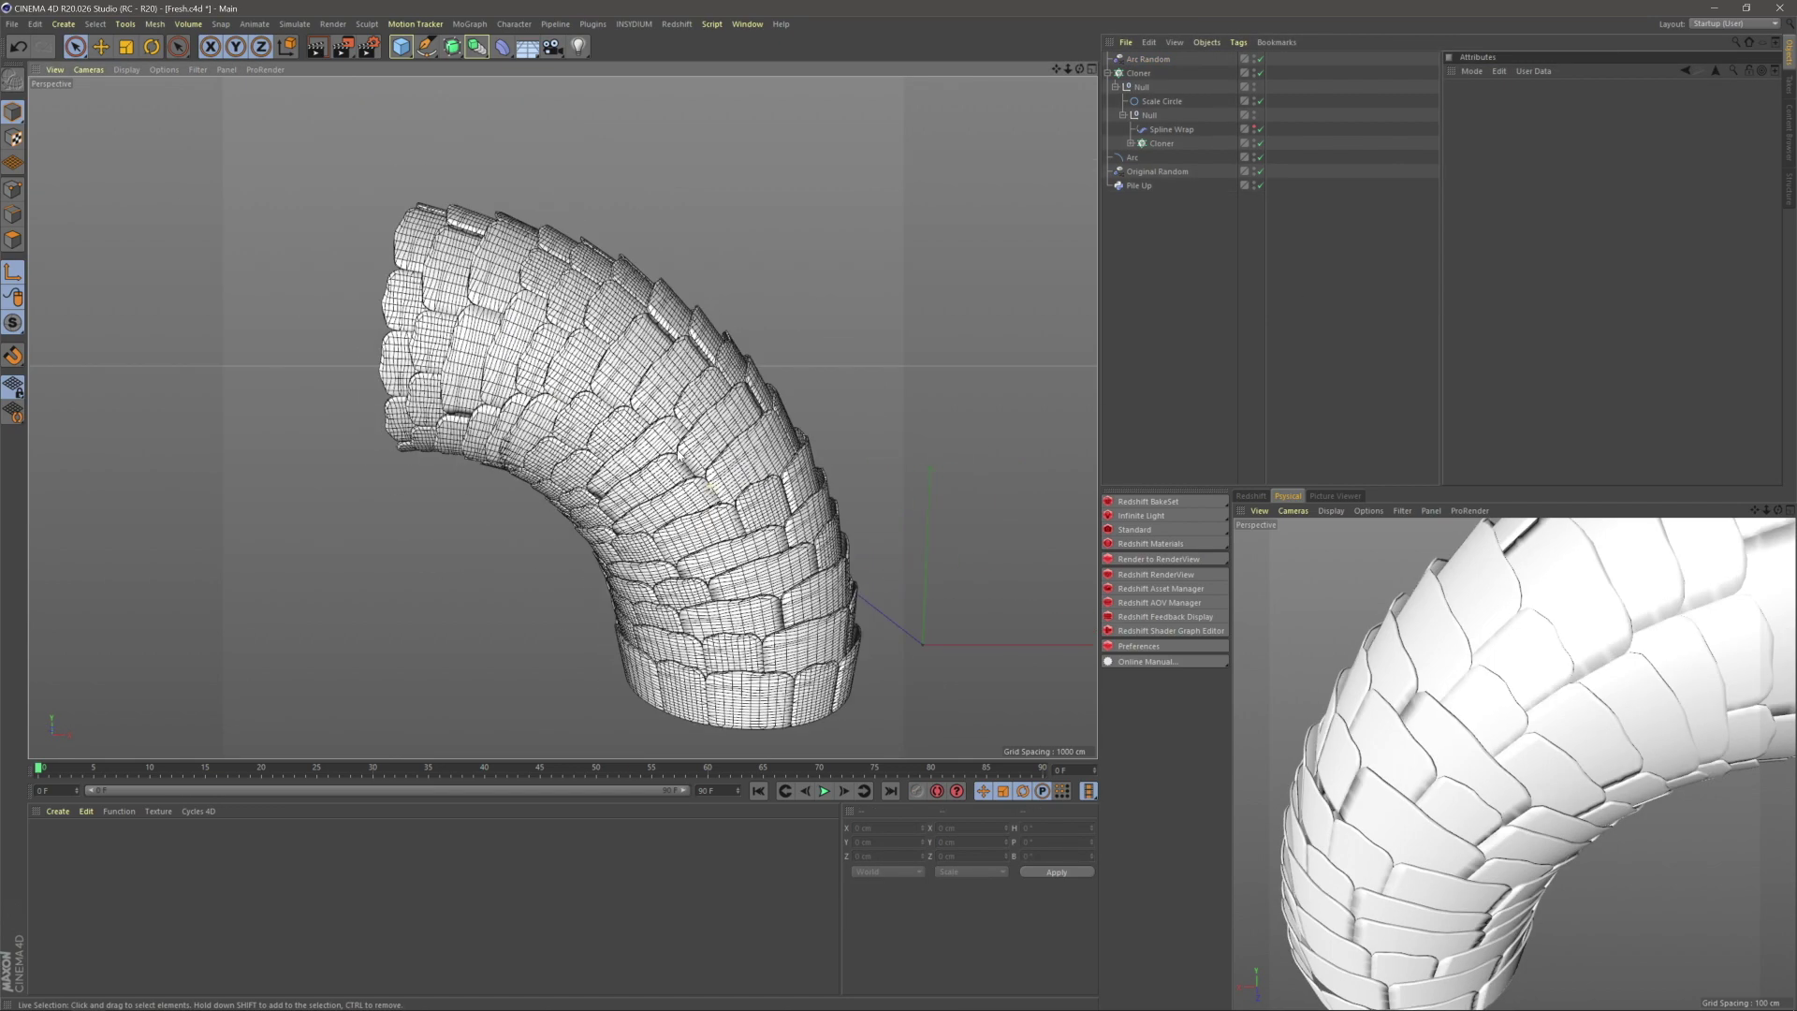
{"action": "scroll", "coordinate": [712, 487], "scroll_direction": "up", "scroll_amount": 6}
{"action": "middle_click_drag", "start_coordinate": [588, 428], "coordinate": [747, 597], "text": "alt"}
{"action": "mouse_move", "coordinate": [686, 501]}
{"action": "left_mouse_down", "text": "alt"}
{"action": "mouse_move", "coordinate": [806, 547]}
{"action": "mouse_move", "coordinate": [683, 524]}
{"action": "left_mouse_up", "text": "alt"}
{"action": "middle_click_drag", "start_coordinate": [683, 524], "coordinate": [560, 425], "text": "alt"}
{"action": "left_click_drag", "start_coordinate": [560, 426], "coordinate": [674, 456], "text": "alt"}
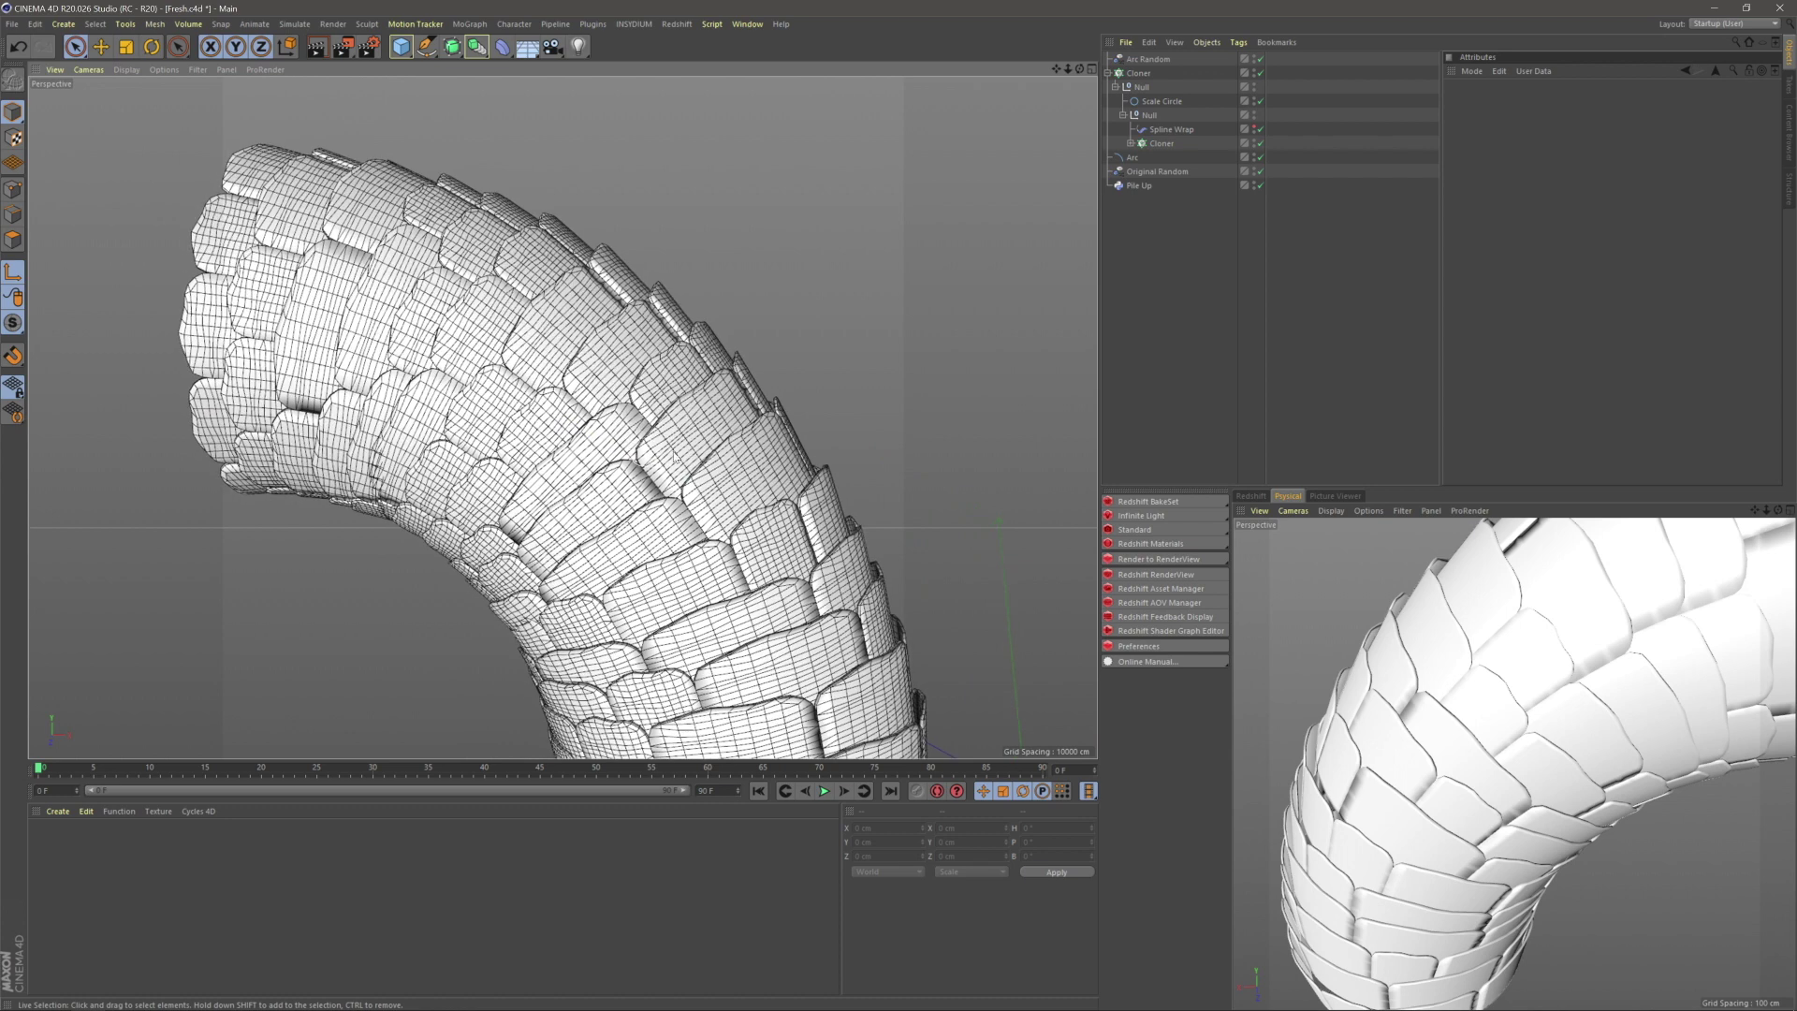
- Raise the inner Cloner's count to 25 and check the denser rings of narrower scales
{"action": "left_click", "coordinate": [1162, 145]}
{"action": "left_click", "coordinate": [1548, 104]}
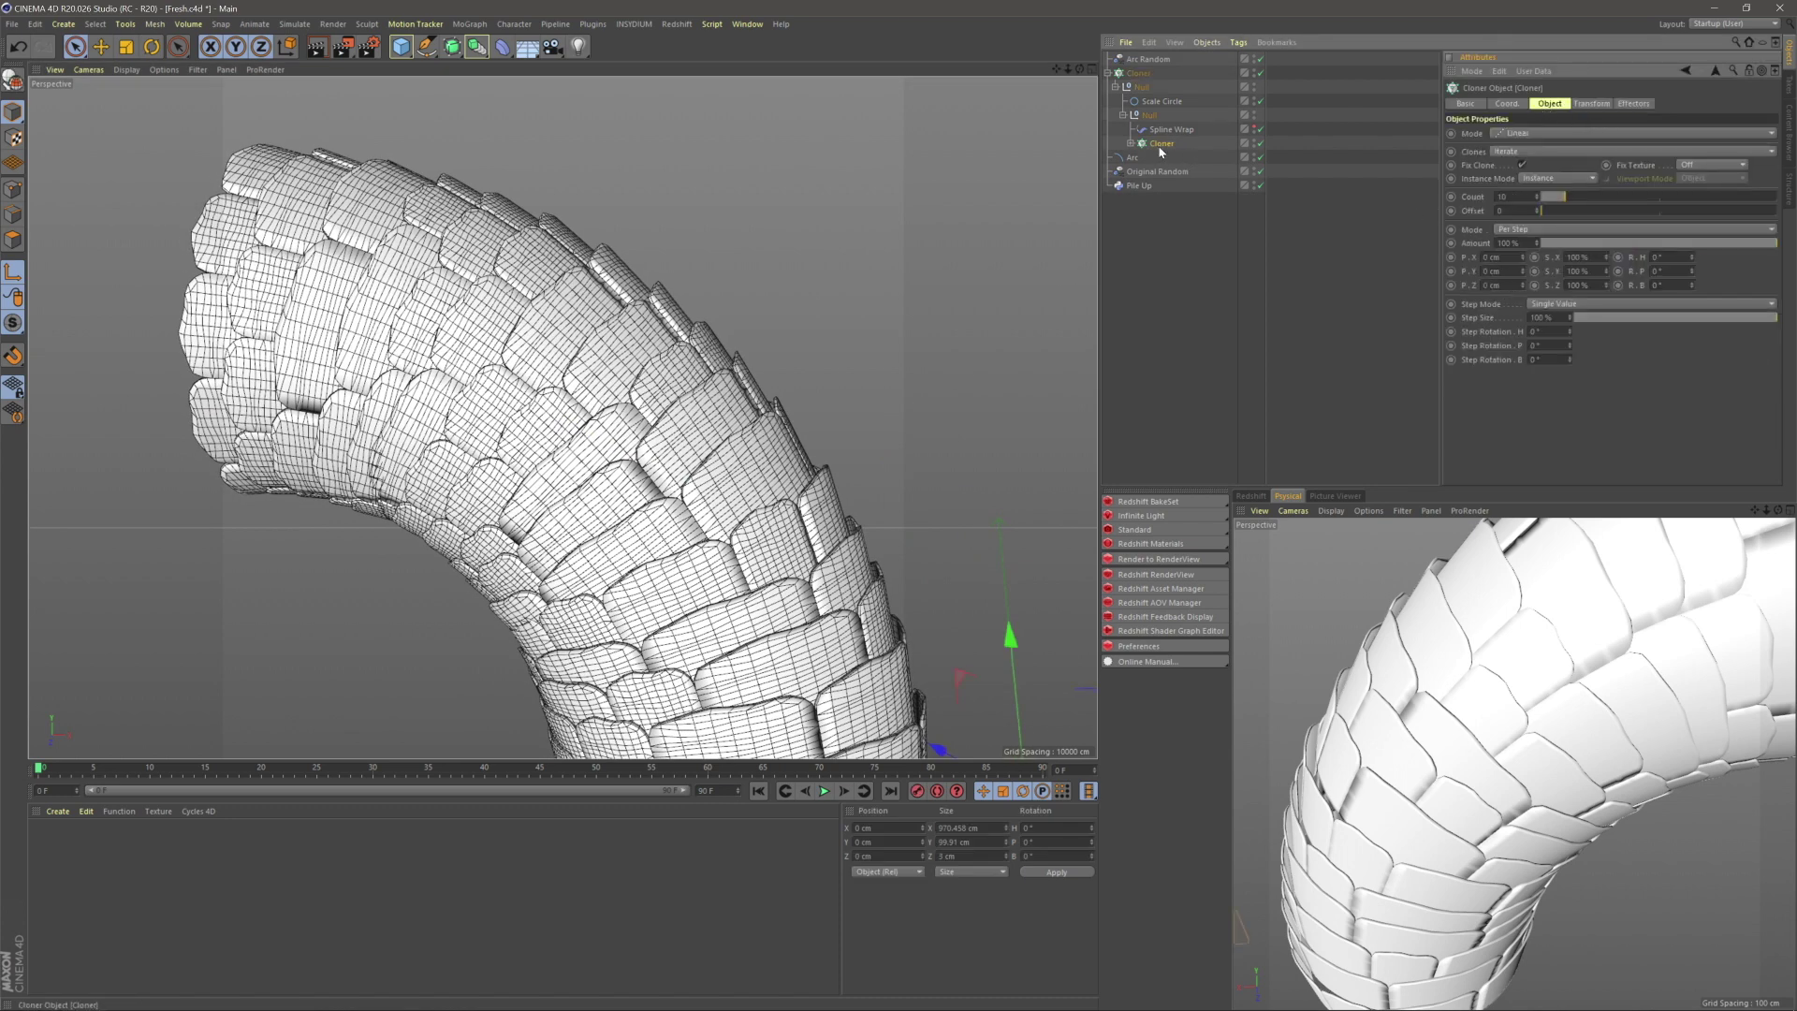
{"action": "mouse_move", "coordinate": [1572, 194]}
{"action": "left_mouse_down"}
{"action": "mouse_move", "coordinate": [1621, 201]}
{"action": "mouse_move", "coordinate": [1562, 206]}
{"action": "mouse_move", "coordinate": [1601, 207]}
{"action": "left_mouse_up"}
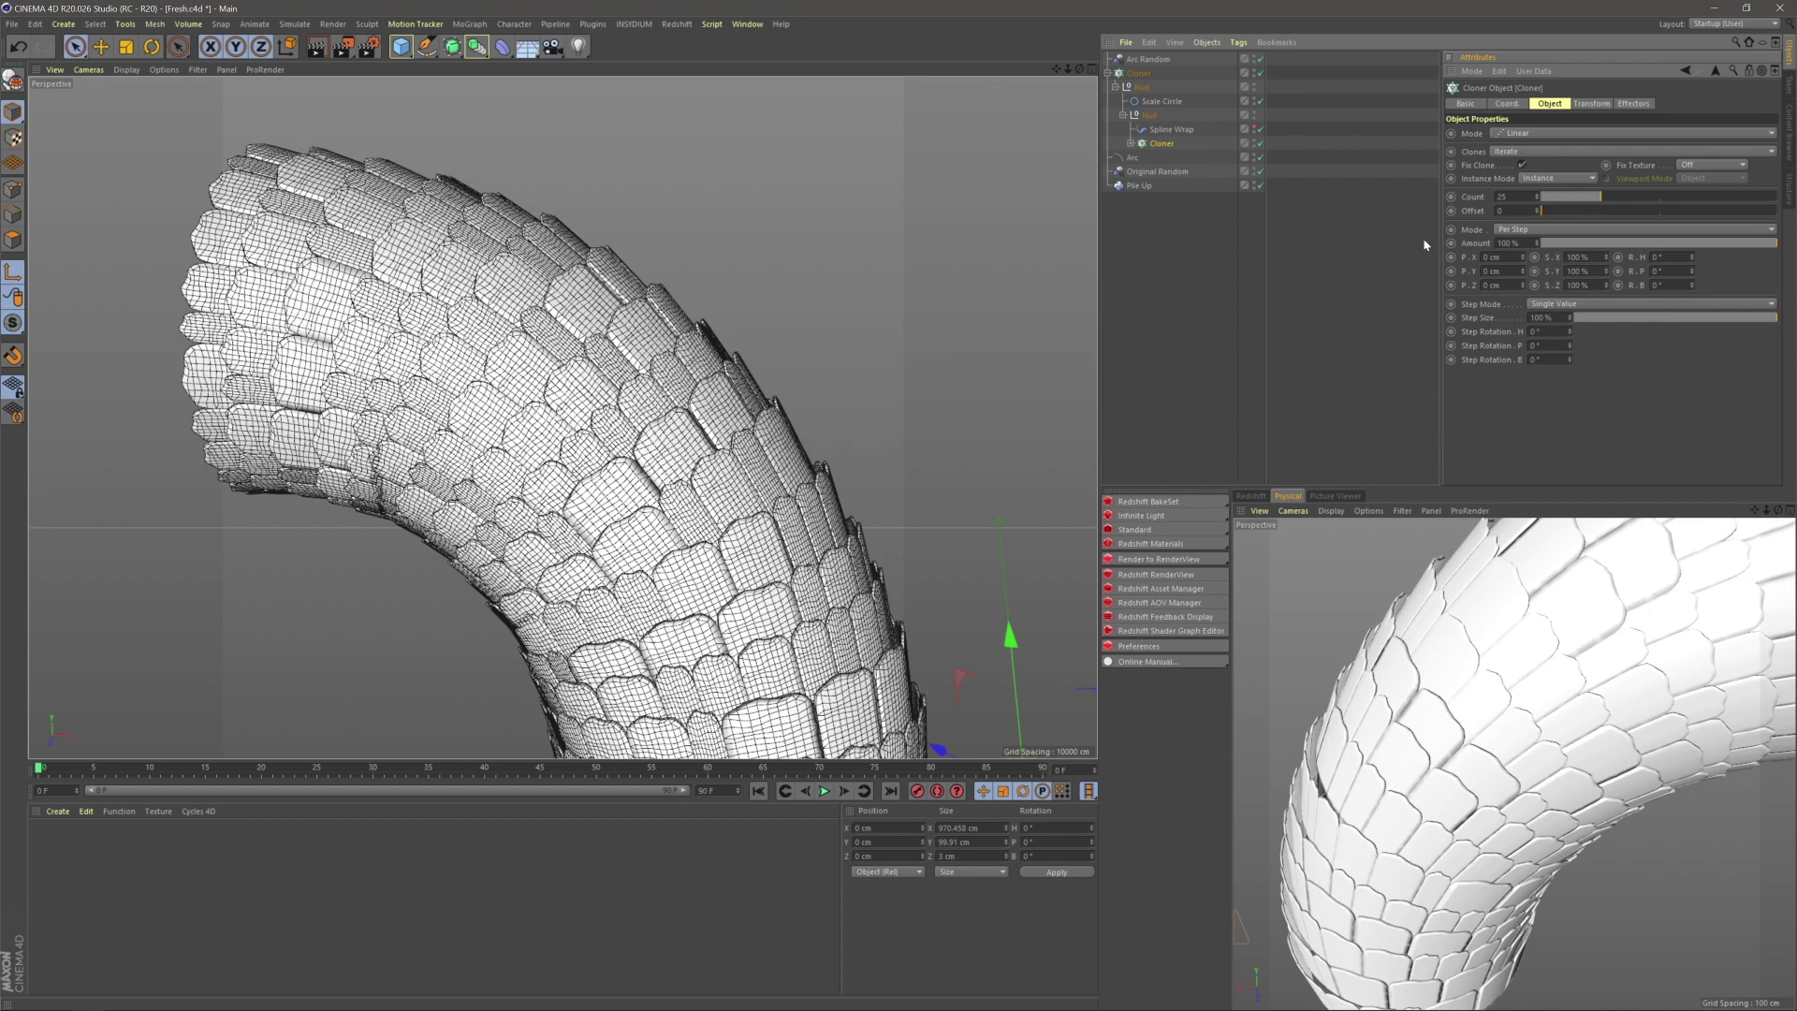
{"action": "left_click", "coordinate": [1260, 332]}
{"action": "middle_click_drag", "start_coordinate": [744, 627], "coordinate": [781, 487], "text": "alt"}
{"action": "right_click_drag", "start_coordinate": [782, 487], "coordinate": [861, 655], "text": "alt"}
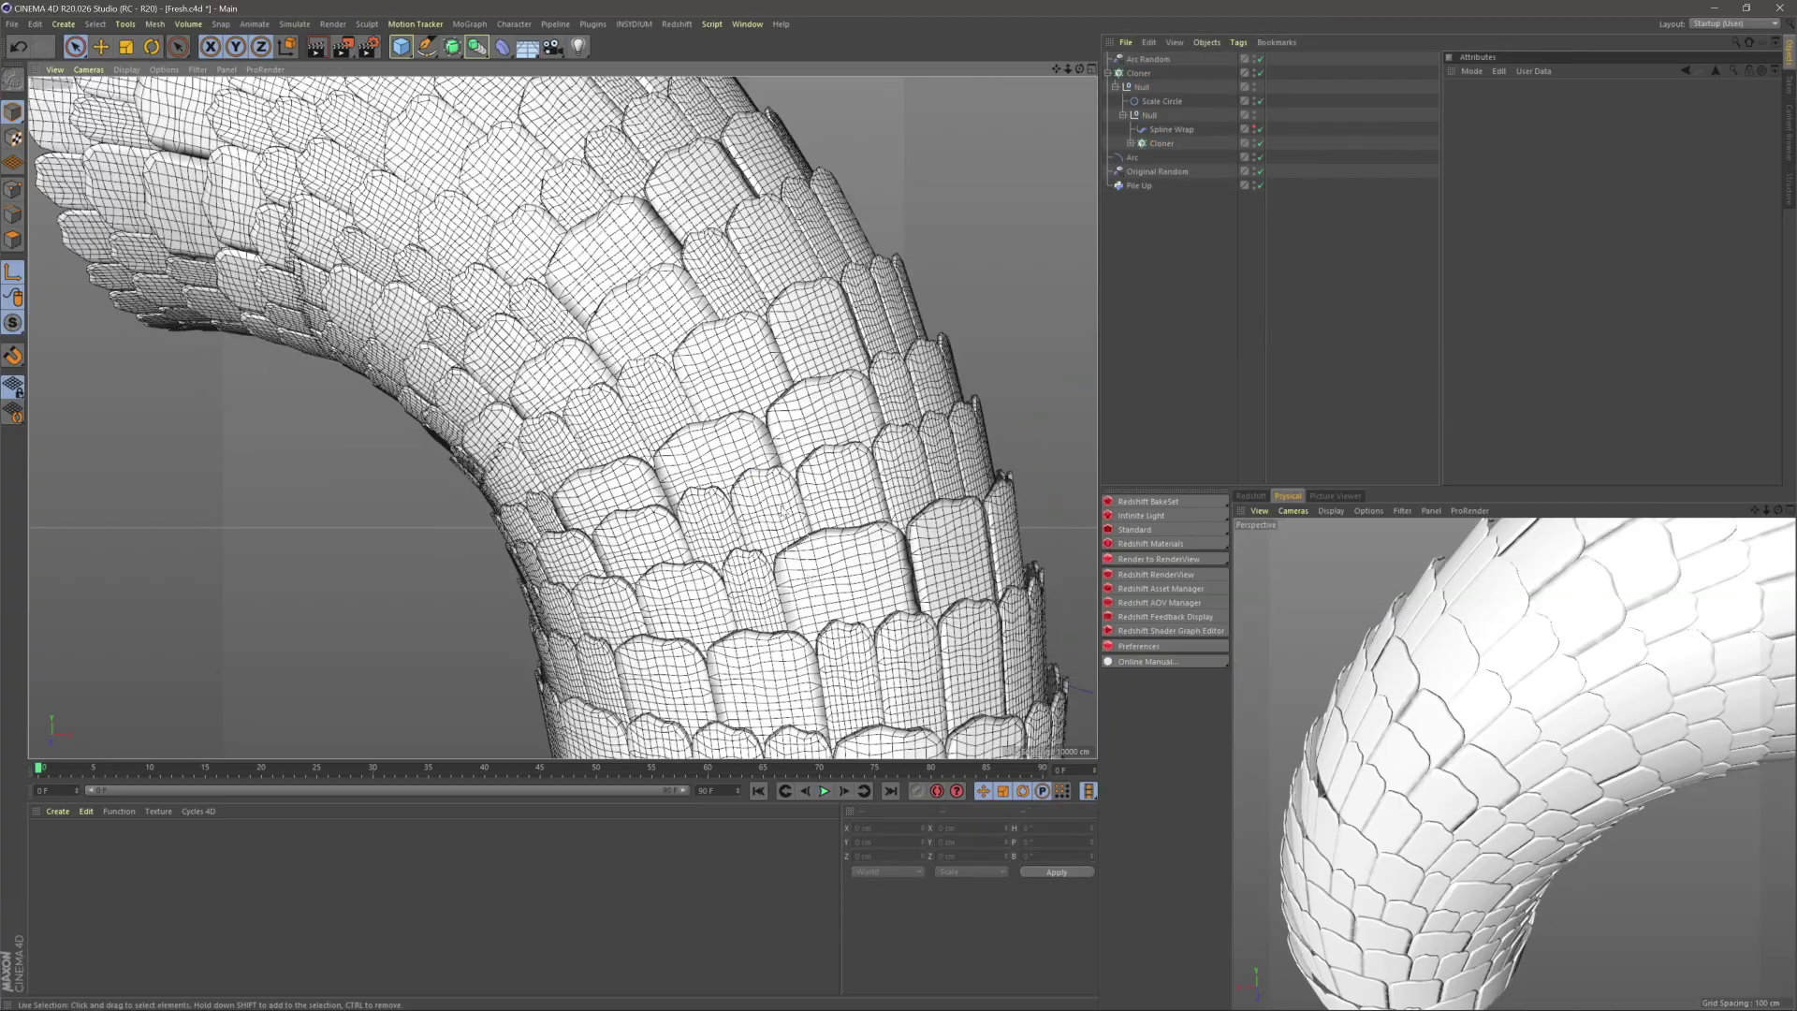
{"action": "middle_click_drag", "start_coordinate": [861, 655], "coordinate": [784, 488], "text": "alt"}
{"action": "mouse_move", "coordinate": [784, 487]}
{"action": "left_mouse_down", "text": "alt"}
{"action": "mouse_move", "coordinate": [858, 346]}
{"action": "mouse_move", "coordinate": [805, 513]}
{"action": "left_mouse_up", "text": "alt"}
{"action": "middle_click_drag", "start_coordinate": [805, 512], "coordinate": [881, 644], "text": "alt"}
- Scale the Loft scale object inside the inner Cloner shorter along its Y axis
{"action": "left_click", "coordinate": [1131, 143]}
{"action": "left_click", "coordinate": [1164, 158]}
{"action": "right_click_drag", "start_coordinate": [936, 323], "coordinate": [562, 412], "text": "alt"}
{"action": "middle_click_drag", "start_coordinate": [562, 412], "coordinate": [419, 412], "text": "alt"}
{"action": "right_click_drag", "start_coordinate": [836, 563], "coordinate": [849, 502], "text": "alt"}
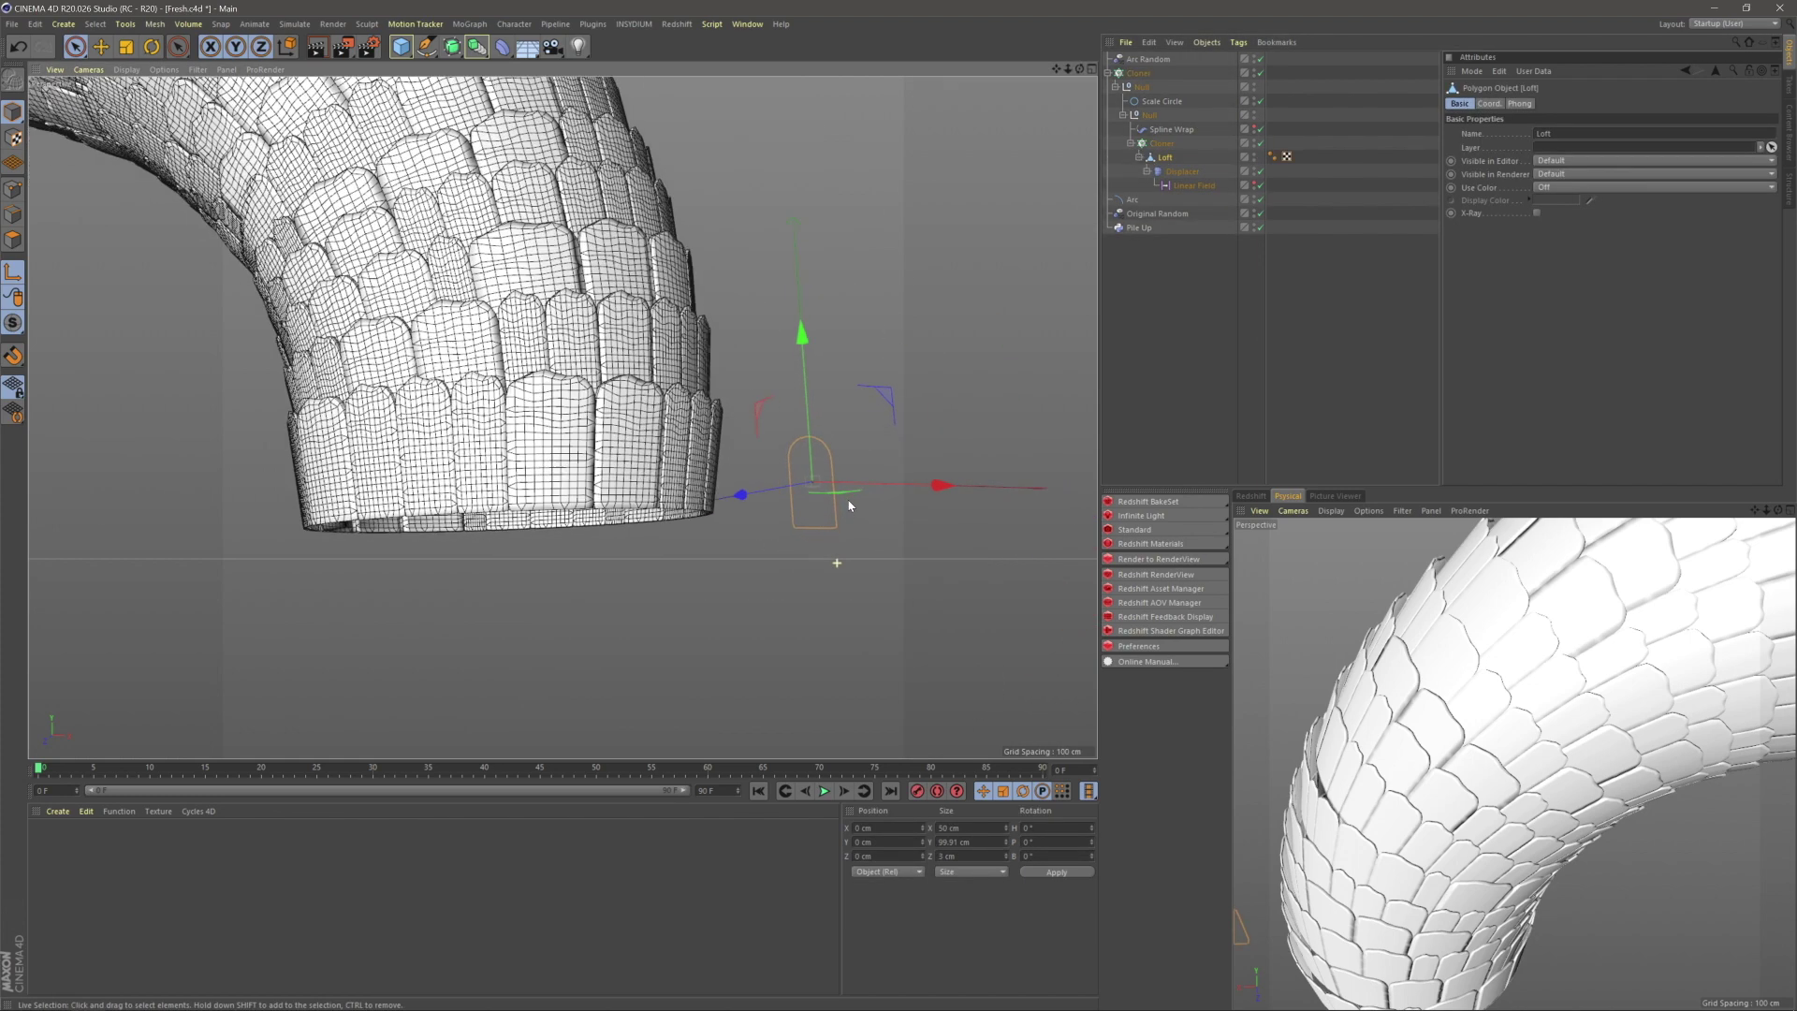
{"action": "left_click", "coordinate": [15, 216]}
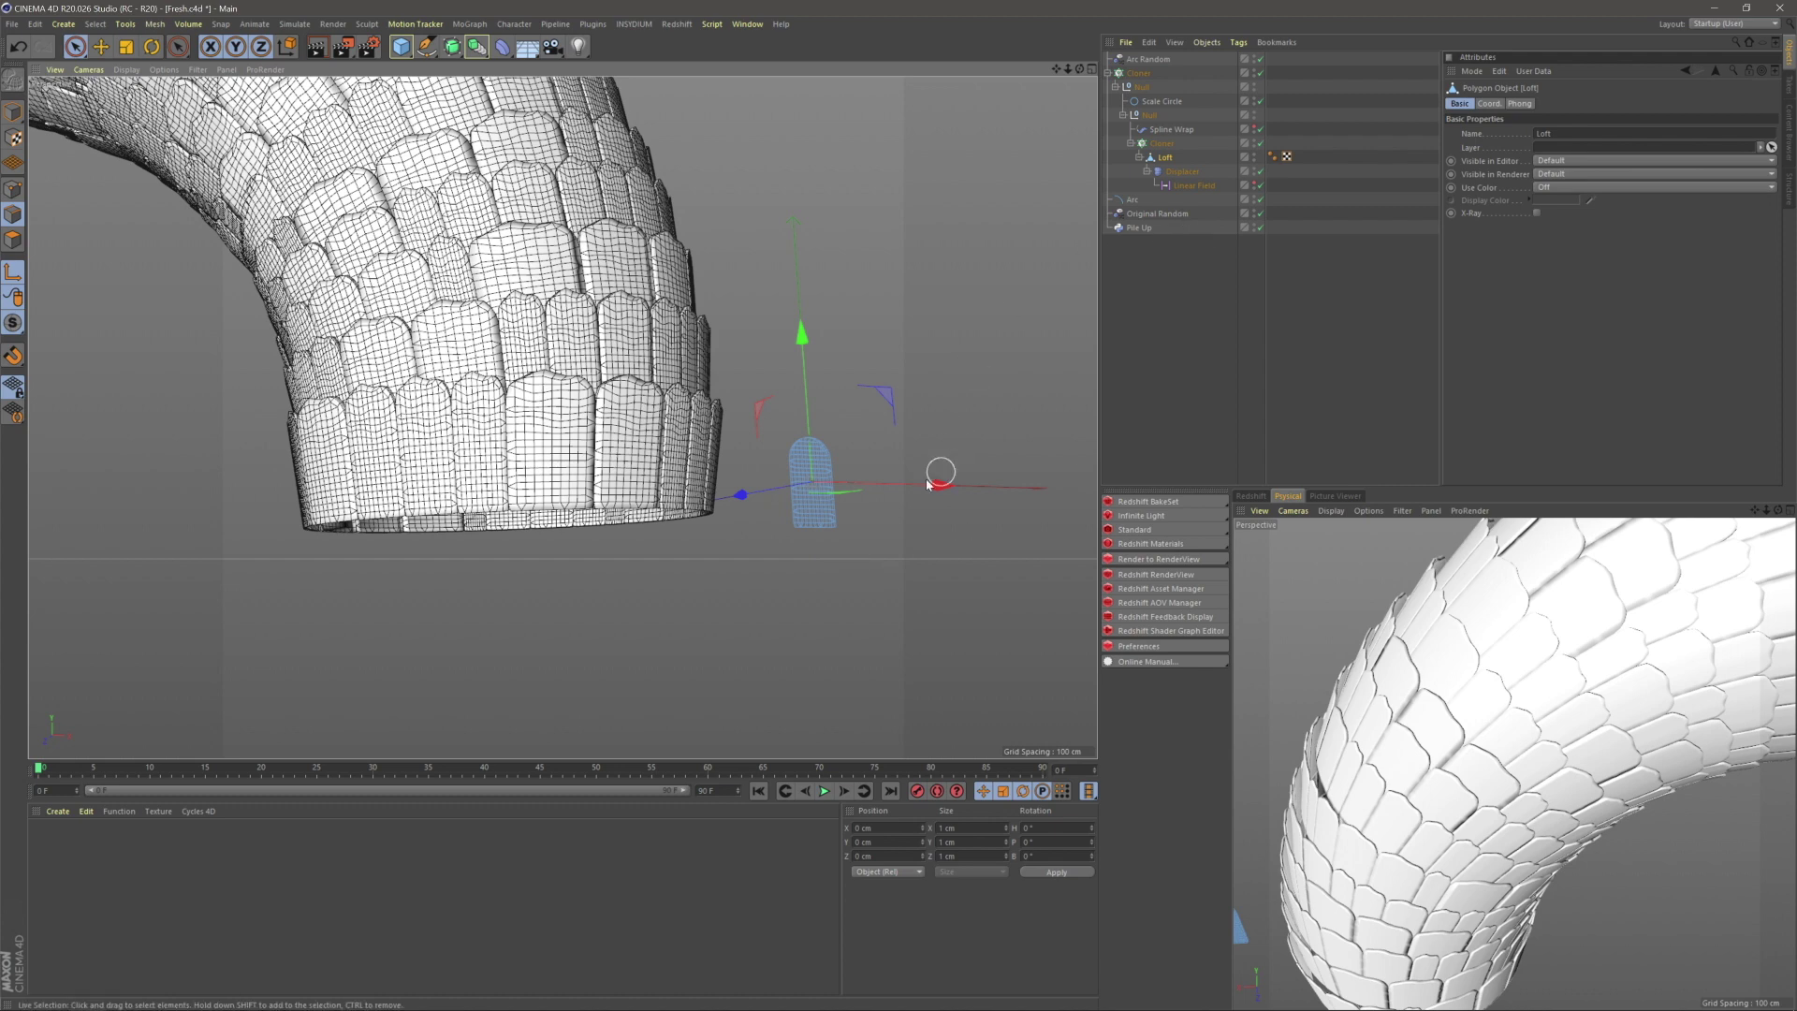
{"action": "scroll", "coordinate": [929, 483], "scroll_direction": "up", "scroll_amount": 2}
{"action": "left_click", "coordinate": [131, 46]}
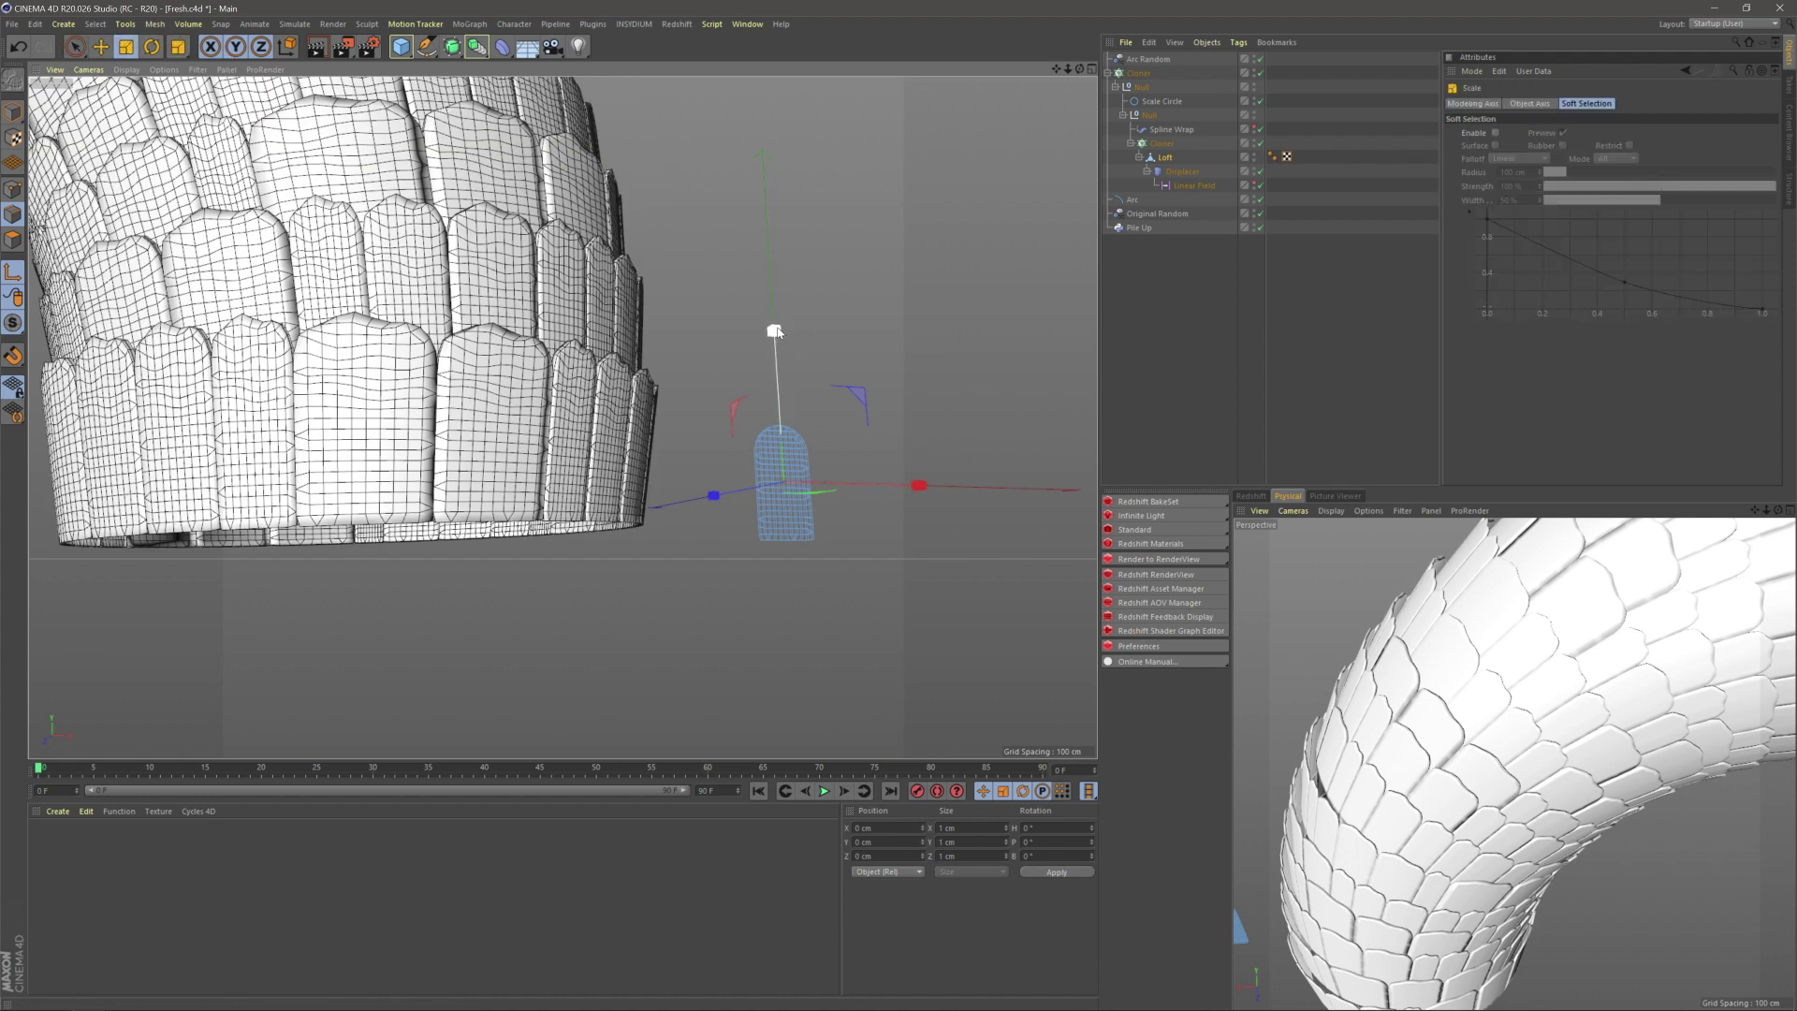
{"action": "left_click_drag", "start_coordinate": [778, 356], "coordinate": [778, 358]}
{"action": "left_click", "coordinate": [13, 272]}
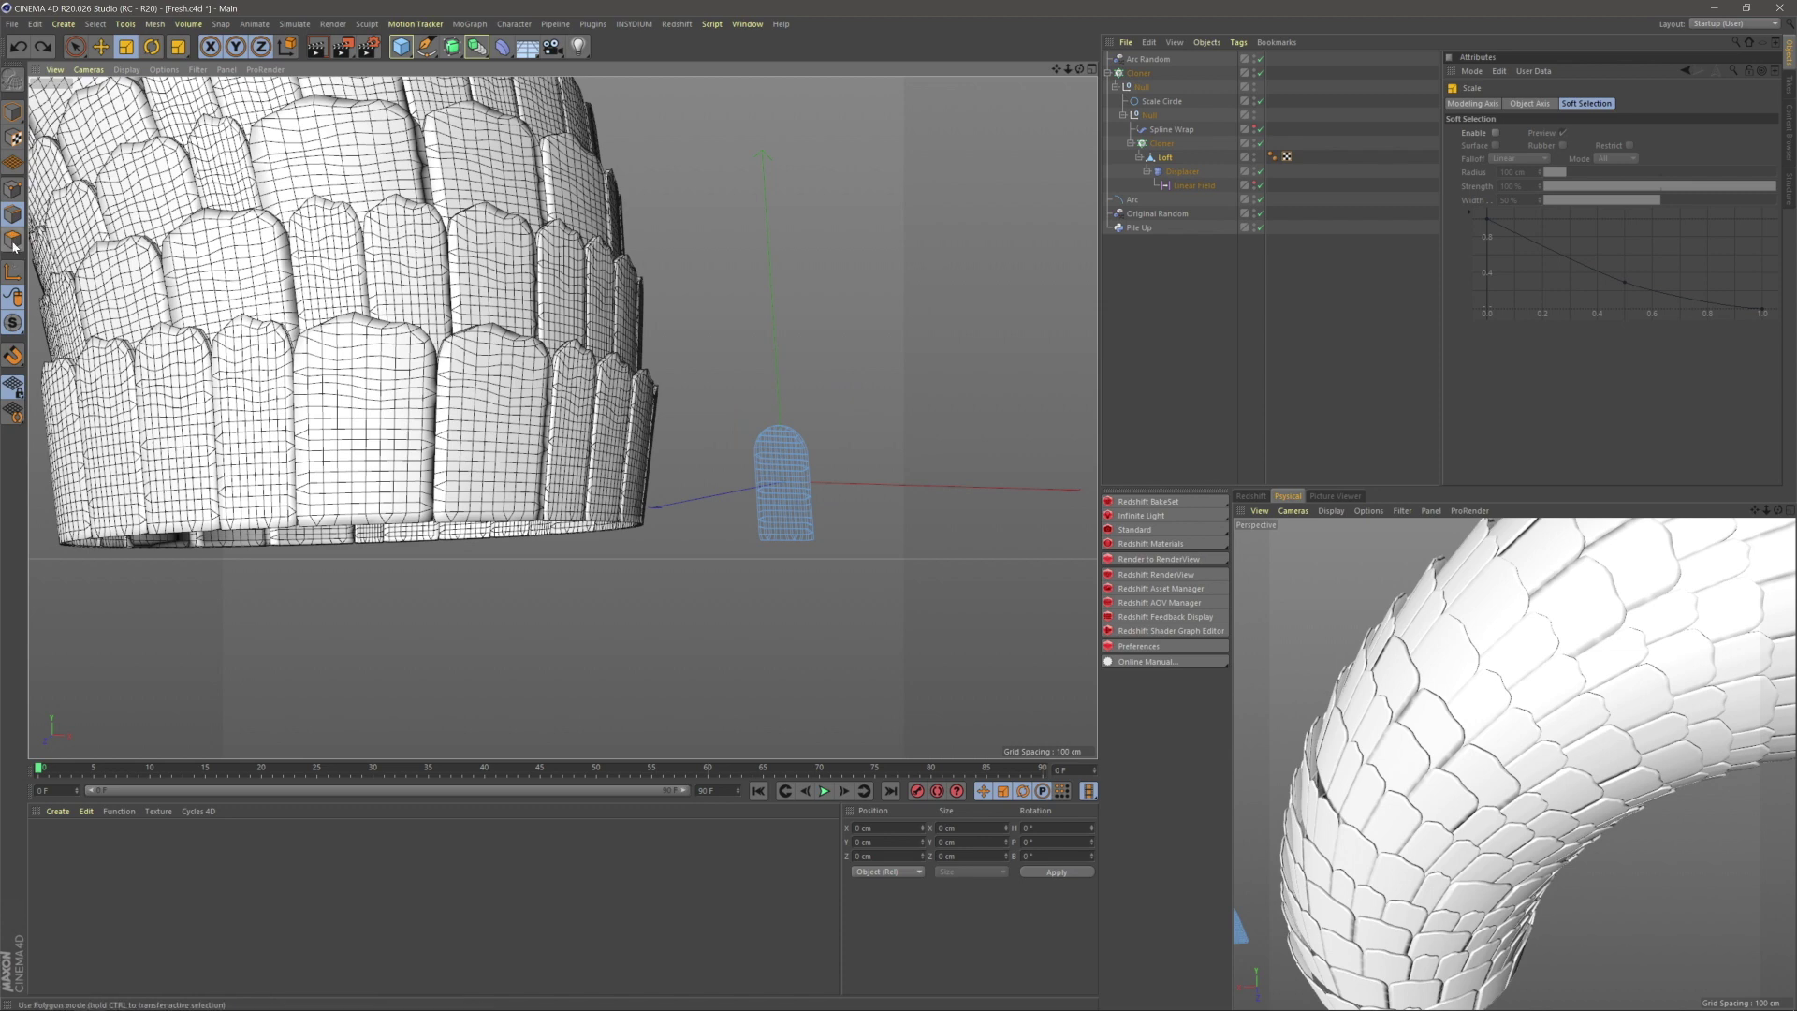
{"action": "left_click", "coordinate": [13, 134]}
{"action": "left_click_drag", "start_coordinate": [773, 329], "coordinate": [851, 375]}
{"action": "left_click", "coordinate": [1170, 323]}
{"action": "middle_click_drag", "start_coordinate": [614, 459], "coordinate": [748, 538], "text": "alt"}
{"action": "scroll", "coordinate": [748, 538], "scroll_direction": "down", "scroll_amount": 4}
{"action": "middle_click_drag", "start_coordinate": [609, 374], "coordinate": [829, 601], "text": "alt"}
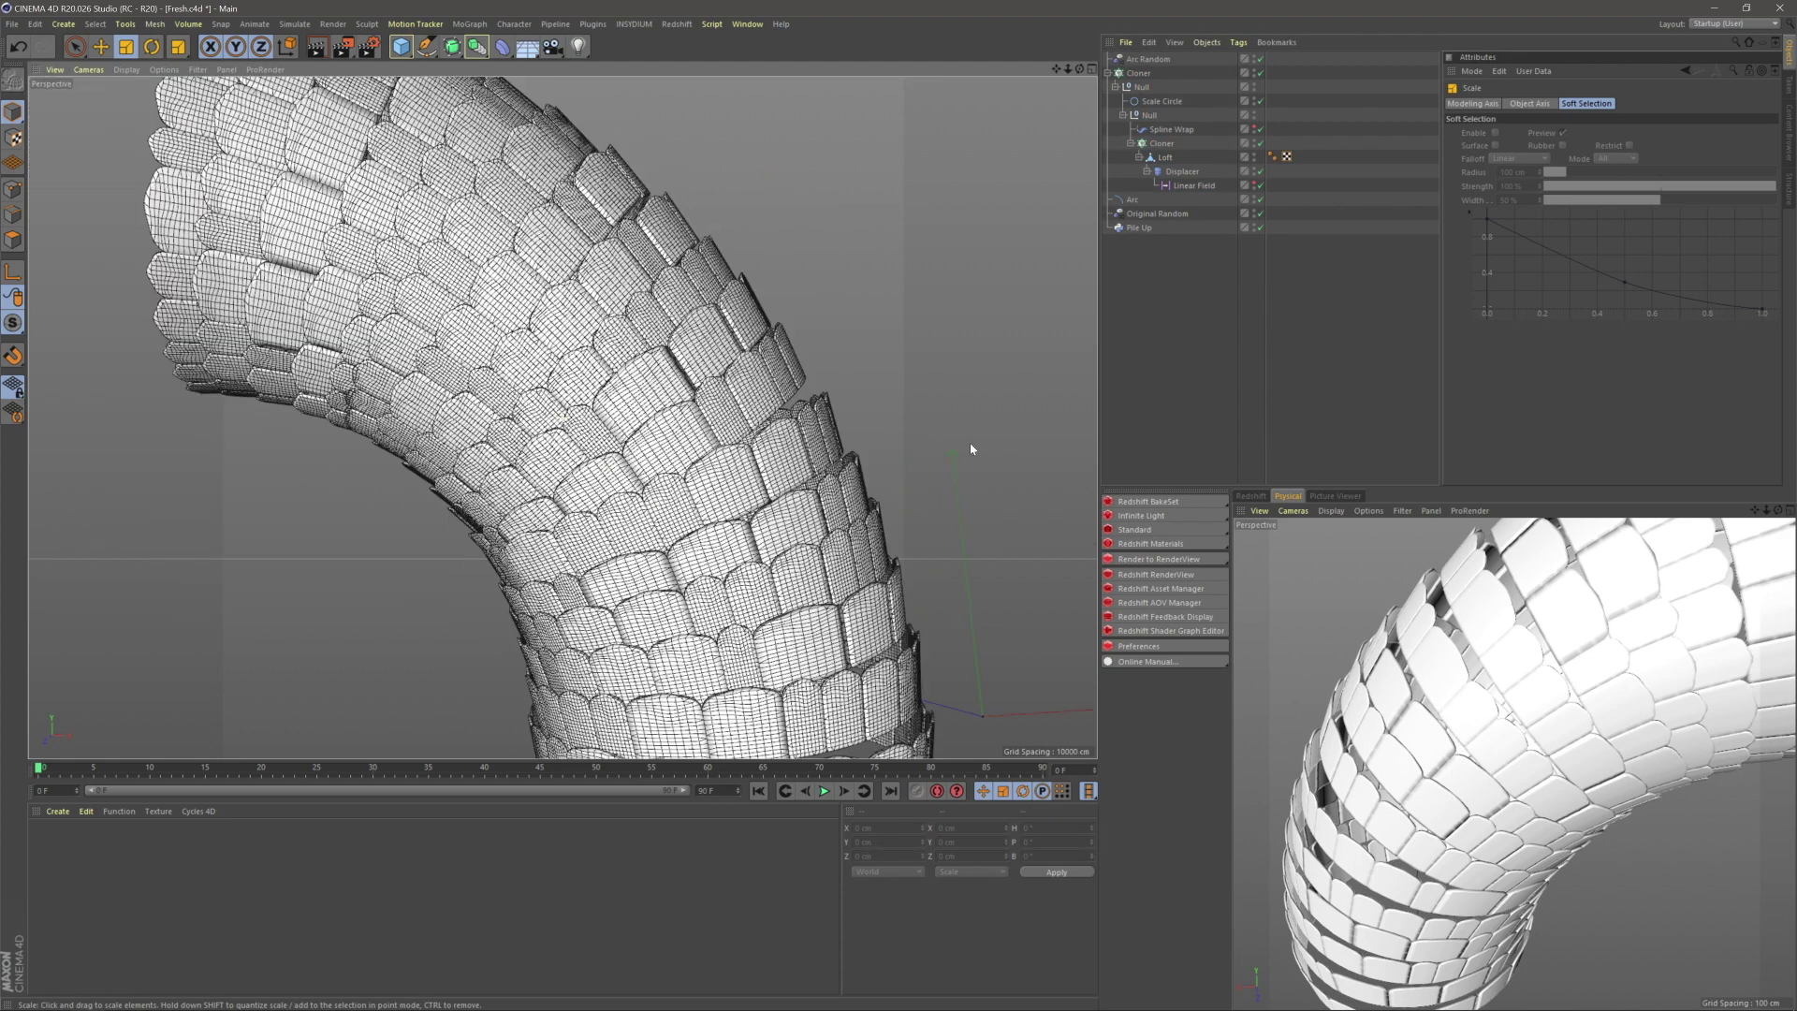
- Raise the outer Cloner's count along the Arc to close the gaps between the shortened scale rings
{"action": "left_click", "coordinate": [1138, 73]}
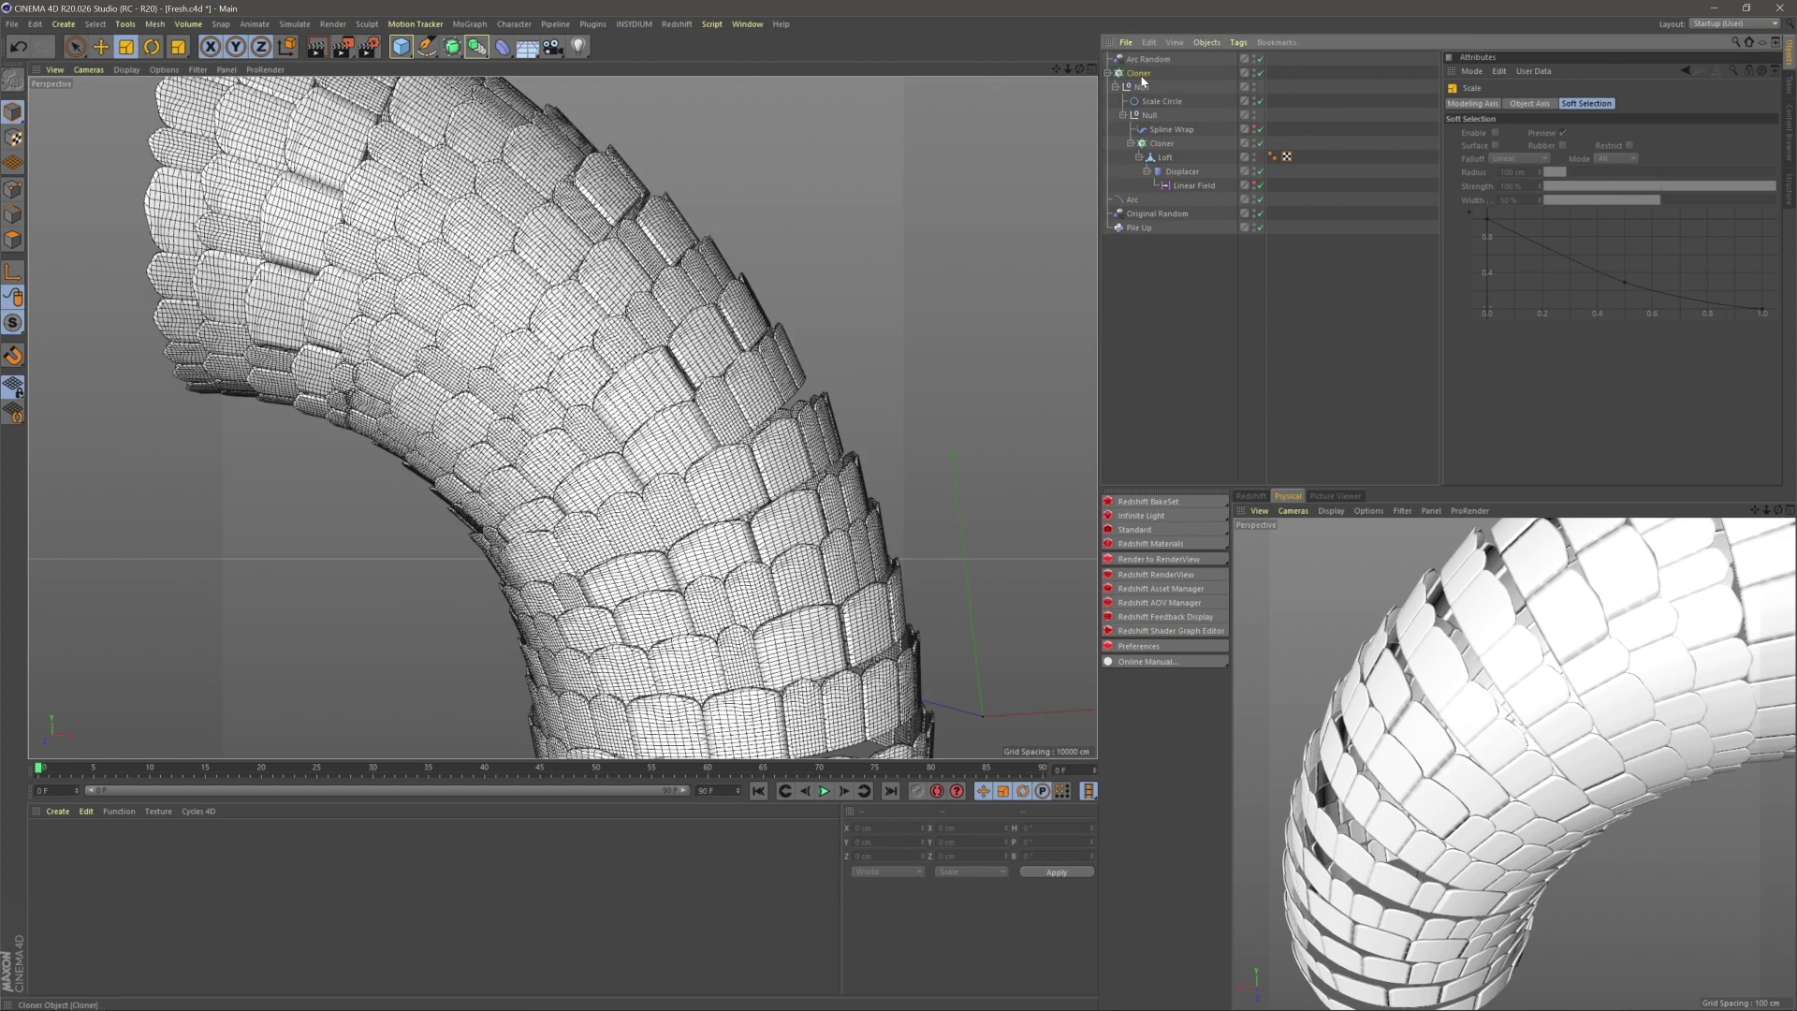
{"action": "left_click_drag", "start_coordinate": [1682, 242], "coordinate": [1679, 246]}
{"action": "left_click", "coordinate": [1679, 247]}
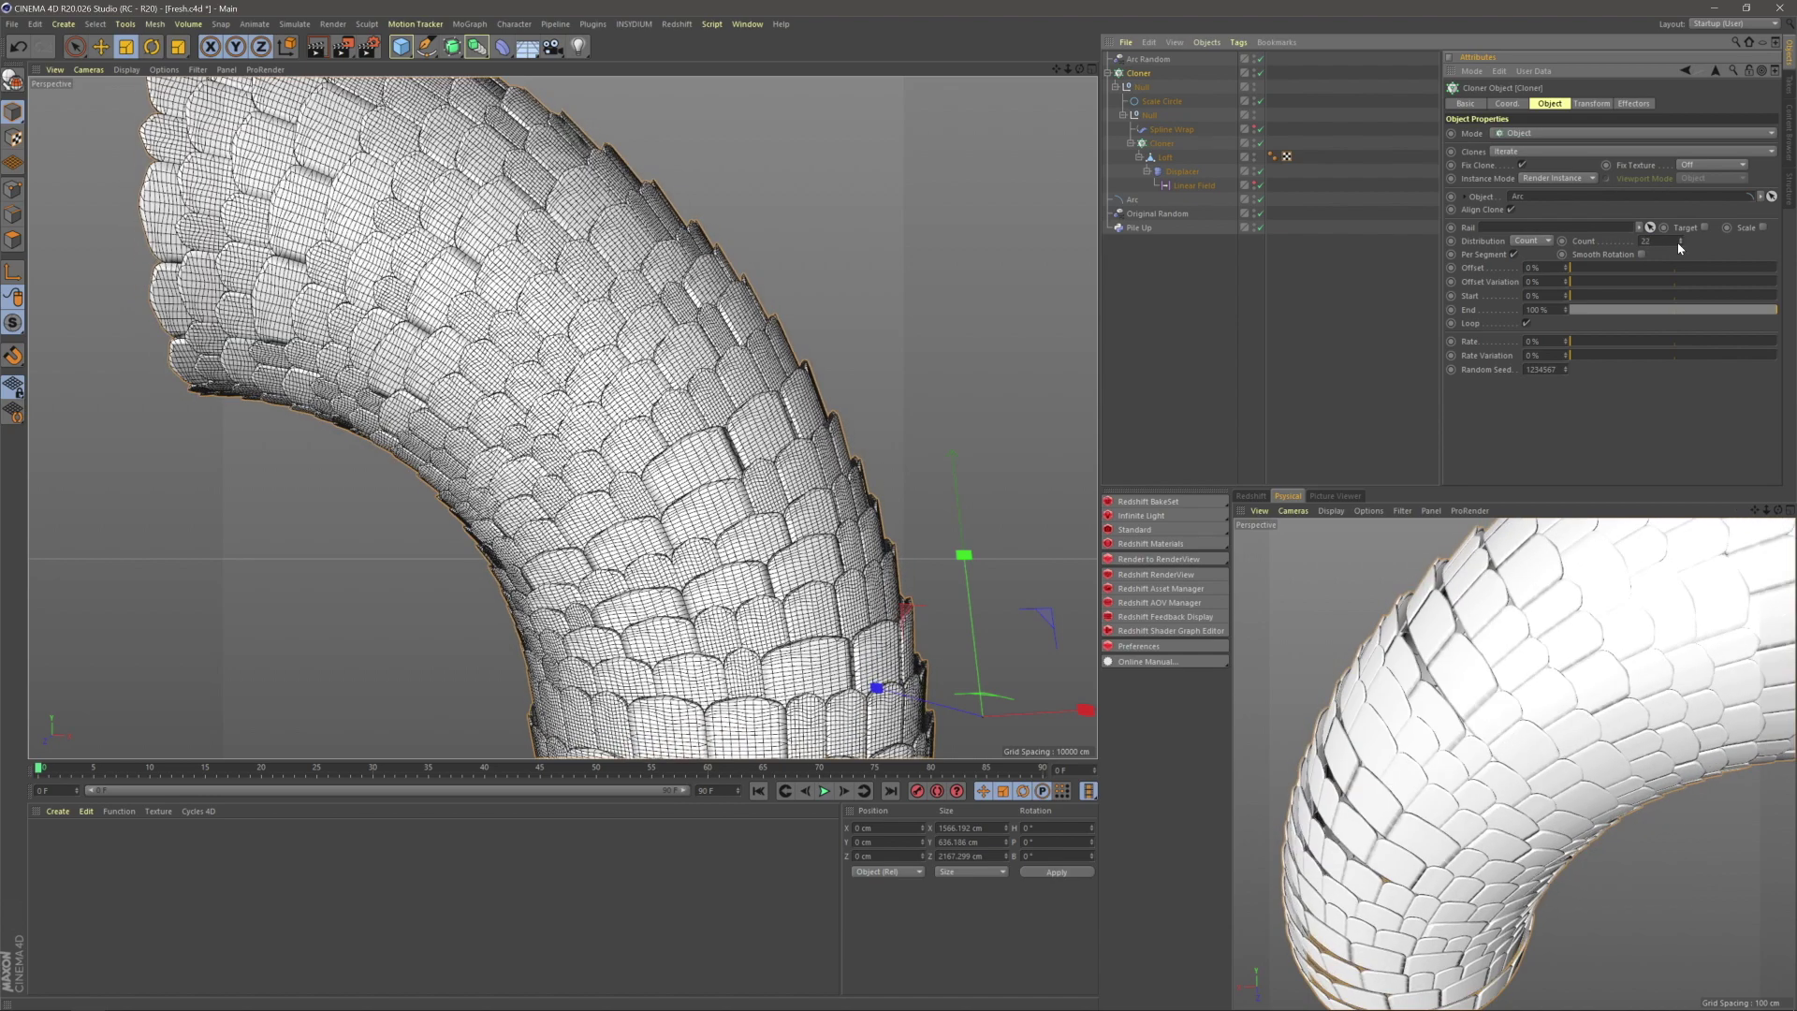
{"action": "left_click", "coordinate": [1183, 321]}
{"action": "left_click_drag", "start_coordinate": [524, 328], "coordinate": [482, 369], "text": "alt"}
{"action": "right_click_drag", "start_coordinate": [739, 524], "coordinate": [612, 495], "text": "alt"}
{"action": "left_click_drag", "start_coordinate": [613, 496], "coordinate": [585, 491], "text": "alt"}
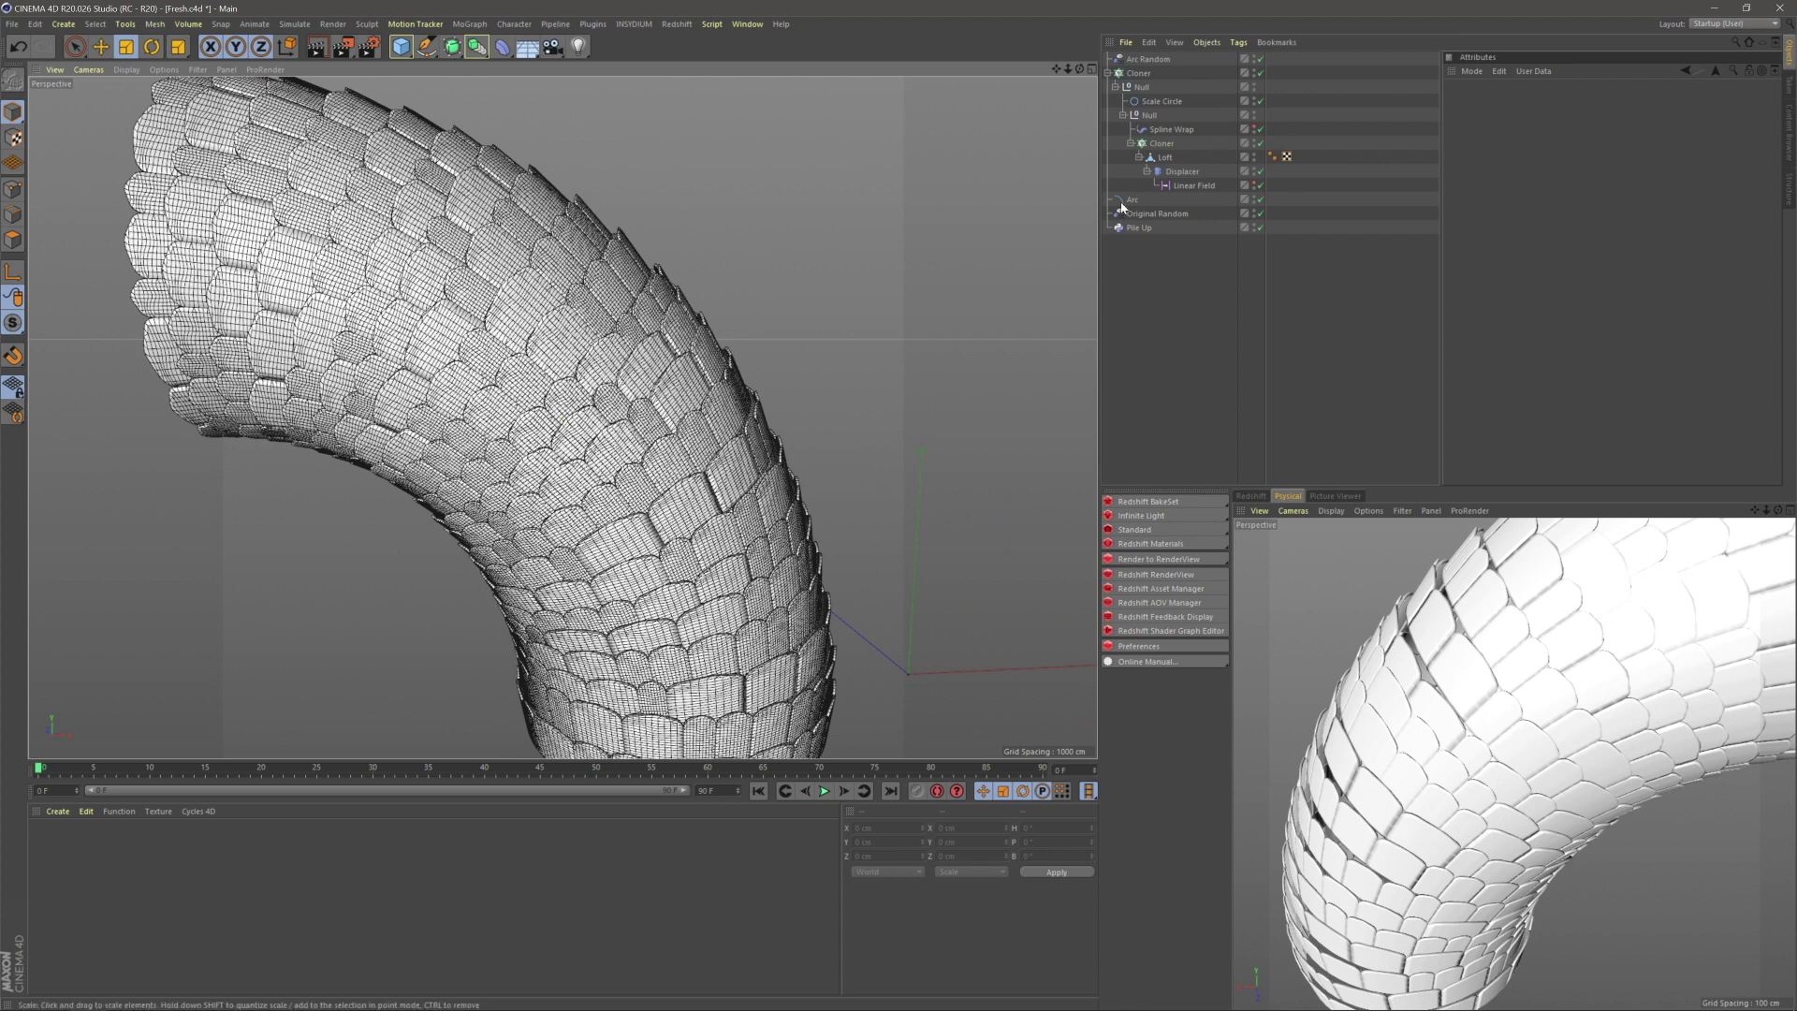
{"action": "middle_click_drag", "start_coordinate": [586, 460], "coordinate": [455, 343], "text": "alt"}
{"action": "left_click", "coordinate": [1161, 102]}
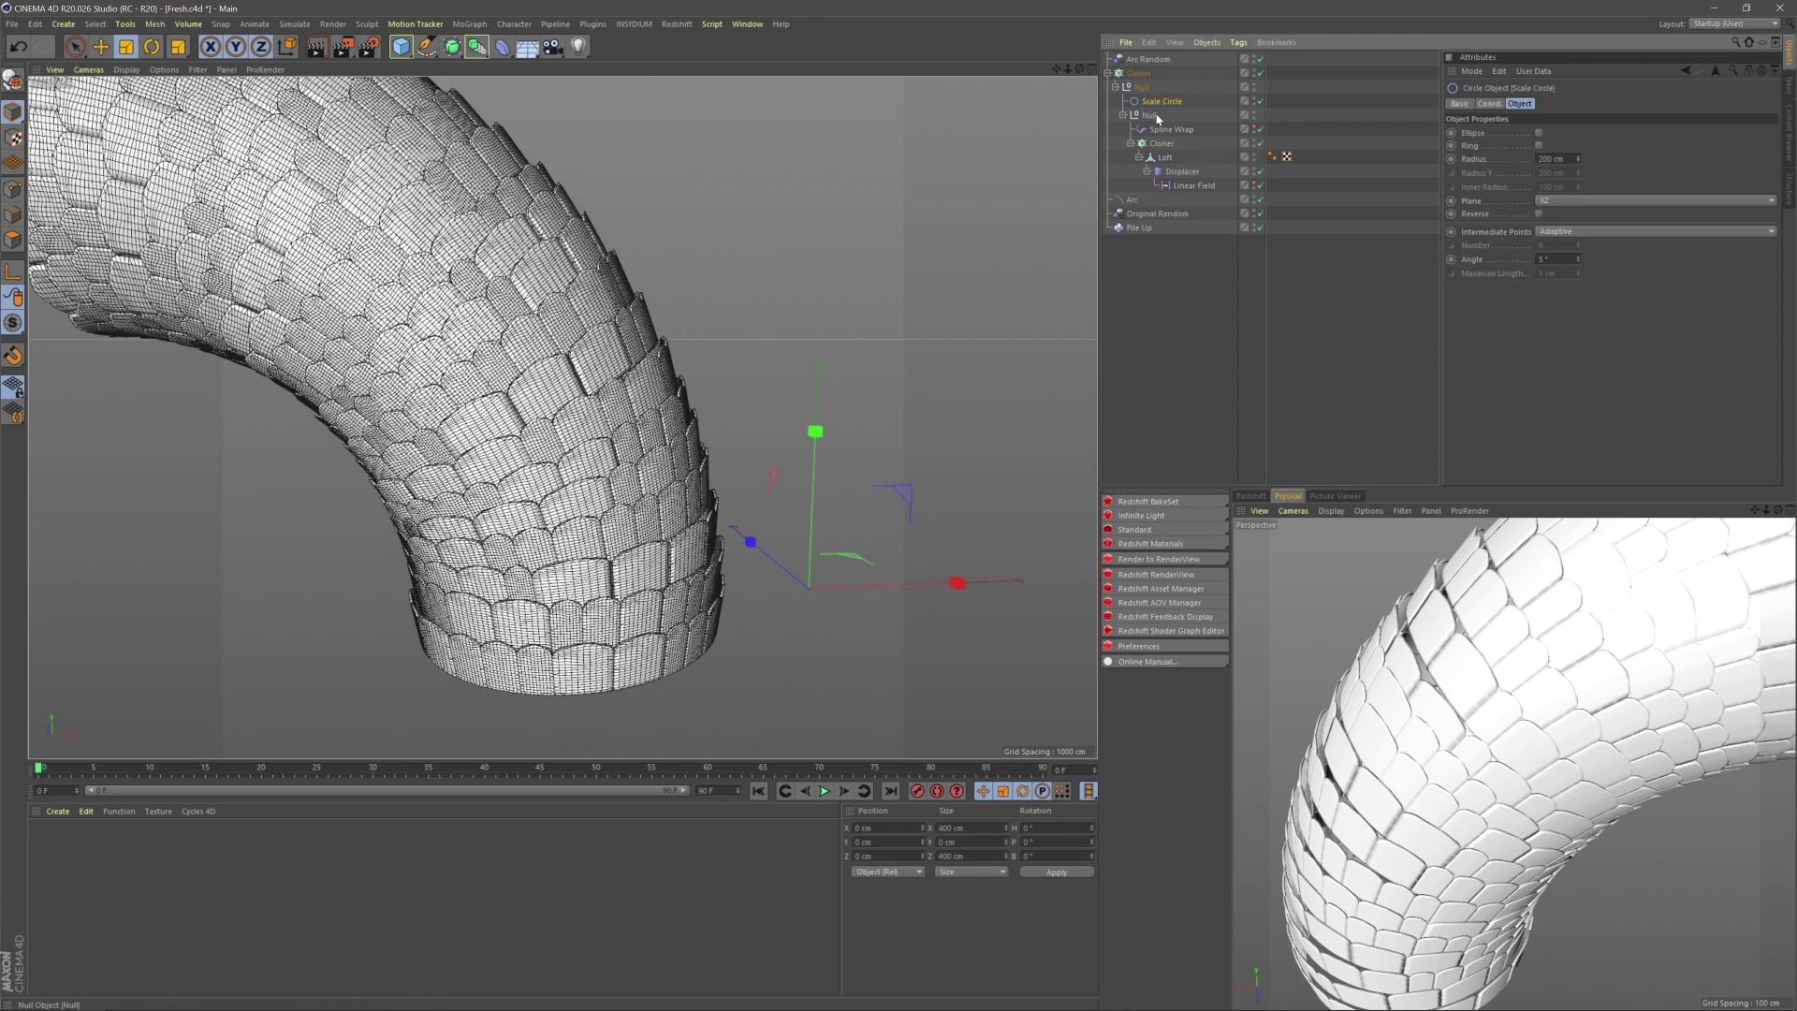
{"action": "left_click", "coordinate": [1172, 254]}
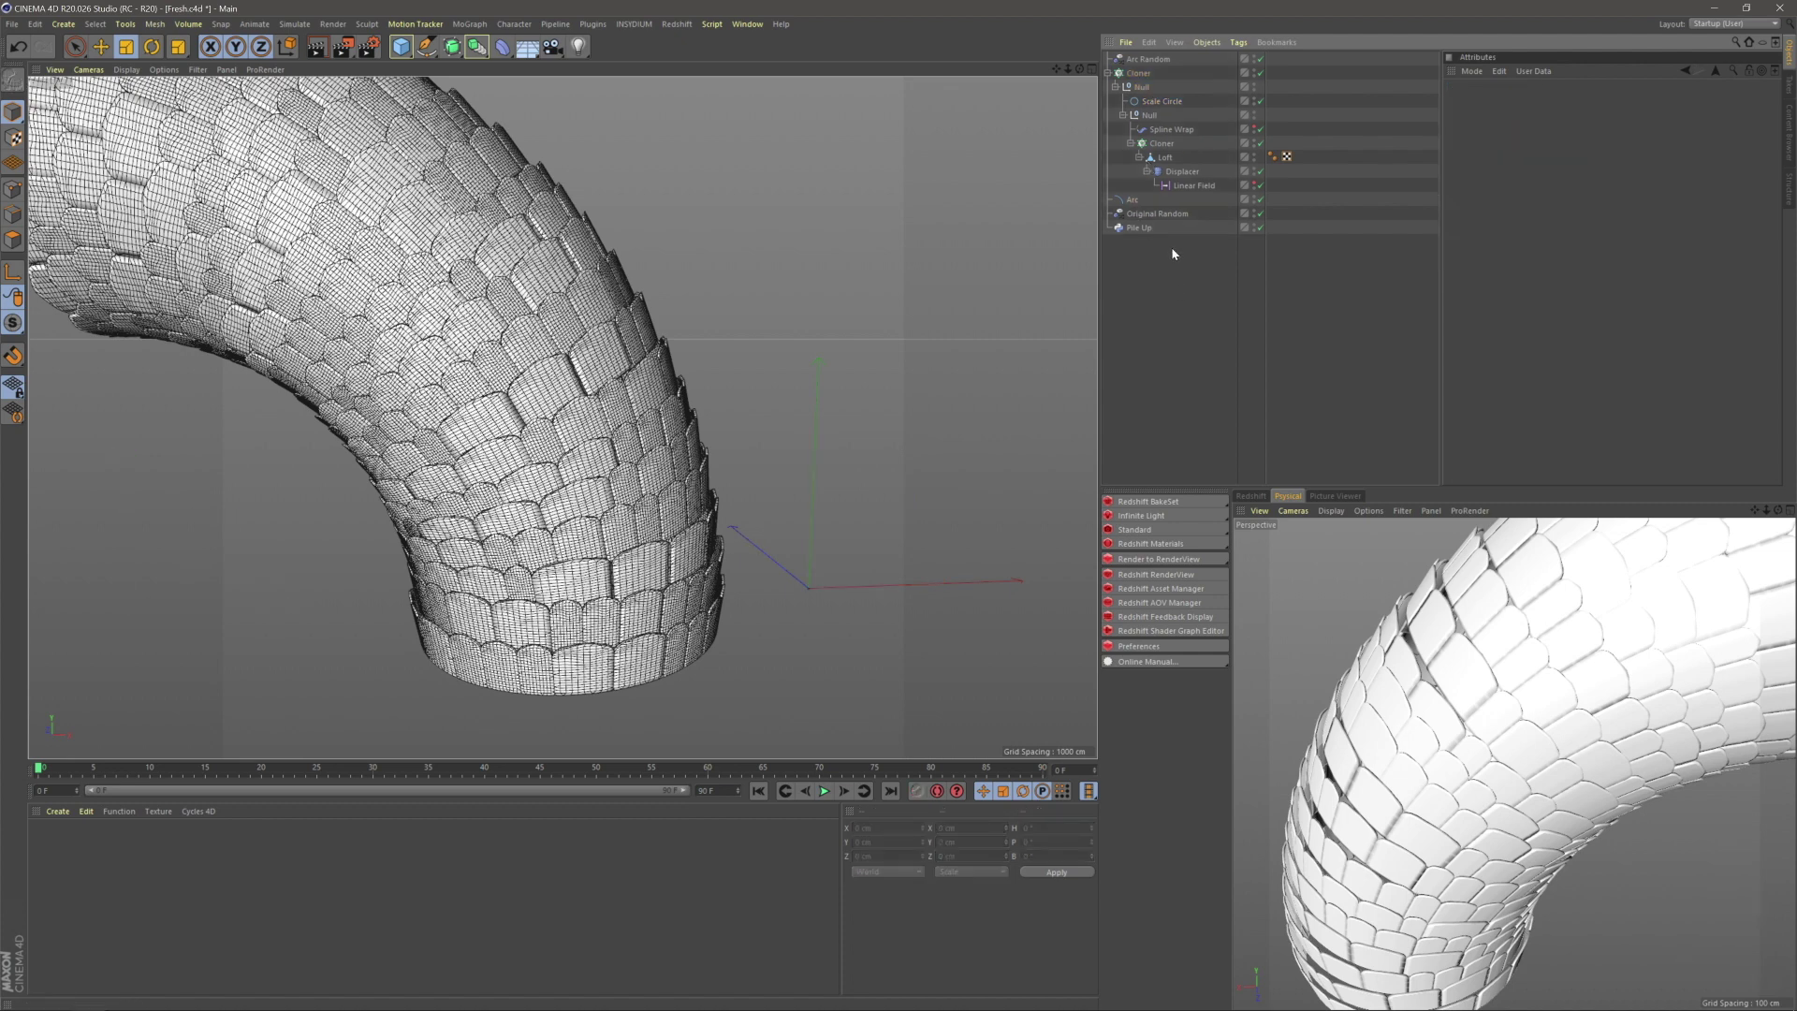
- Add a Helix spline, scale it up, and assign it as the outer Cloner's object in place of the Arc
{"action": "left_click", "coordinate": [1130, 200]}
{"action": "left_click", "coordinate": [1180, 104]}
{"action": "left_click_drag", "start_coordinate": [427, 46], "coordinate": [581, 121]}
{"action": "left_click_drag", "start_coordinate": [856, 593], "coordinate": [769, 553], "text": "alt"}
{"action": "left_click_drag", "start_coordinate": [412, 211], "coordinate": [599, 239]}
{"action": "middle_click_drag", "start_coordinate": [599, 241], "coordinate": [526, 209], "text": "alt"}
{"action": "left_click", "coordinate": [1141, 87]}
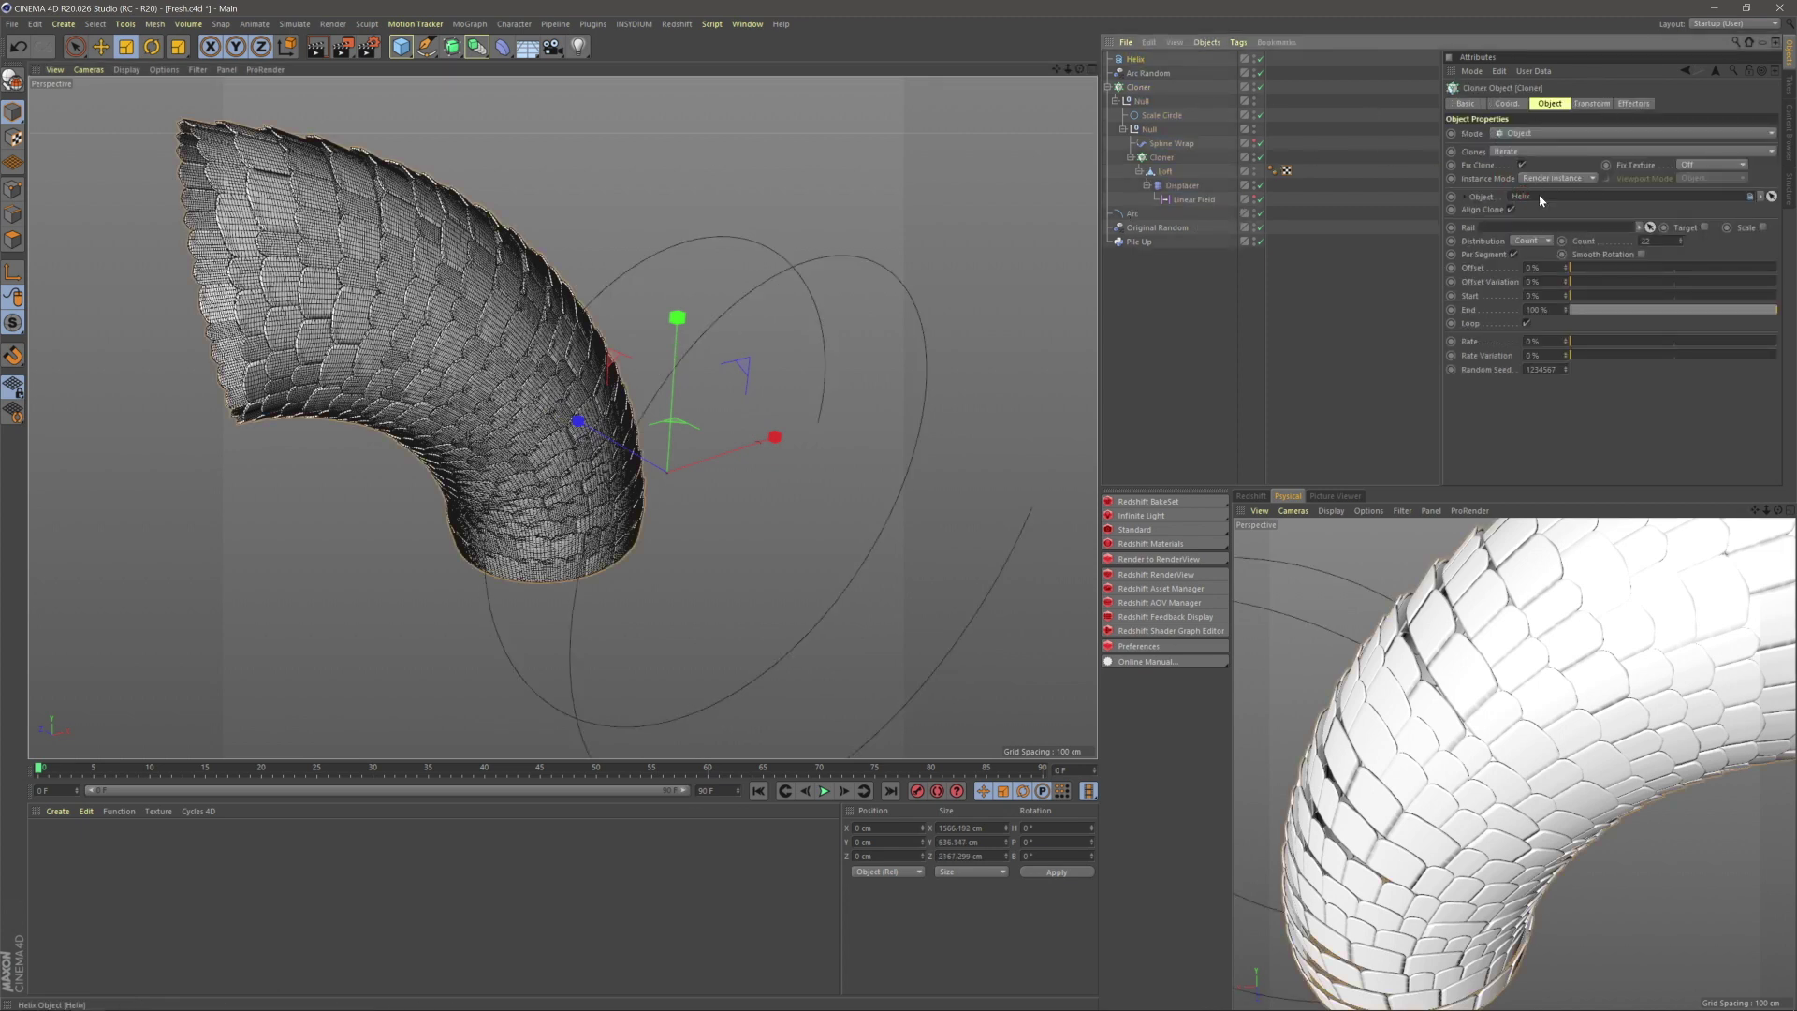
- Raise the outer Cloner's count along the Helix to close the gaps between the scattered scale rings
{"action": "left_click", "coordinate": [1185, 335]}
{"action": "middle_click_drag", "start_coordinate": [599, 370], "coordinate": [550, 284], "text": "alt"}
{"action": "left_click_drag", "start_coordinate": [546, 426], "coordinate": [595, 442], "text": "alt"}
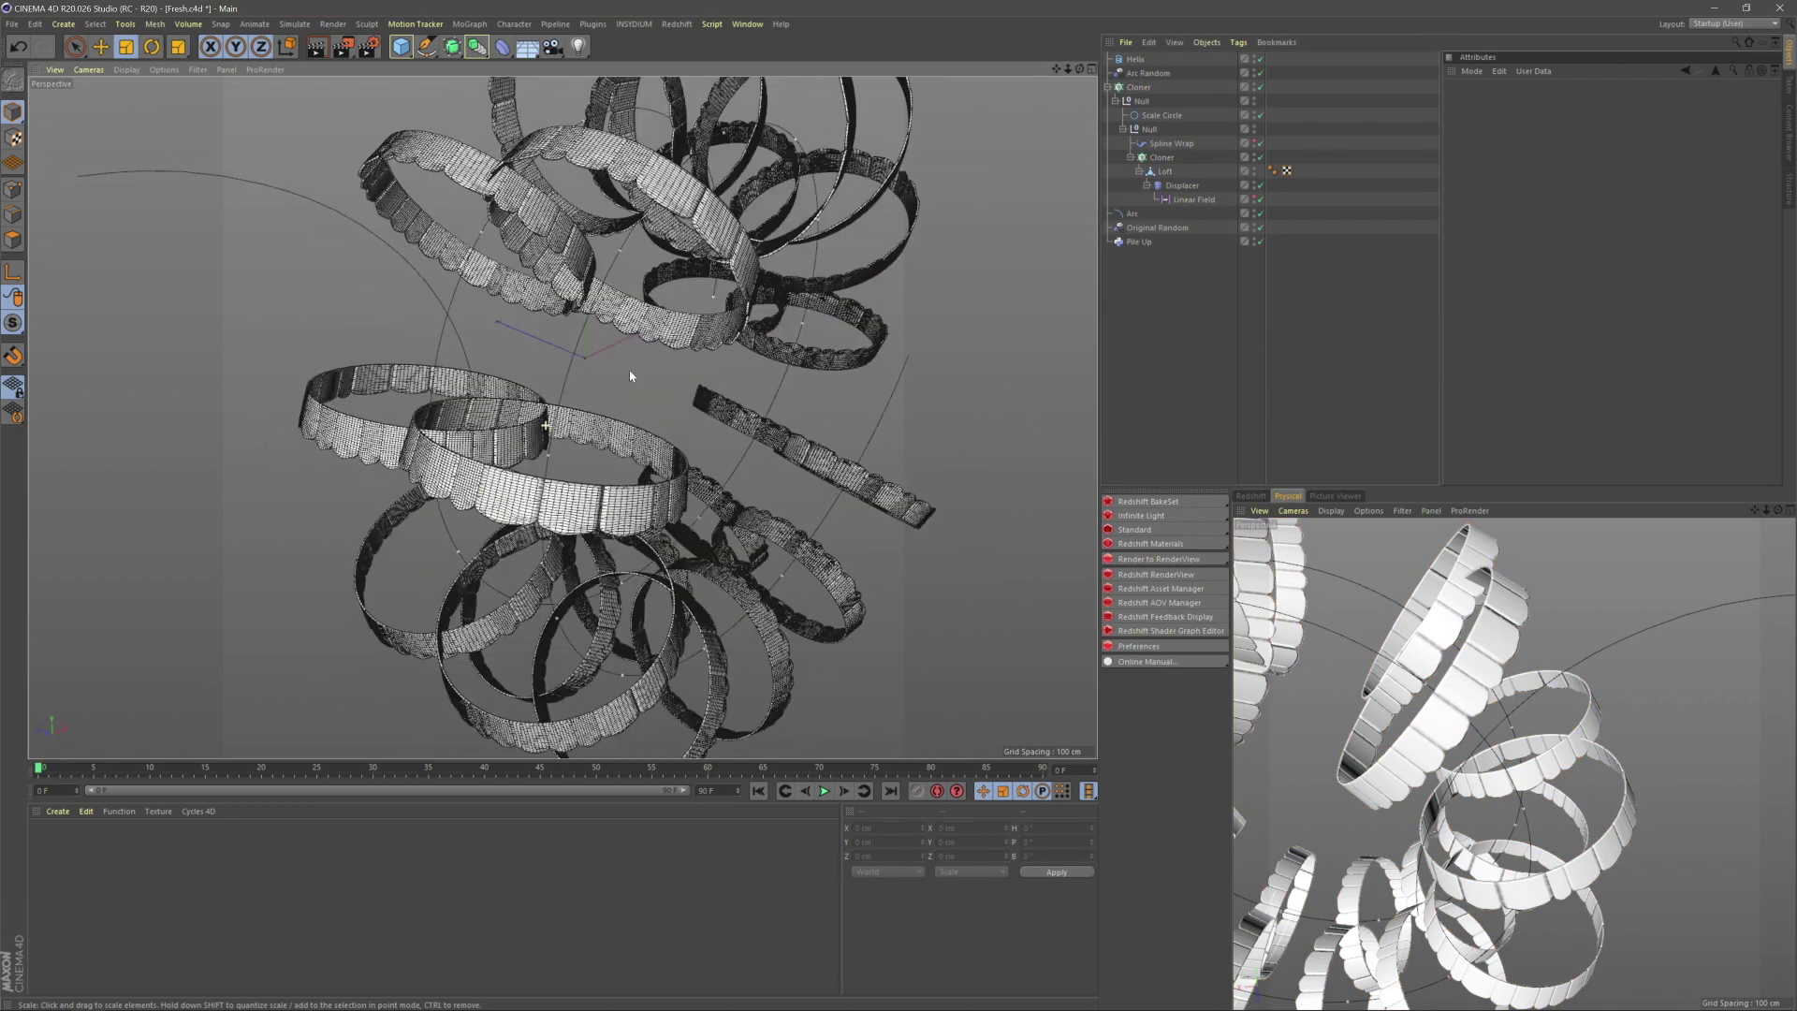
{"action": "left_click_drag", "start_coordinate": [700, 348], "coordinate": [655, 337], "text": "alt"}
{"action": "left_click", "coordinate": [1134, 87]}
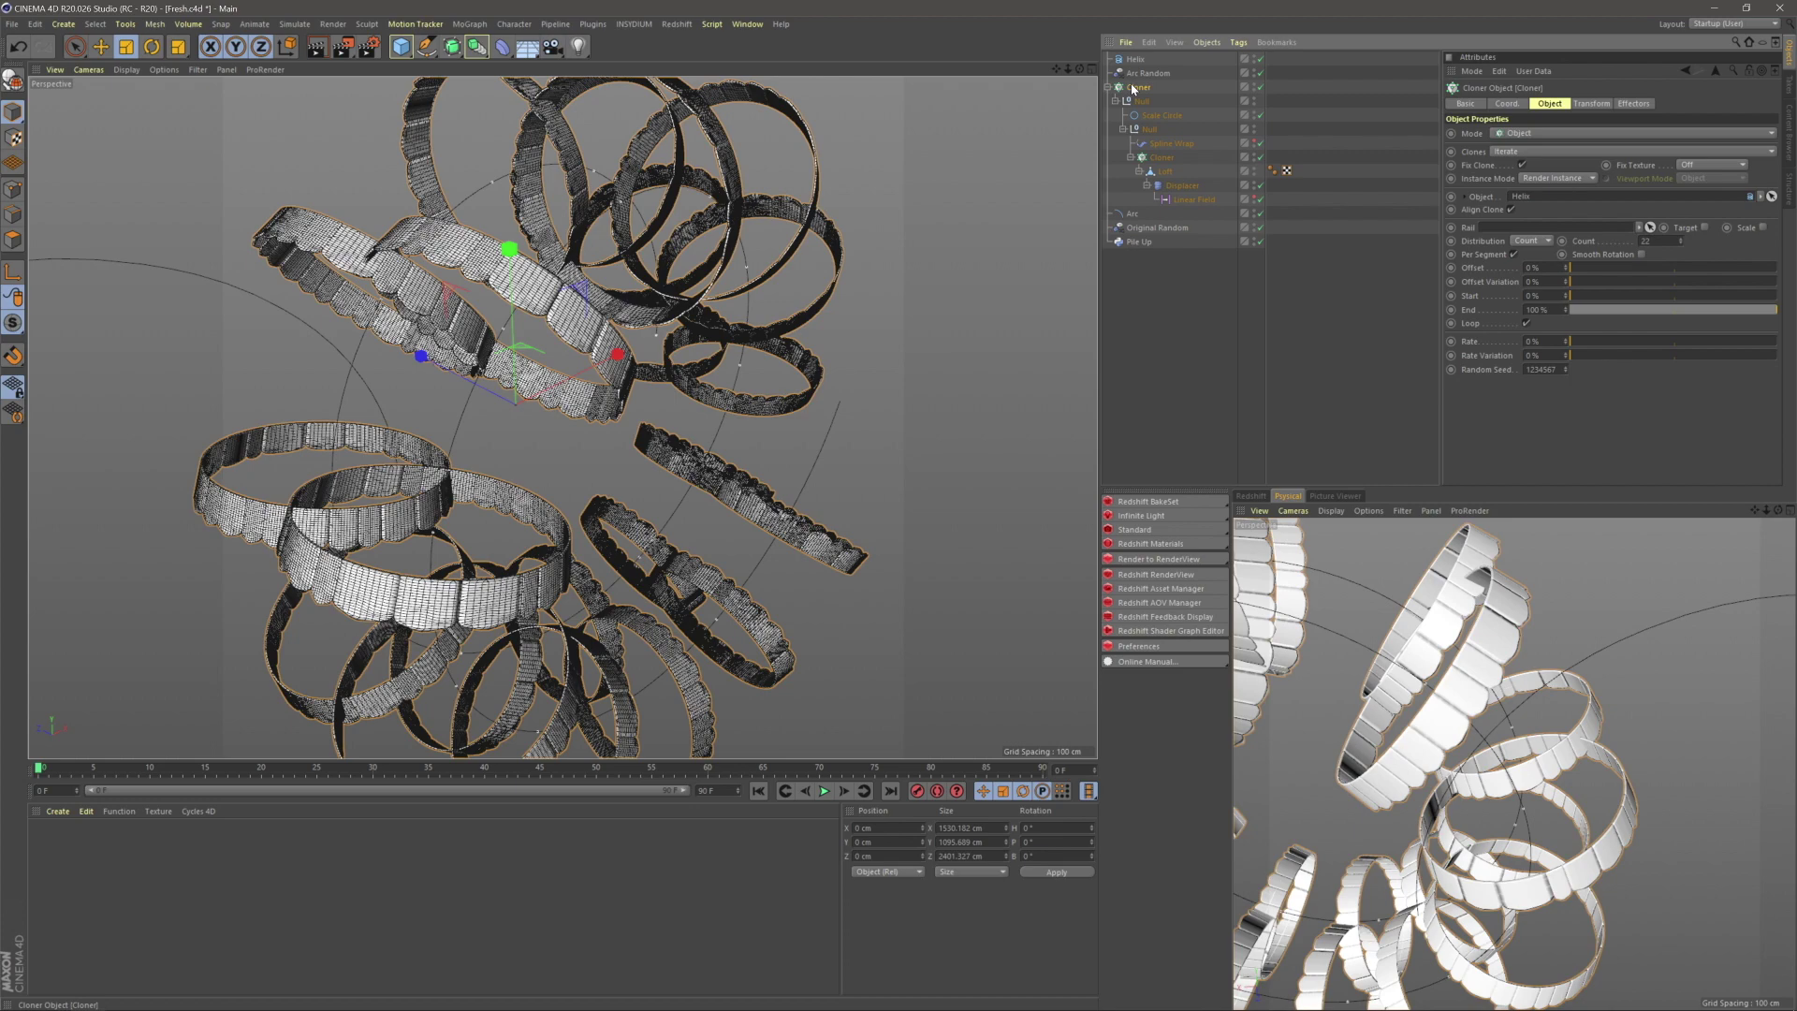
{"action": "mouse_move", "coordinate": [1681, 241]}
{"action": "left_mouse_down"}
{"action": "mouse_move", "coordinate": [1731, 213]}
{"action": "mouse_move", "coordinate": [1685, 239]}
{"action": "left_mouse_up"}
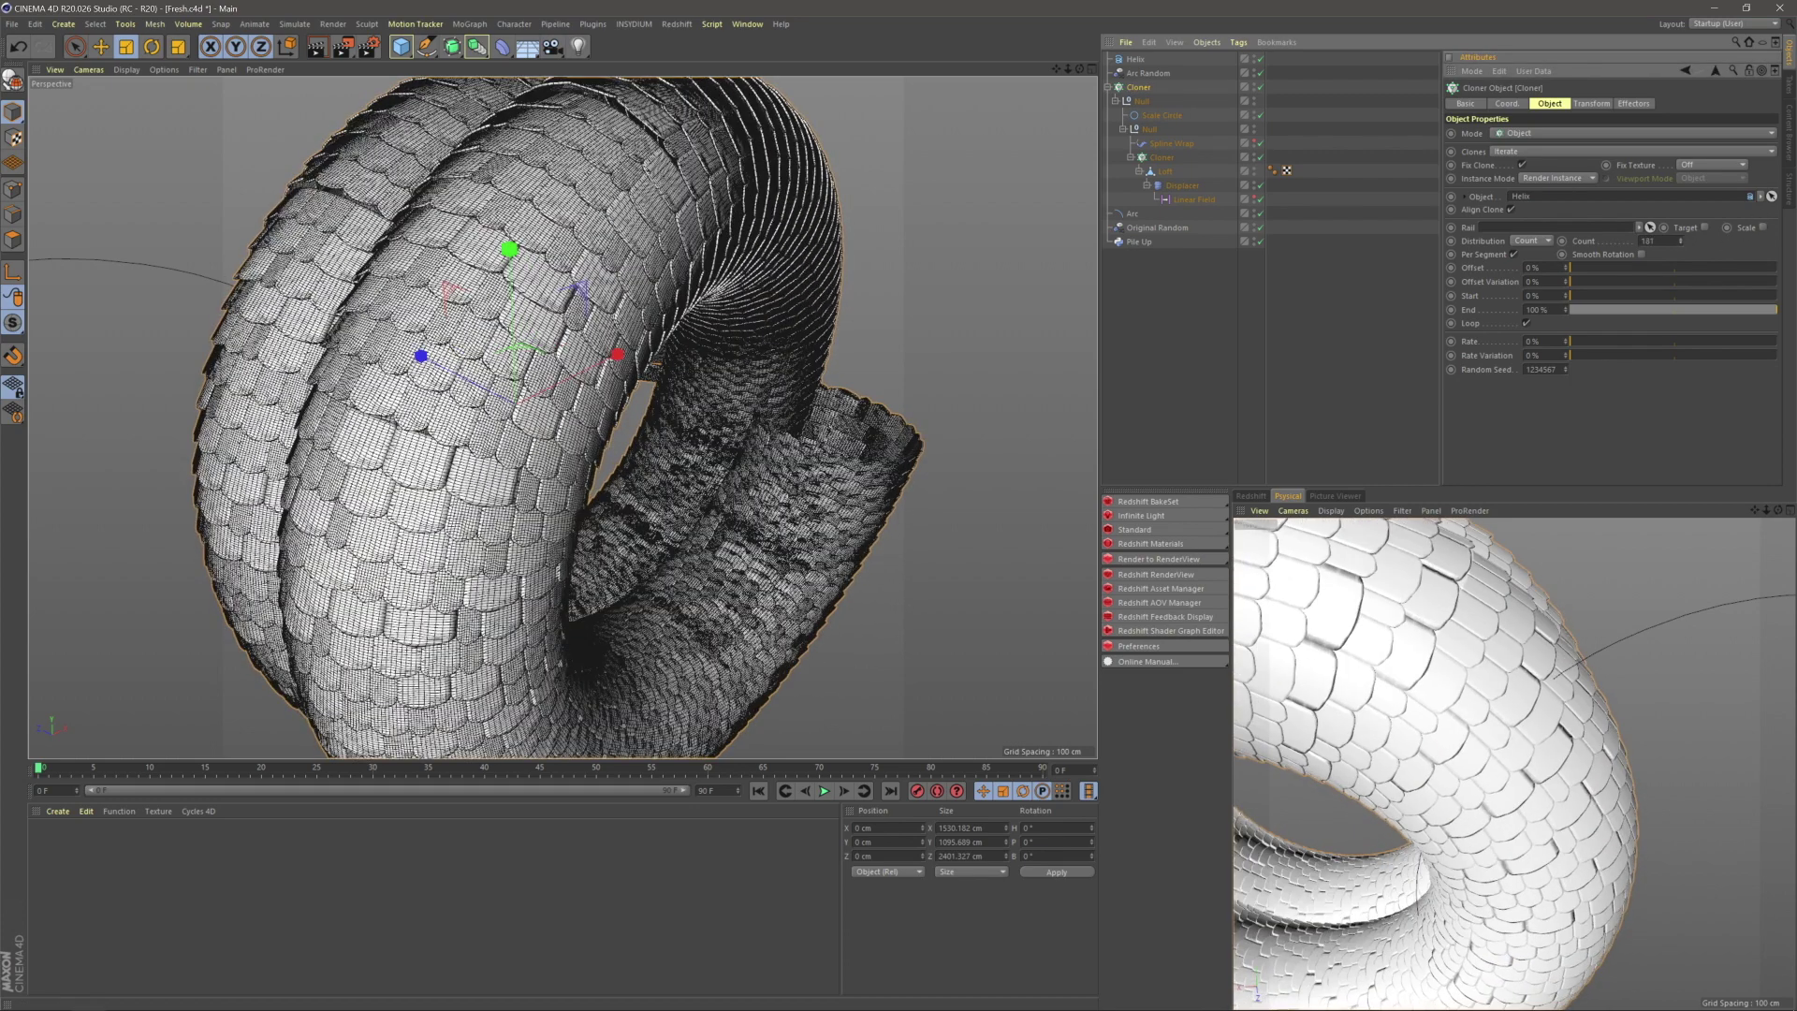
- Examine the scaly tube along the Helix from the front and up close on its inner curve
{"action": "left_click", "coordinate": [1135, 478]}
{"action": "left_click_drag", "start_coordinate": [655, 524], "coordinate": [672, 492], "text": "alt"}
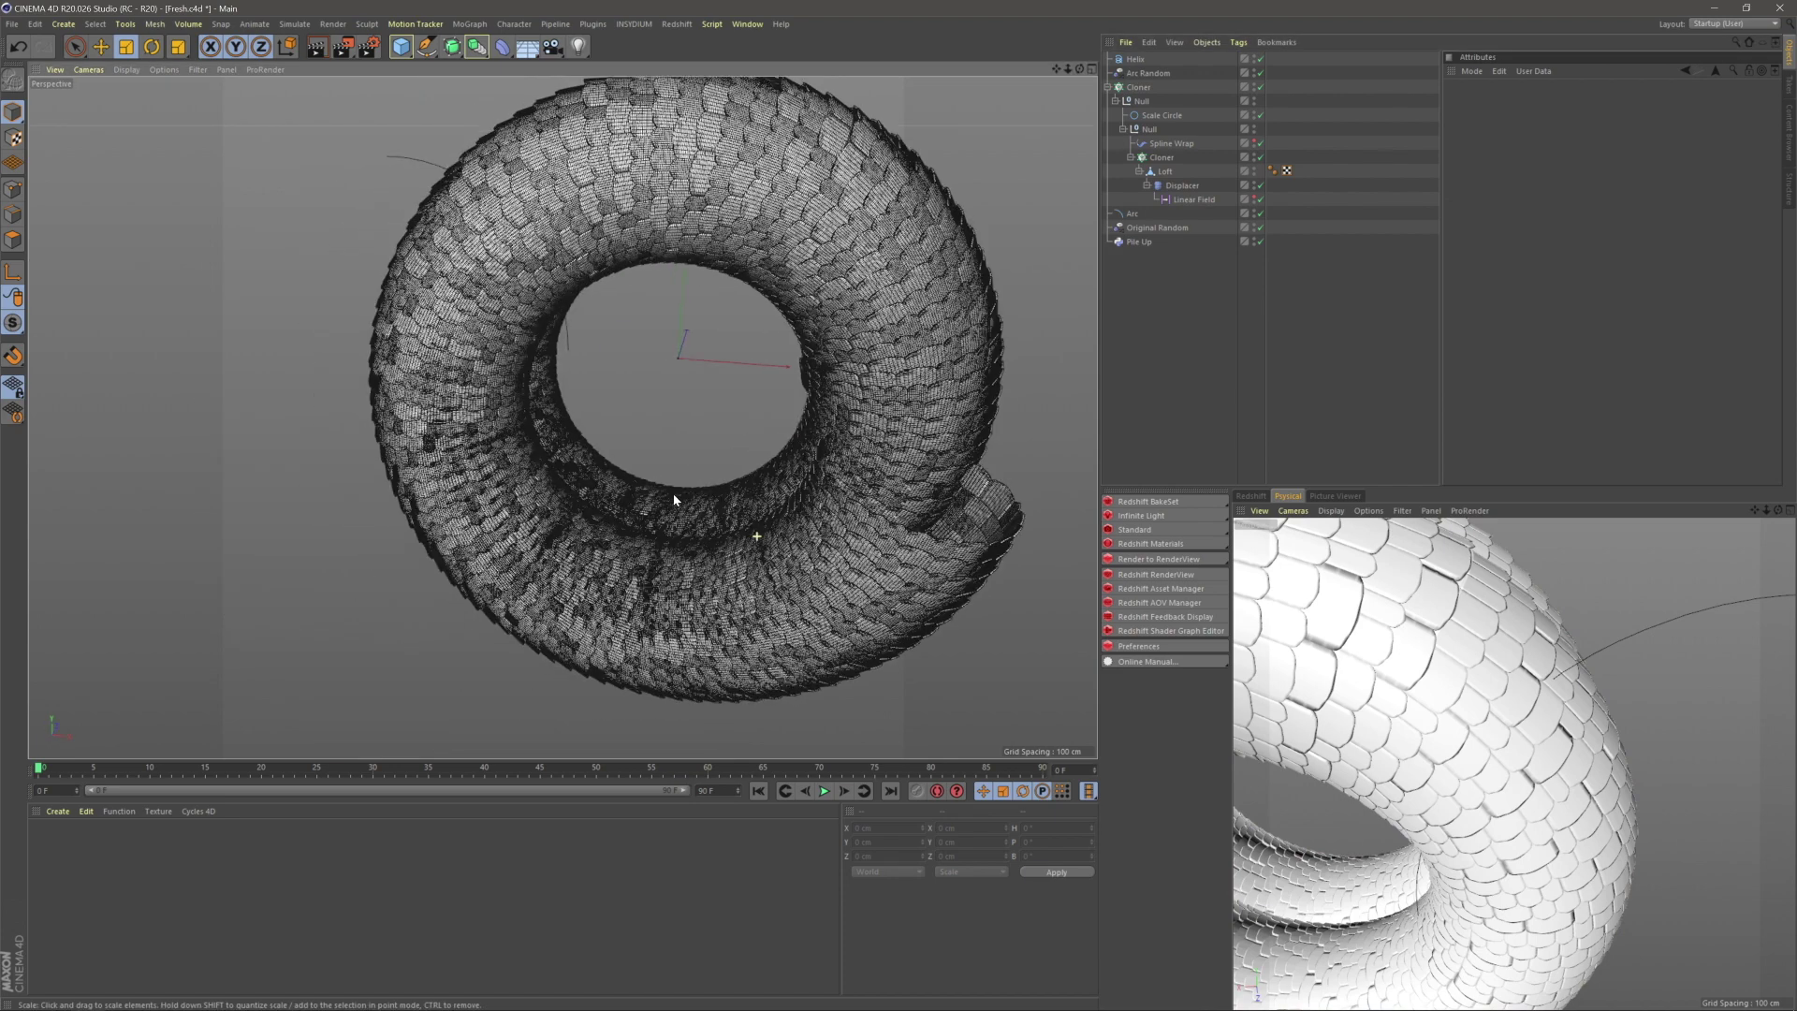
{"action": "middle_click_drag", "start_coordinate": [672, 492], "coordinate": [705, 547], "text": "alt"}
{"action": "scroll", "coordinate": [630, 396], "scroll_direction": "up", "scroll_amount": 6}
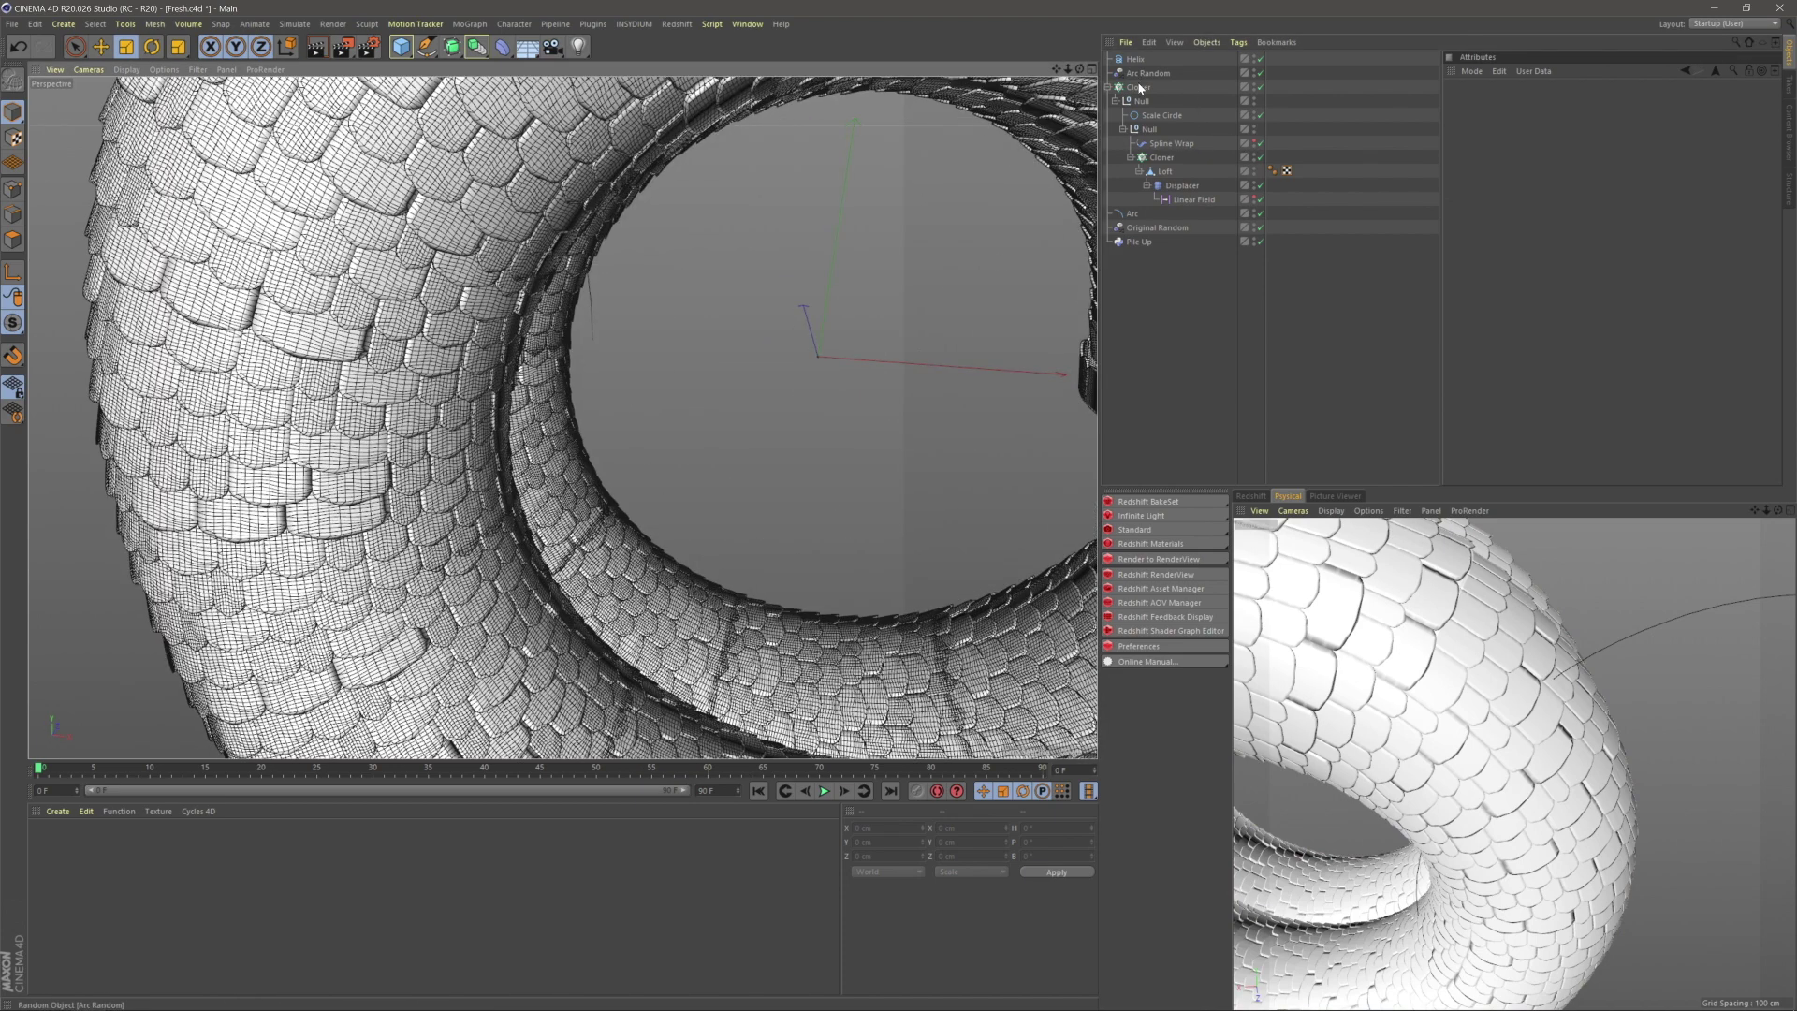
{"action": "left_click", "coordinate": [1139, 87]}
{"action": "left_click_drag", "start_coordinate": [688, 357], "coordinate": [730, 433], "text": "alt"}
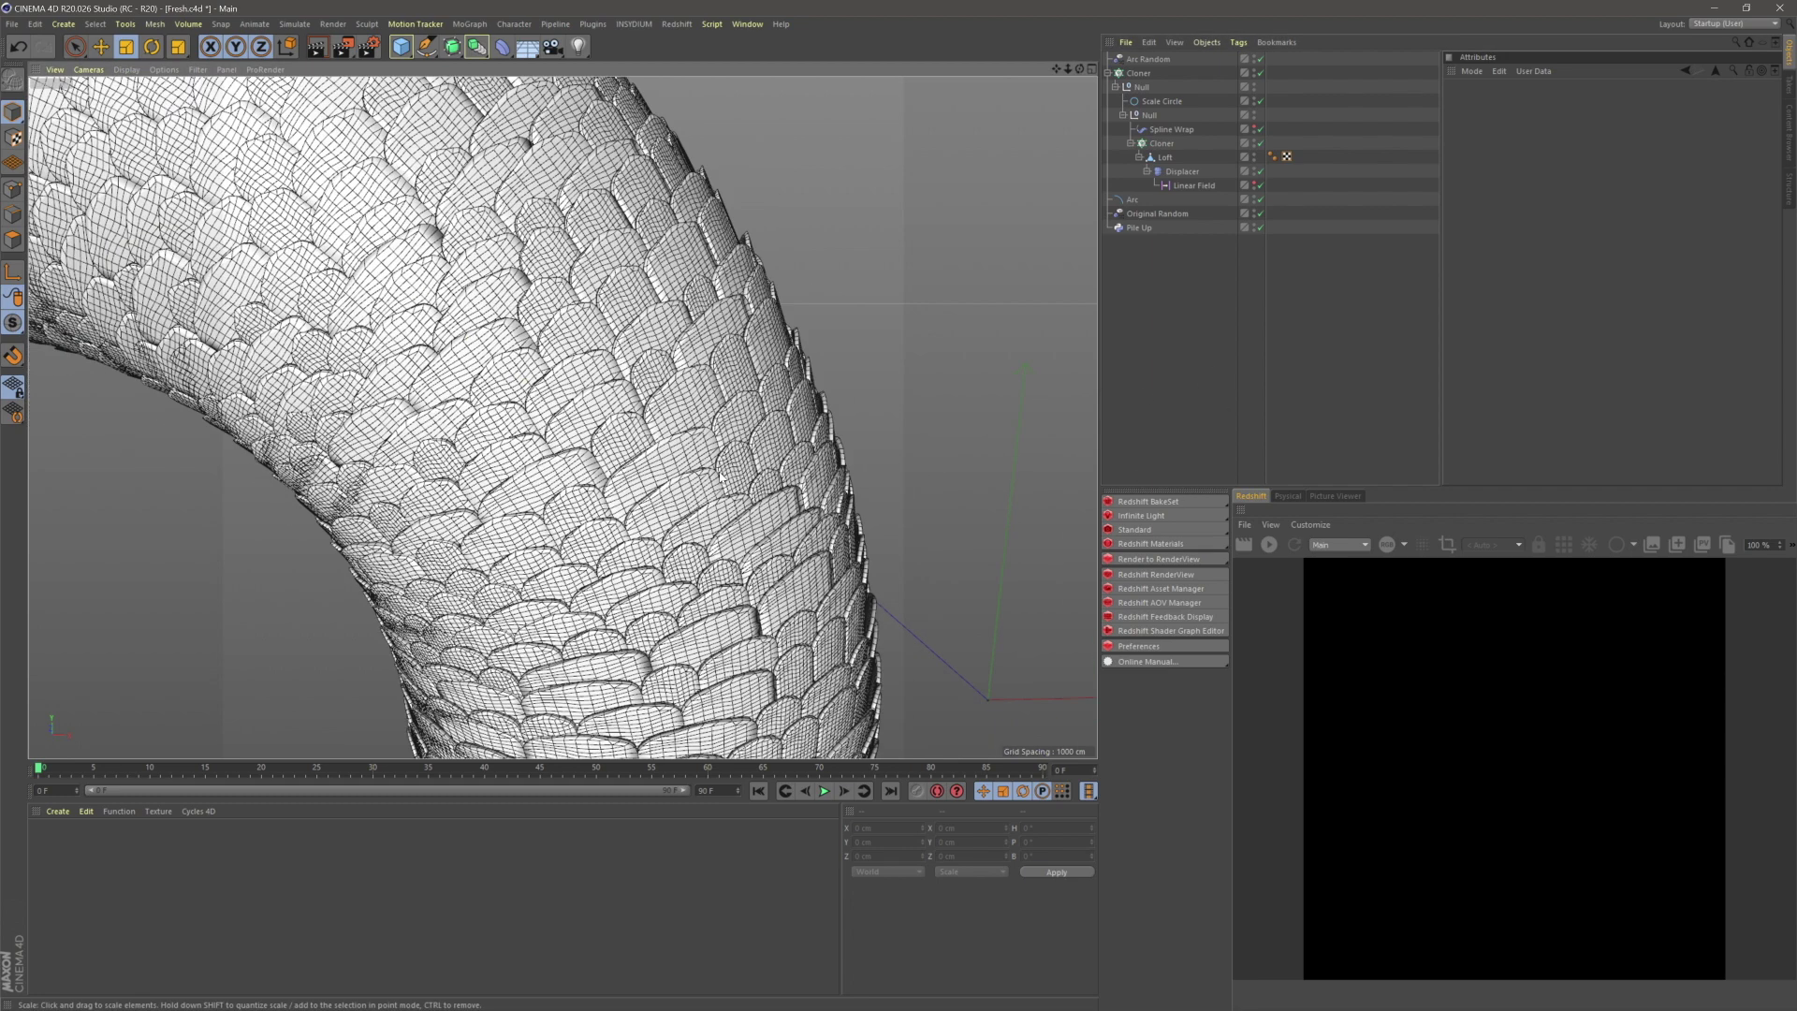
- Disable the outer and inner Cloners to isolate the single Loft scale, and examine its shape up close
{"action": "scroll", "coordinate": [721, 478], "scroll_direction": "down", "scroll_amount": 10}
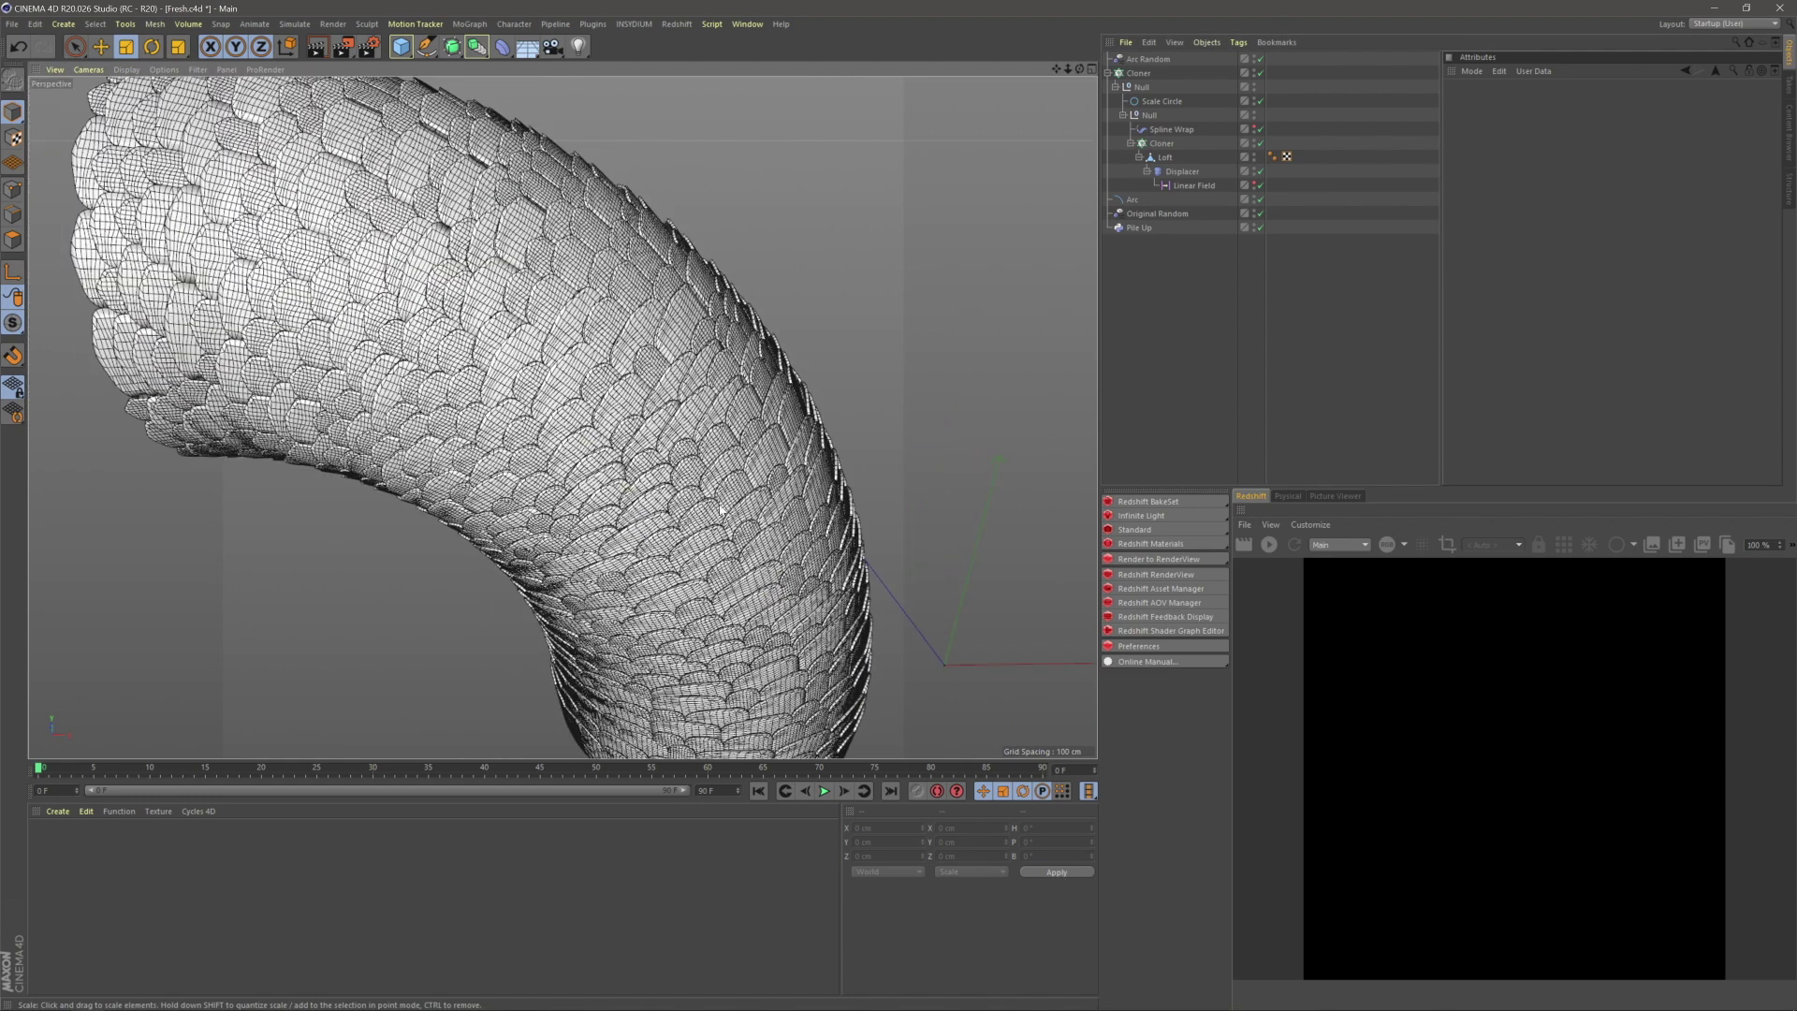
{"action": "left_click", "coordinate": [1260, 73]}
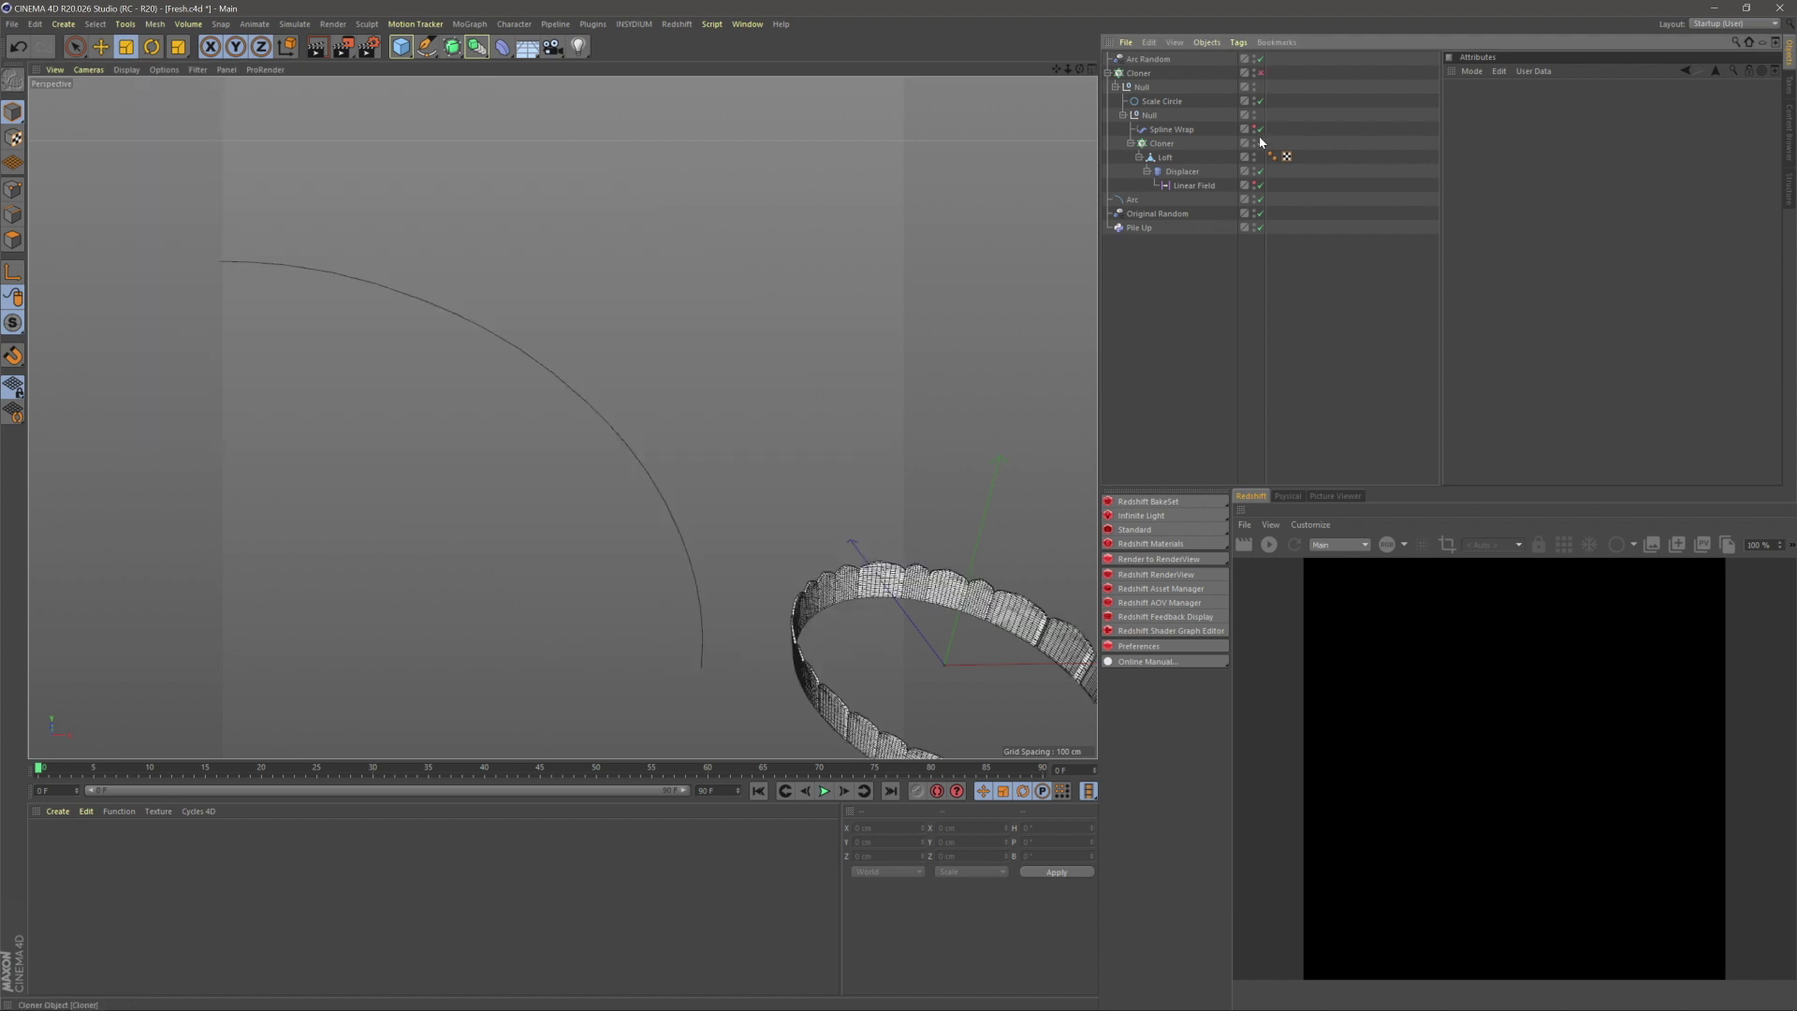
{"action": "left_click", "coordinate": [1260, 143]}
{"action": "middle_click_drag", "start_coordinate": [1021, 575], "coordinate": [773, 540], "text": "alt"}
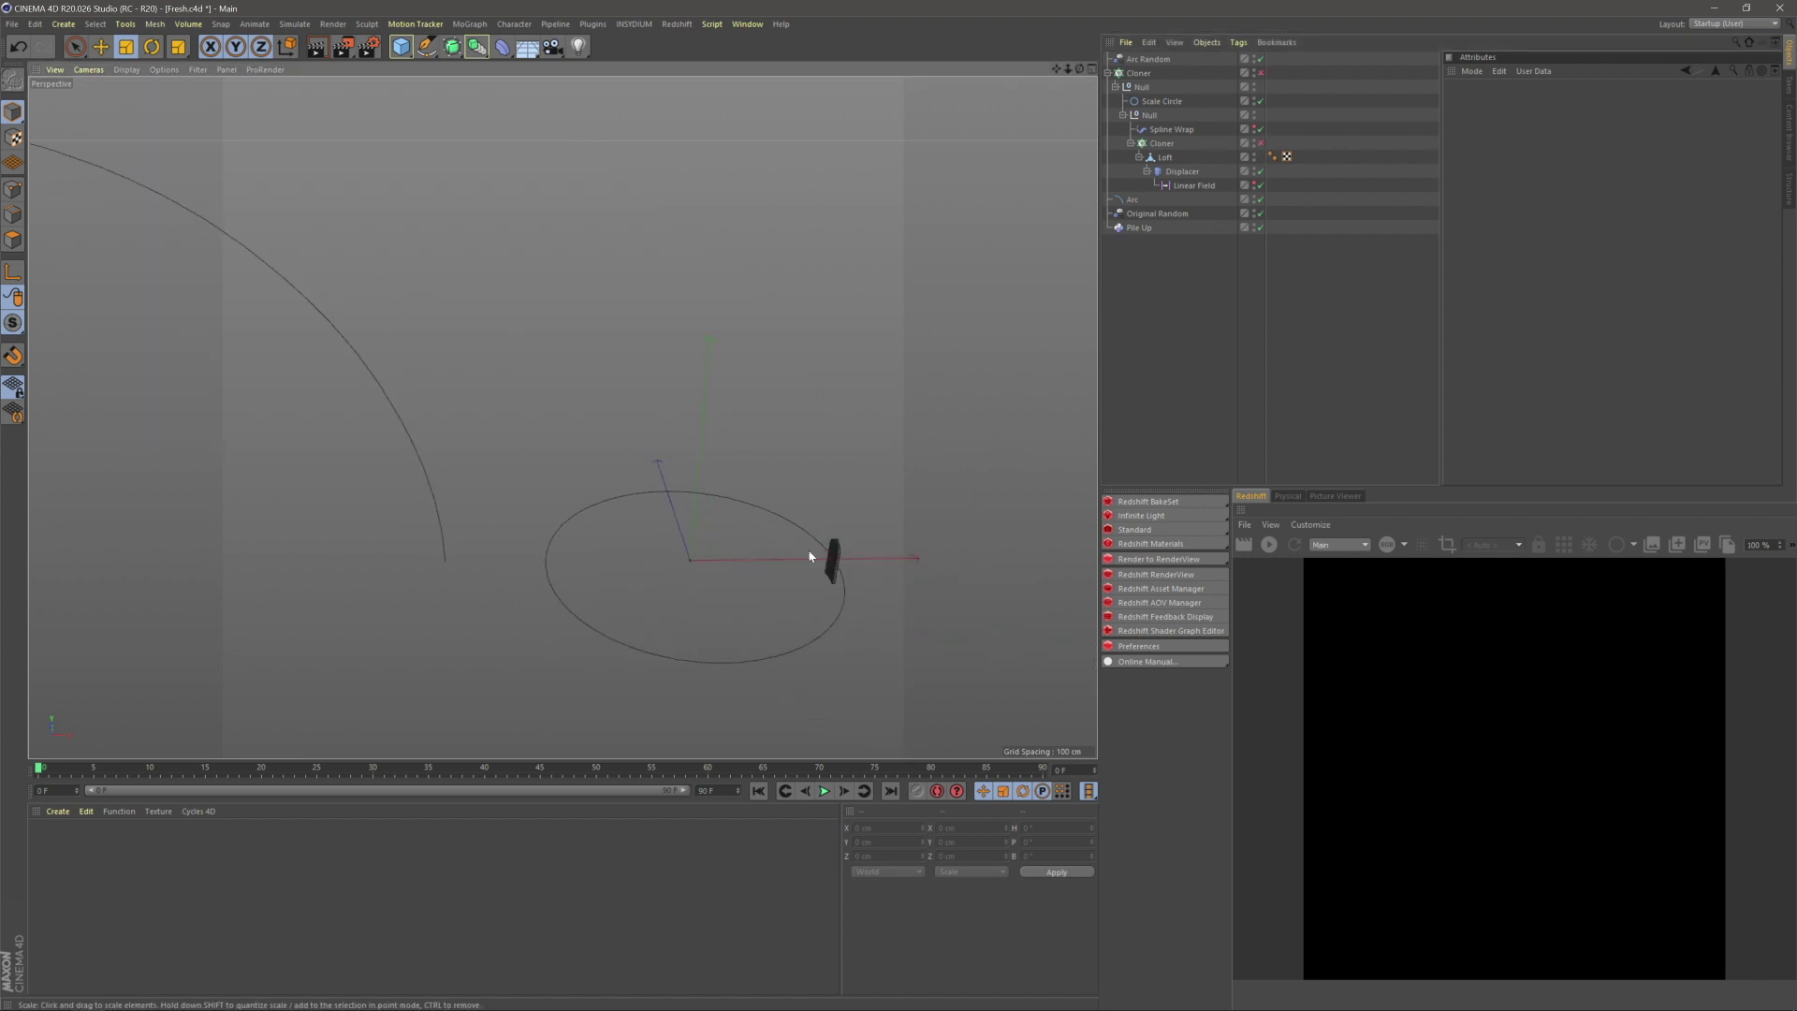
{"action": "left_click_drag", "start_coordinate": [721, 461], "coordinate": [661, 462], "text": "alt"}
{"action": "middle_click_drag", "start_coordinate": [610, 417], "coordinate": [664, 385], "text": "alt"}
{"action": "mouse_move", "coordinate": [664, 385]}
{"action": "left_mouse_down", "text": "alt"}
{"action": "mouse_move", "coordinate": [717, 393]}
{"action": "mouse_move", "coordinate": [662, 397]}
{"action": "left_mouse_up", "text": "alt"}
{"action": "right_click_drag", "start_coordinate": [662, 397], "coordinate": [681, 392], "text": "alt"}
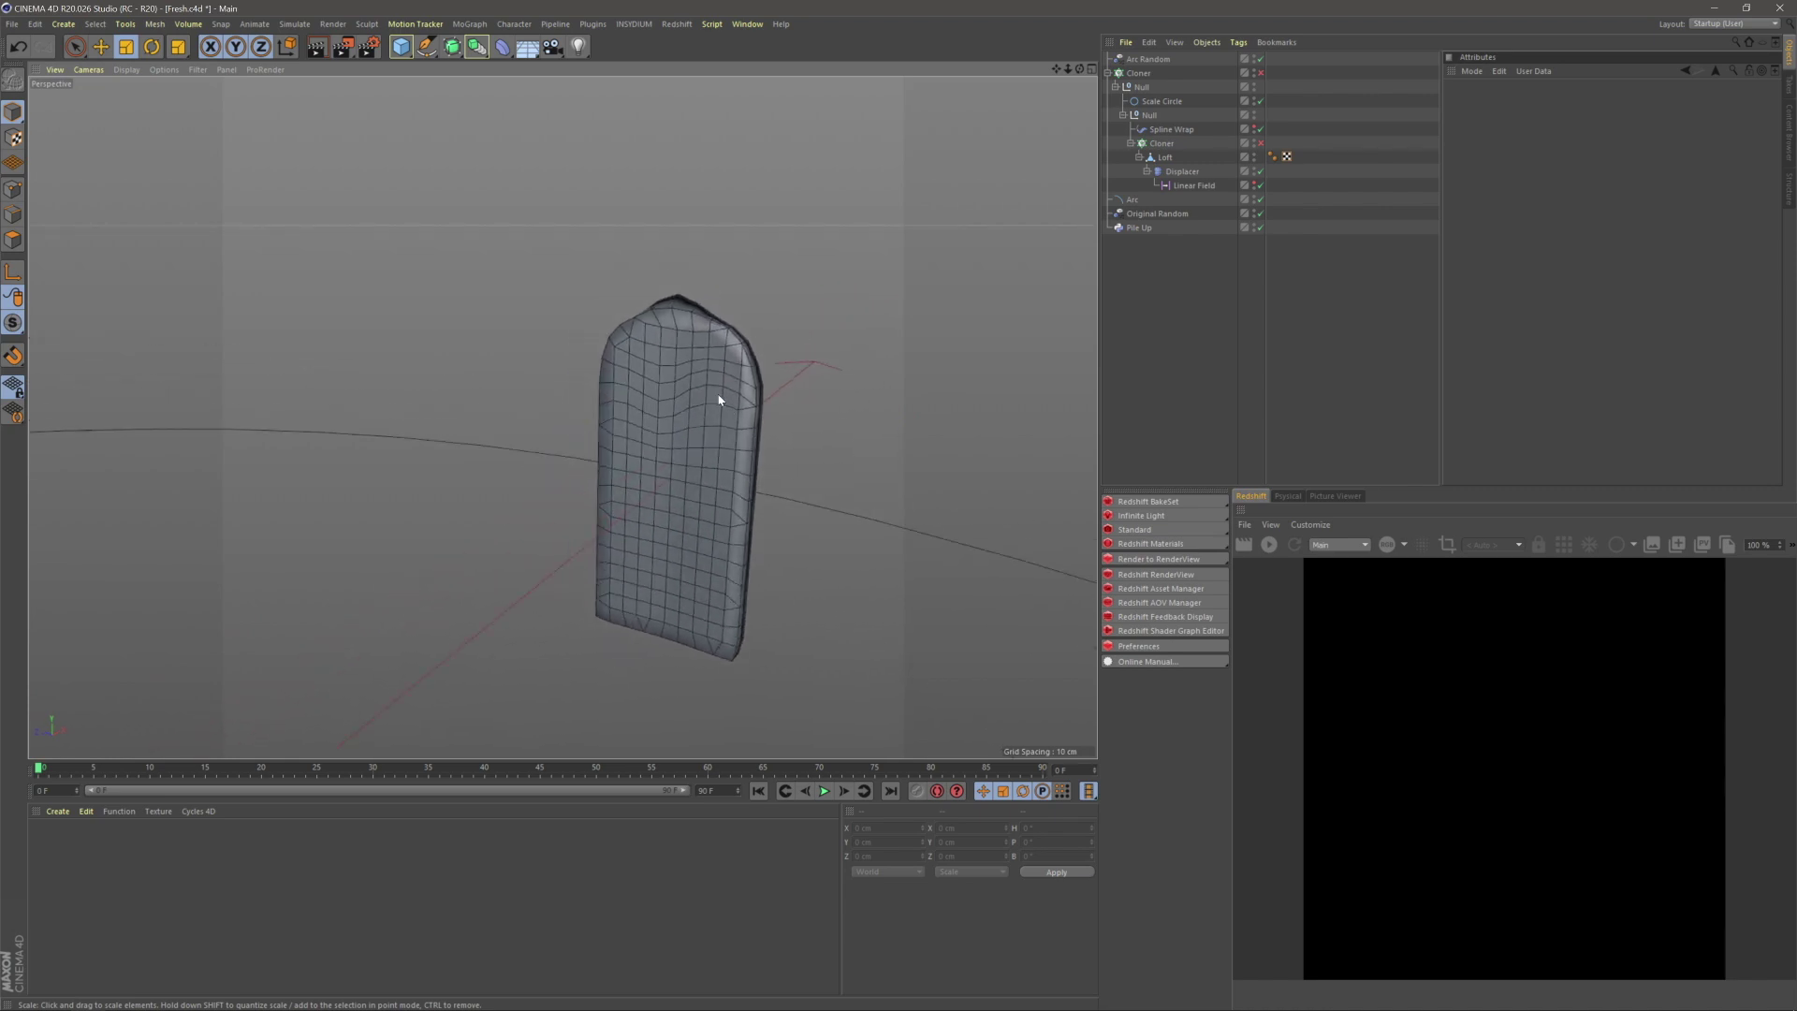
{"action": "left_click_drag", "start_coordinate": [667, 289], "coordinate": [610, 320], "text": "alt"}
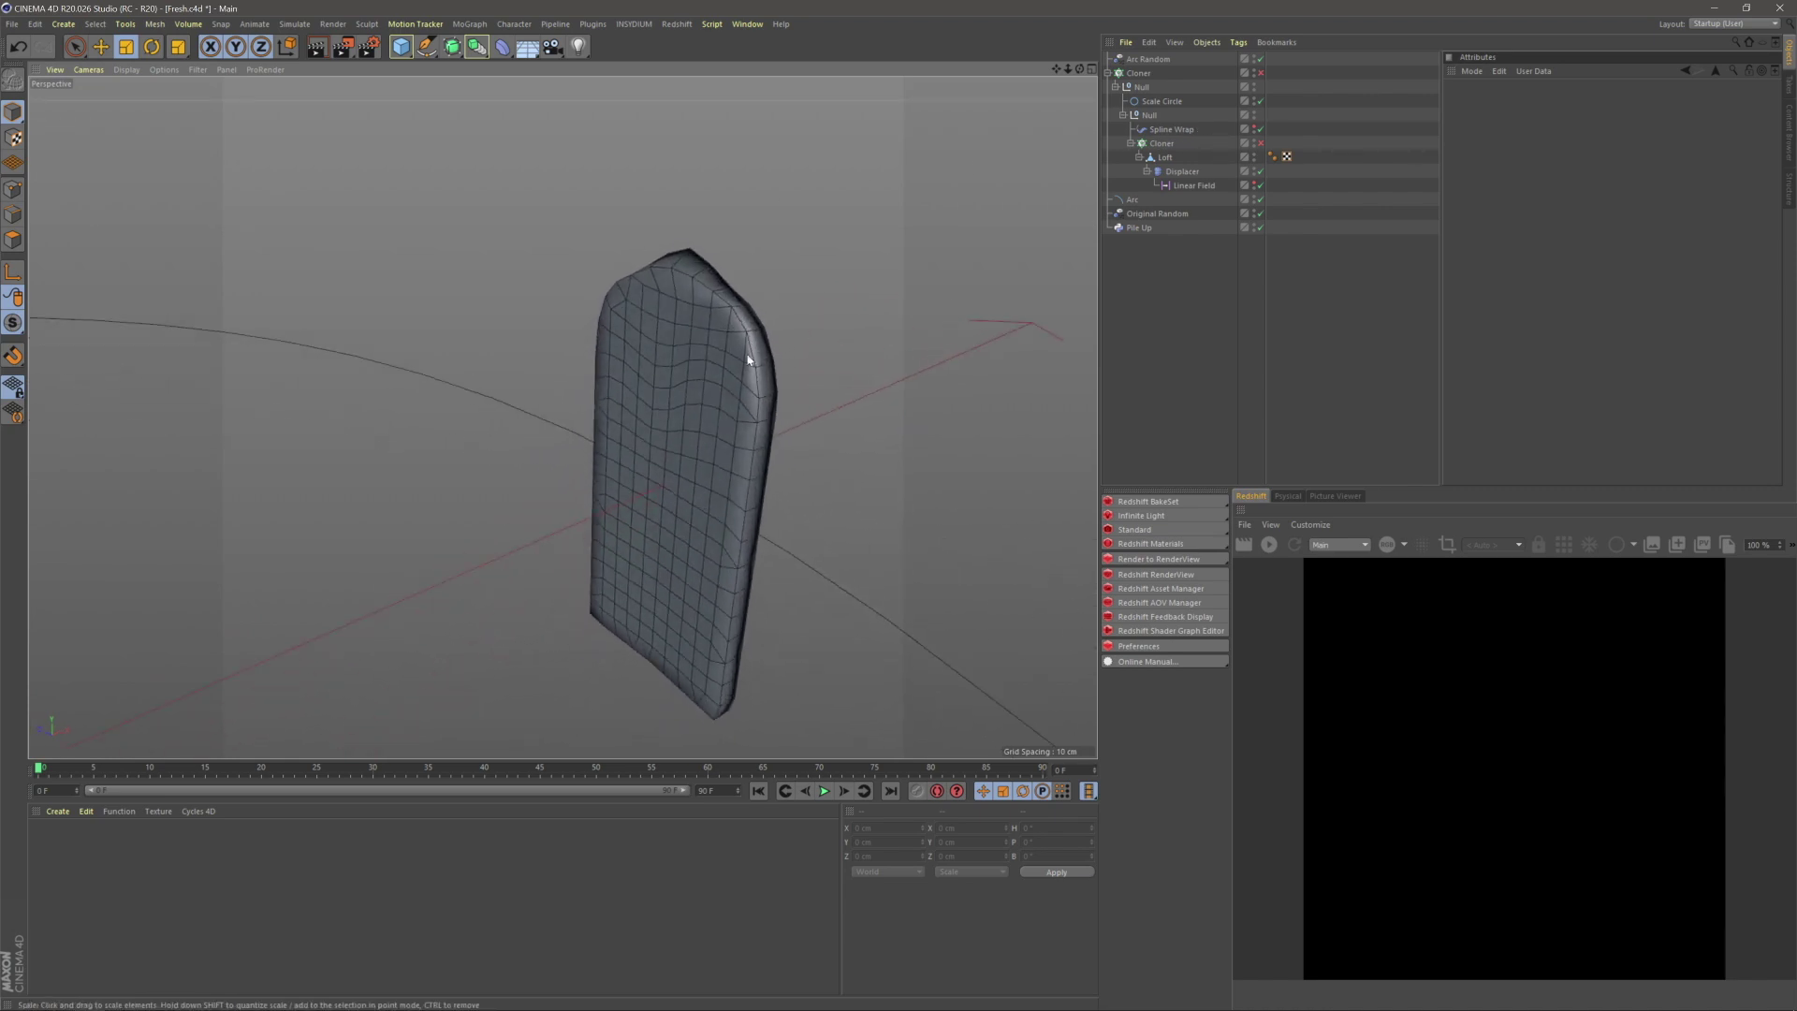
- Re-enable the inner Cloner to check one ring of scales, and re-enable the outer Cloner along the Arc
{"action": "left_click_drag", "start_coordinate": [770, 441], "coordinate": [718, 349], "text": "alt"}
{"action": "right_click_drag", "start_coordinate": [718, 349], "coordinate": [636, 450], "text": "alt"}
{"action": "middle_click_drag", "start_coordinate": [636, 449], "coordinate": [869, 496], "text": "alt"}
{"action": "left_click", "coordinate": [1261, 143]}
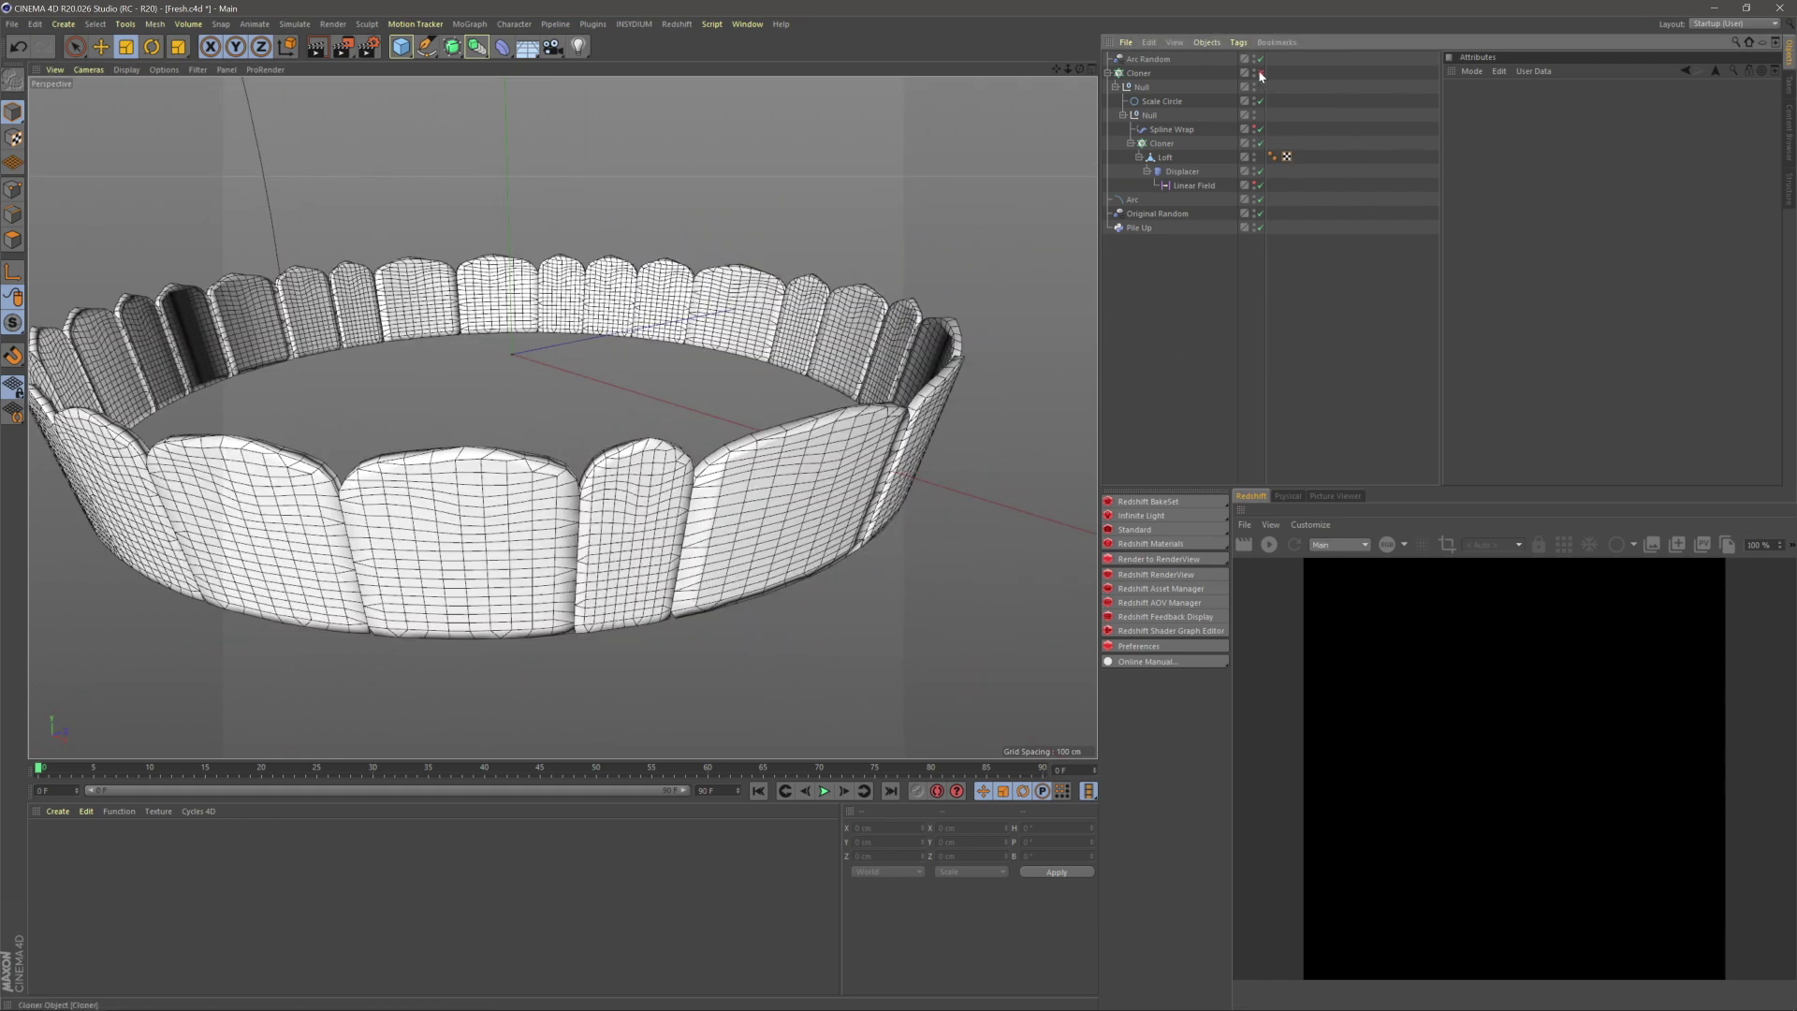
{"action": "left_click", "coordinate": [1261, 73]}
- Examine the overlapping scales along the outer curve of the Arc tube up close
{"action": "middle_click_drag", "start_coordinate": [473, 294], "coordinate": [823, 646], "text": "alt"}
{"action": "left_click_drag", "start_coordinate": [823, 646], "coordinate": [865, 599], "text": "alt"}
{"action": "right_click_drag", "start_coordinate": [865, 598], "coordinate": [646, 421], "text": "alt"}
{"action": "left_click_drag", "start_coordinate": [645, 421], "coordinate": [741, 326], "text": "alt"}
{"action": "middle_click_drag", "start_coordinate": [440, 281], "coordinate": [570, 412], "text": "alt"}
{"action": "left_click_drag", "start_coordinate": [565, 416], "coordinate": [599, 359], "text": "alt"}
{"action": "middle_click_drag", "start_coordinate": [625, 413], "coordinate": [606, 407], "text": "alt"}
{"action": "right_click_drag", "start_coordinate": [606, 407], "coordinate": [610, 371], "text": "alt"}
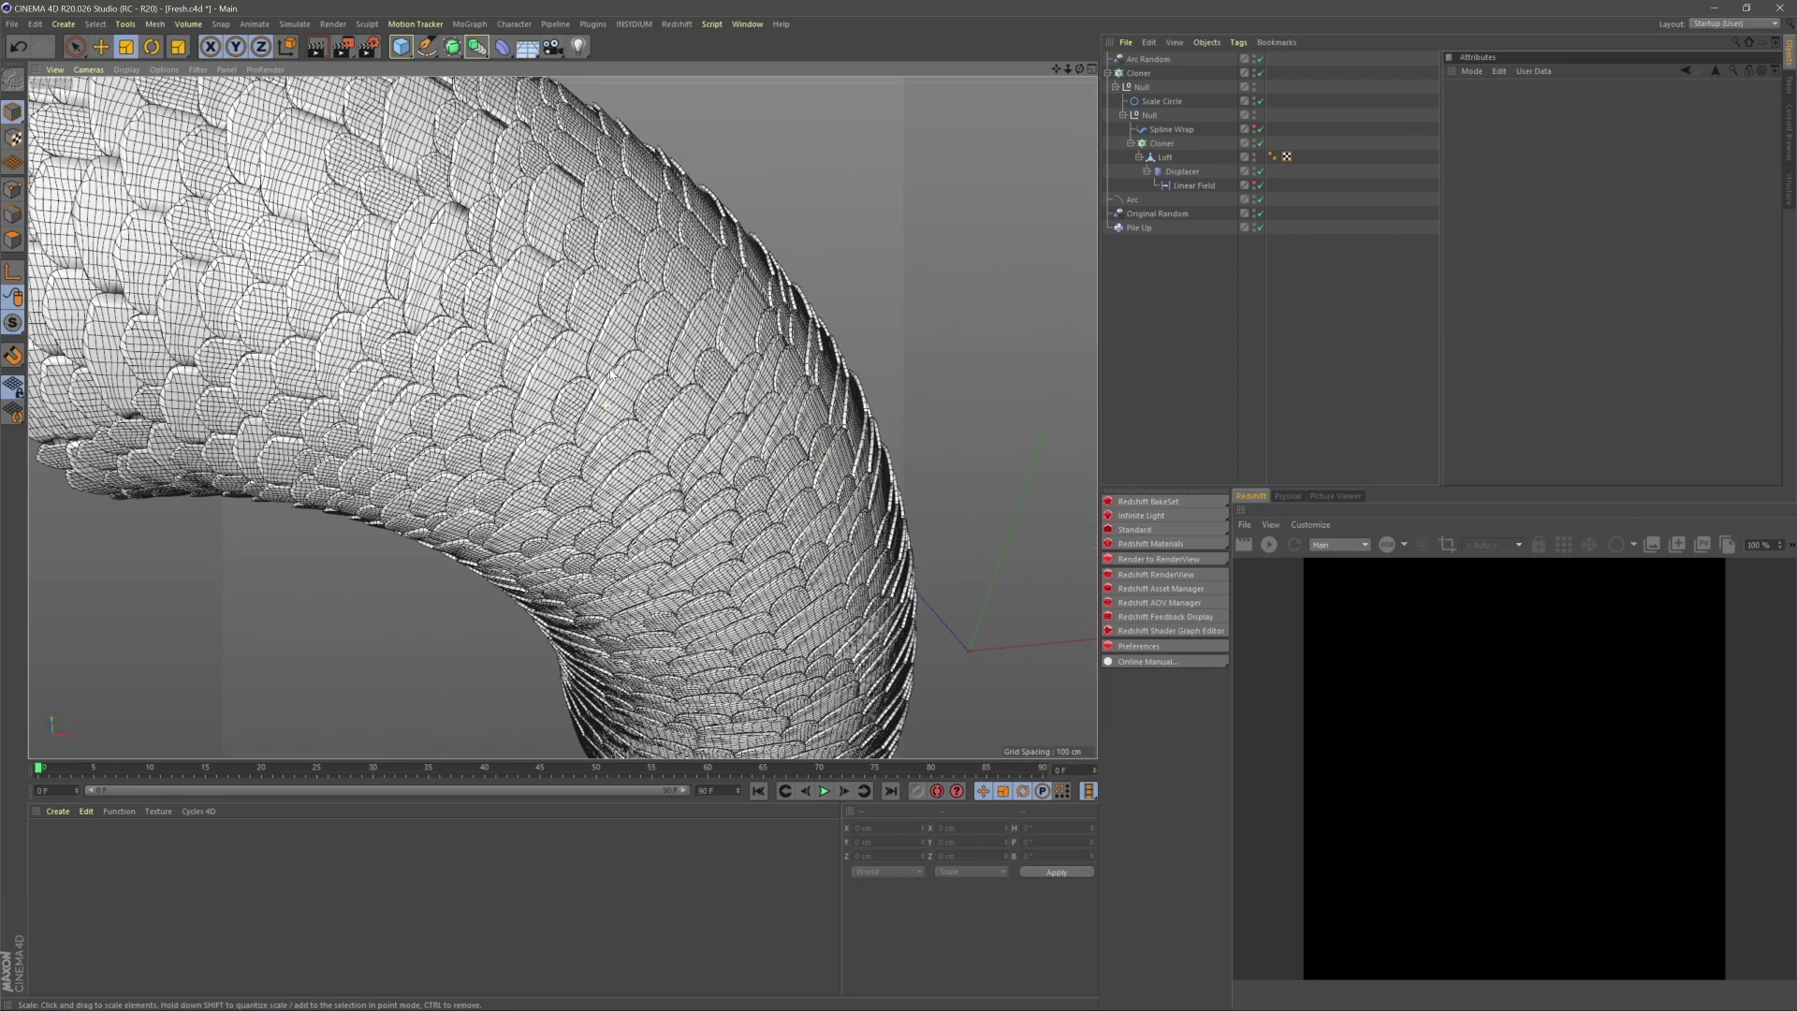